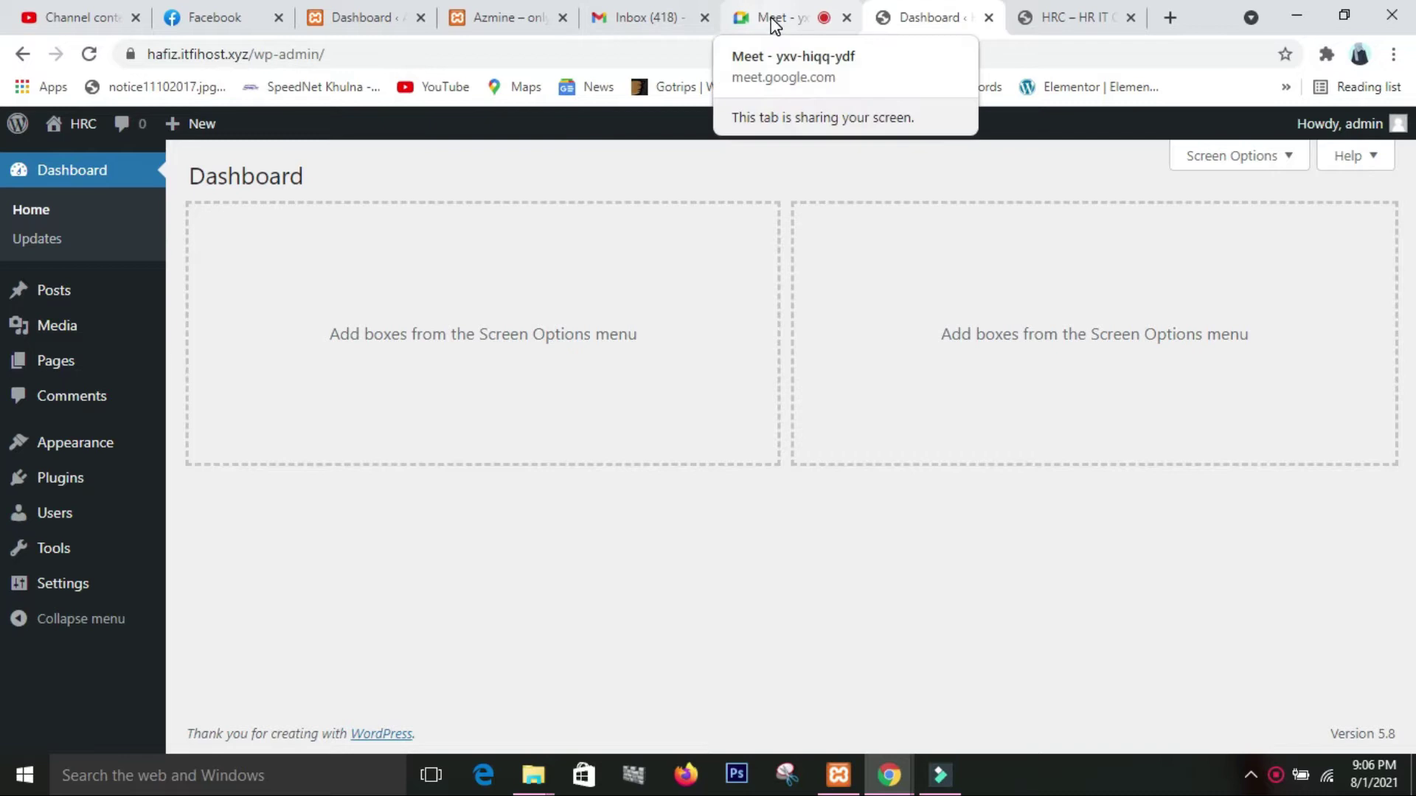
# - Switch to the Google Meet call and admit the participant waiting to join
pyautogui.click(775, 22)
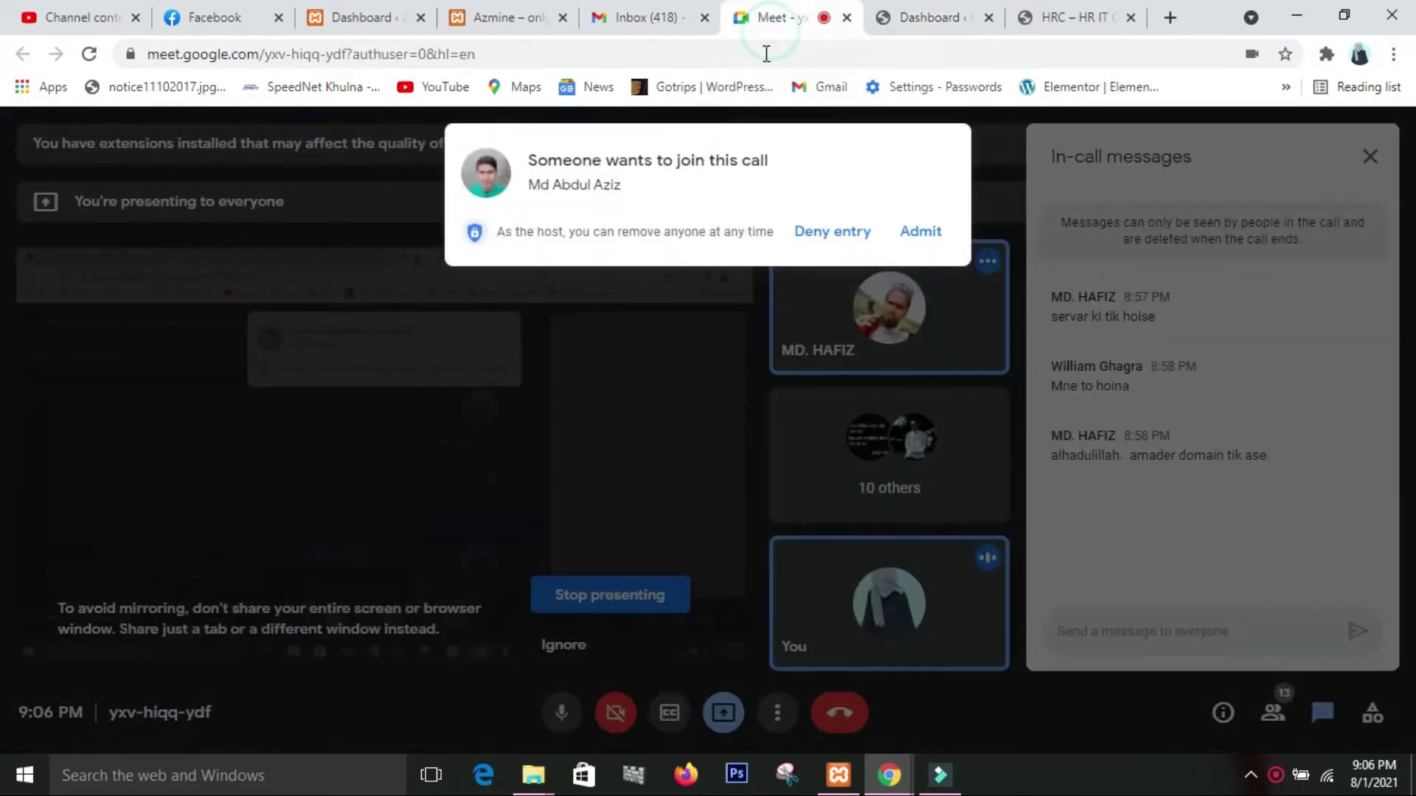
pyautogui.click(918, 236)
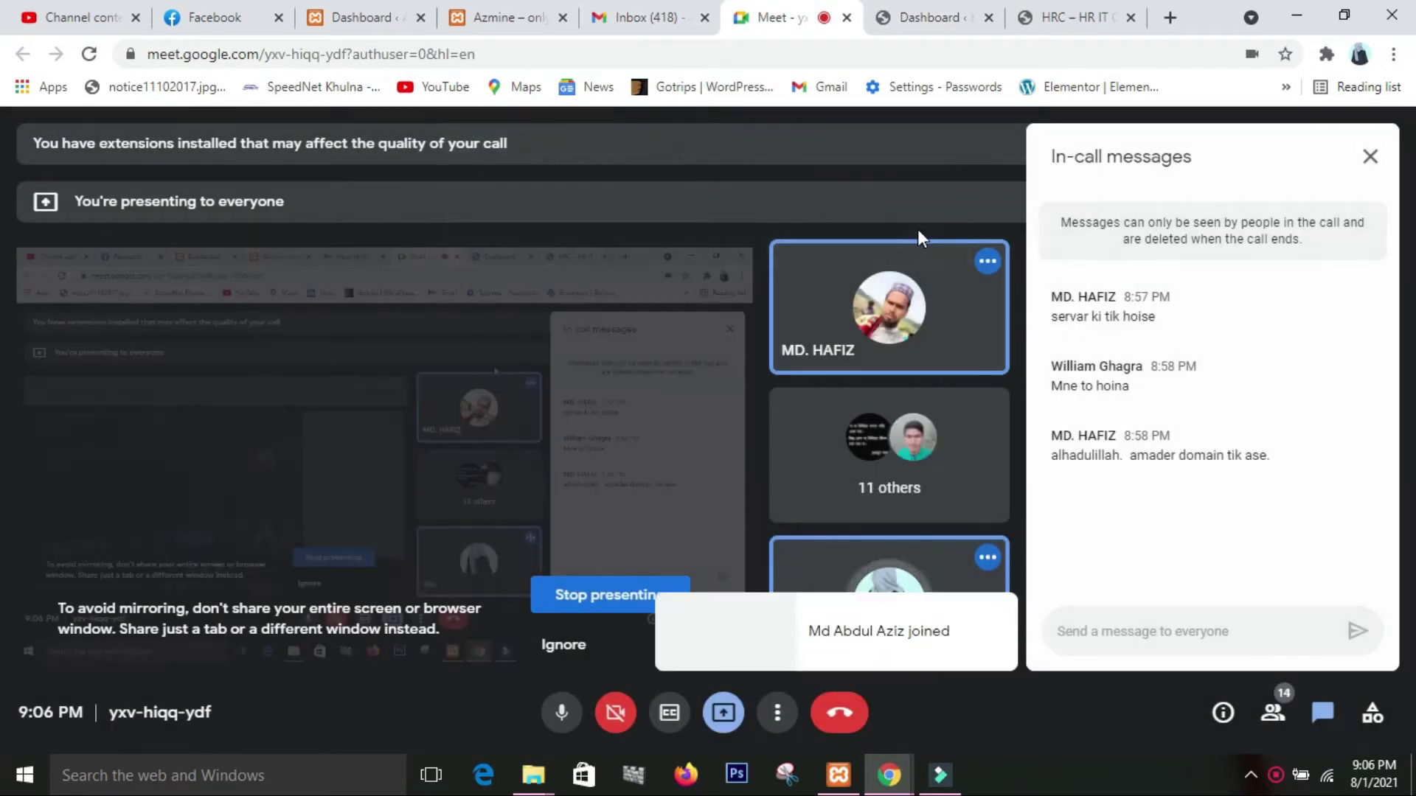
# - View the HRC site's front page and look through its published posts
pyautogui.click(1054, 22)
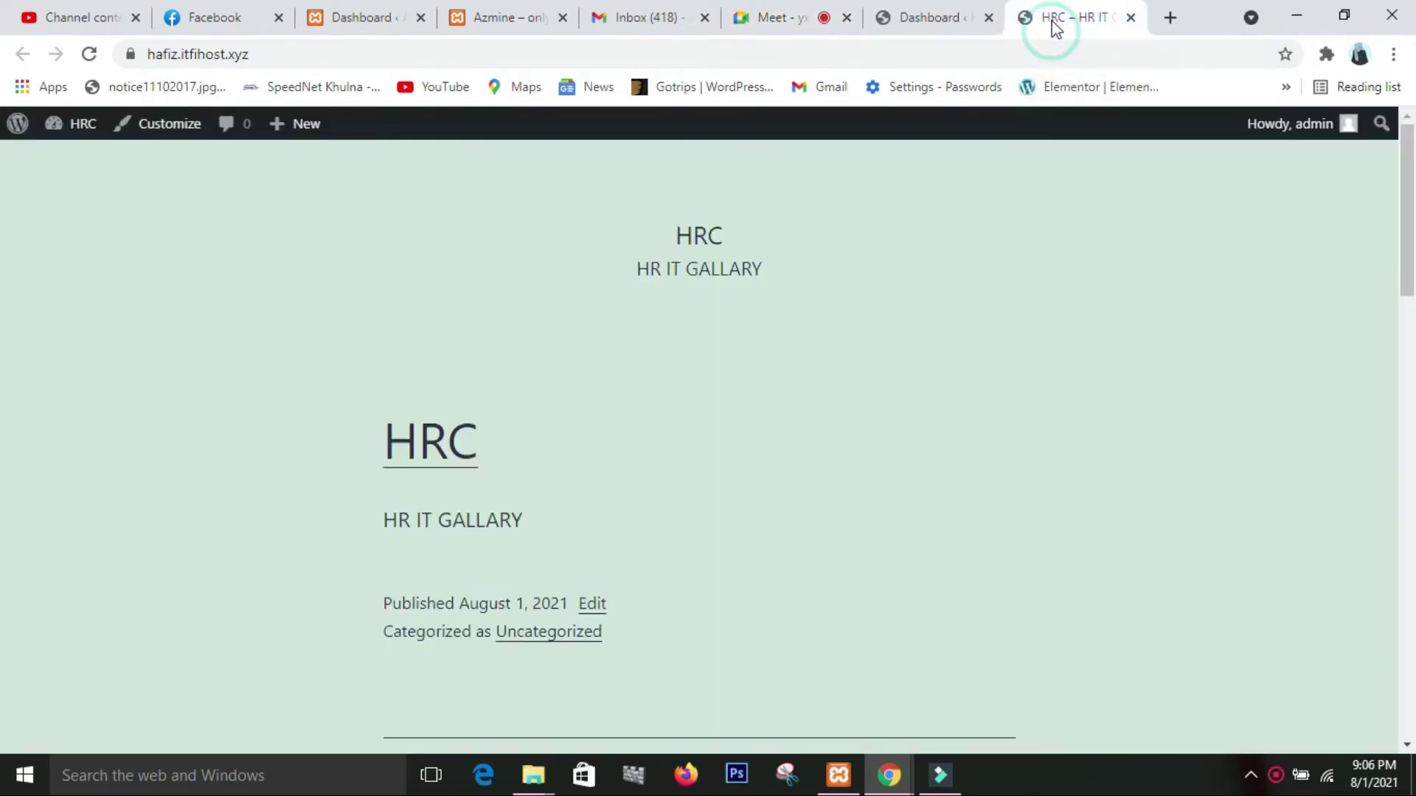
pyautogui.click(913, 23)
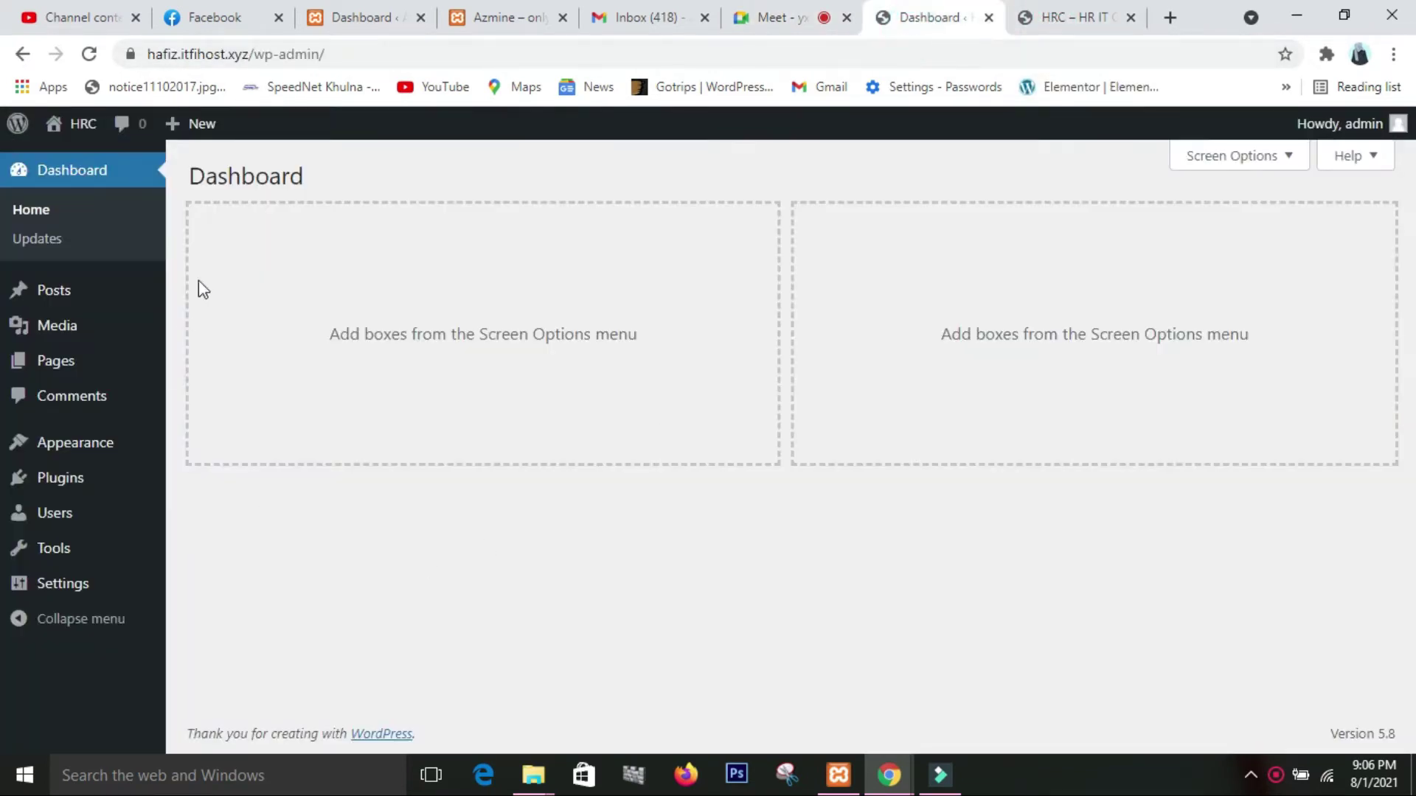
pyautogui.click(1042, 25)
pyautogui.scroll(-12, 784, 411)
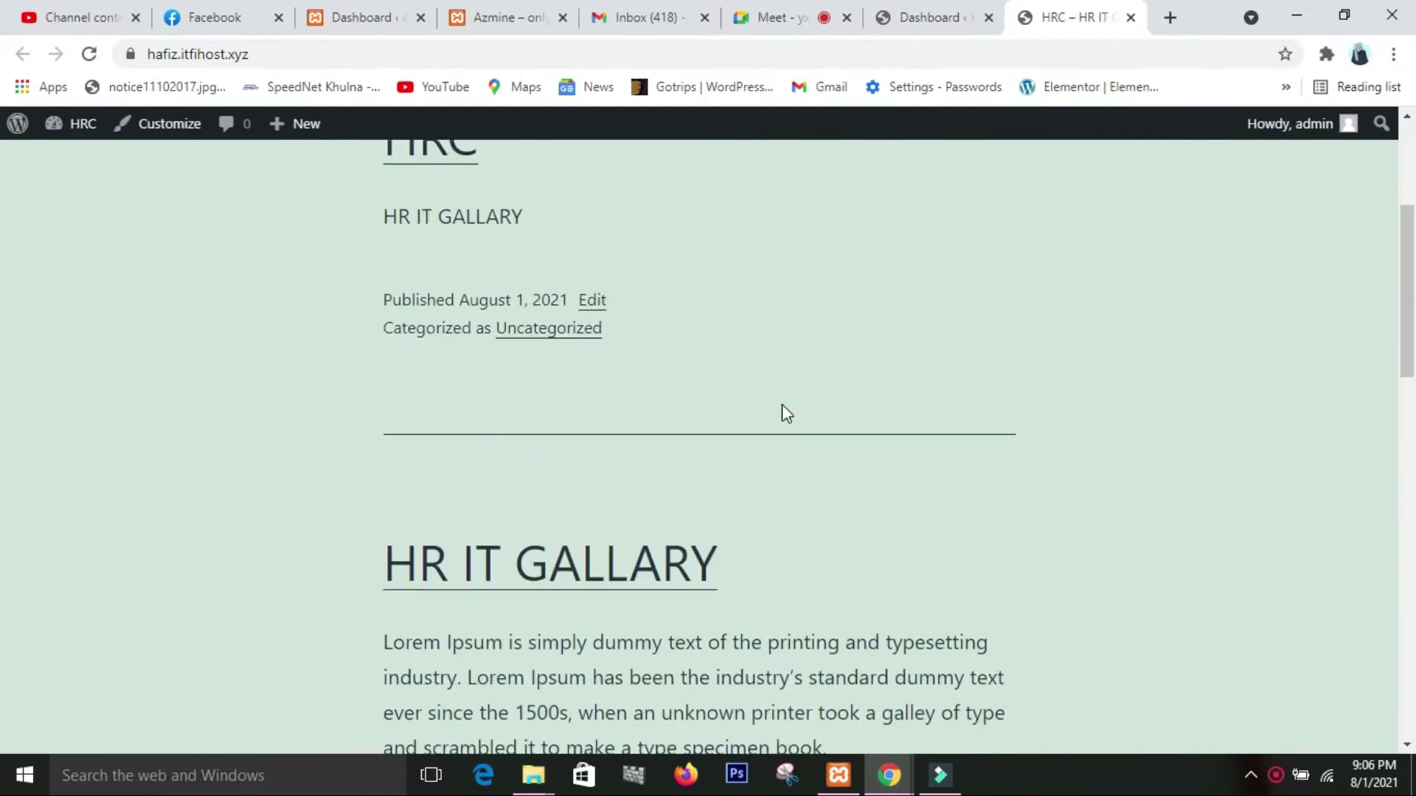
pyautogui.scroll(10, 783, 407)
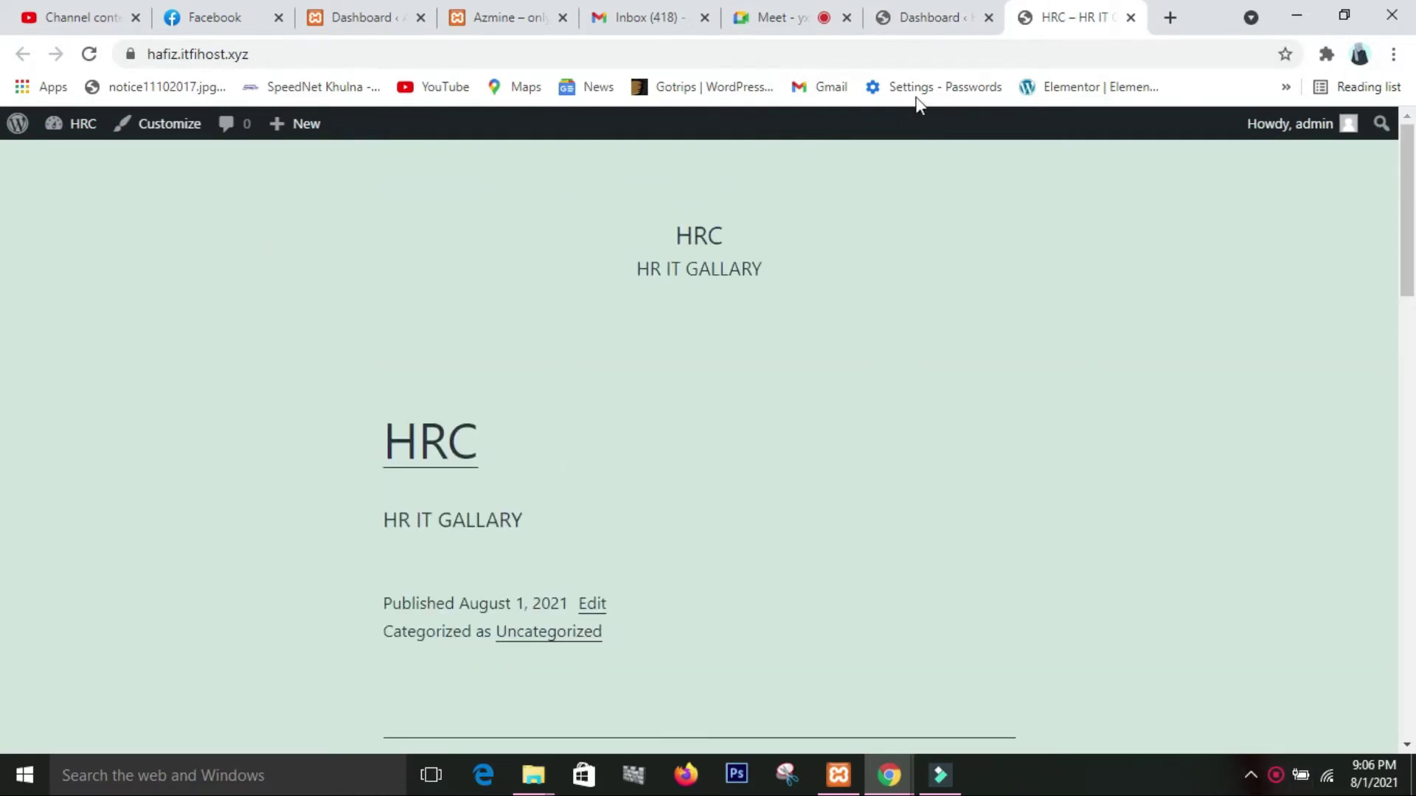
# - Return to the WordPress dashboard and open the list of installed plugins
pyautogui.click(939, 27)
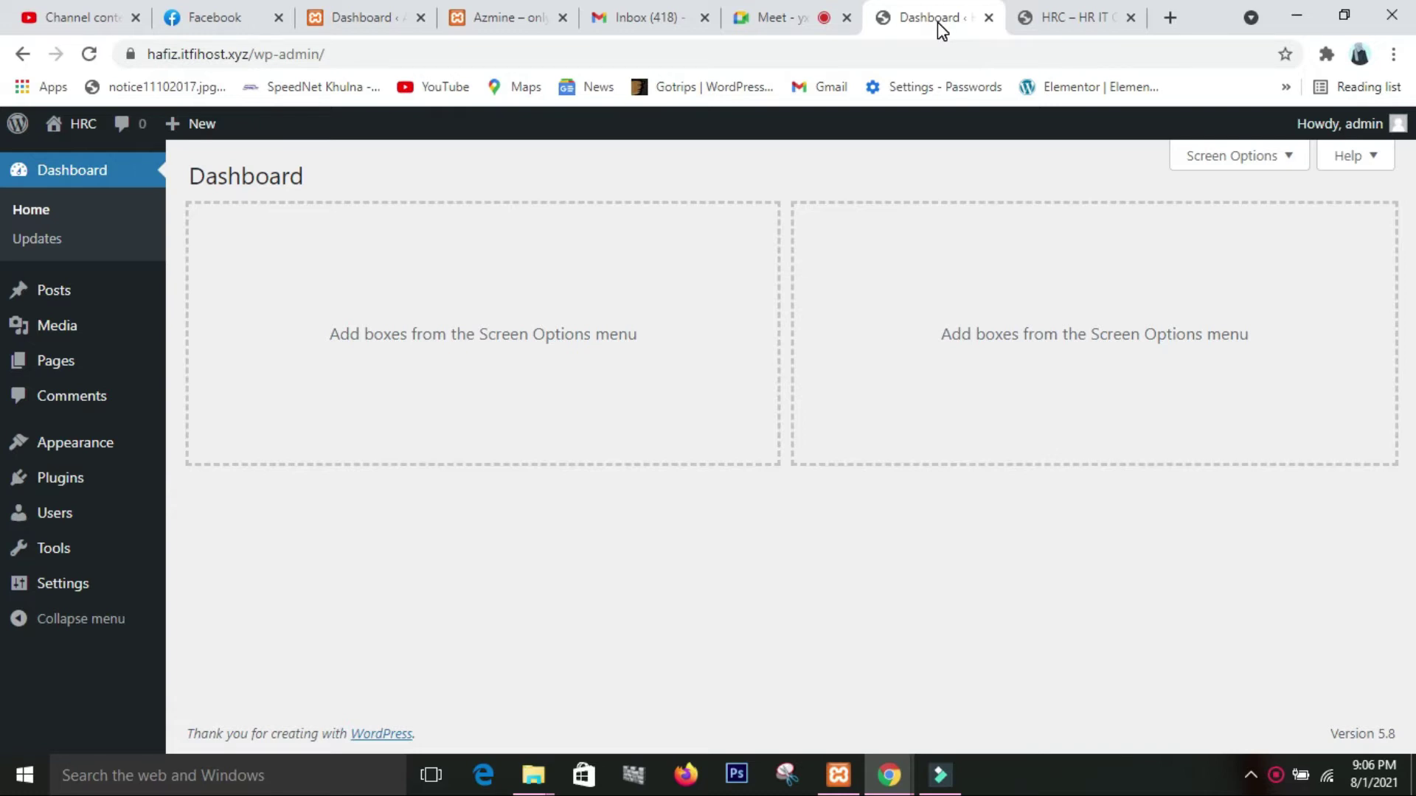
pyautogui.moveTo(59, 483)
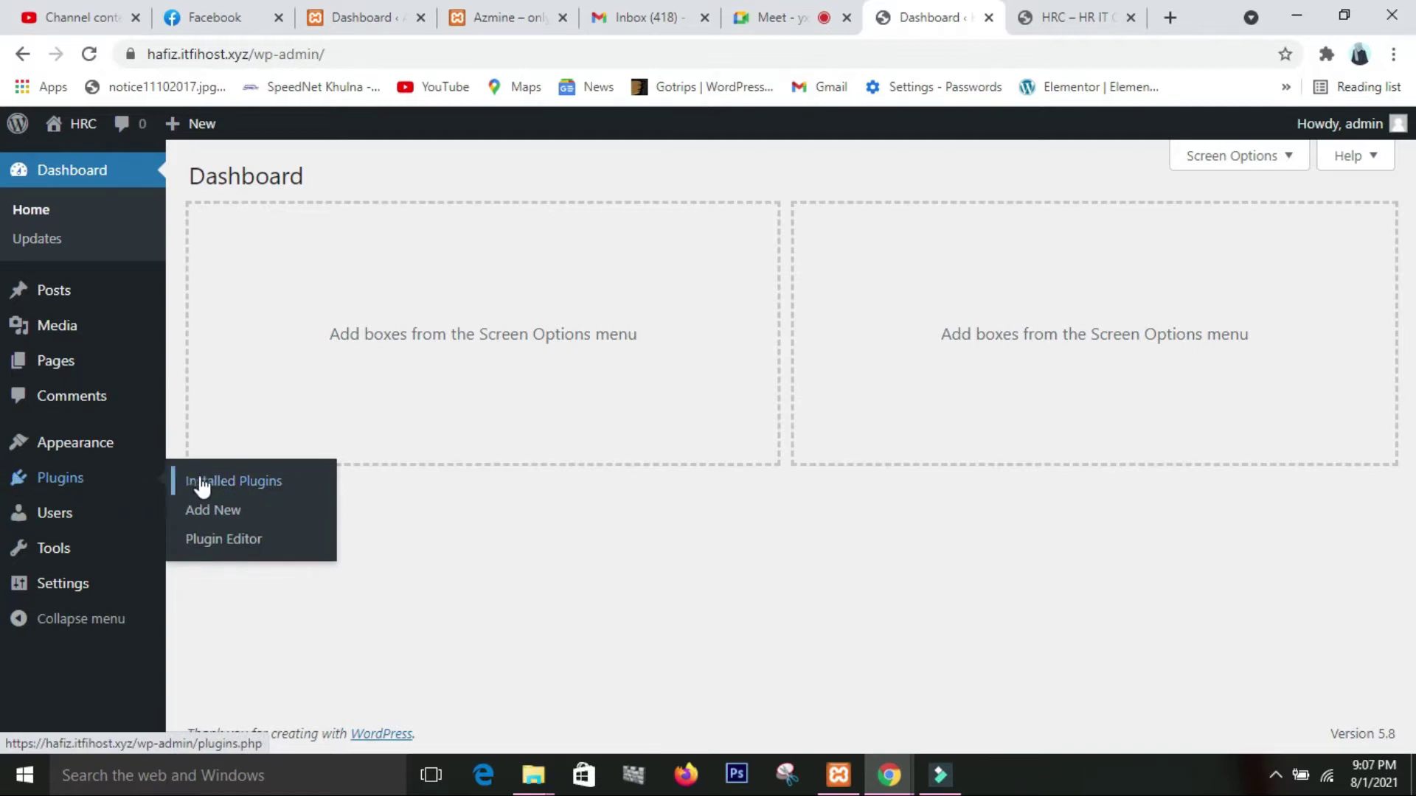
pyautogui.click(250, 490)
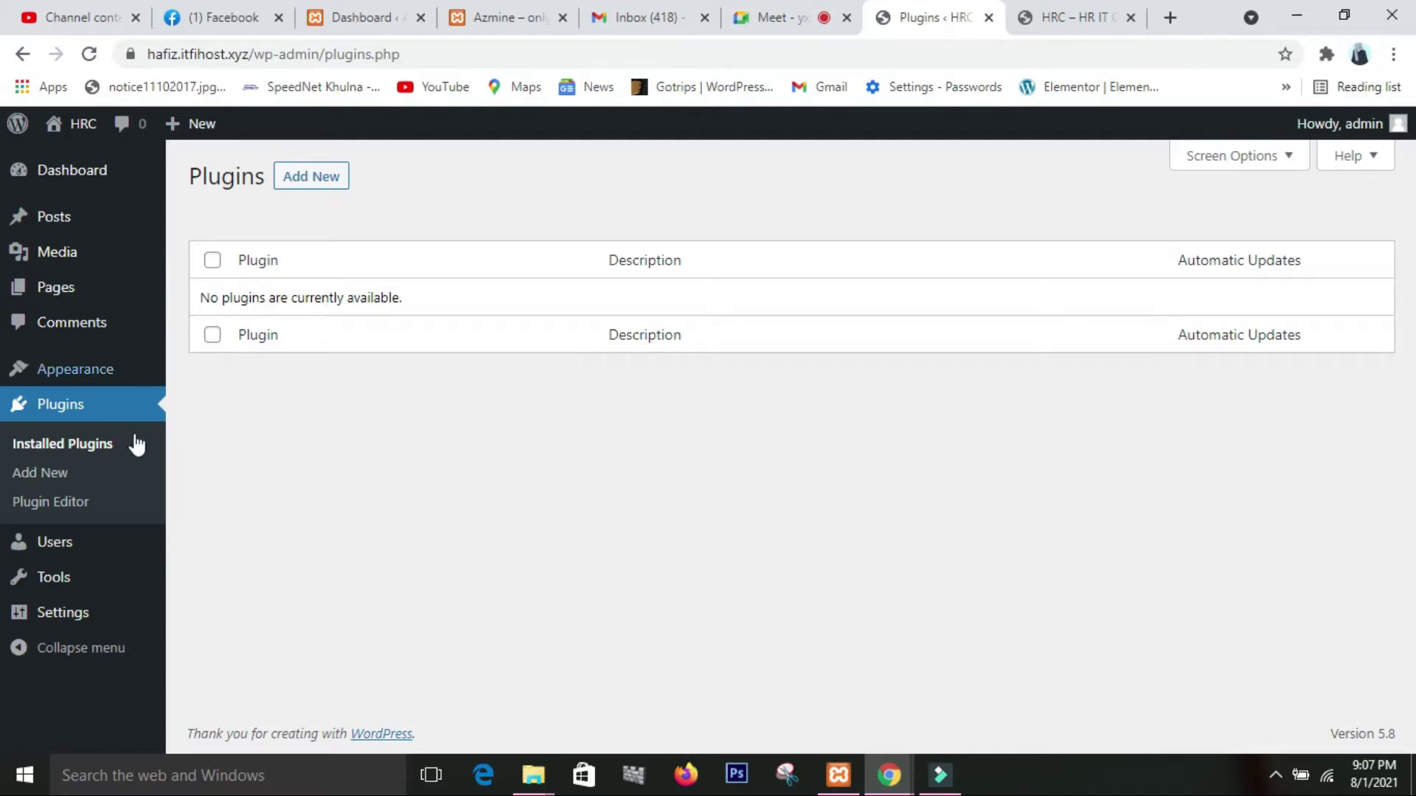
# - Open the installed themes and delete the Twenty Twenty theme, confirming the deletion
pyautogui.moveTo(85, 376)
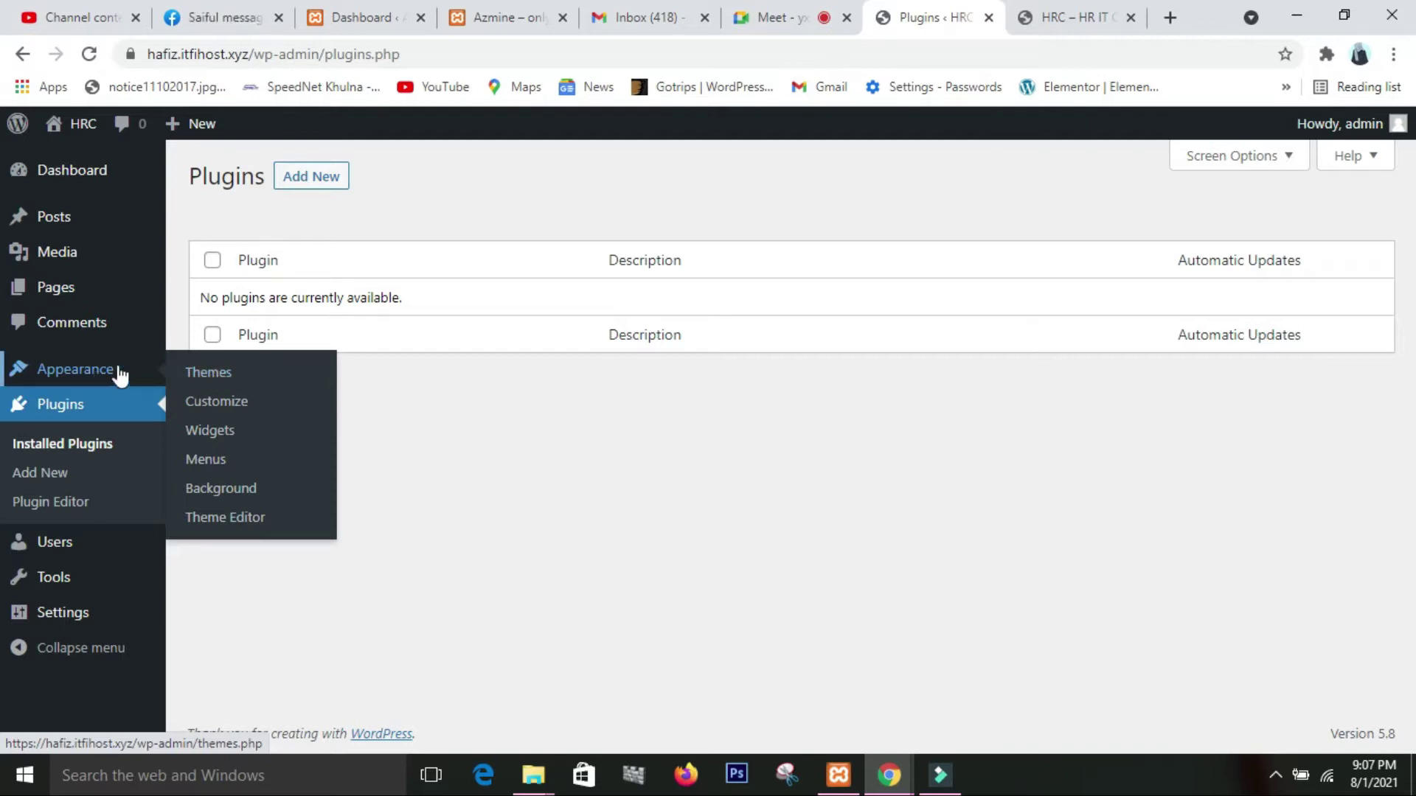
pyautogui.click(222, 372)
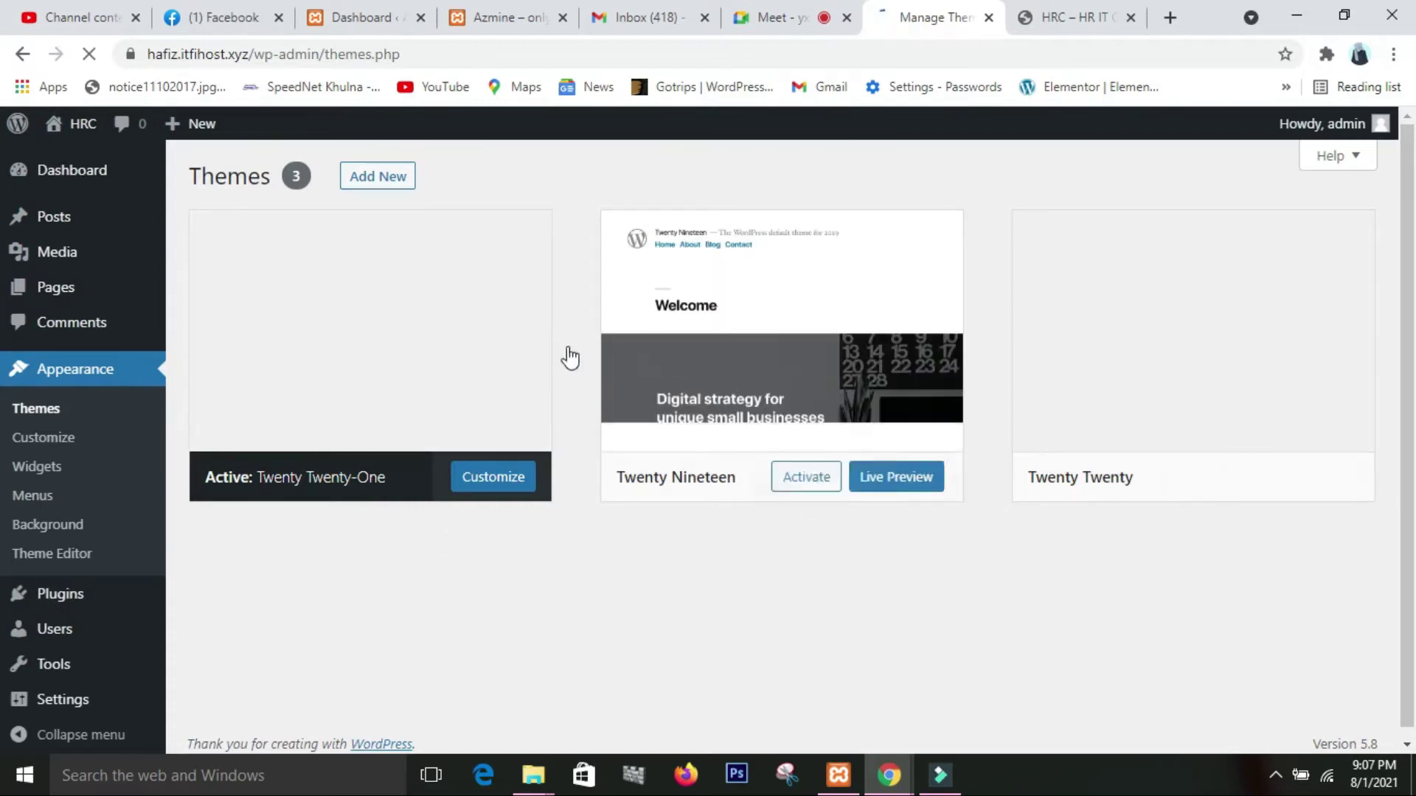
pyautogui.moveTo(1176, 395)
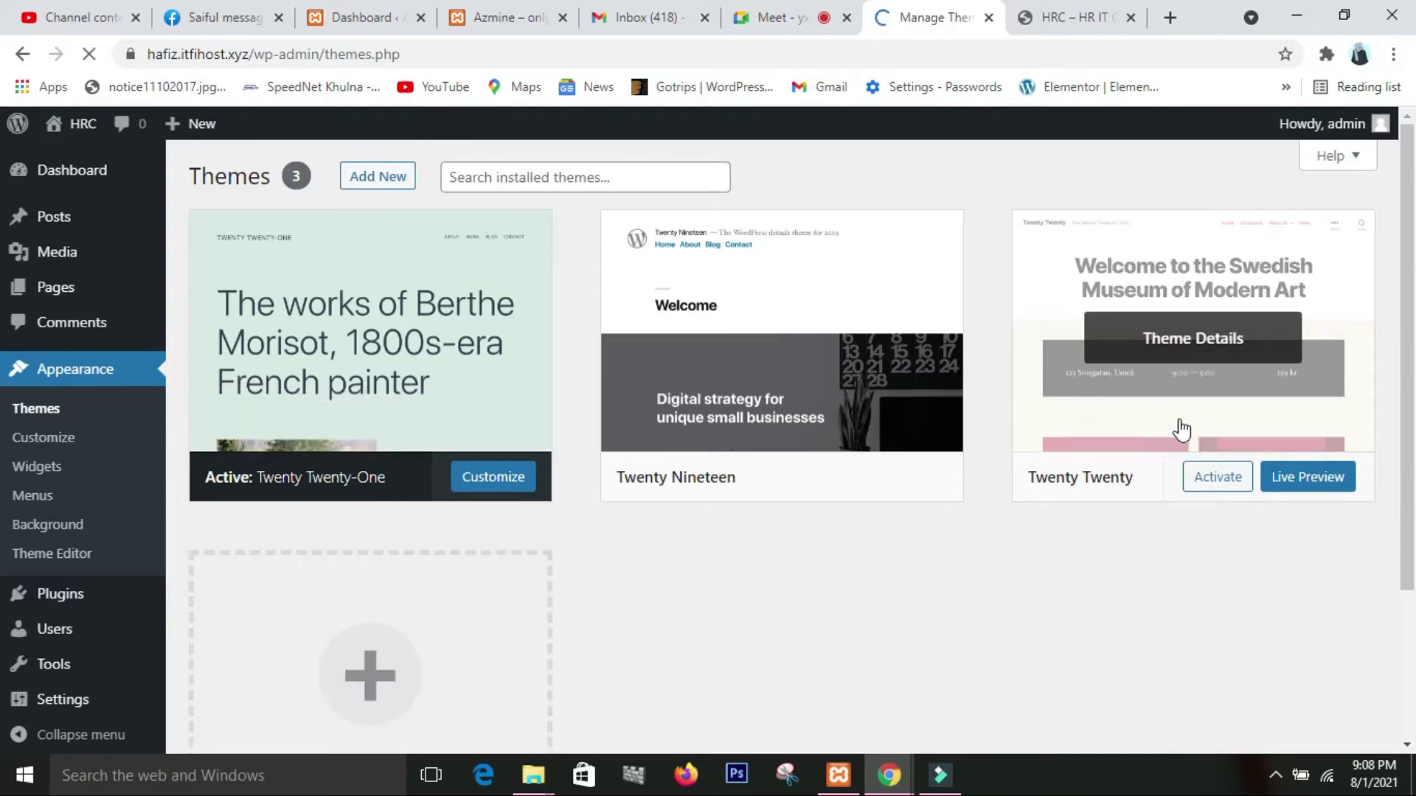
pyautogui.click(1161, 341)
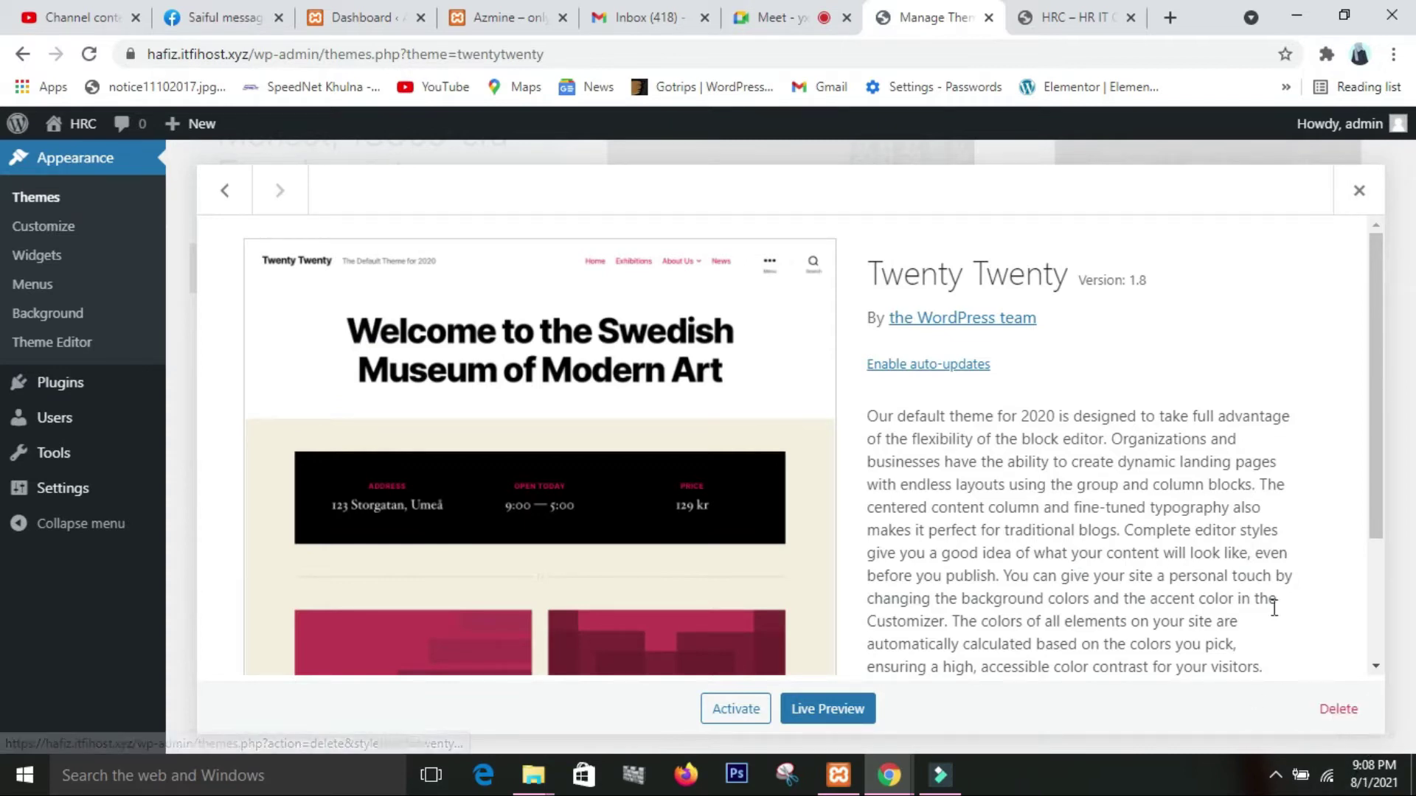
pyautogui.click(1352, 719)
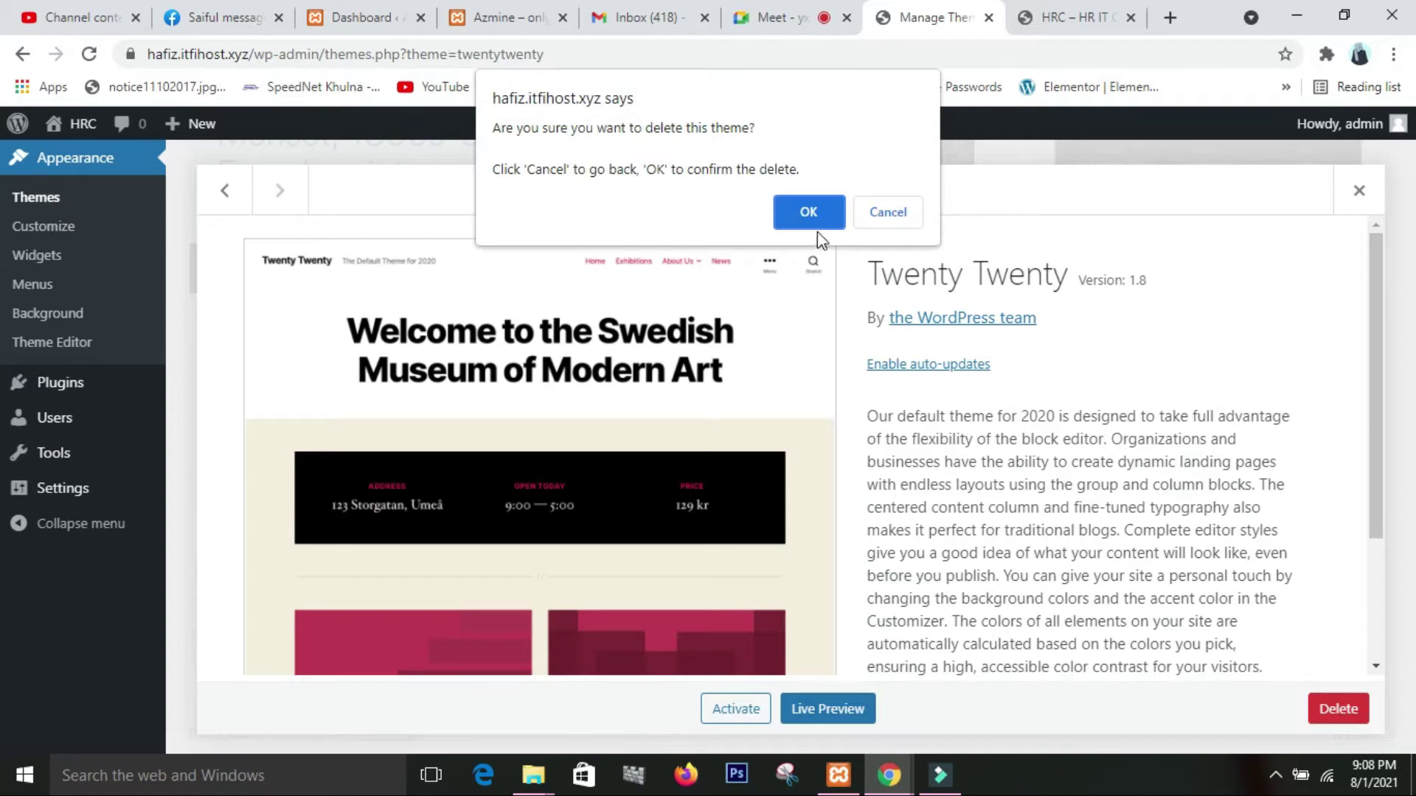
pyautogui.click(809, 213)
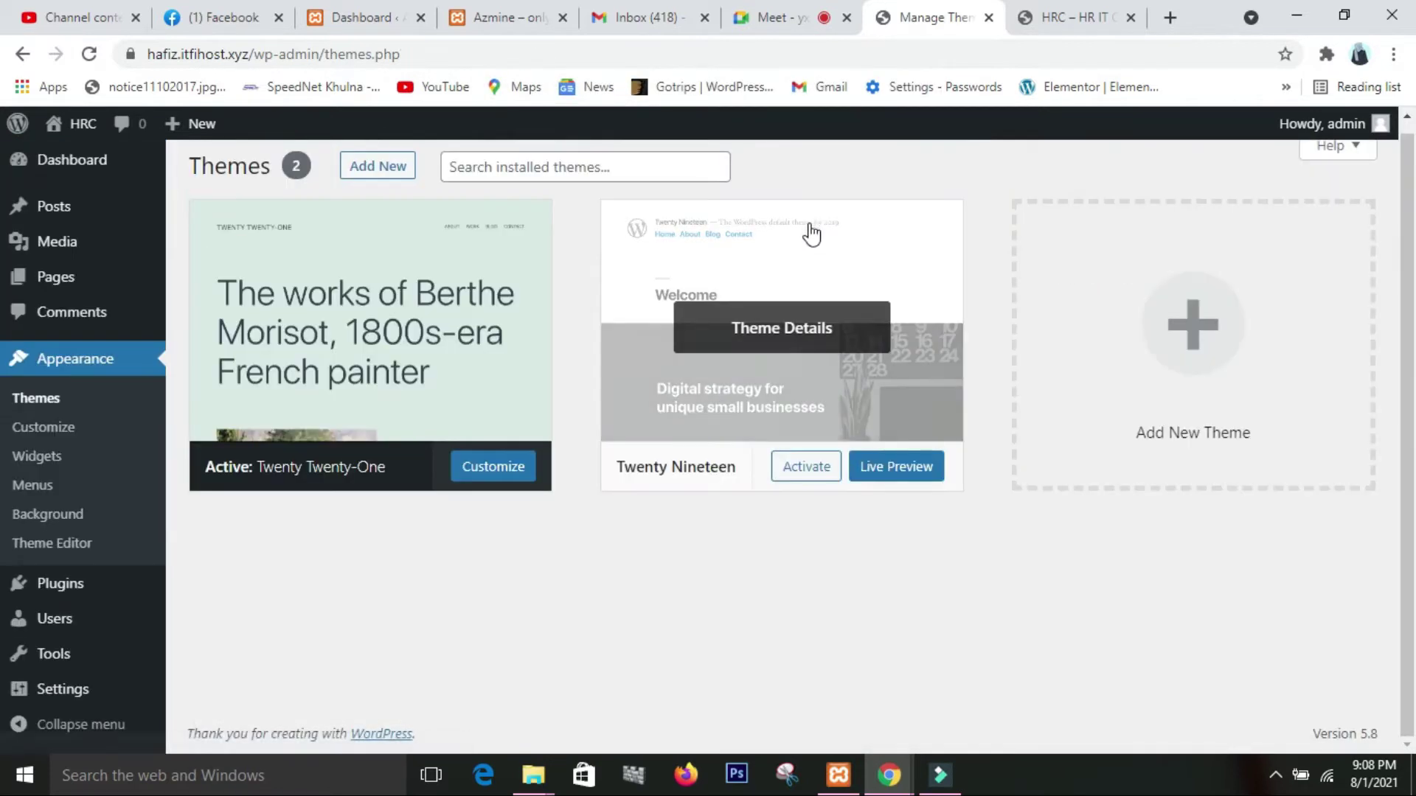
# - Delete the Twenty Nineteen theme from the installed themes and confirm the deletion
pyautogui.click(806, 327)
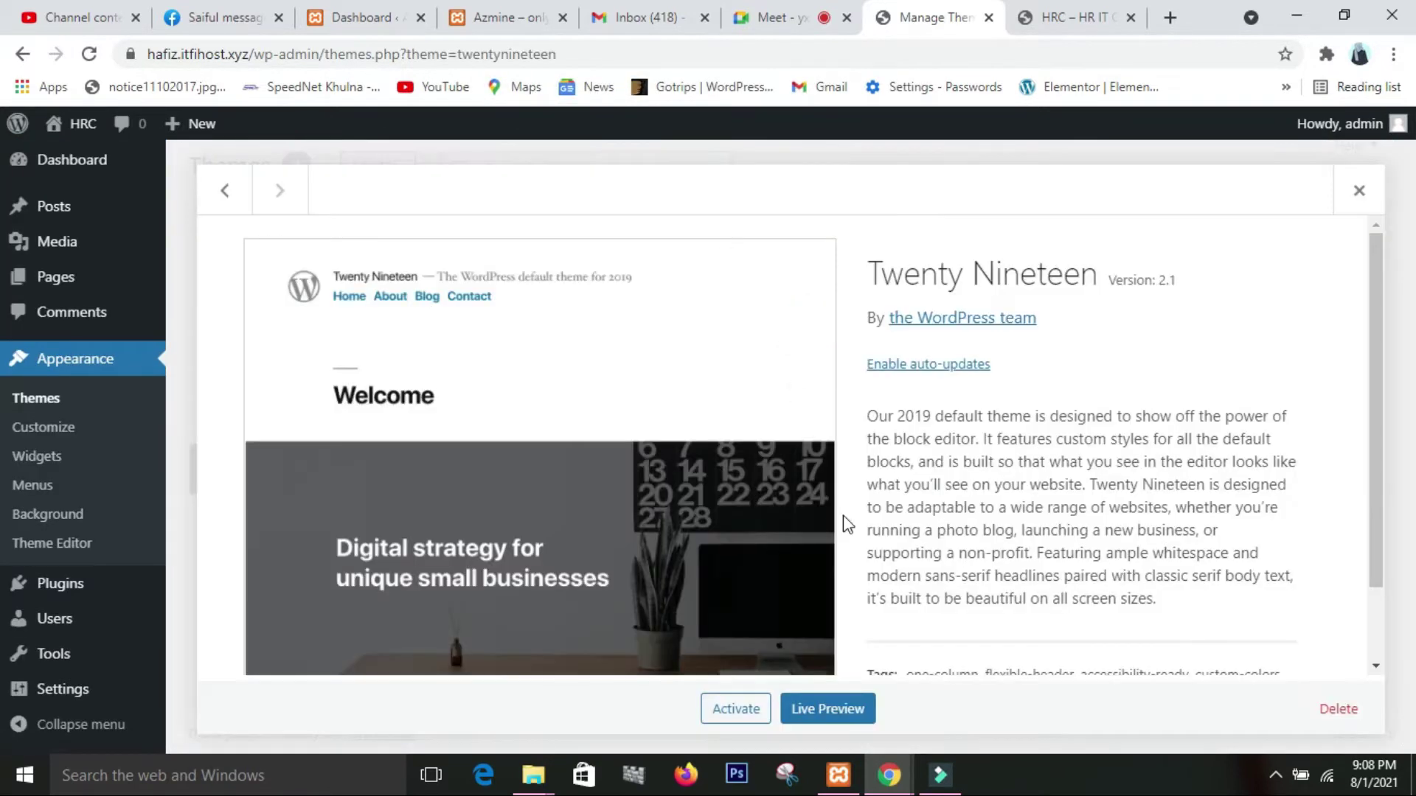
pyautogui.click(1337, 709)
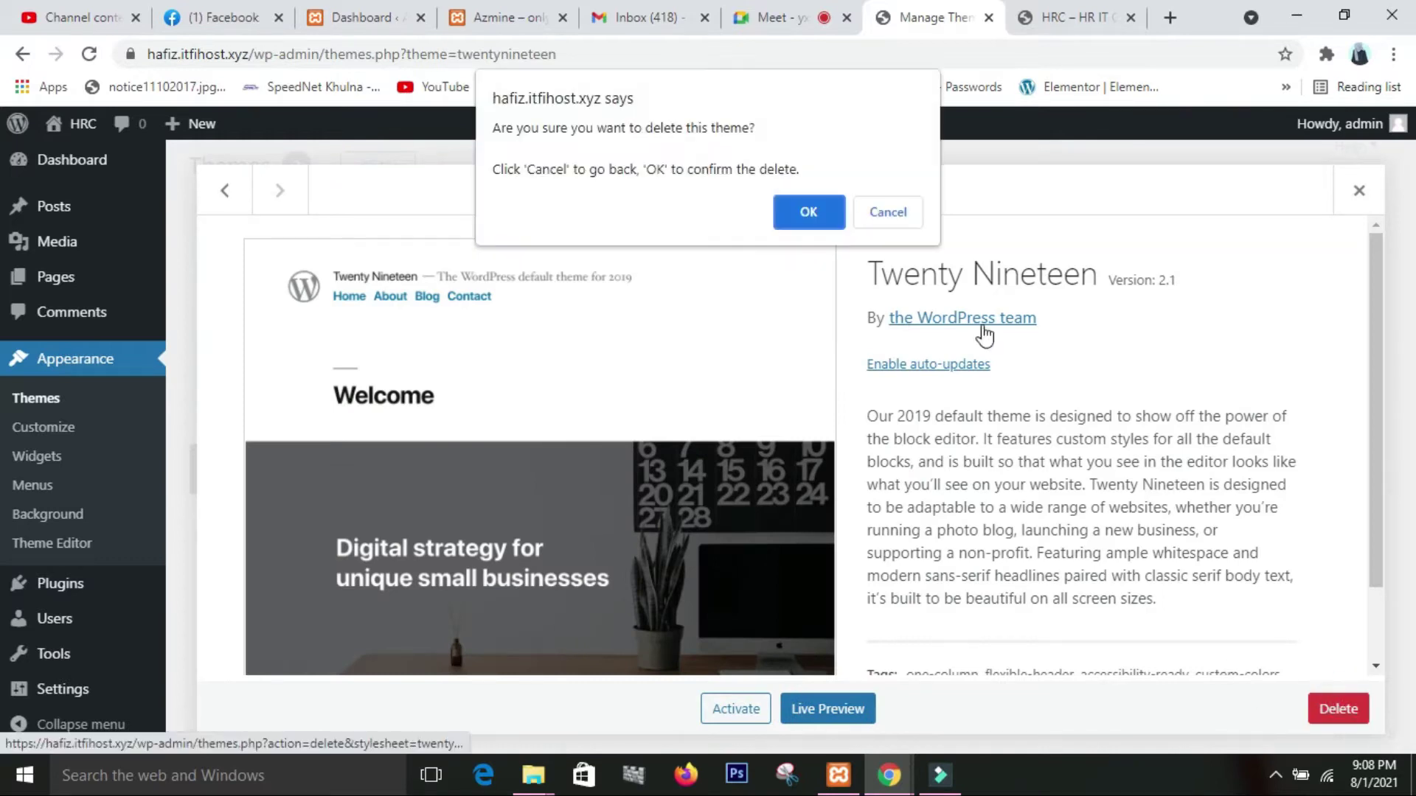
pyautogui.click(820, 205)
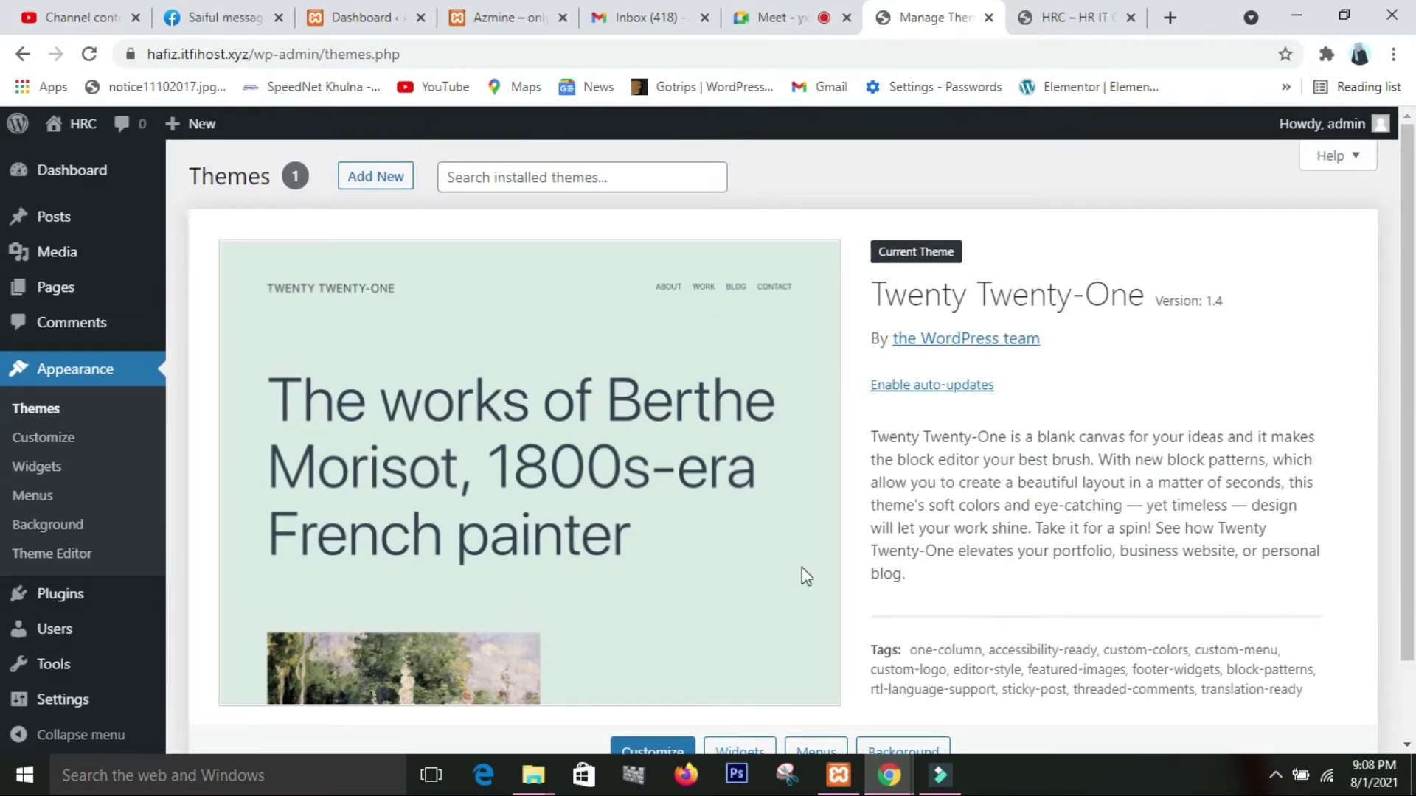
pyautogui.scroll(-2, 475, 453)
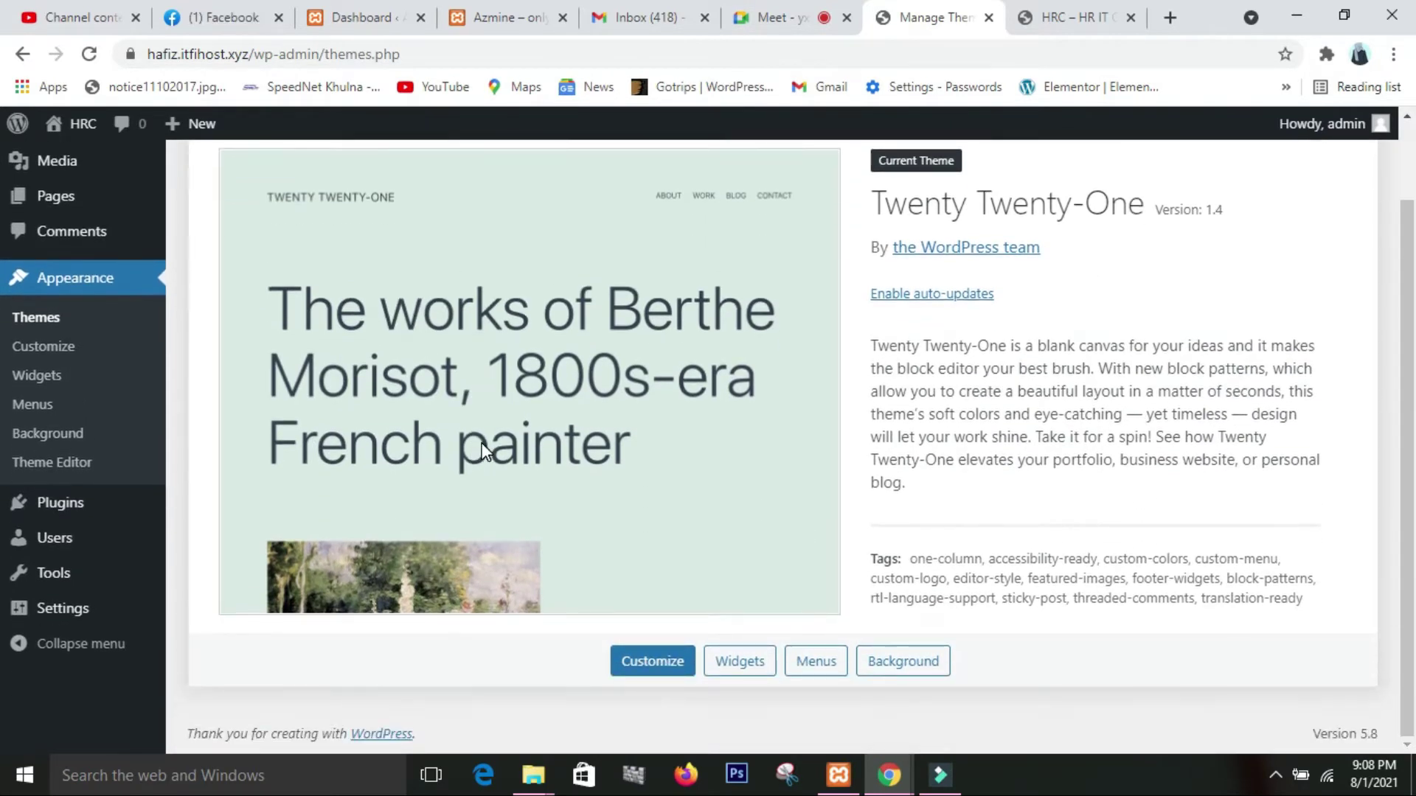
pyautogui.scroll(2, 537, 404)
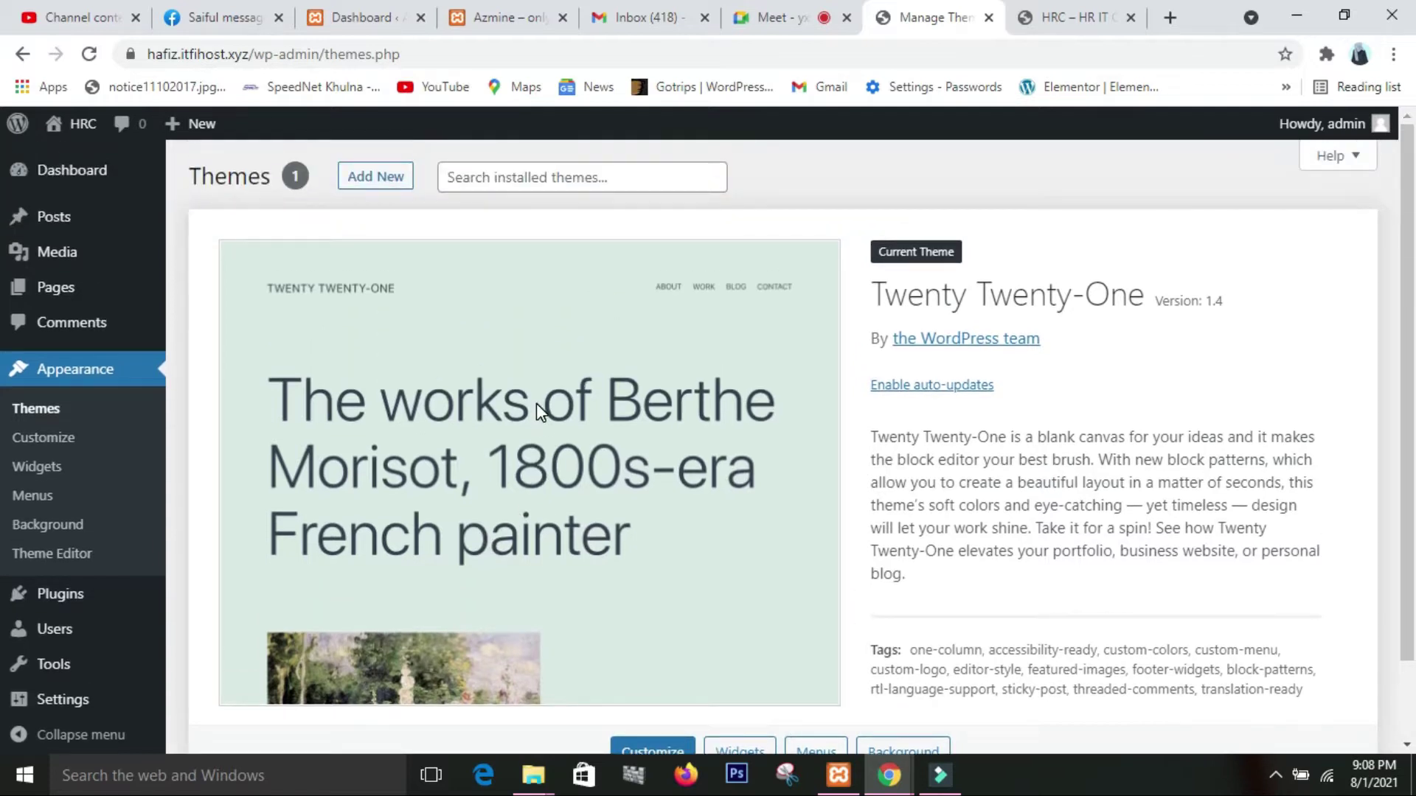
pyautogui.scroll(-2, 679, 546)
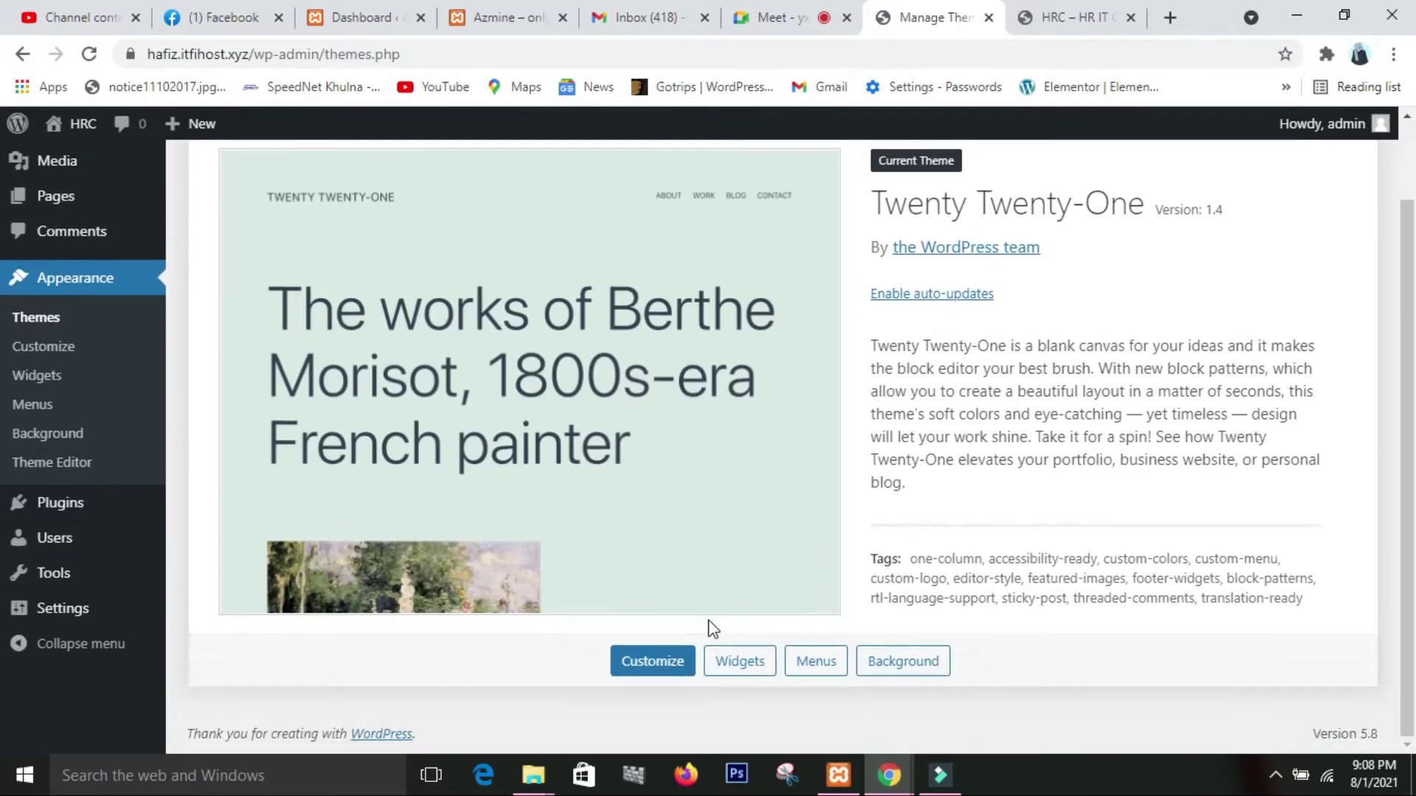
pyautogui.scroll(2, 711, 628)
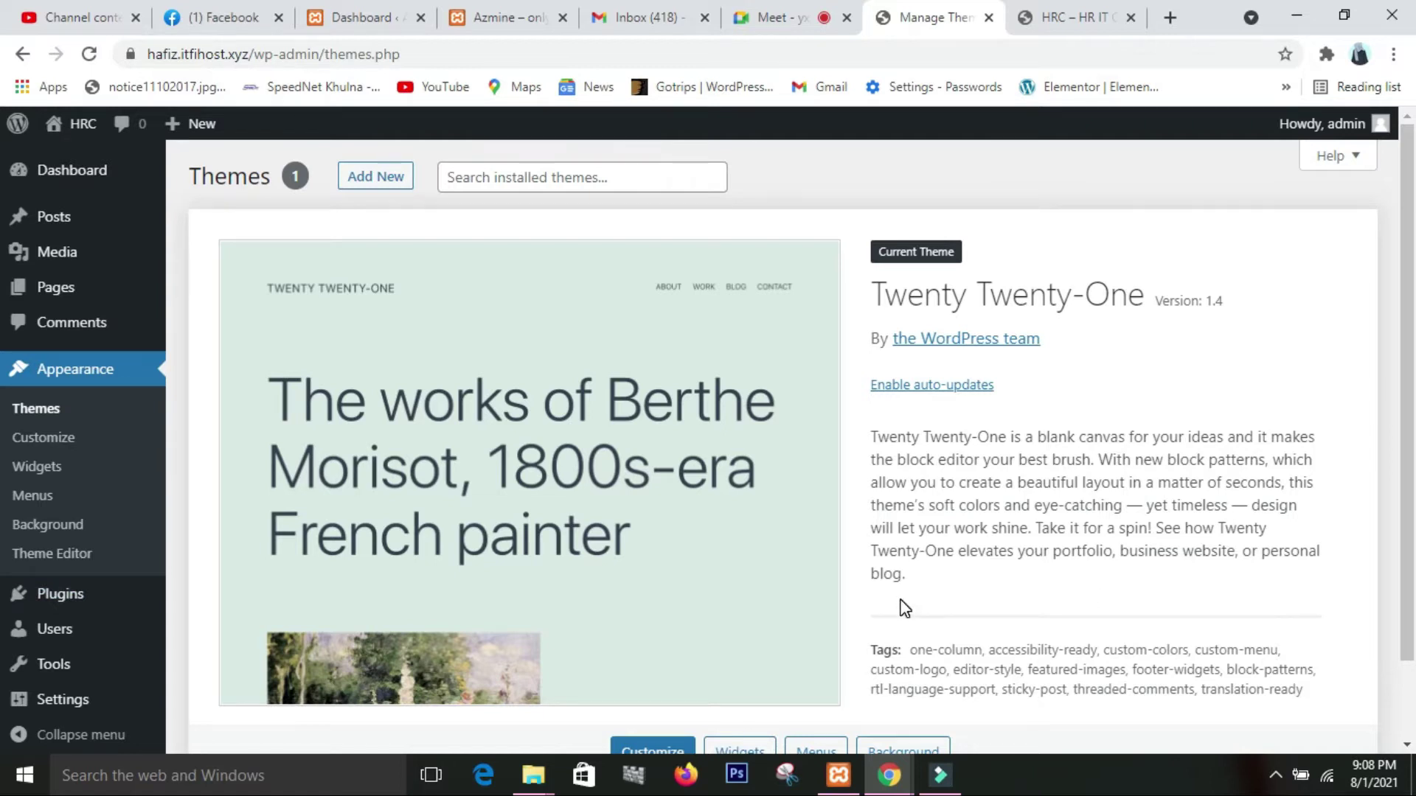
pyautogui.scroll(-2, 905, 608)
pyautogui.scroll(2, 899, 601)
# - Start adding a new theme and search the theme directory for "oceanwp"
pyautogui.click(375, 177)
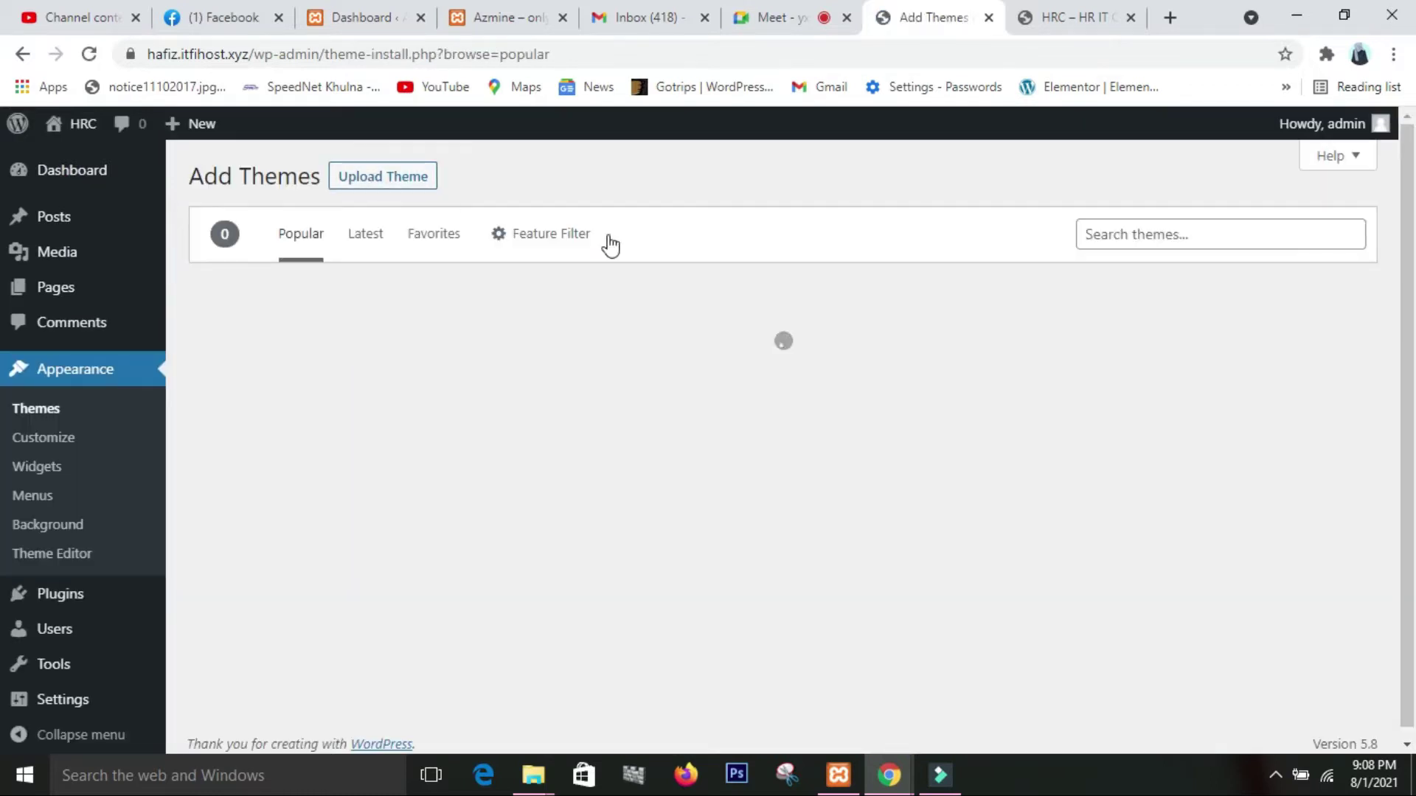
pyautogui.click(1206, 244)
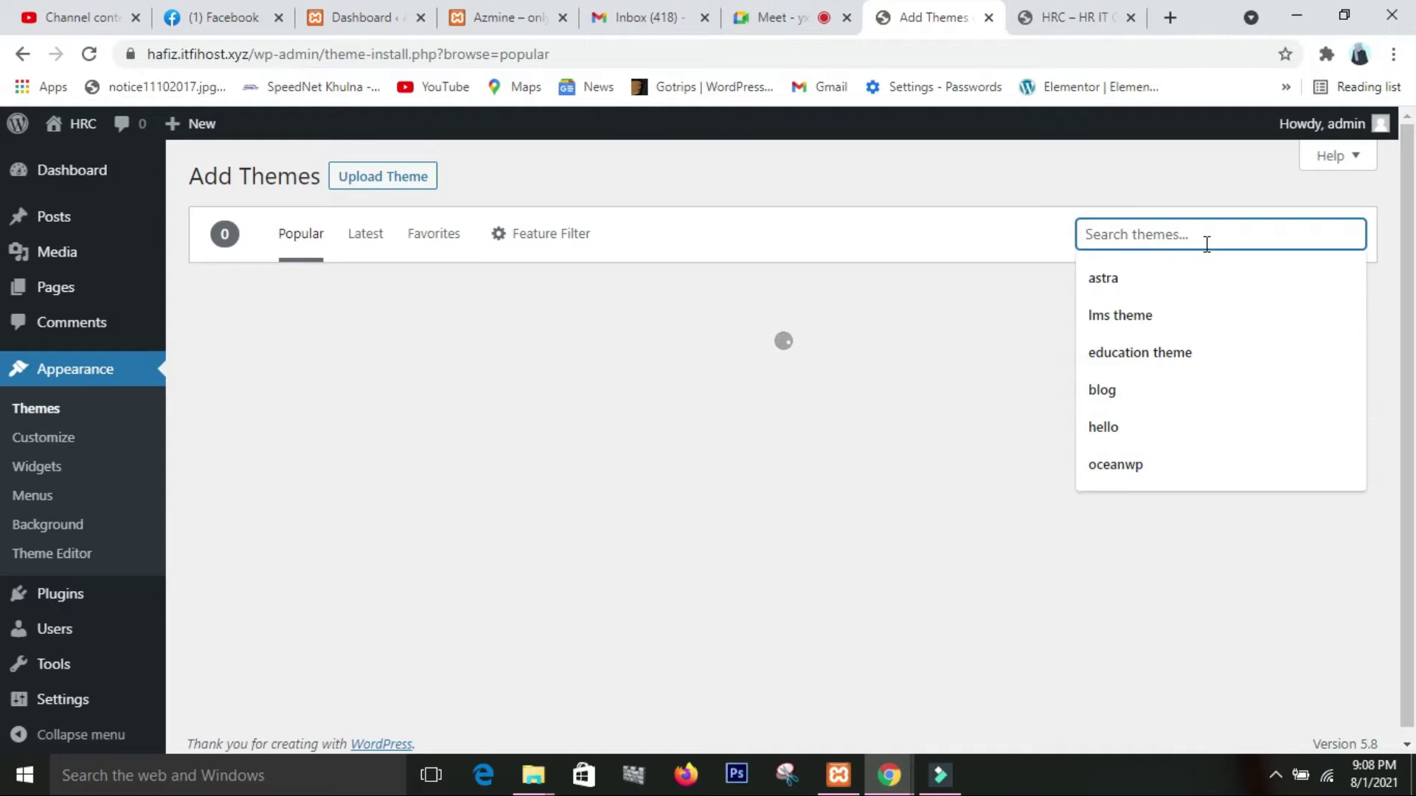
pyautogui.write('ocean')
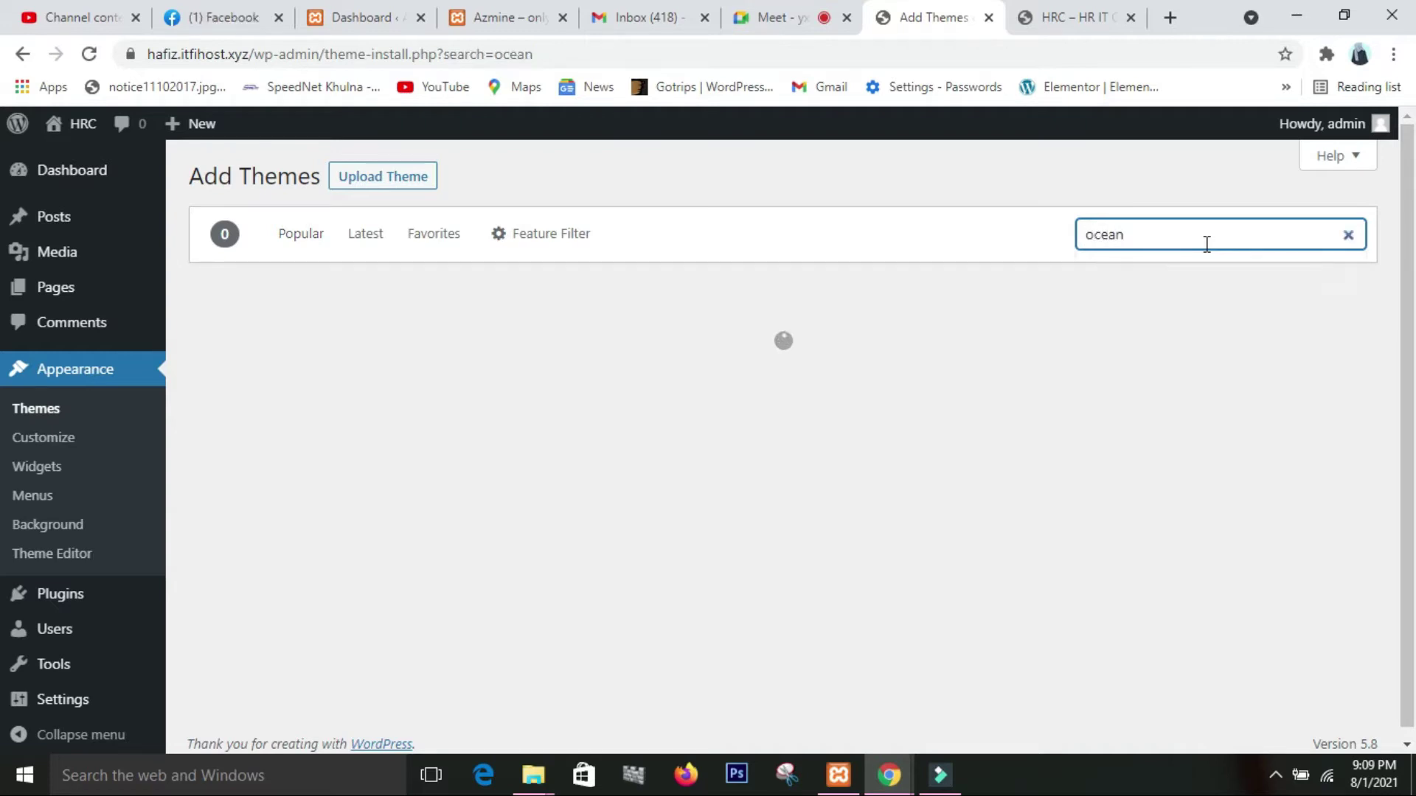
pyautogui.write('wp')
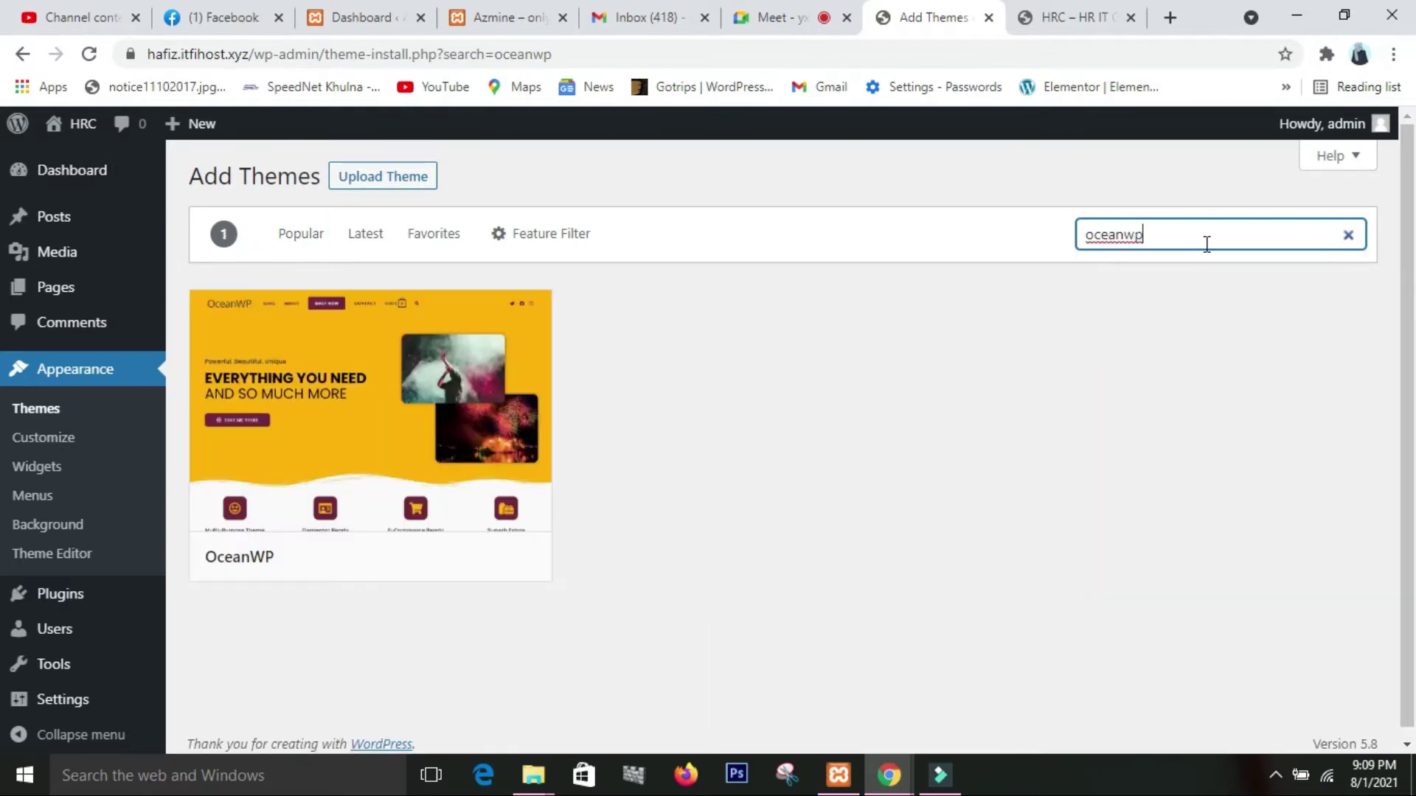
# - Install the OceanWP theme and activate it on the site
pyautogui.moveTo(243, 452)
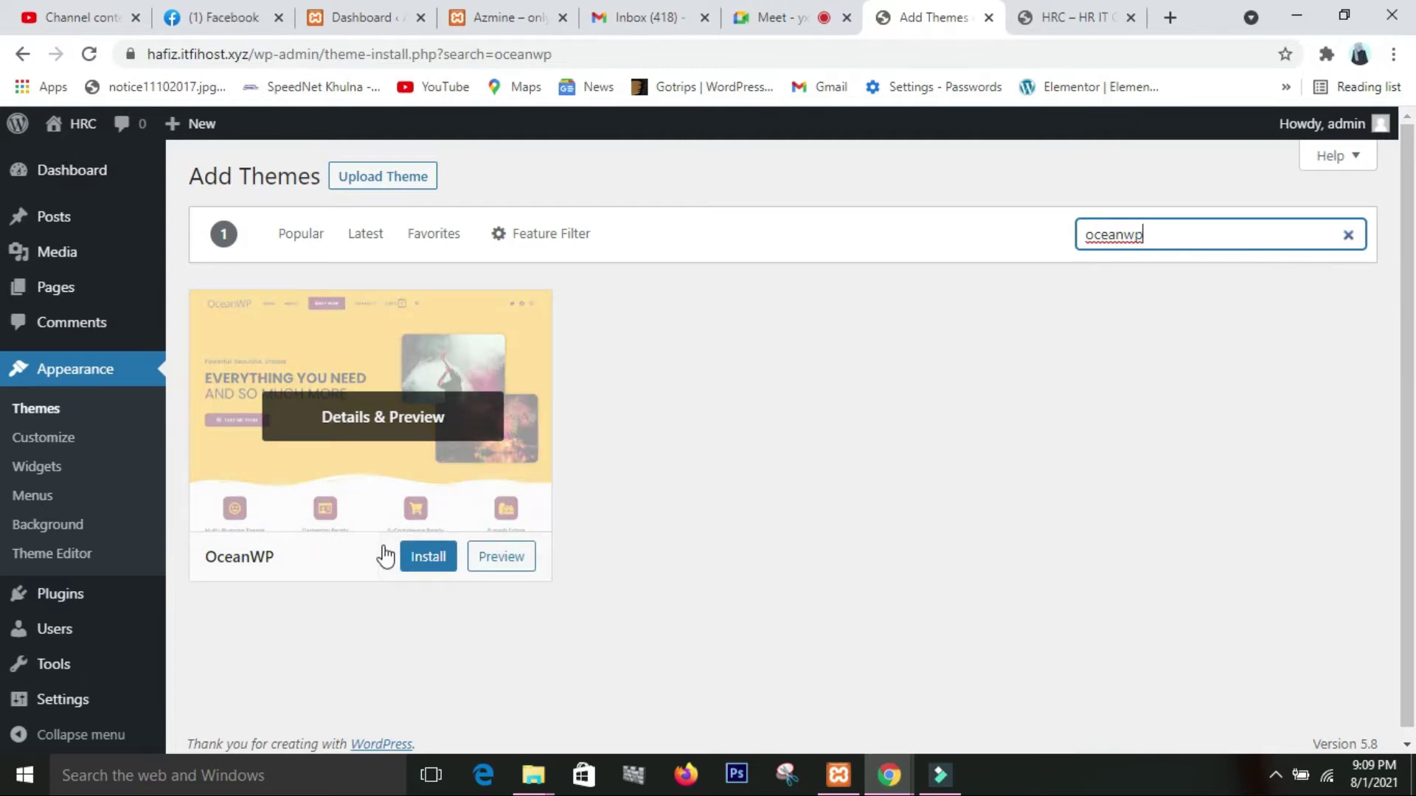
pyautogui.click(415, 561)
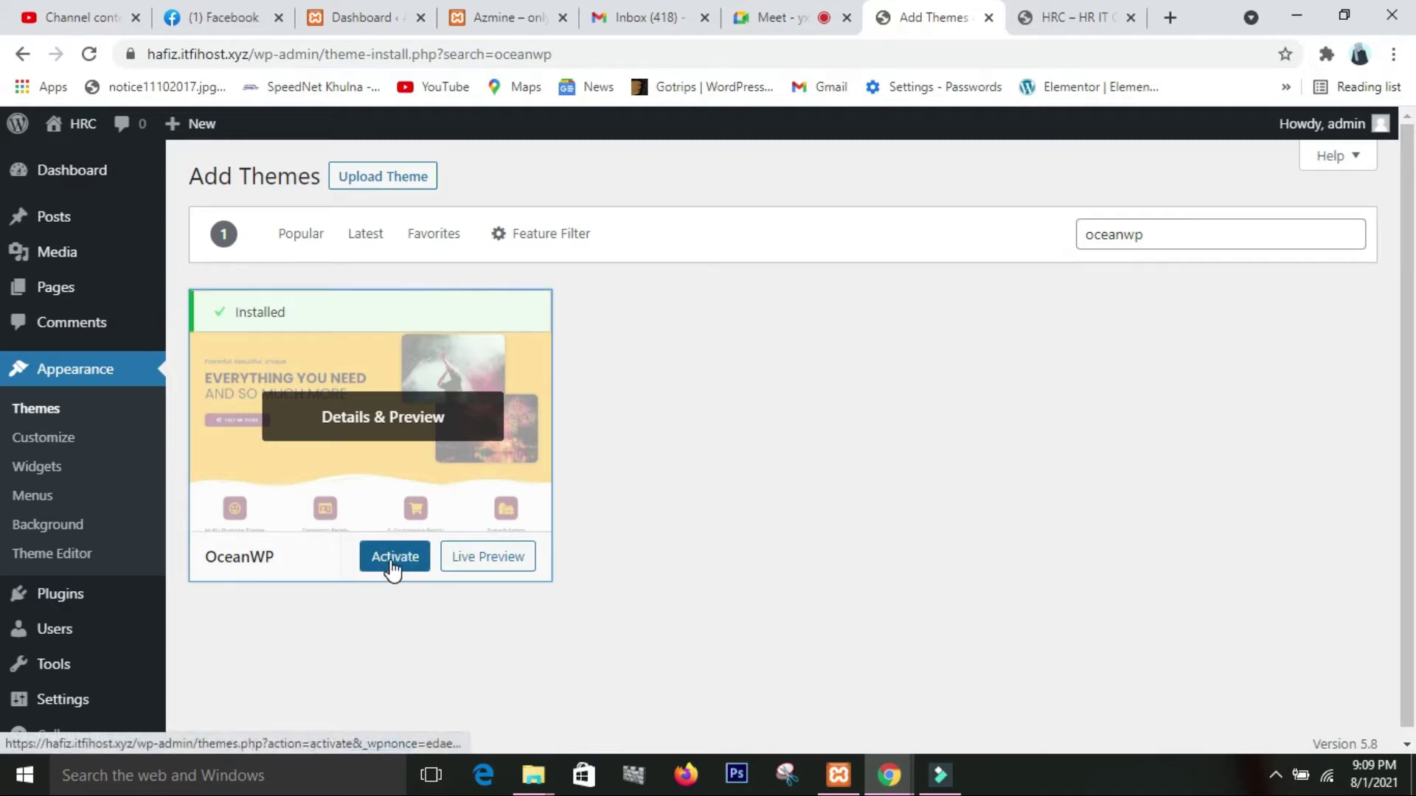
pyautogui.click(394, 563)
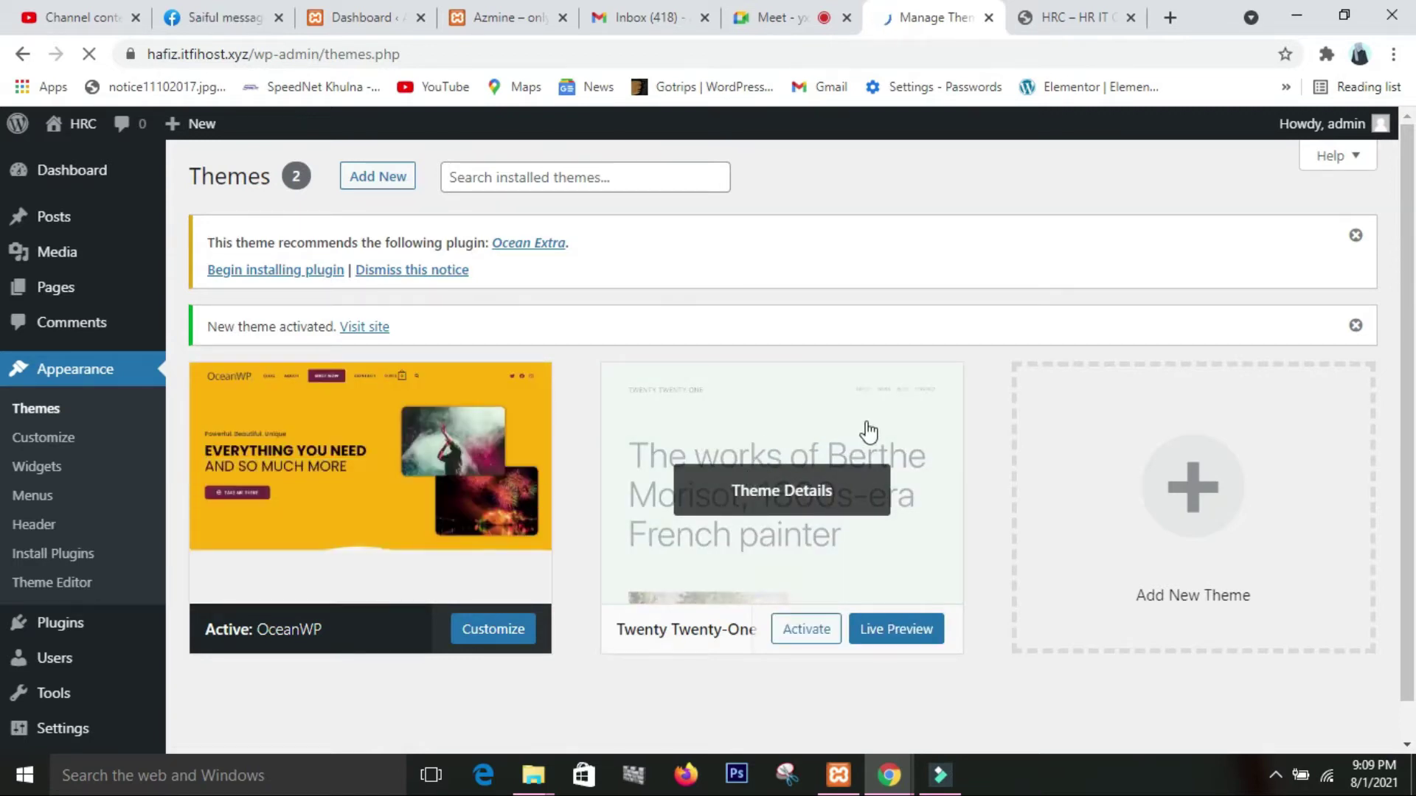
# - Delete the inactive Twenty Twenty-One theme and confirm the deletion
pyautogui.click(807, 499)
pyautogui.click(1340, 710)
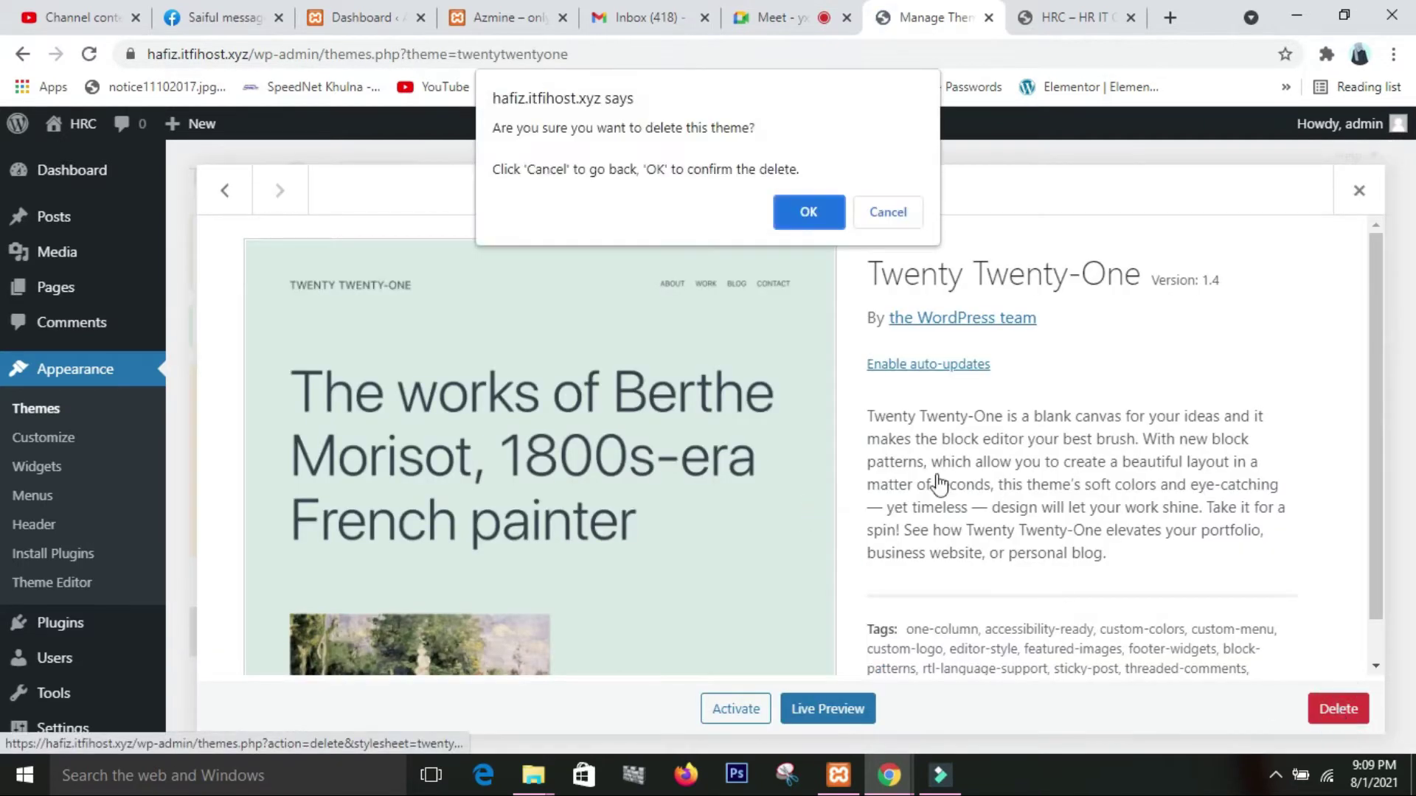
pyautogui.click(834, 224)
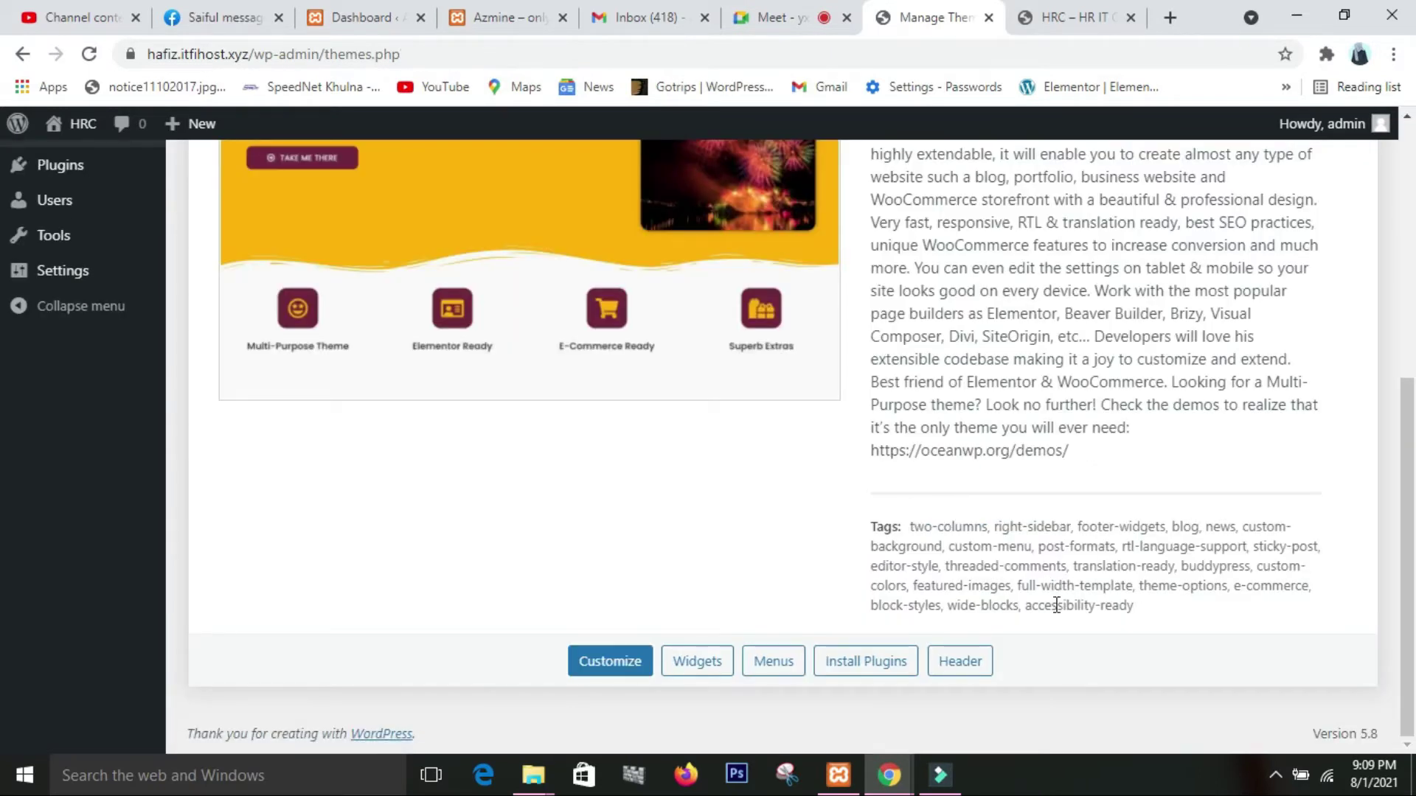
# - Reload the HRC site's front page and look through it with the OceanWP theme active
pyautogui.scroll(5, 1057, 604)
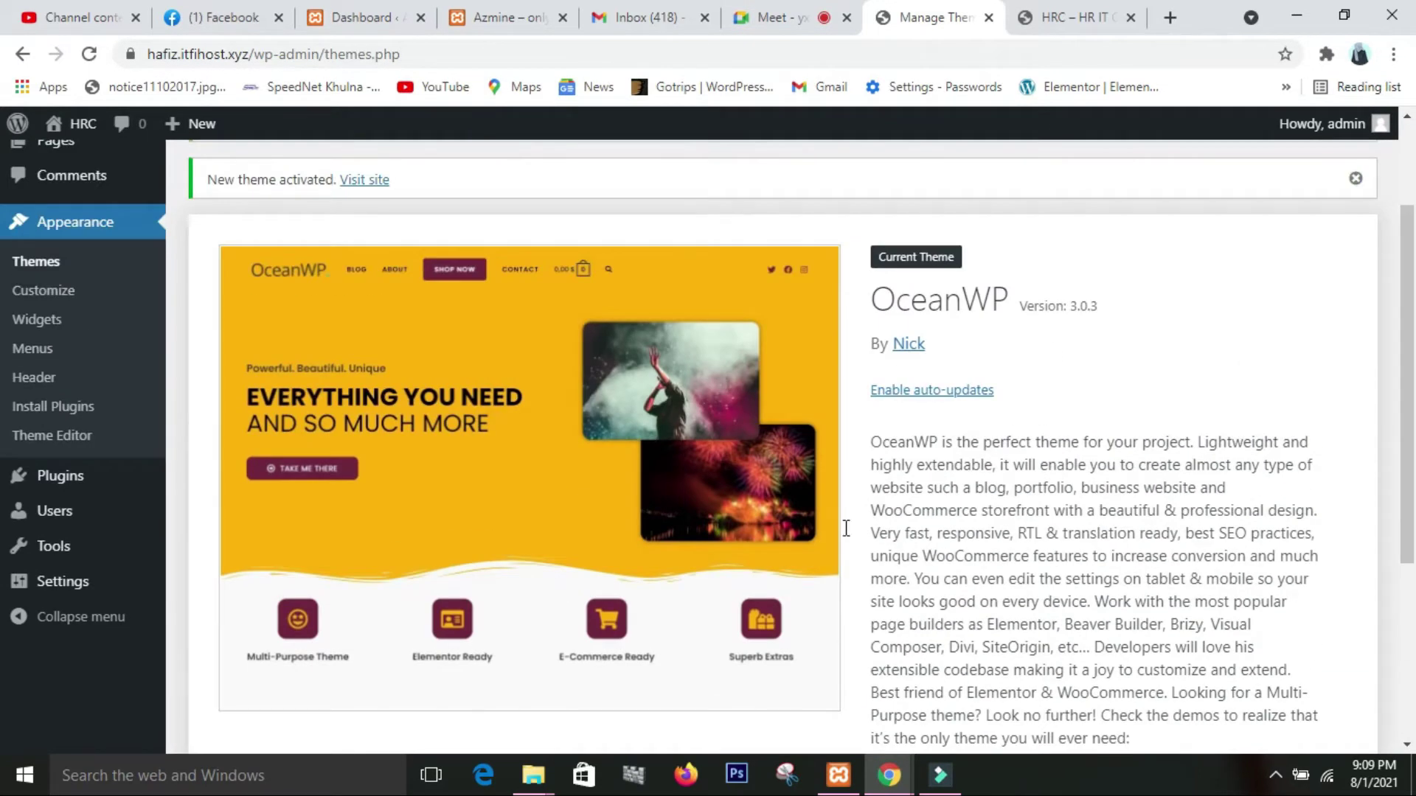
pyautogui.scroll(3, 1039, 501)
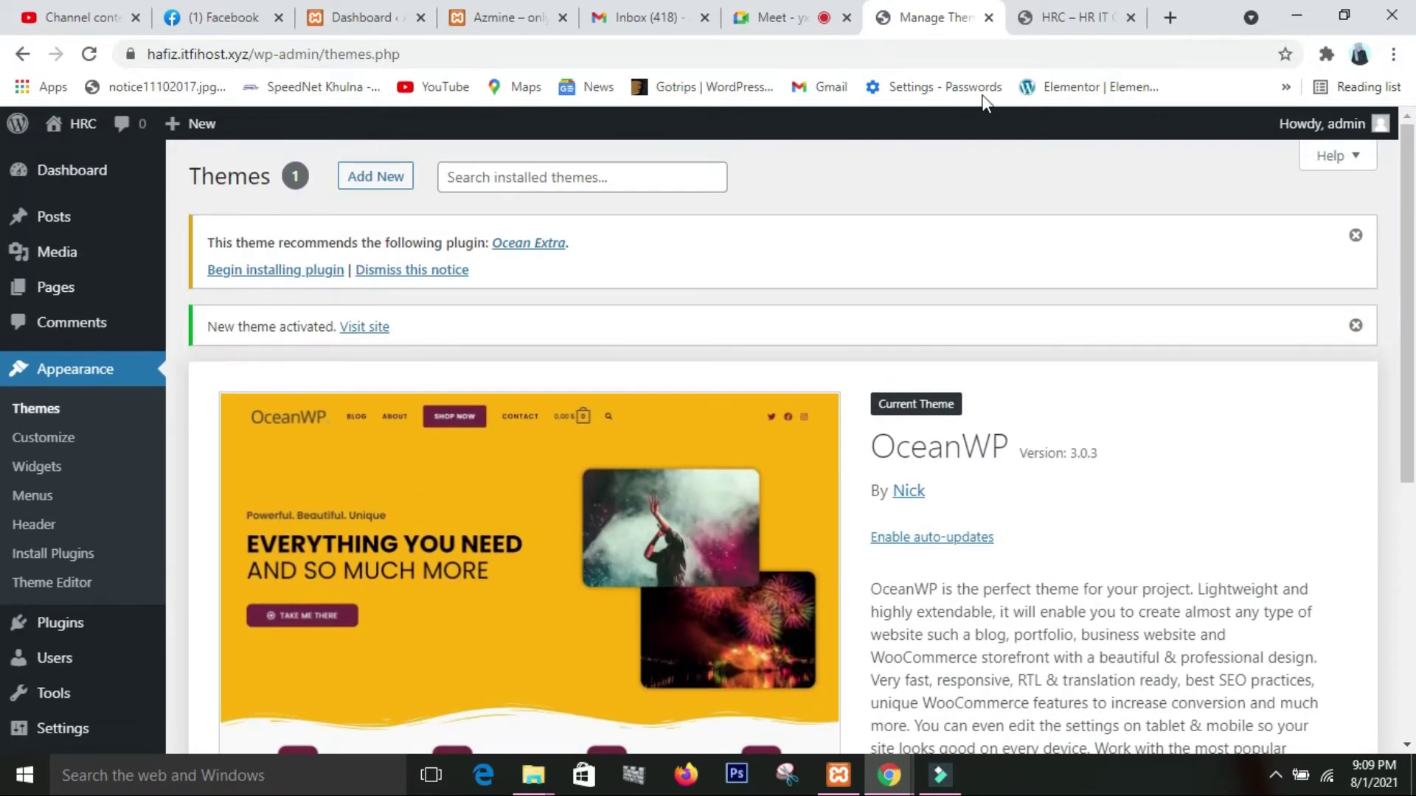
pyautogui.click(1062, 17)
pyautogui.click(98, 56)
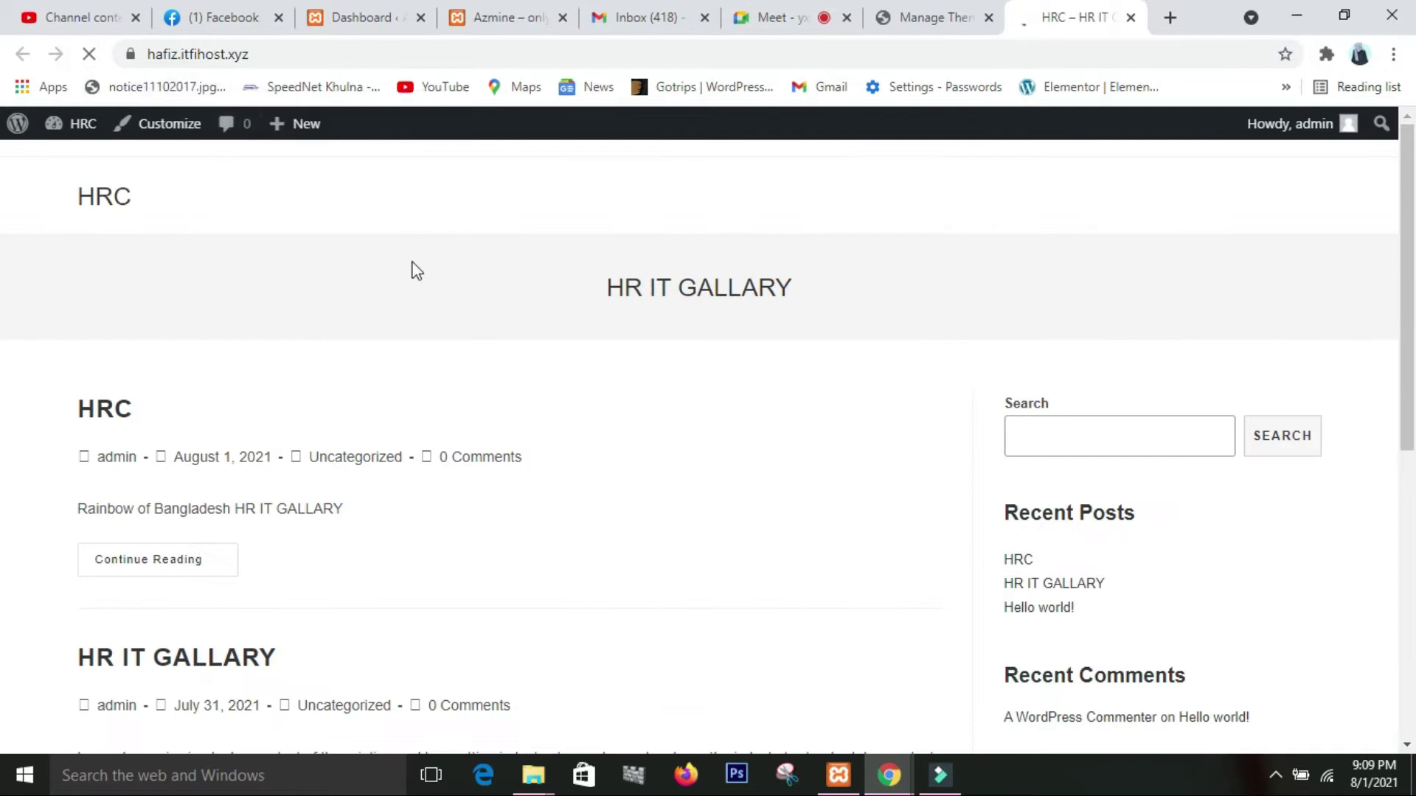
pyautogui.scroll(-6, 609, 505)
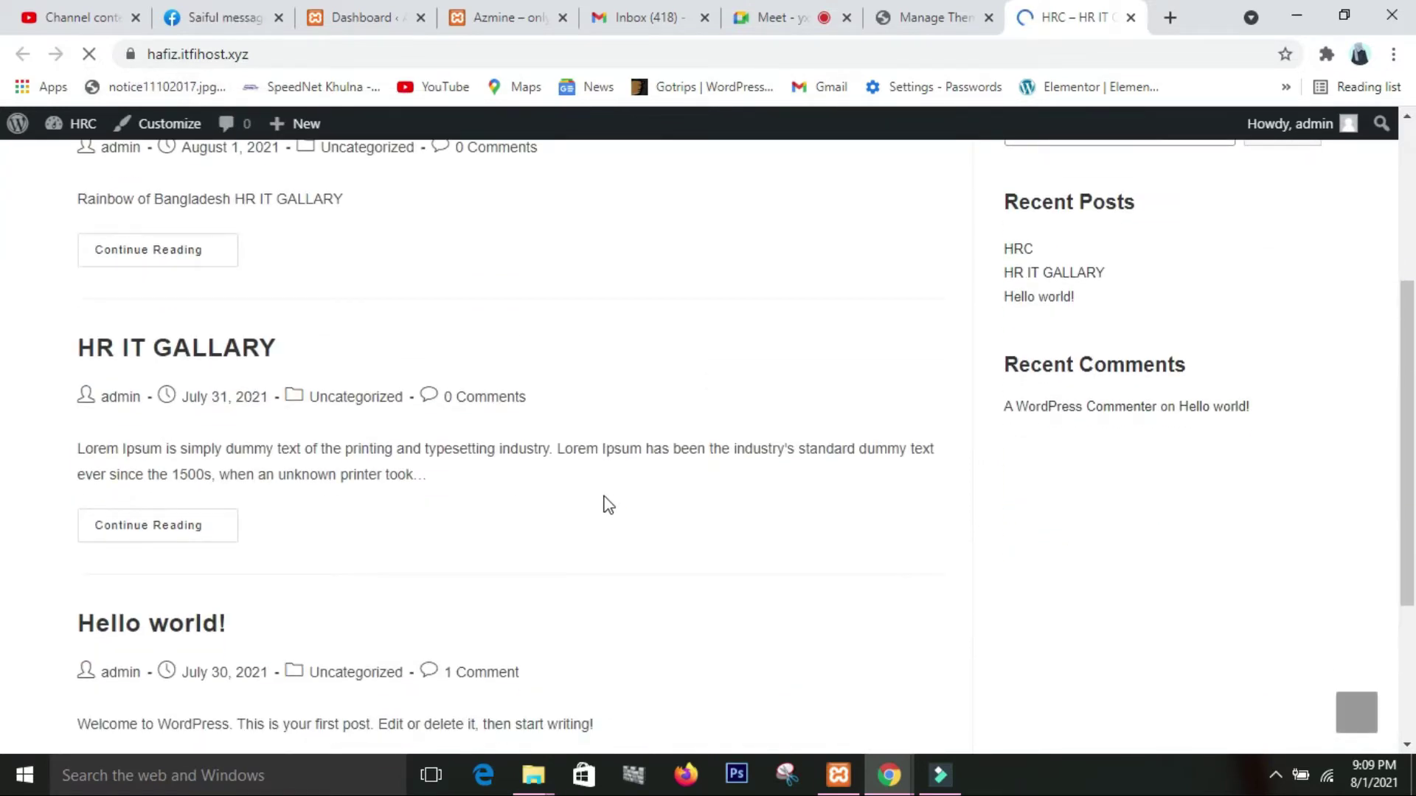
# - Look through the site's front page from header to footer and compare it with the OceanWP entry in theme management
pyautogui.scroll(5, 609, 505)
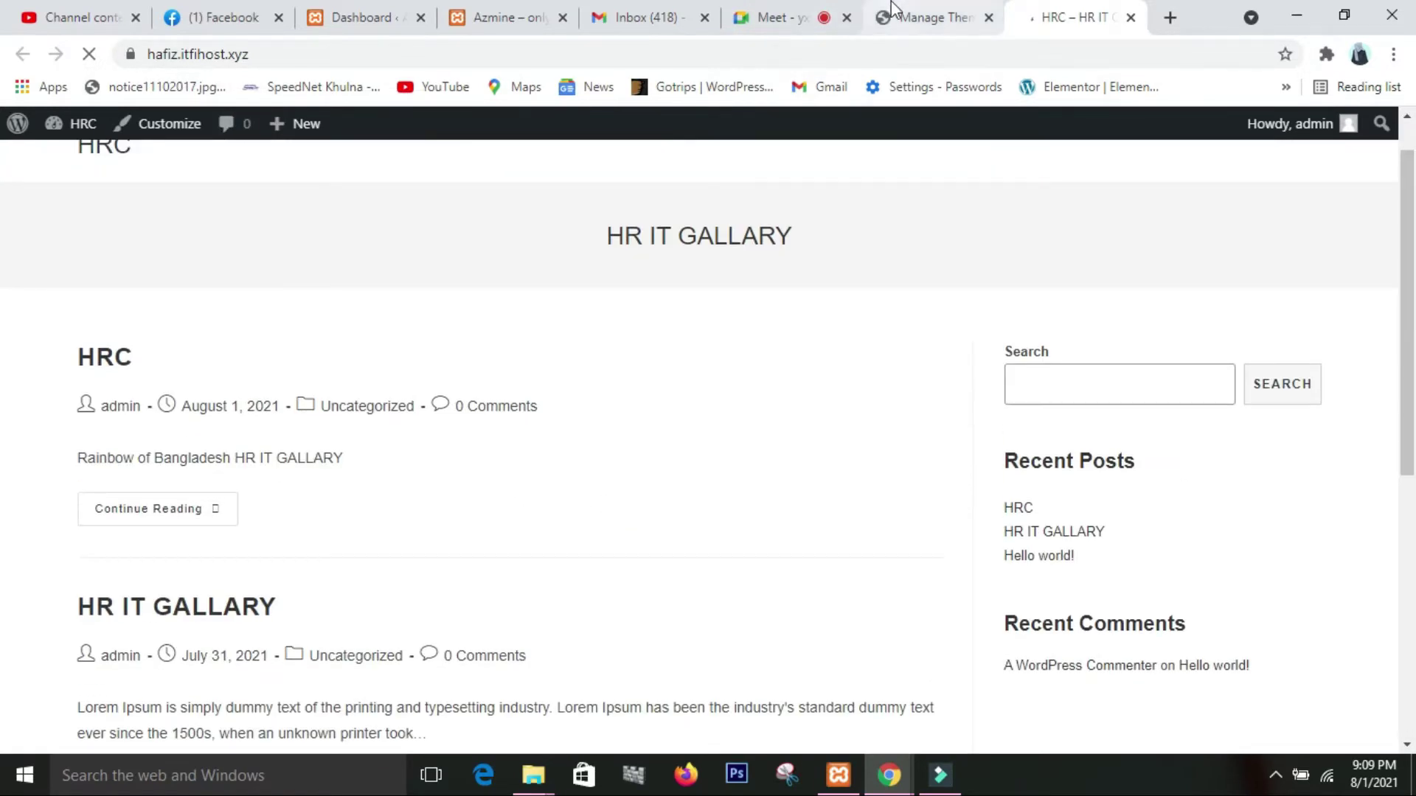
pyautogui.click(925, 18)
pyautogui.scroll(-3, 590, 469)
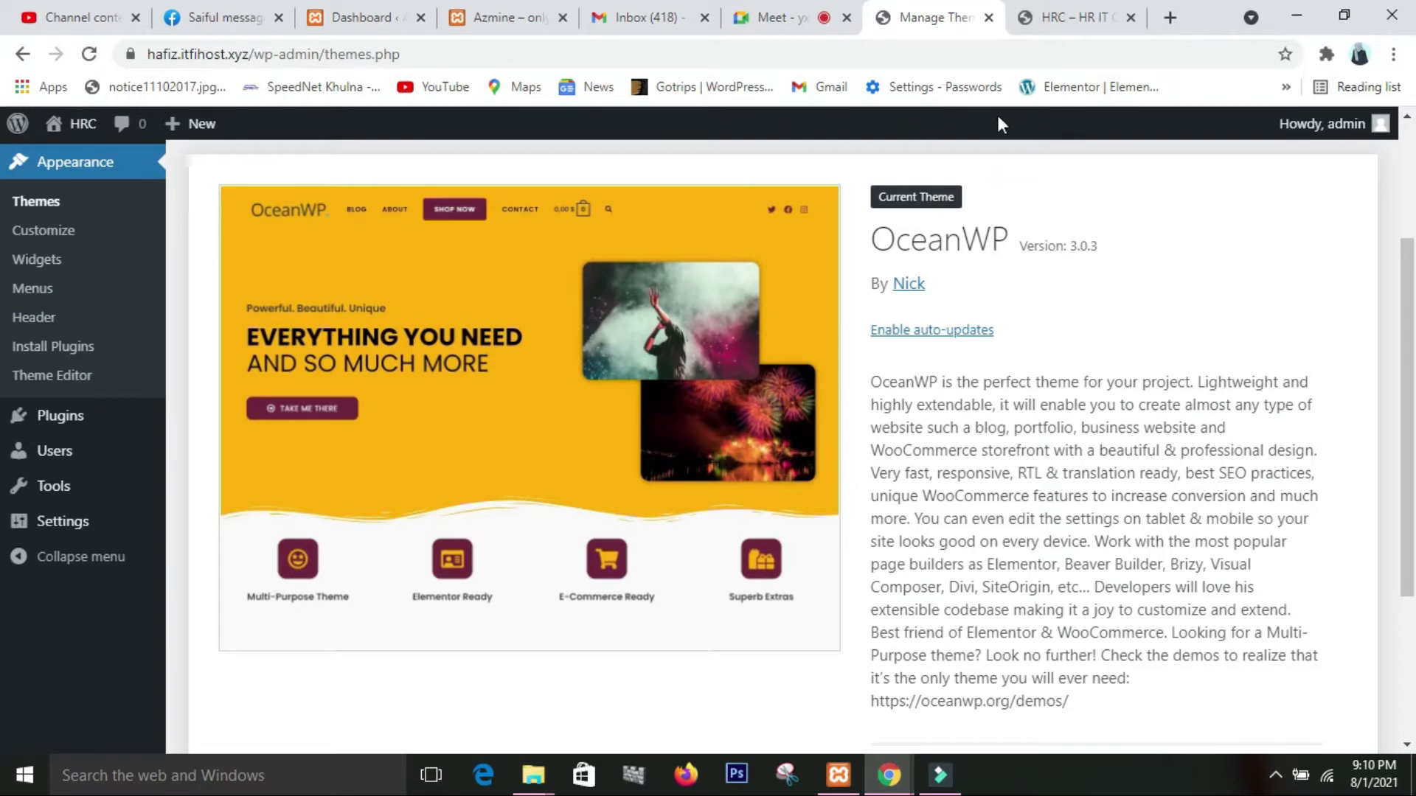
pyautogui.click(1059, 22)
pyautogui.scroll(1, 548, 427)
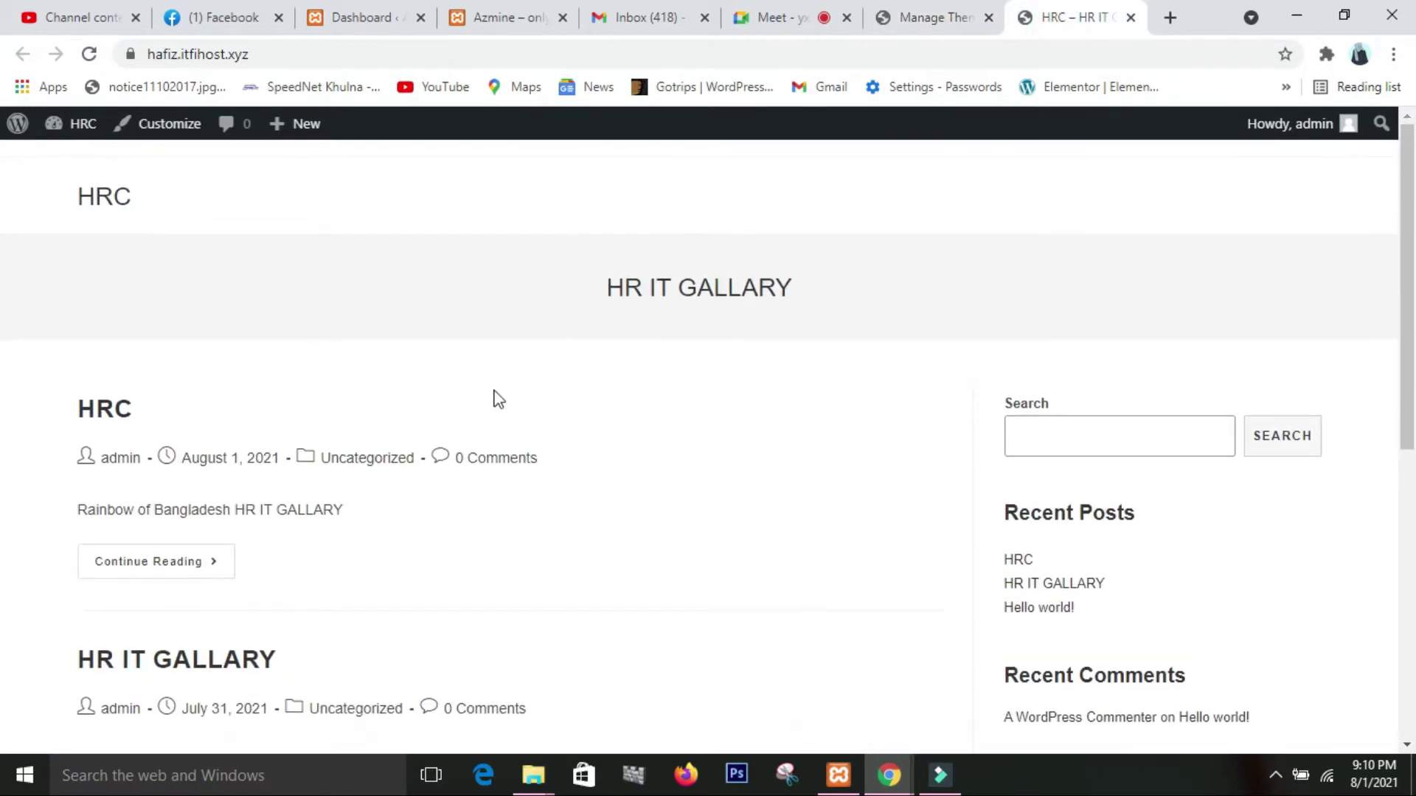
pyautogui.scroll(-8, 3, 243)
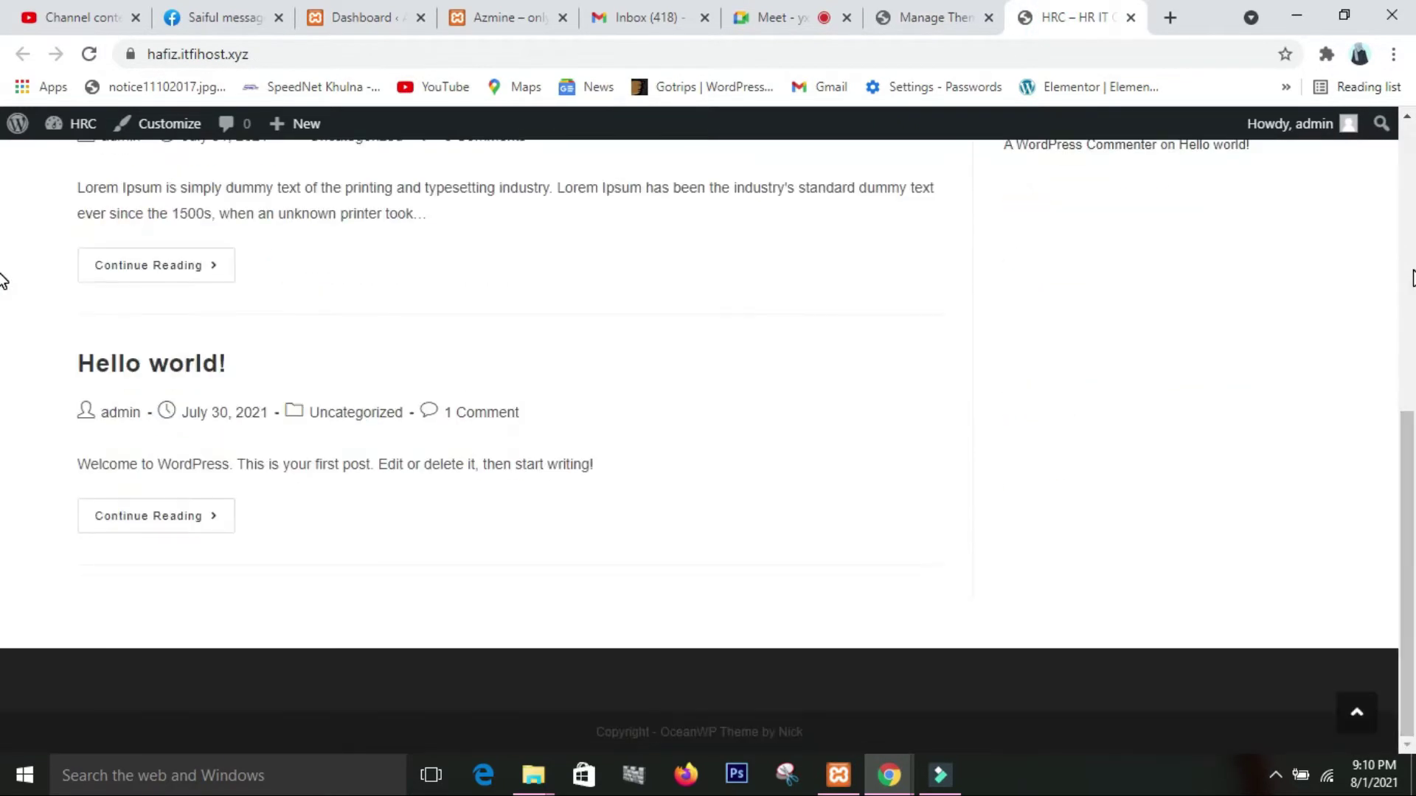
pyautogui.scroll(8, 3, 281)
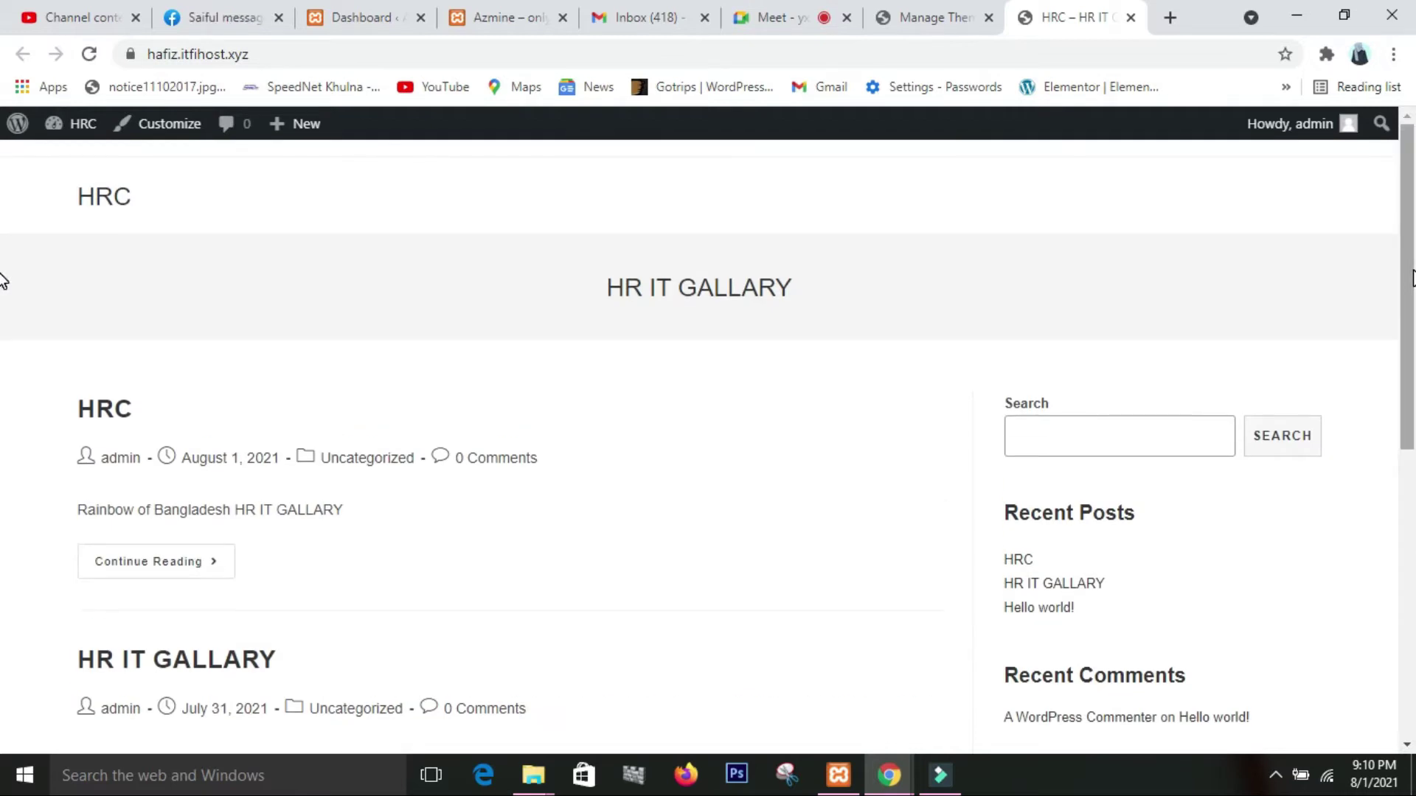
pyautogui.scroll(-3, 1090, 406)
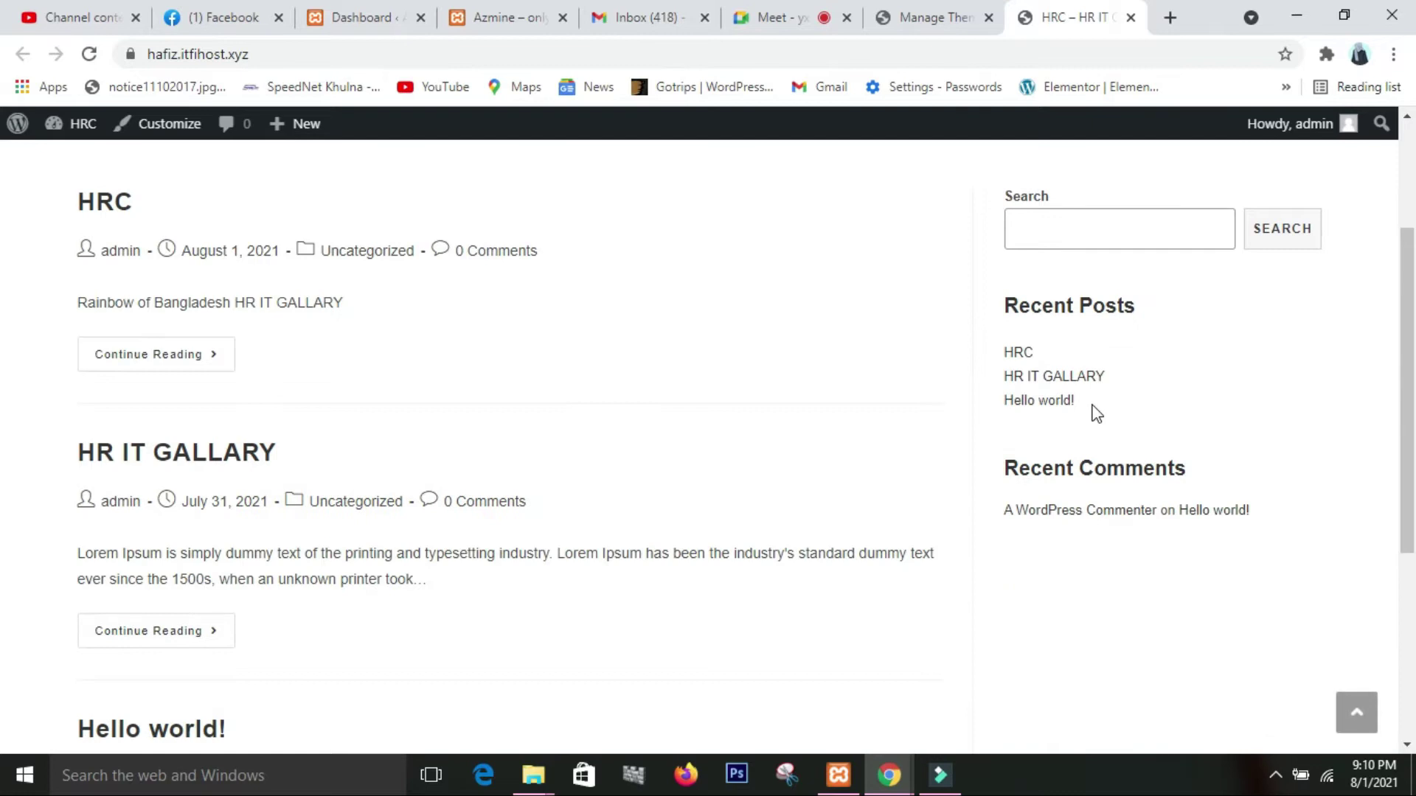
pyautogui.scroll(-4, 1092, 407)
pyautogui.scroll(7, 1093, 407)
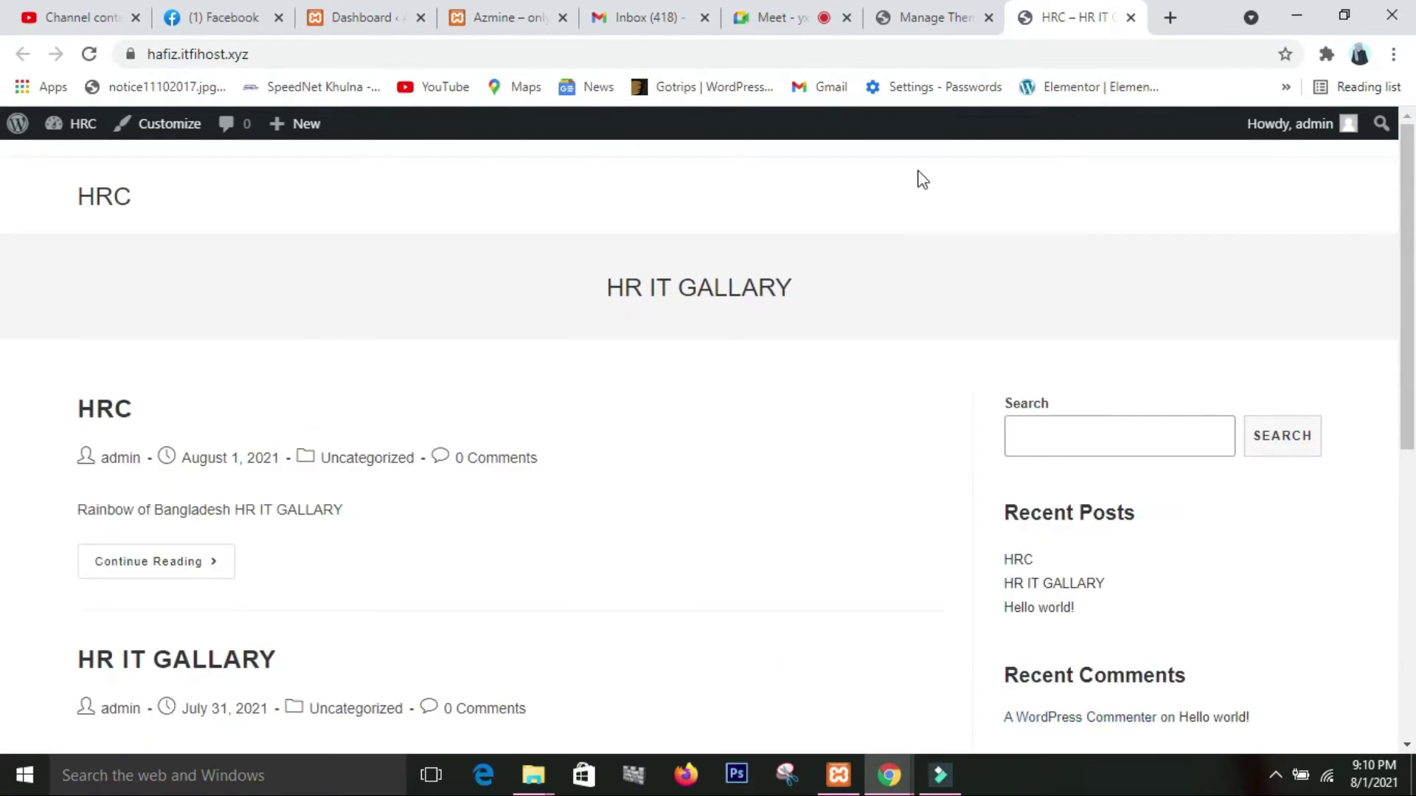
# - Move the Sample Page to the trash from the site's page list and delete it permanently
pyautogui.click(916, 9)
pyautogui.moveTo(78, 421)
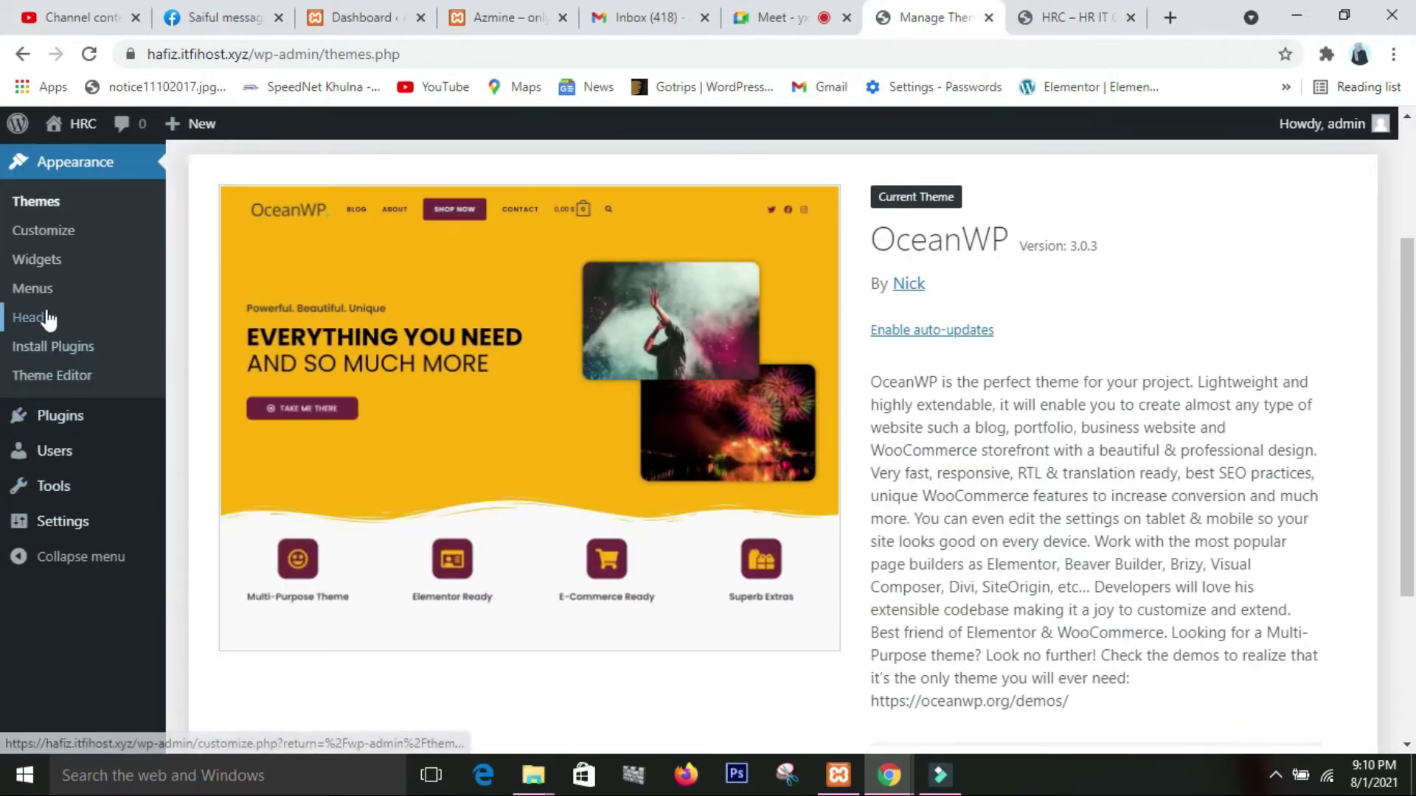
pyautogui.scroll(3, 48, 318)
pyautogui.moveTo(70, 297)
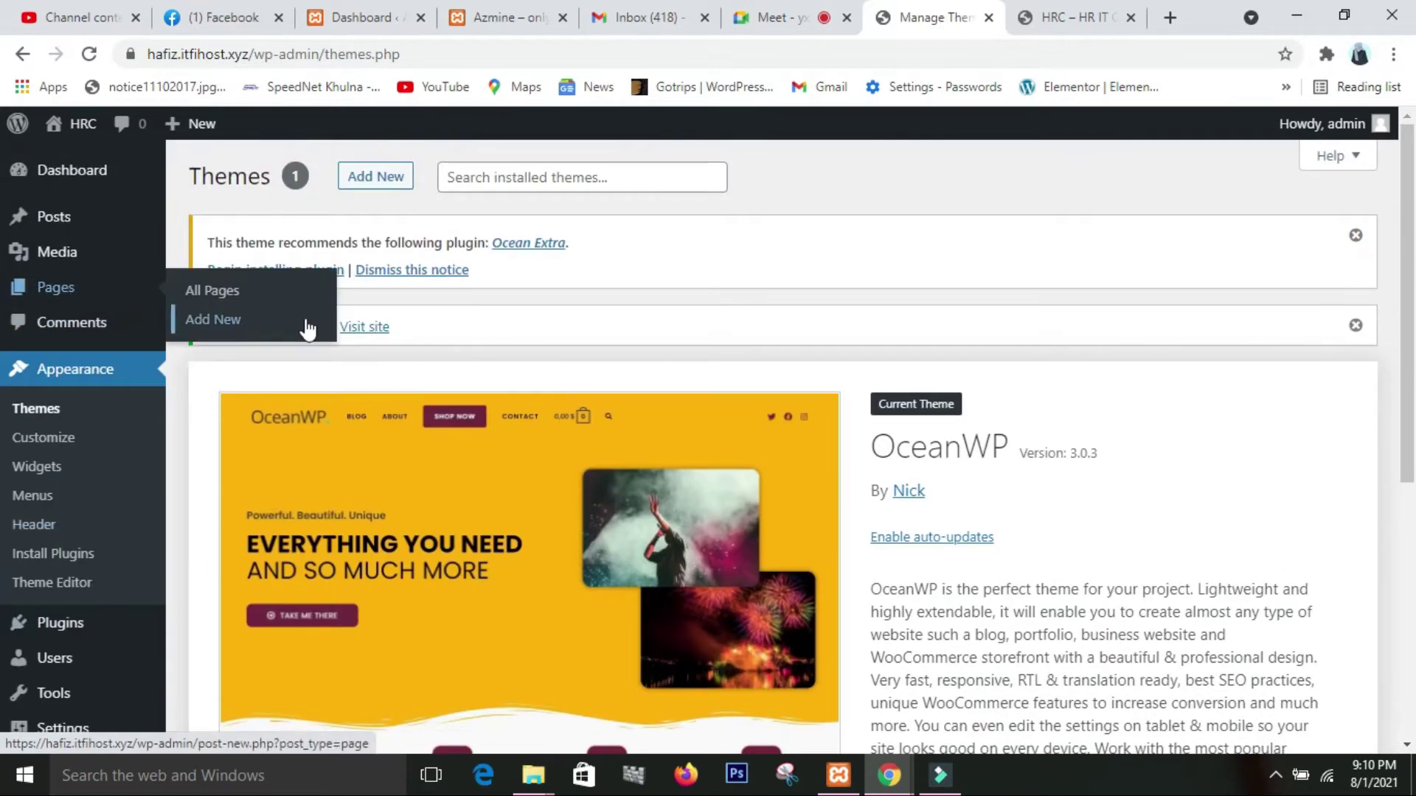
pyautogui.click(235, 294)
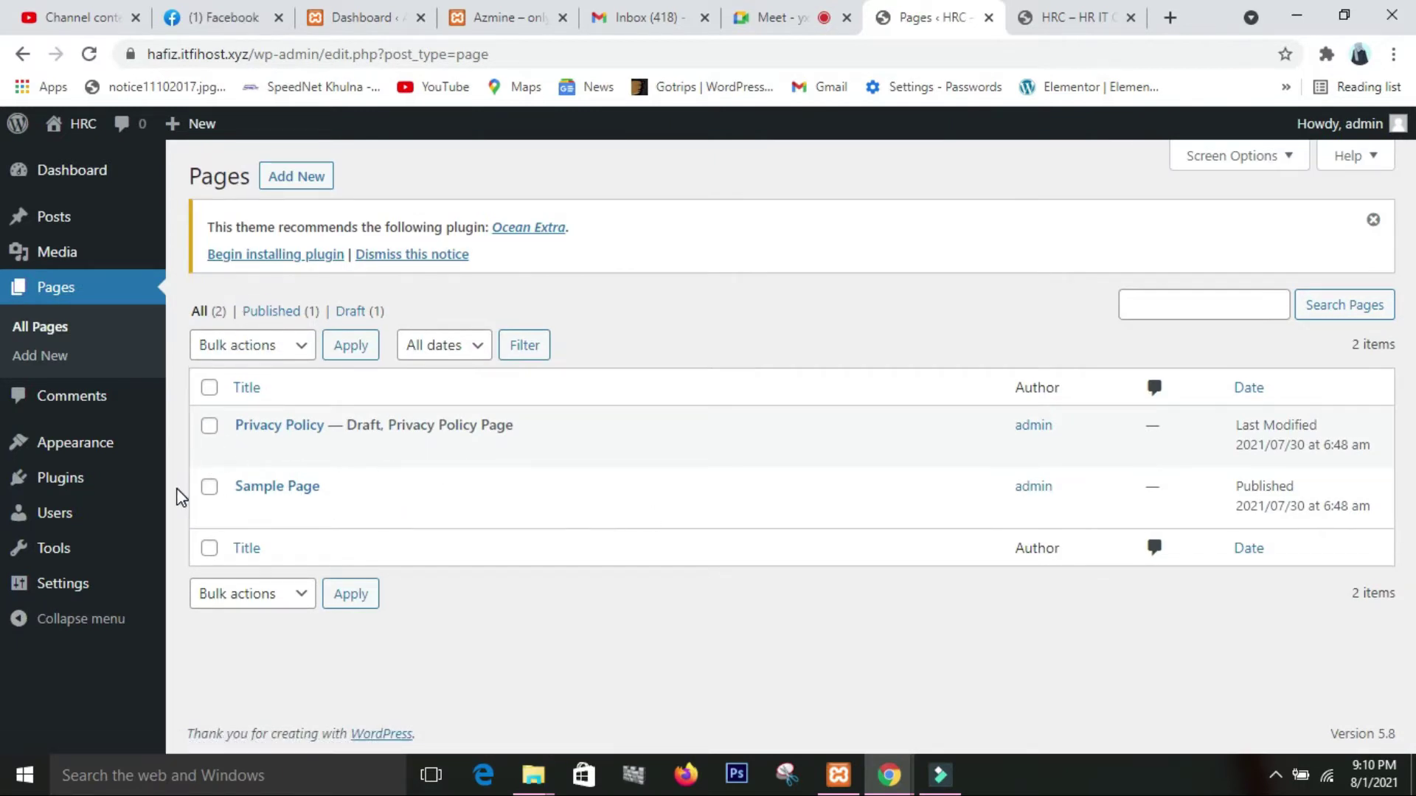
pyautogui.click(209, 490)
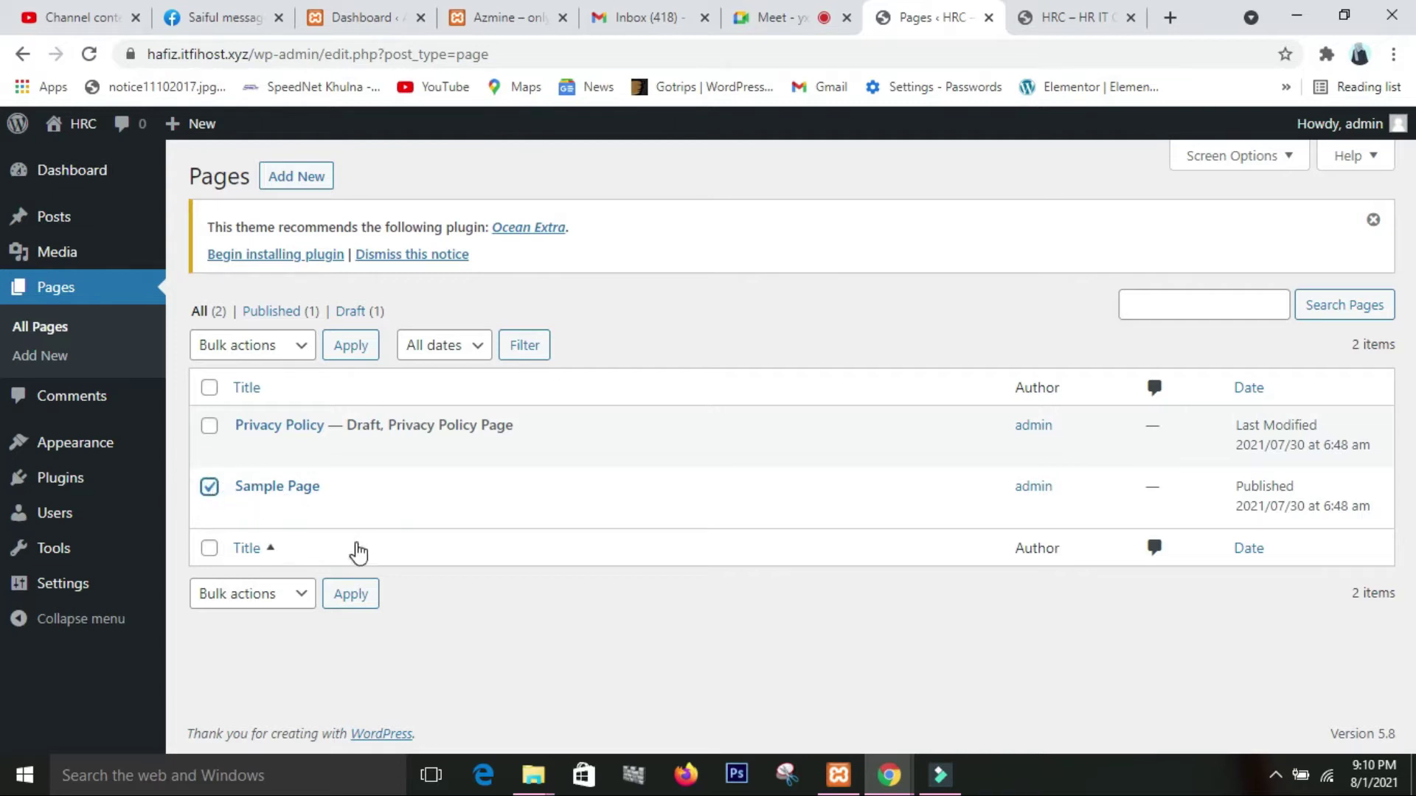
pyautogui.click(352, 510)
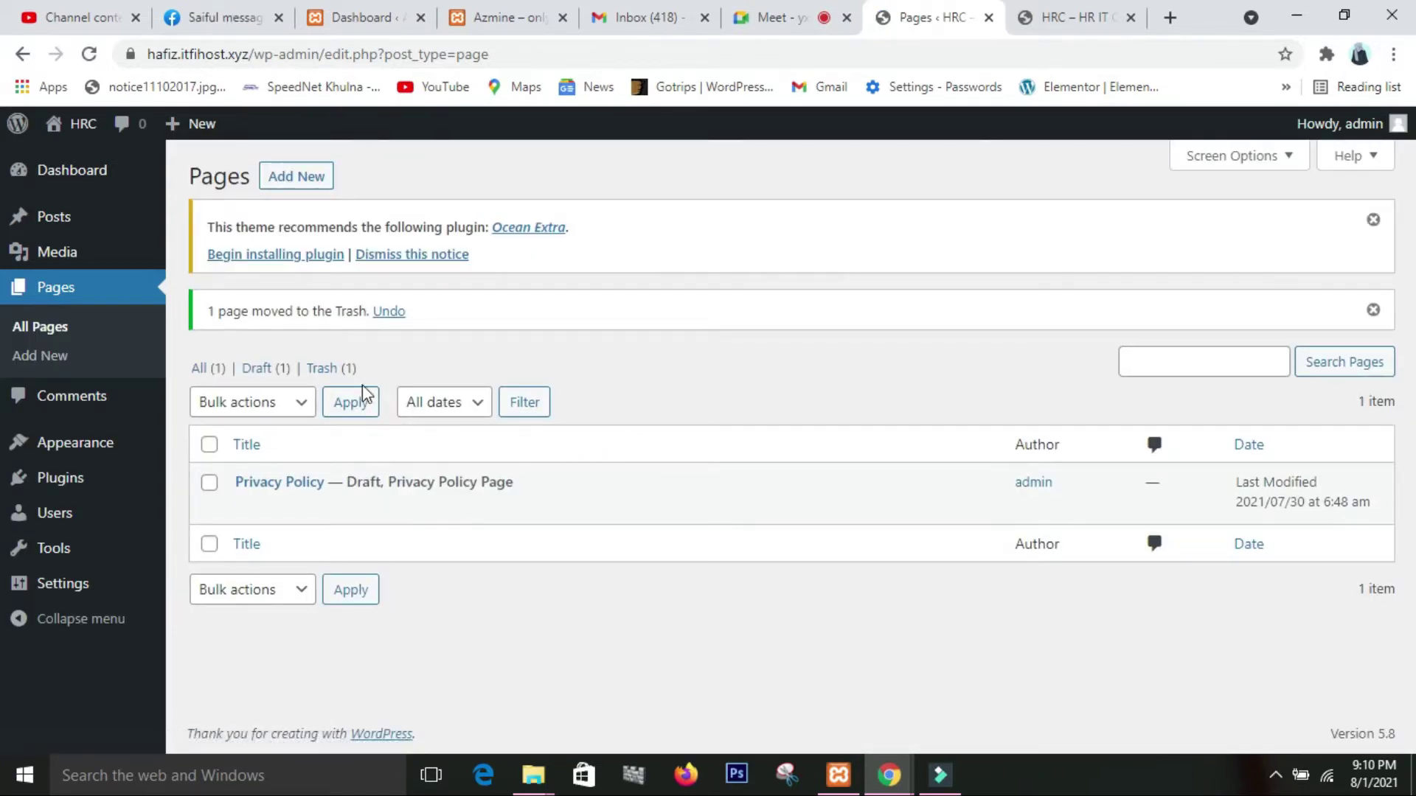
pyautogui.click(322, 368)
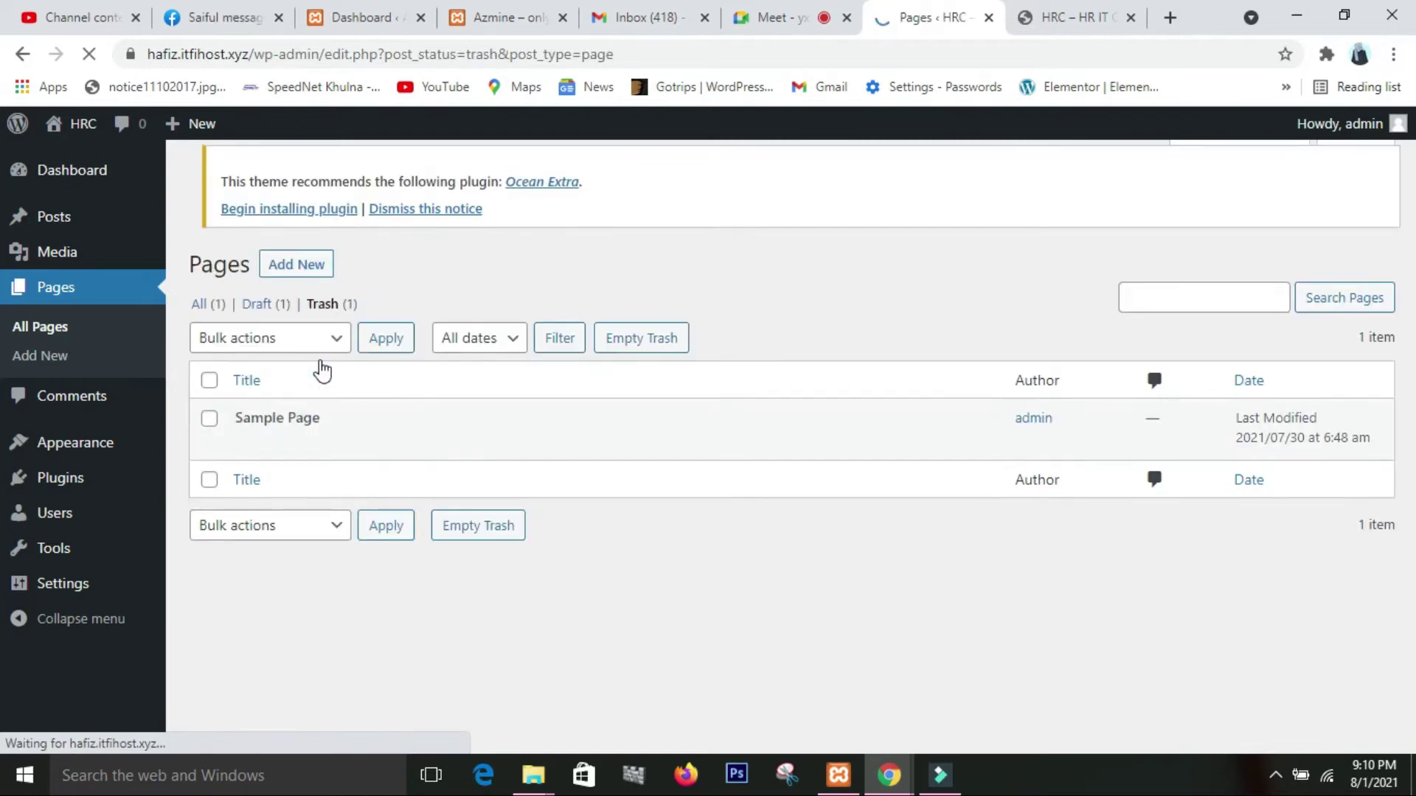
pyautogui.click(356, 450)
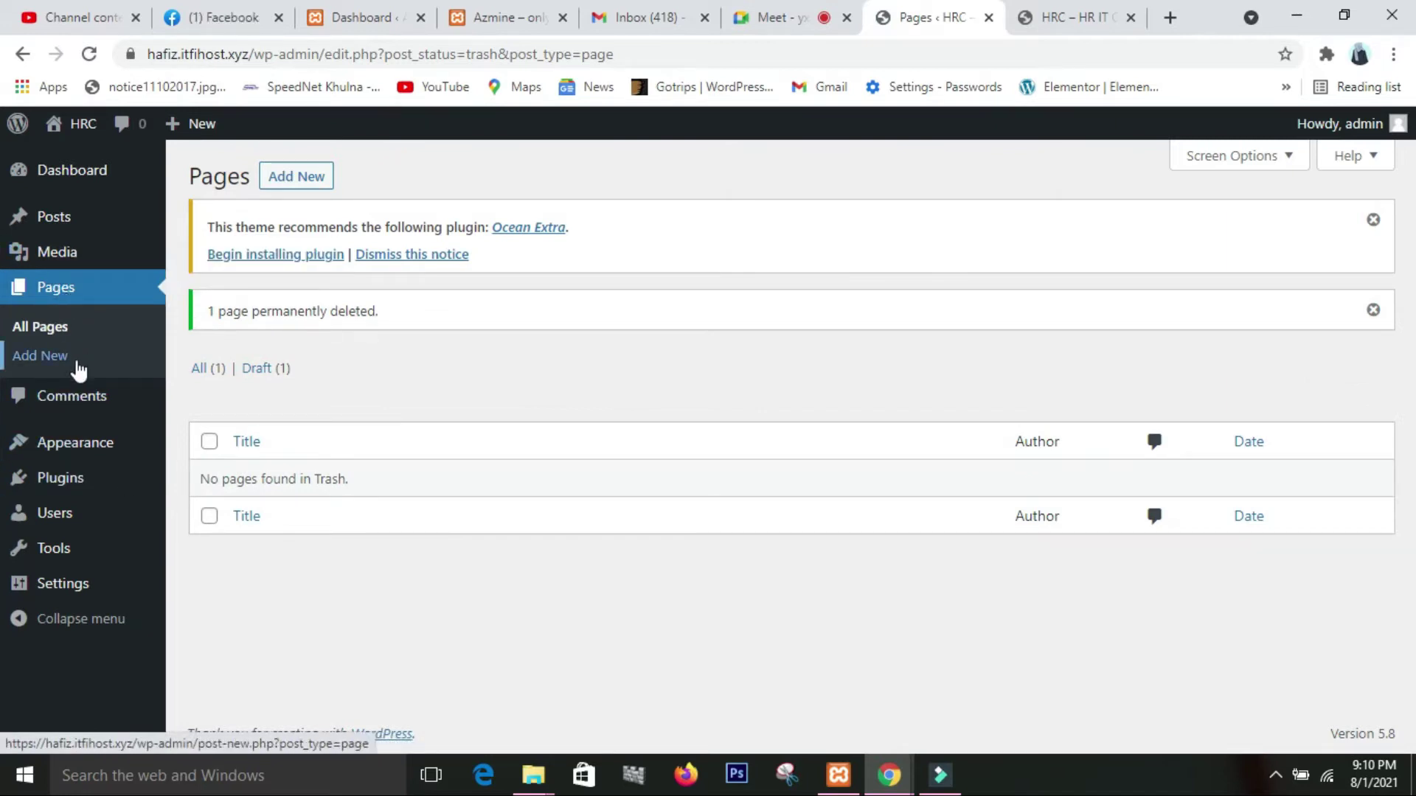
# - Display the list of all posts and reload the site's front page to compare its posts with the list
pyautogui.moveTo(82, 224)
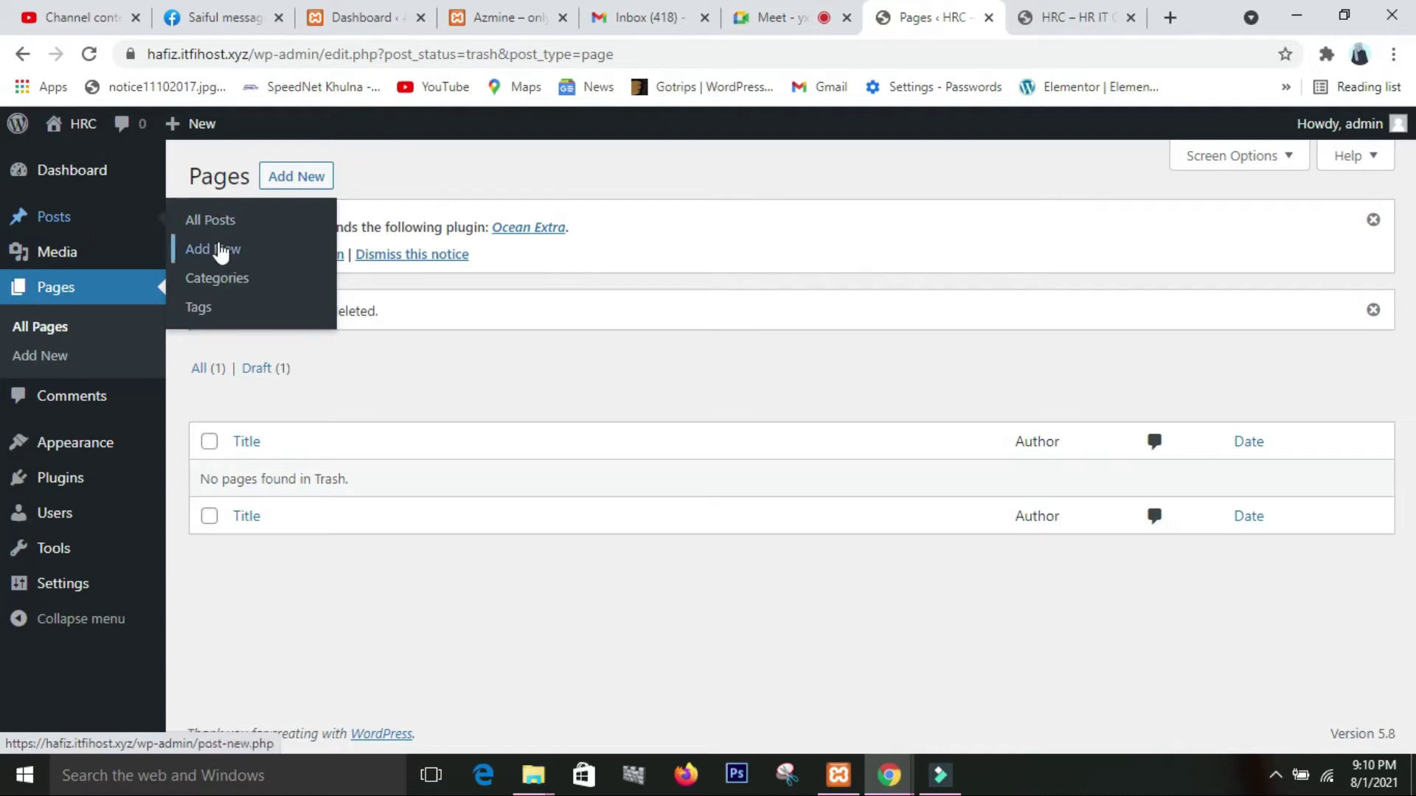
pyautogui.click(229, 221)
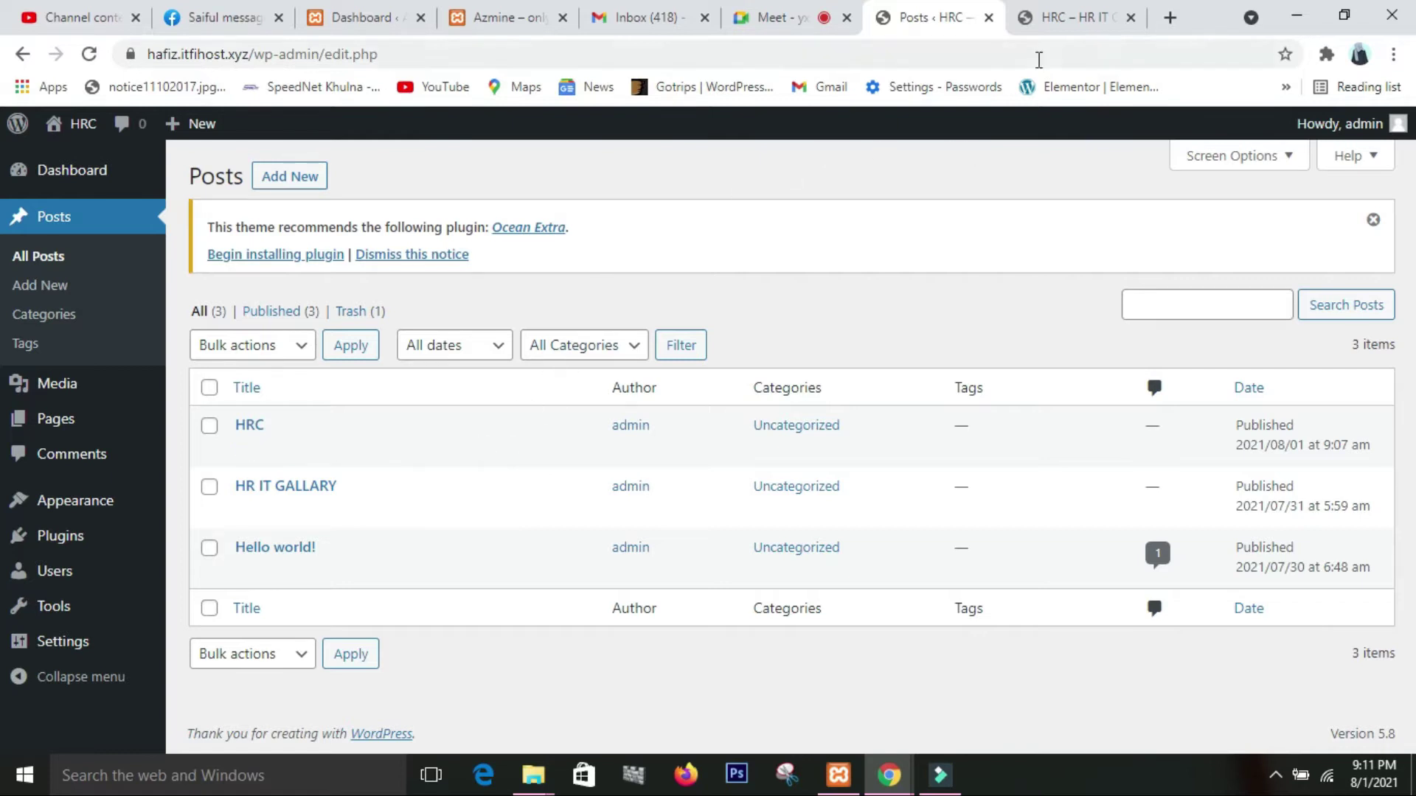
pyautogui.click(1069, 22)
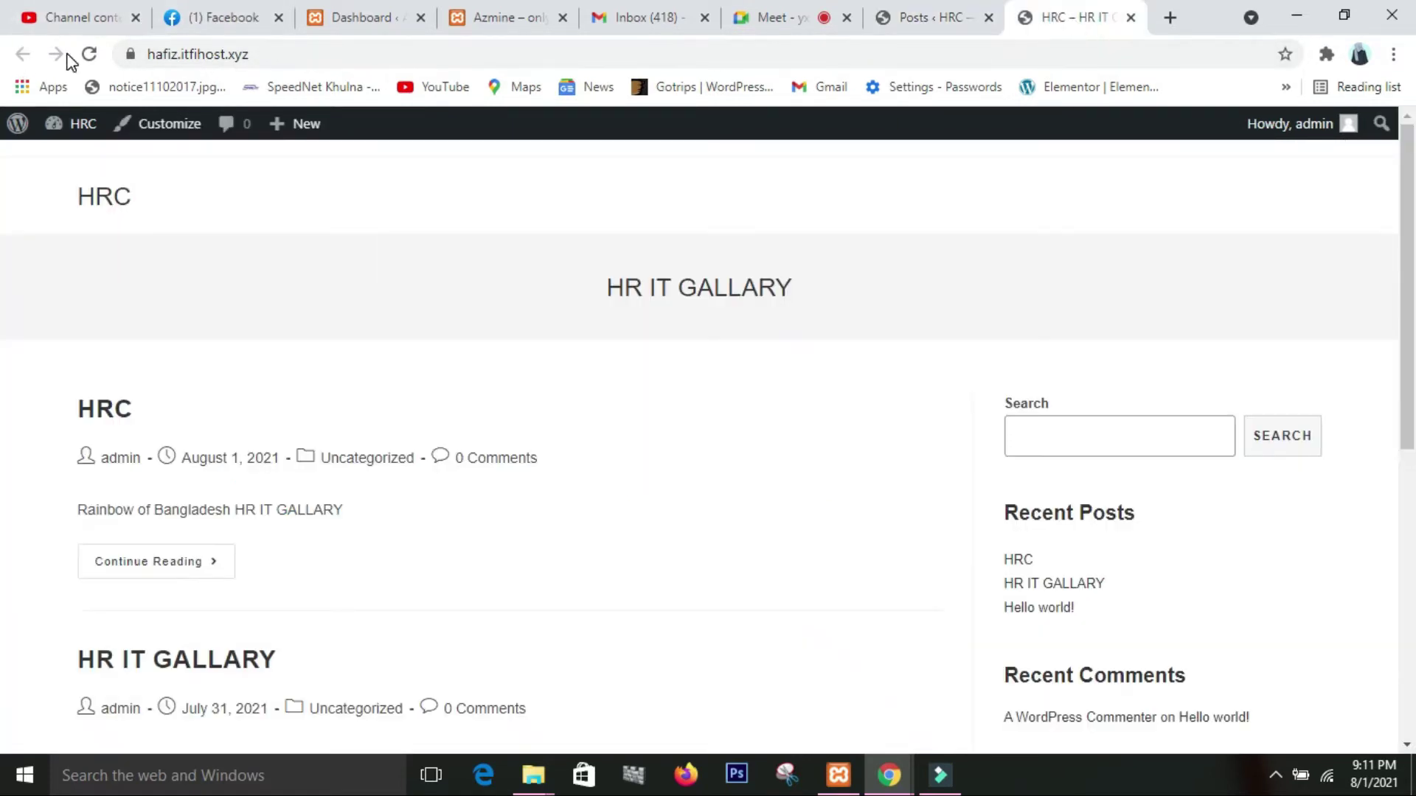
pyautogui.click(89, 58)
pyautogui.click(923, 20)
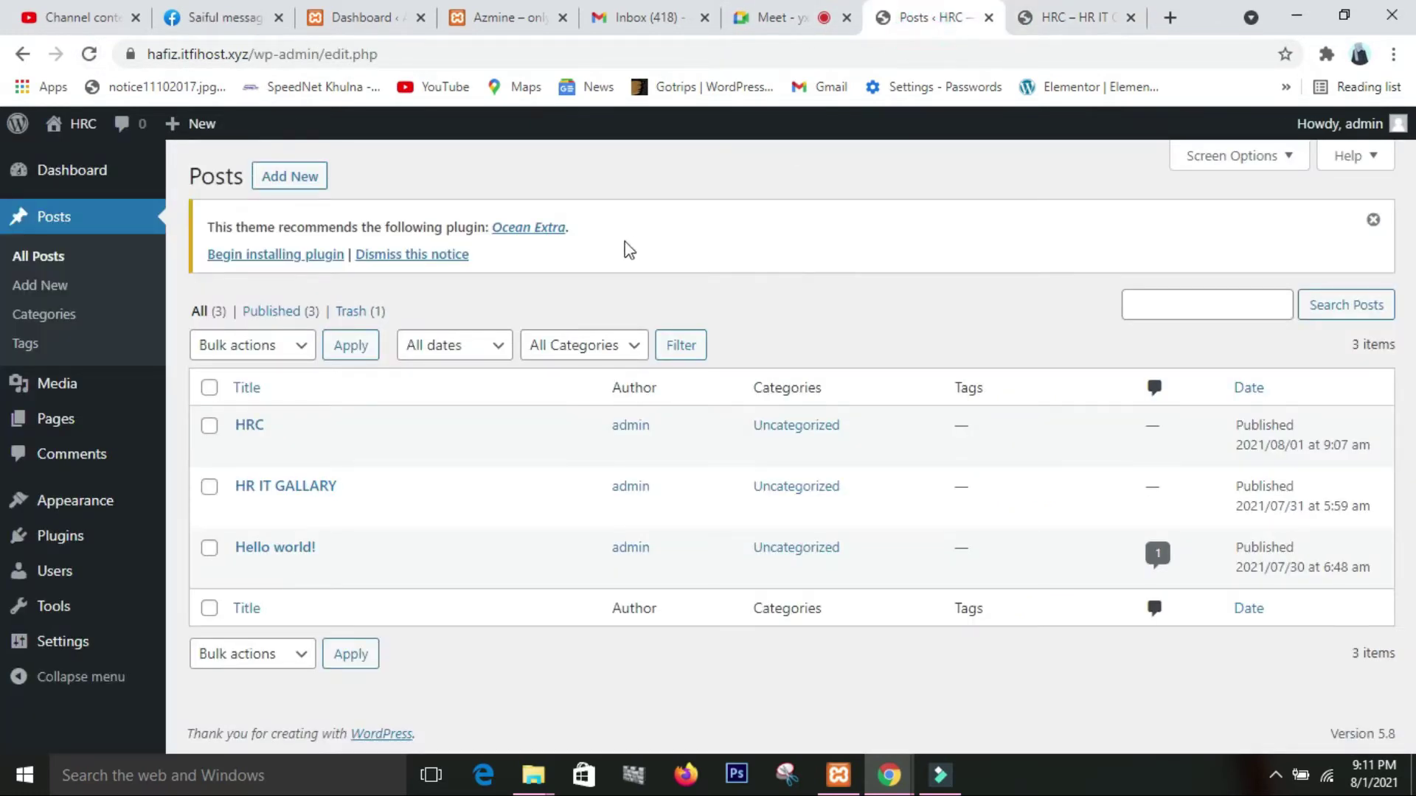
# - Move the posts HRC, HR IT GALLARY and Hello world! to the trash in one bulk action
pyautogui.click(211, 427)
pyautogui.click(209, 489)
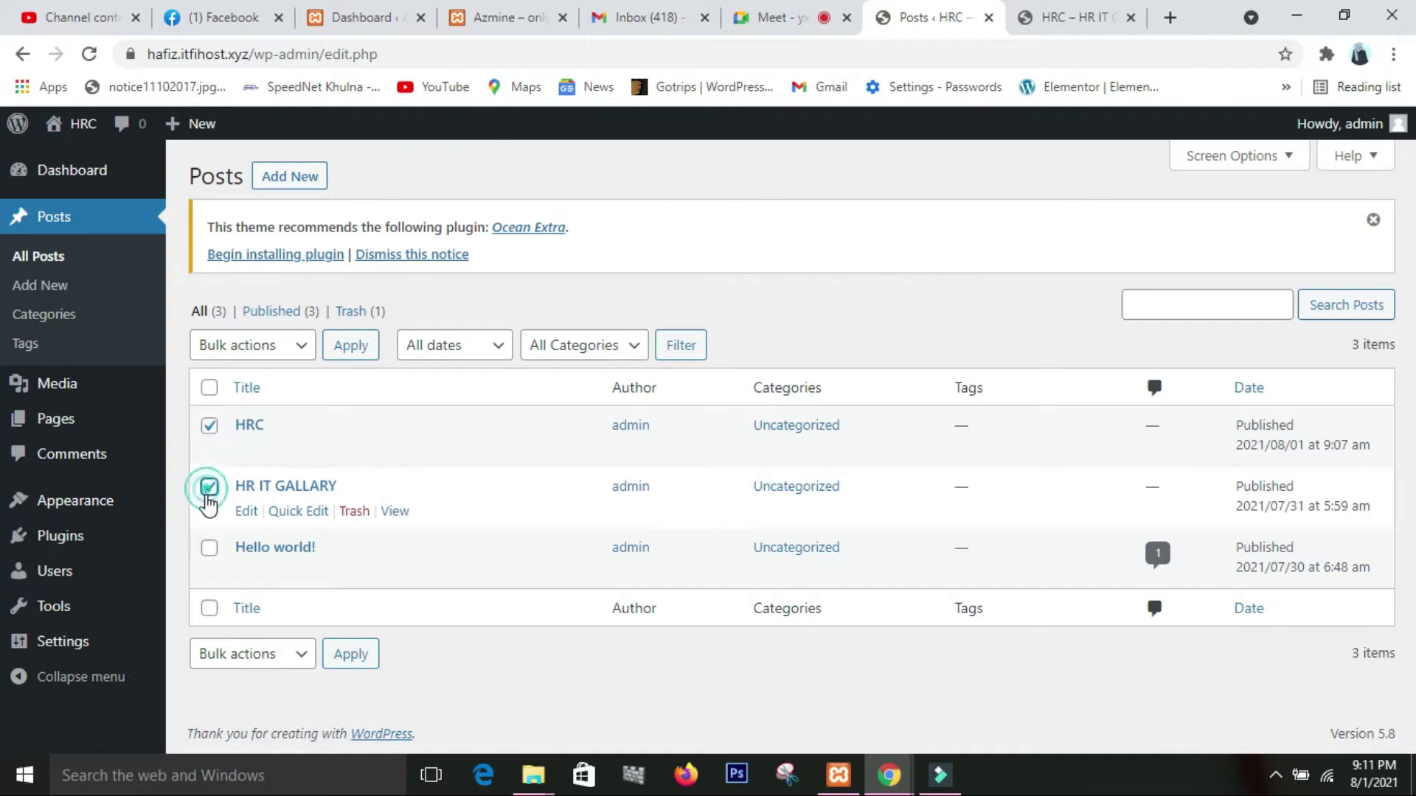
pyautogui.click(210, 551)
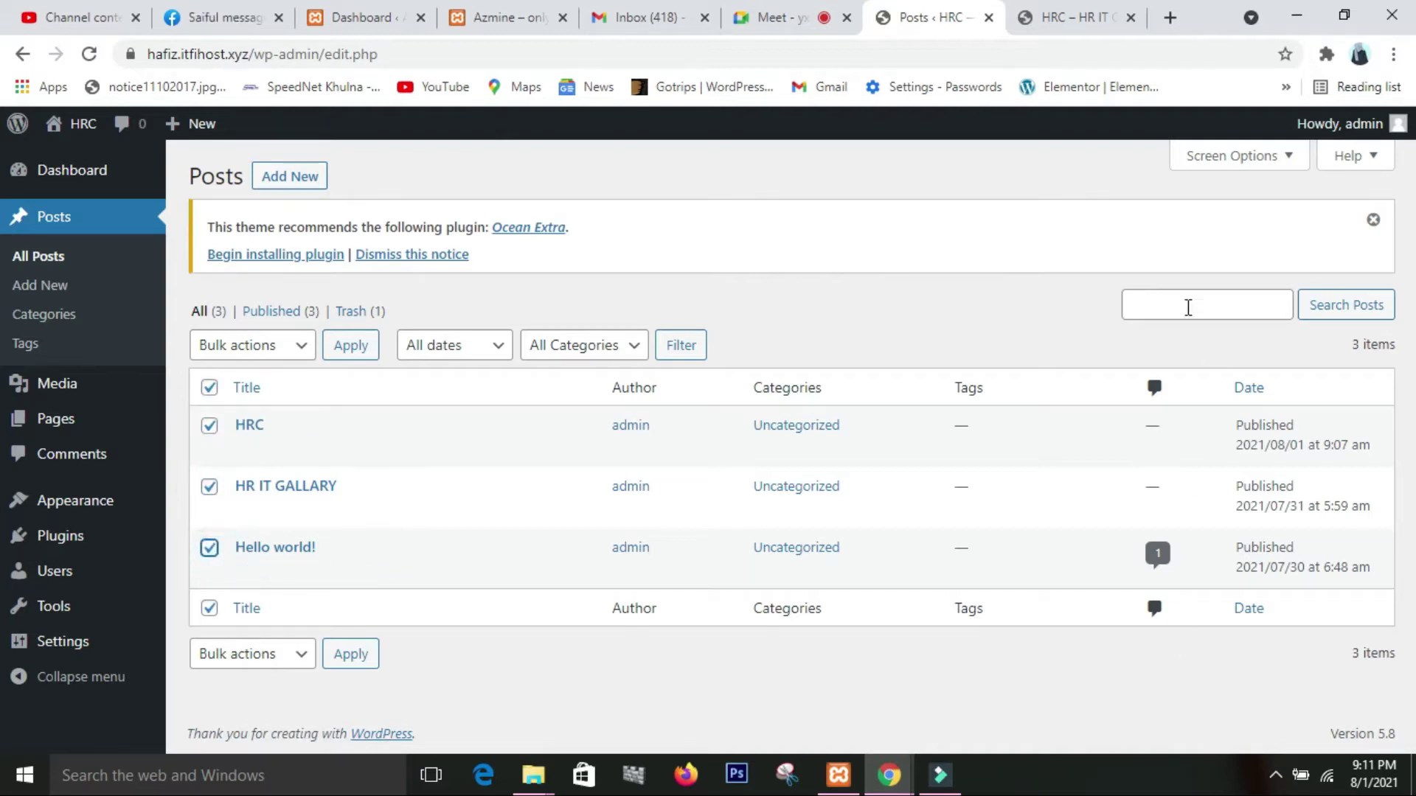
pyautogui.click(289, 351)
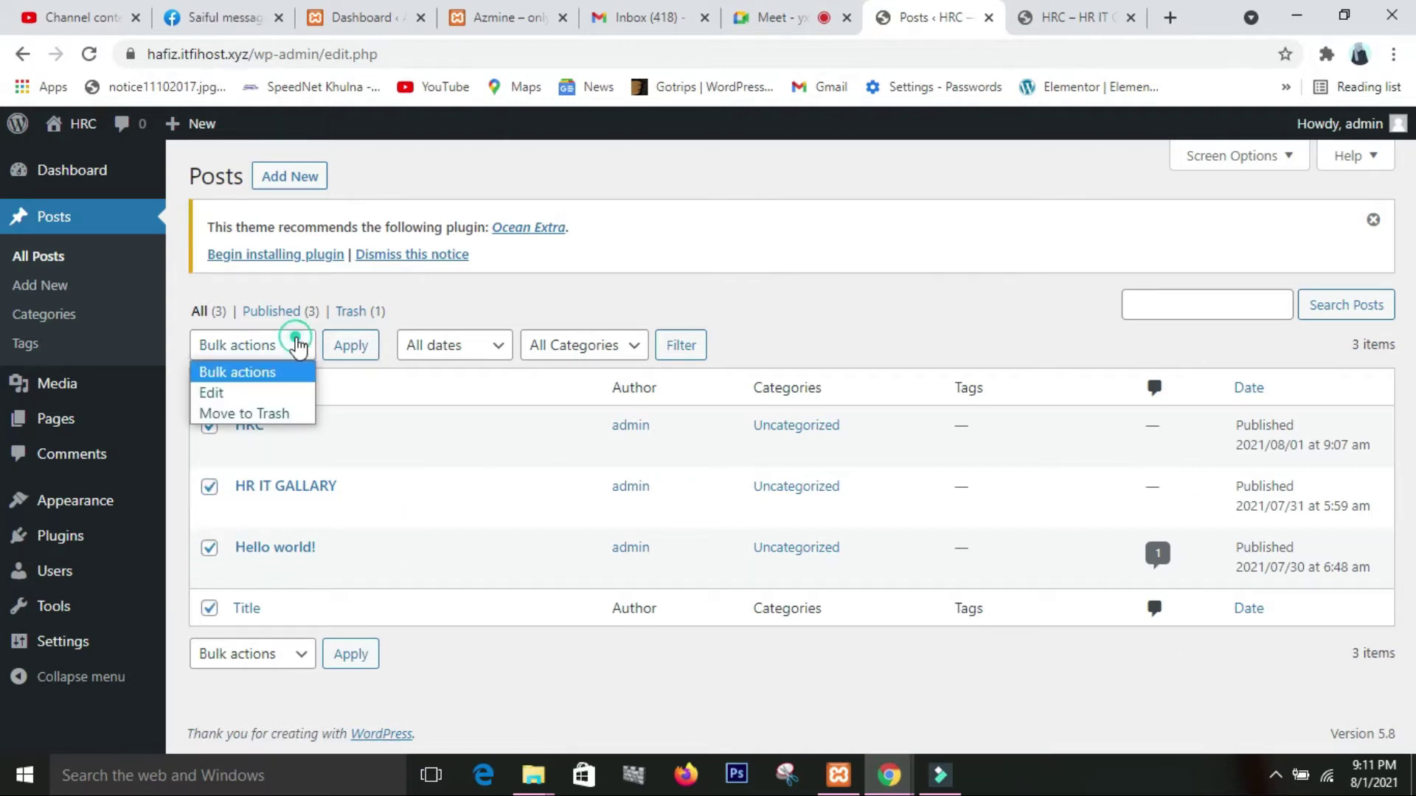
pyautogui.click(283, 417)
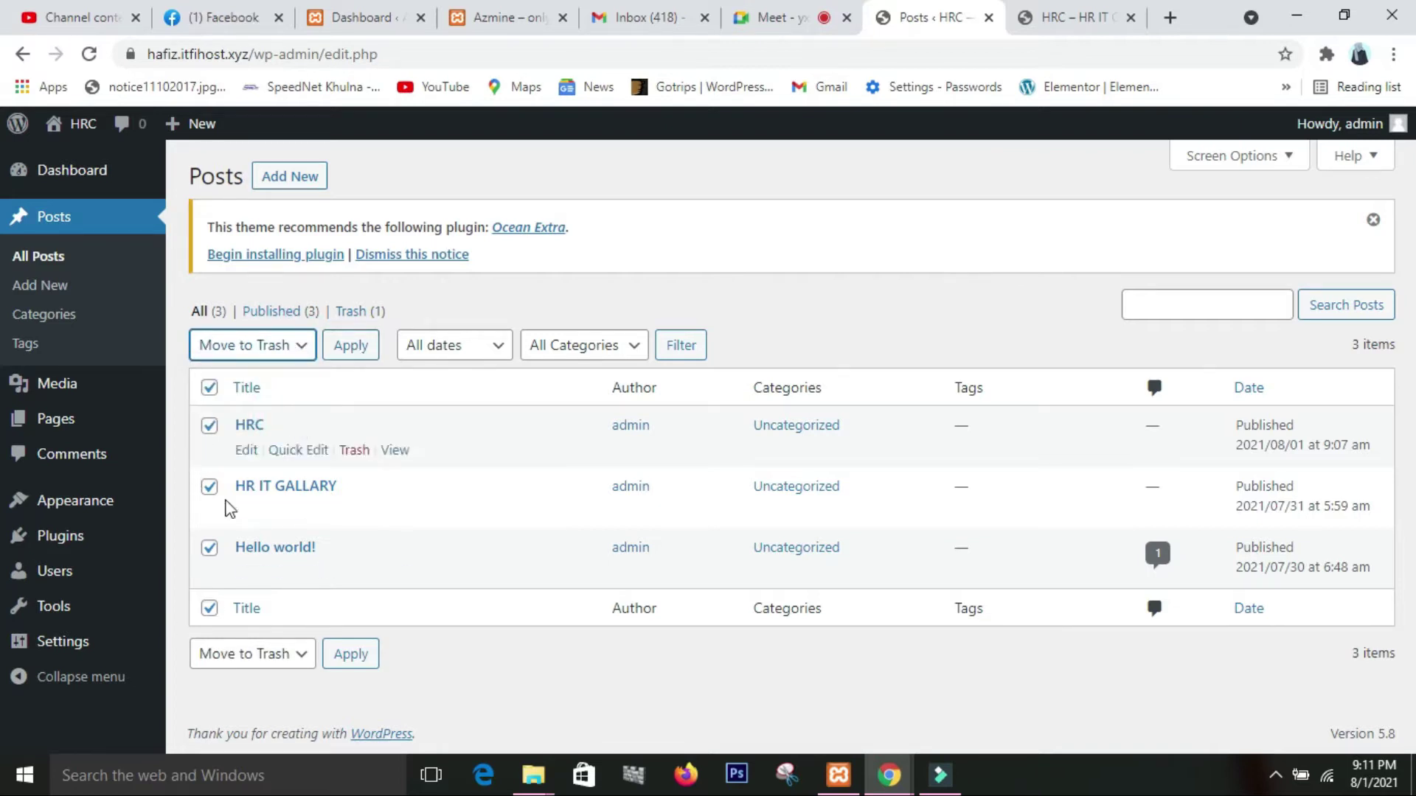
pyautogui.click(361, 353)
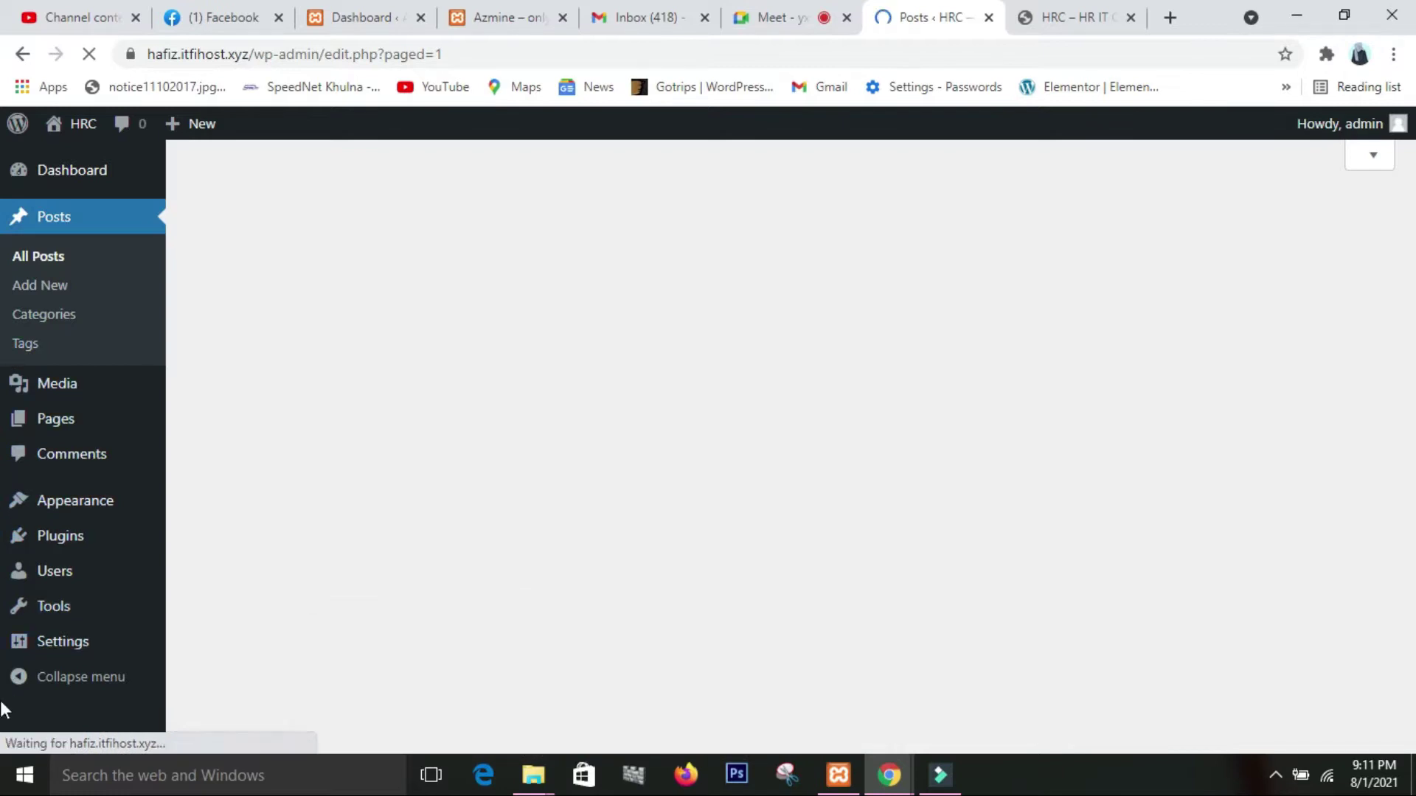
# - Start adding a new plugin and search the plugin directory for "elementor"
pyautogui.moveTo(95, 509)
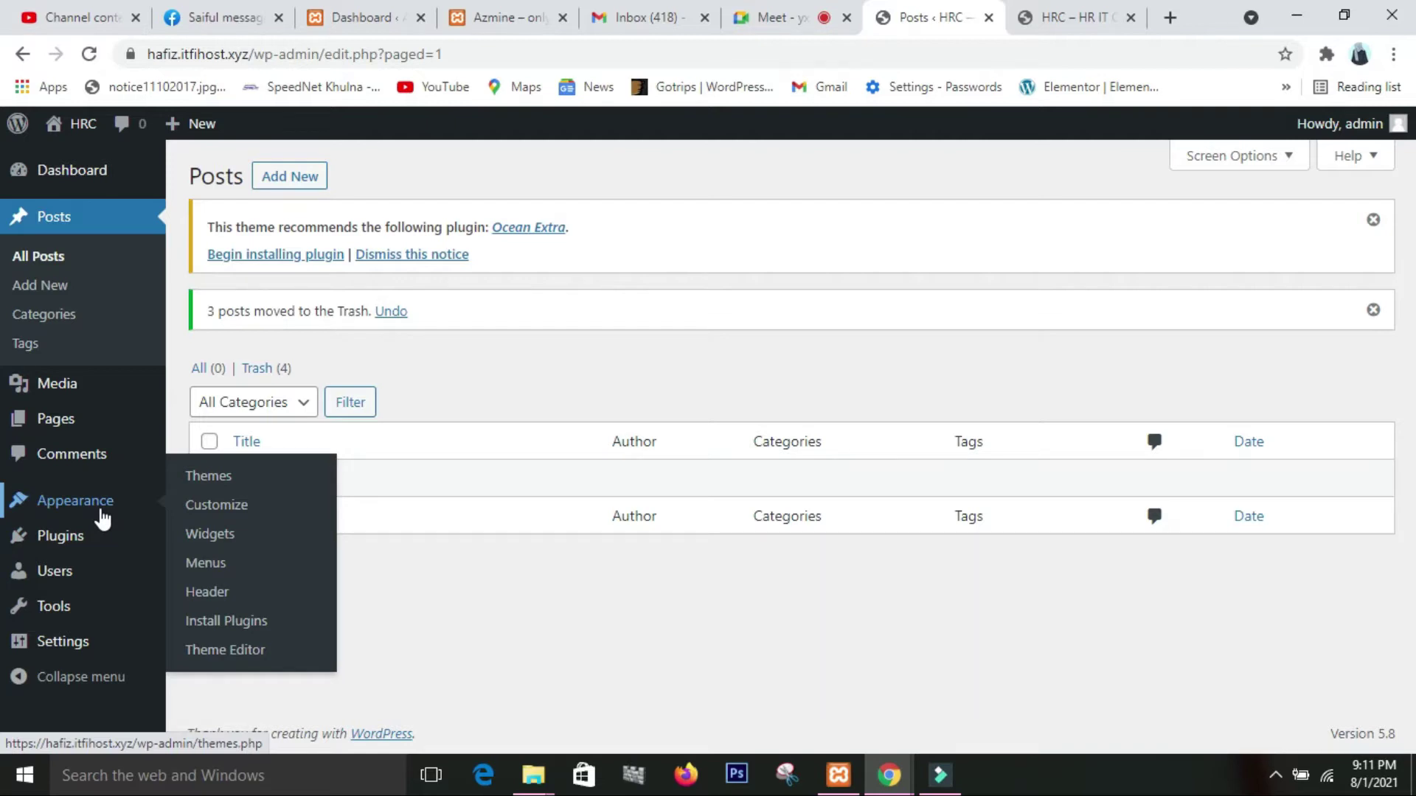
pyautogui.moveTo(82, 545)
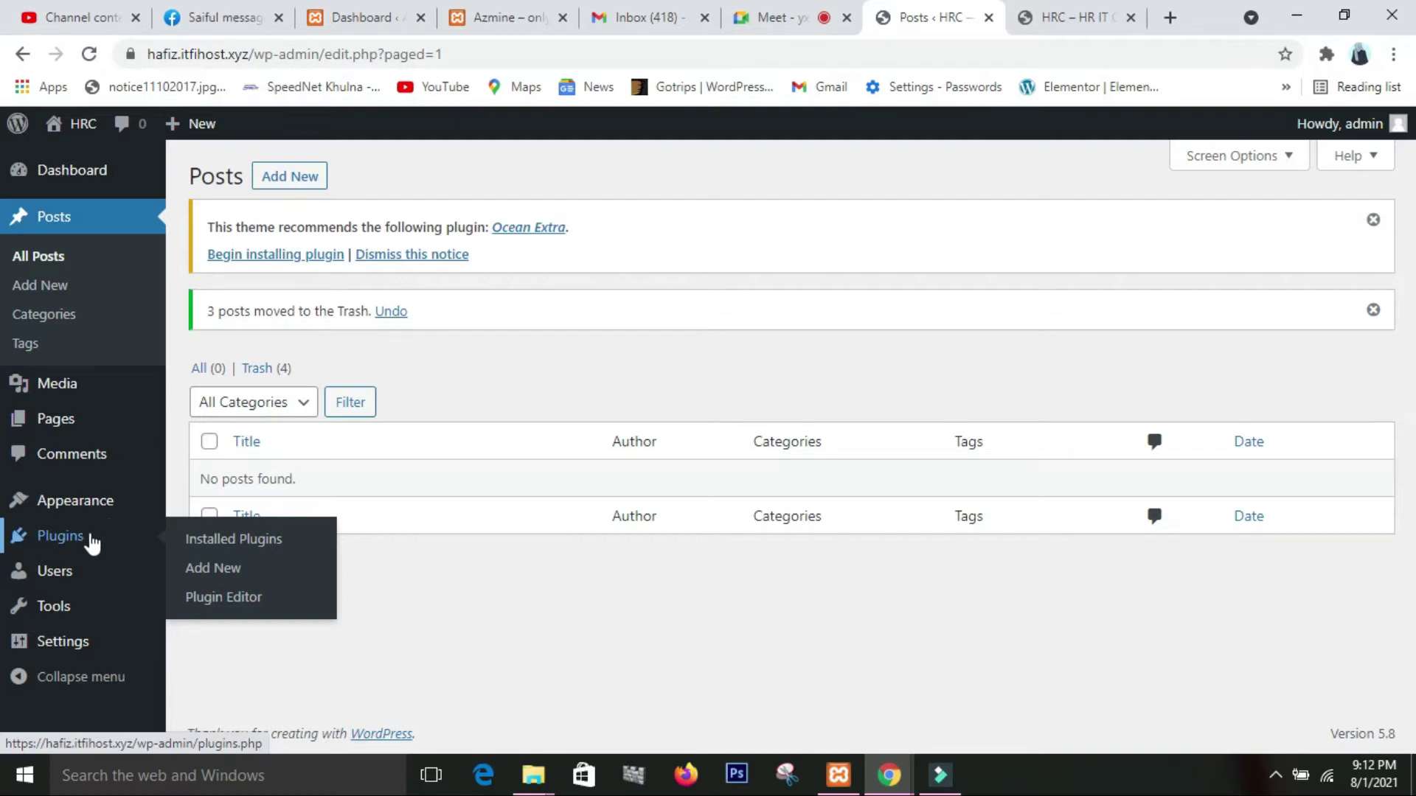
pyautogui.click(216, 569)
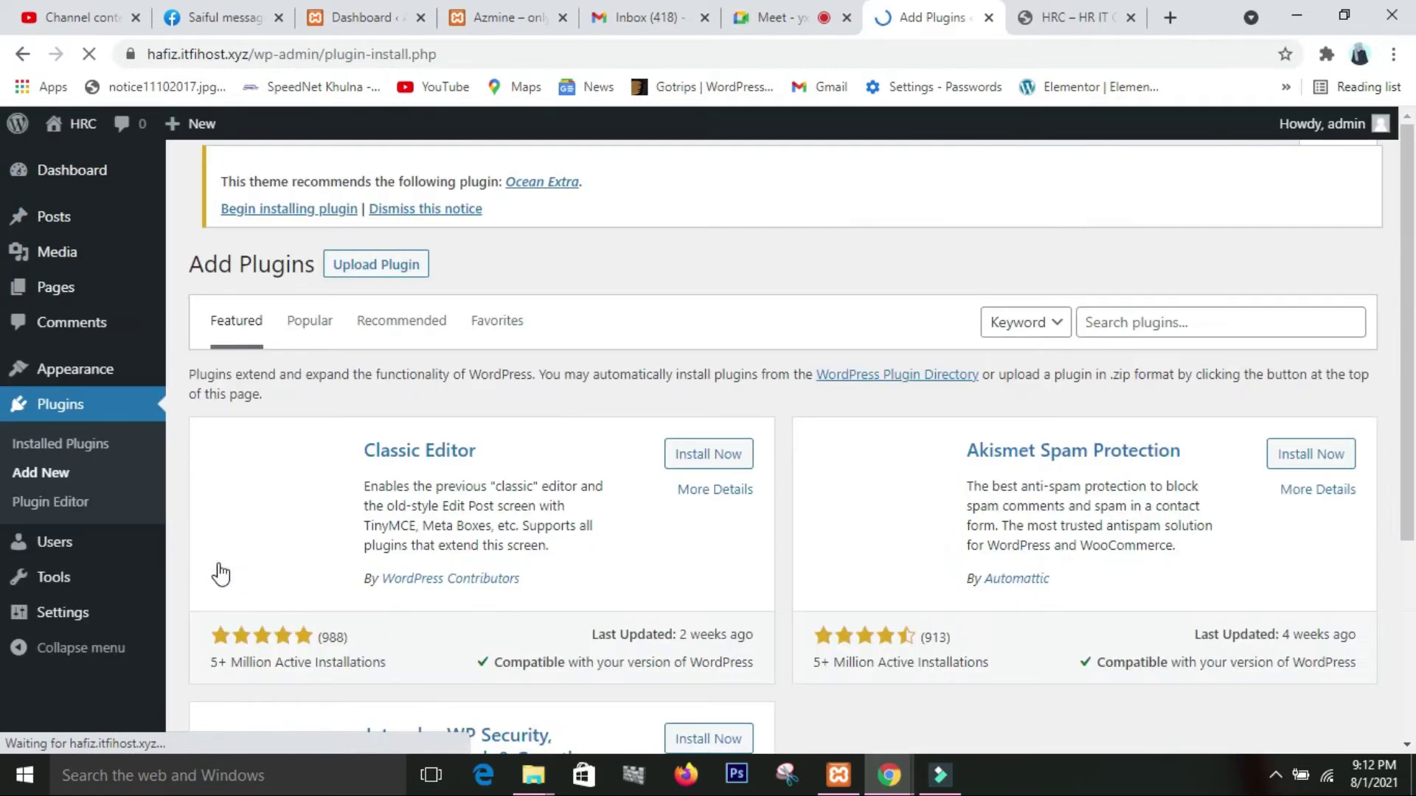
pyautogui.click(1123, 325)
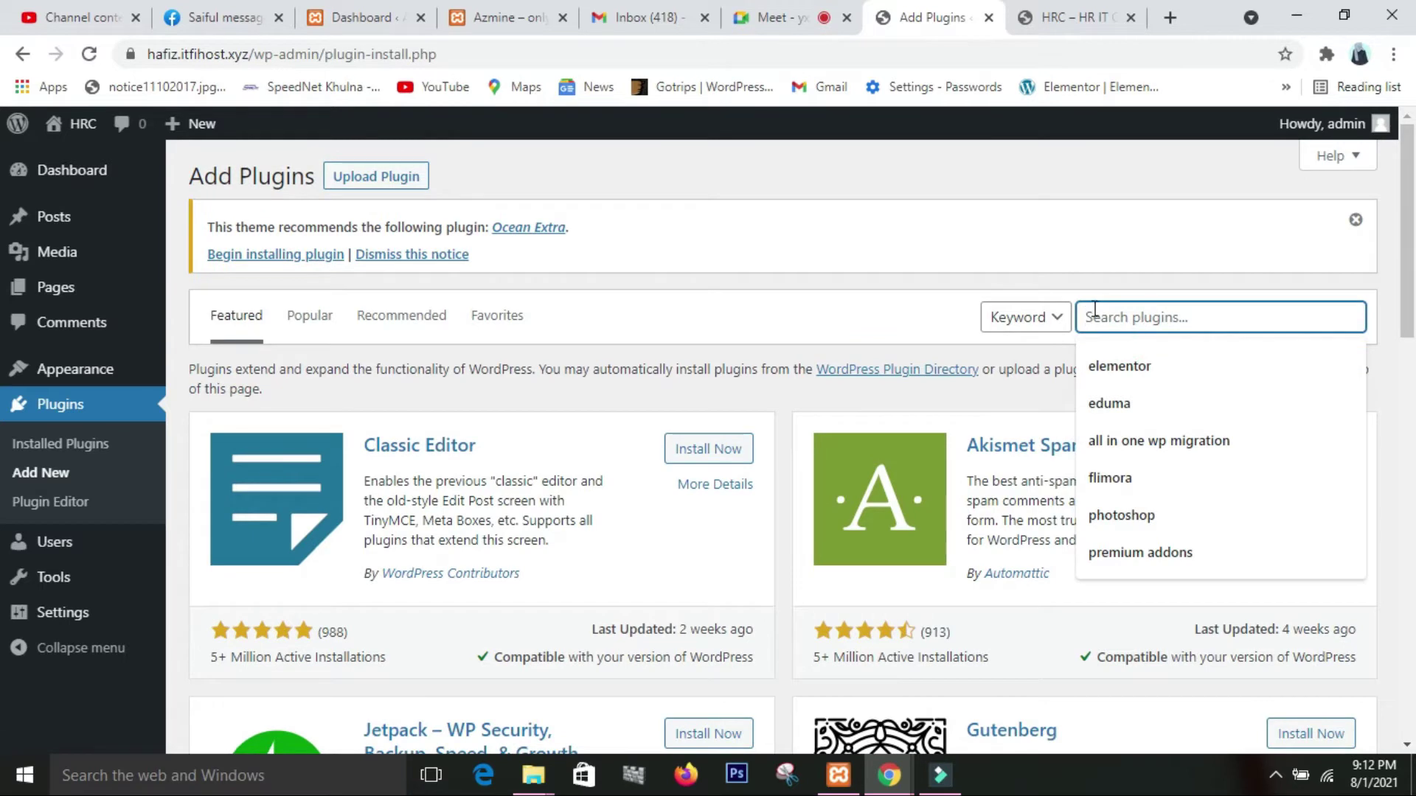
pyautogui.click(1142, 378)
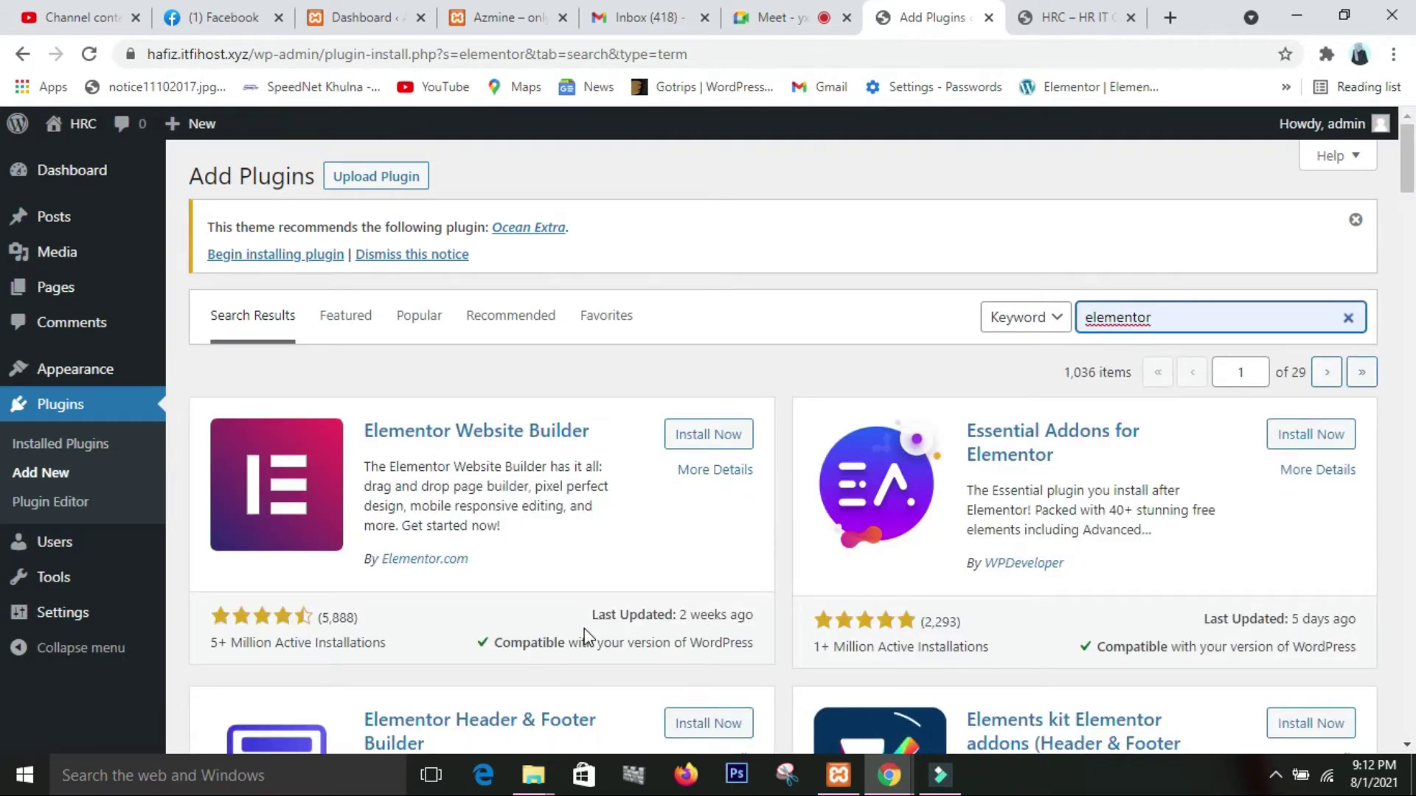
# - Install the Elementor Website Builder and Essential Addons for Elementor plugins and activate both
pyautogui.scroll(-2, 585, 628)
pyautogui.scroll(1, 584, 629)
pyautogui.scroll(1, 588, 636)
pyautogui.click(701, 444)
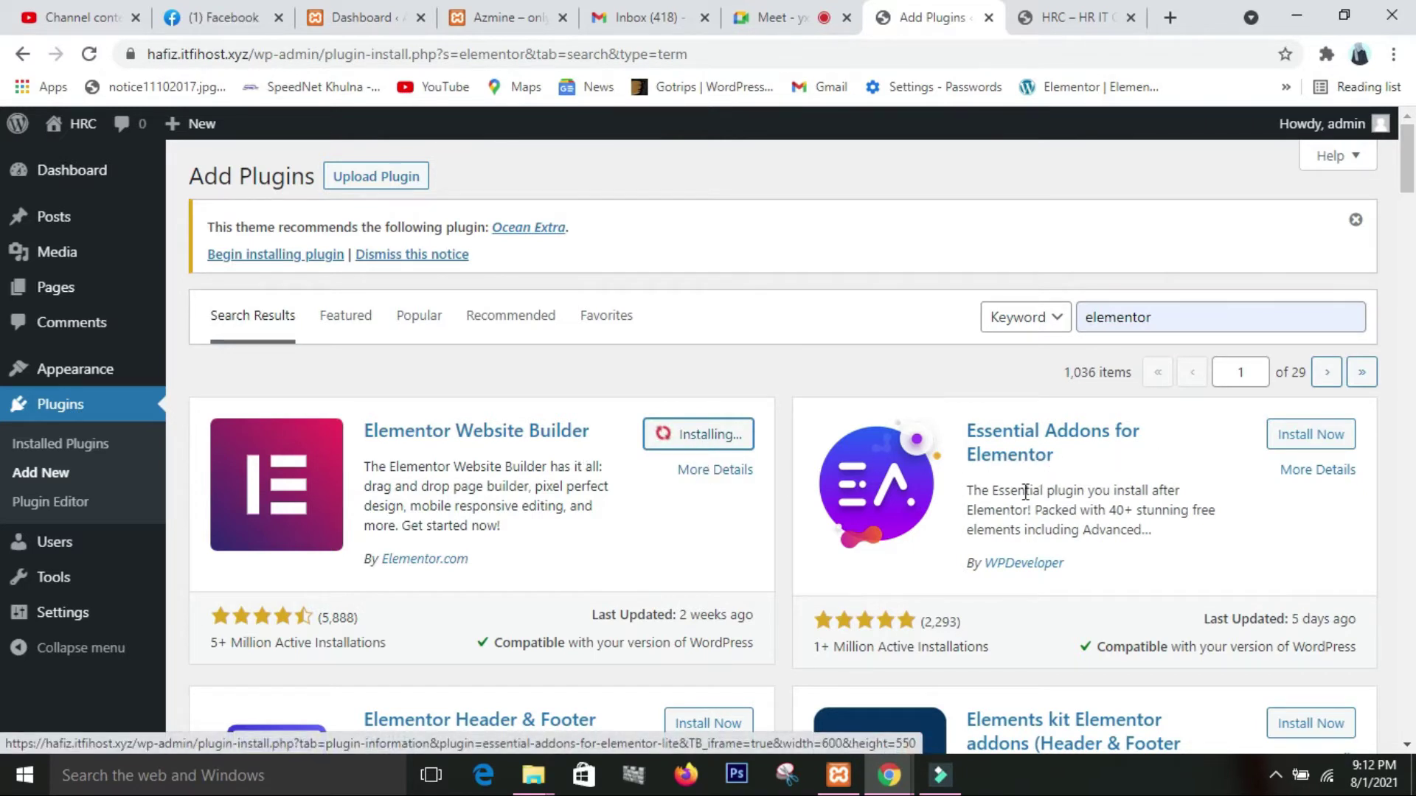
pyautogui.click(1329, 443)
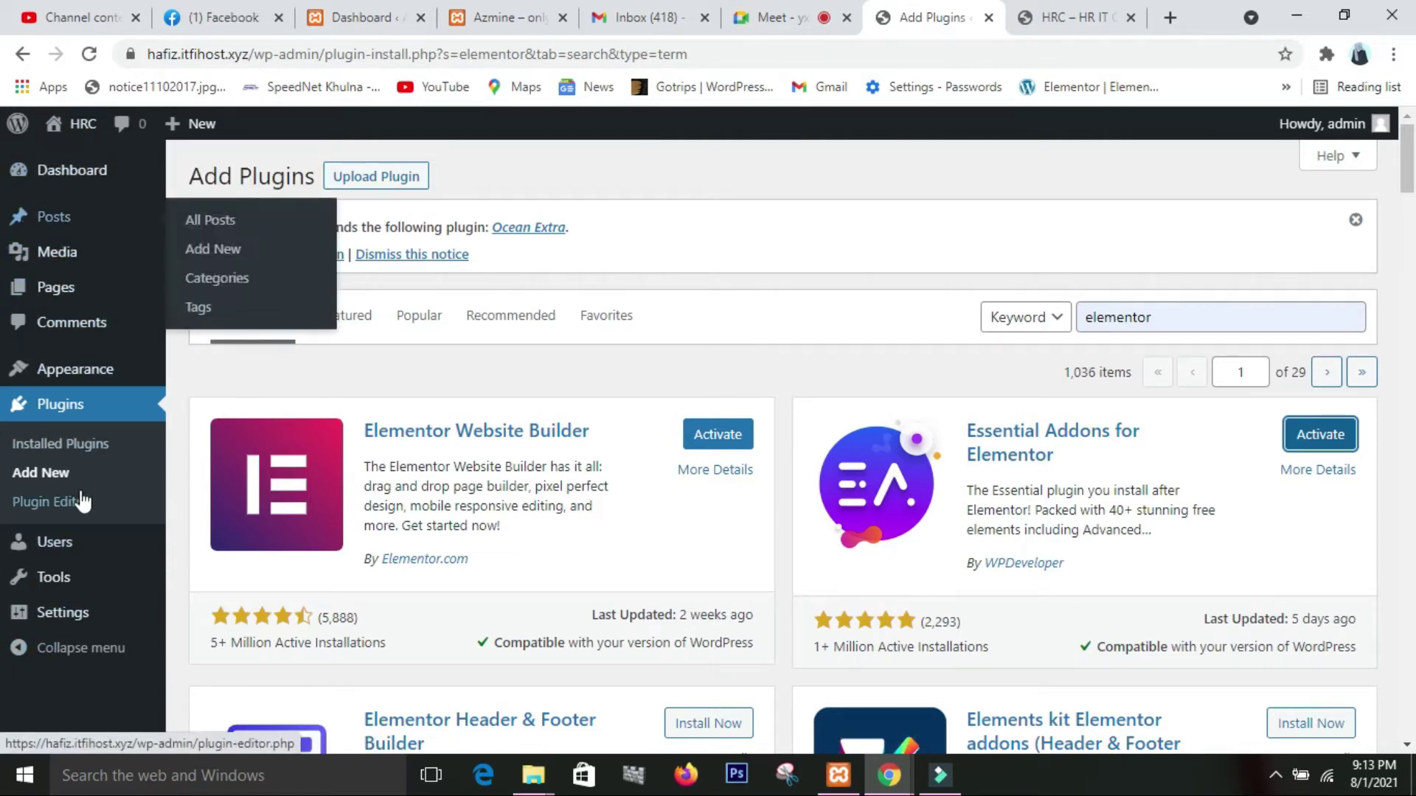
pyautogui.click(711, 441)
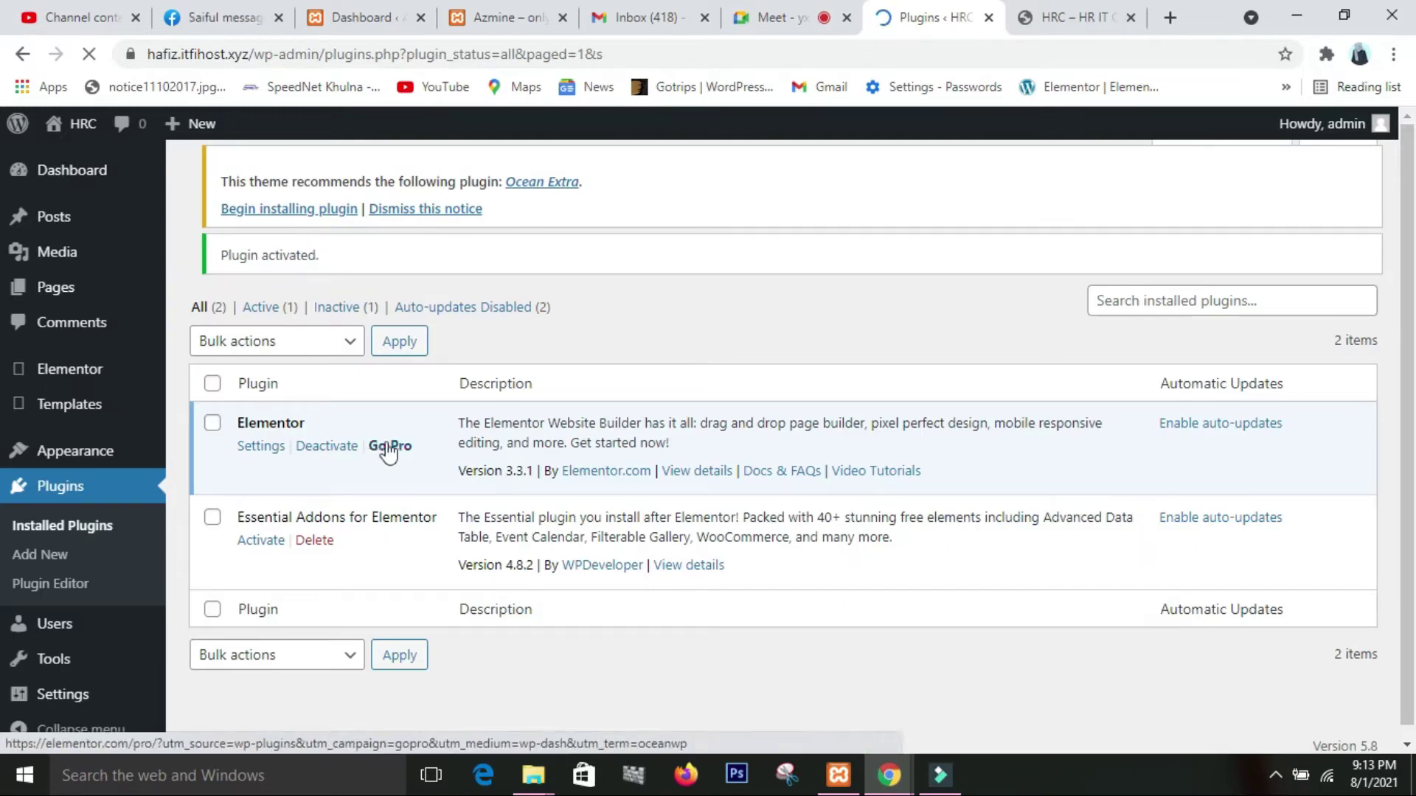
pyautogui.click(253, 543)
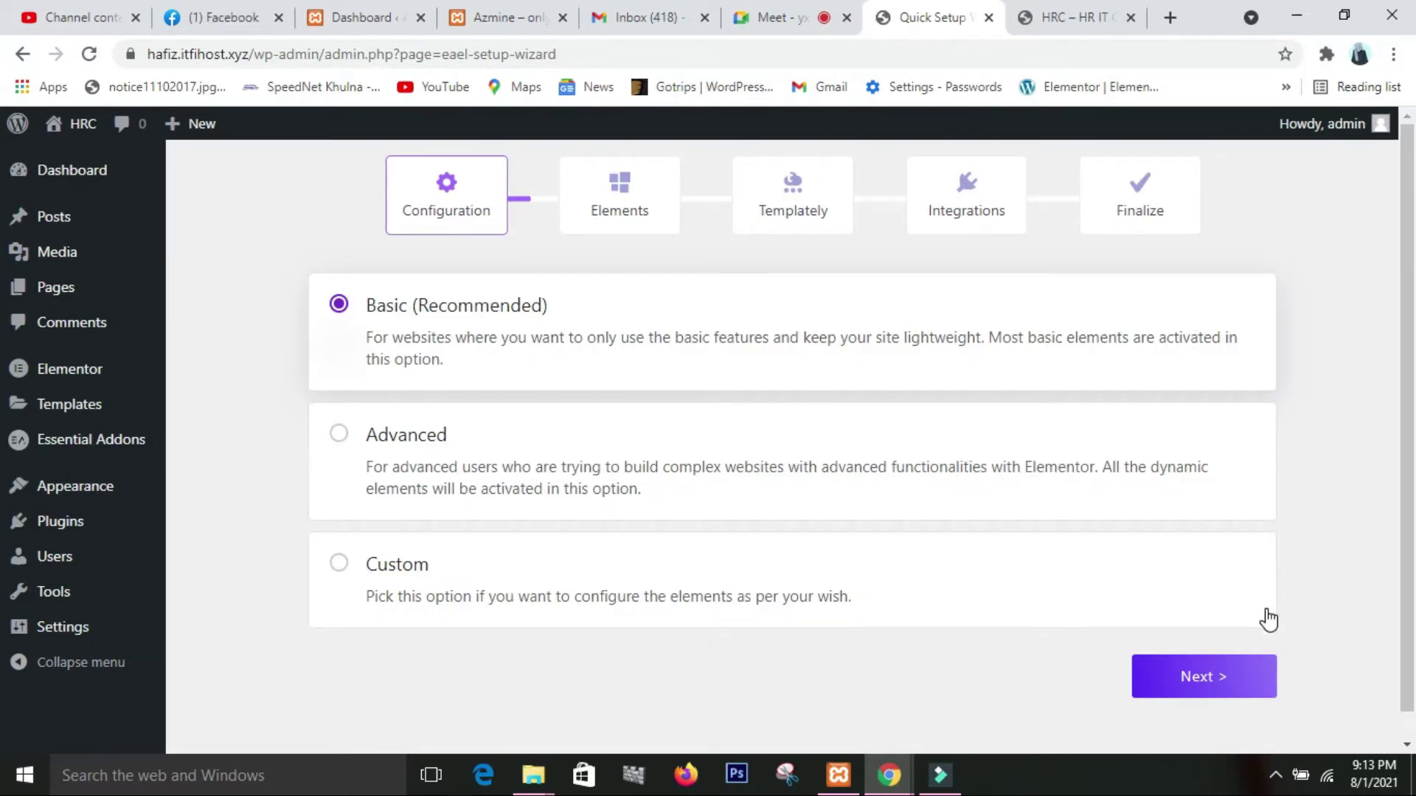
# - In the Essential Addons setup wizard, keep the Basic configuration and the preselected elements, and skip installing Templately
pyautogui.scroll(-1, 760, 509)
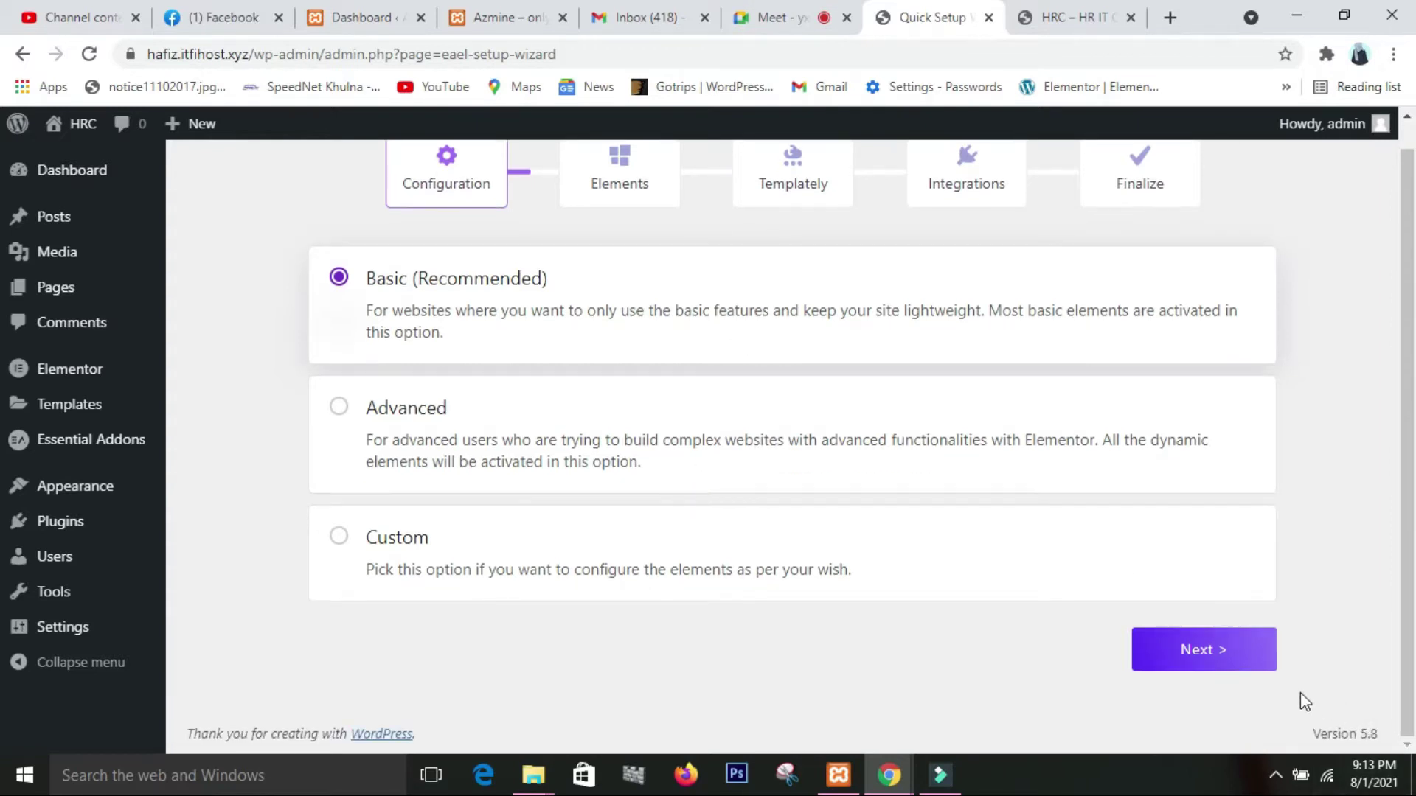
pyautogui.click(1237, 666)
pyautogui.scroll(-5, 1238, 665)
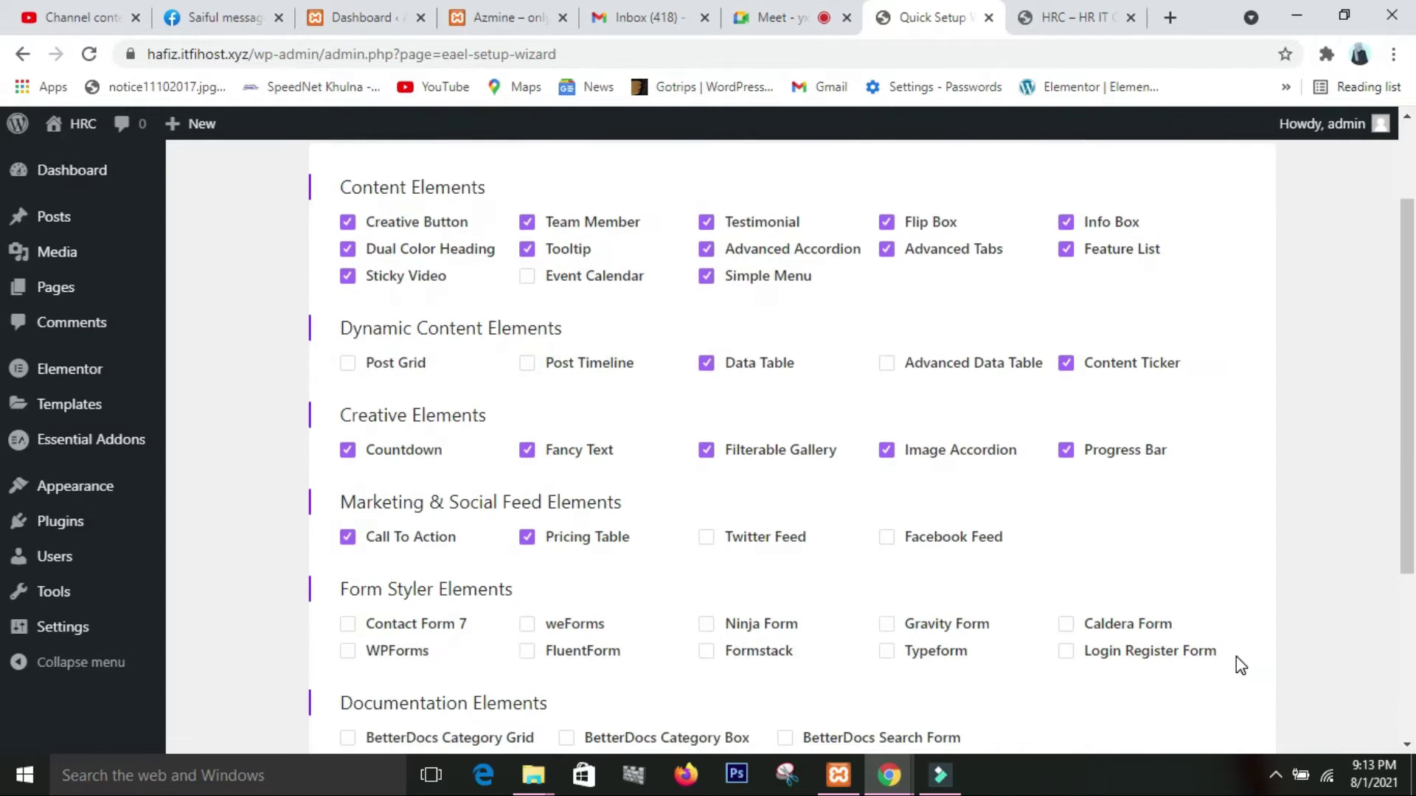
pyautogui.click(1236, 663)
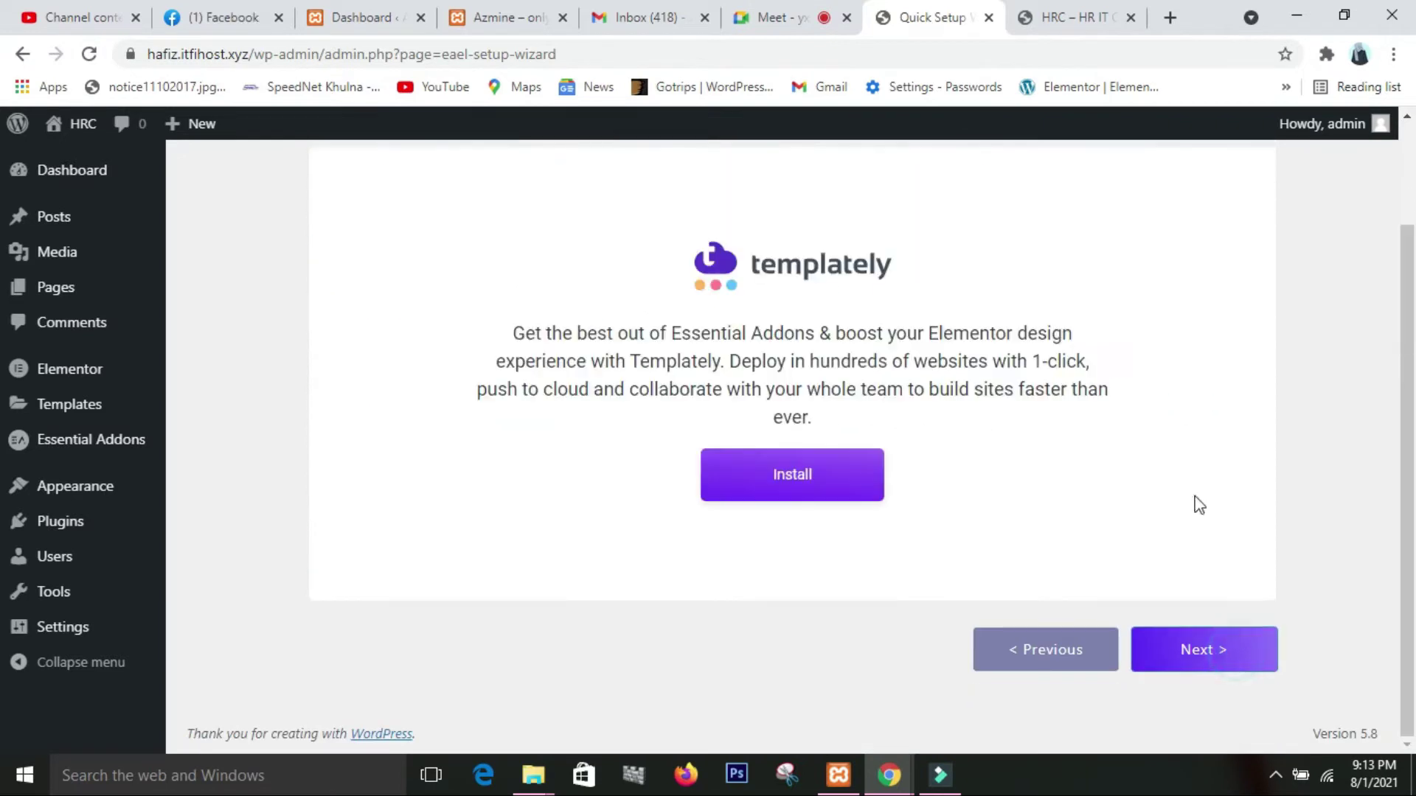
pyautogui.click(1219, 655)
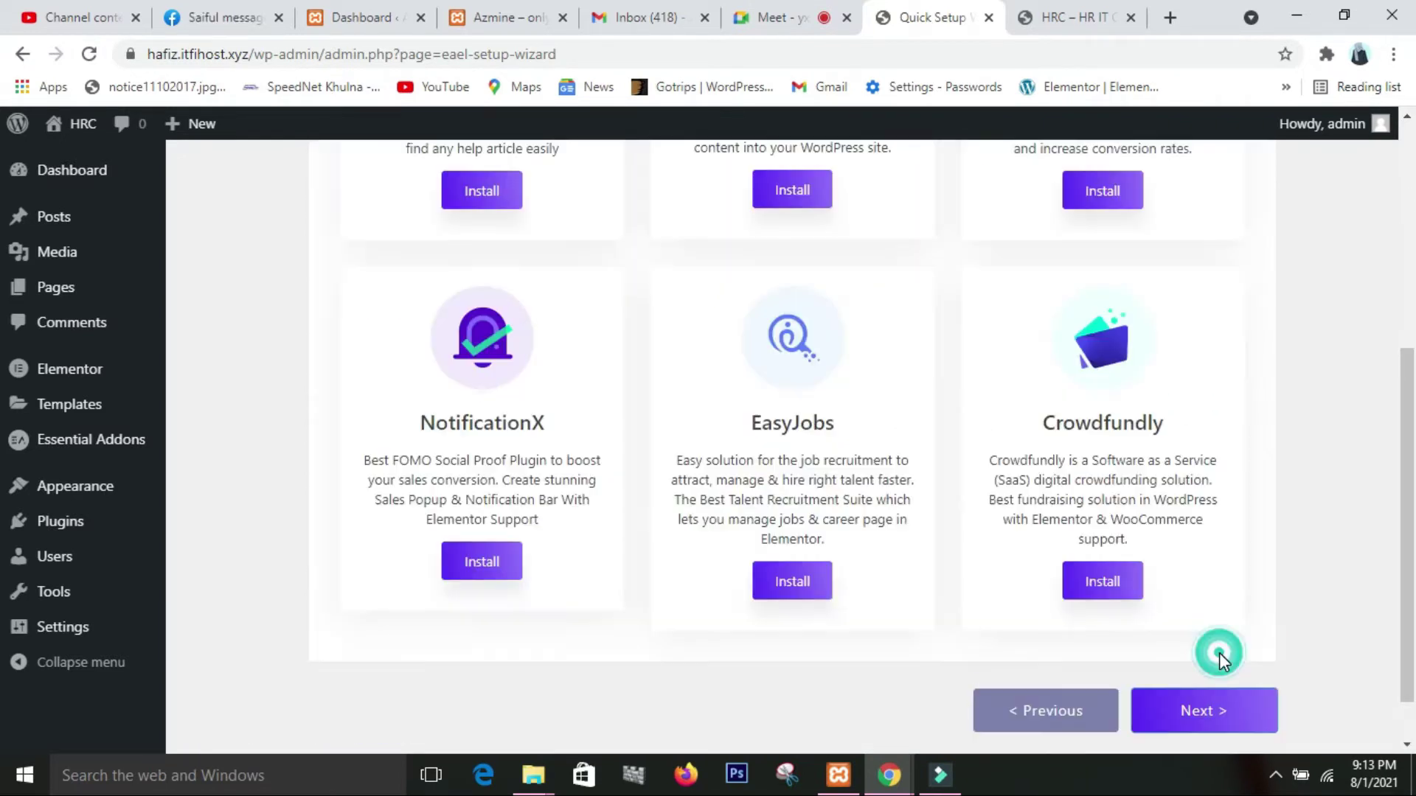
# - Review the optional plugin integrations in the wizard and continue without installing any of them
pyautogui.scroll(5, 774, 458)
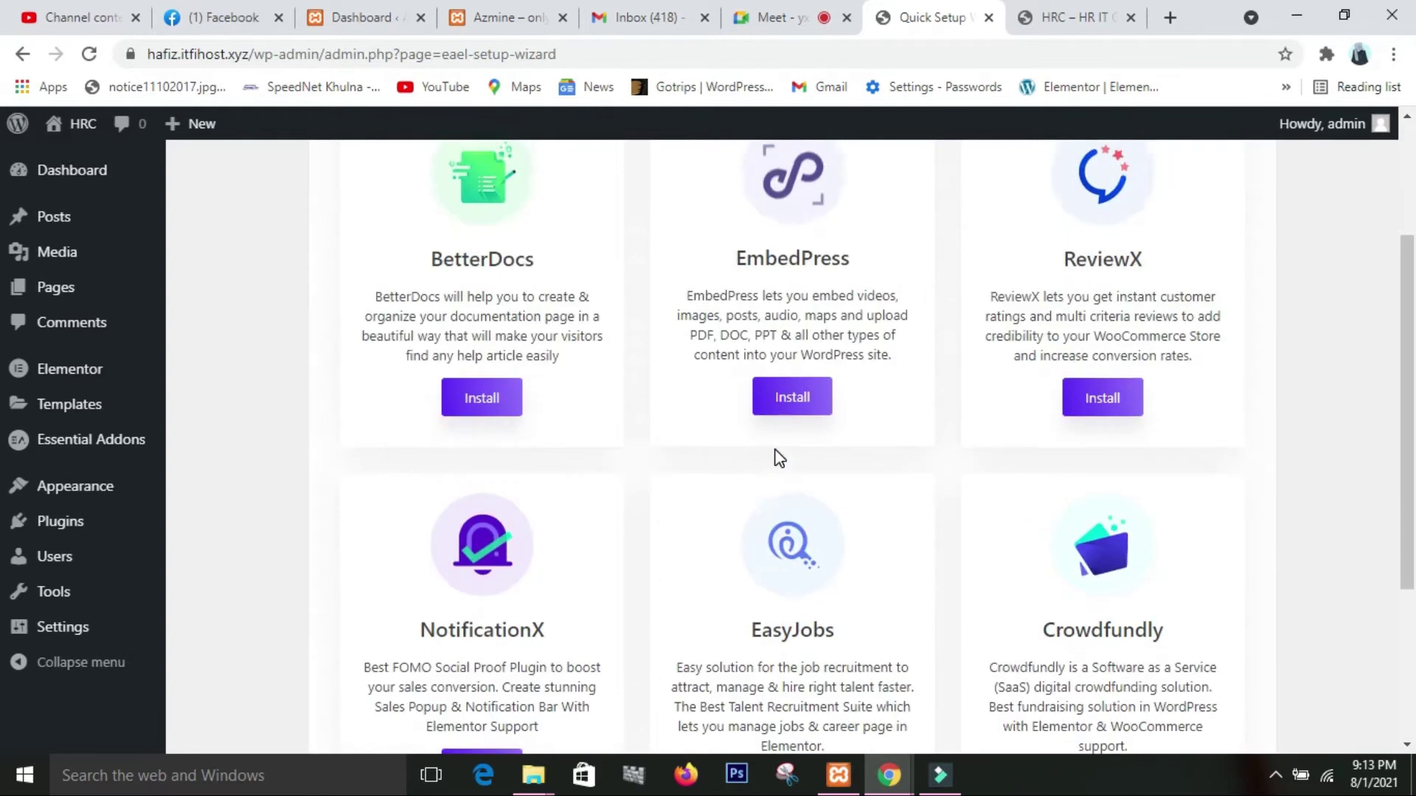
pyautogui.scroll(-6, 1074, 632)
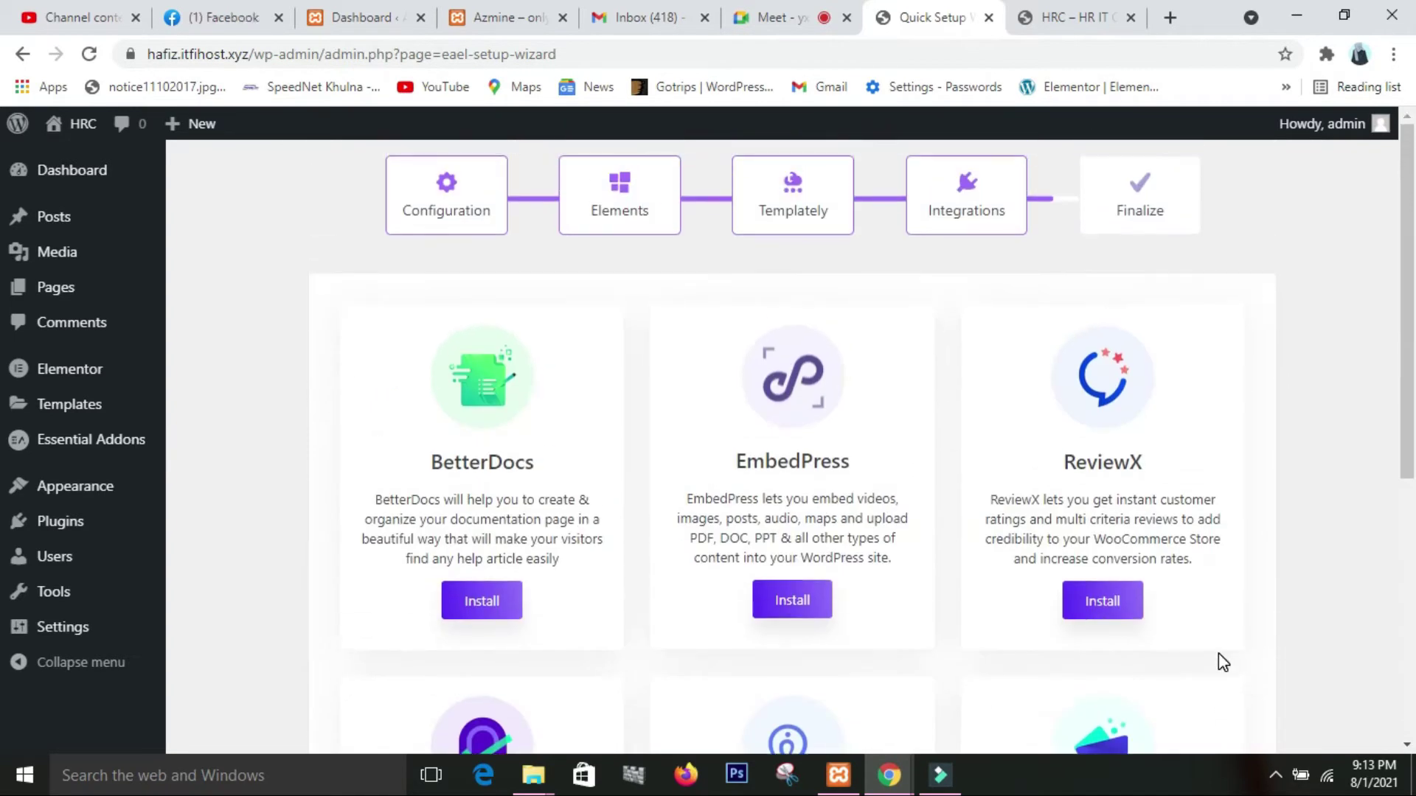
pyautogui.scroll(-6, 1218, 653)
pyautogui.click(1218, 654)
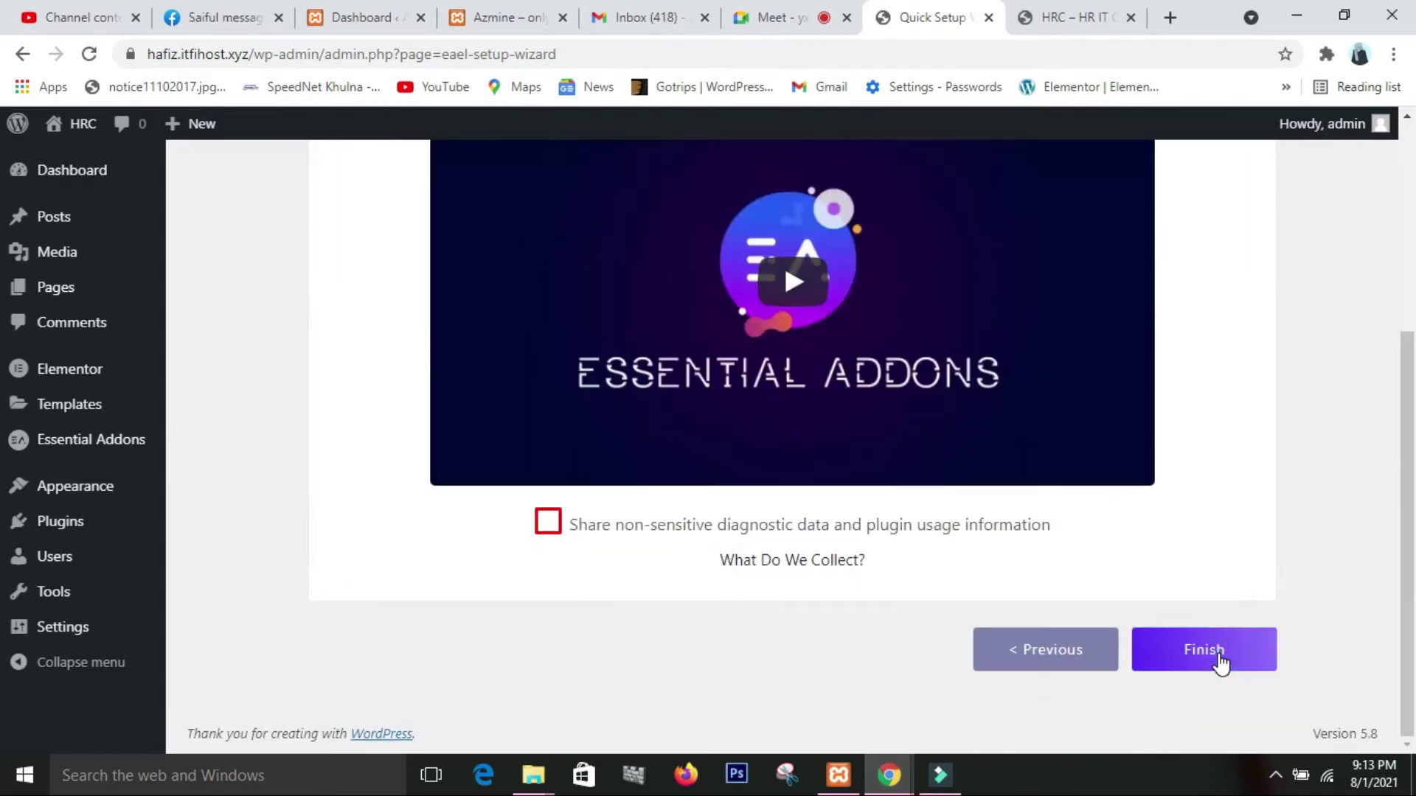
# - Look over the Getting Started page and finish the wizard without sharing diagnostic data
pyautogui.scroll(2, 1143, 538)
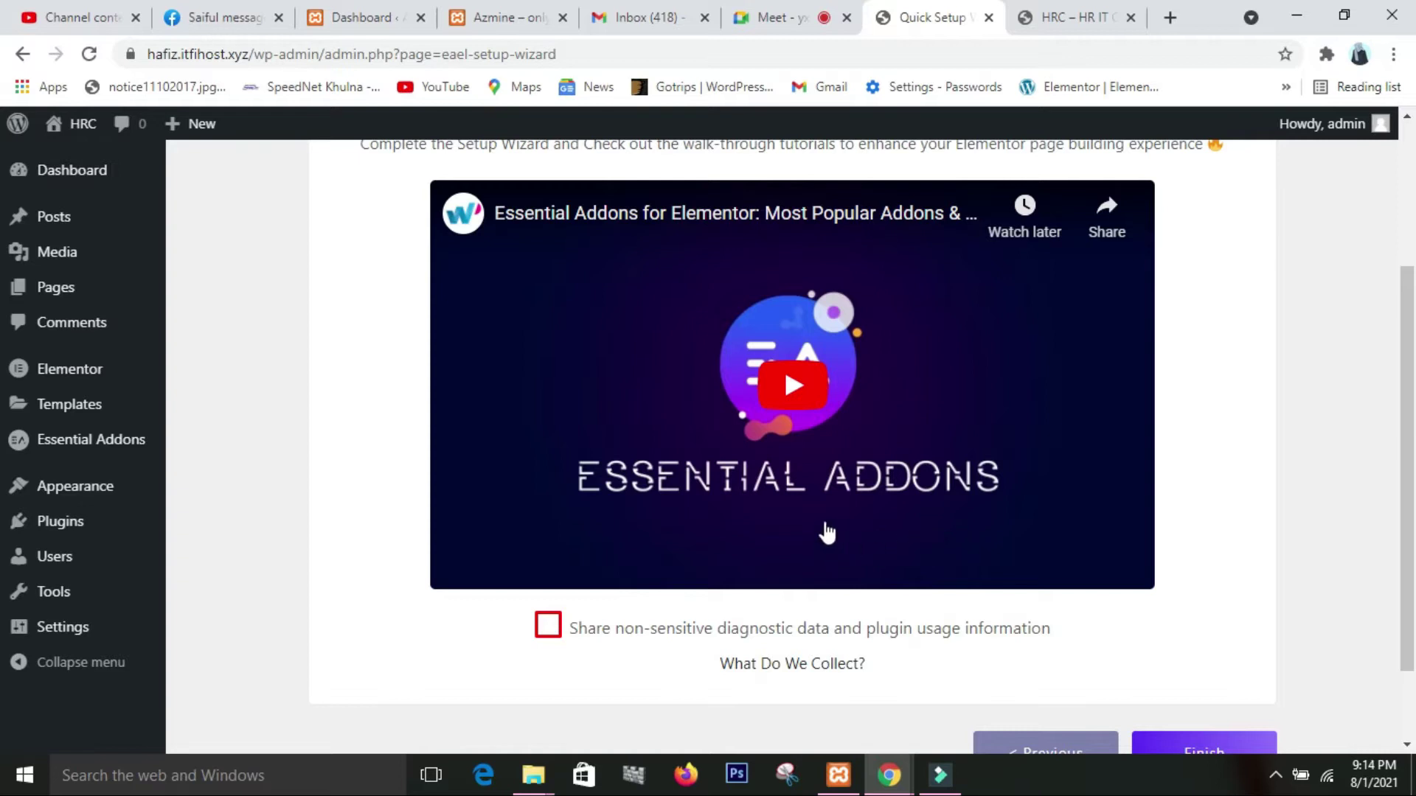
pyautogui.scroll(-2, 997, 365)
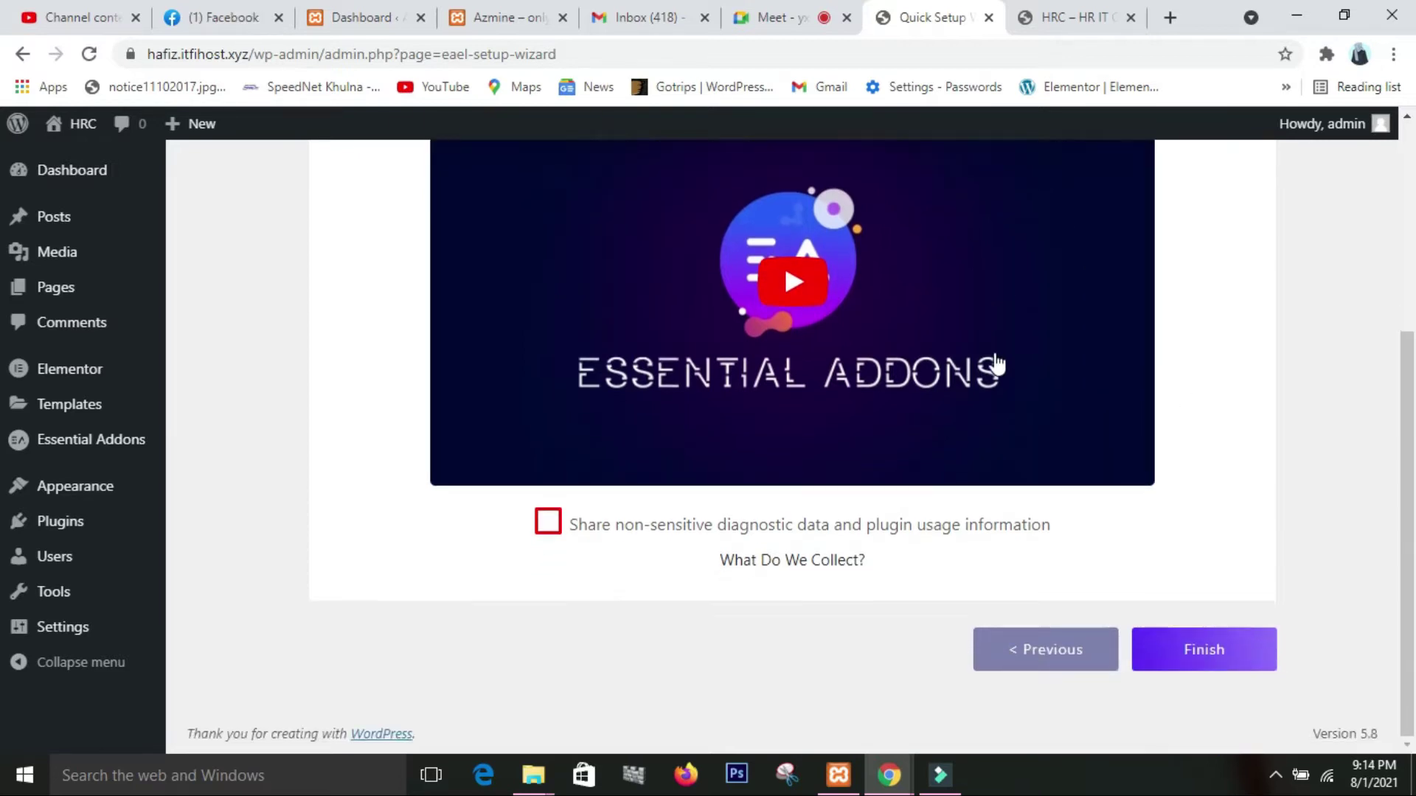
pyautogui.scroll(5, 997, 363)
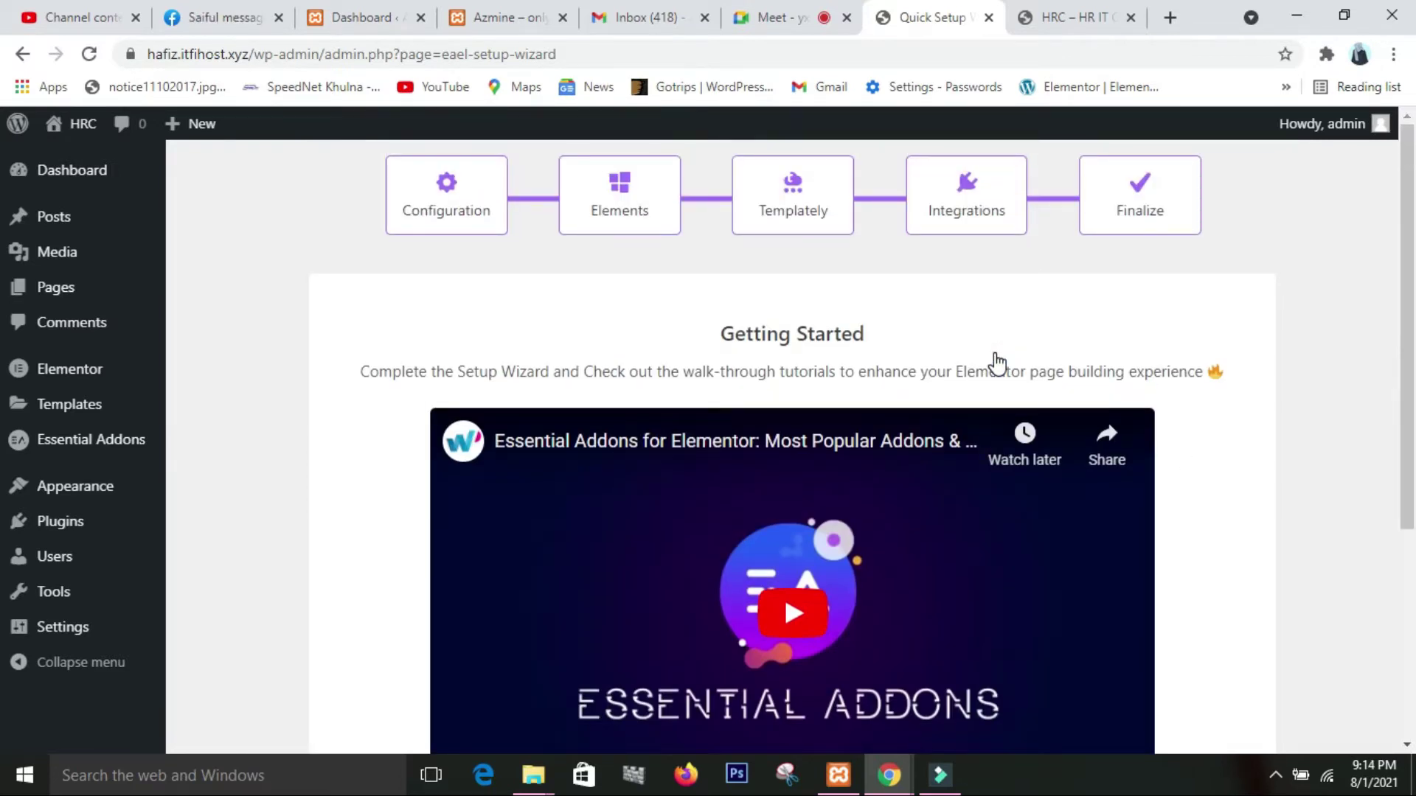
pyautogui.scroll(-3, 997, 364)
pyautogui.click(1224, 653)
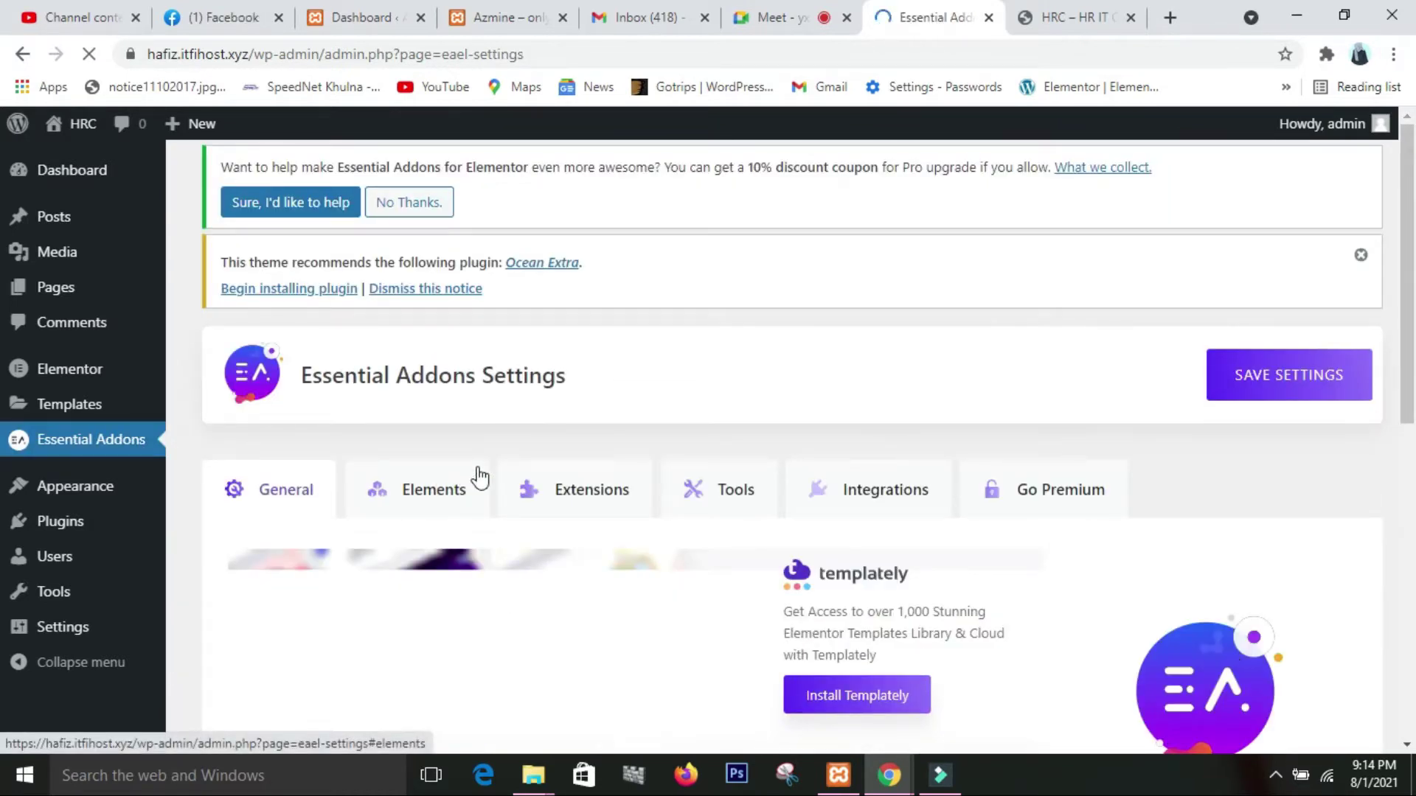
# - Start a new WordPress page in a separate browser tab and switch to it
pyautogui.moveTo(41, 489)
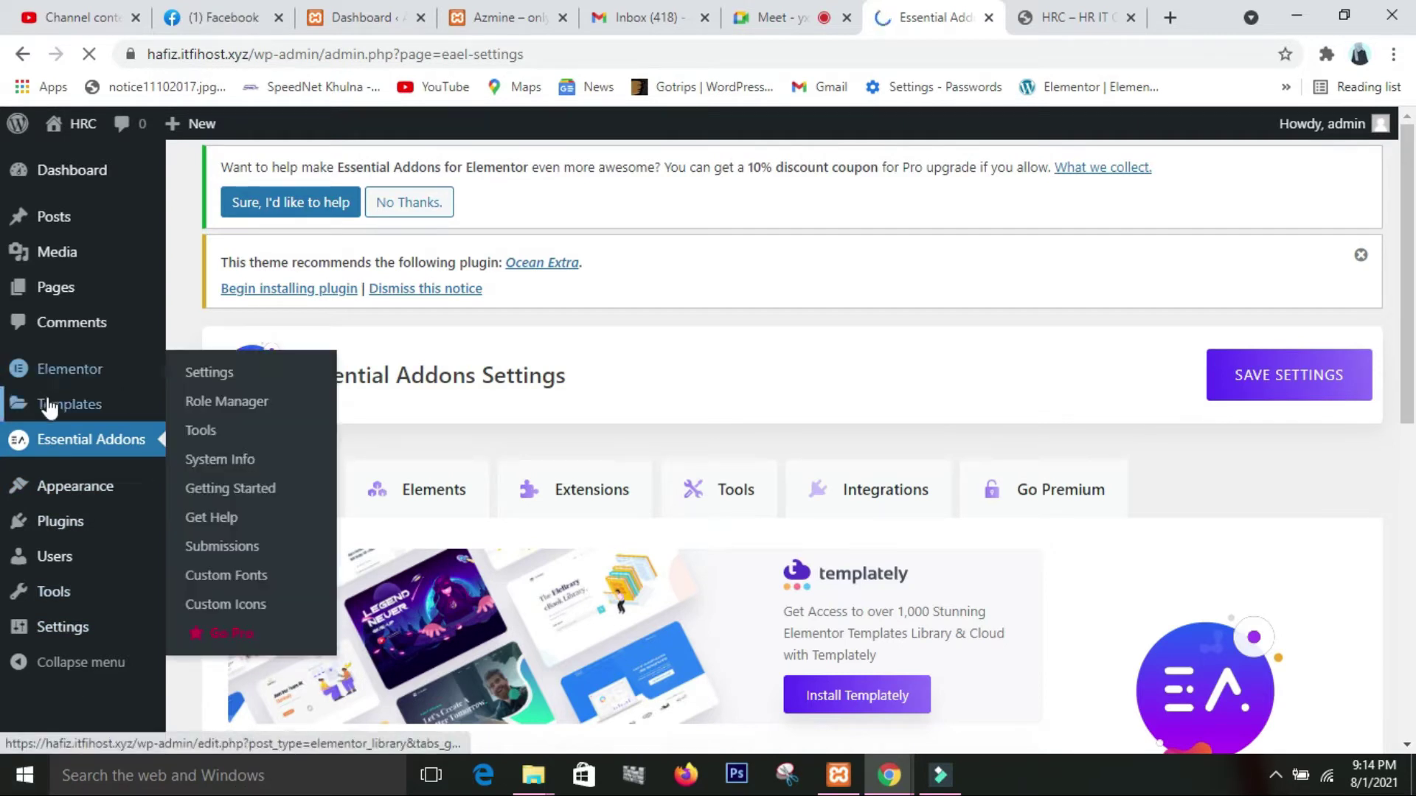
pyautogui.moveTo(57, 300)
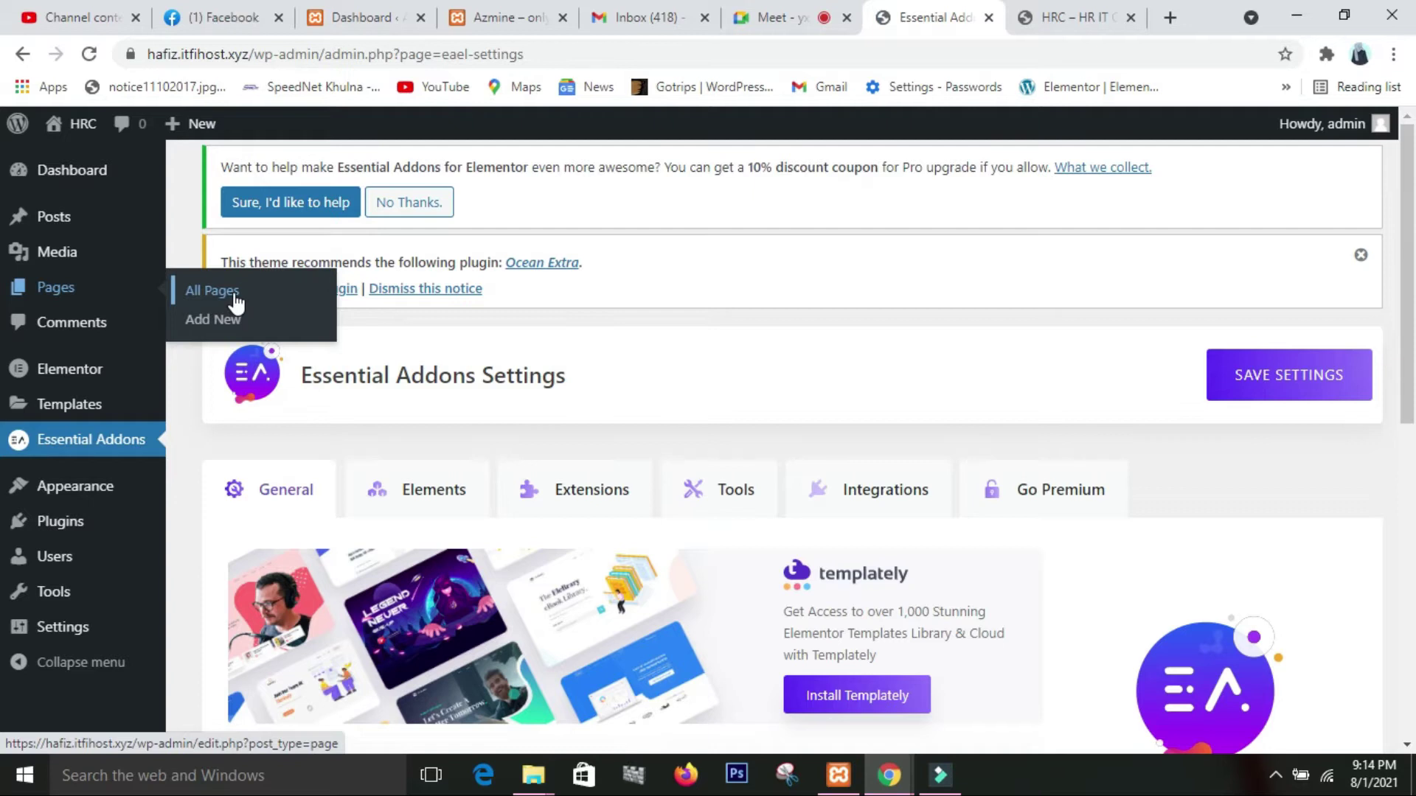
pyautogui.rightClick(205, 324)
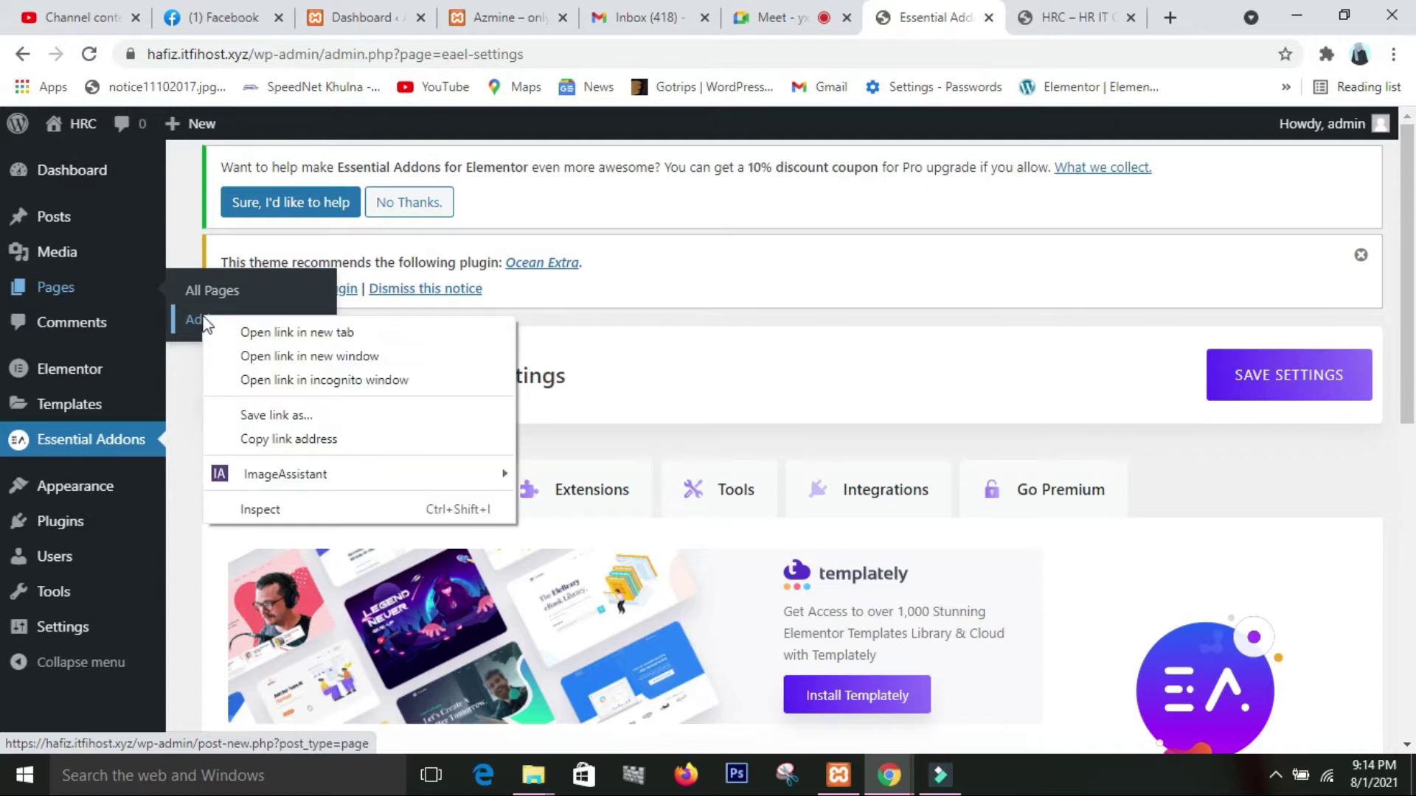
pyautogui.click(243, 331)
pyautogui.click(968, 18)
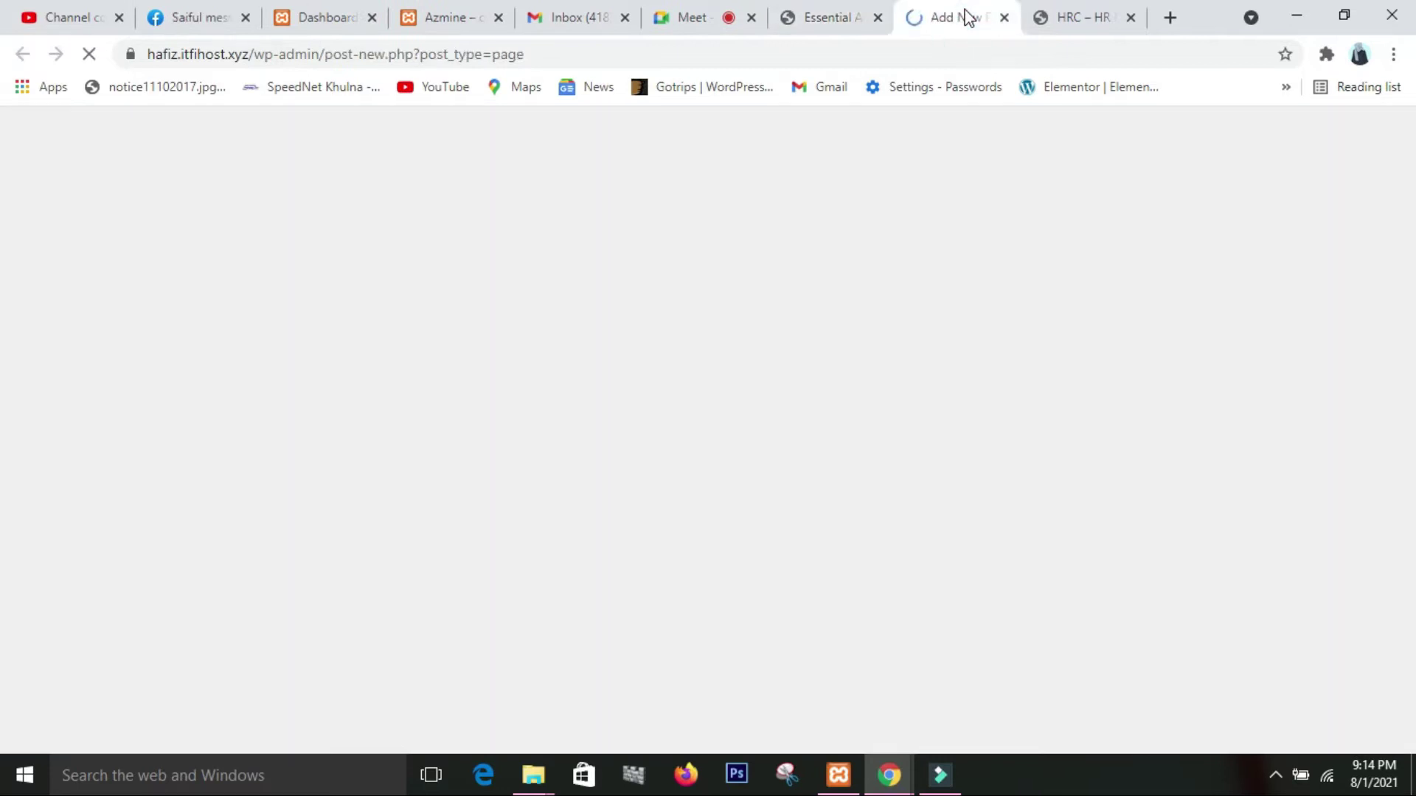
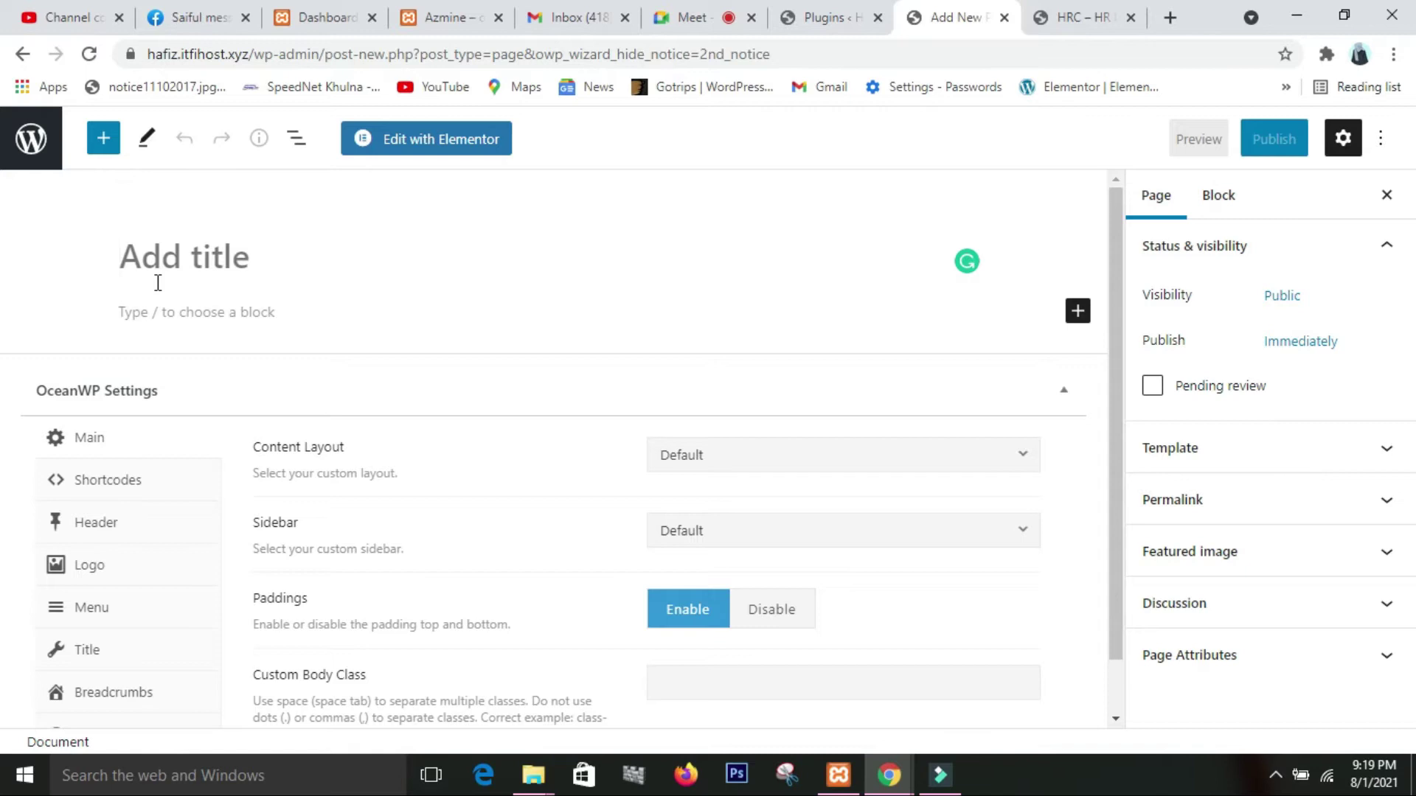
# - Title the new page "Home" and publish it
pyautogui.write('Home')
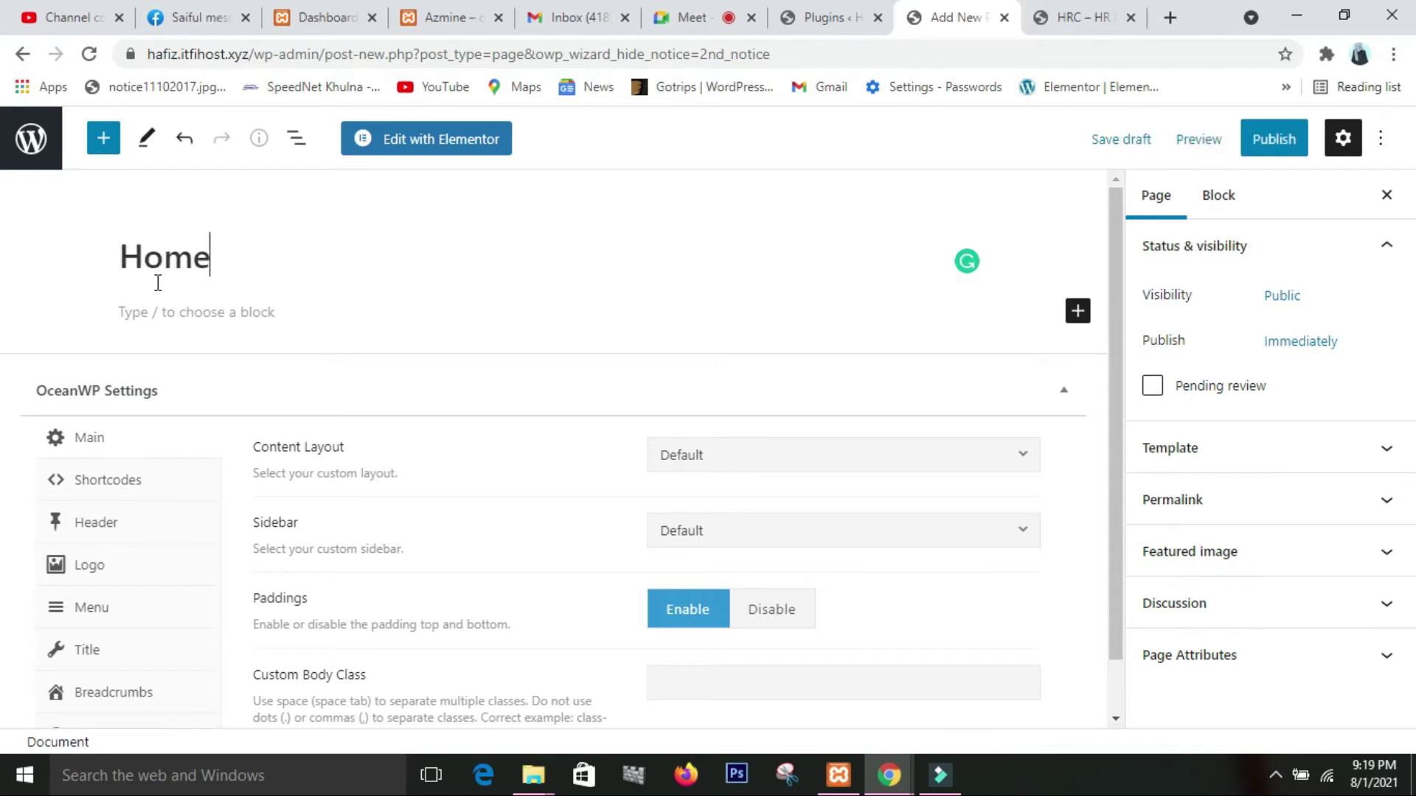
pyautogui.click(1260, 146)
pyautogui.click(1258, 147)
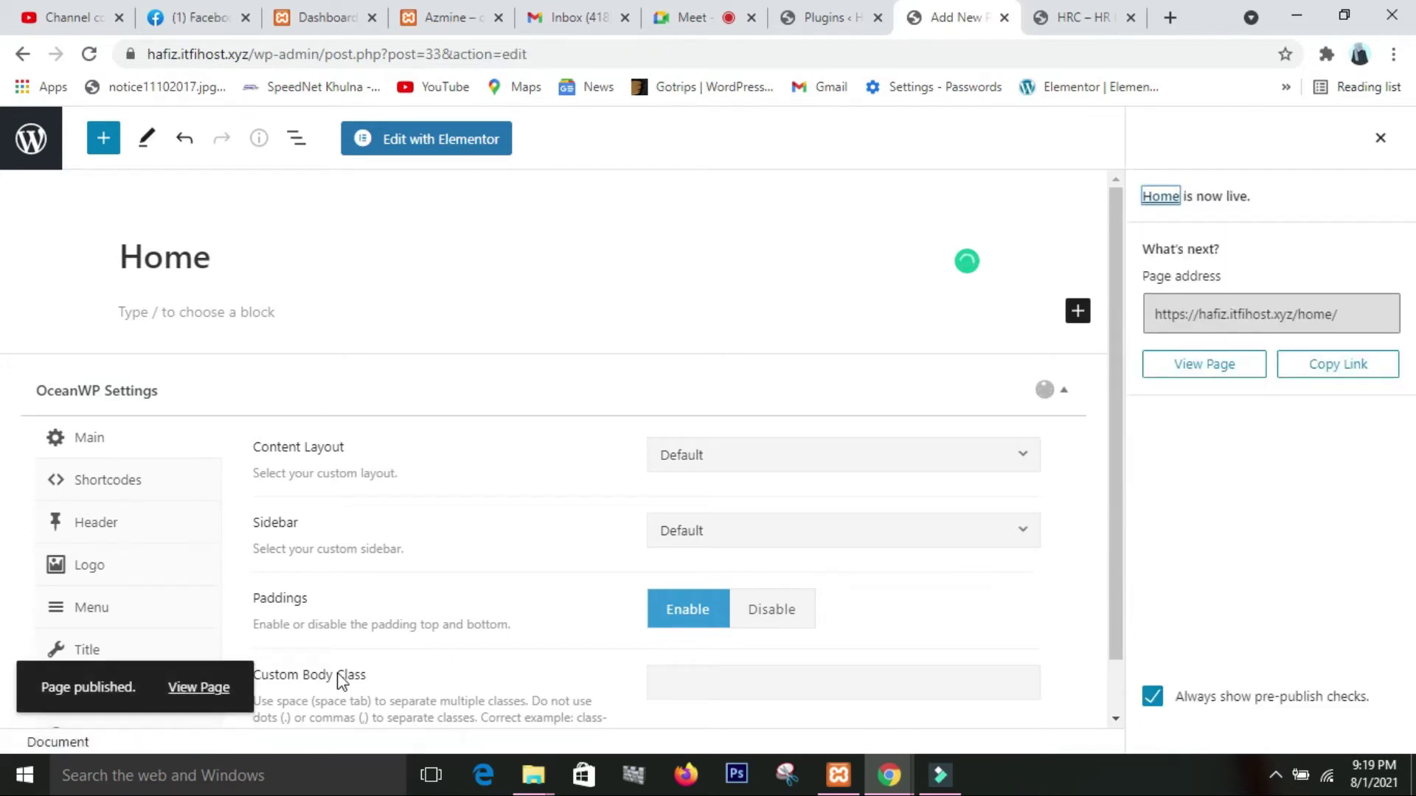
# - View the published Home page in a separate browser tab
pyautogui.rightClick(193, 694)
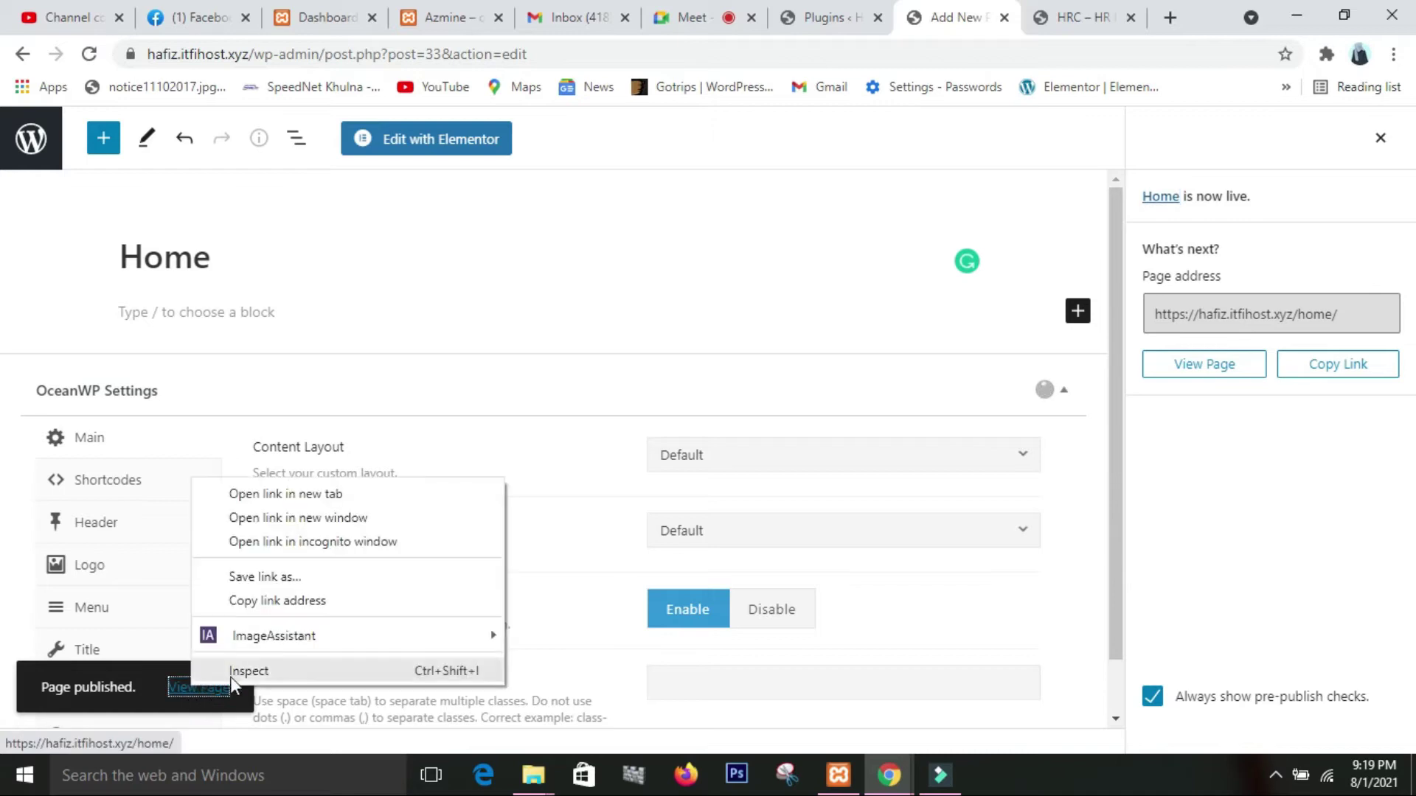
pyautogui.click(391, 498)
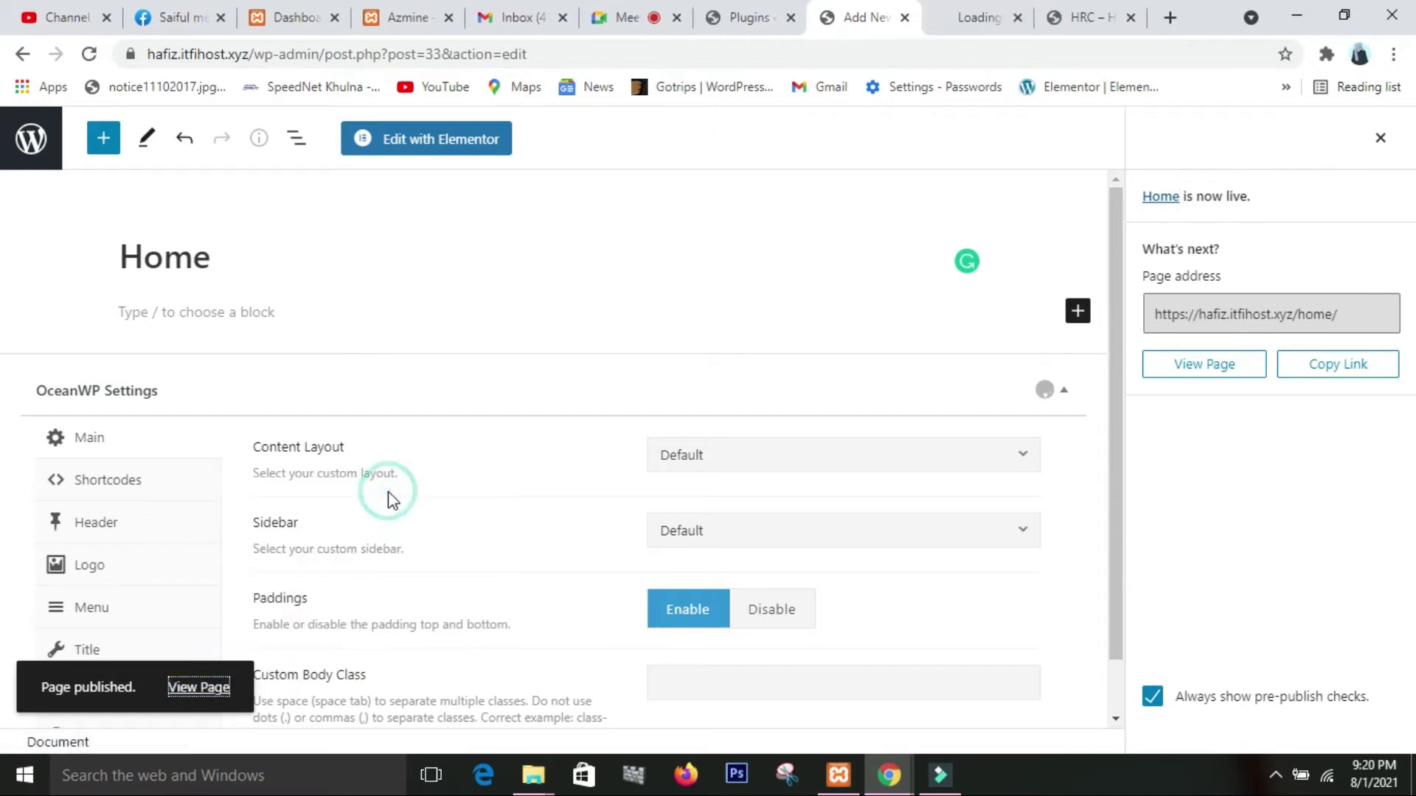
pyautogui.click(973, 21)
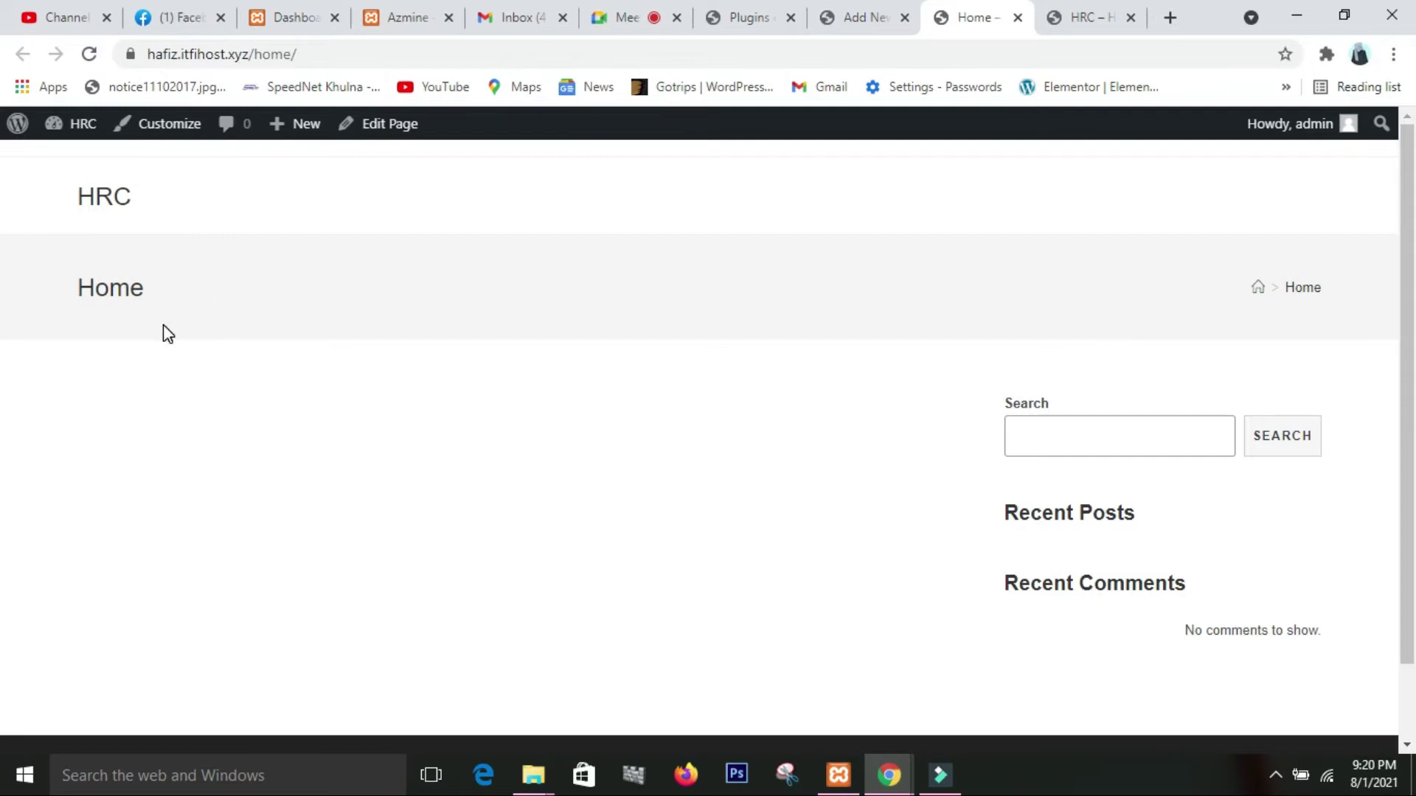
# - Set Display Page Title to Disable in the OceanWP title settings of the Home page
pyautogui.click(848, 17)
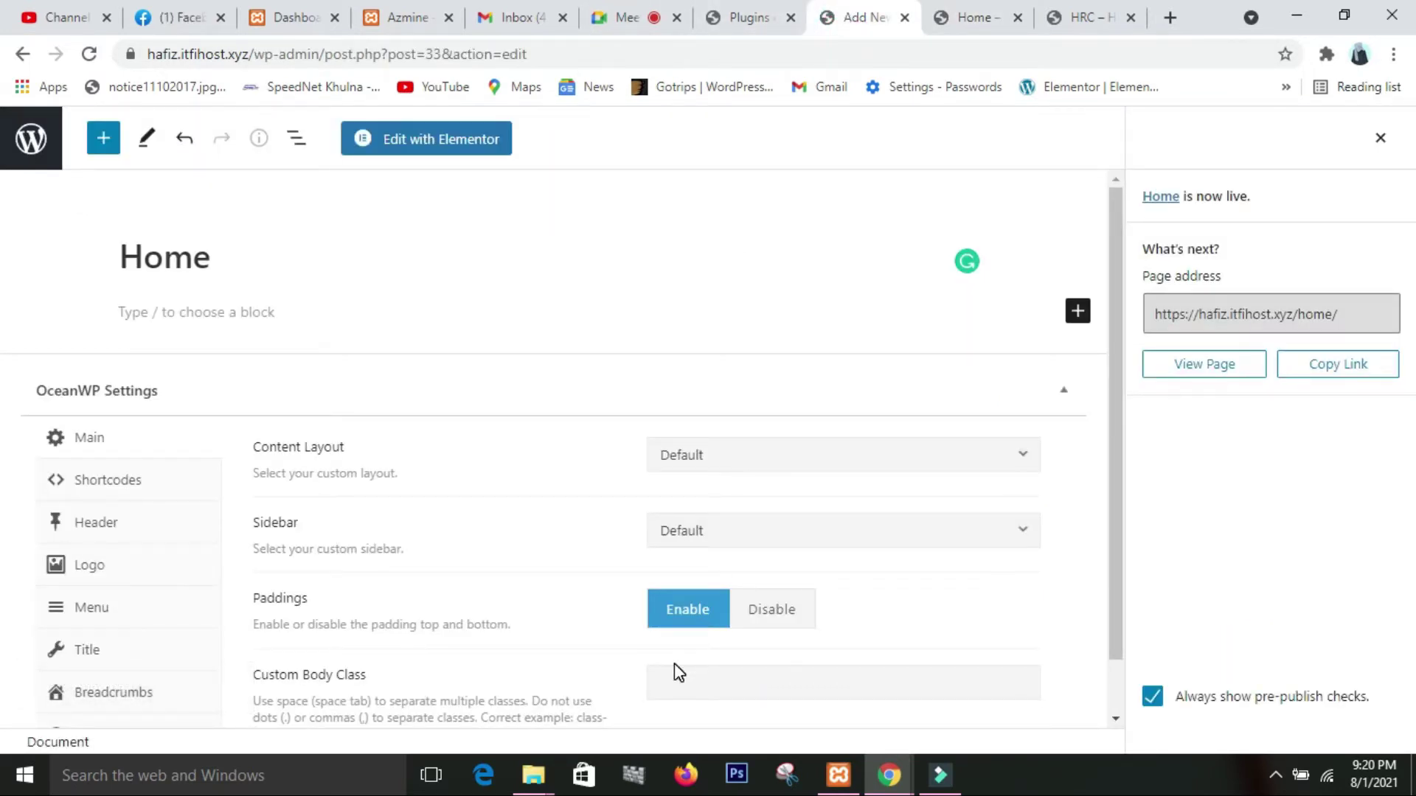
pyautogui.click(128, 656)
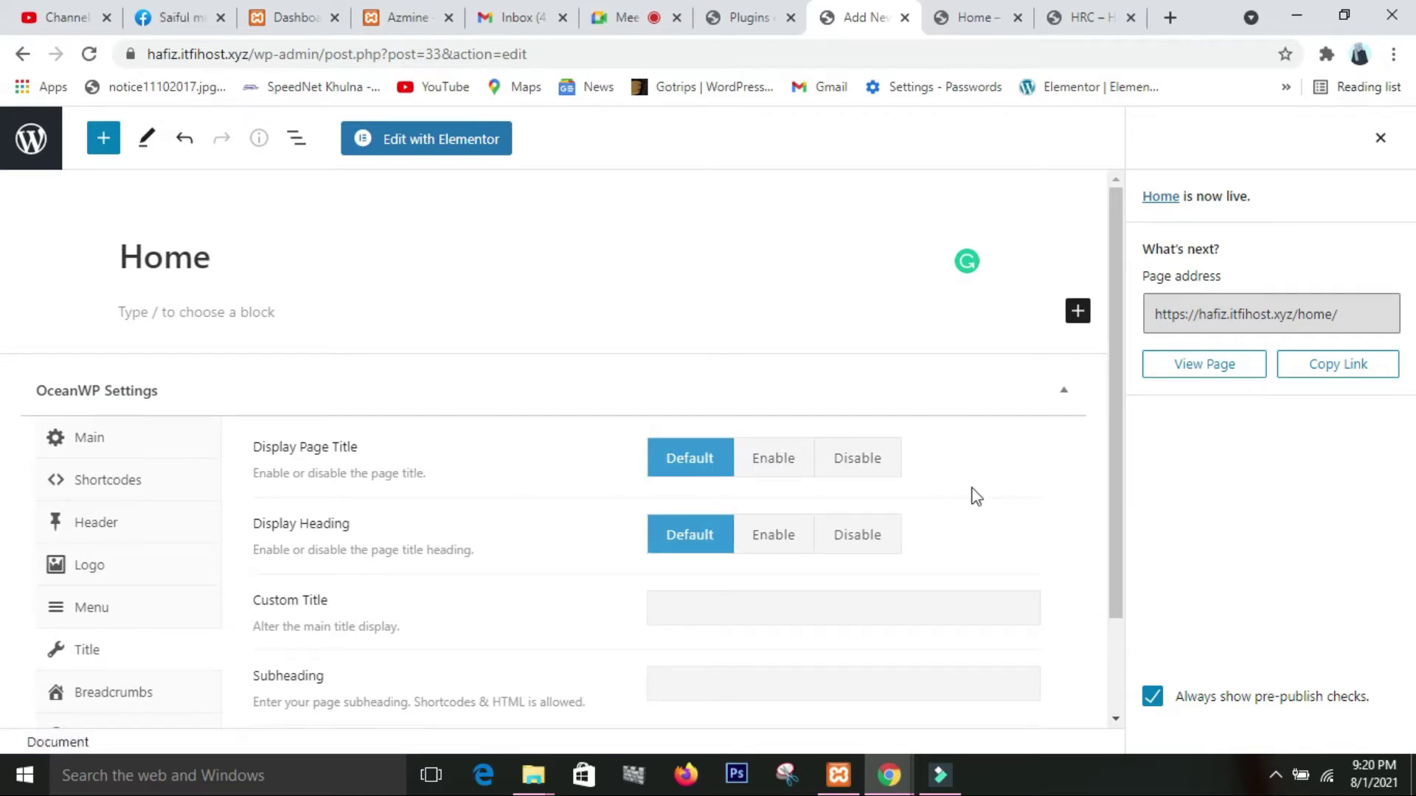
pyautogui.click(885, 463)
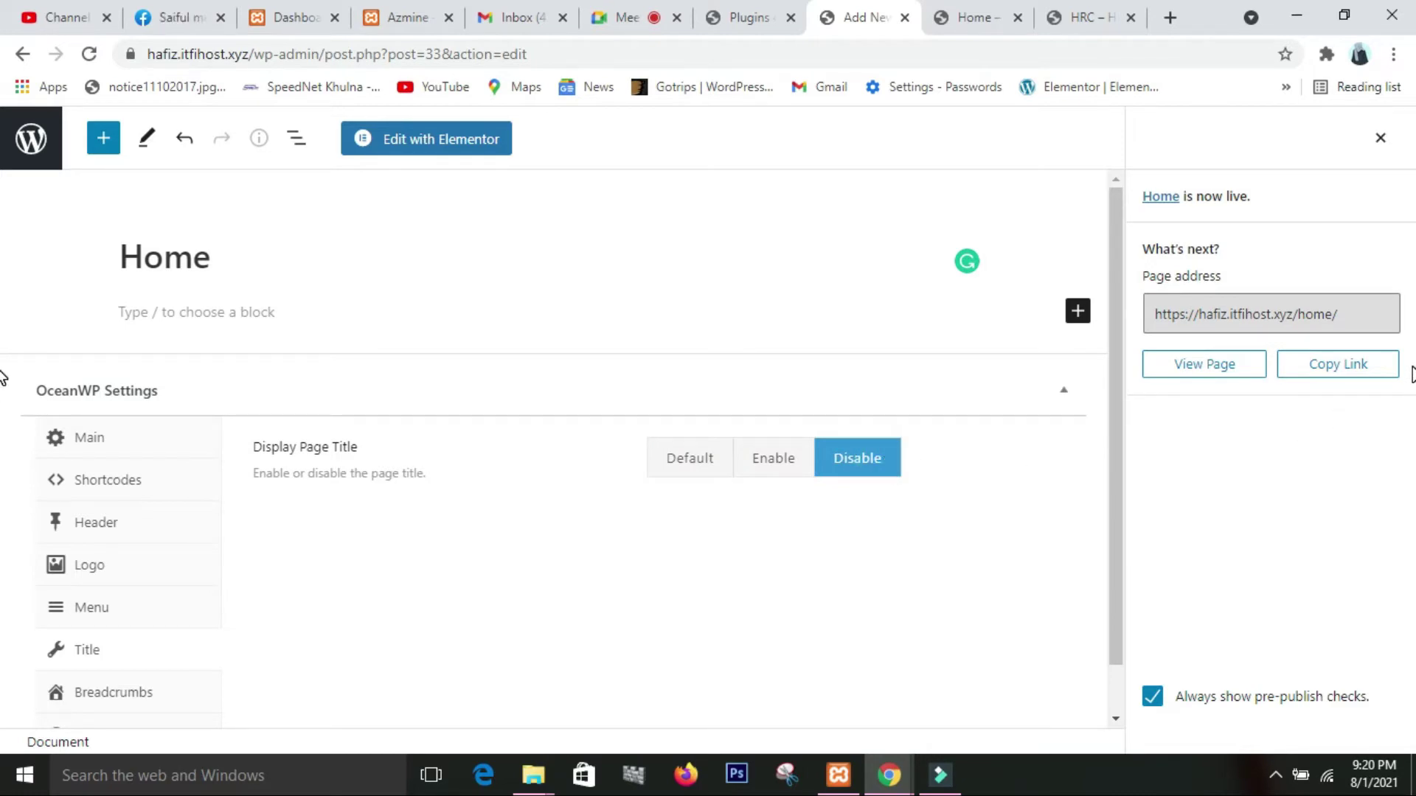
pyautogui.moveTo(884, 415); pyautogui.dragTo(884, 420)
# - Reload the published Home page to check its title area, and return to the page editor
pyautogui.click(980, 22)
pyautogui.click(95, 58)
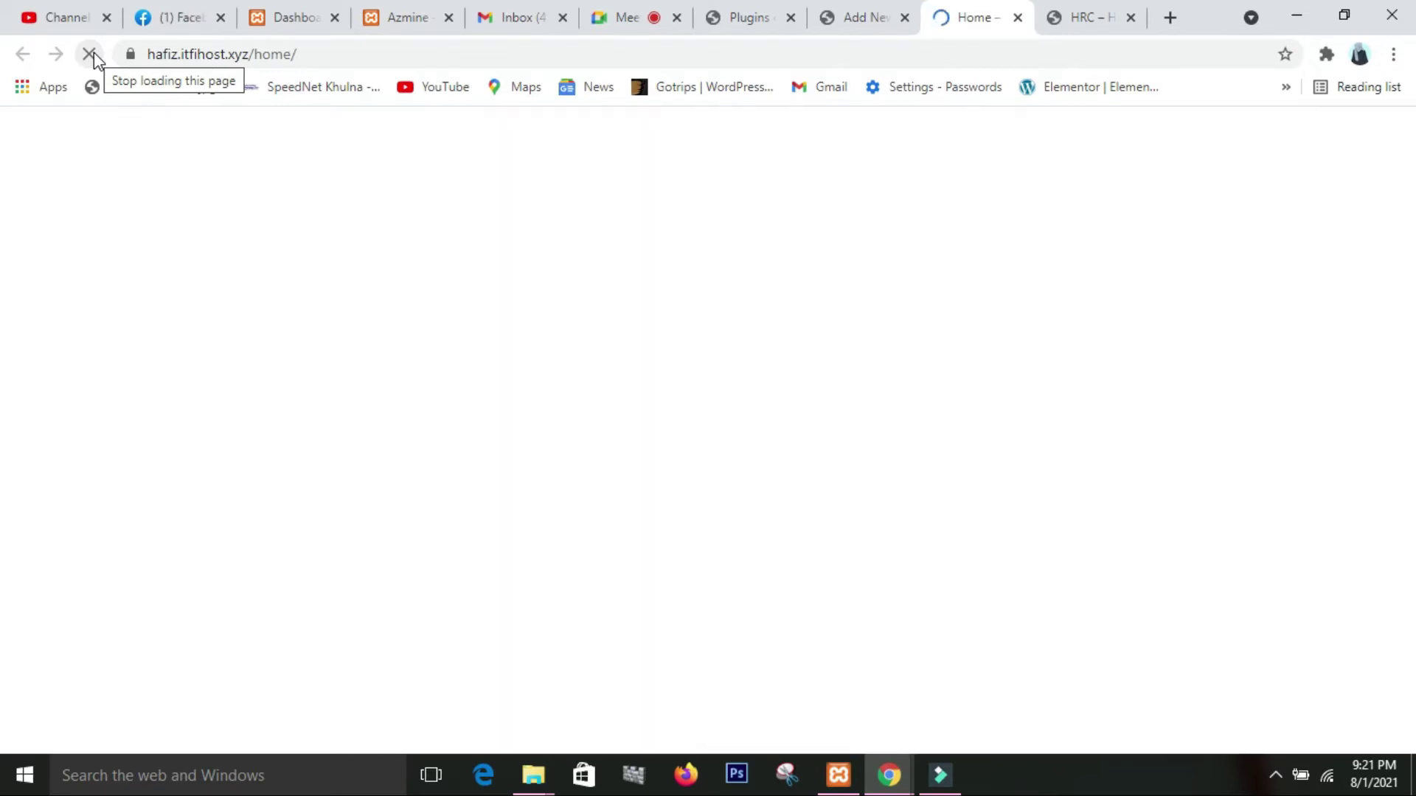
pyautogui.click(859, 17)
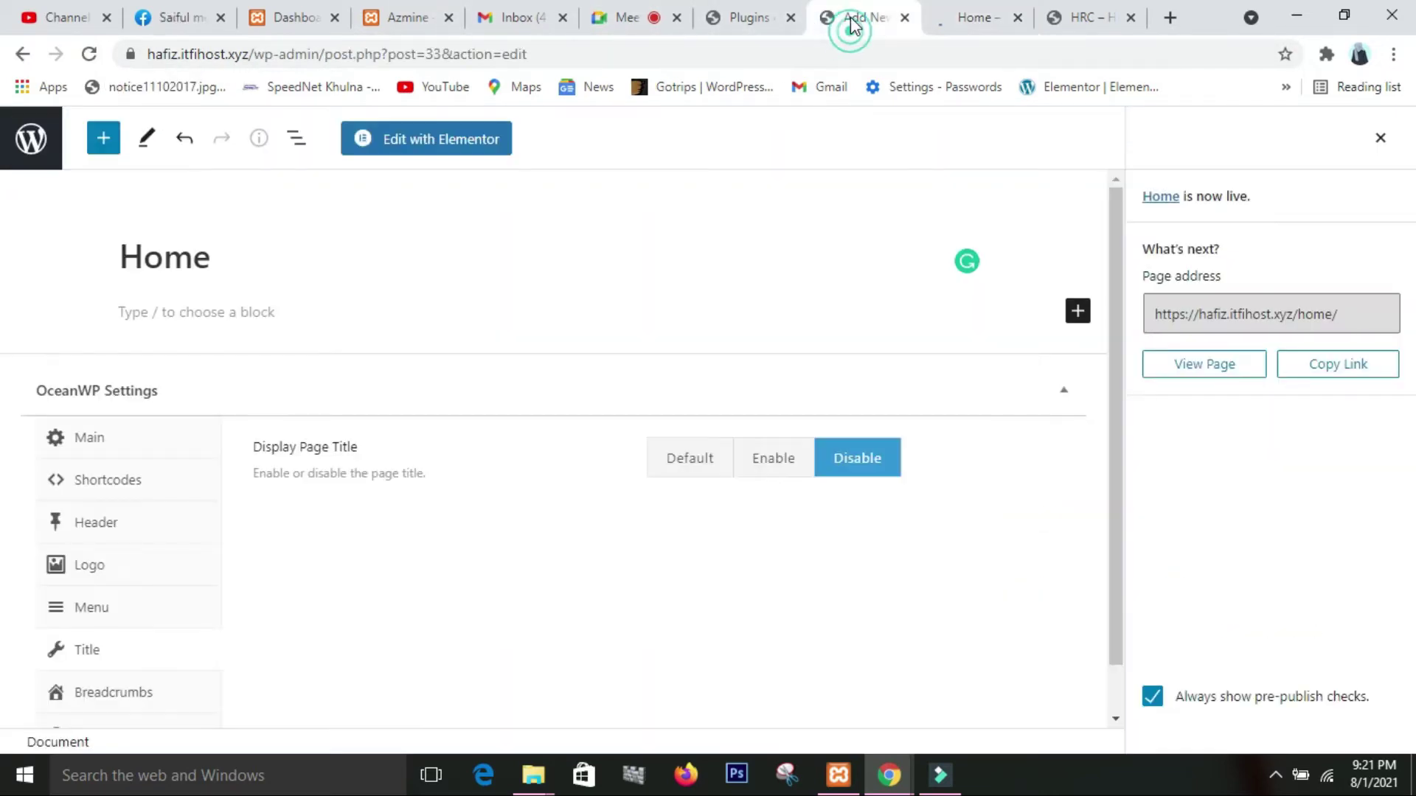
pyautogui.scroll(-1, 824, 396)
pyautogui.scroll(1, 824, 396)
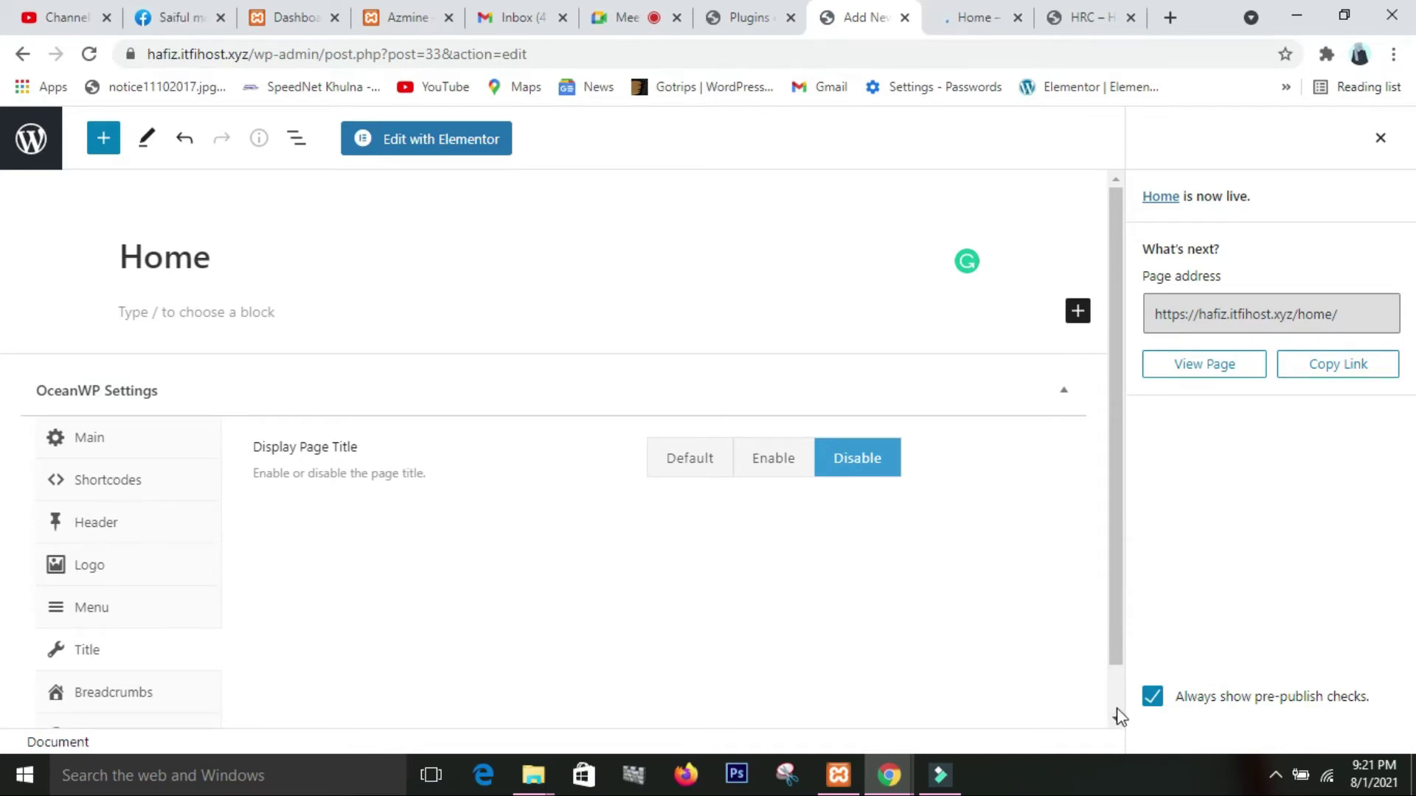
pyautogui.scroll(-1, 1105, 691)
pyautogui.scroll(1, 1091, 619)
# - Open the live Home page from the publish confirmation and compare it with the copy in the other tab
pyautogui.click(1169, 202)
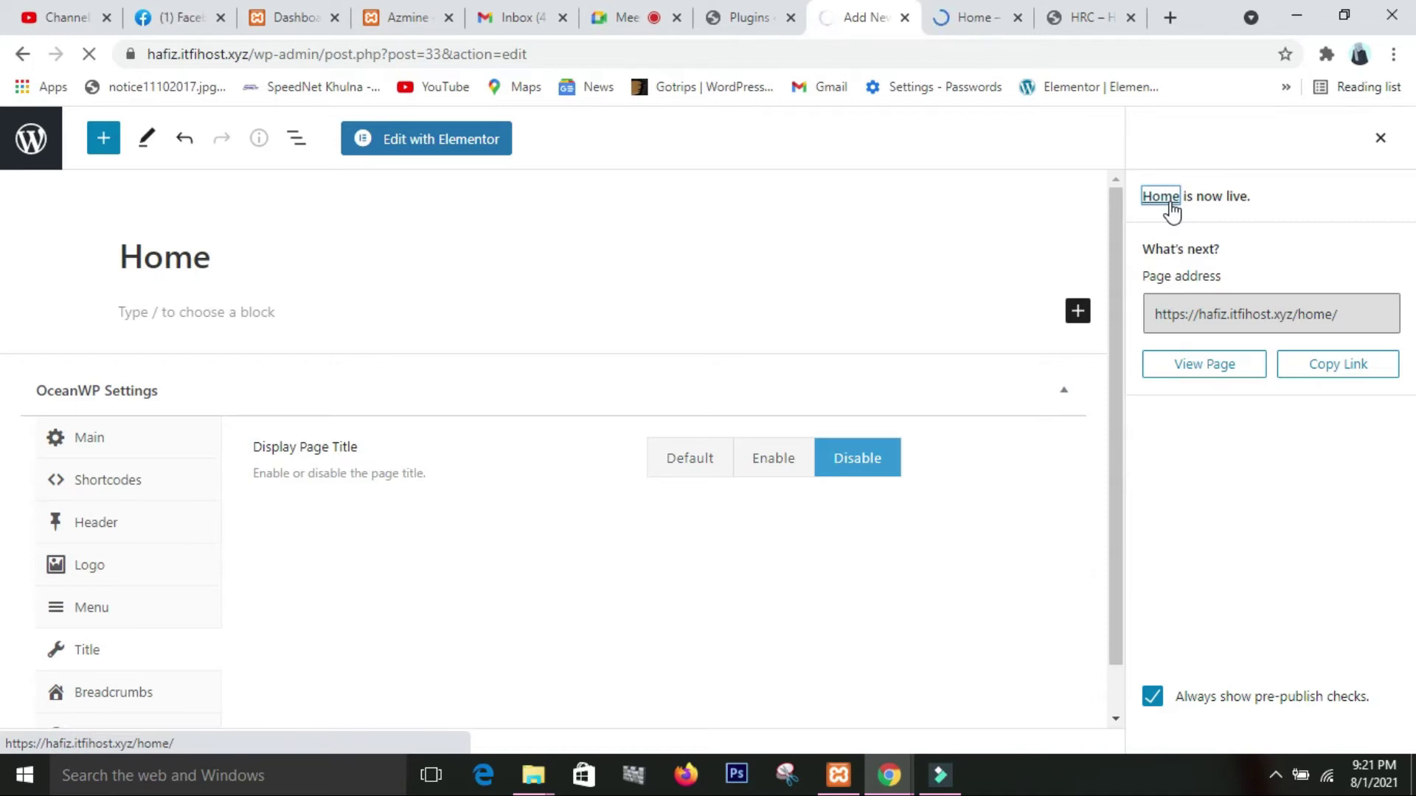
pyautogui.click(1379, 137)
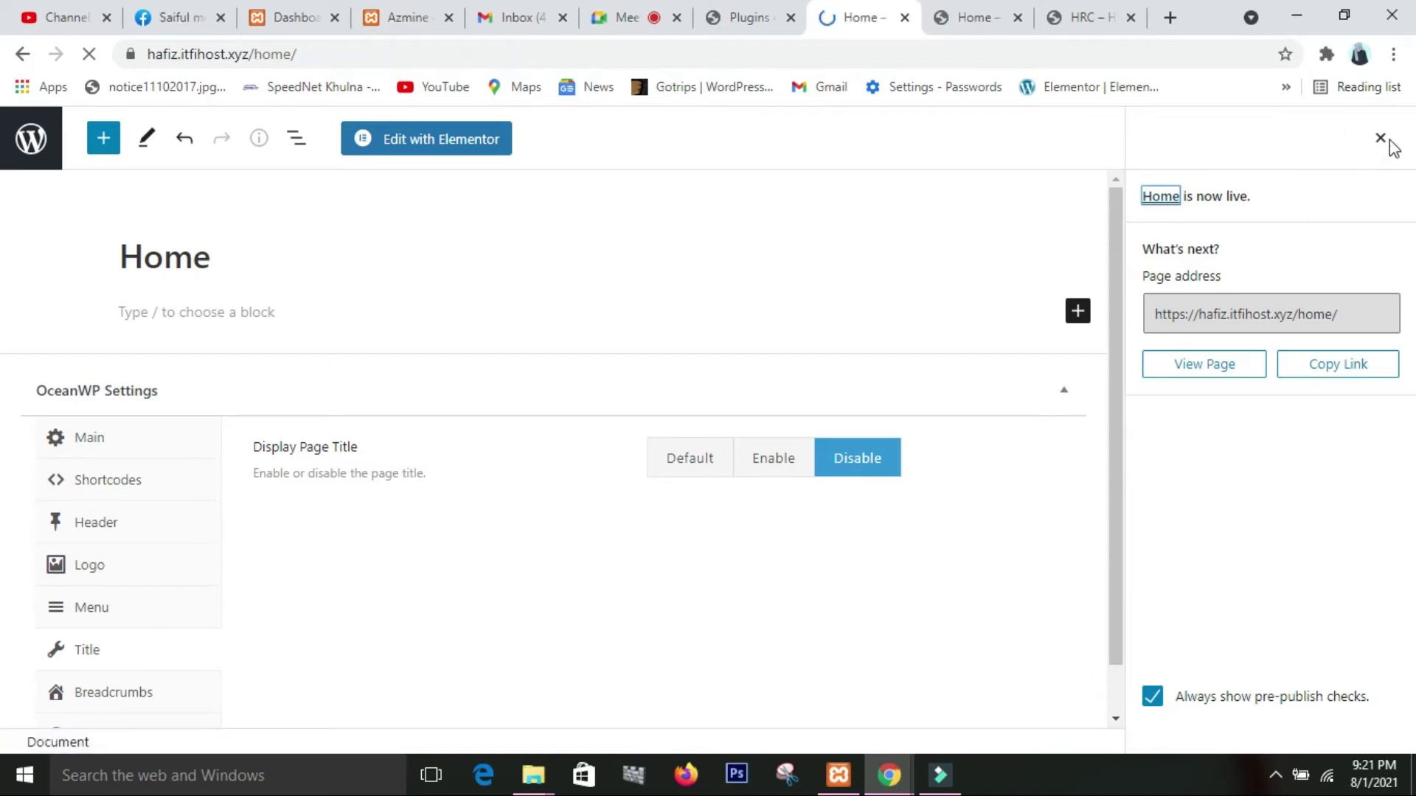
pyautogui.click(1381, 140)
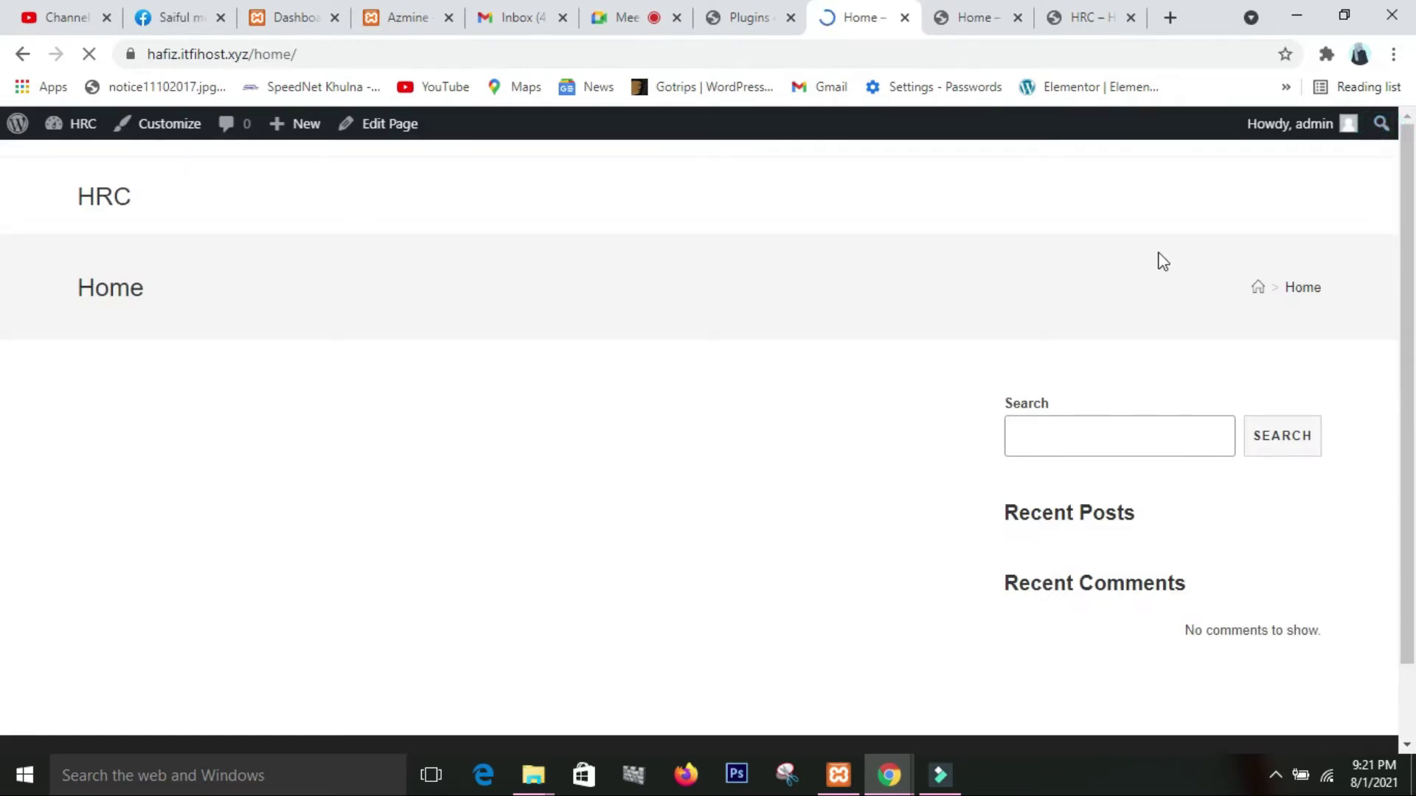
pyautogui.click(957, 28)
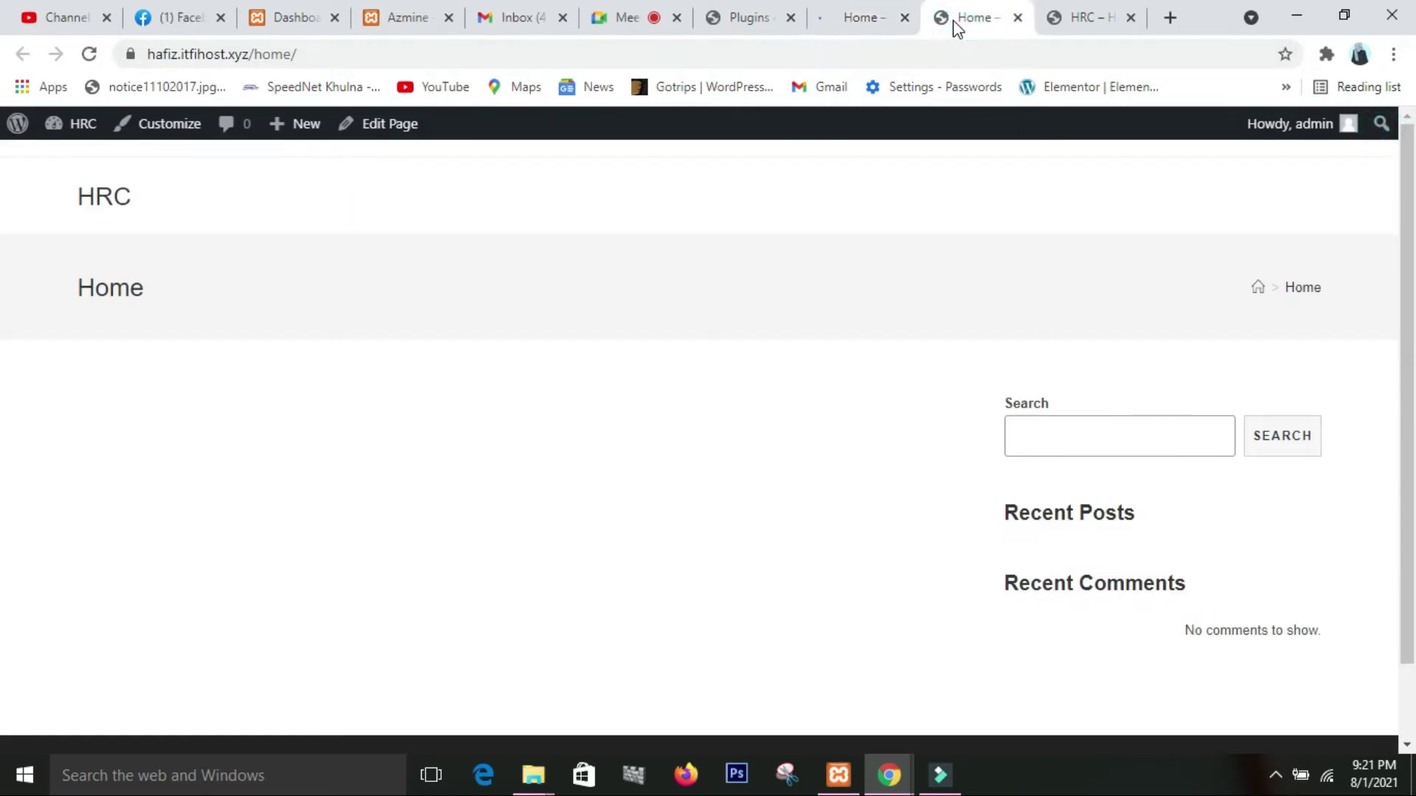
pyautogui.click(869, 27)
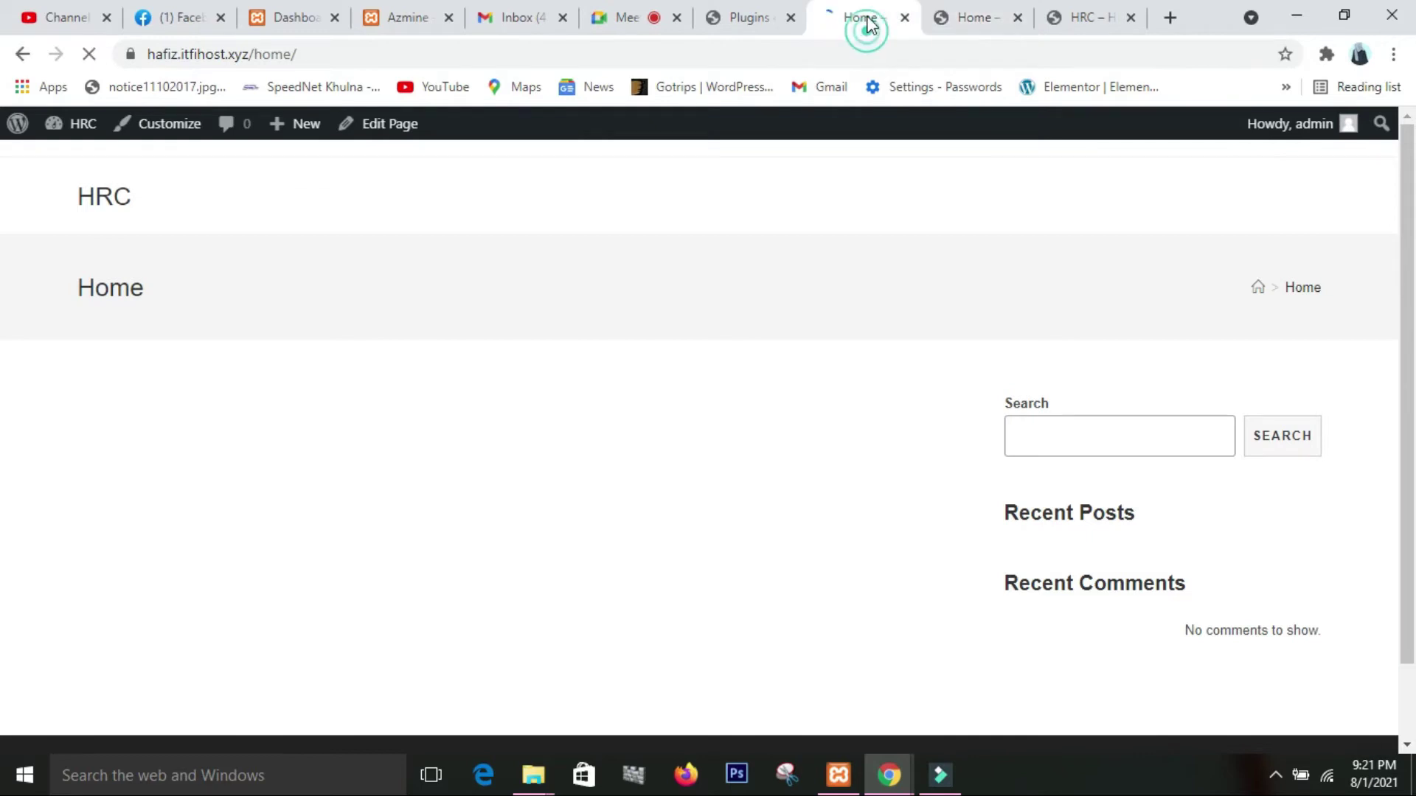
# - Go back from the live page to the editor of the Home page
pyautogui.click(21, 65)
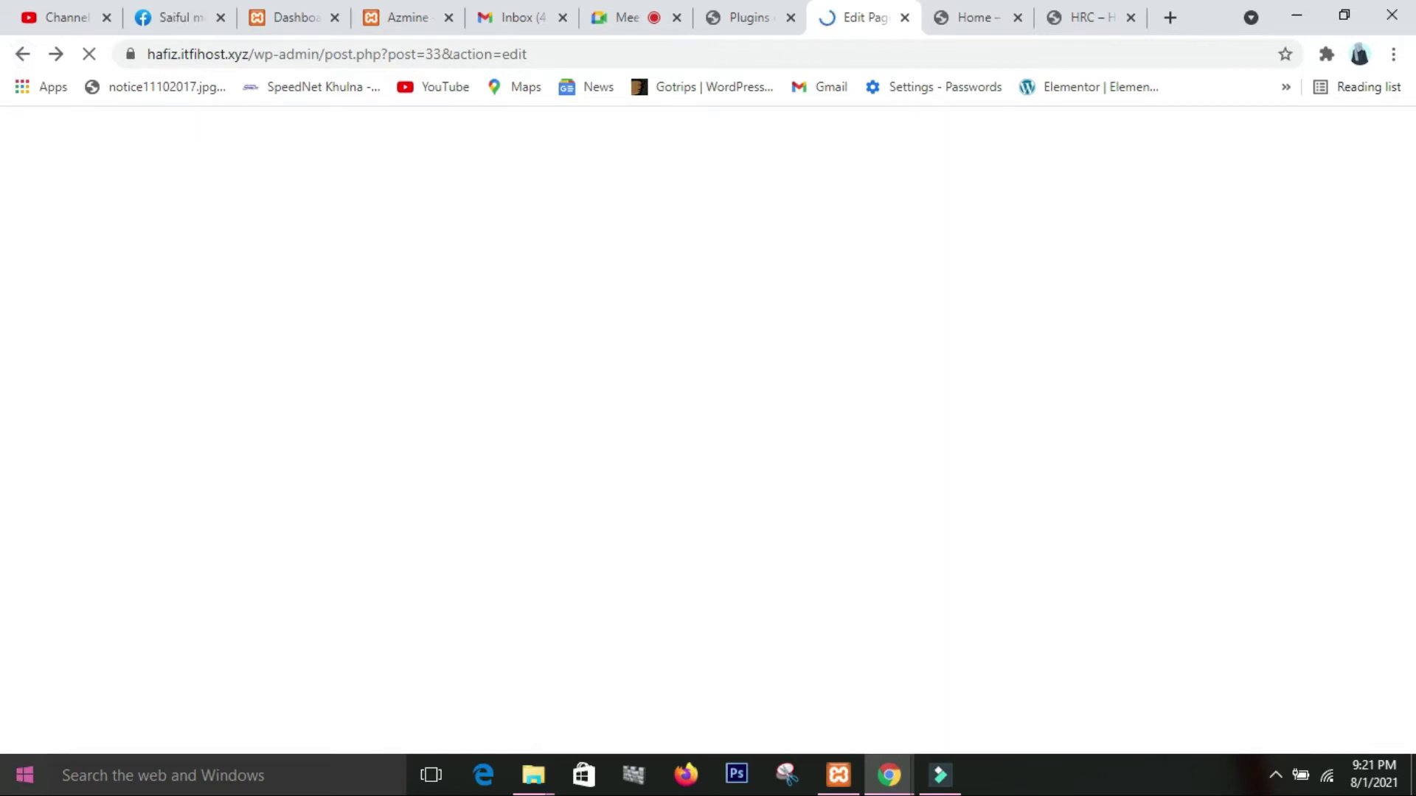
pyautogui.rightClick(25, 775)
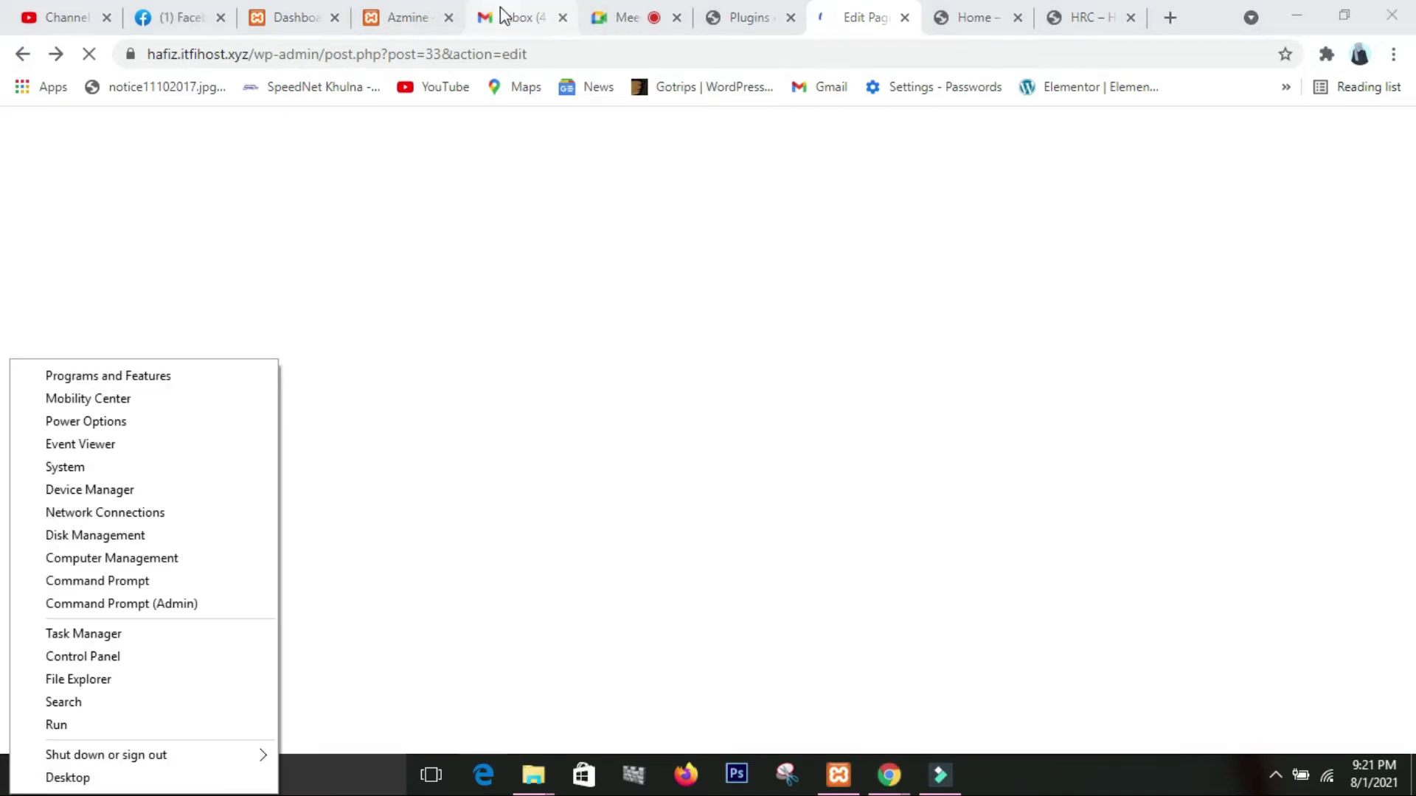
pyautogui.click(783, 450)
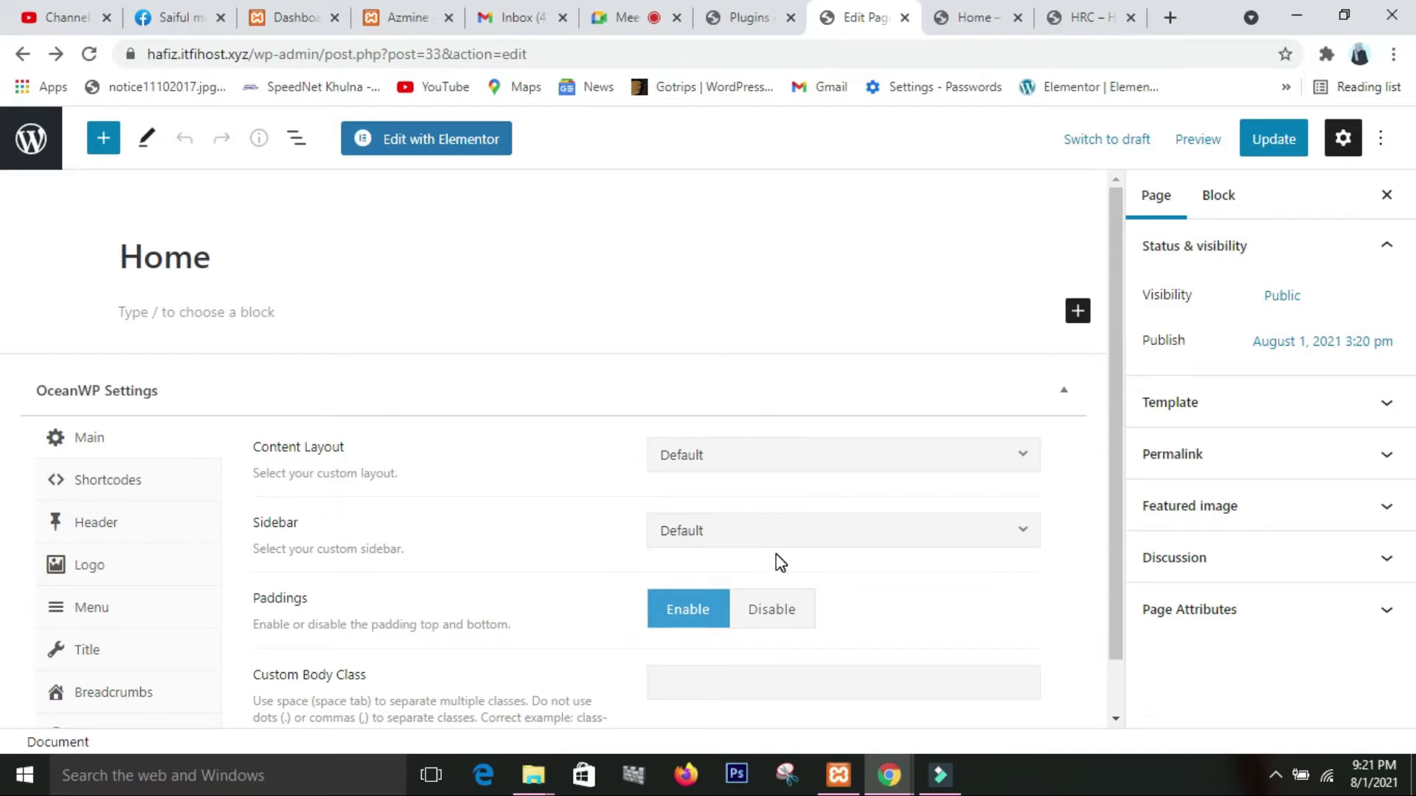
# - Save the Home page with Display Page Title set to Disable in its OceanWP title settings, and reload the live page
pyautogui.click(94, 657)
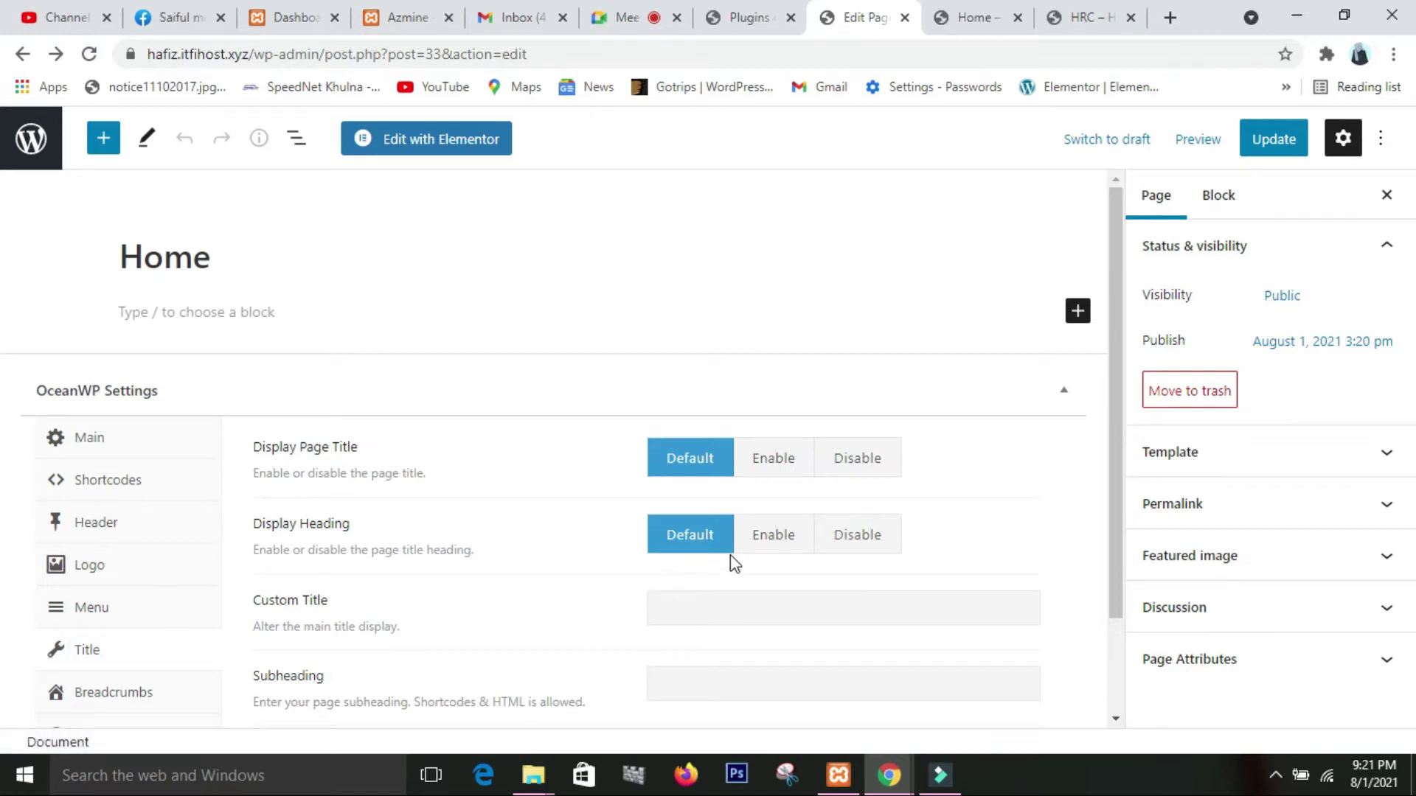
pyautogui.click(872, 464)
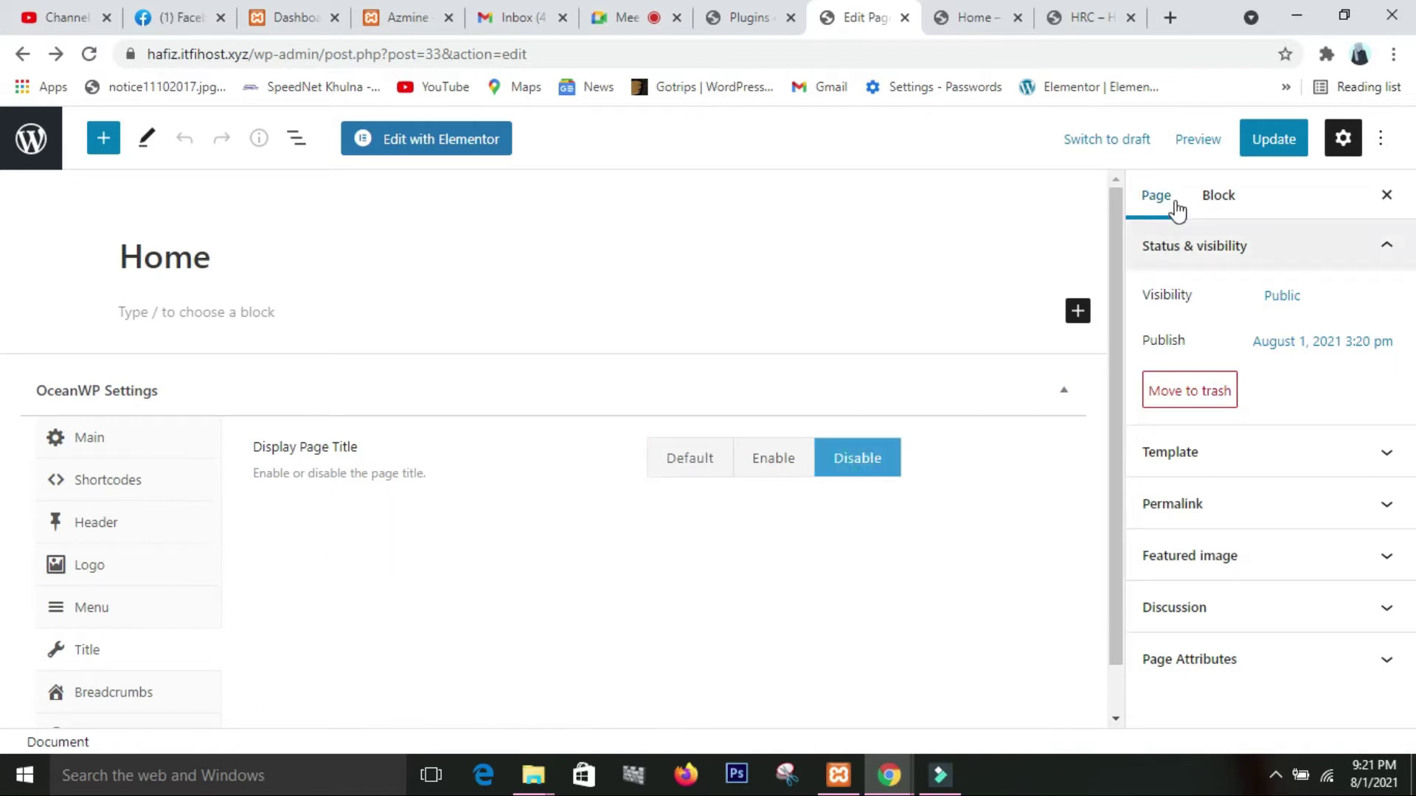
pyautogui.click(1272, 151)
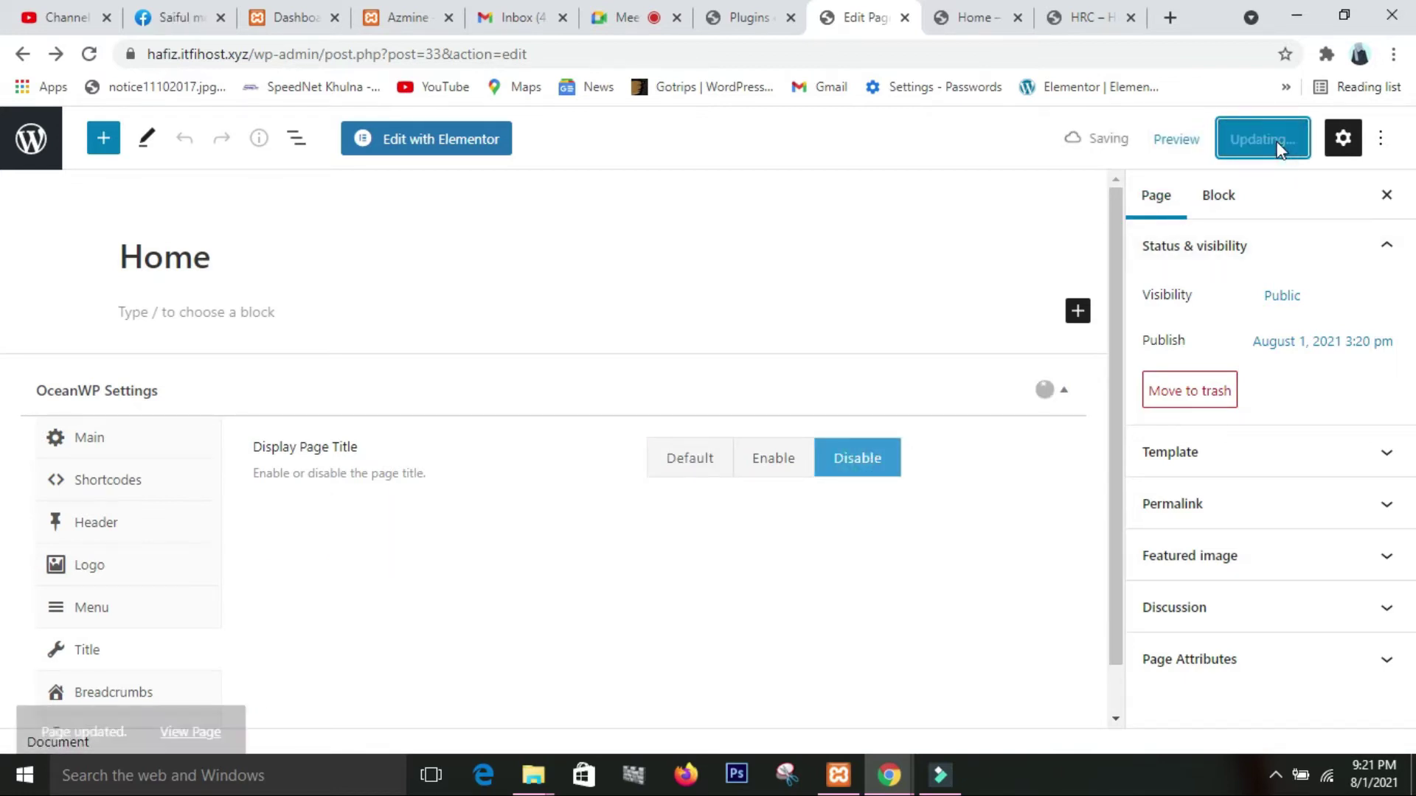
pyautogui.click(974, 20)
pyautogui.click(88, 54)
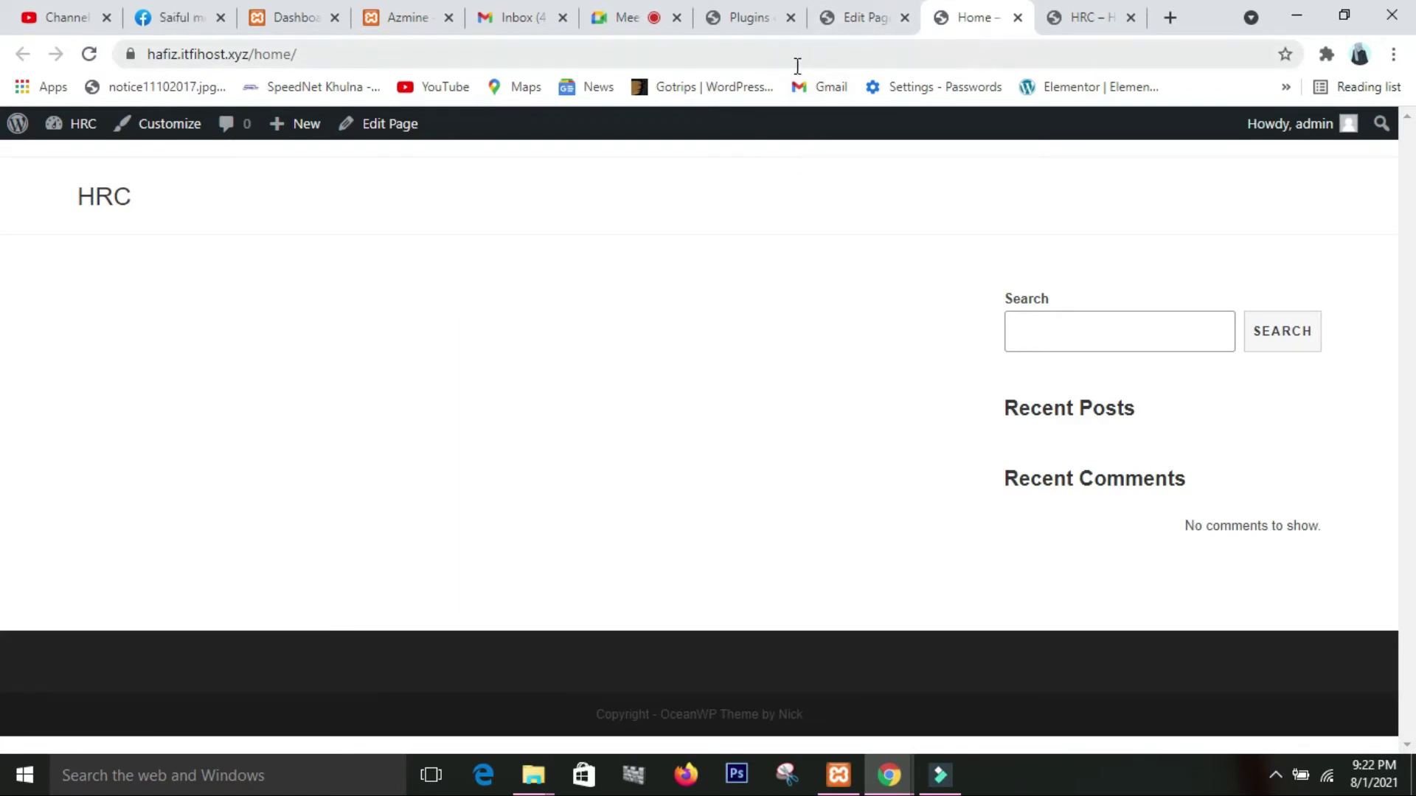
# - Switch to Google Meet, admit the waiting participant to the call, and return to the live Home page
pyautogui.click(640, 23)
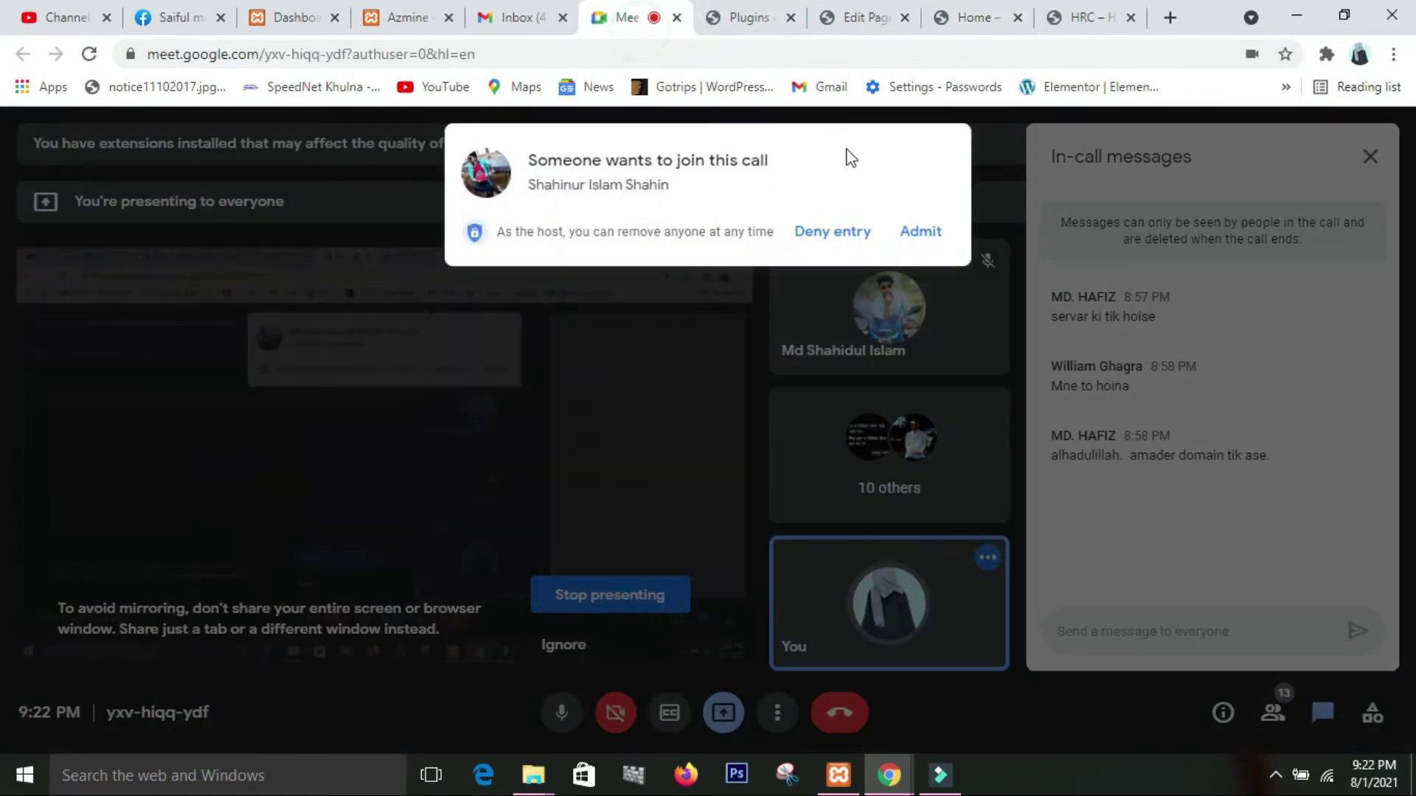
pyautogui.click(931, 235)
pyautogui.click(972, 22)
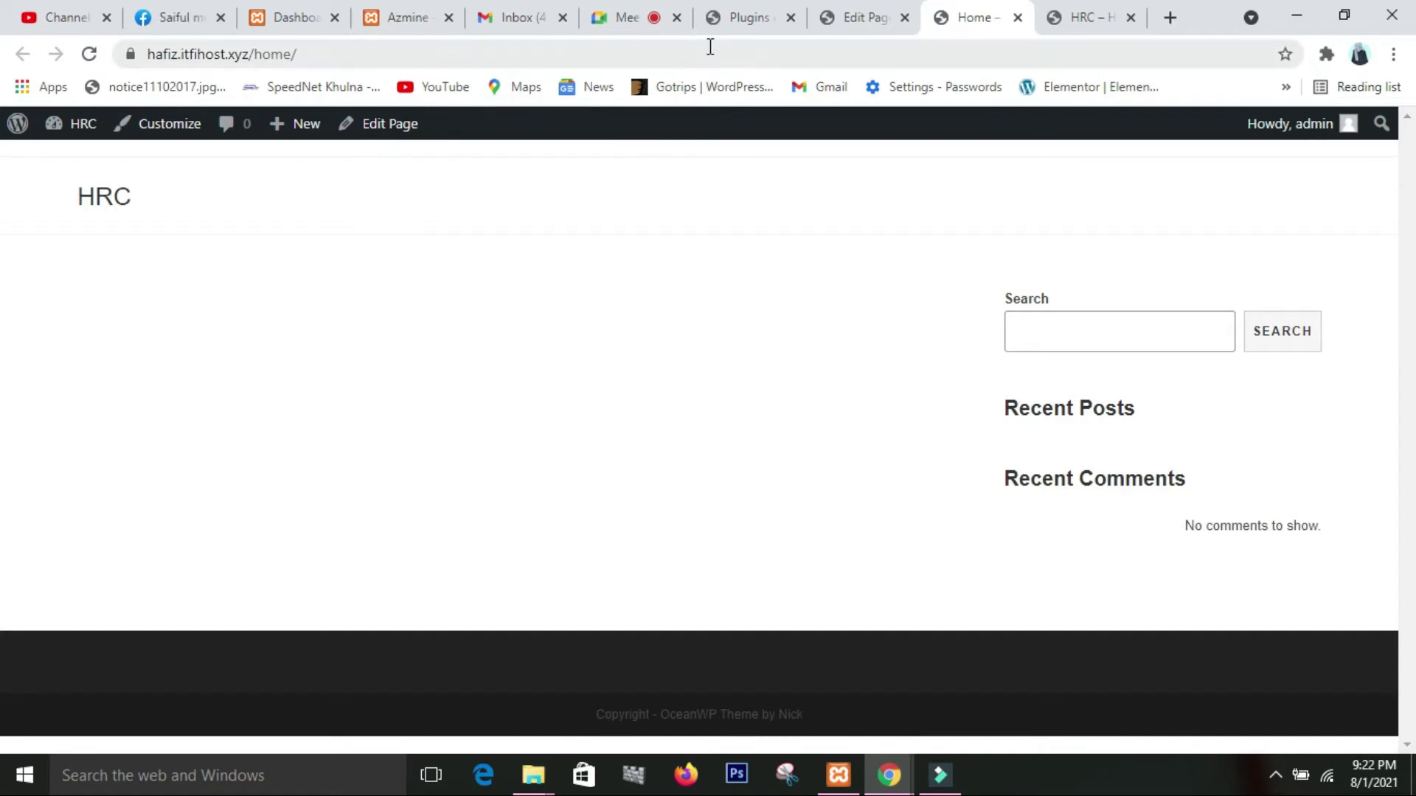
# - Search Google for escrowbird in a new tab, open the EscrowBird site and look through its home page layout
pyautogui.click(1169, 16)
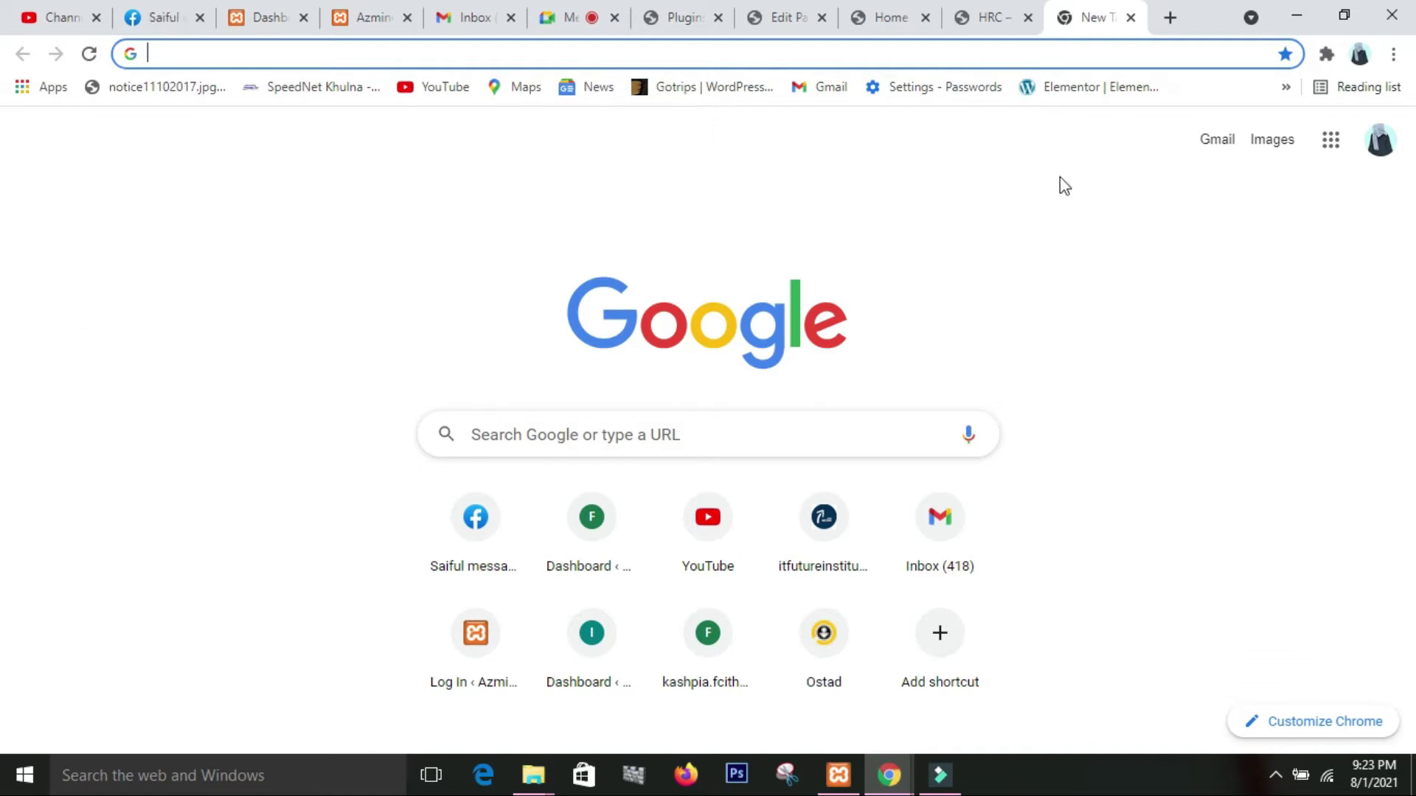
pyautogui.click(1169, 17)
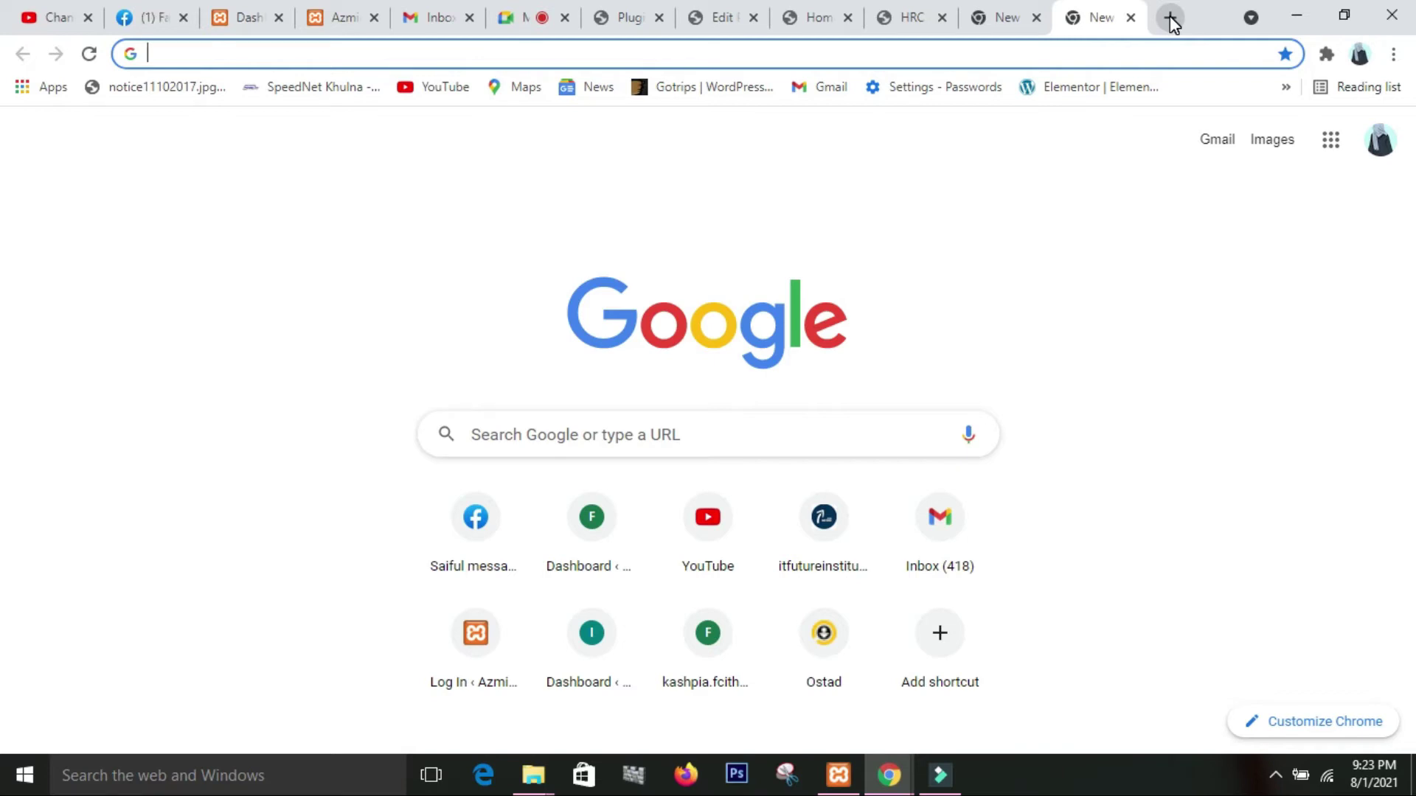
pyautogui.write('escrowbird')
pyautogui.press('Return')
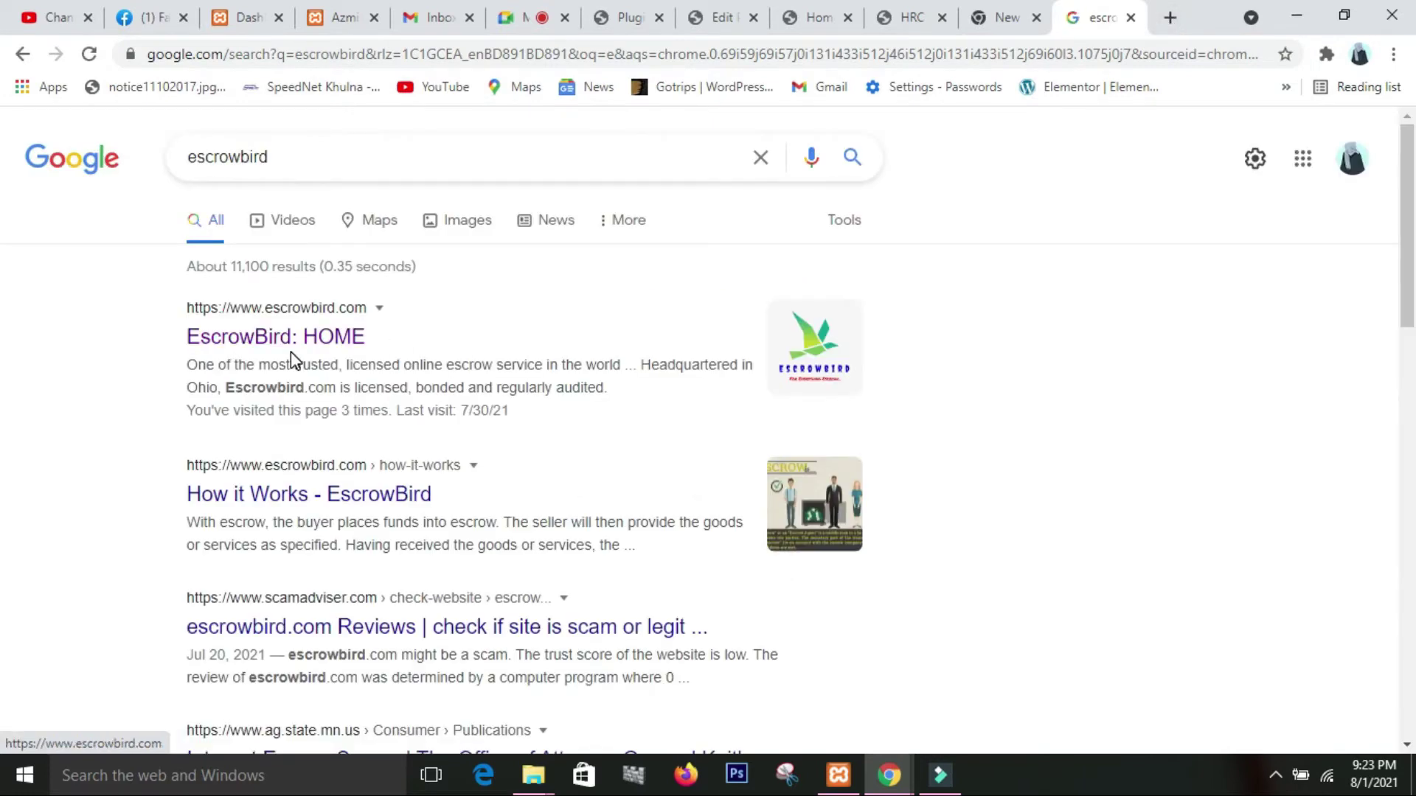
pyautogui.click(288, 343)
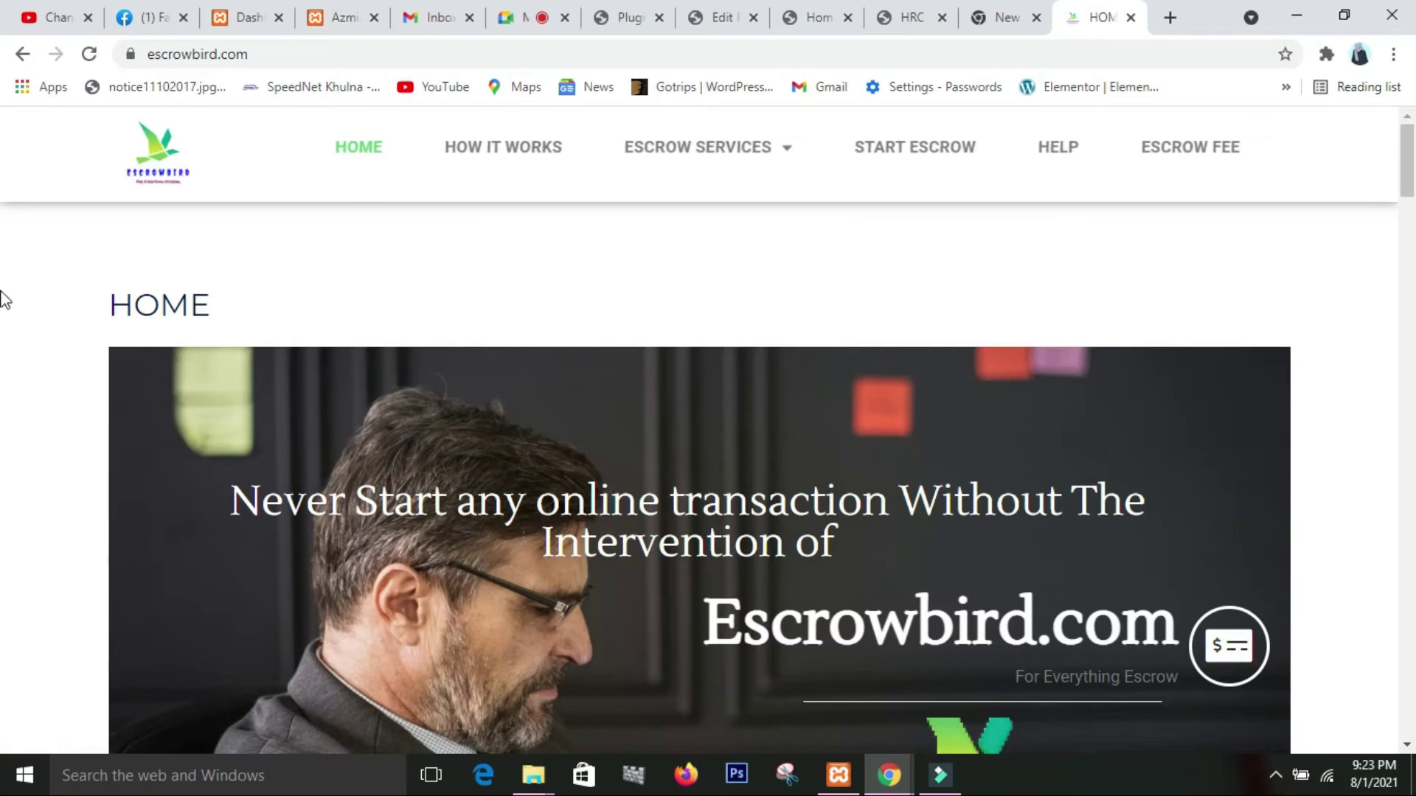
pyautogui.scroll(-20, 4, 176)
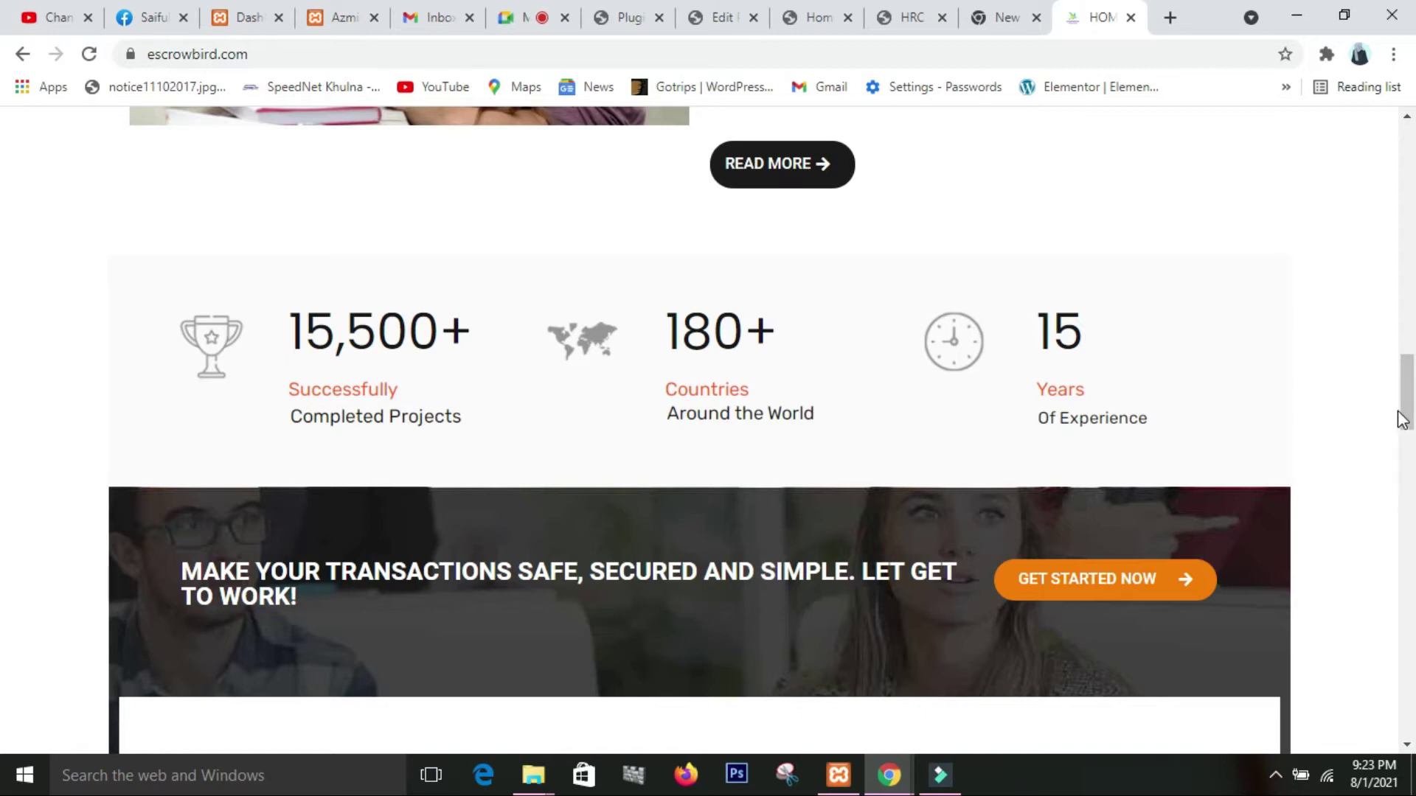
pyautogui.moveTo(1406, 386); pyautogui.dragTo(1339, 173)
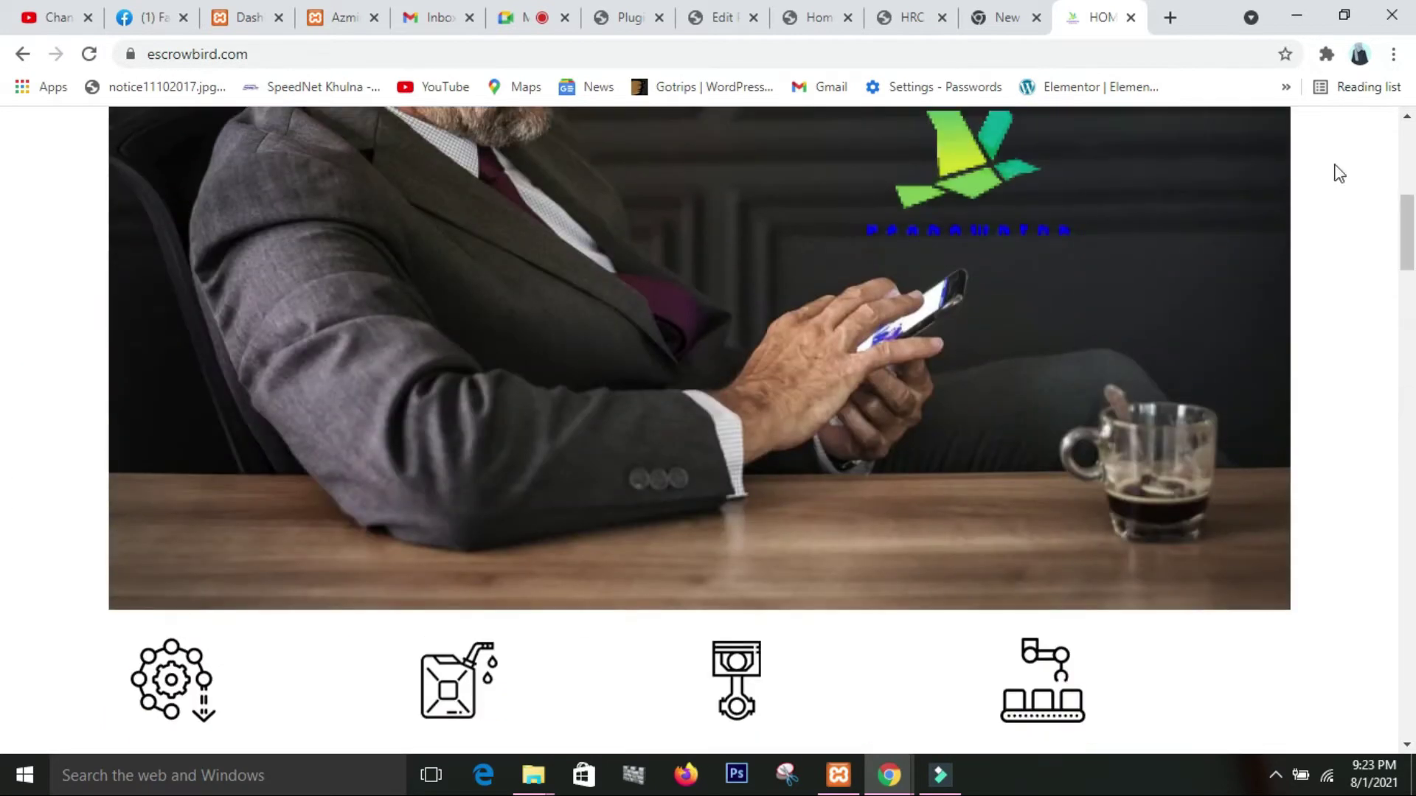
# - Load itfutureinstitute.com in a new tab as another example beside the EscrowBird site, and go back to the live Home page
pyautogui.click(1169, 17)
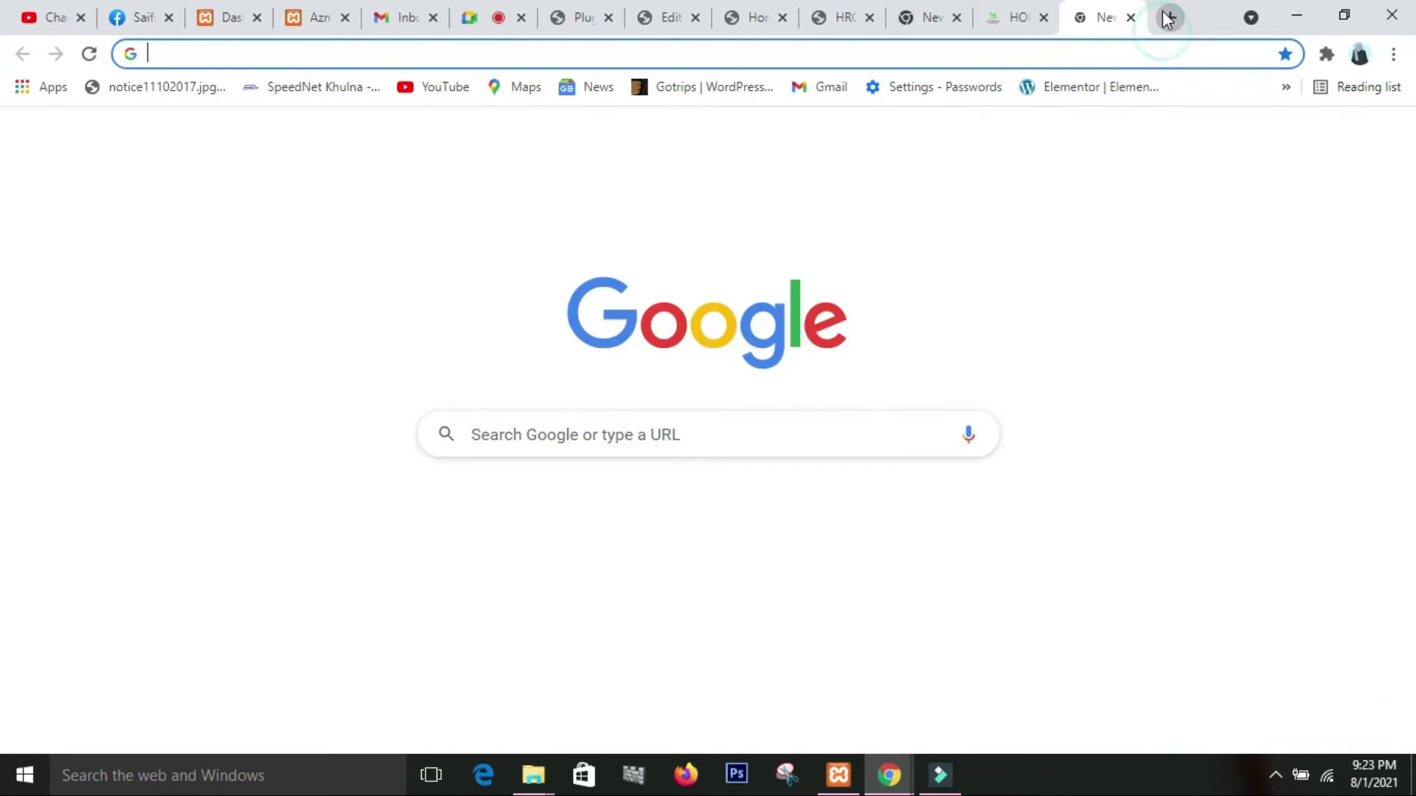
pyautogui.write('itfutureinstitute.com')
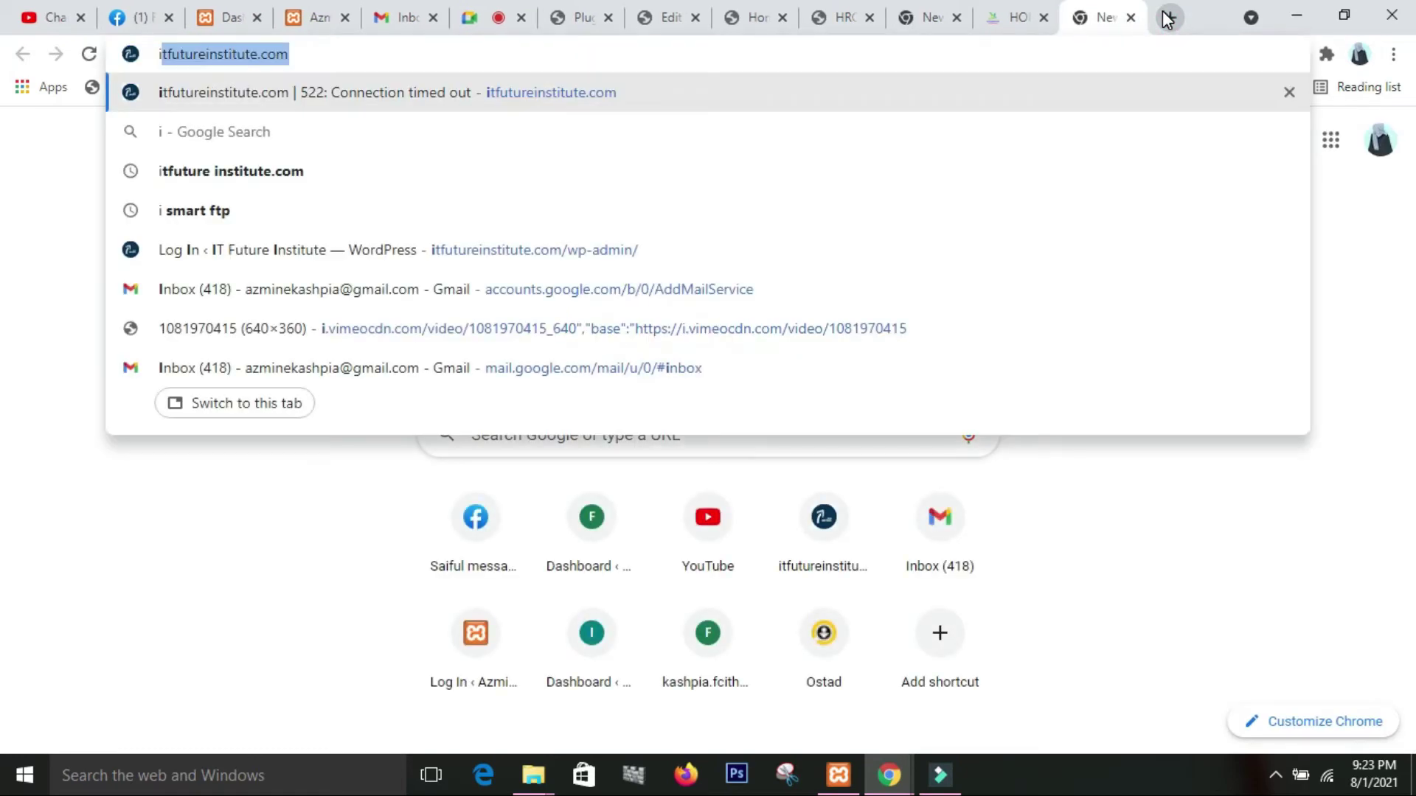
pyautogui.press('Return')
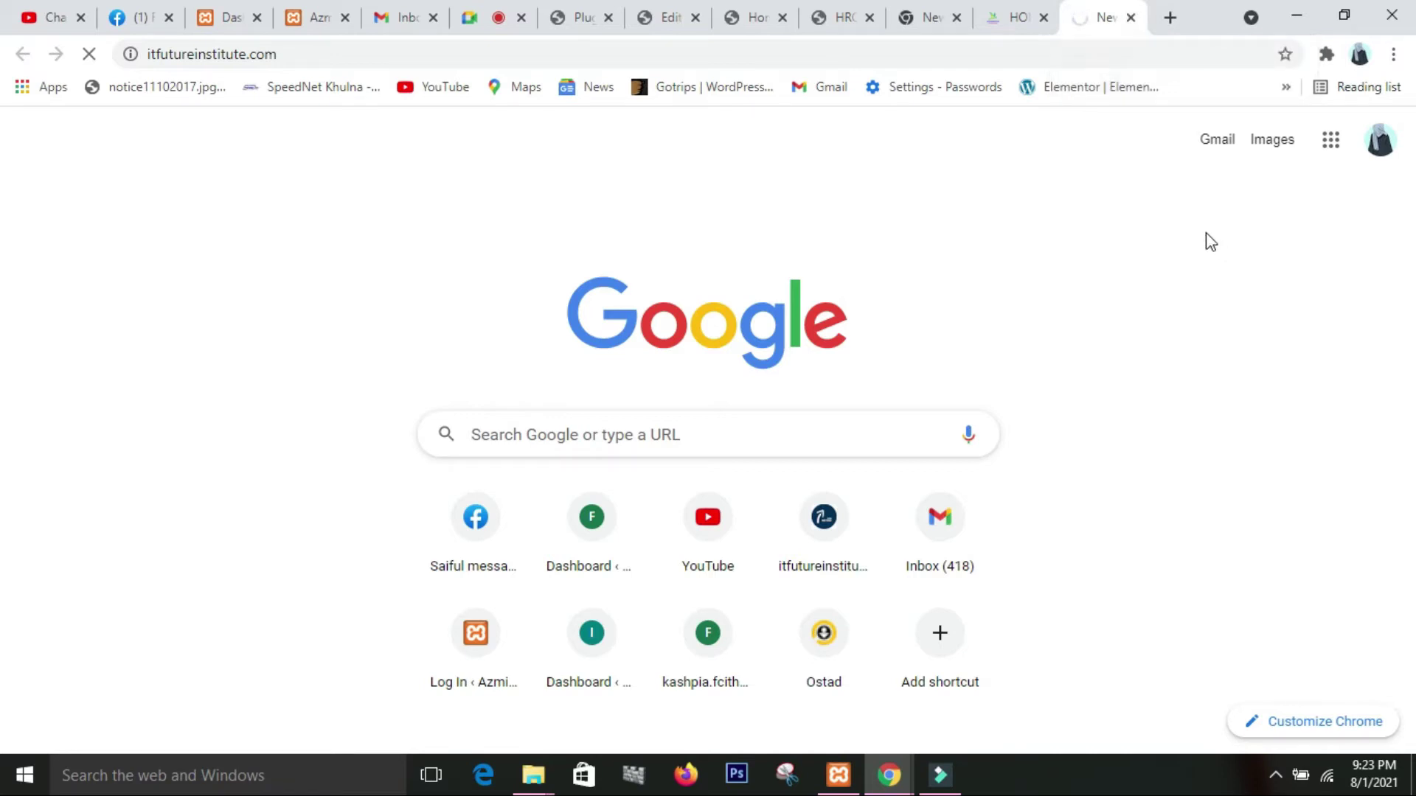
pyautogui.click(1015, 22)
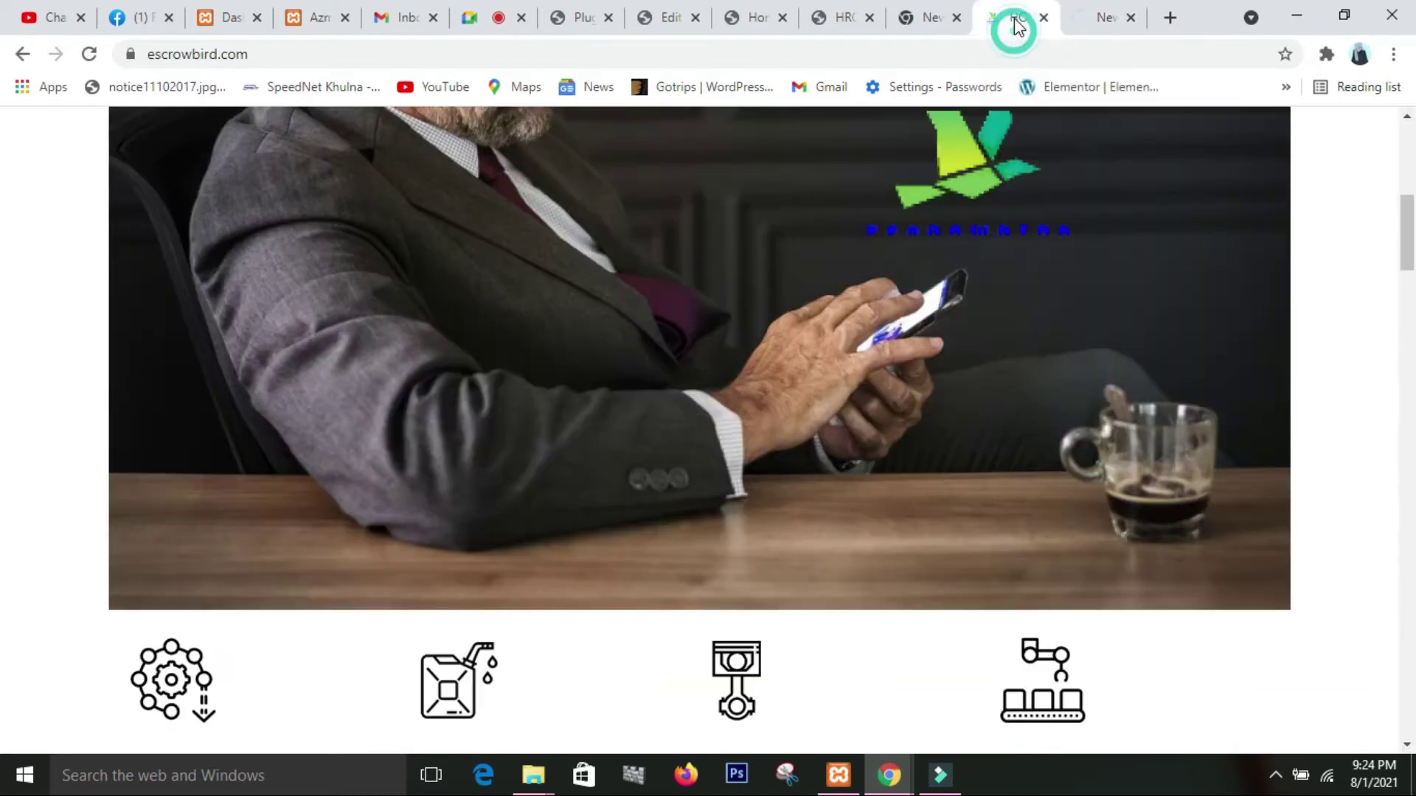
pyautogui.click(1099, 24)
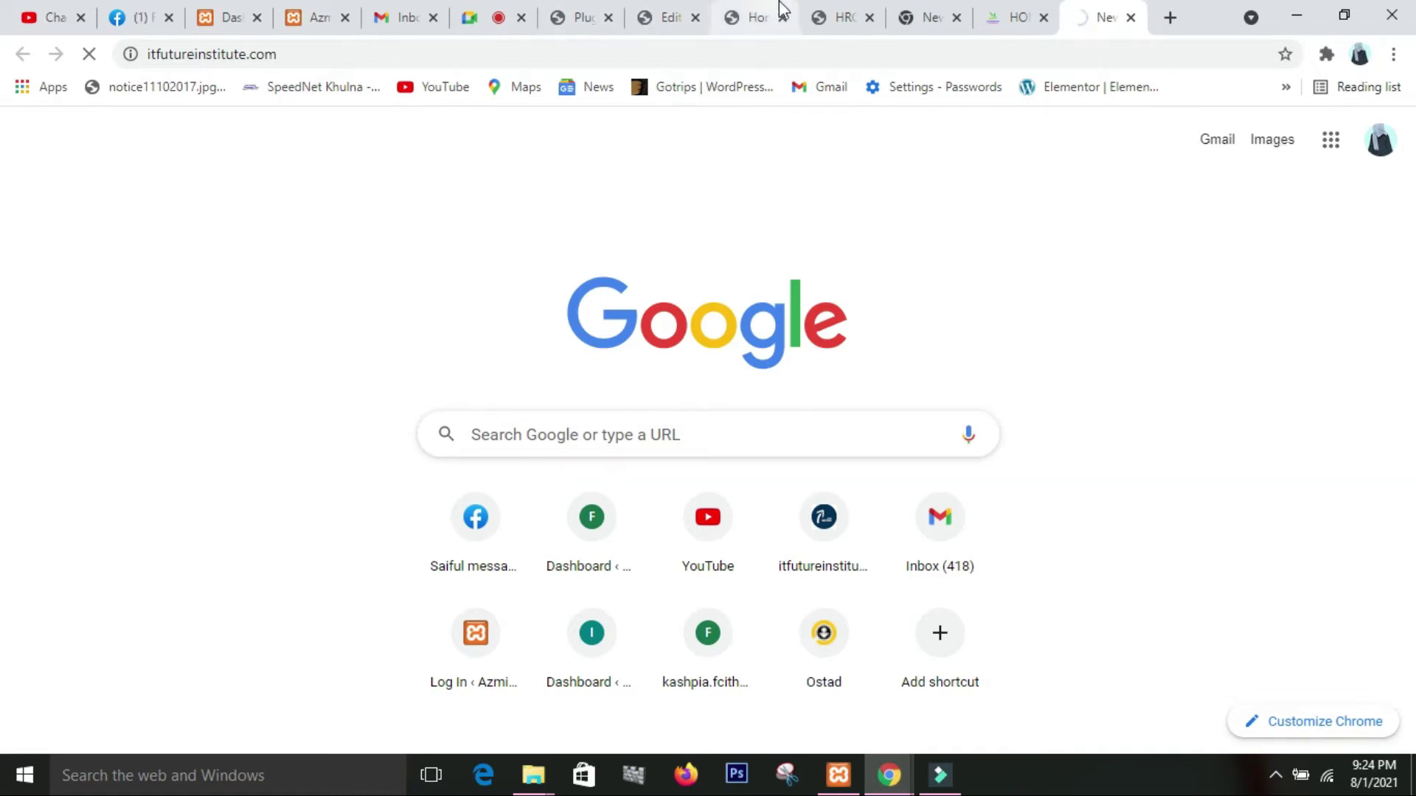
pyautogui.click(923, 17)
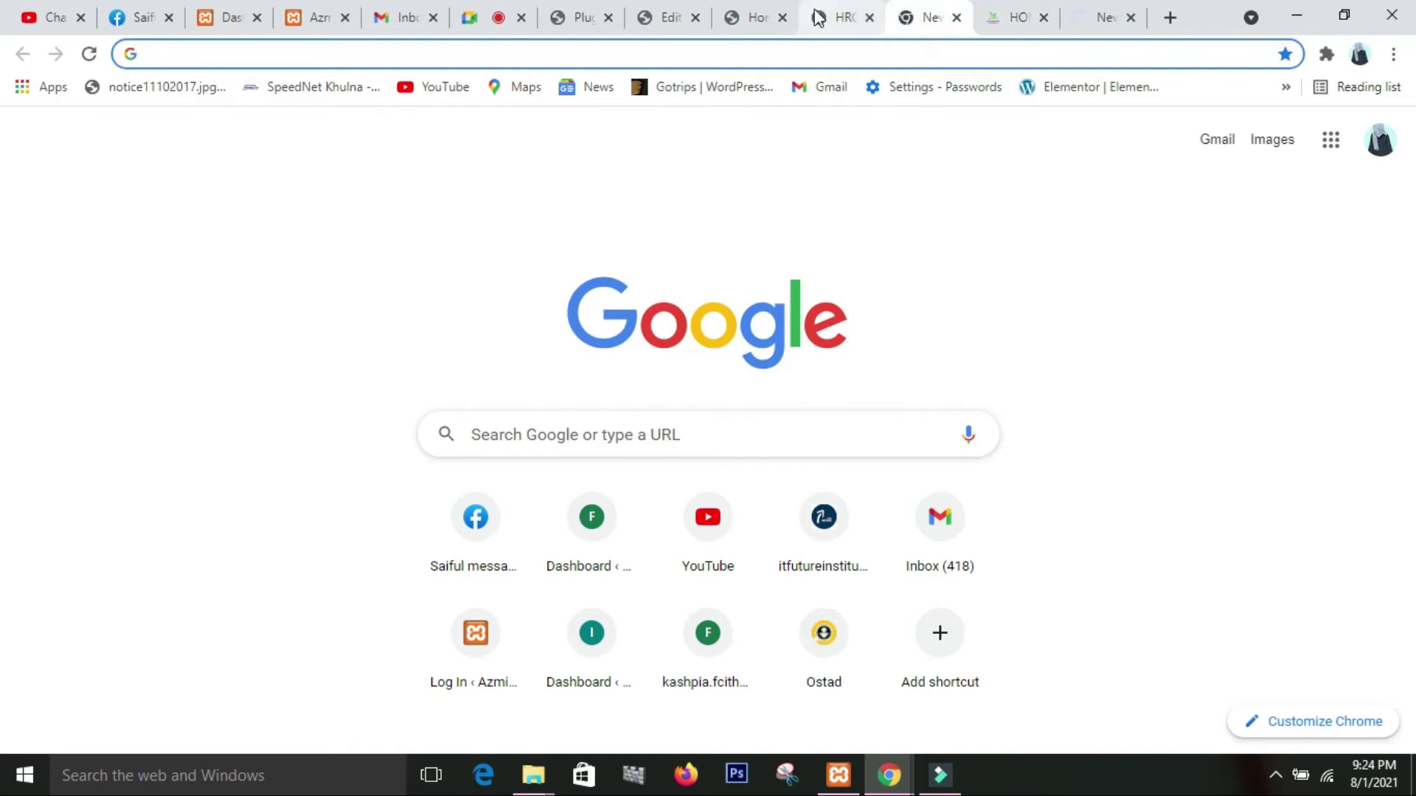
pyautogui.click(842, 18)
pyautogui.click(746, 20)
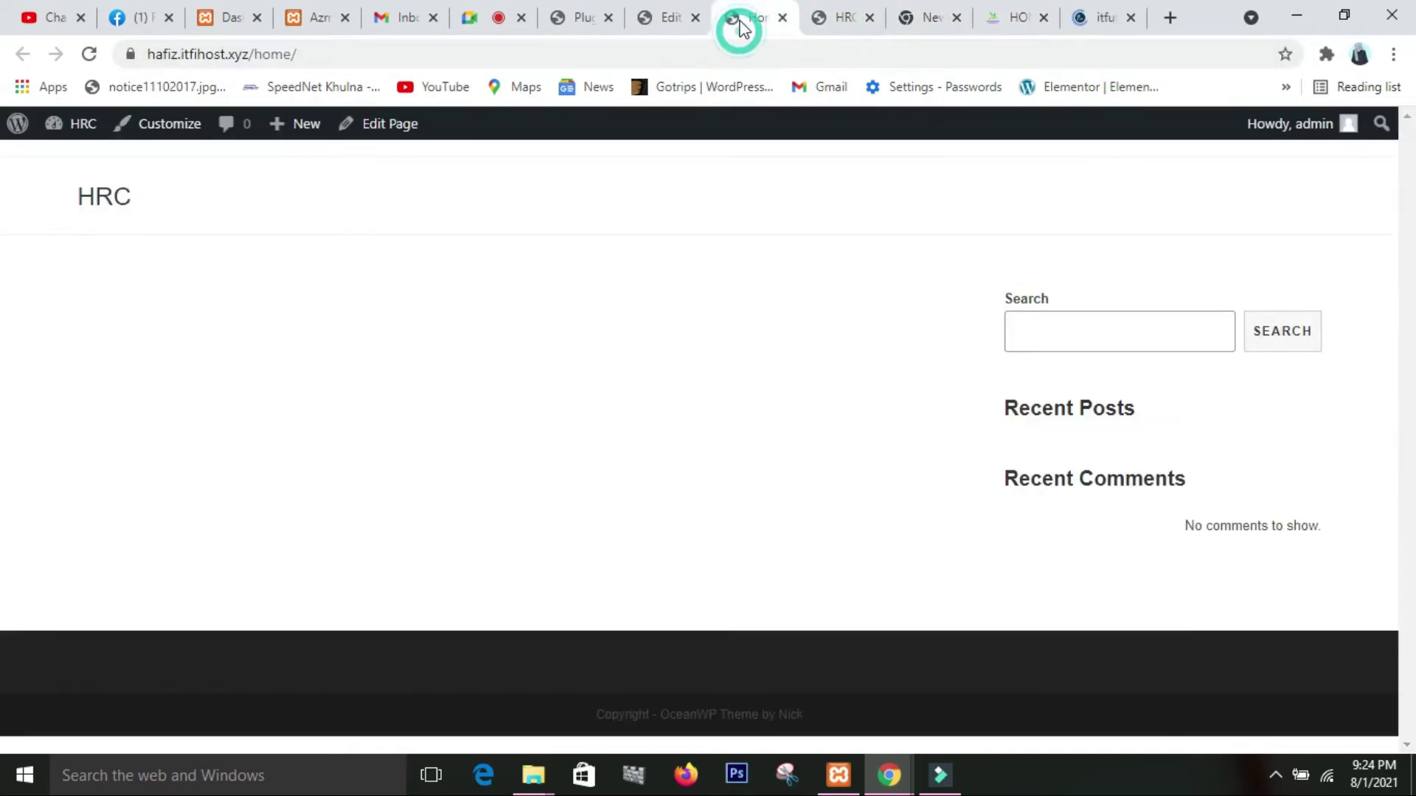
# - Set the Home page's Content Layout to 100% Full Width in the main OceanWP settings and update the page
pyautogui.click(668, 21)
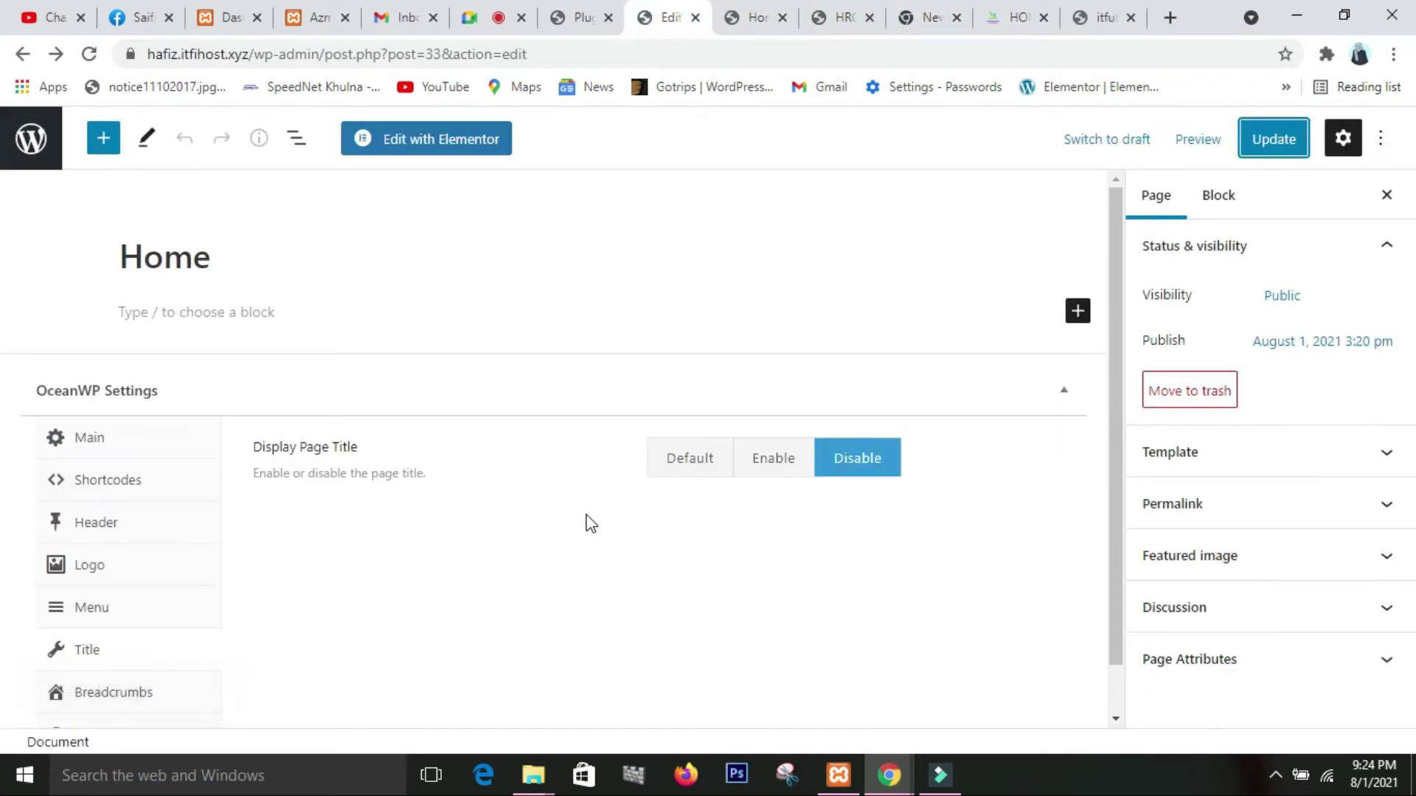
pyautogui.click(130, 446)
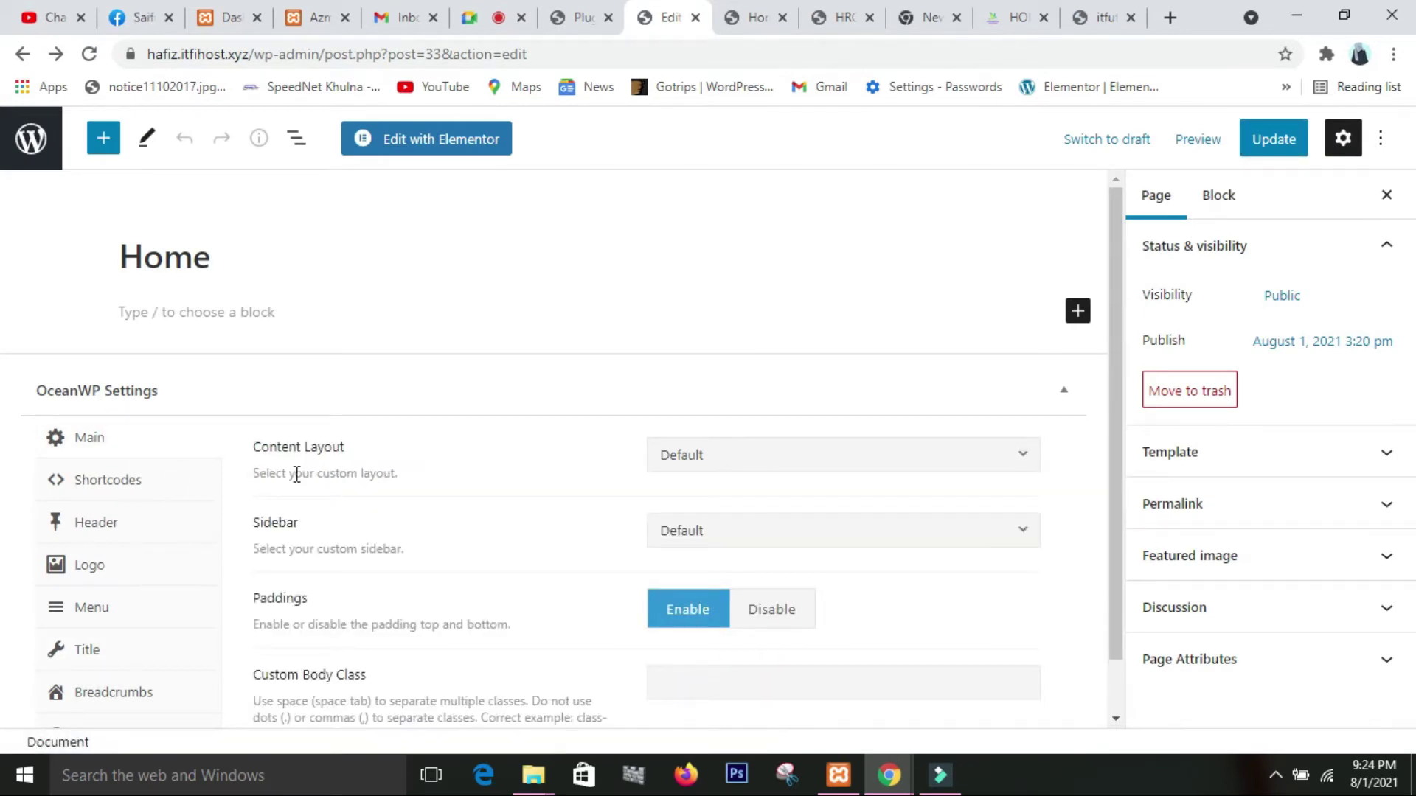
pyautogui.click(1020, 457)
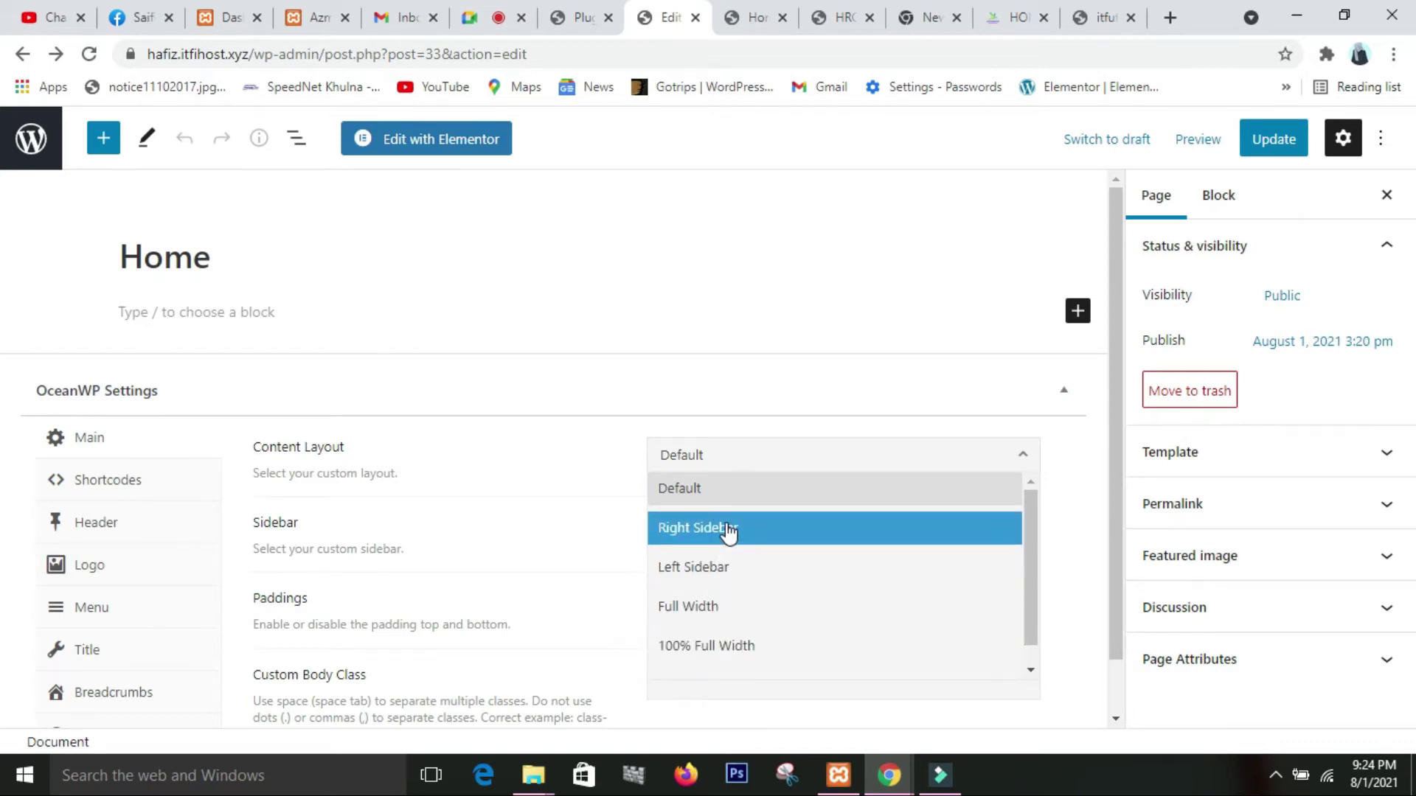
pyautogui.click(758, 18)
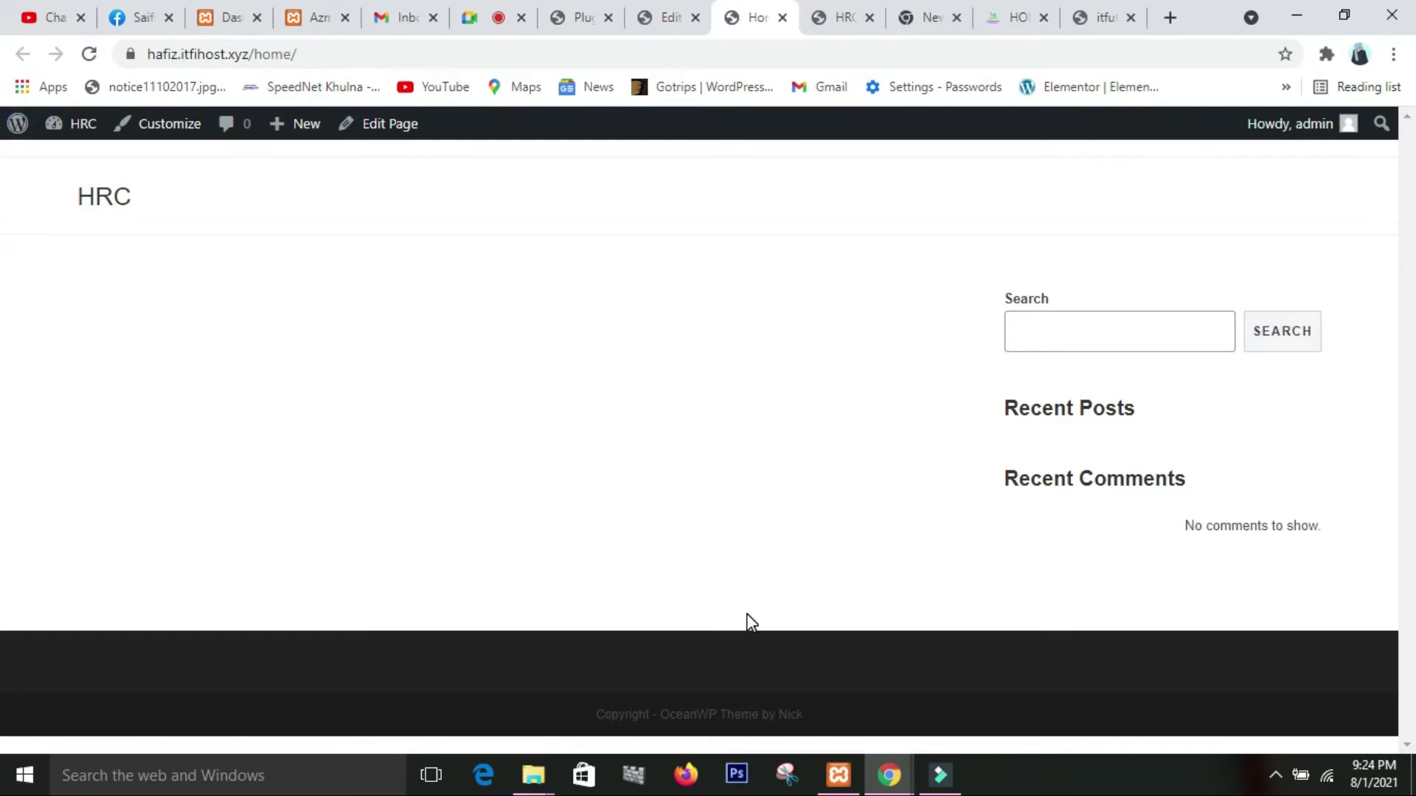
pyautogui.click(668, 16)
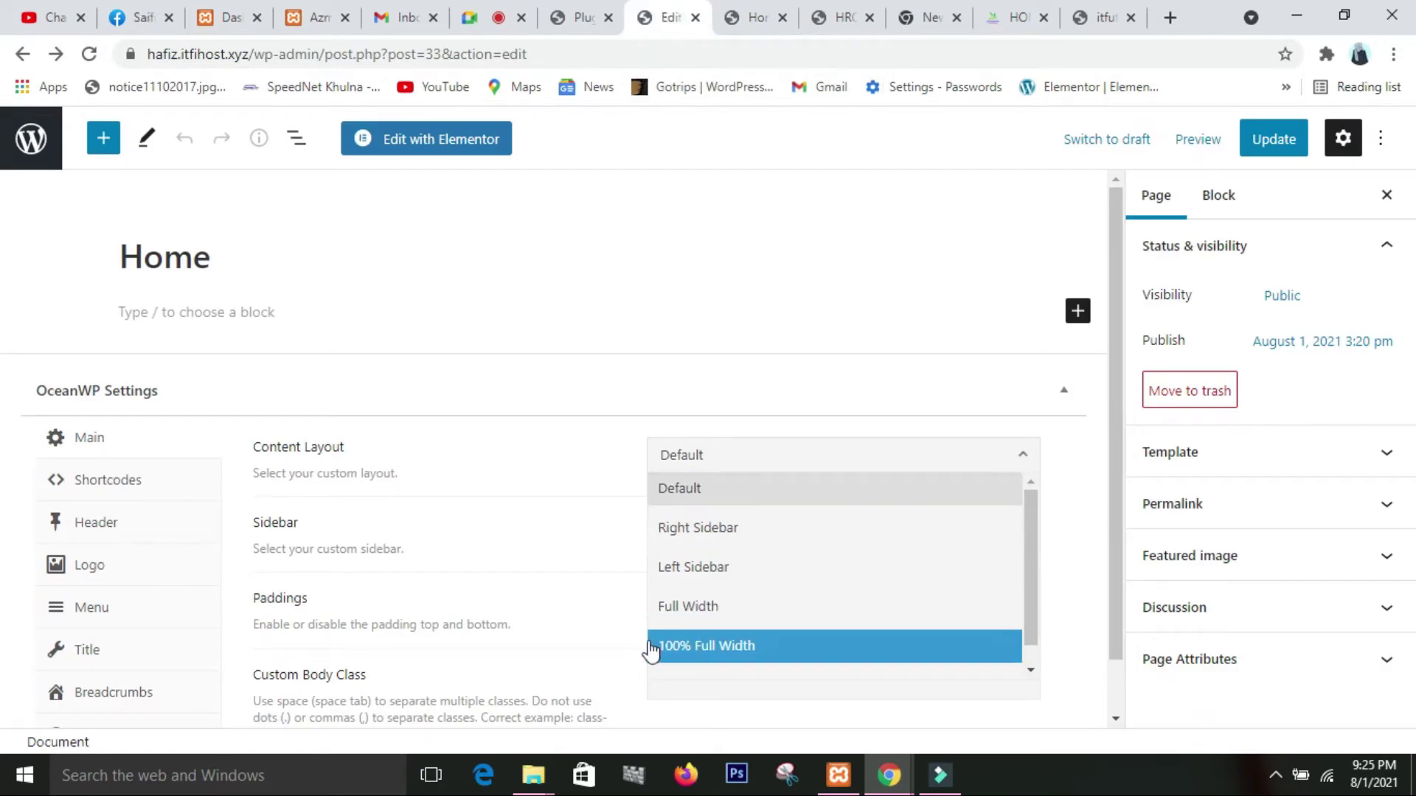
pyautogui.click(679, 653)
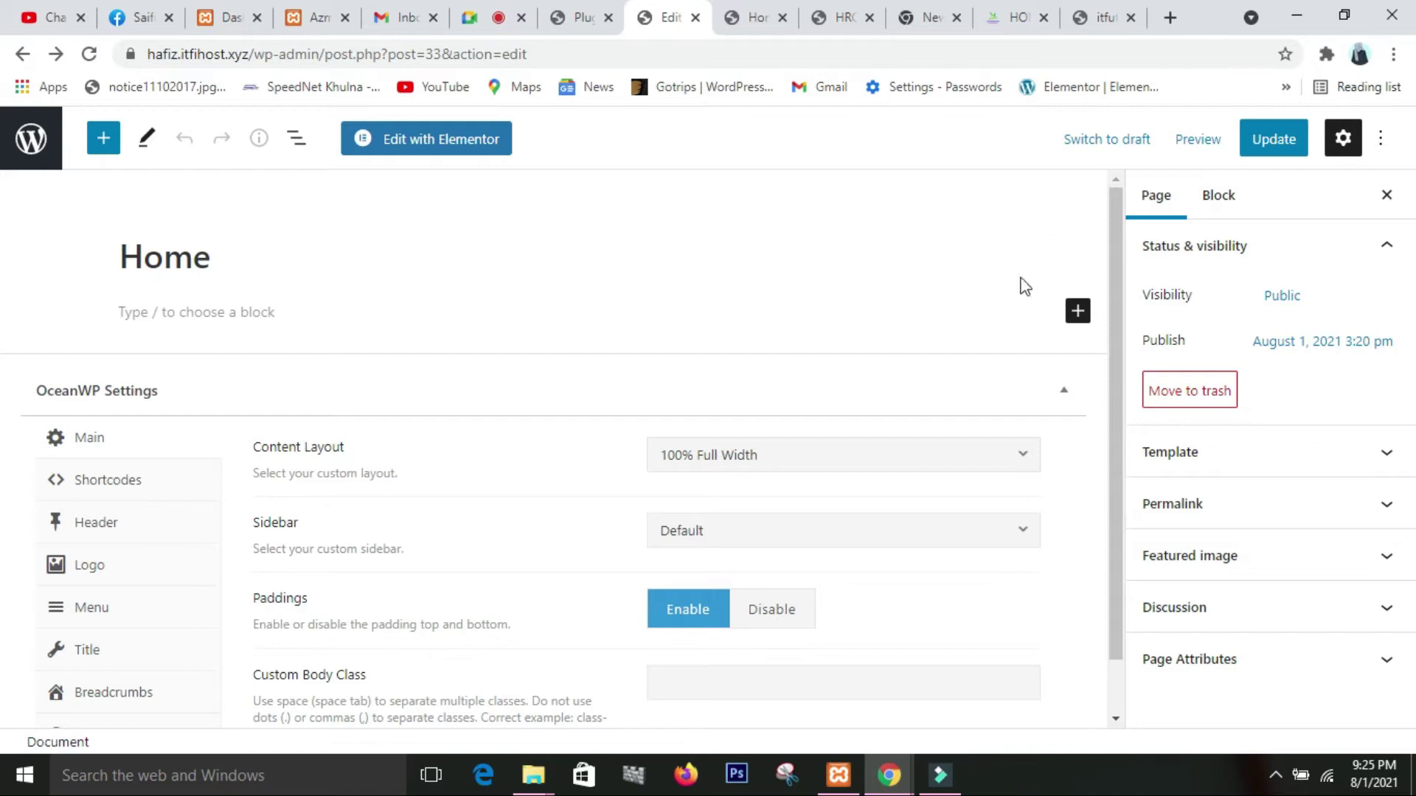
pyautogui.click(1268, 144)
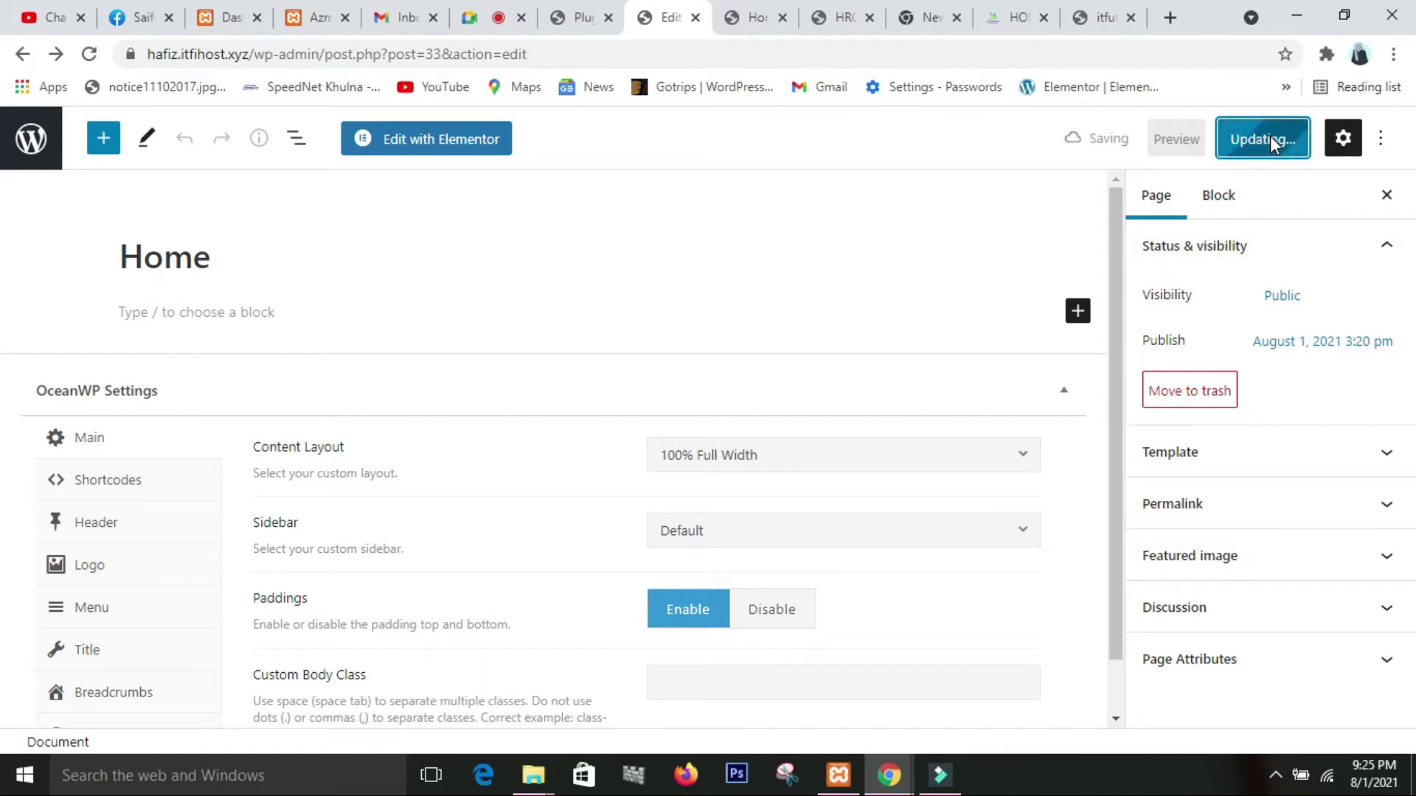
# - Admit the next waiting participant to the Google Meet call, and reload the live Home page to check its layout
pyautogui.click(754, 21)
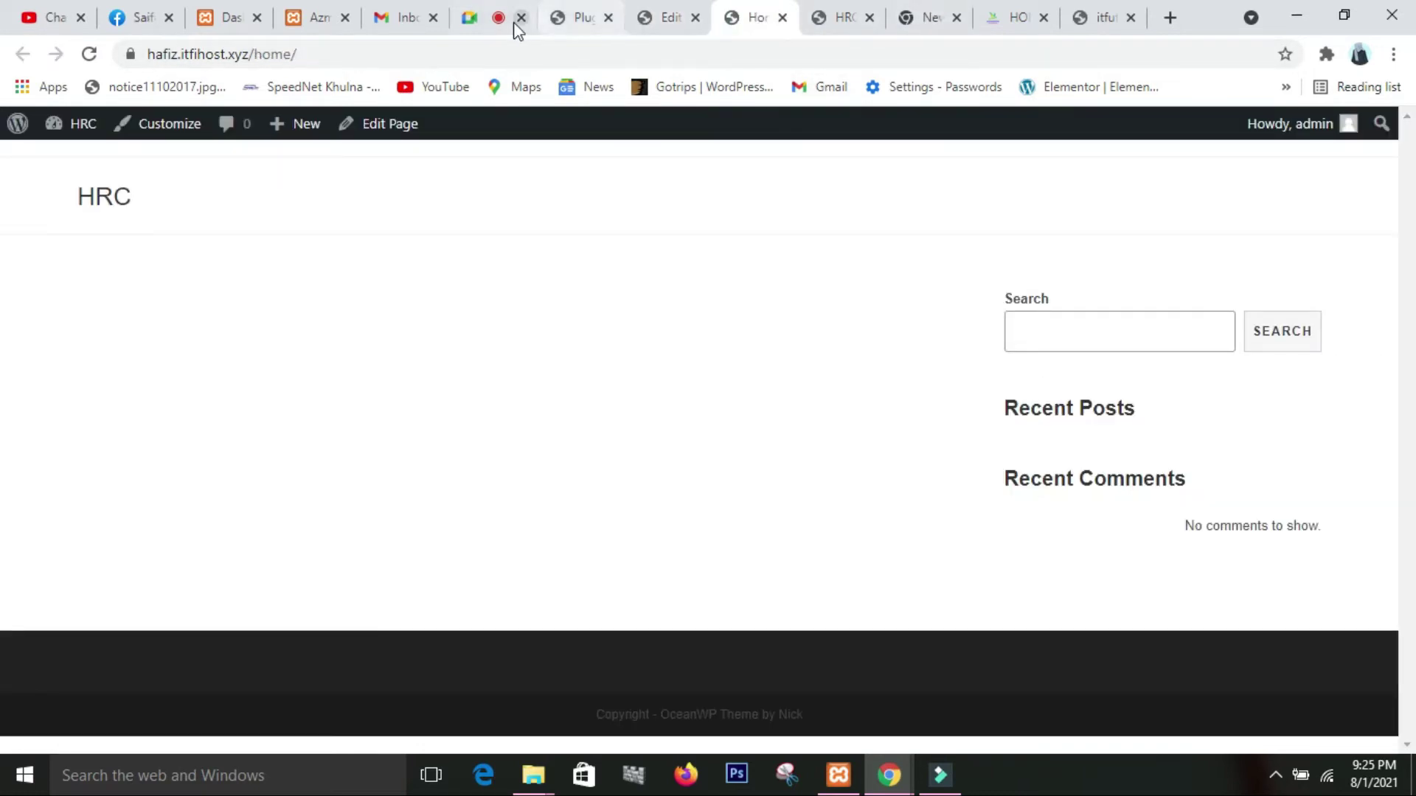
pyautogui.click(472, 20)
pyautogui.click(944, 231)
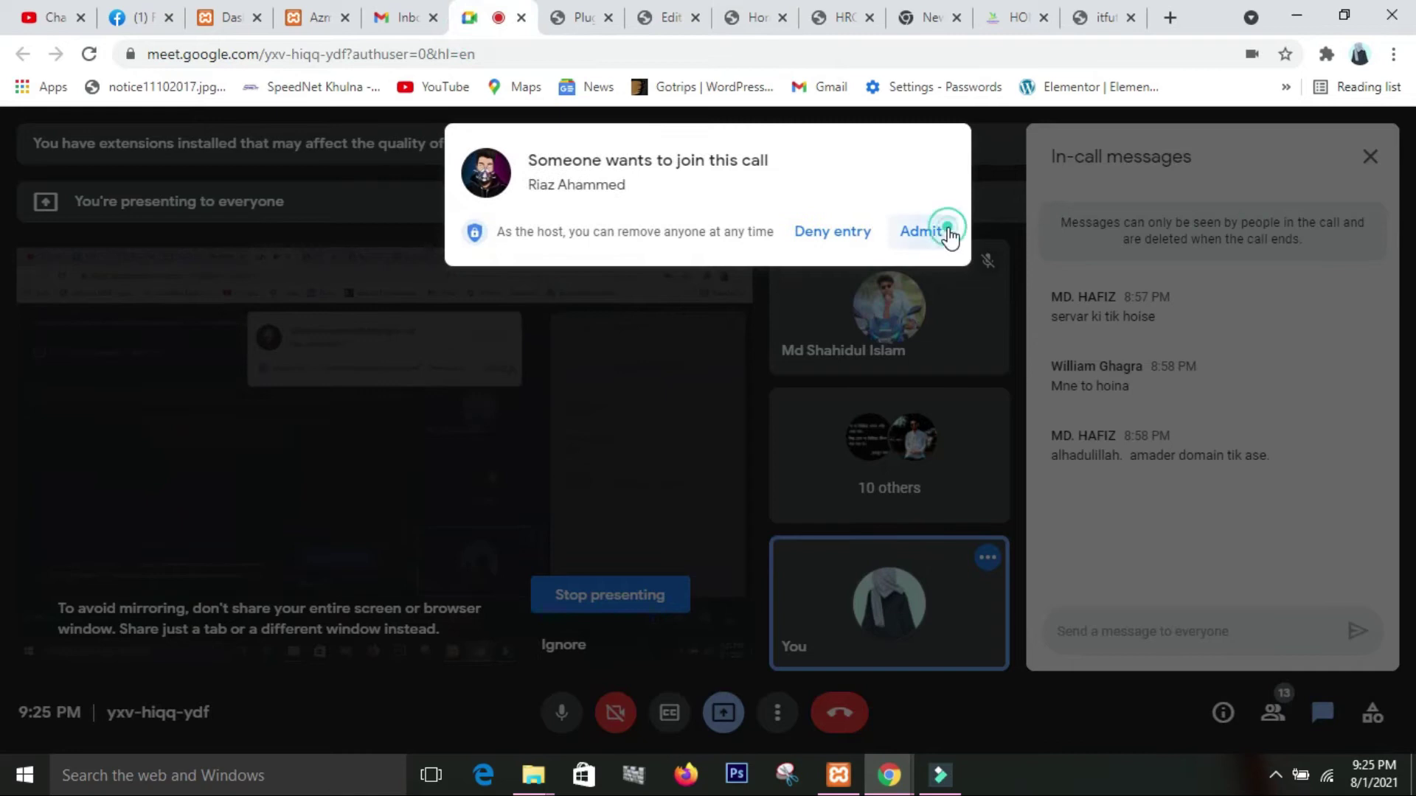
pyautogui.click(753, 21)
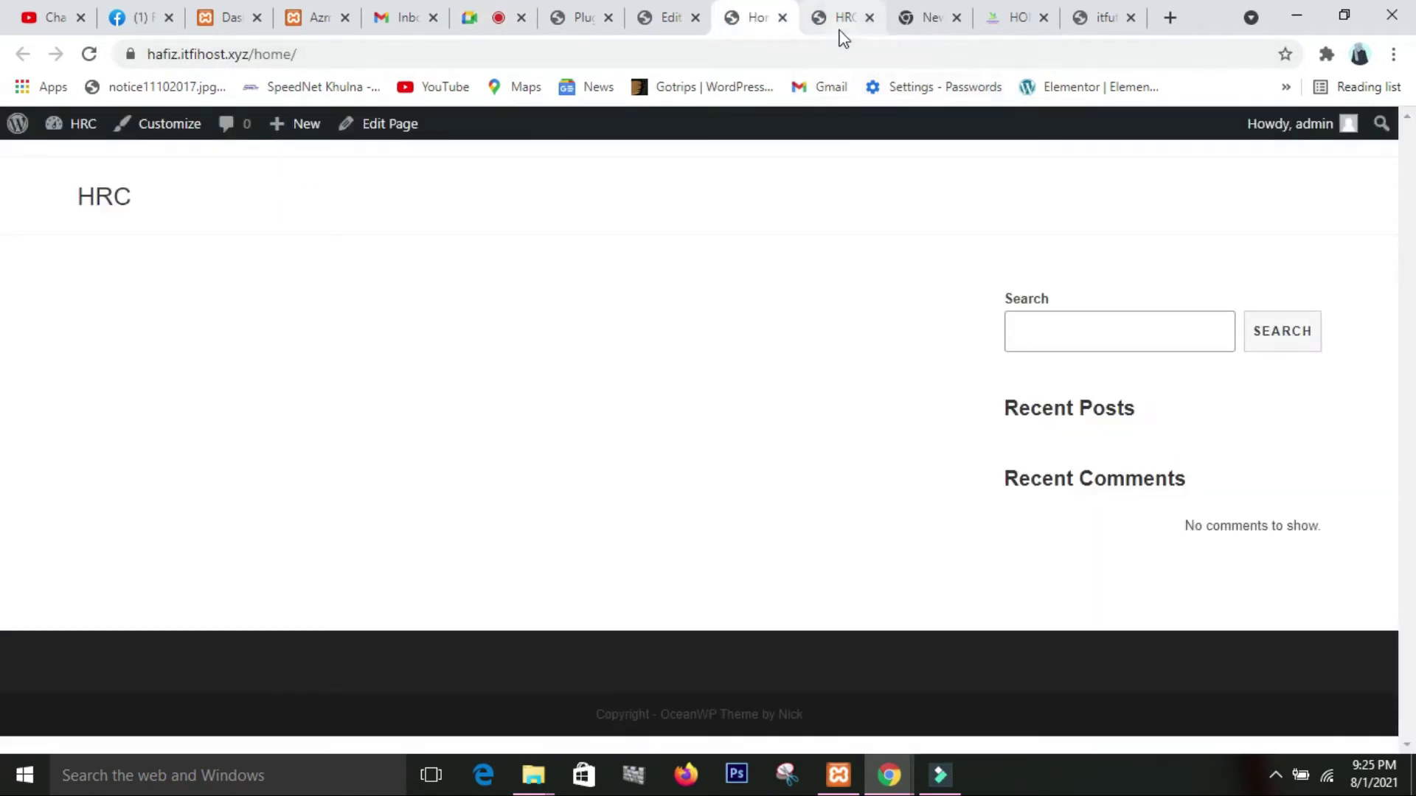
pyautogui.click(87, 54)
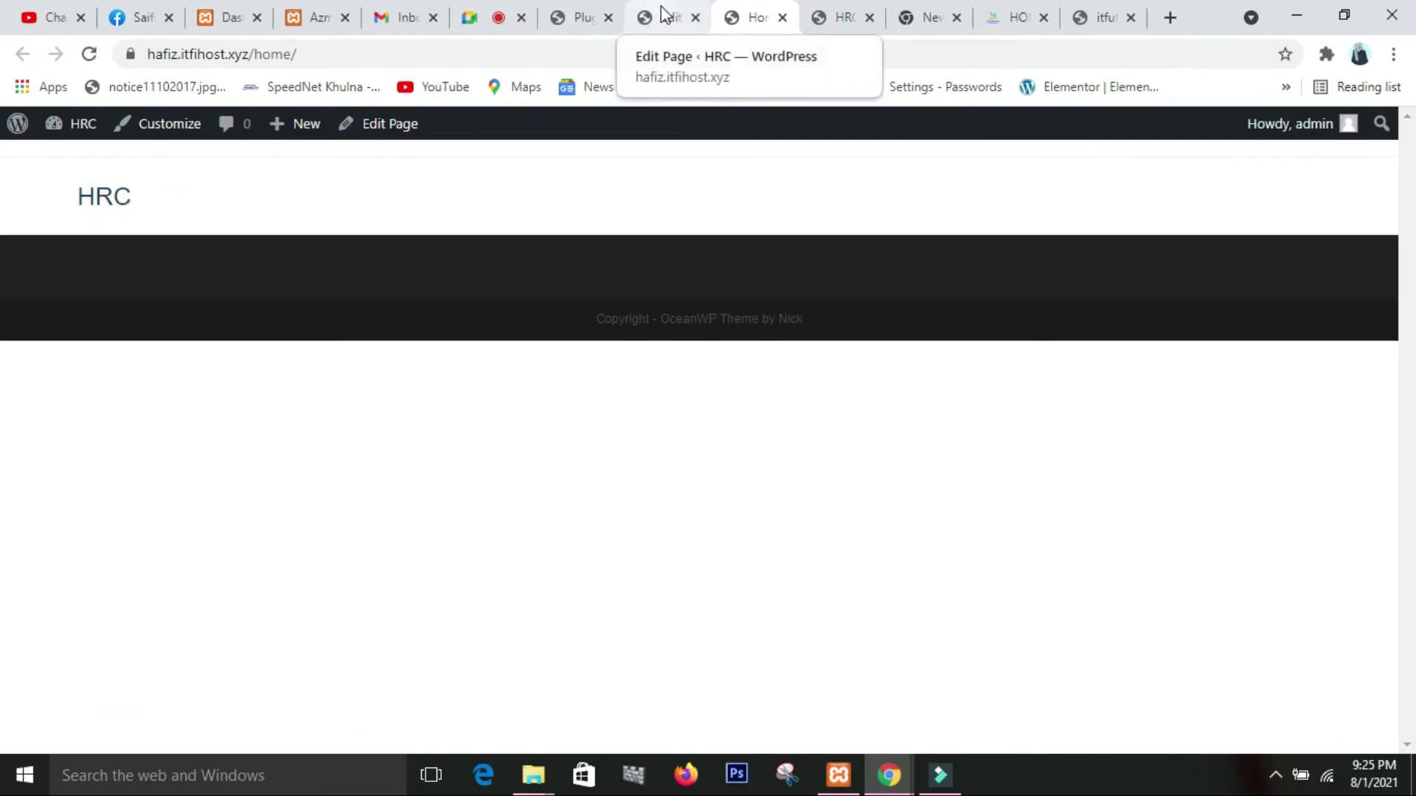
# - Examine the main and header options in the Home page's OceanWP settings and compare them with the live page
pyautogui.click(582, 17)
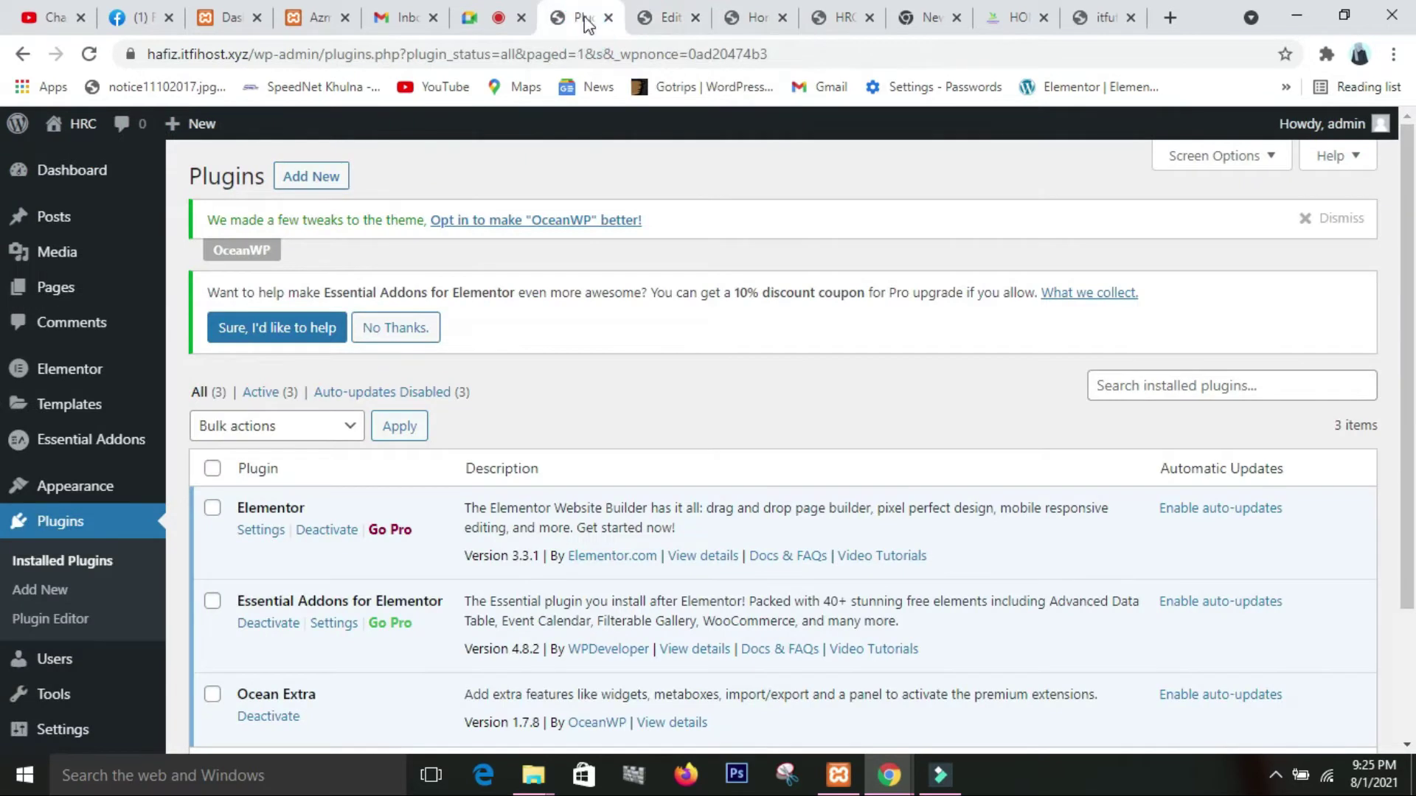
pyautogui.click(664, 11)
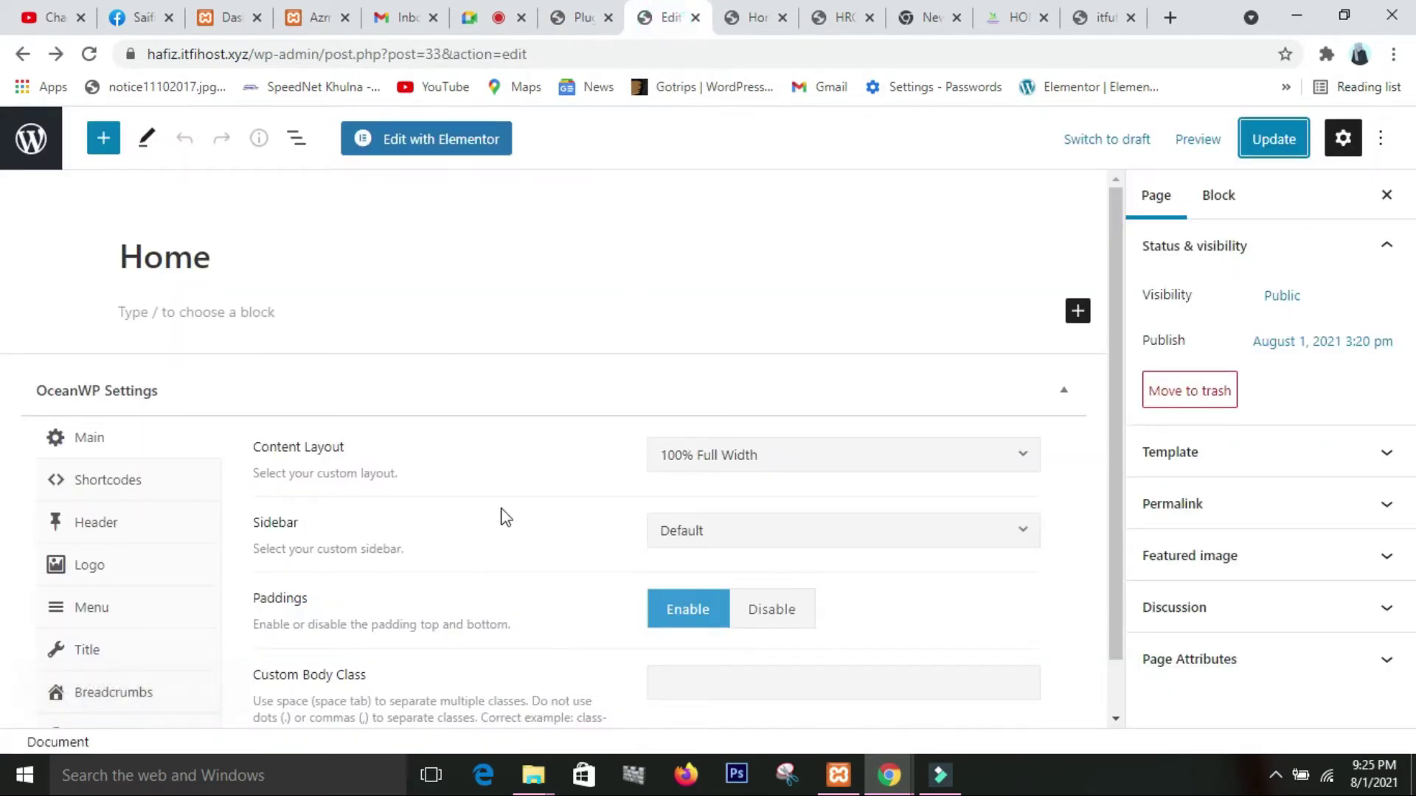
pyautogui.scroll(-1, 522, 585)
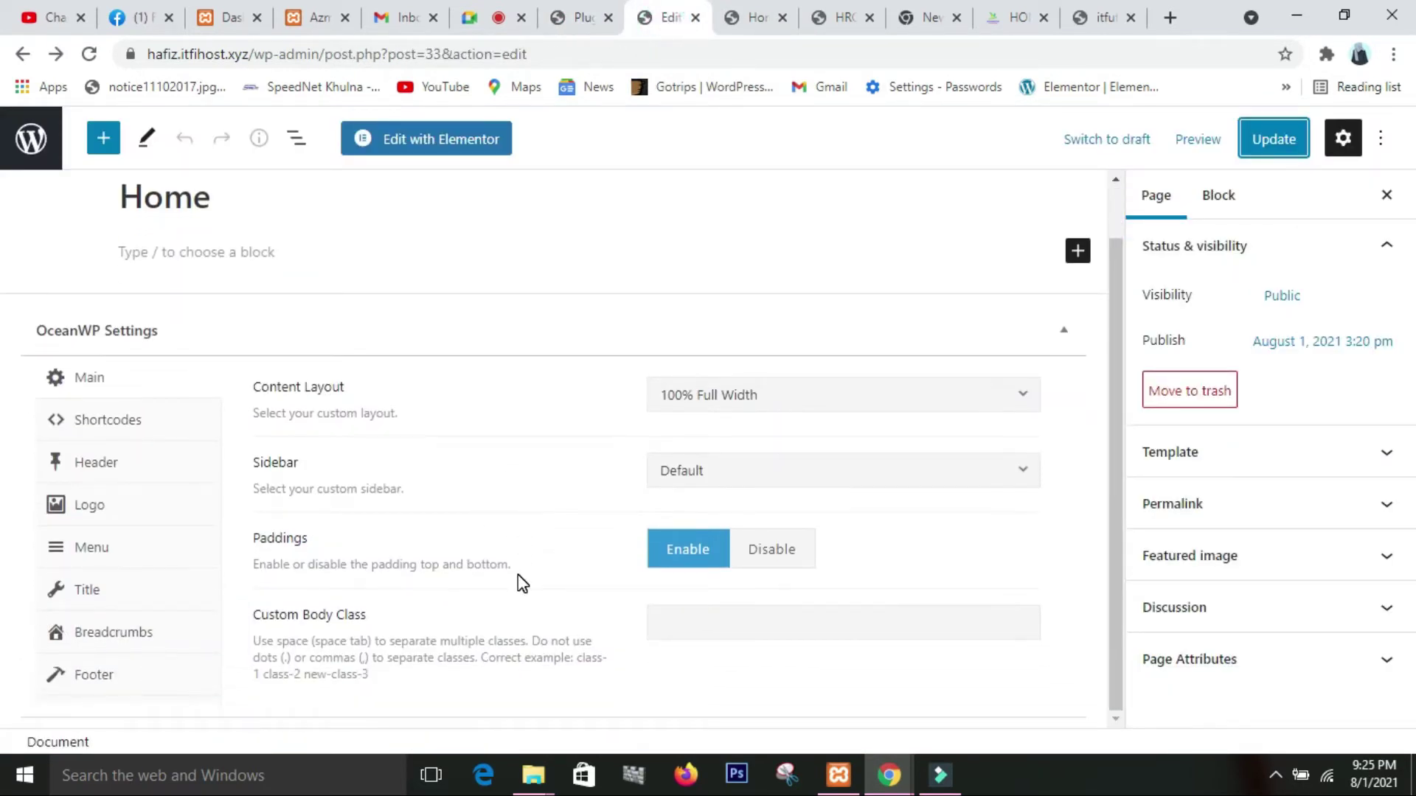
pyautogui.click(122, 463)
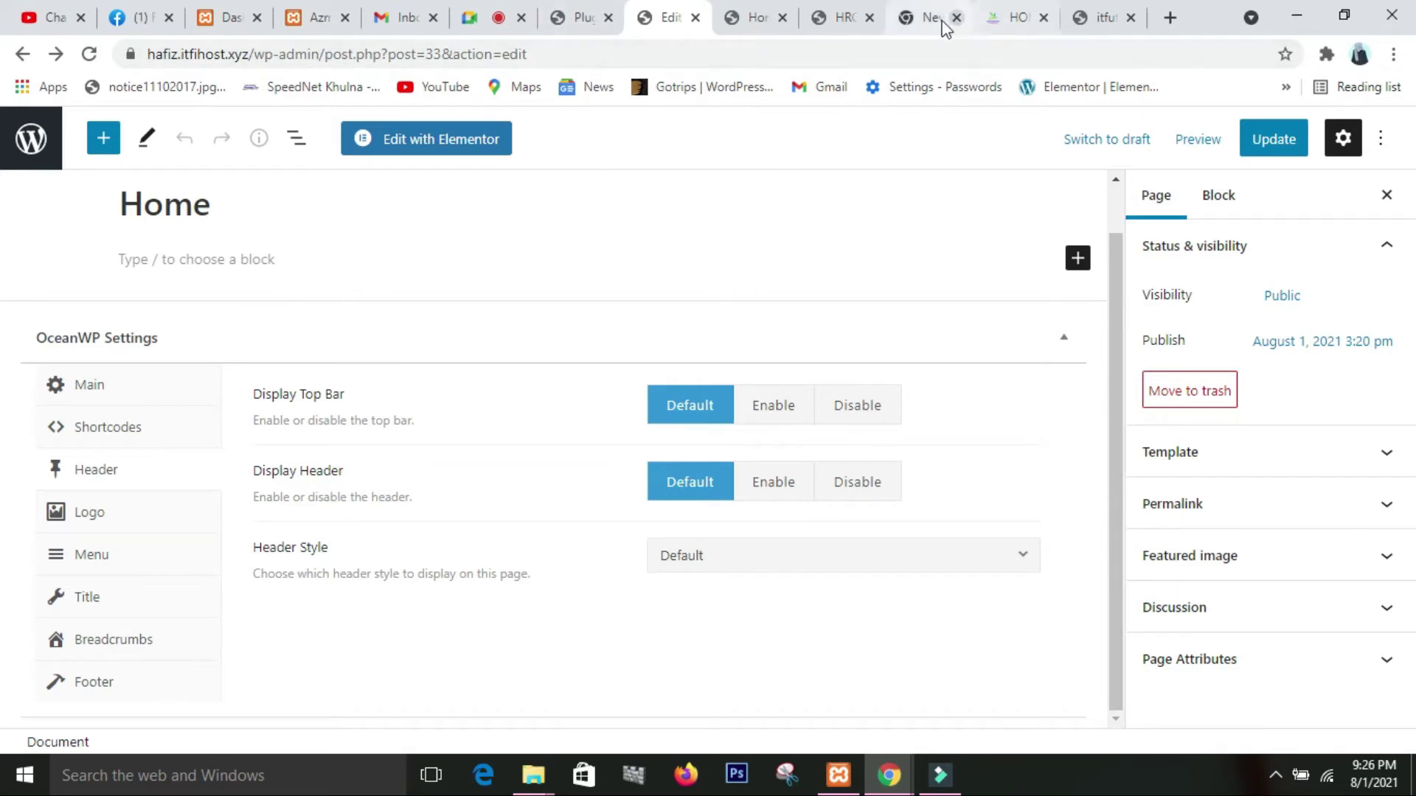
pyautogui.click(737, 18)
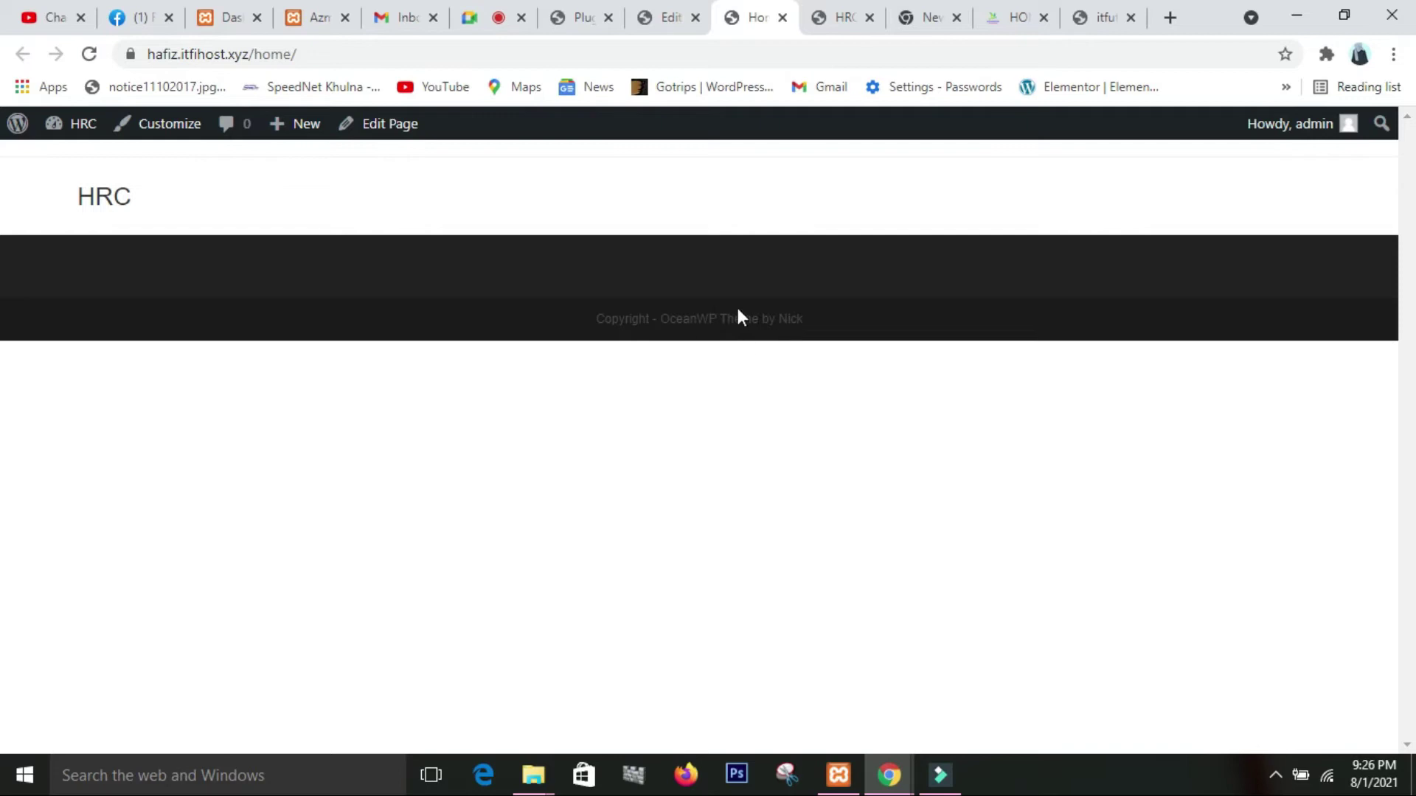
# - Open the theme customizer in a new browser tab from the WordPress admin dashboard
pyautogui.click(652, 18)
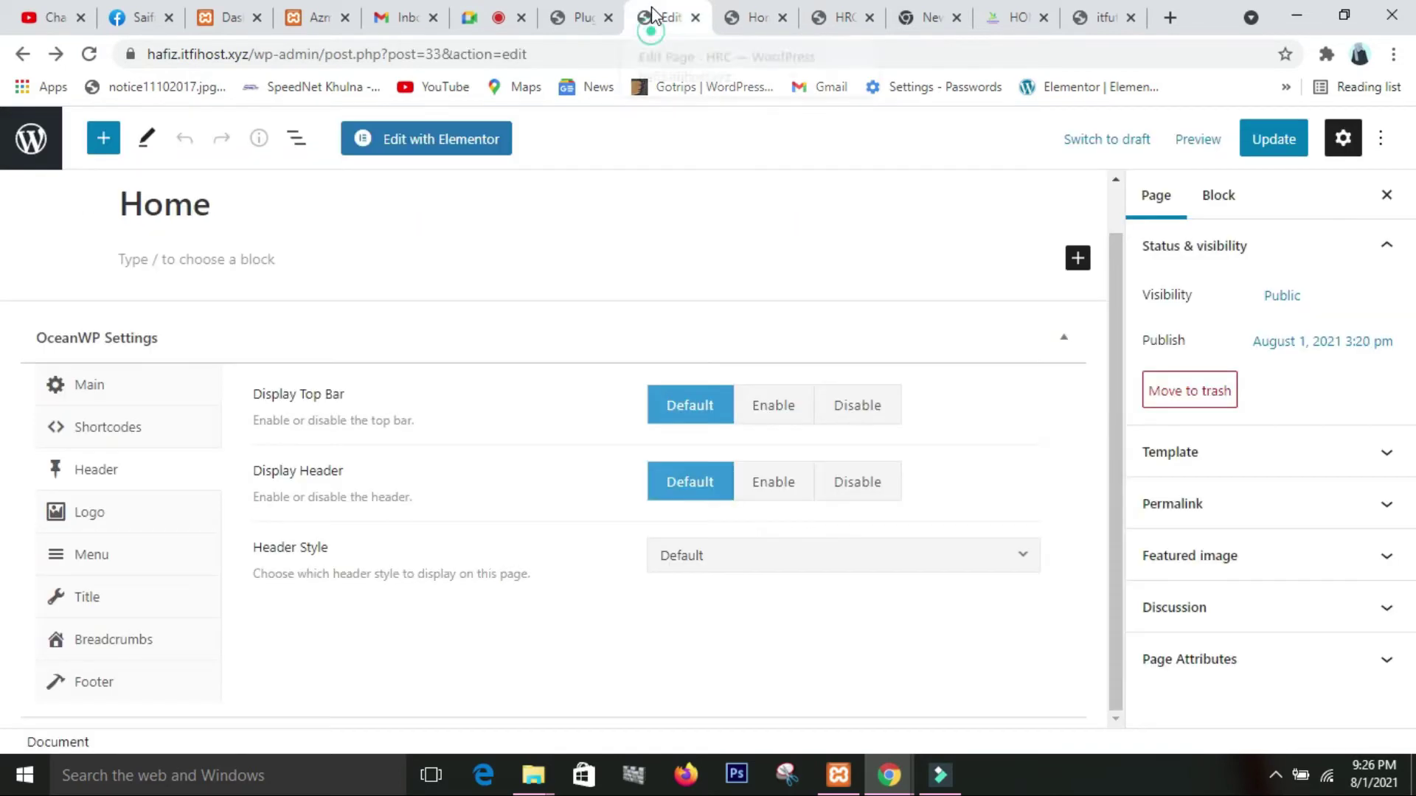
pyautogui.click(544, 18)
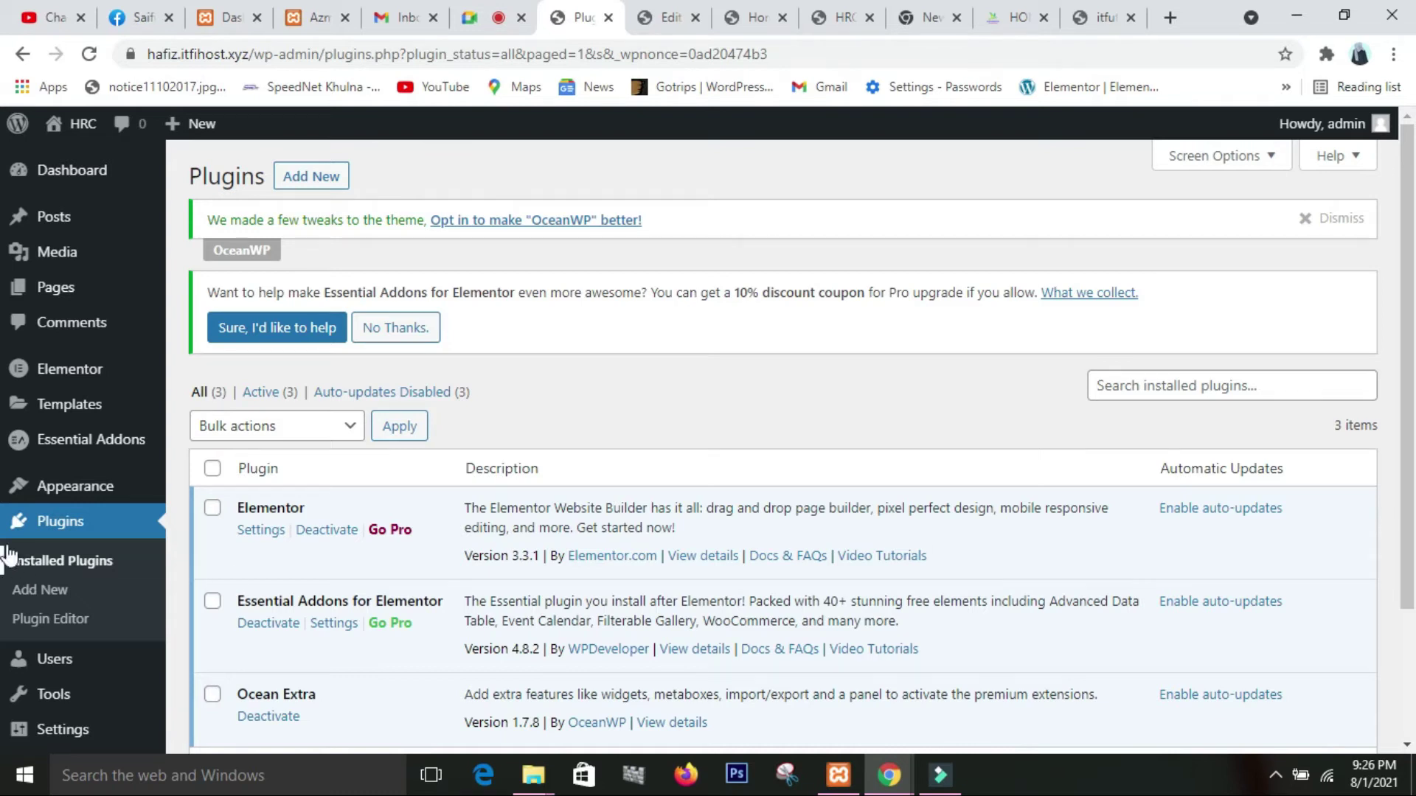
pyautogui.click(101, 172)
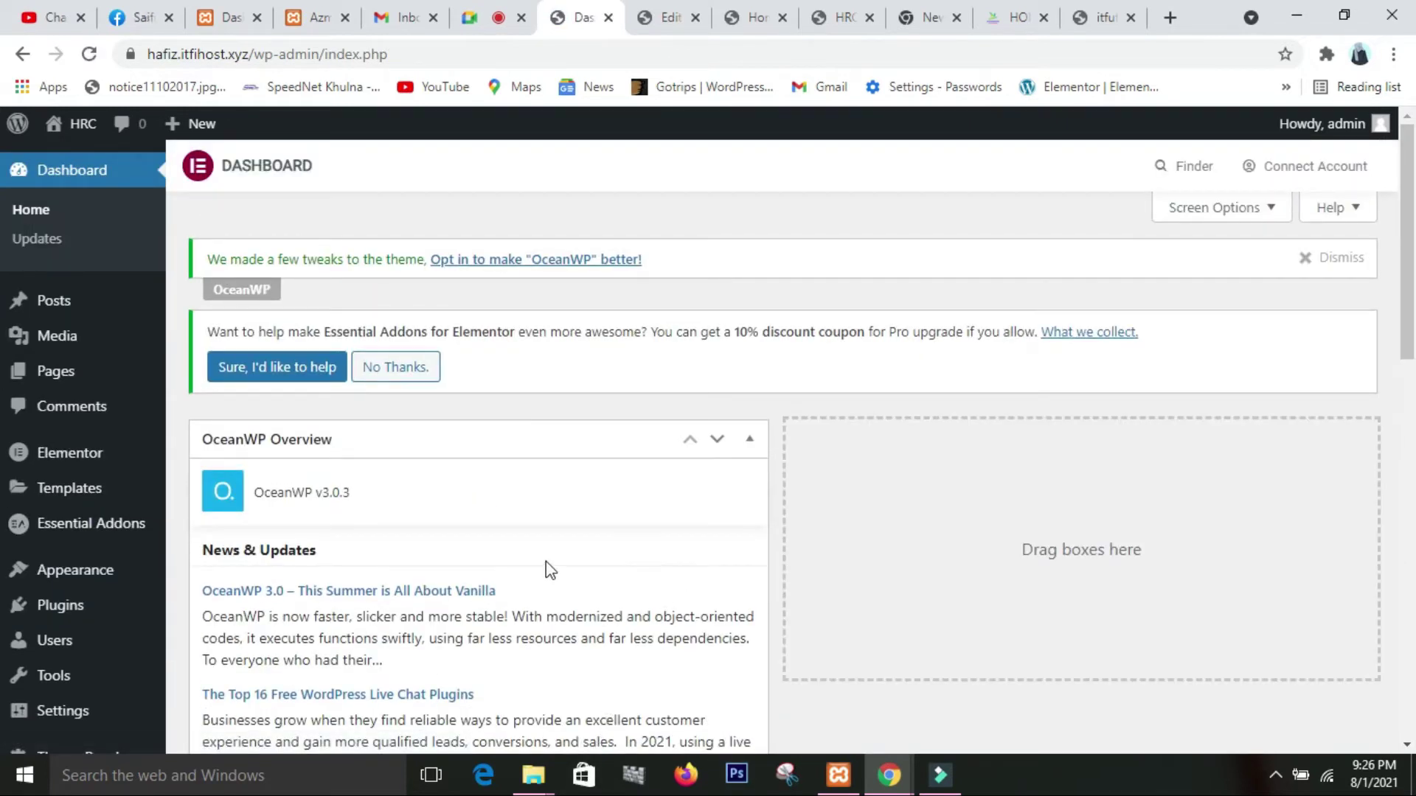
pyautogui.scroll(-1, 11, 490)
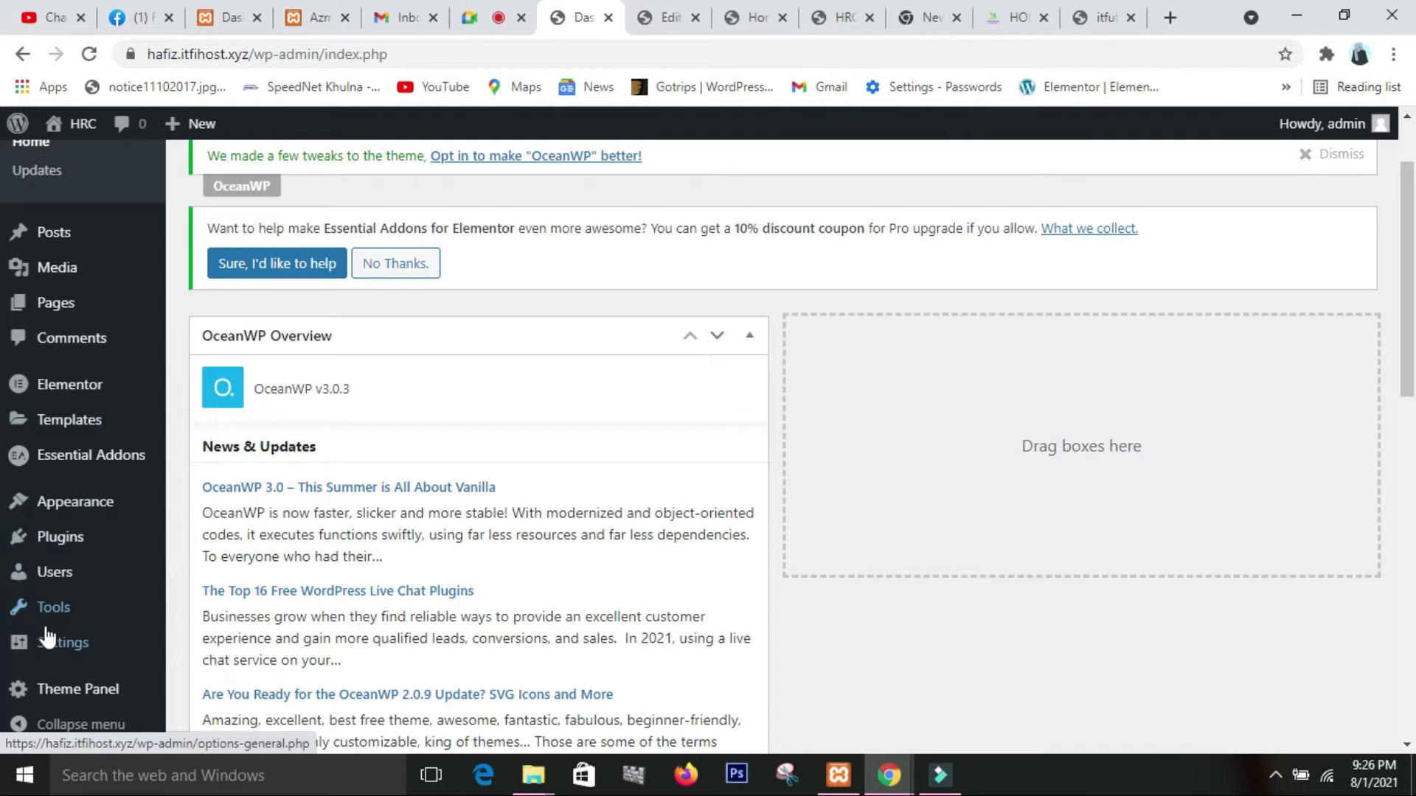
pyautogui.moveTo(90, 508)
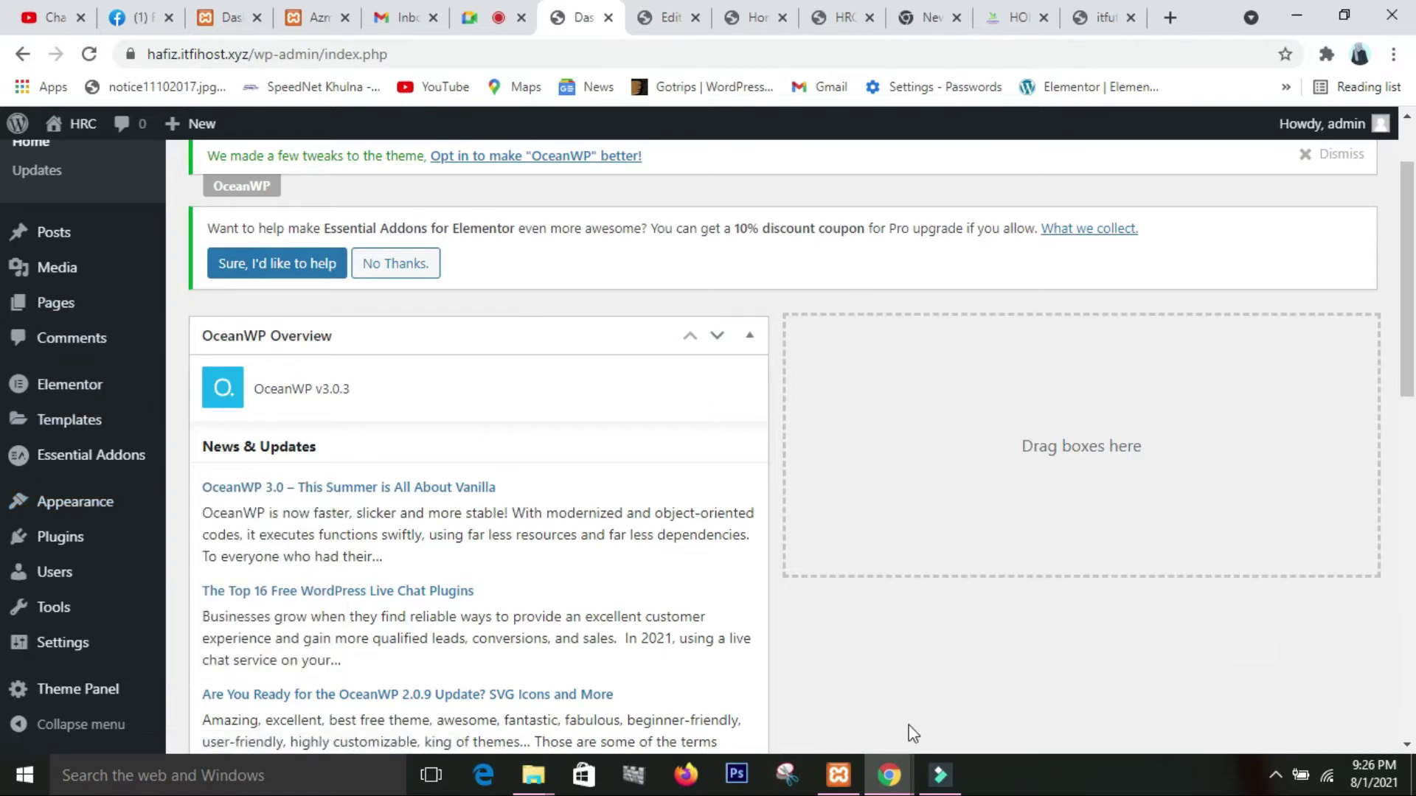
pyautogui.moveTo(48, 542)
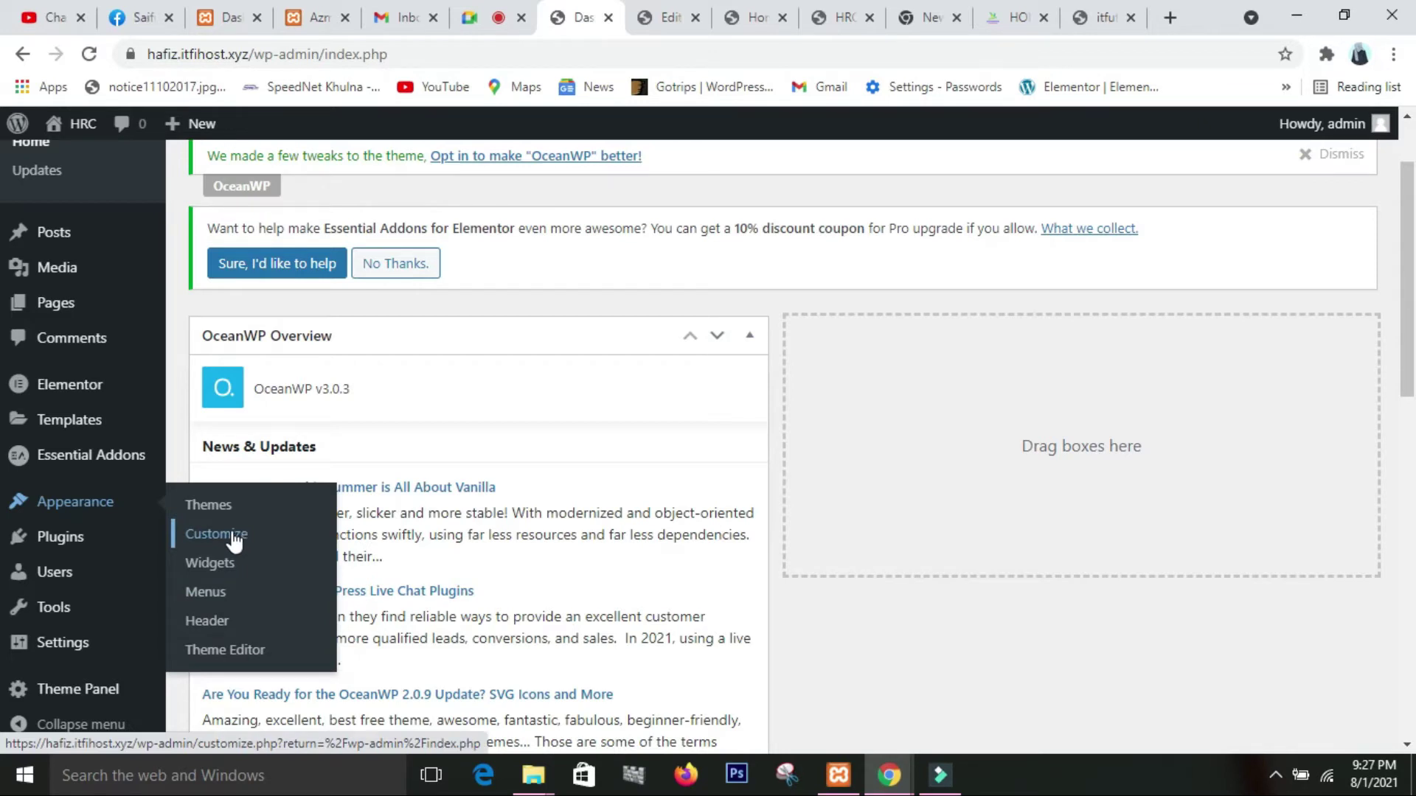
pyautogui.rightClick(234, 541)
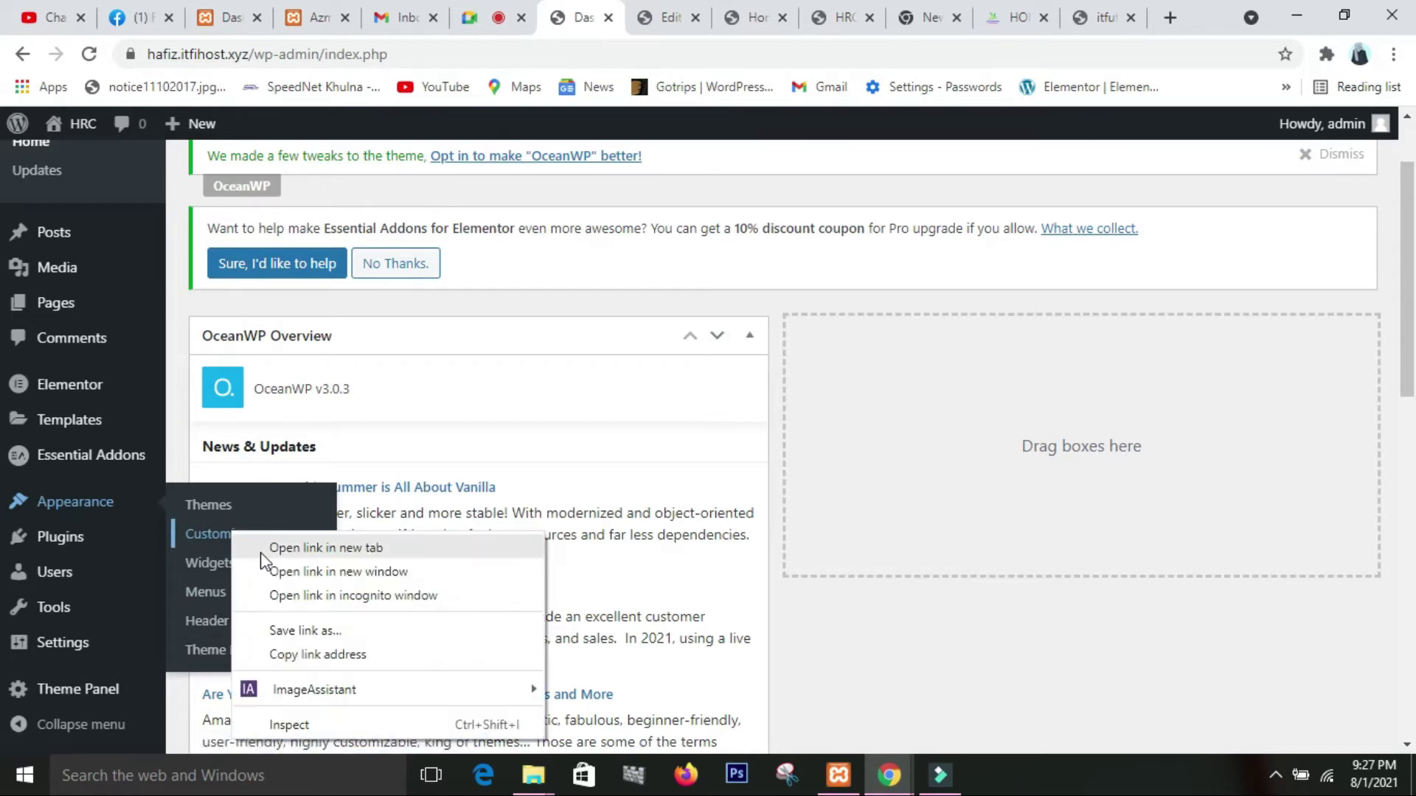
pyautogui.click(268, 547)
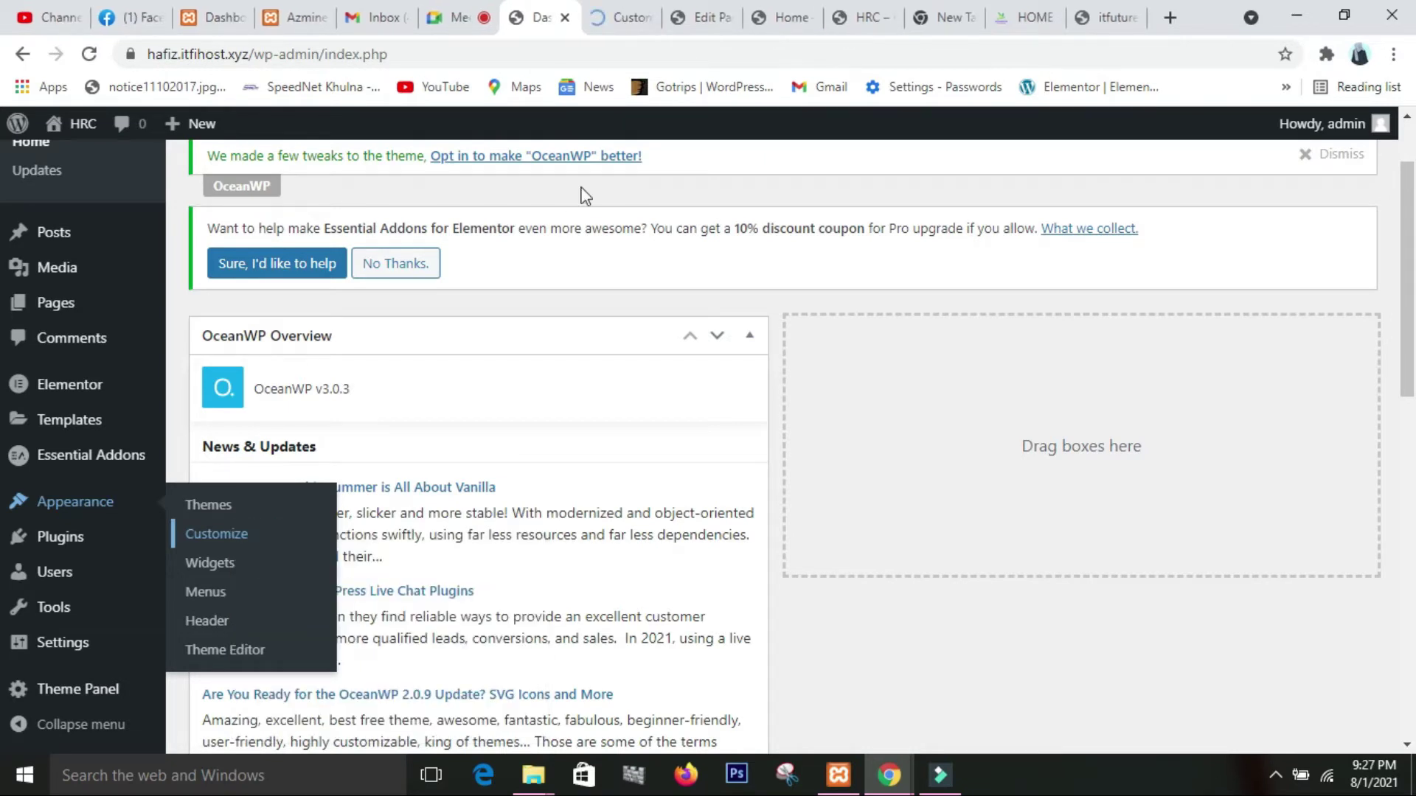
pyautogui.click(628, 19)
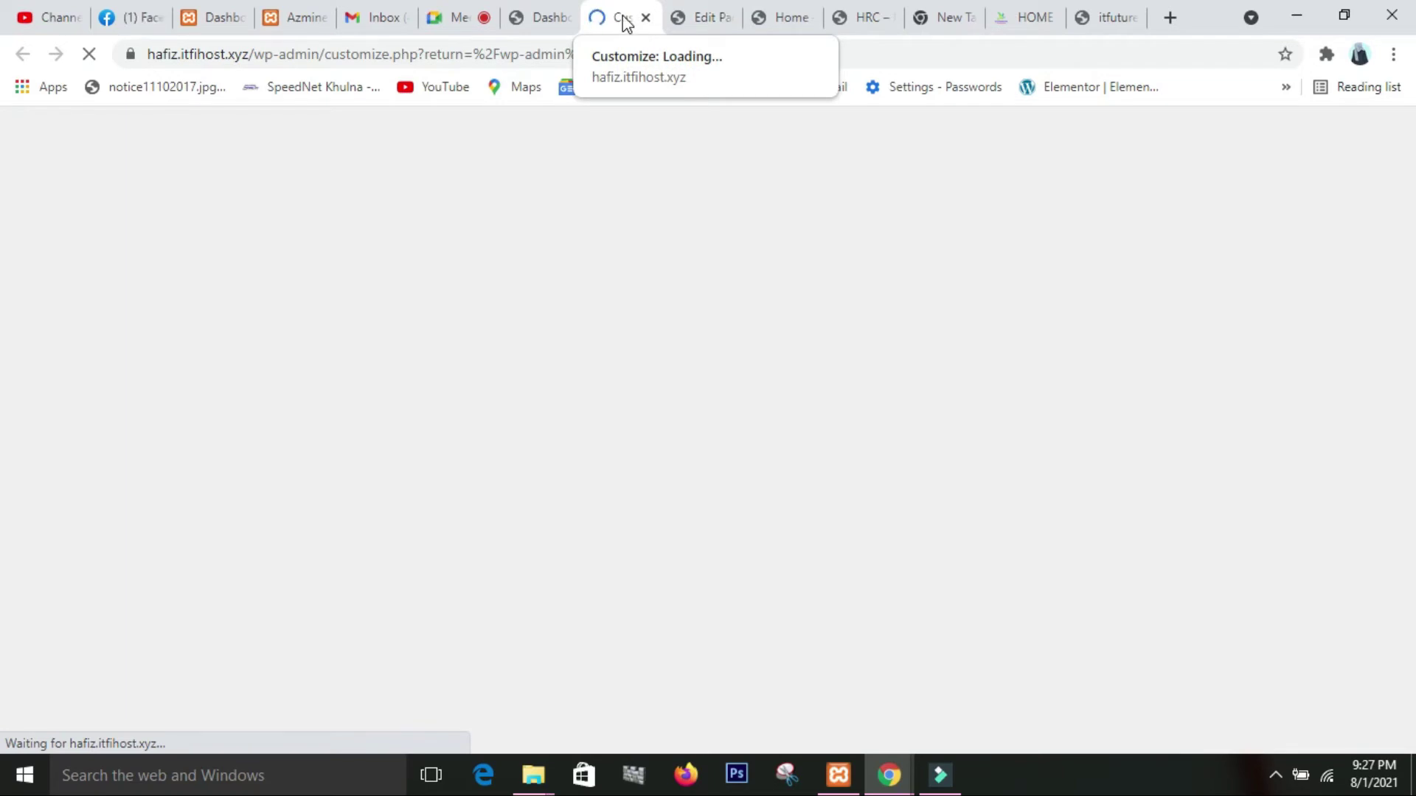
pyautogui.click(547, 22)
pyautogui.click(623, 19)
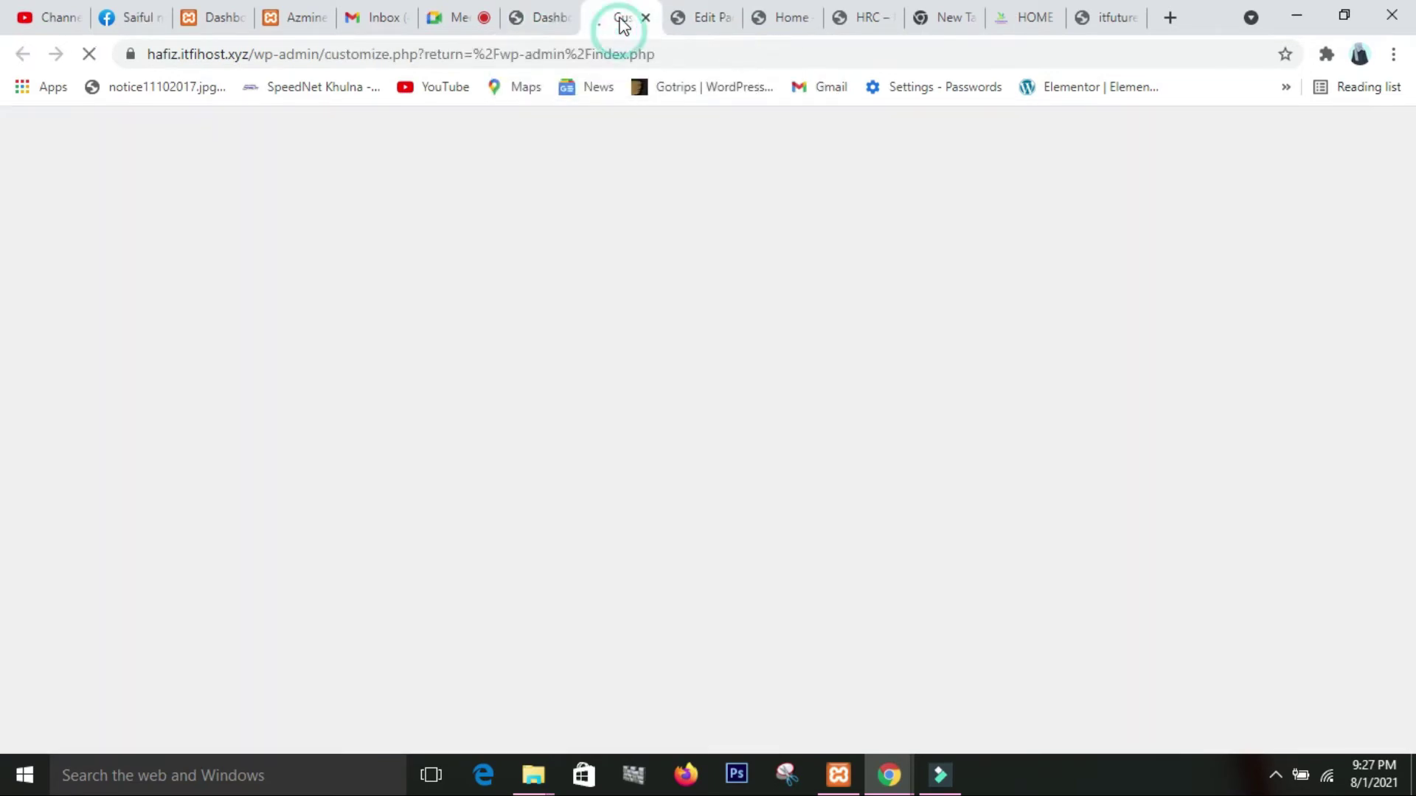
pyautogui.click(710, 22)
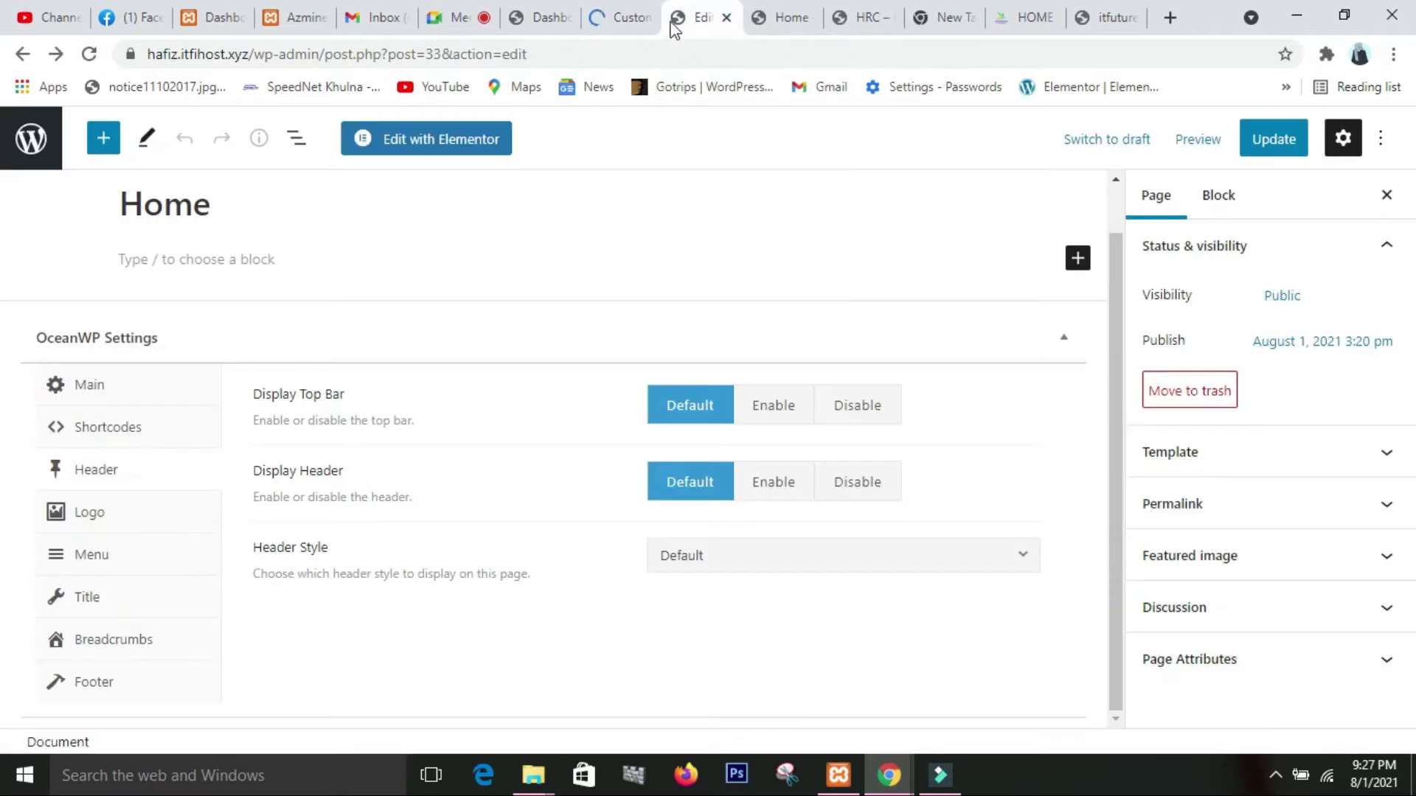
pyautogui.click(627, 22)
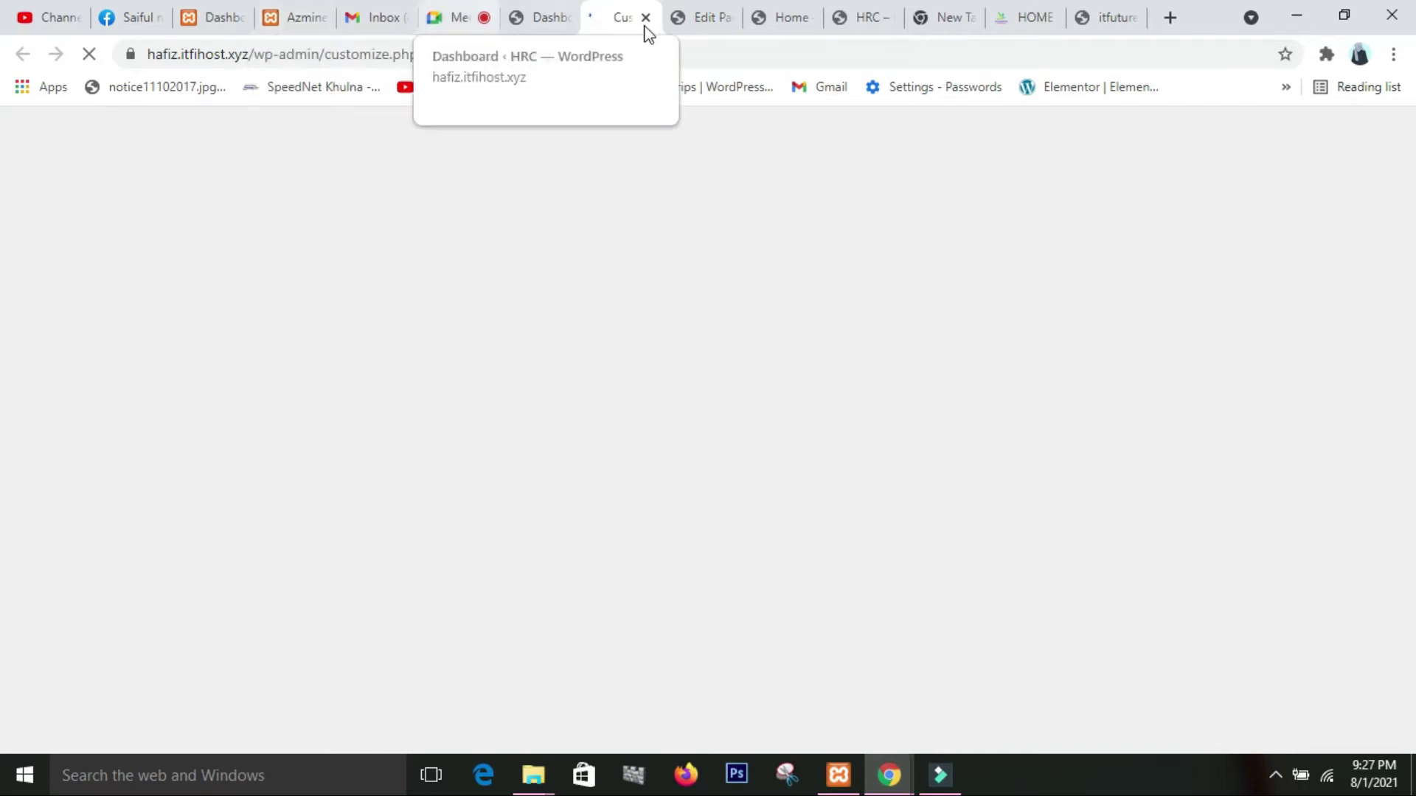
pyautogui.click(706, 18)
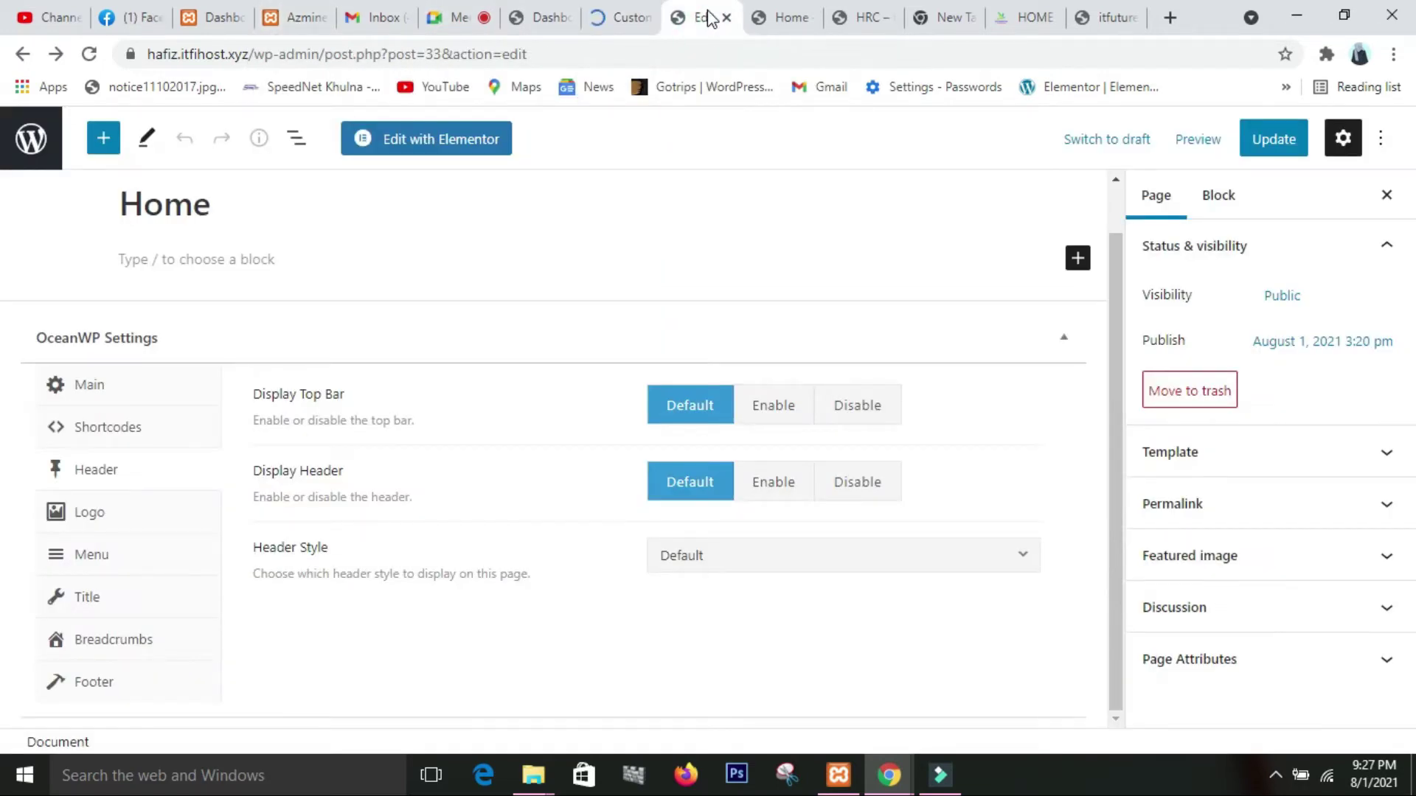
pyautogui.scroll(1, 582, 358)
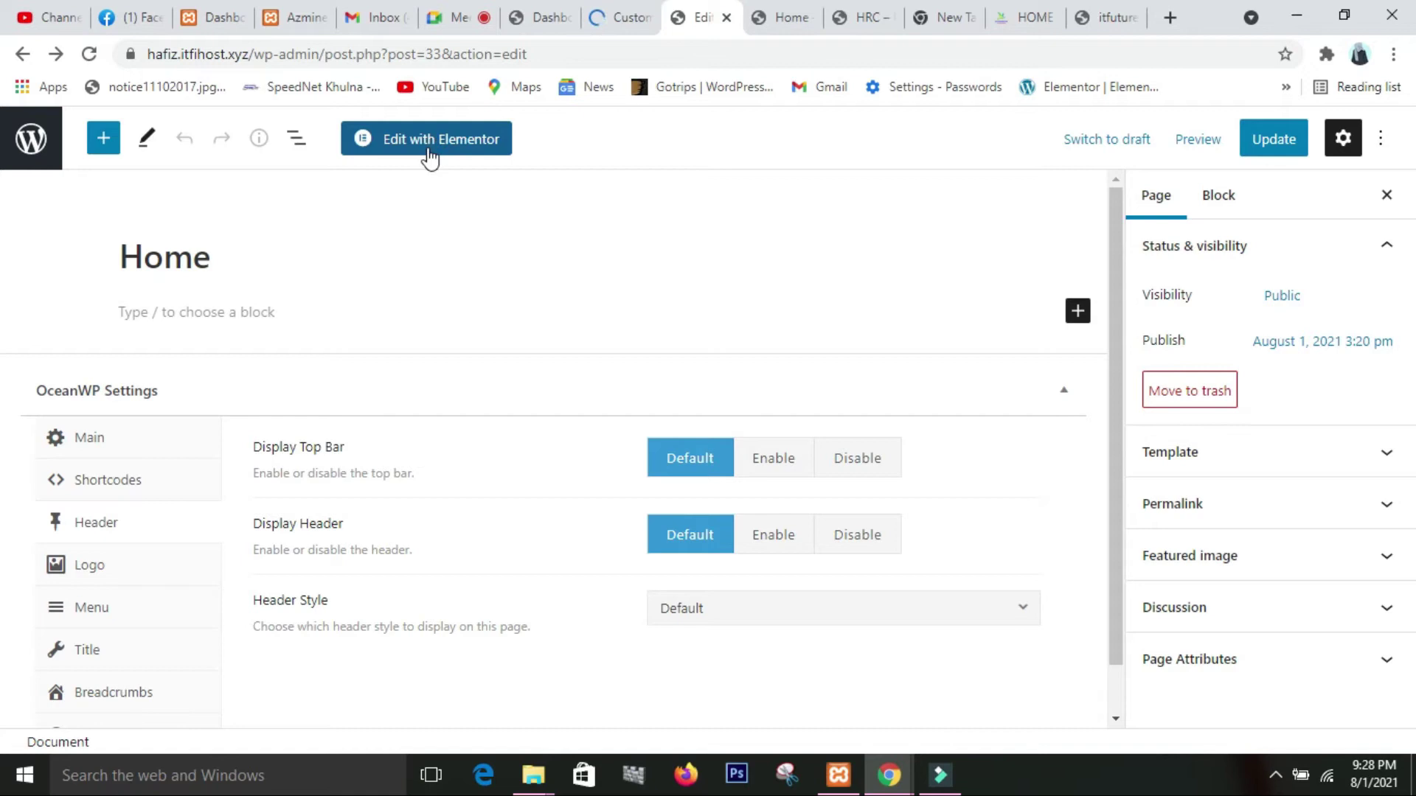
pyautogui.click(624, 20)
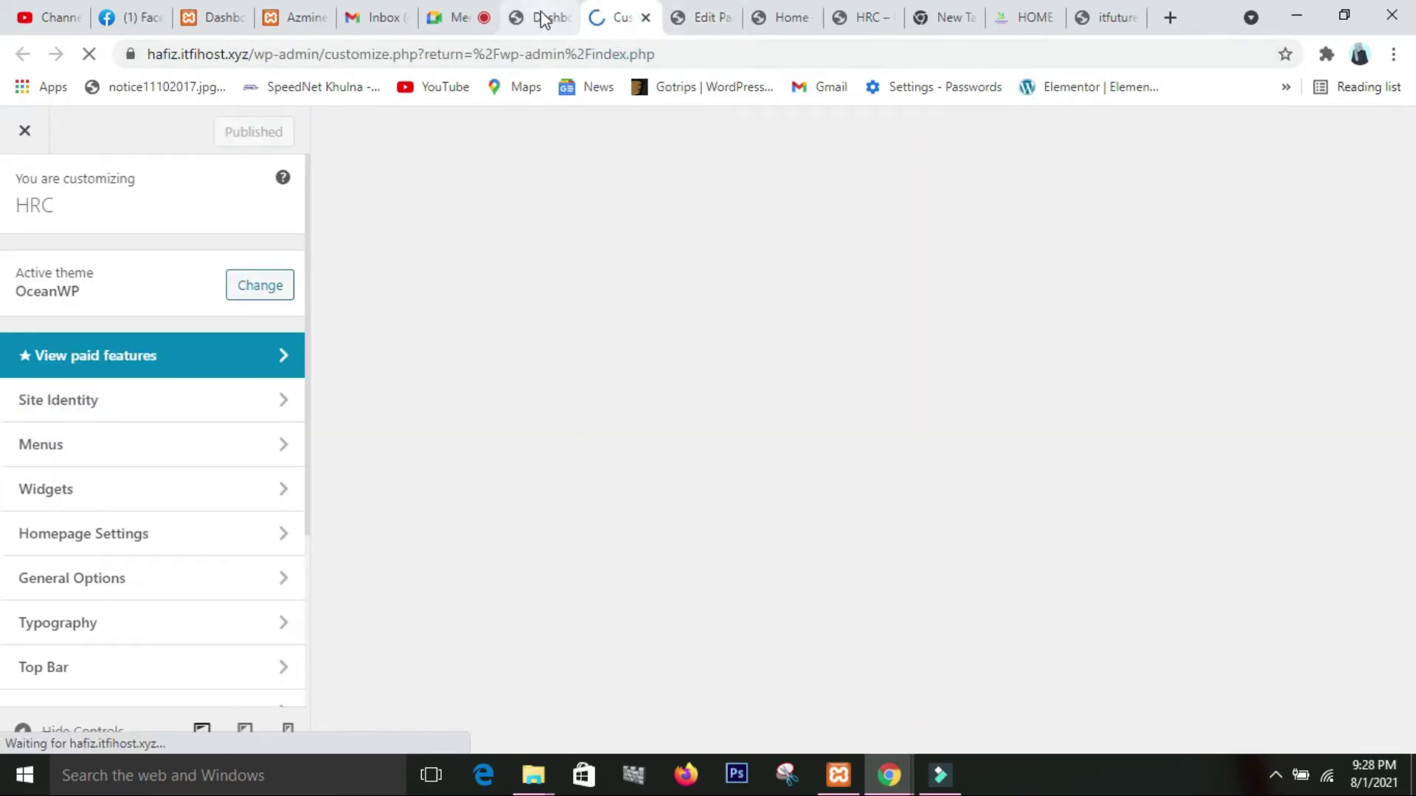
# - Open the list of all pages in the WordPress admin dashboard
pyautogui.click(546, 17)
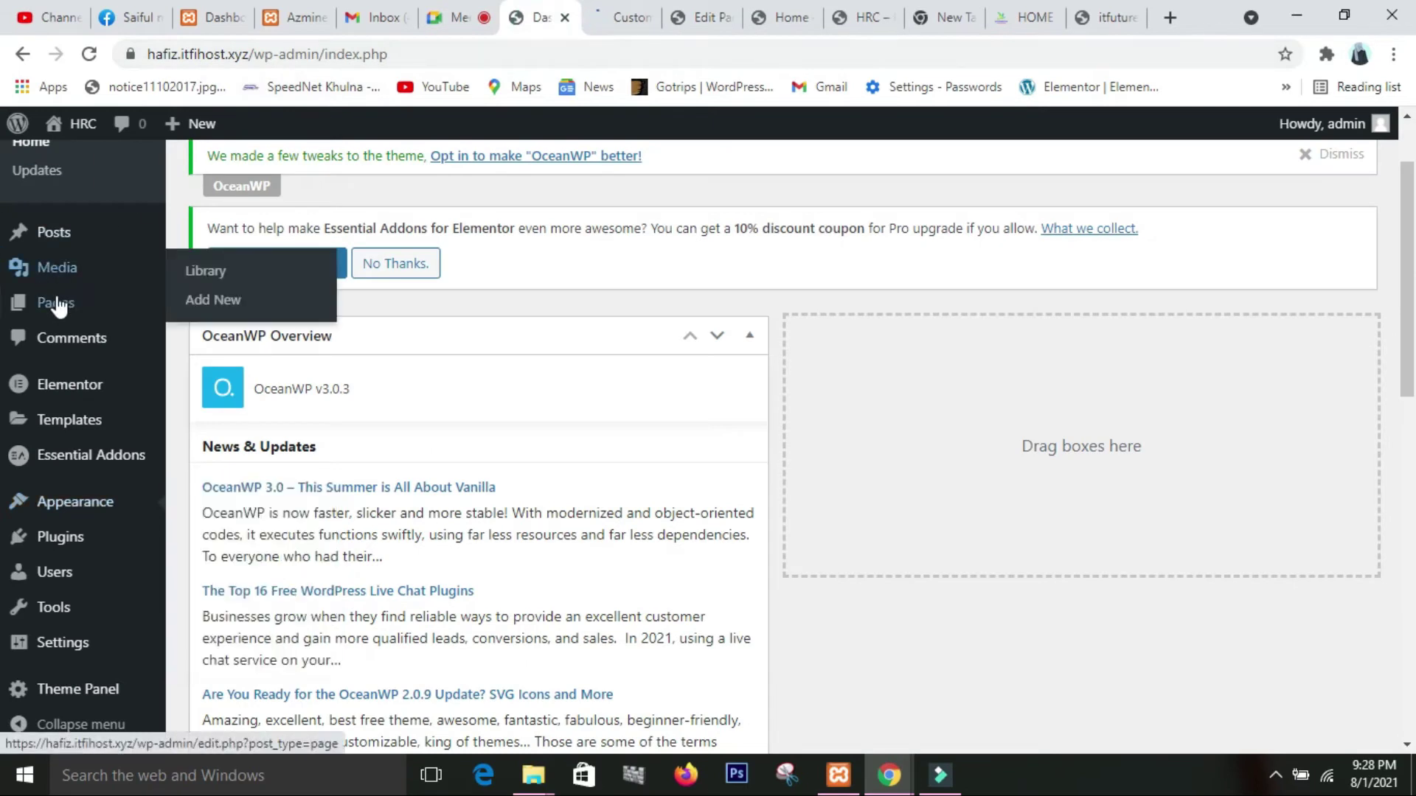
pyautogui.moveTo(57, 305)
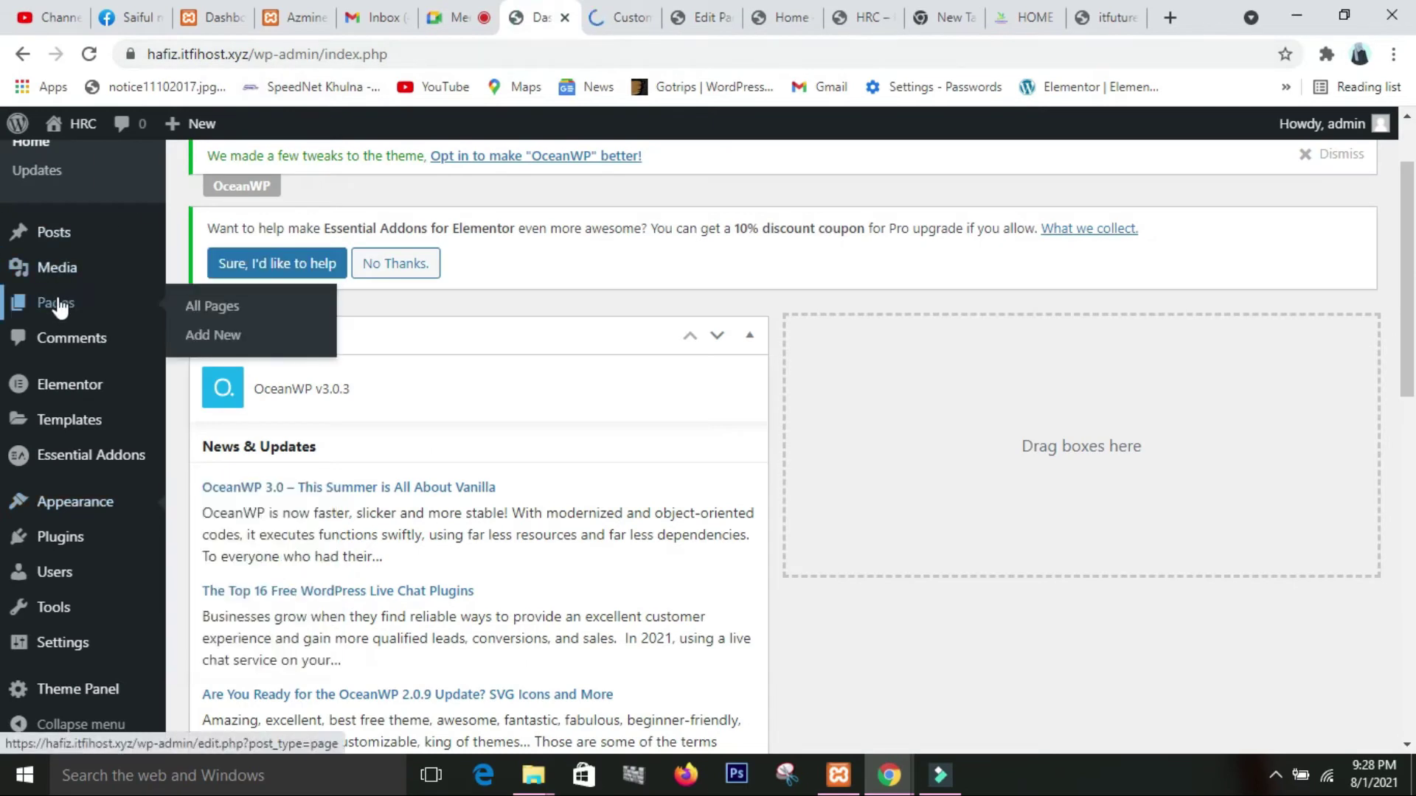
pyautogui.click(233, 308)
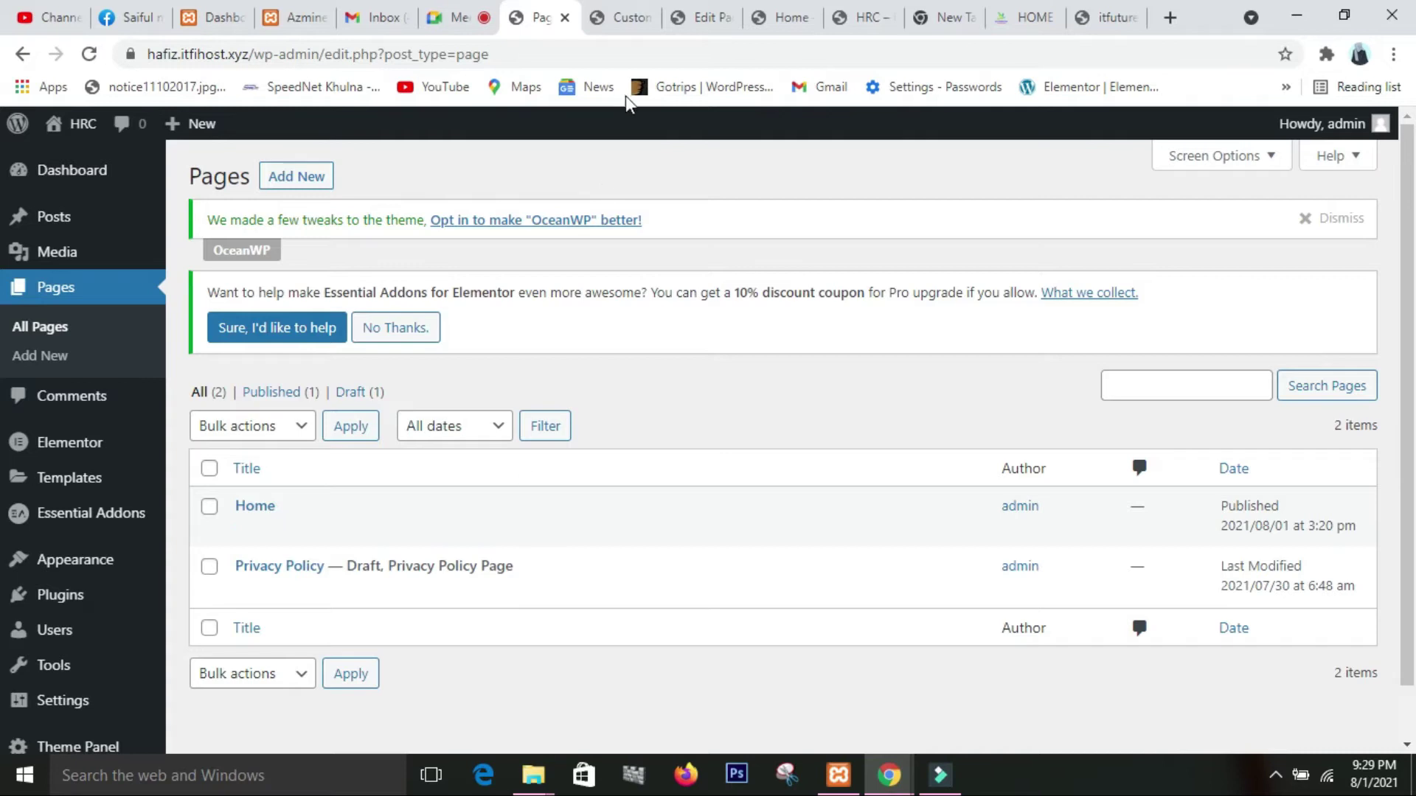
# - Open the Footer Bottom settings in the theme customizer and bring the site's footer into view in the preview
pyautogui.click(618, 12)
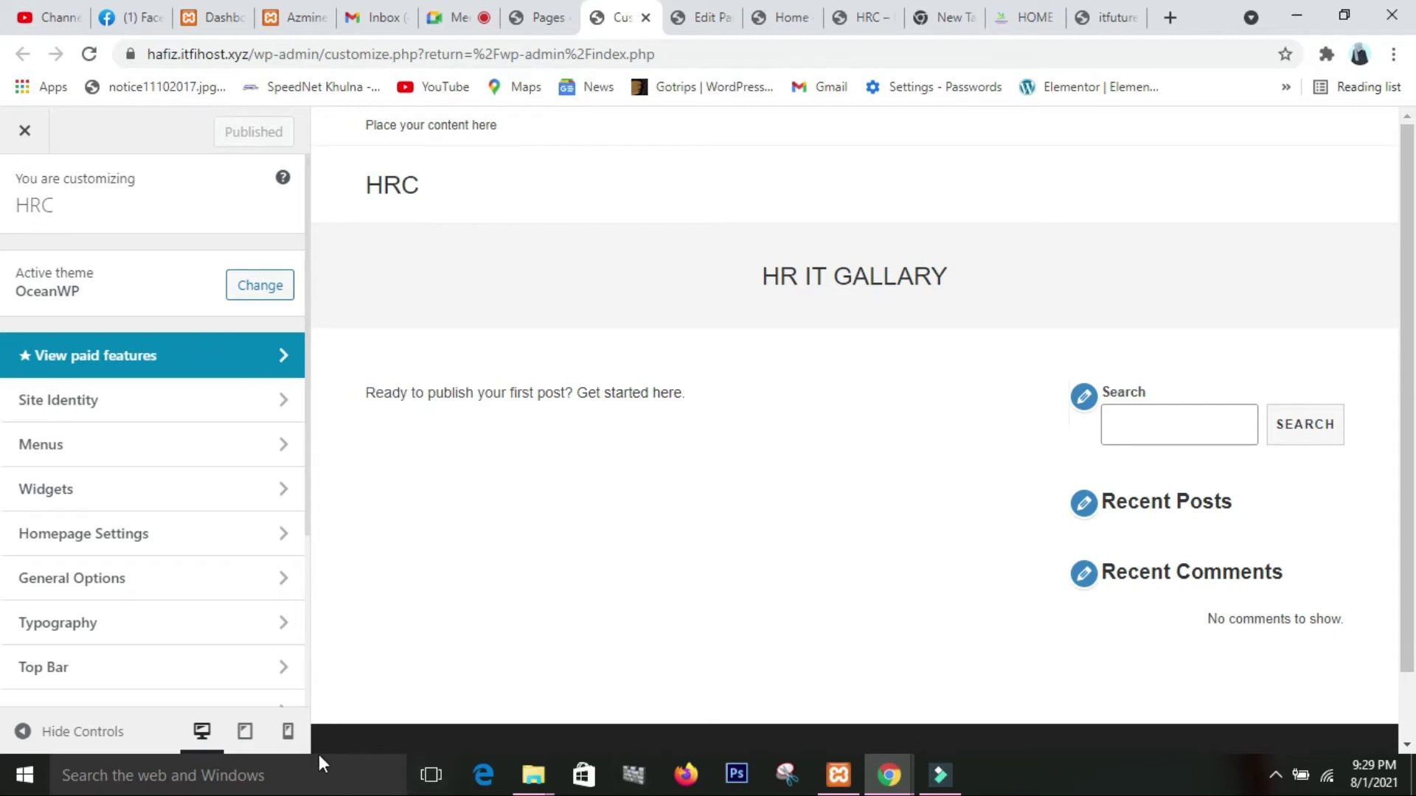
pyautogui.scroll(-3, 135, 559)
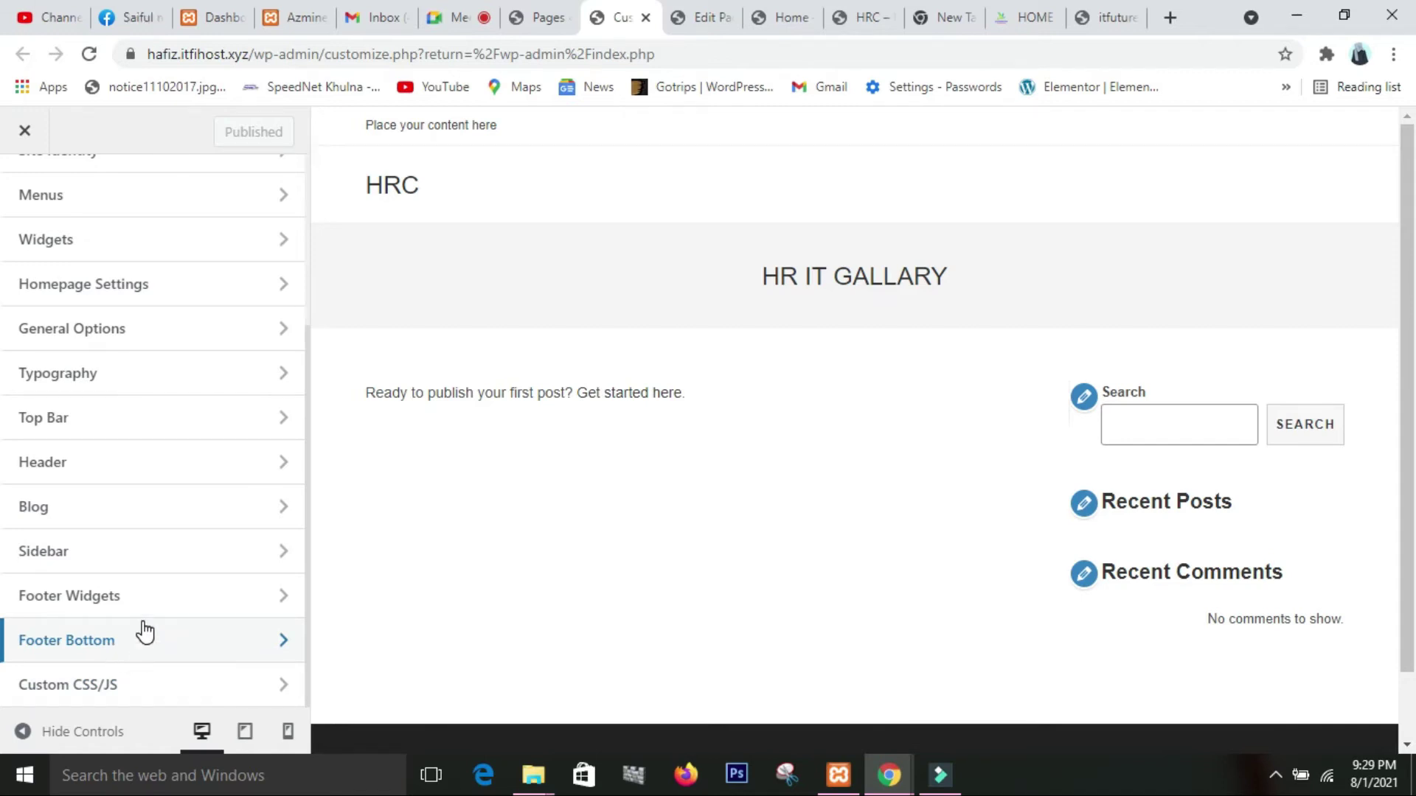
pyautogui.scroll(3, 140, 625)
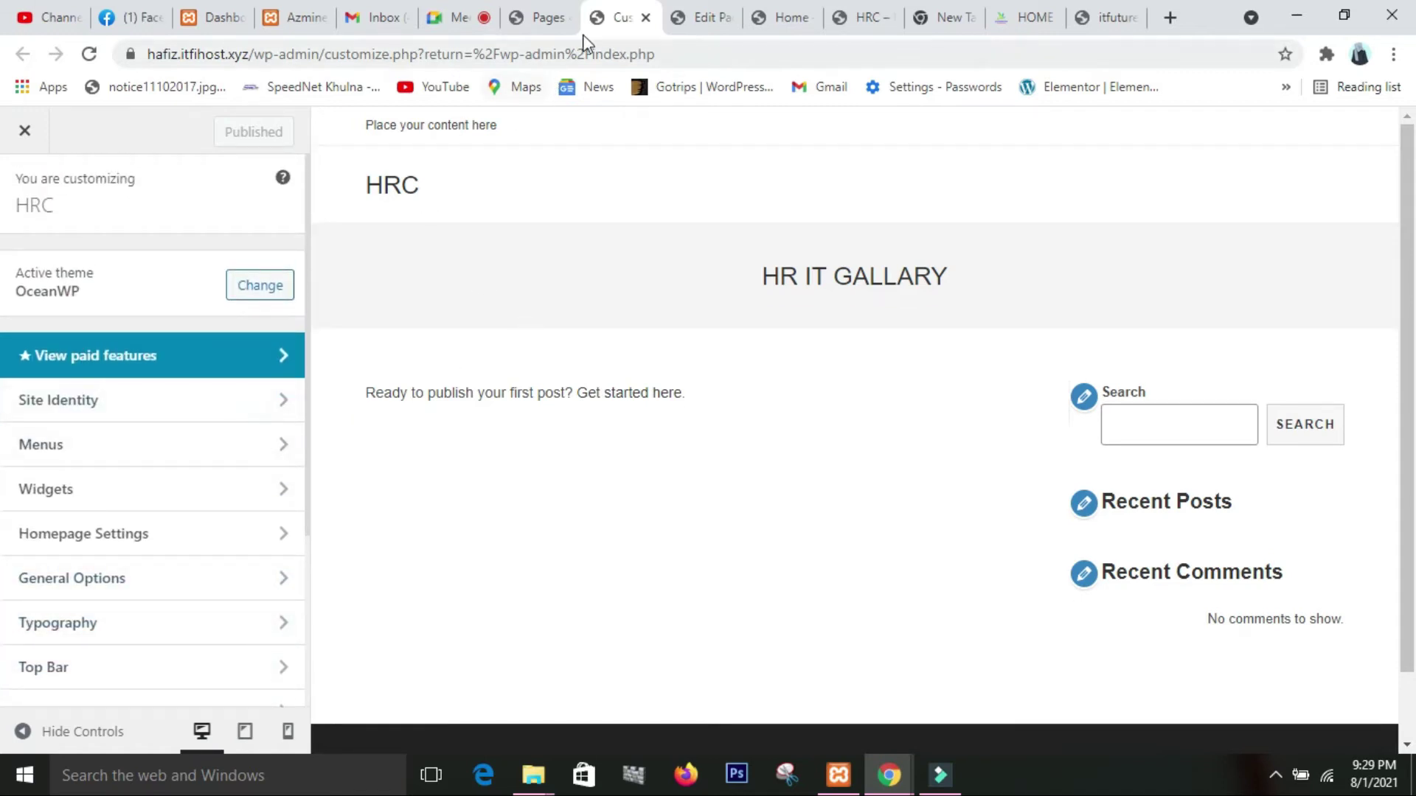
pyautogui.click(545, 17)
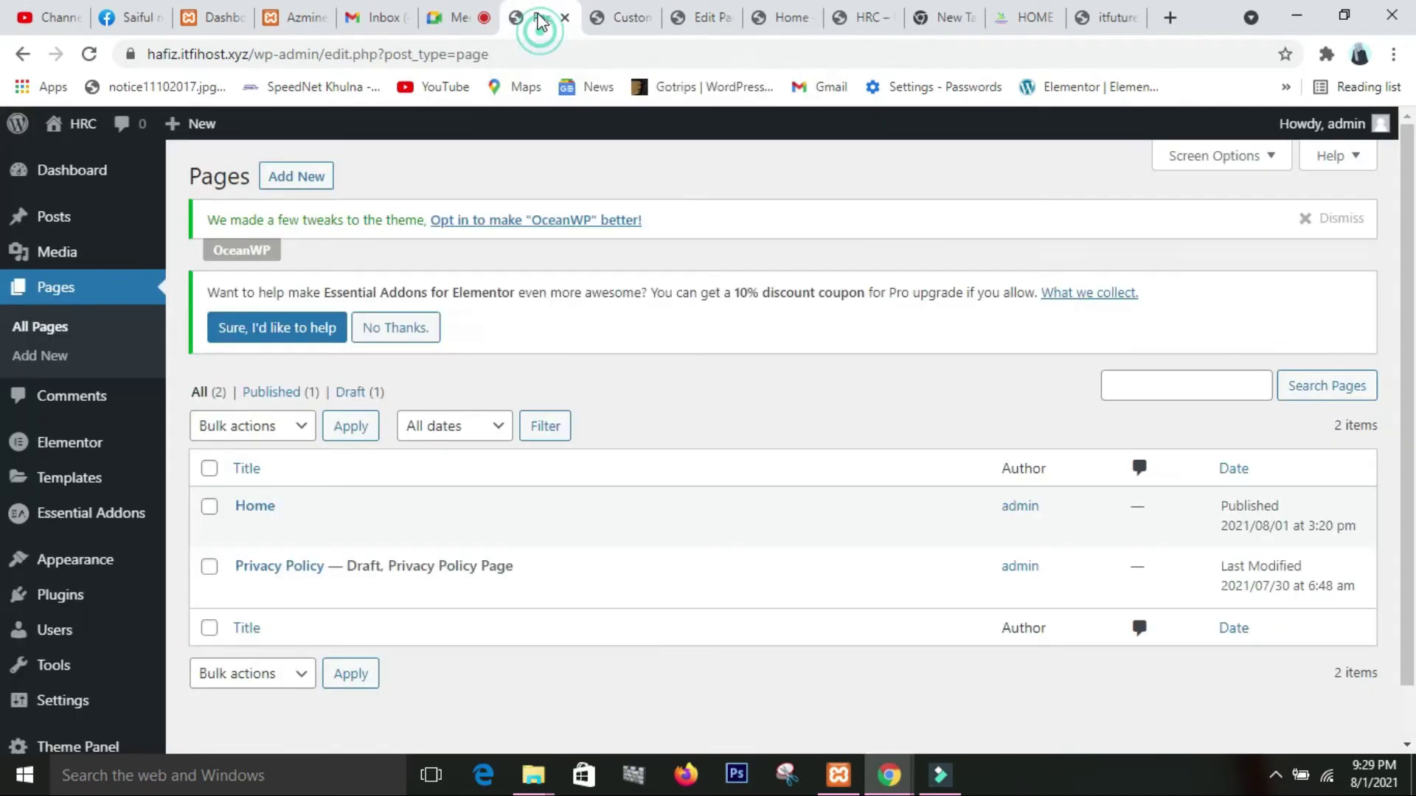
pyautogui.moveTo(56, 565)
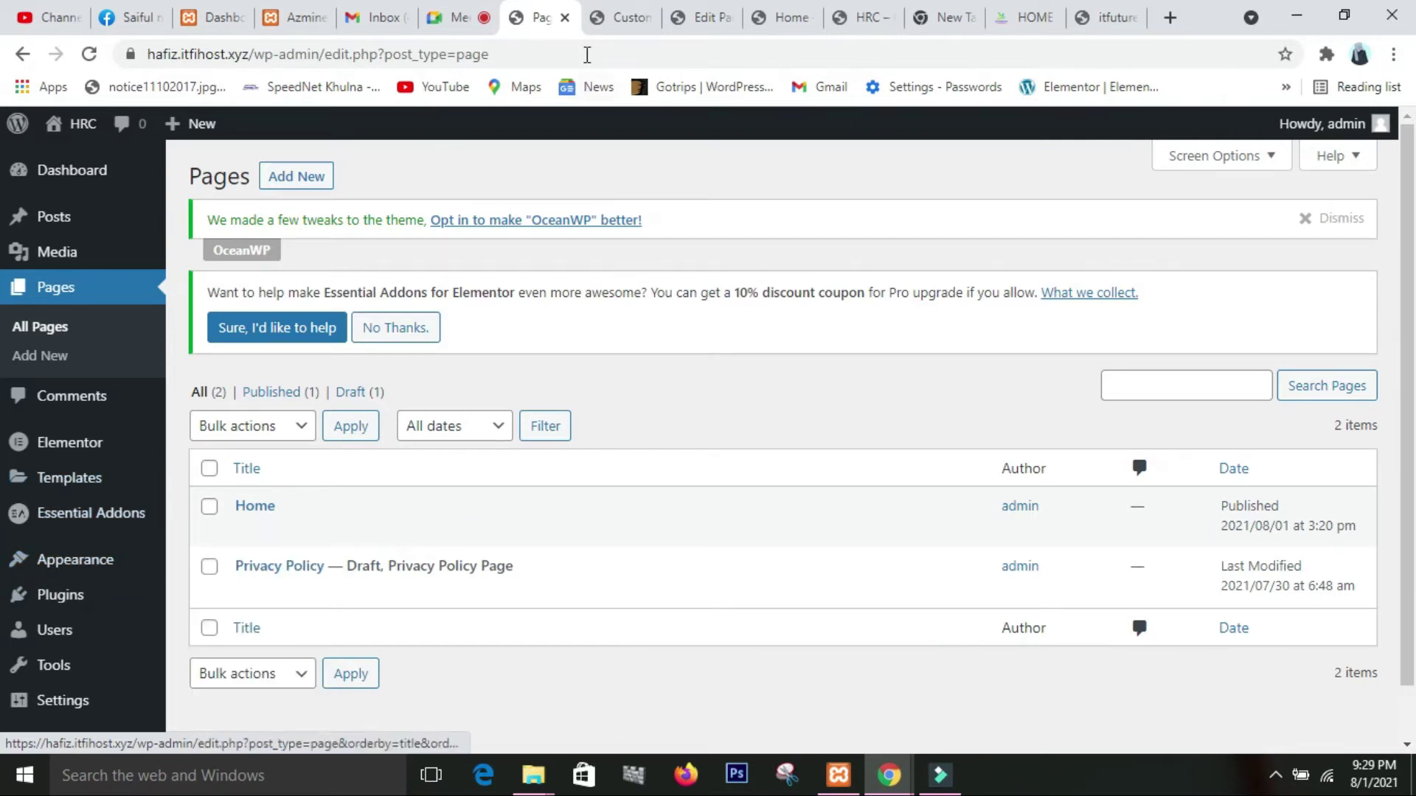
pyautogui.click(622, 17)
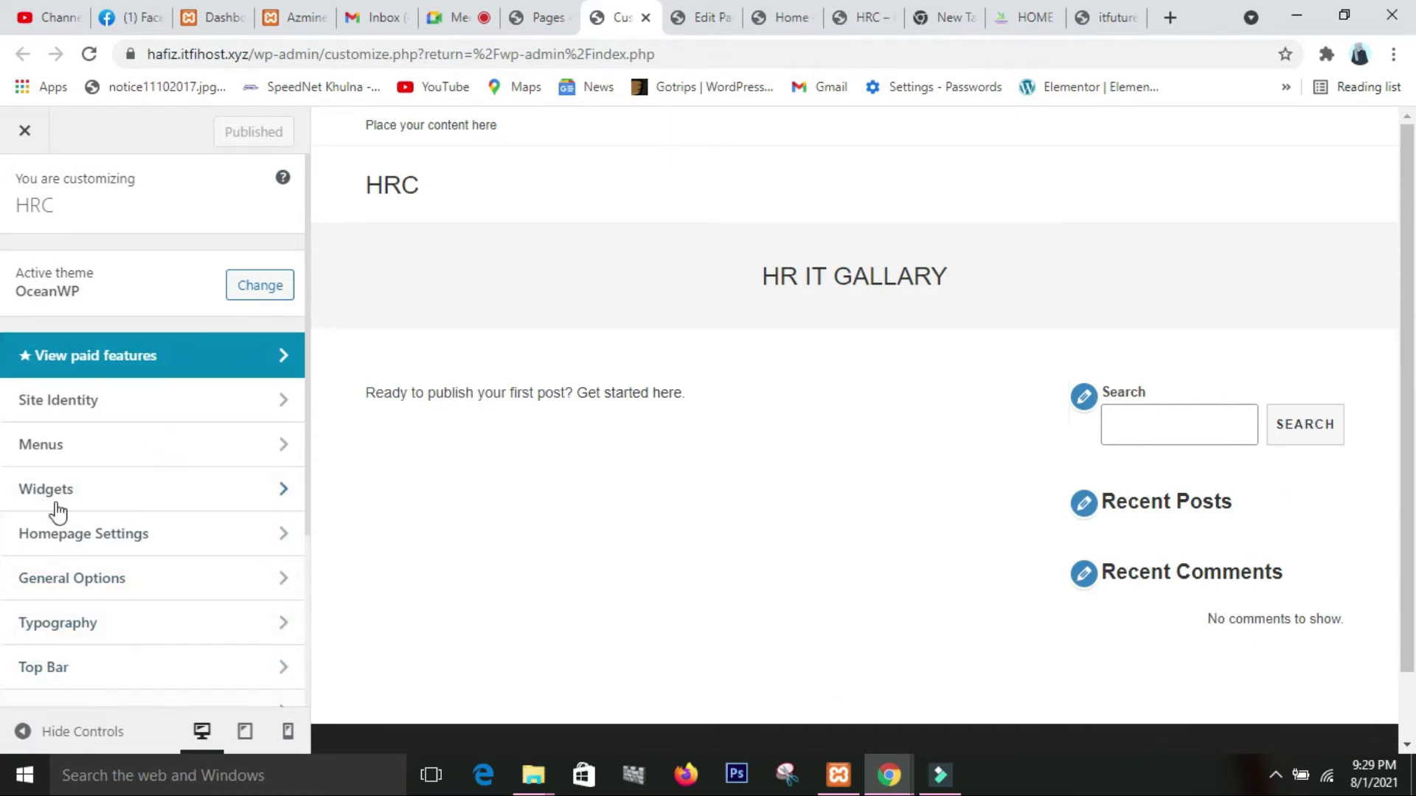
pyautogui.scroll(-3, 127, 641)
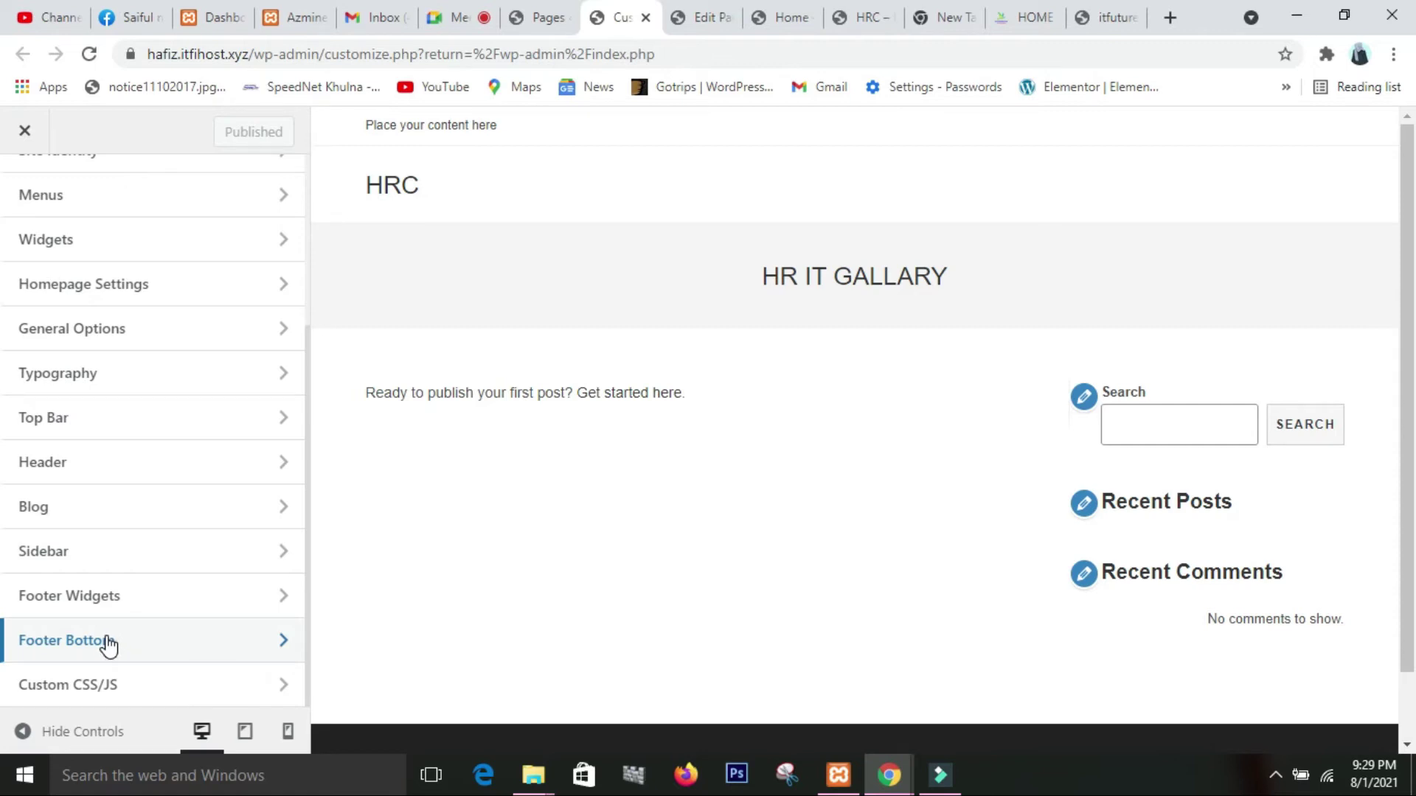
pyautogui.click(281, 642)
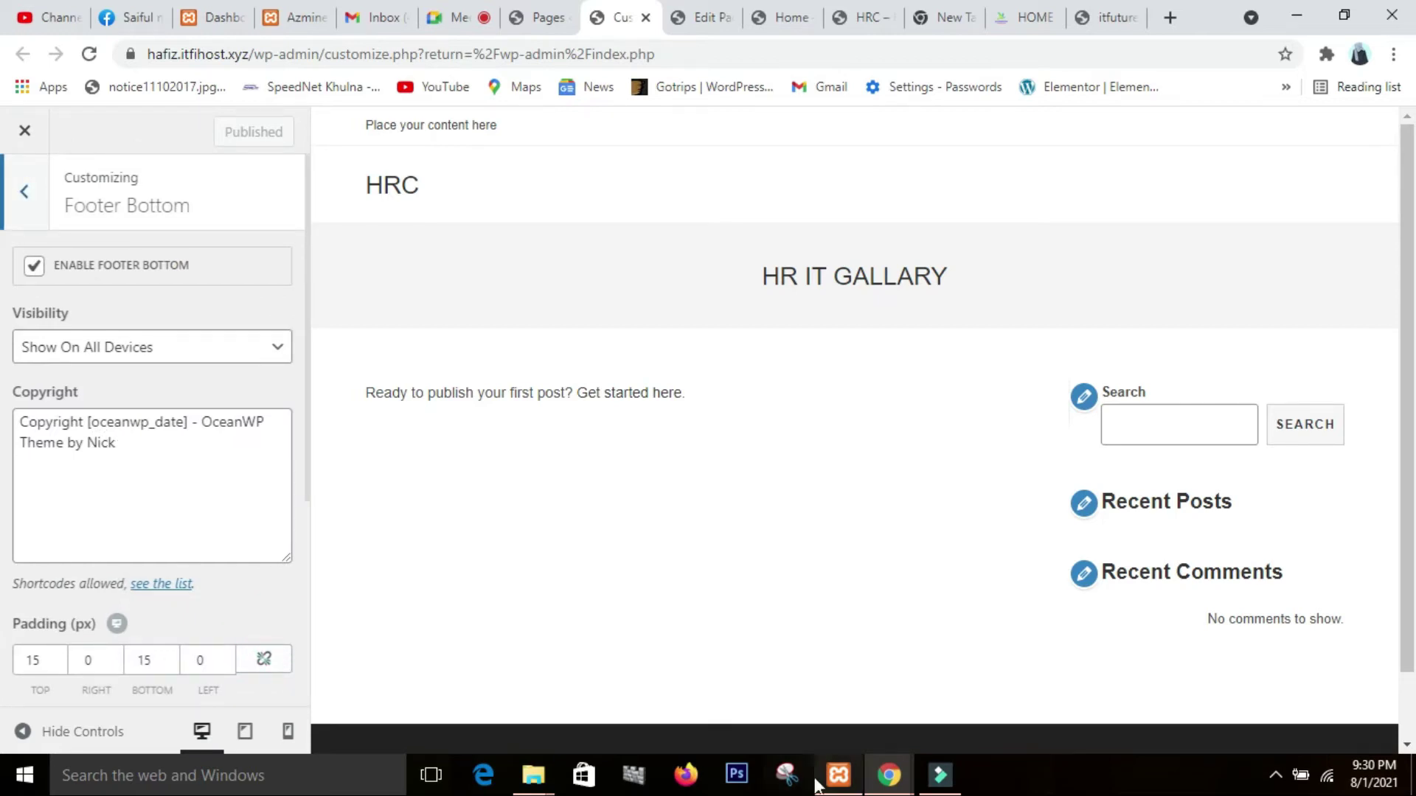
pyautogui.scroll(-2, 1405, 399)
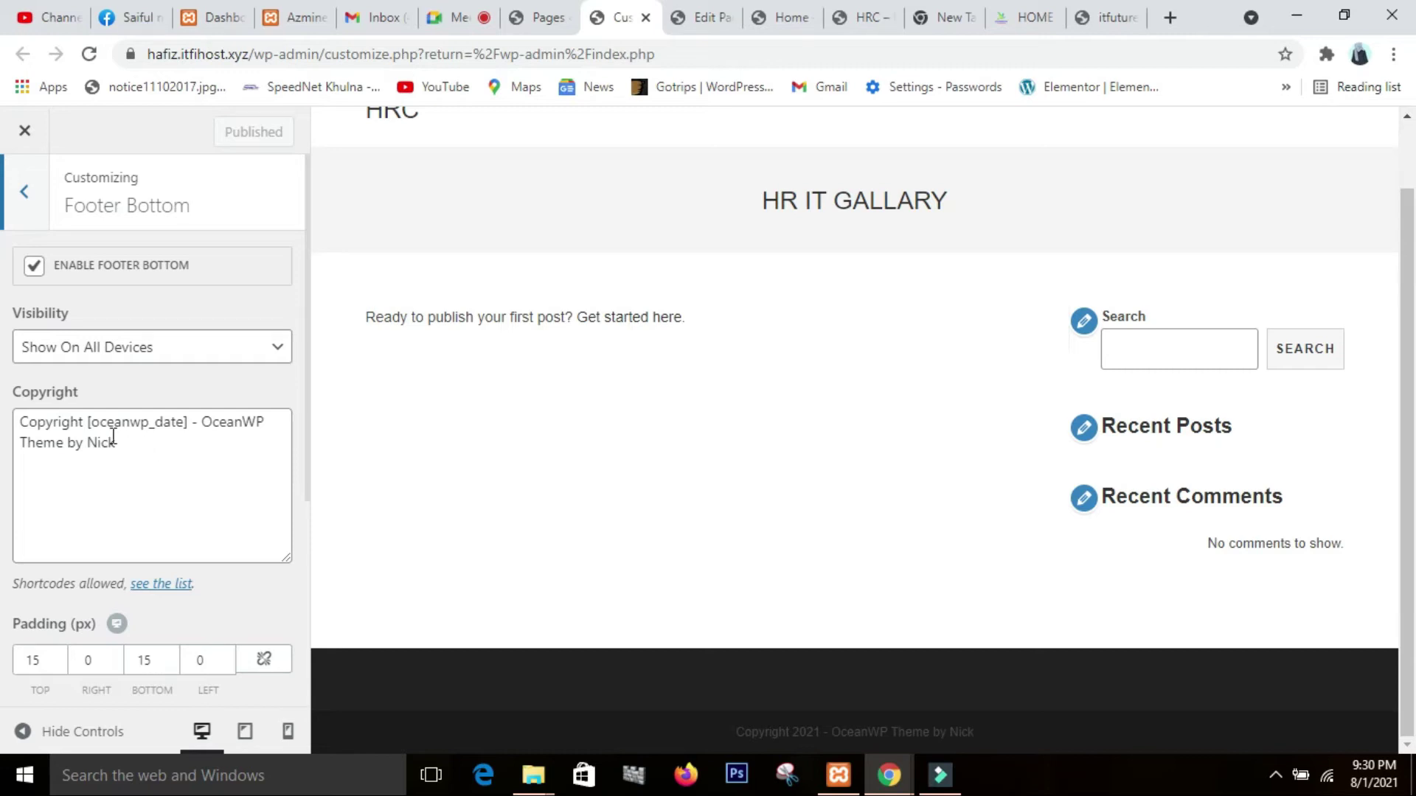
# - Replace "OceanWP" with "ITFUTURE" in the footer's copyright text
pyautogui.click(267, 421)
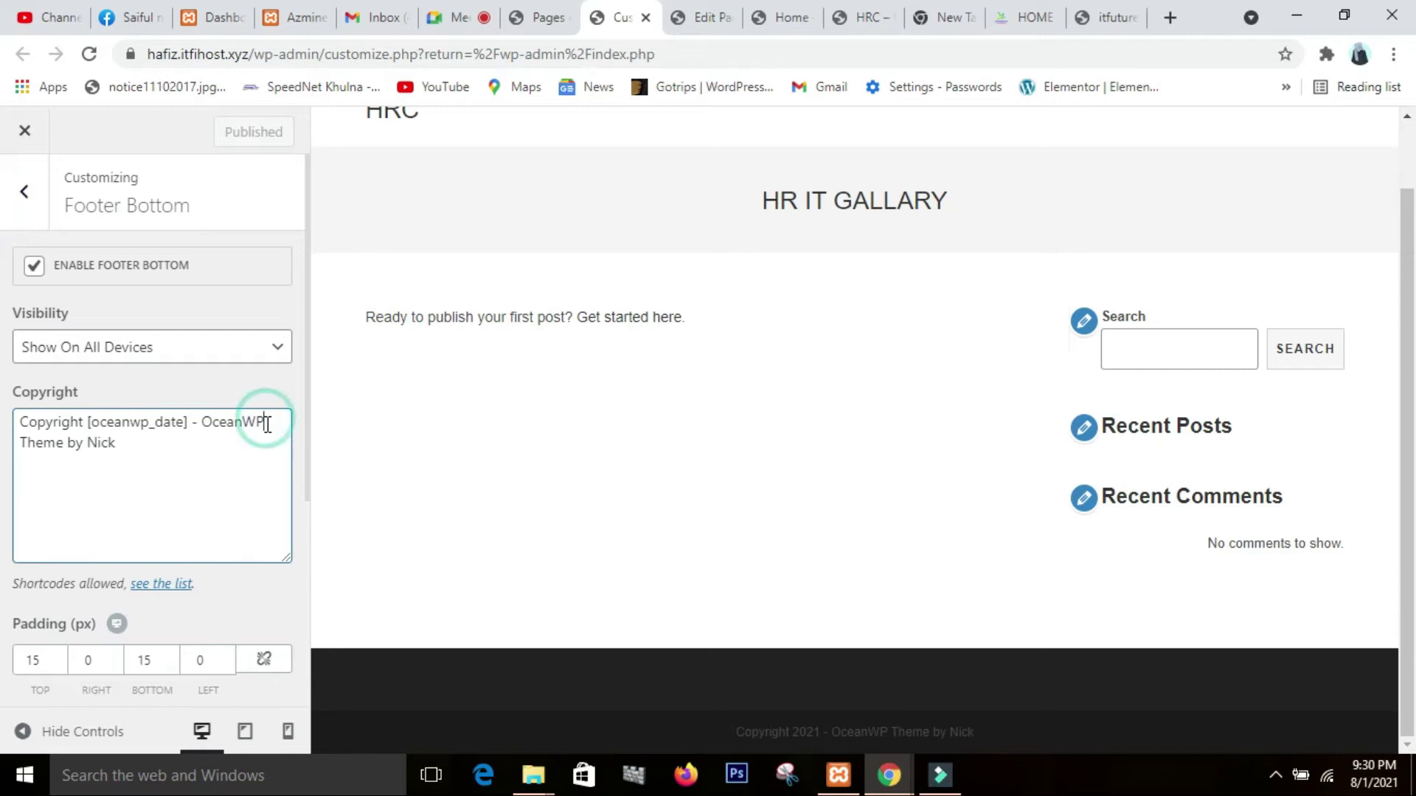
pyautogui.press('BackSpace')
pyautogui.press('BackSpace')
pyautogui.press('BackSpace')
pyautogui.press('BackSpace')
pyautogui.press('BackSpace')
pyautogui.press('BackSpace')
pyautogui.press('BackSpace')
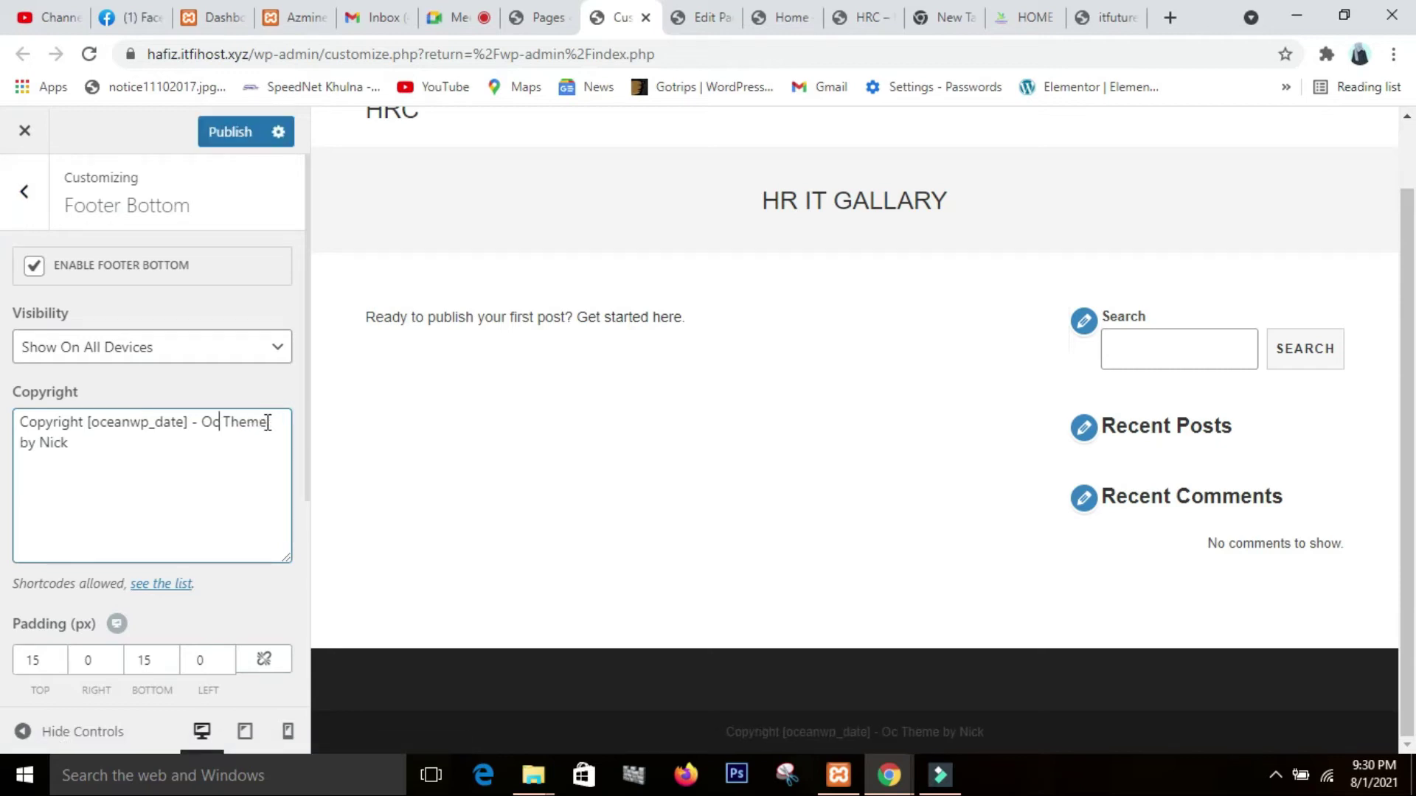
pyautogui.write('ITFUTURE')
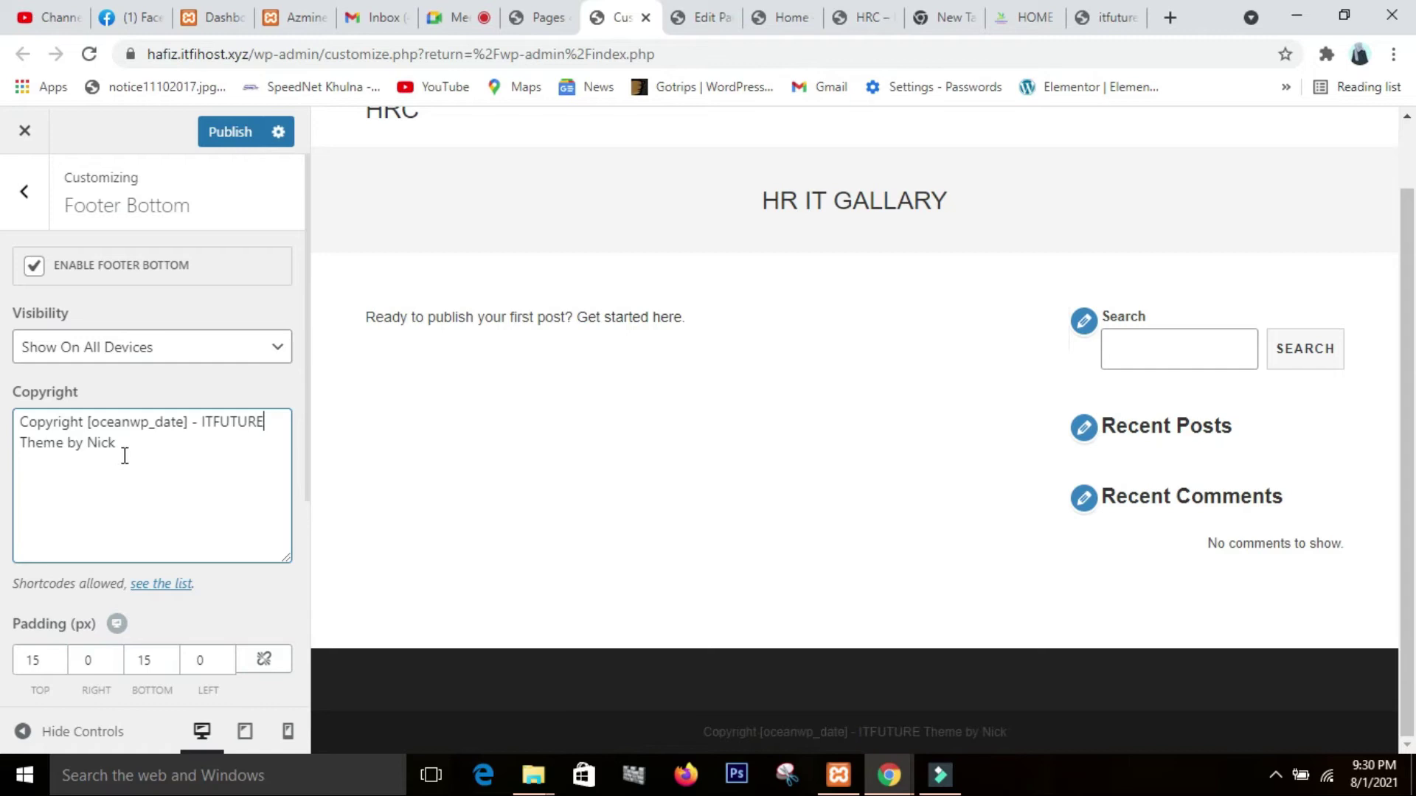
# - Replace the author's name after "Theme by" in the footer's copyright text with the new author name
pyautogui.click(116, 446)
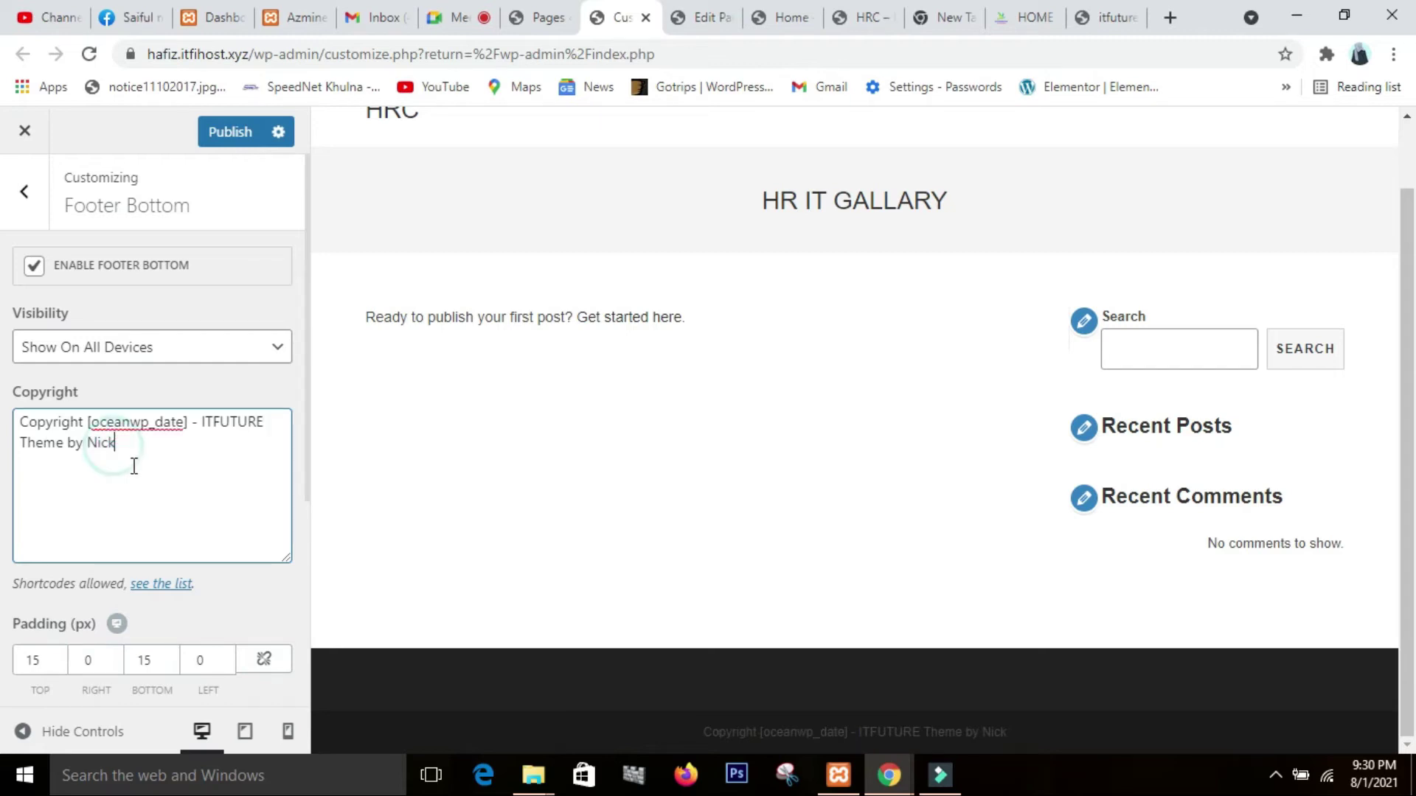
pyautogui.press('BackSpace')
pyautogui.press('BackSpace')
pyautogui.press('BackSpace')
pyautogui.press('BackSpace')
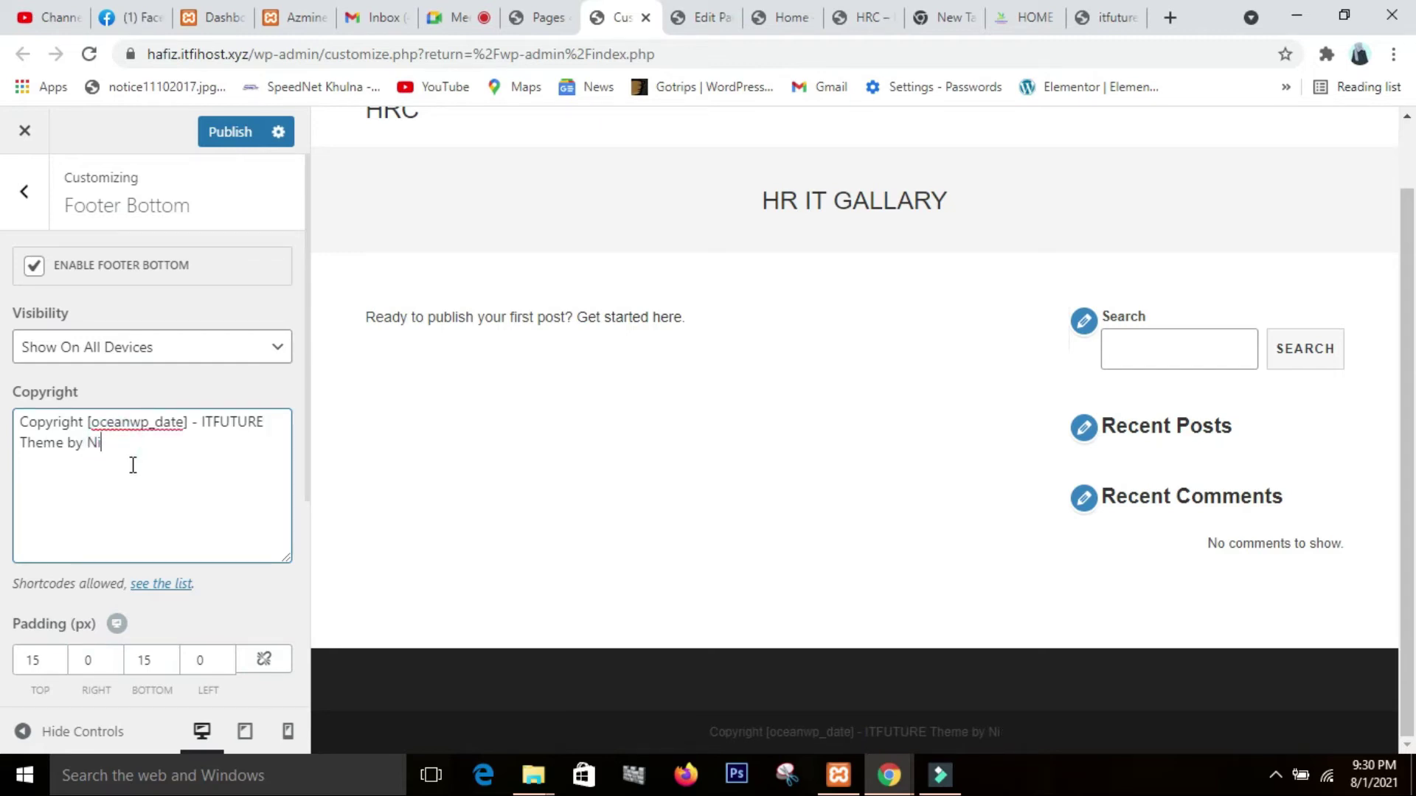
pyautogui.write('kashpia')
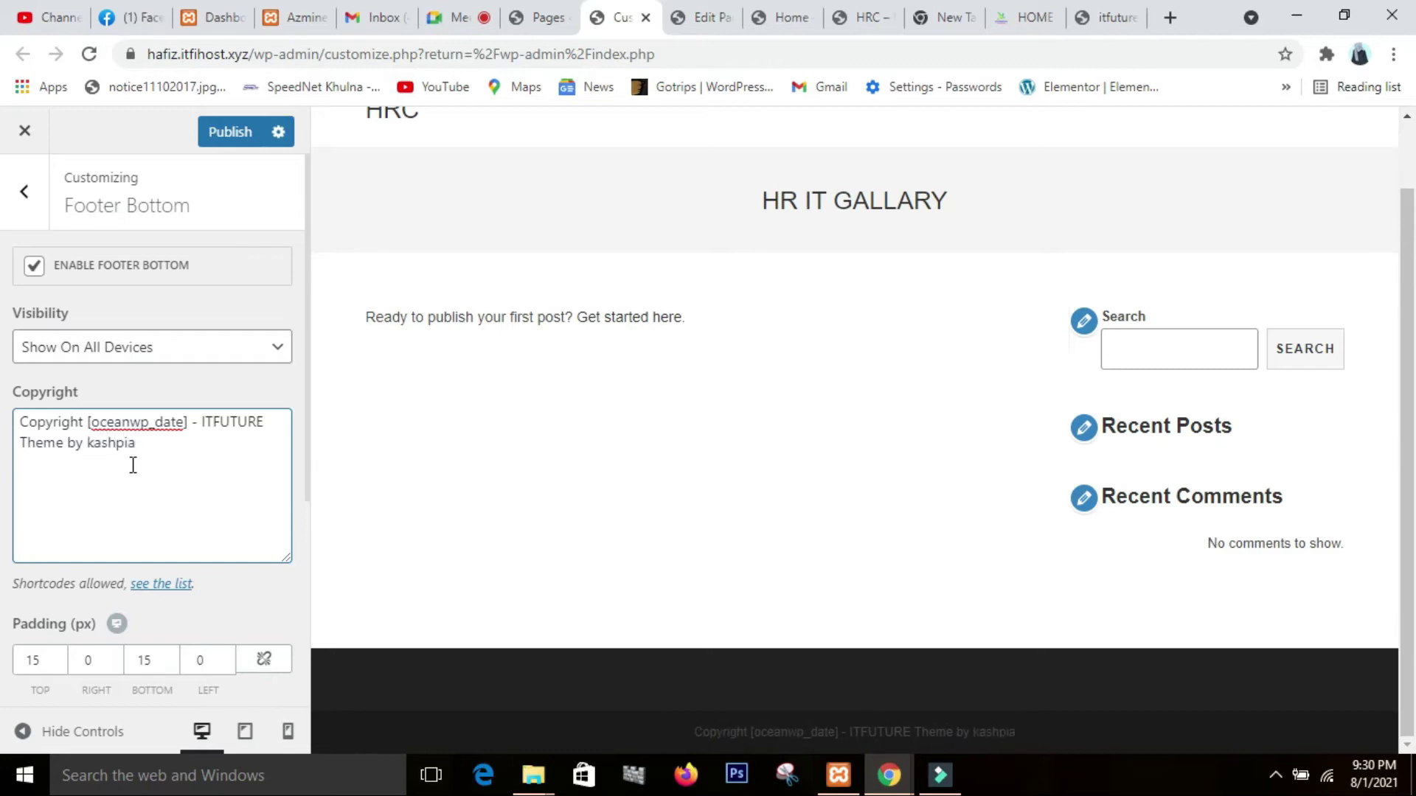
# - Replace the oceanwp_date shortcode name inside the brackets of the footer's copyright text with "1st August,2021"
pyautogui.click(184, 421)
pyautogui.press('BackSpace')
pyautogui.press('BackSpace')
pyautogui.press('BackSpace')
pyautogui.press('BackSpace')
pyautogui.press('BackSpace')
pyautogui.press('BackSpace')
pyautogui.press('BackSpace')
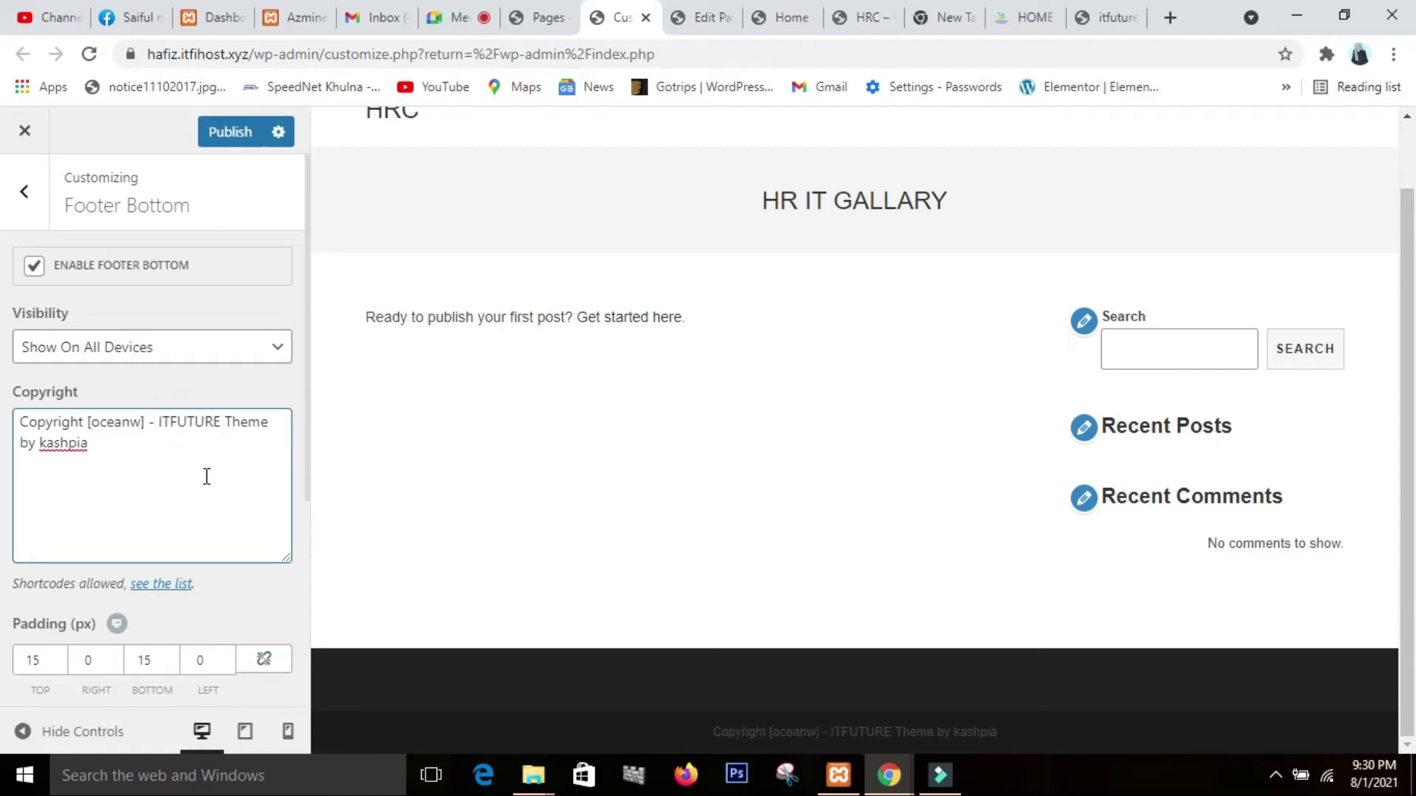
pyautogui.press('BackSpace')
pyautogui.press('BackSpace')
pyautogui.press('BackSpace')
pyautogui.press('BackSpace')
pyautogui.press('BackSpace')
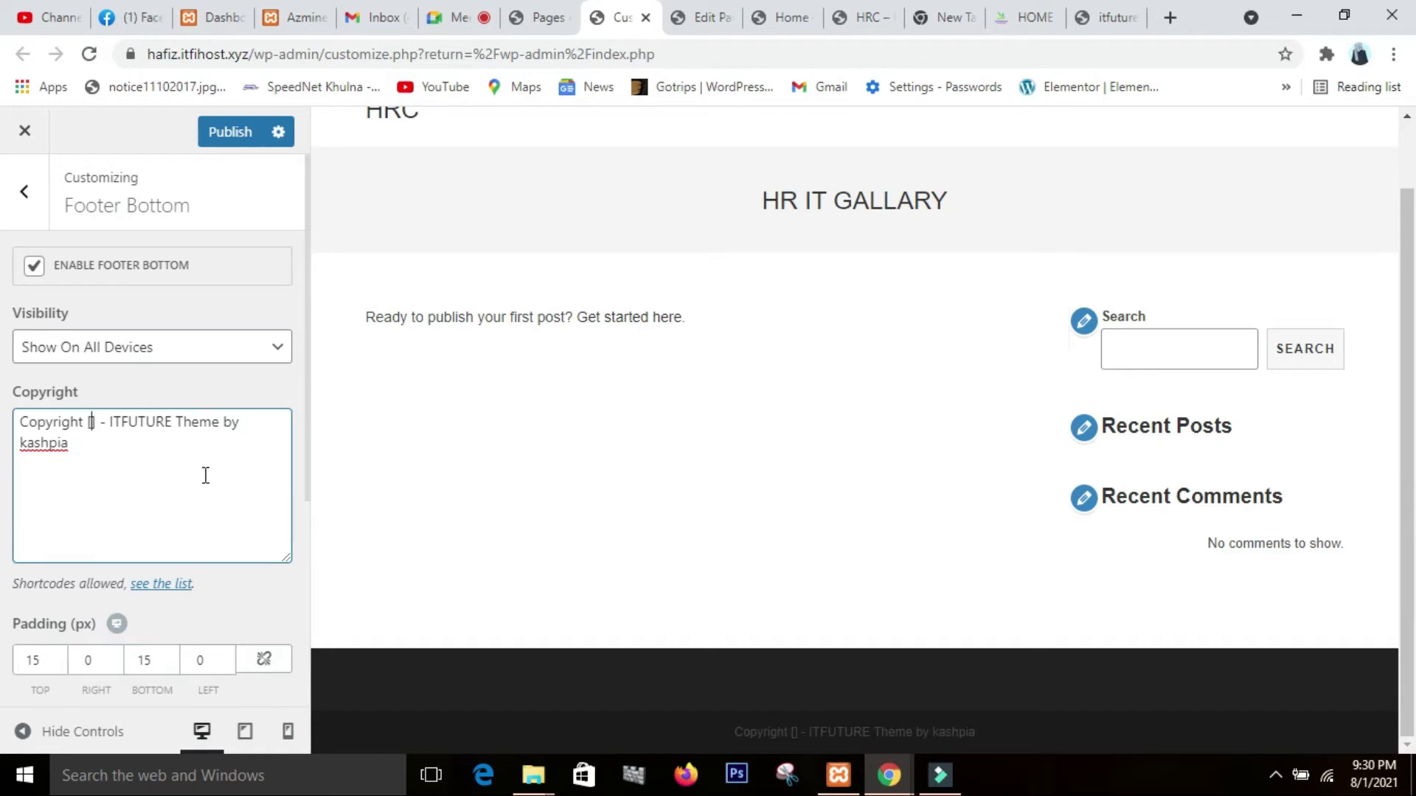
pyautogui.write('1')
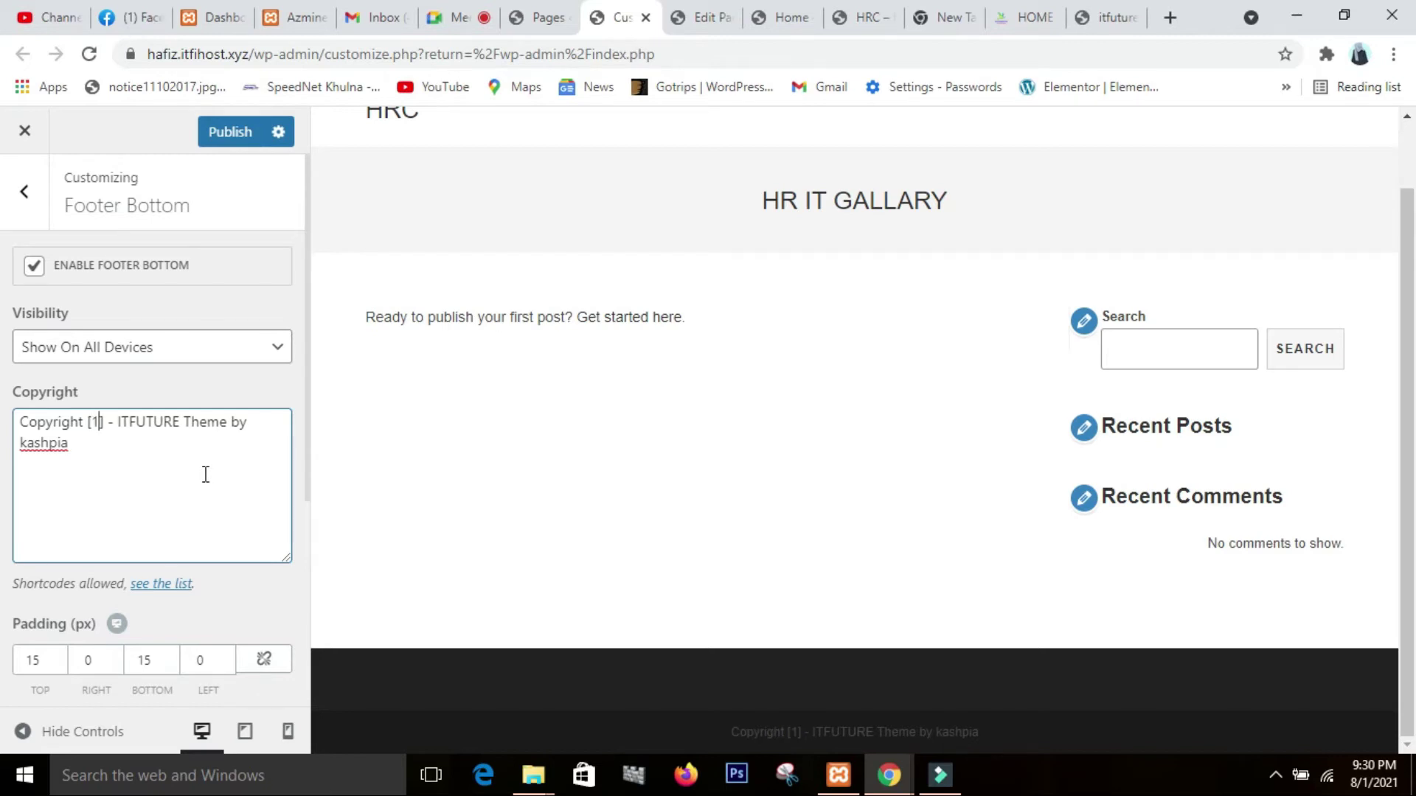
pyautogui.write('st')
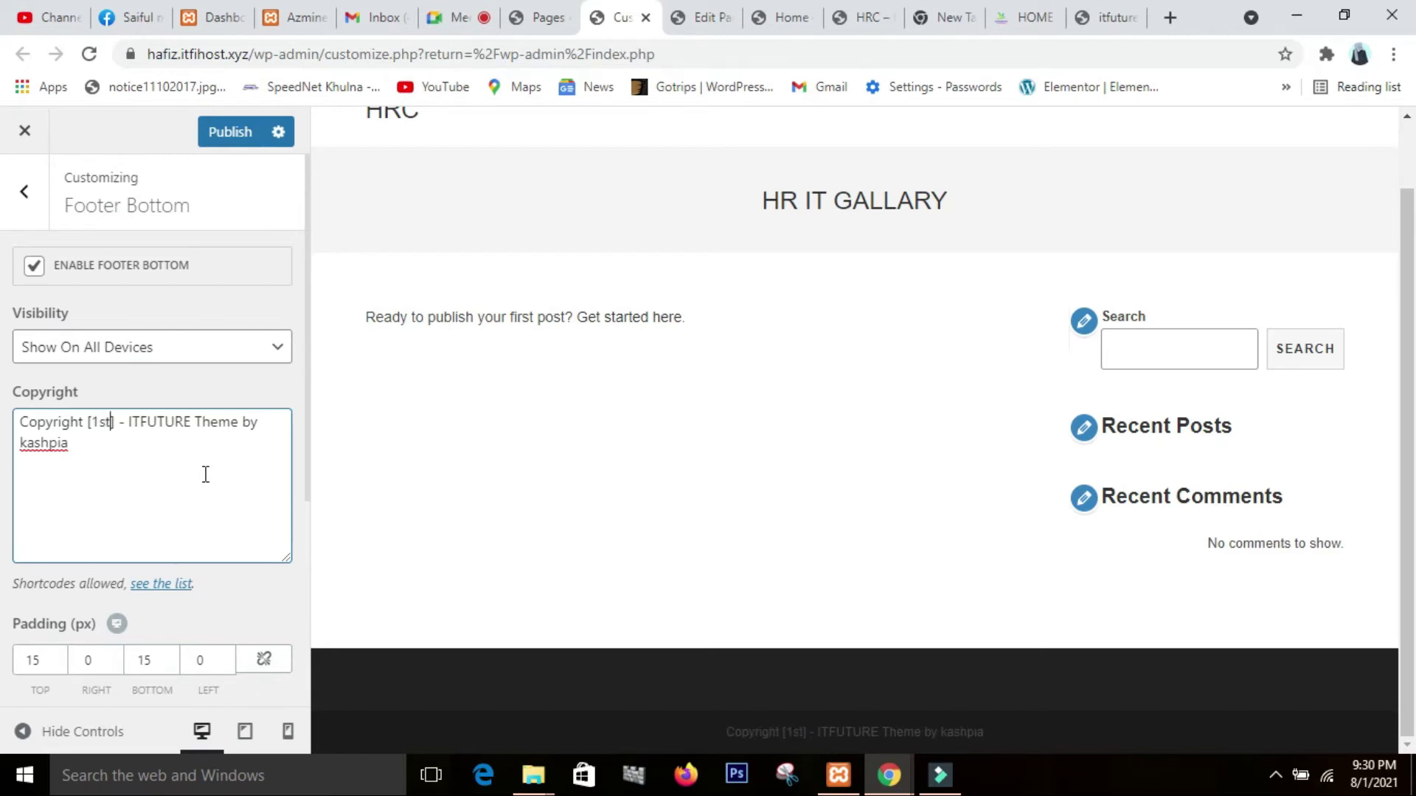
pyautogui.write(' au')
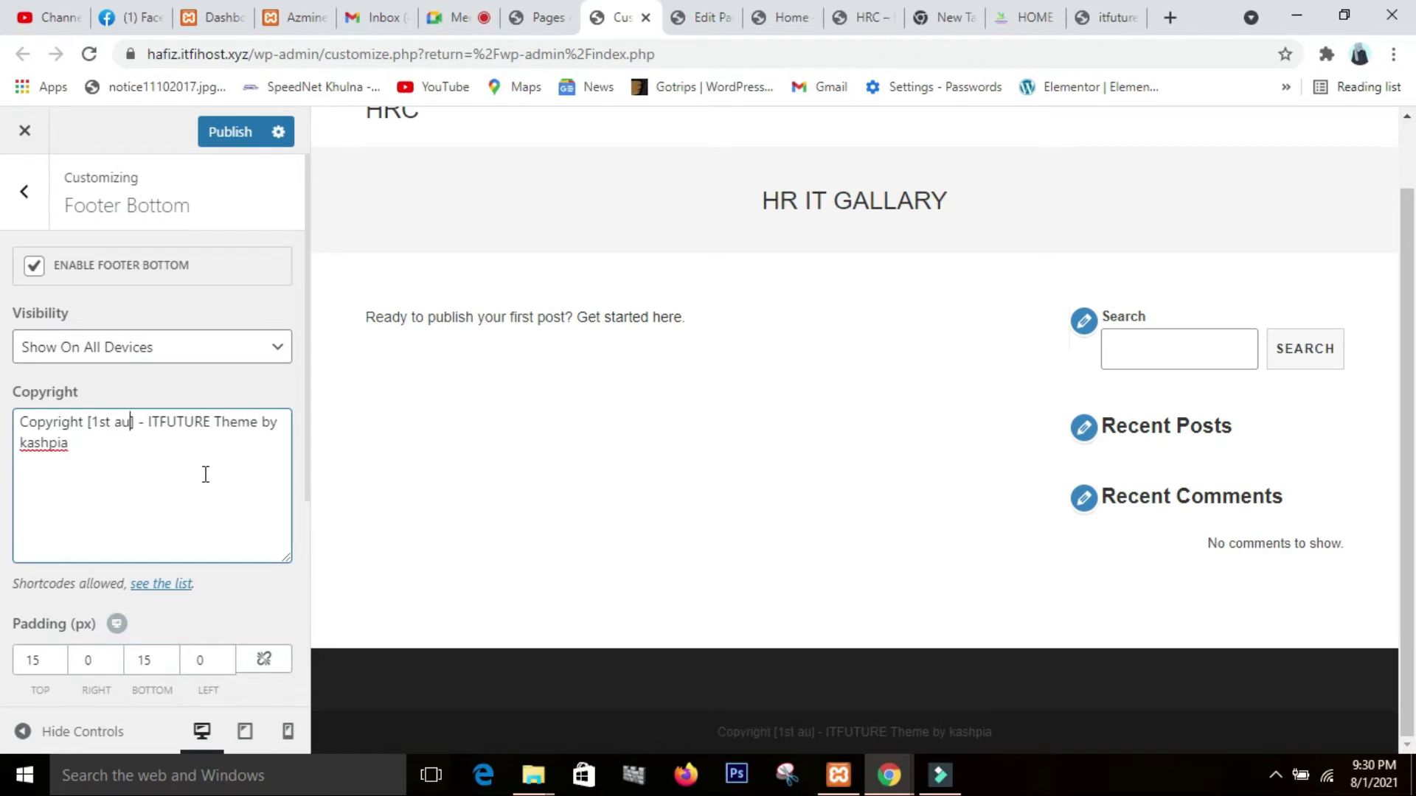
pyautogui.press('BackSpace')
pyautogui.press('BackSpace')
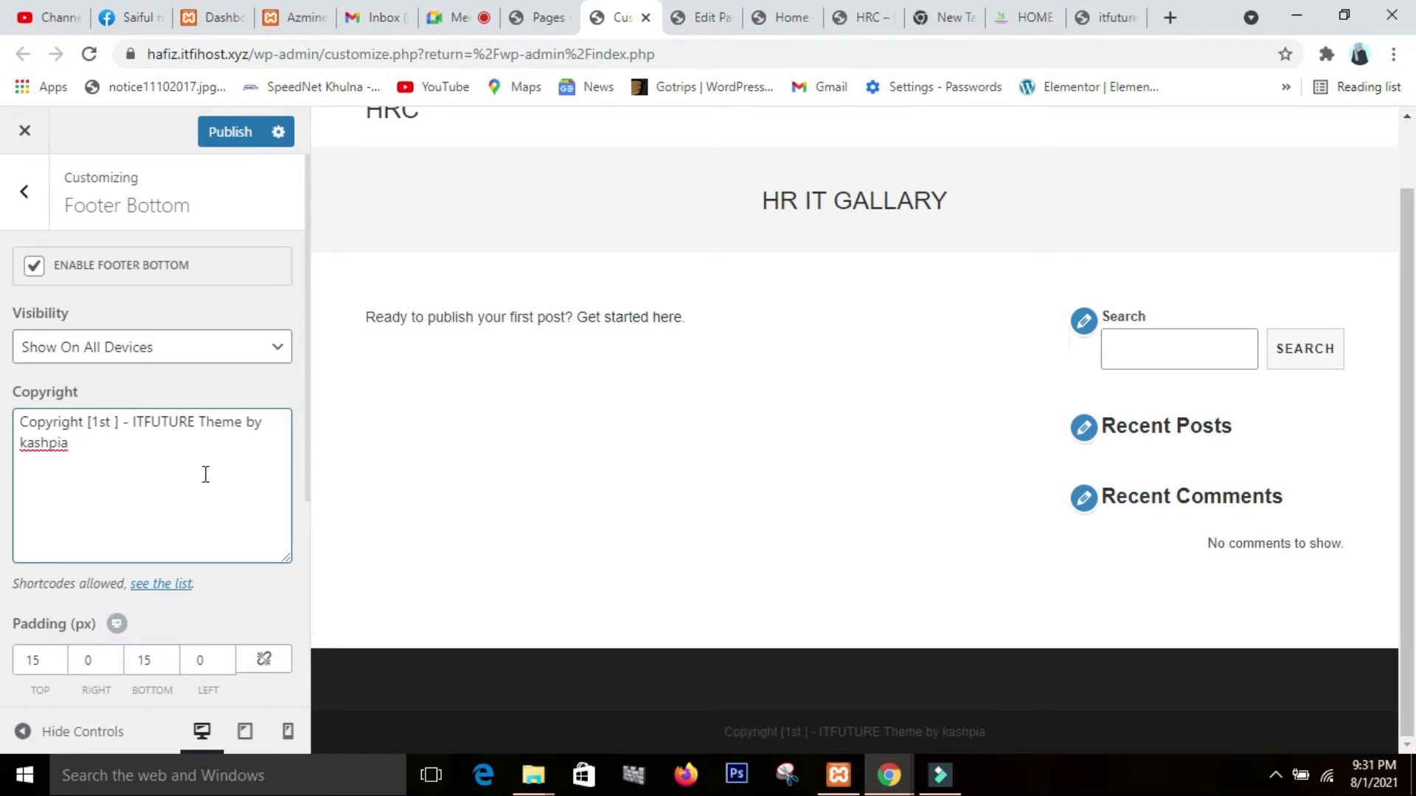
pyautogui.write('Augus')
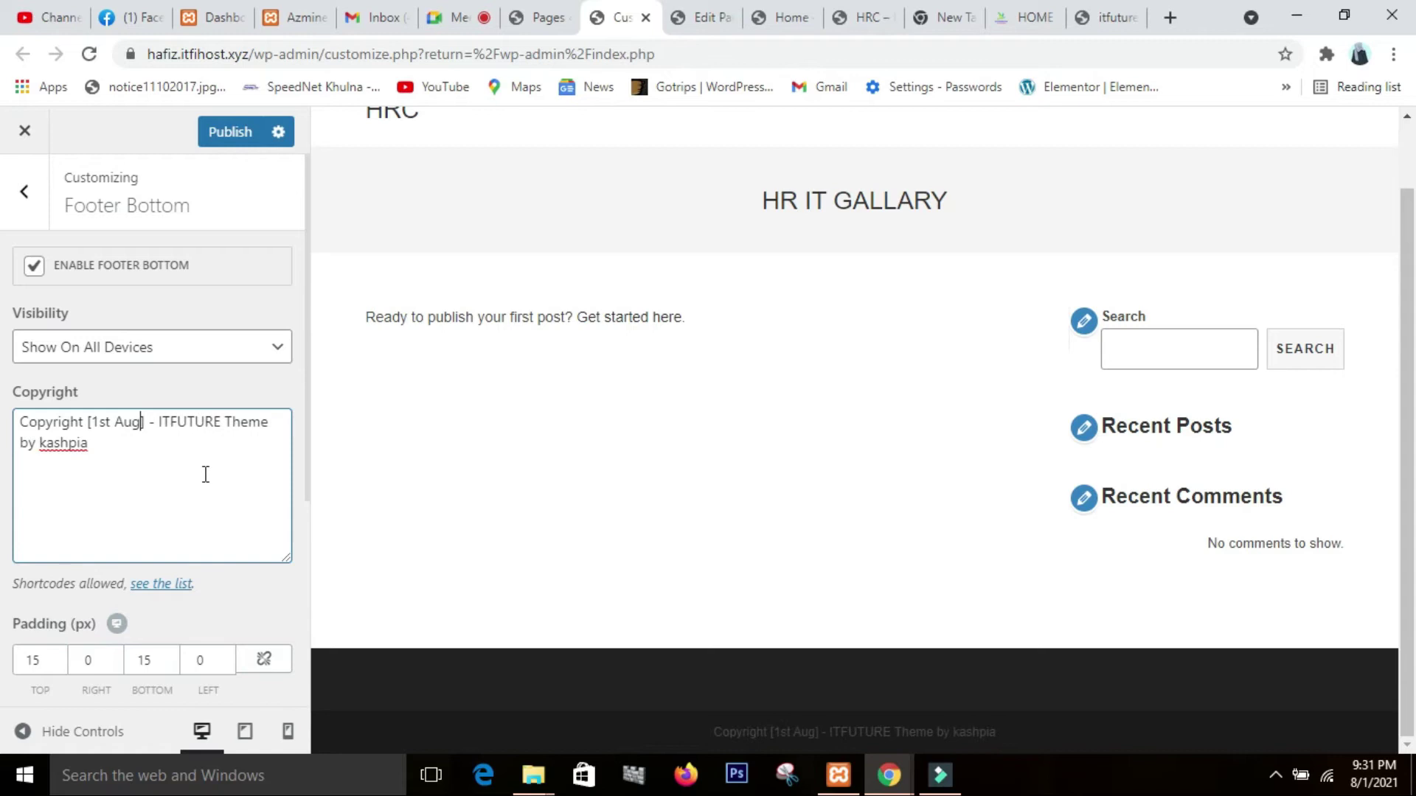
pyautogui.write('t')
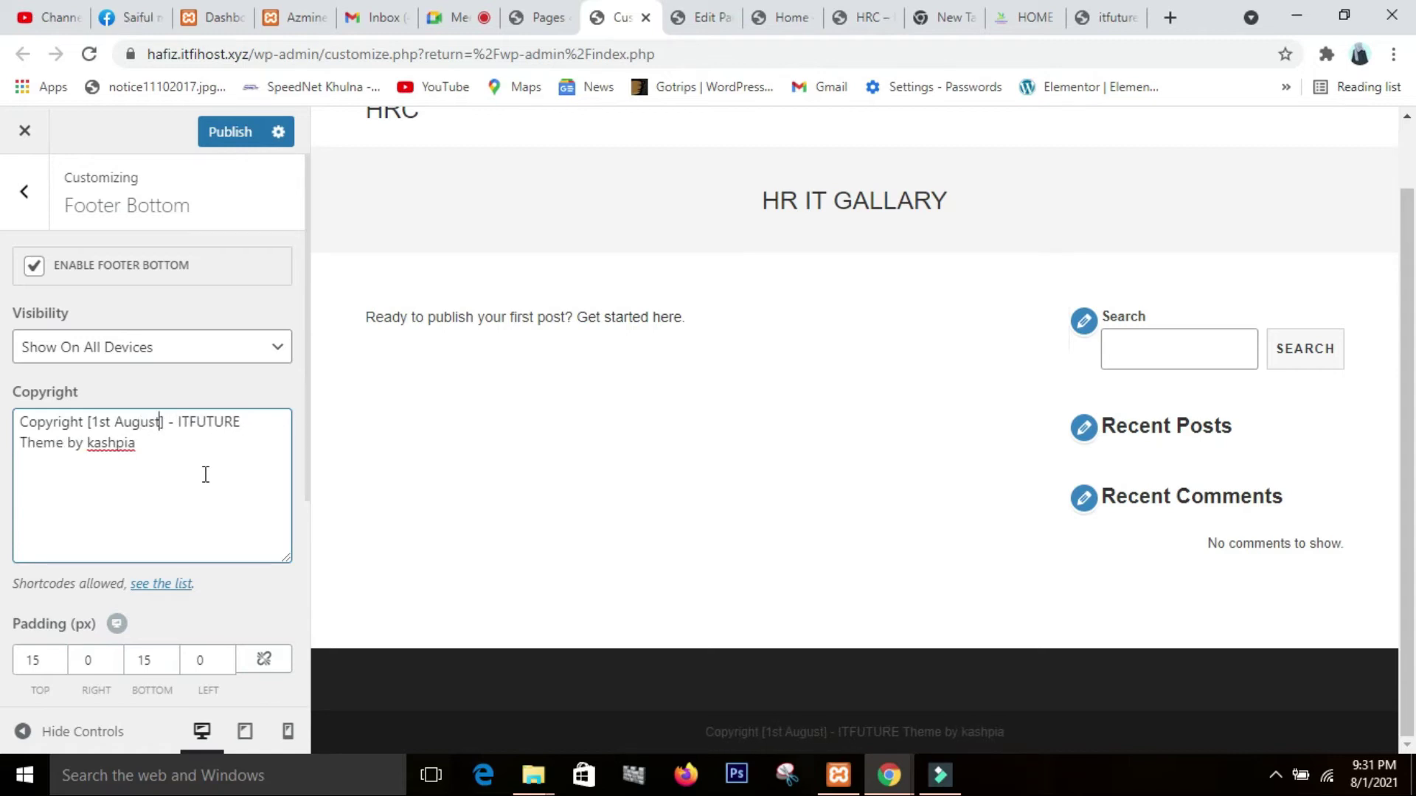
pyautogui.write(',200')
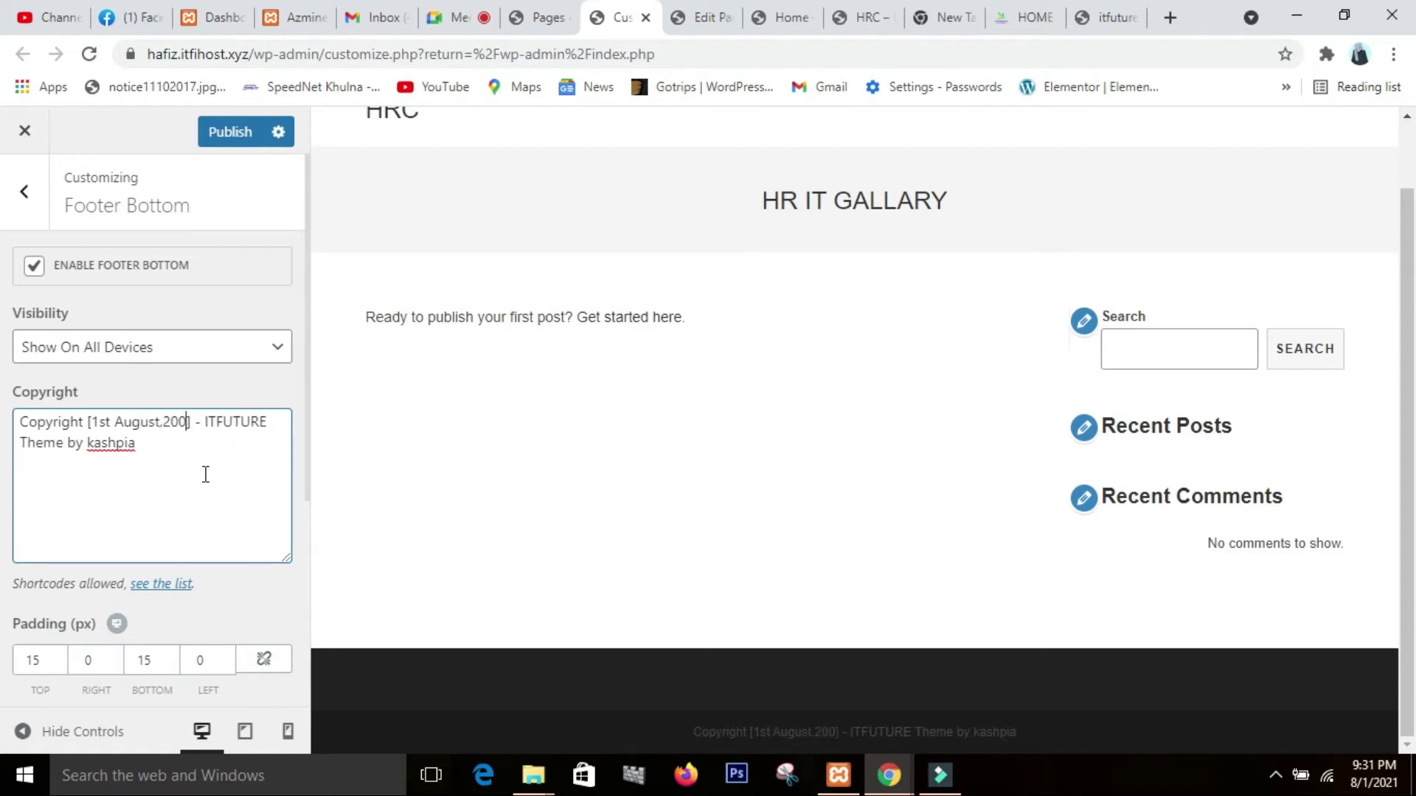
pyautogui.press('BackSpace')
pyautogui.write('21')
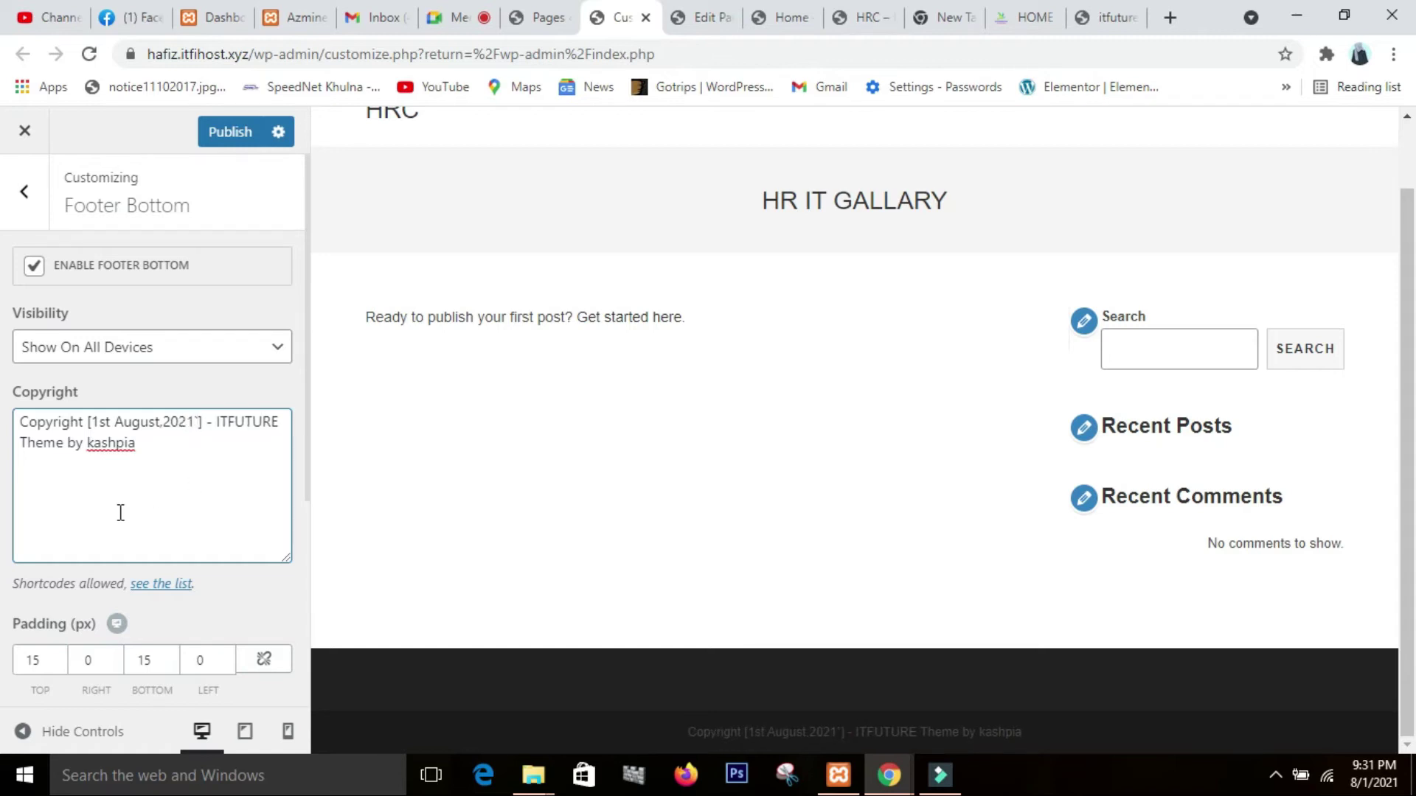
# - Publish the Footer Bottom changes made in the theme customizer
pyautogui.scroll(-4, 121, 516)
pyautogui.scroll(4, 120, 521)
pyautogui.click(228, 134)
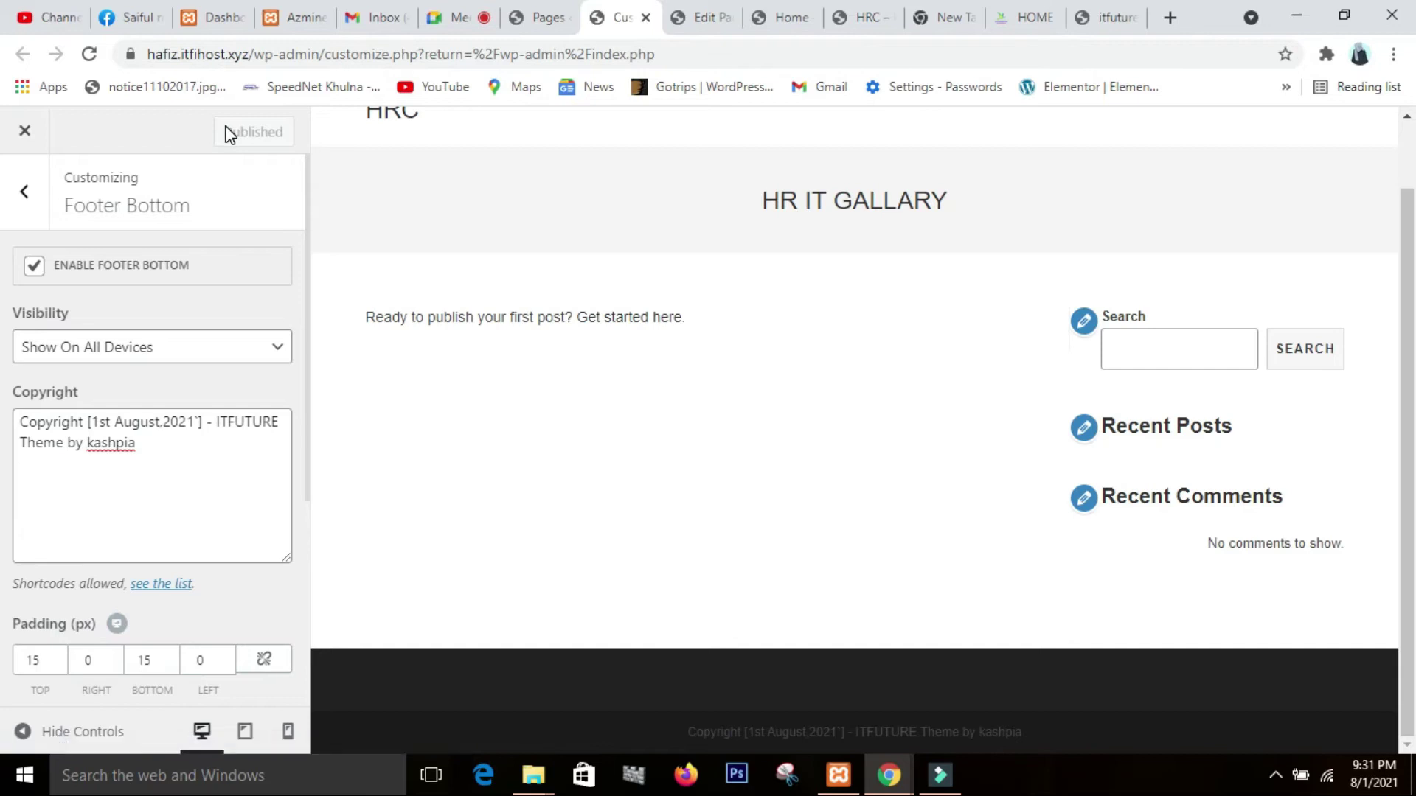
# - Switch to the live Home page and reload it to check the footer's copyright text
pyautogui.click(1036, 17)
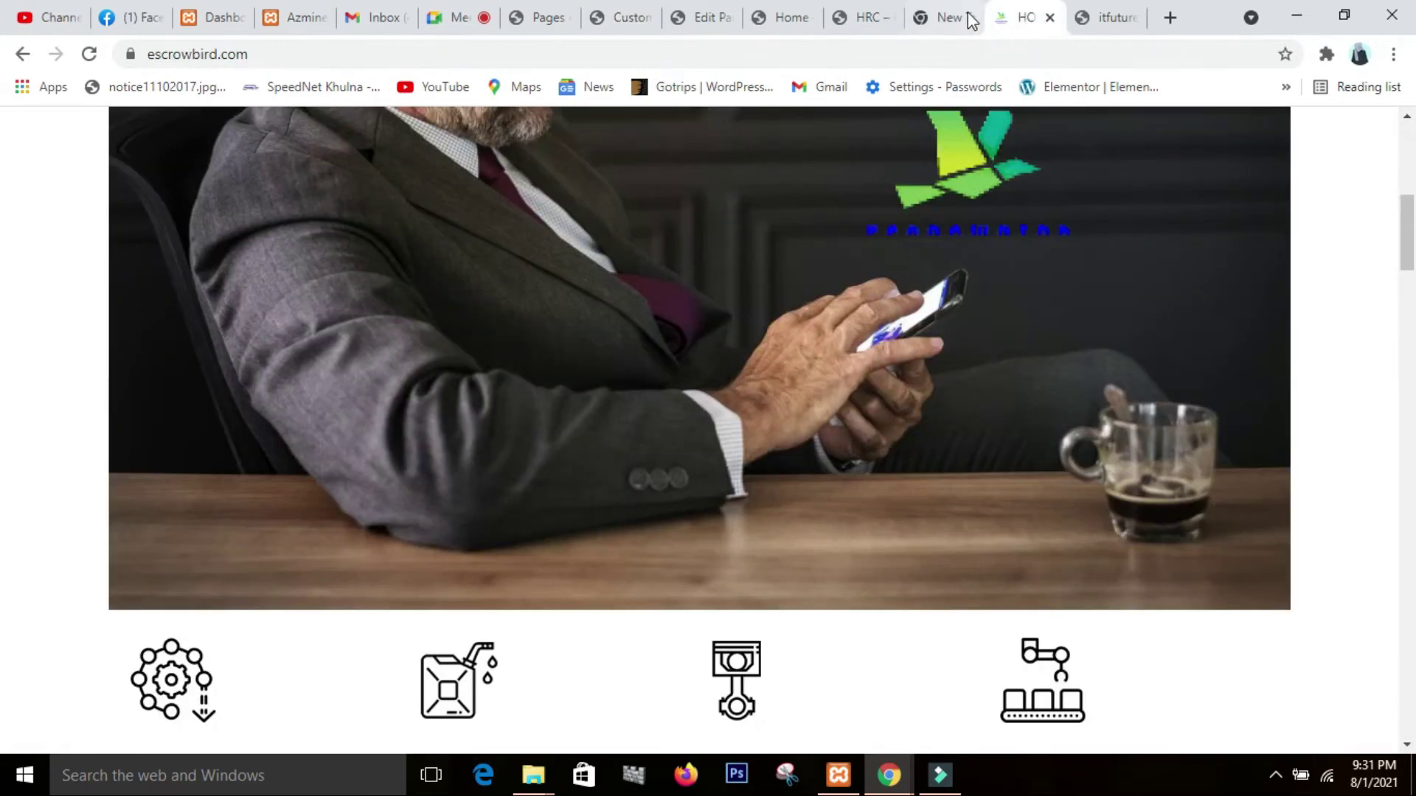
pyautogui.click(929, 18)
pyautogui.click(859, 17)
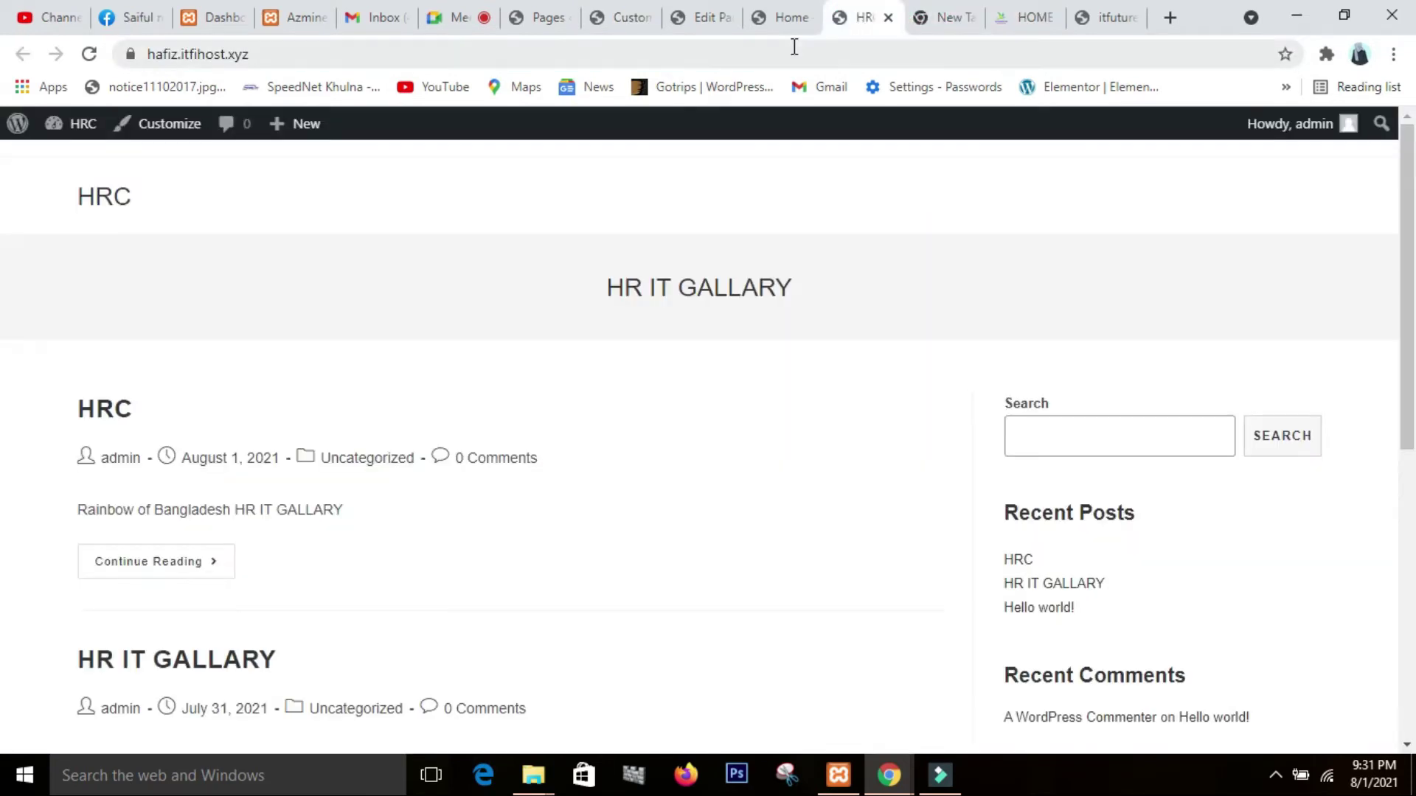
pyautogui.click(786, 18)
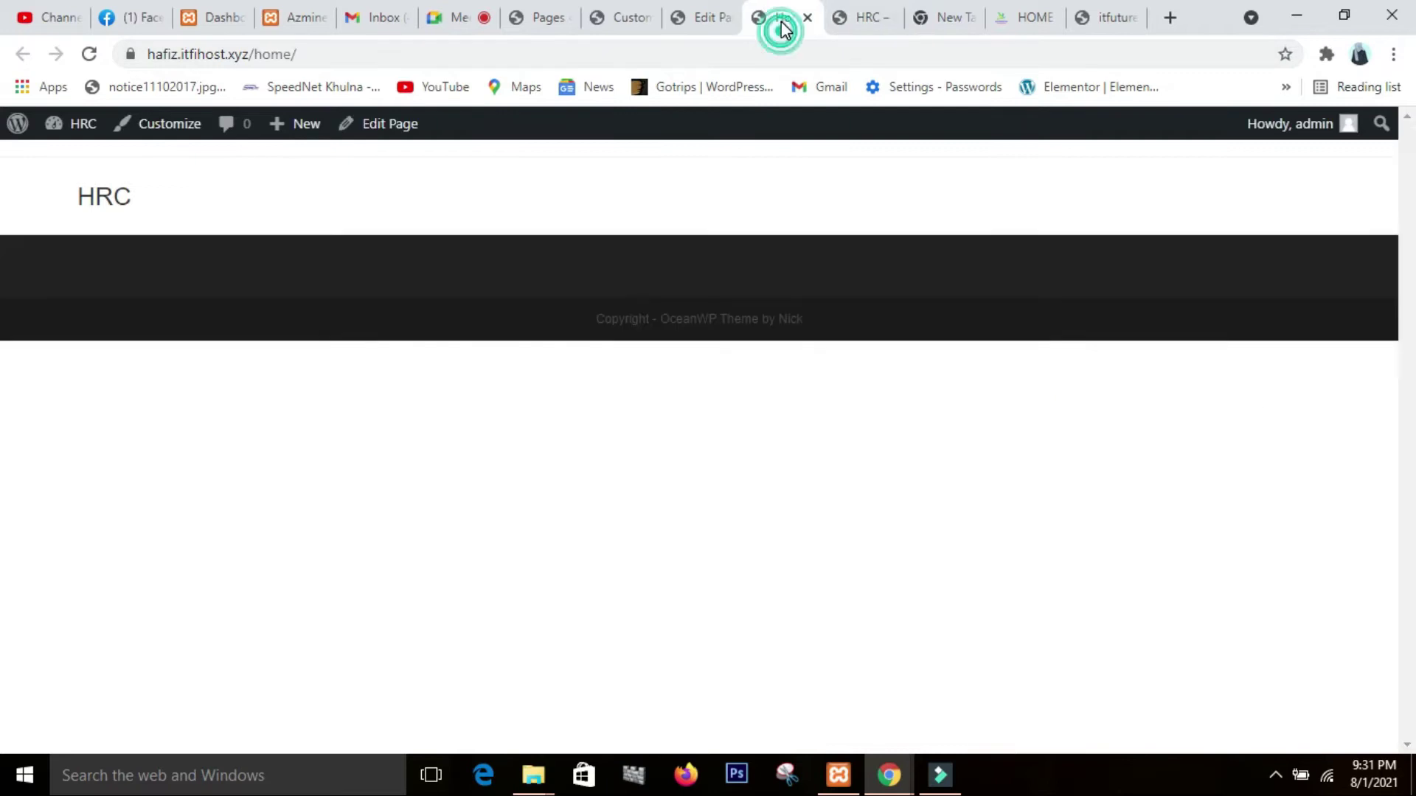
pyautogui.click(86, 54)
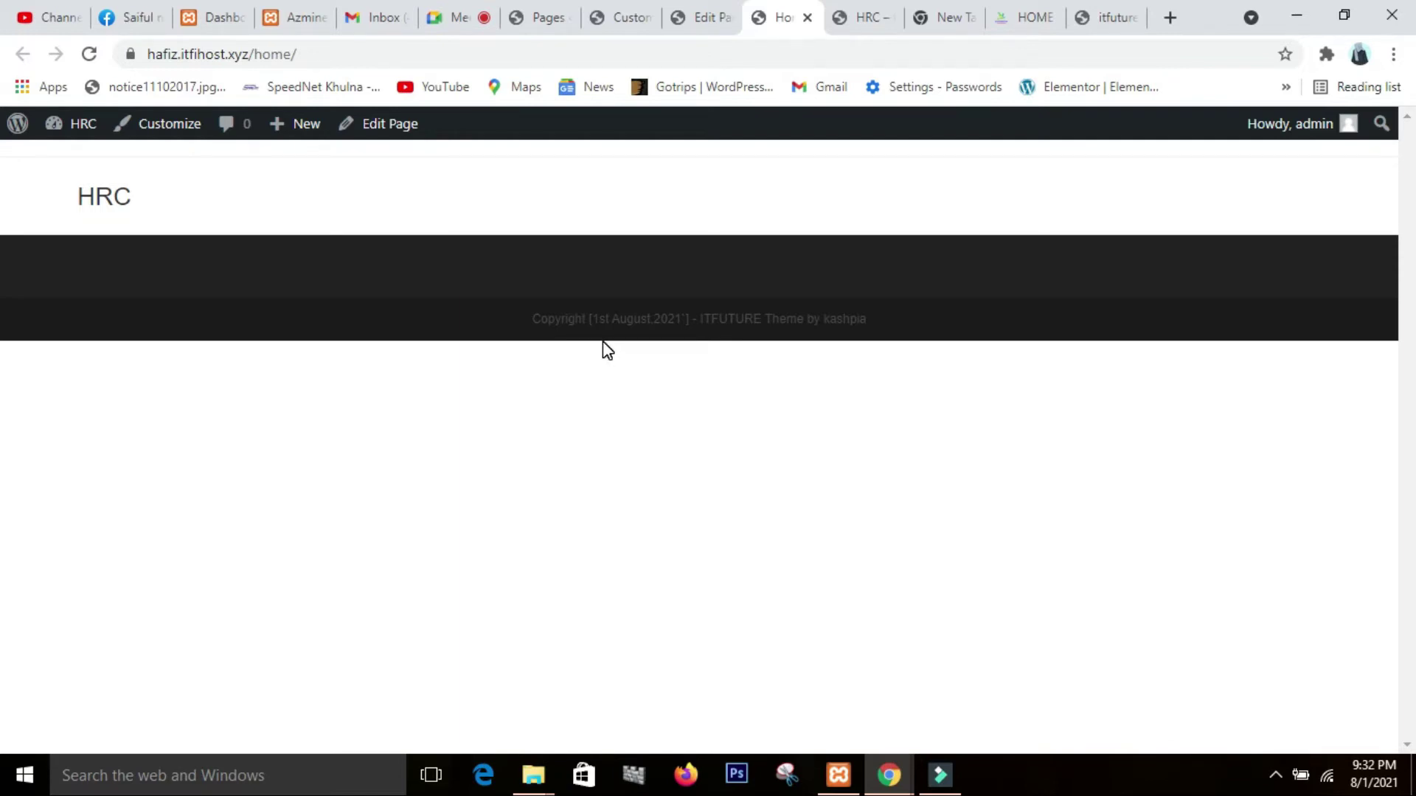
pyautogui.click(706, 20)
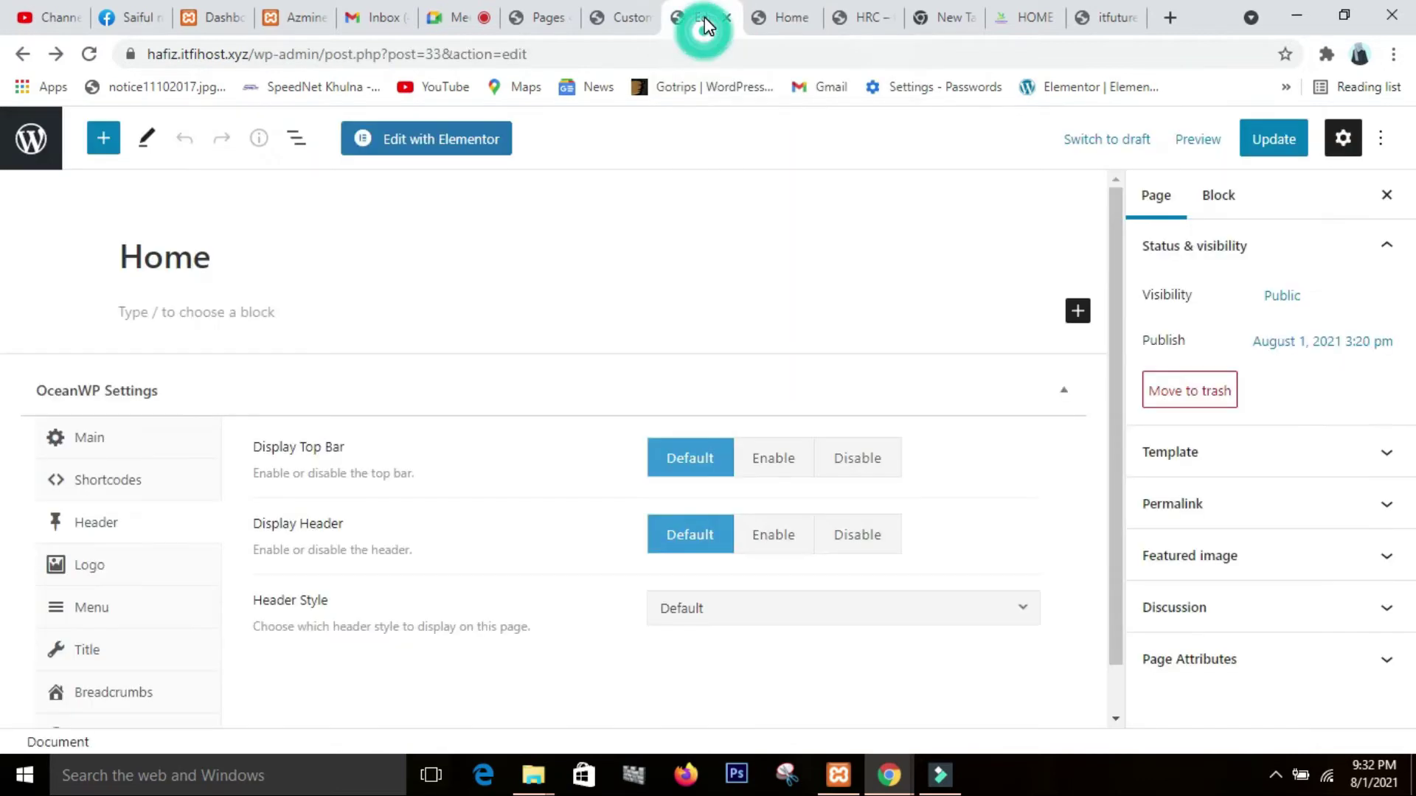
pyautogui.click(778, 19)
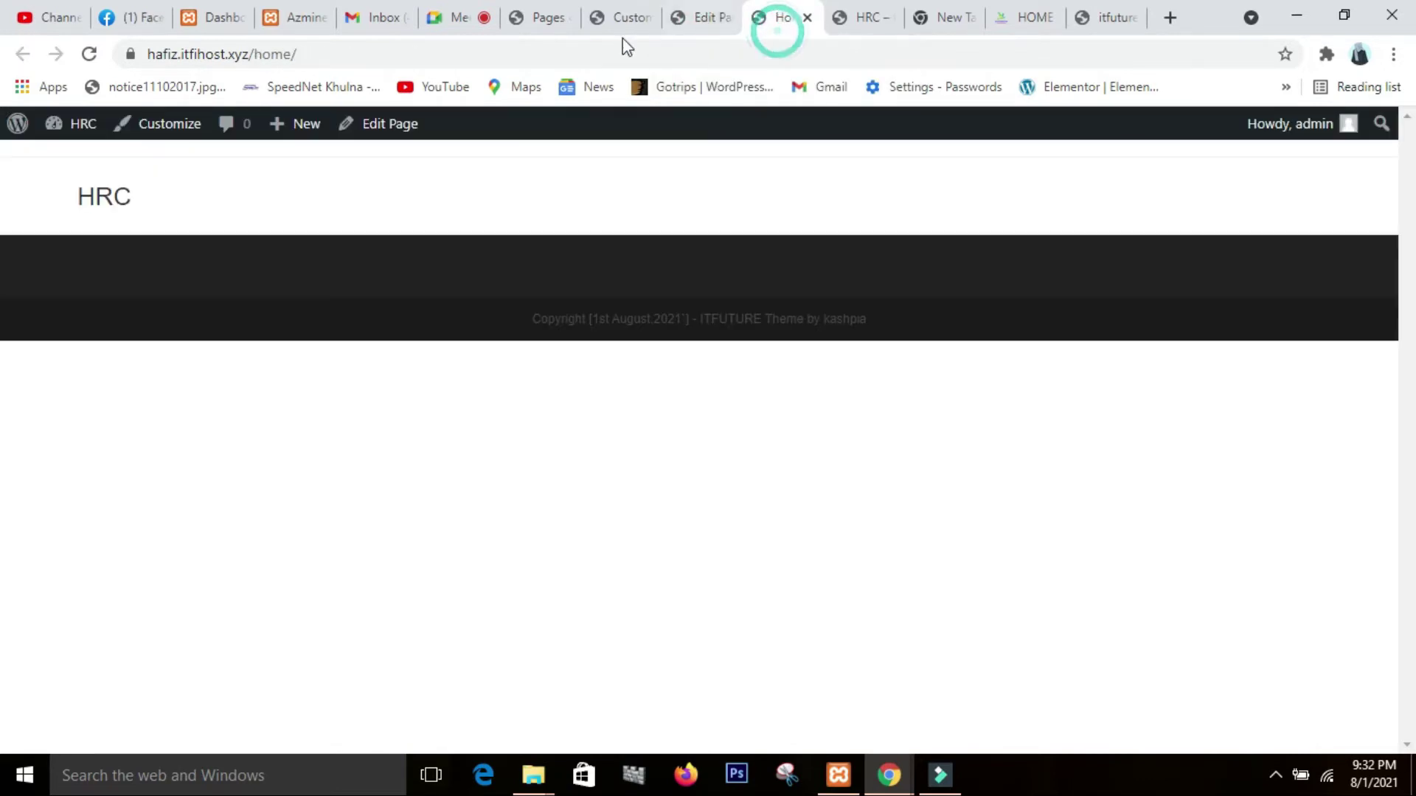
pyautogui.click(552, 19)
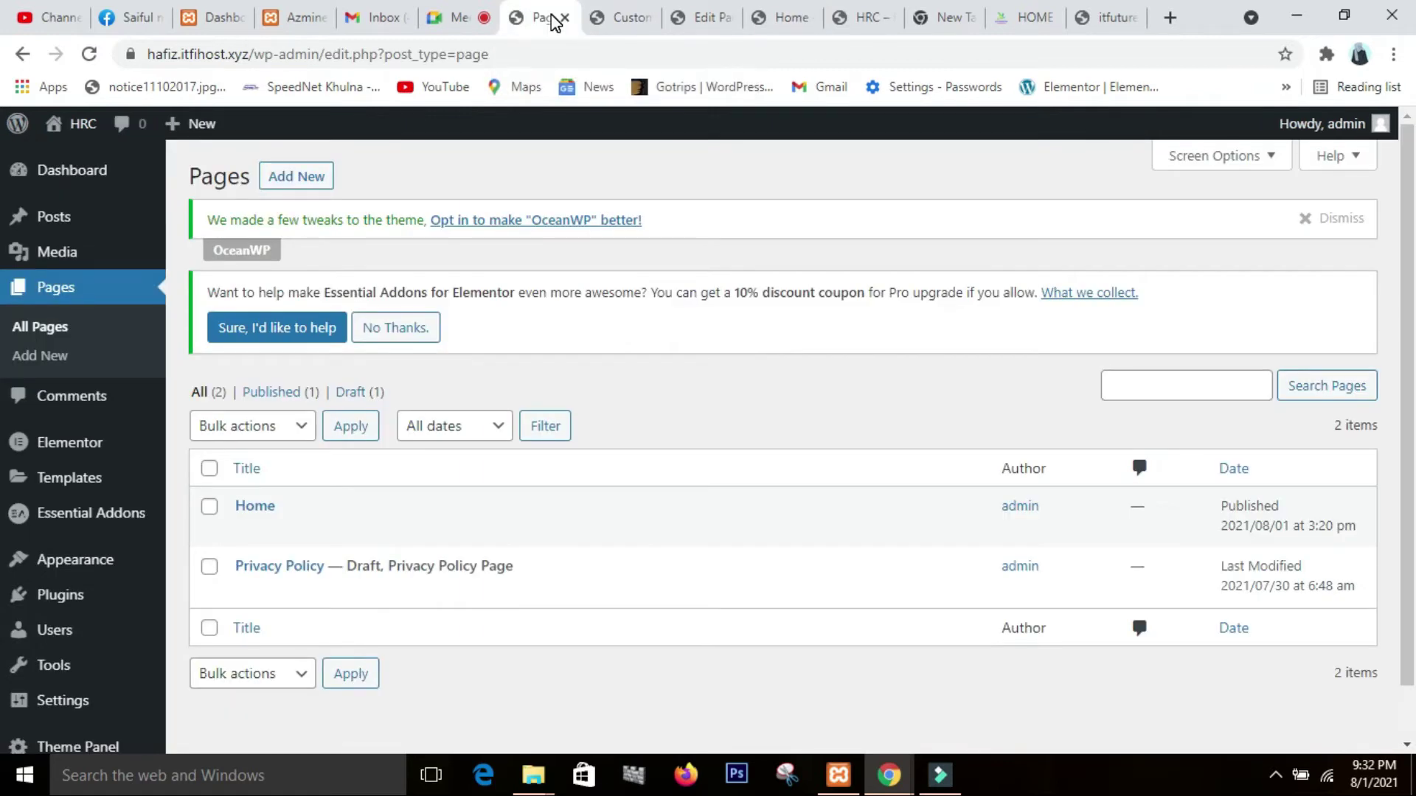
pyautogui.click(654, 23)
pyautogui.scroll(1, 755, 315)
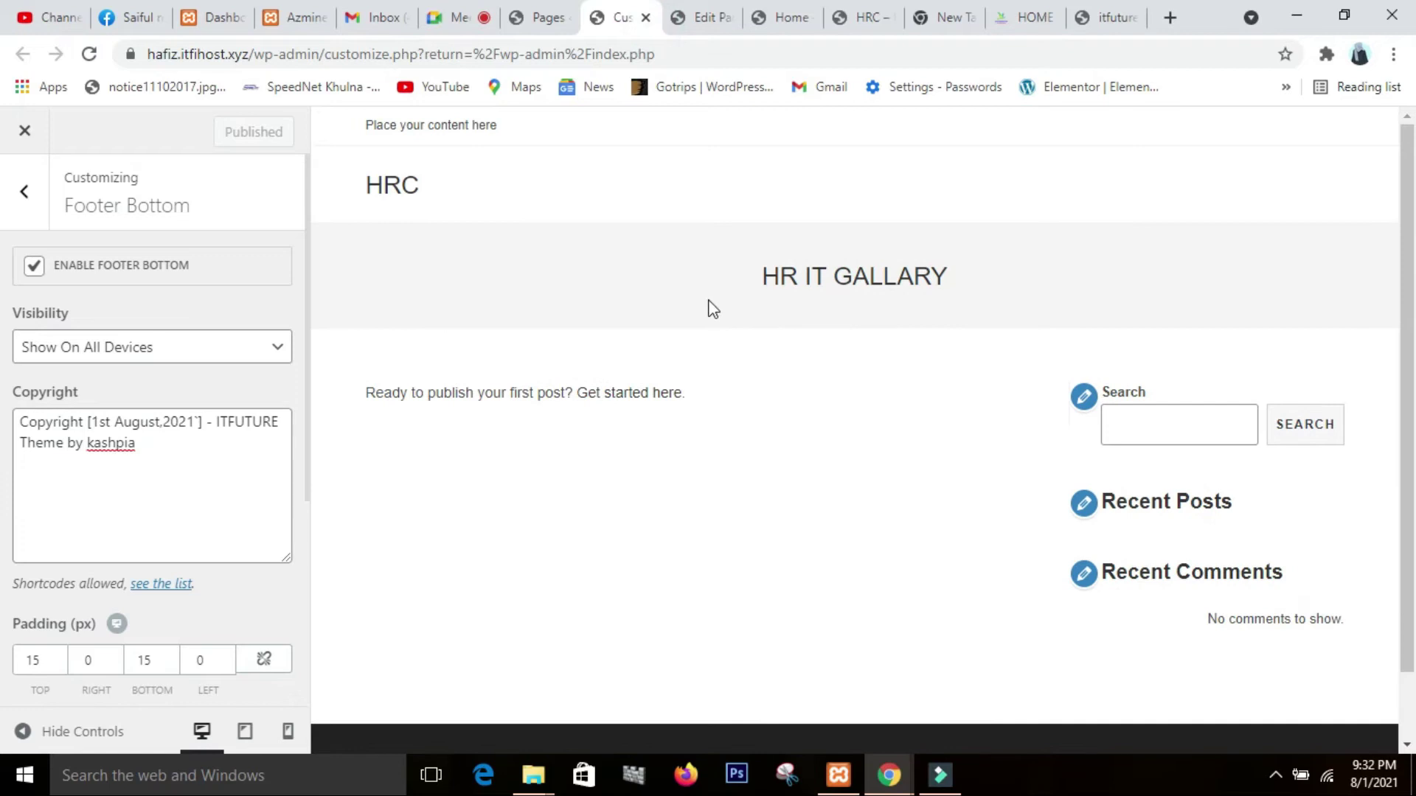
# - Return to the Home page's WordPress editor and open the page for editing with Elementor
pyautogui.click(719, 19)
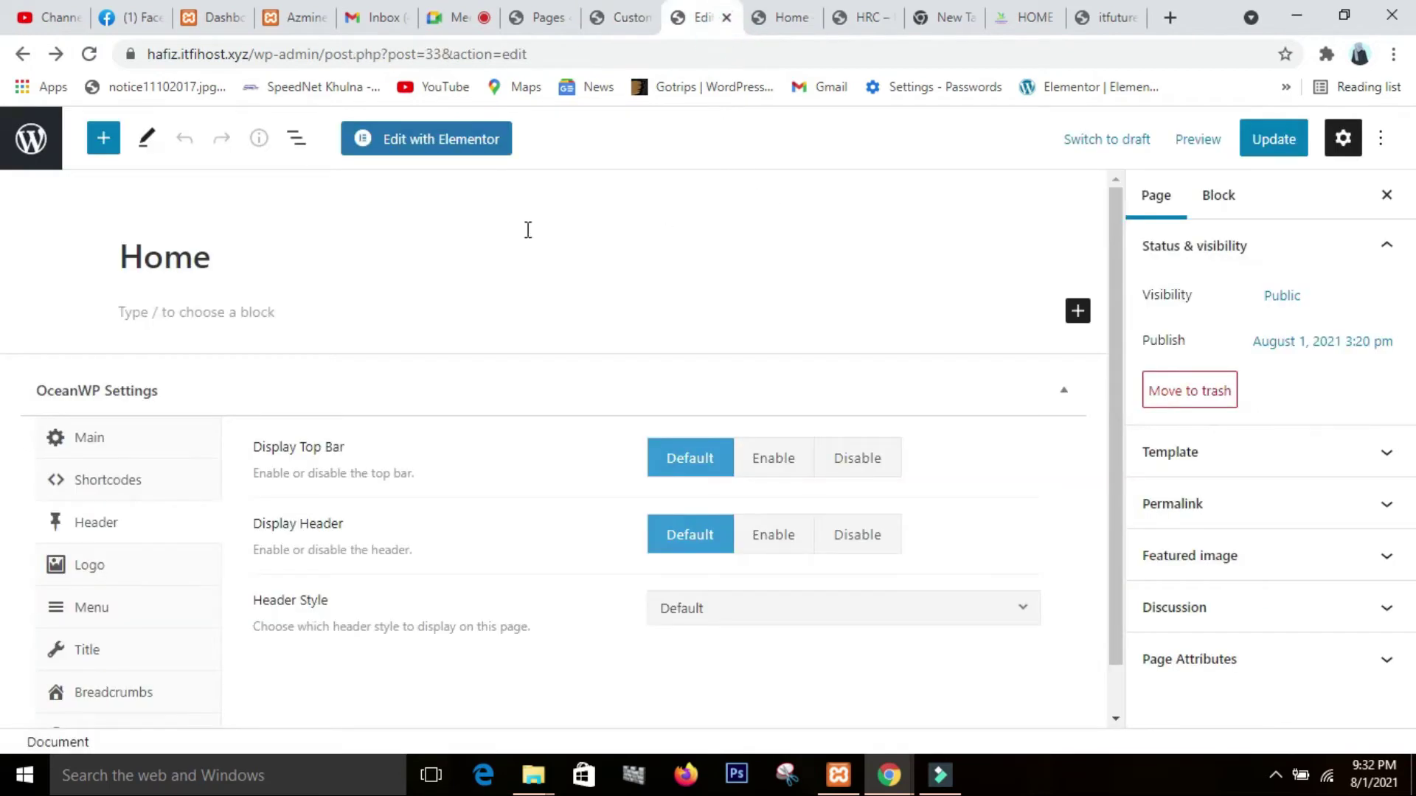
pyautogui.rightClick(452, 145)
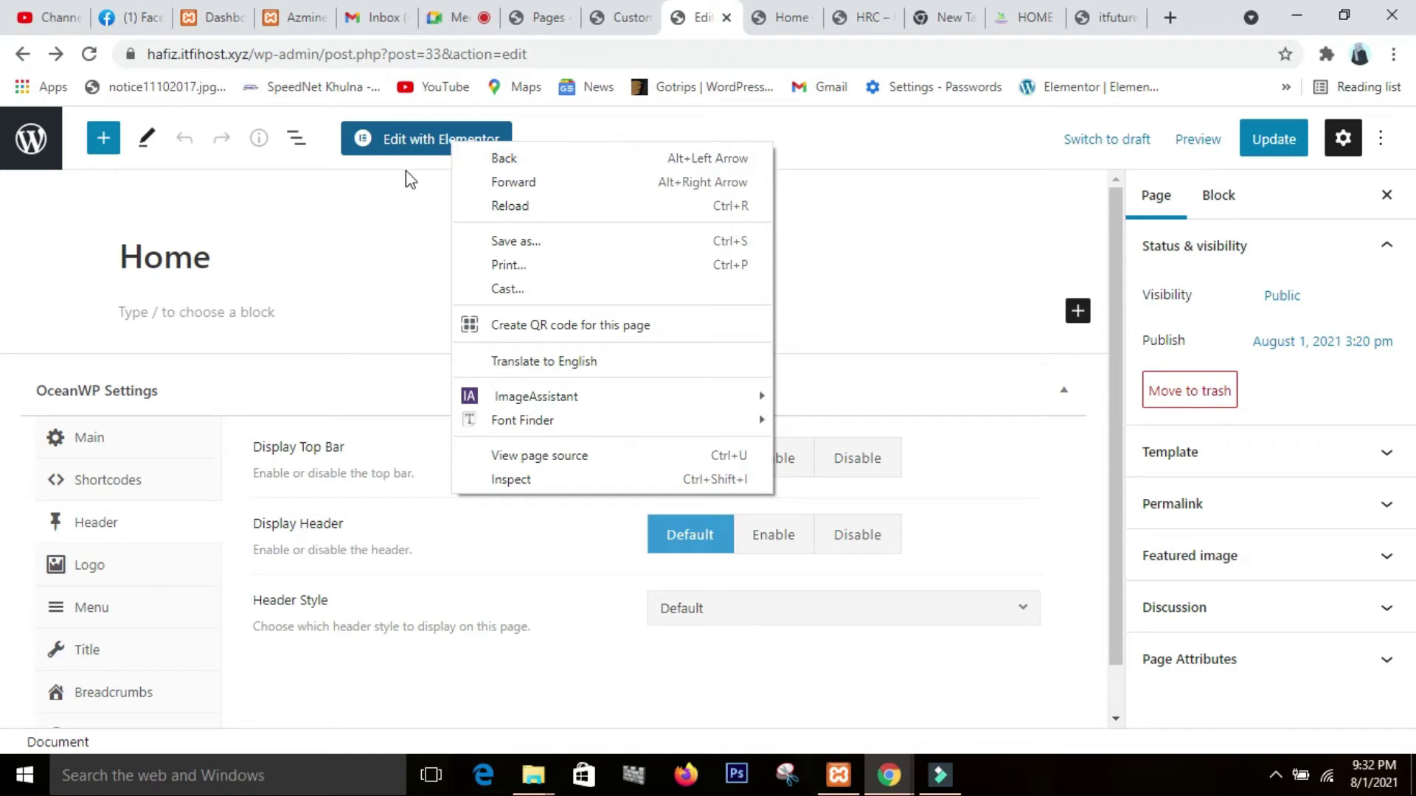
pyautogui.click(407, 141)
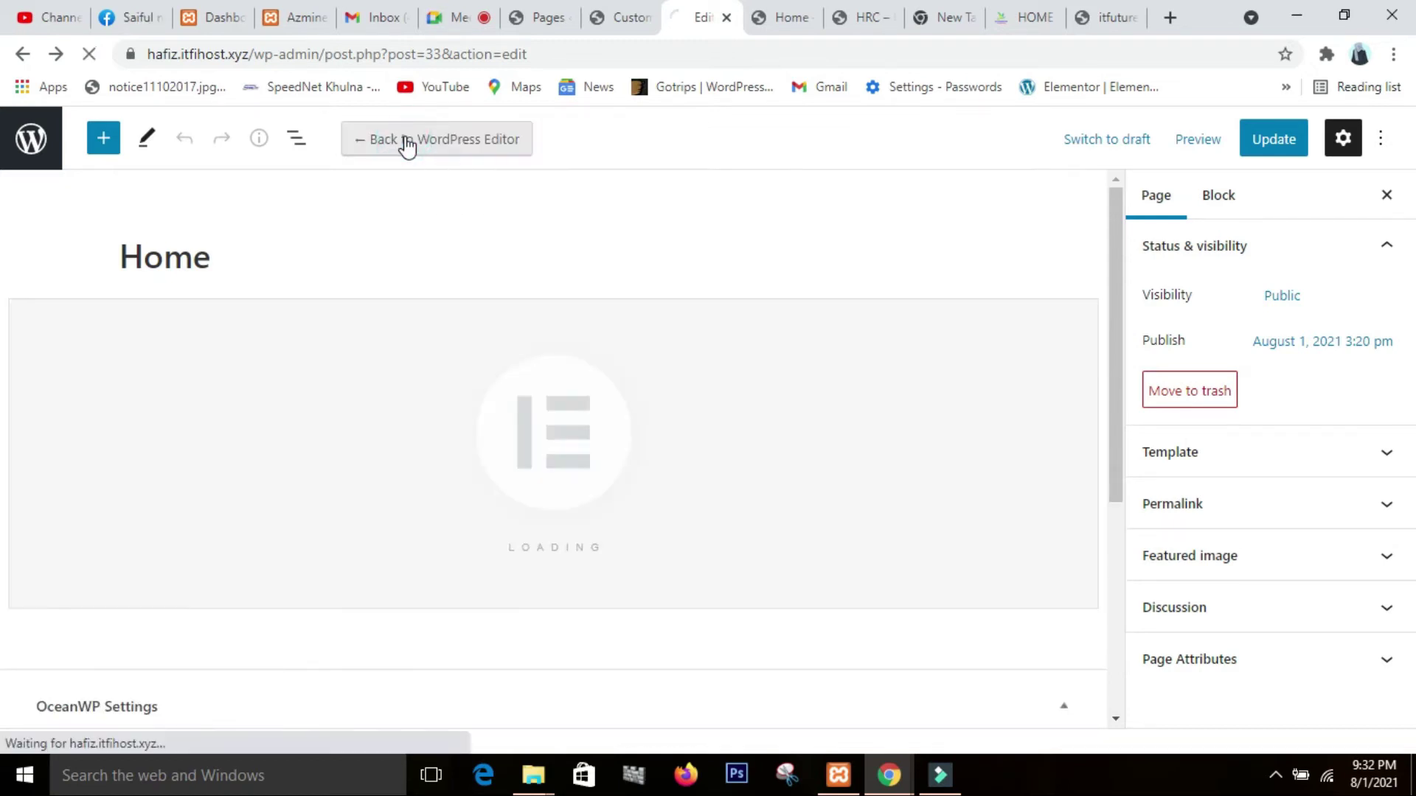
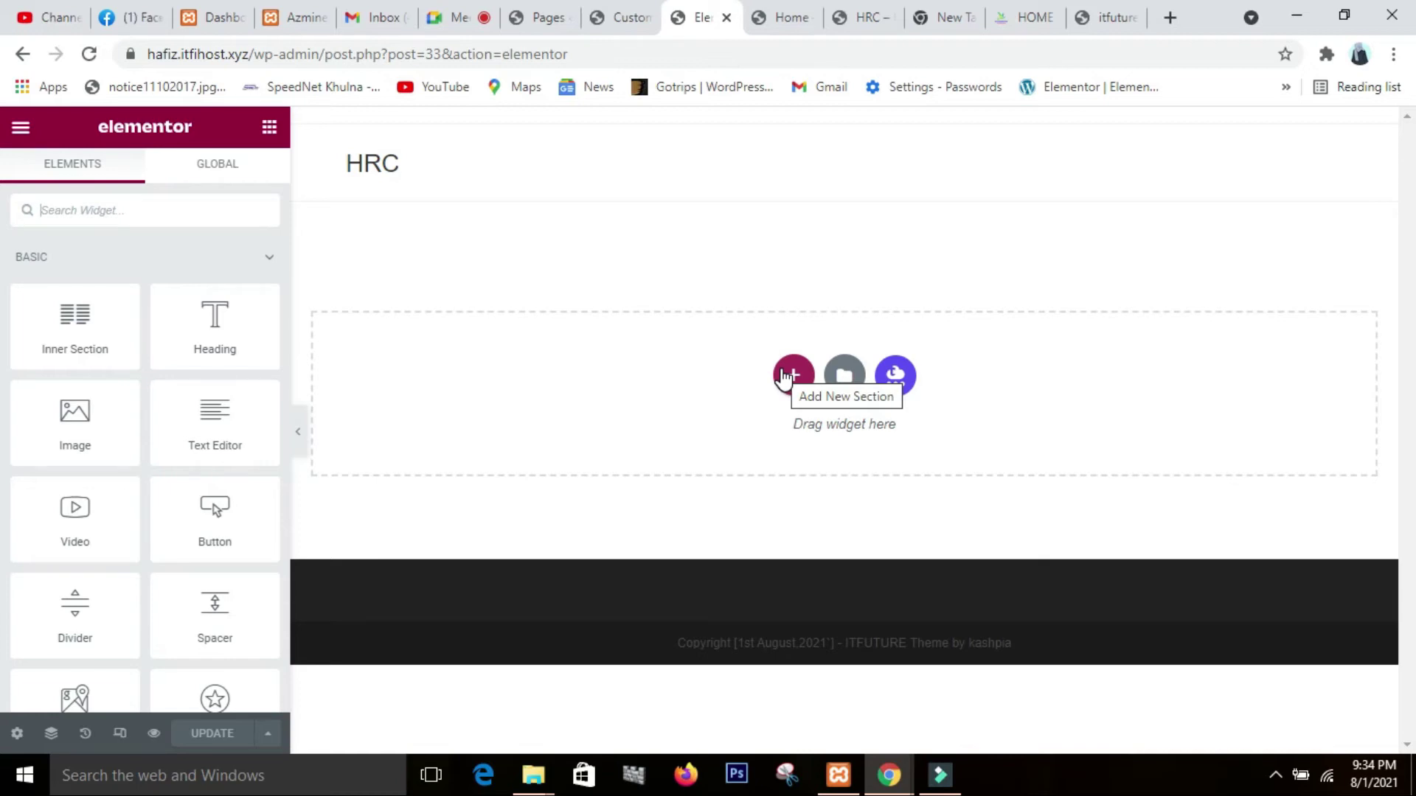
# - Look through the Basic and Pro widgets that Elementor offers for the Home page
pyautogui.scroll(-3, 195, 482)
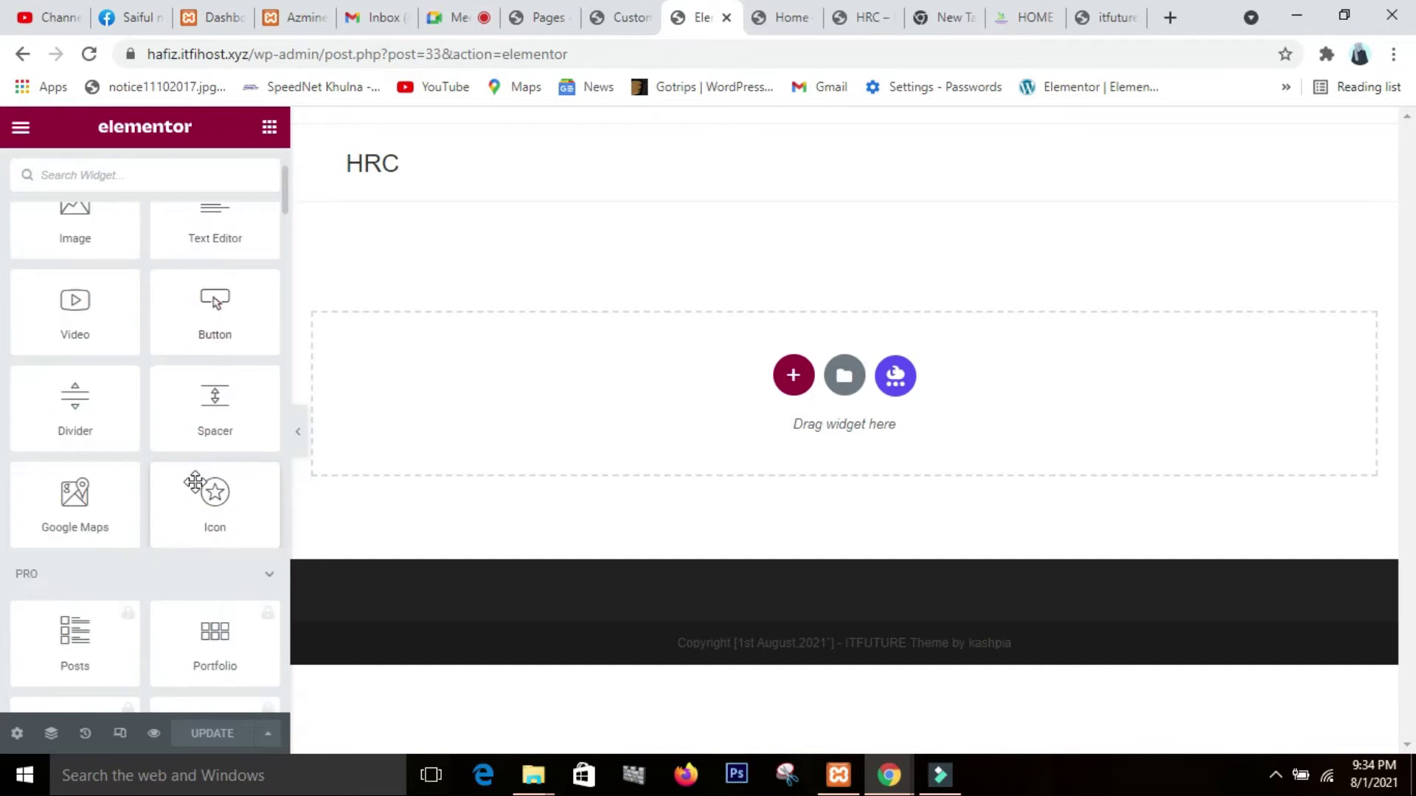
pyautogui.scroll(3, 195, 483)
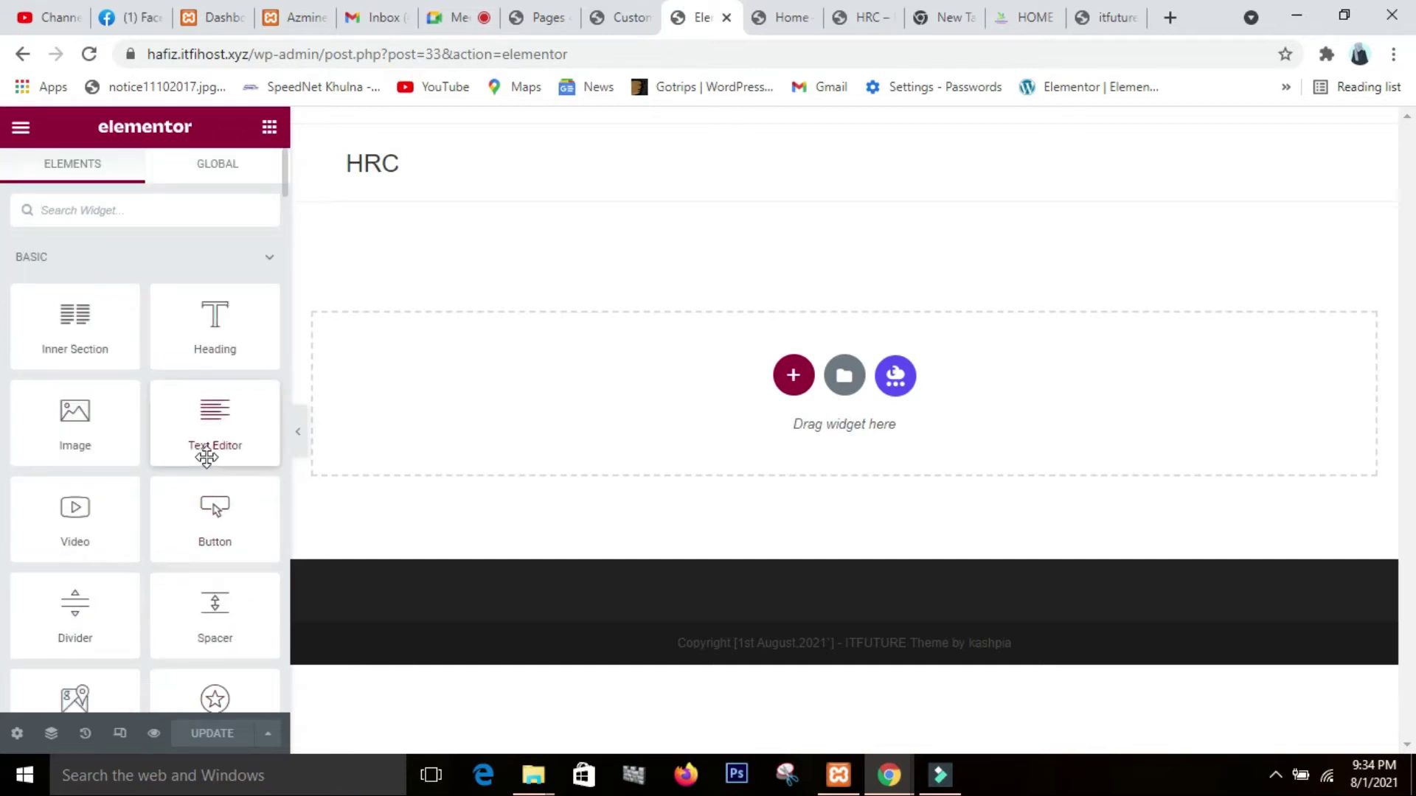
pyautogui.scroll(-5, 210, 457)
pyautogui.scroll(4, 213, 454)
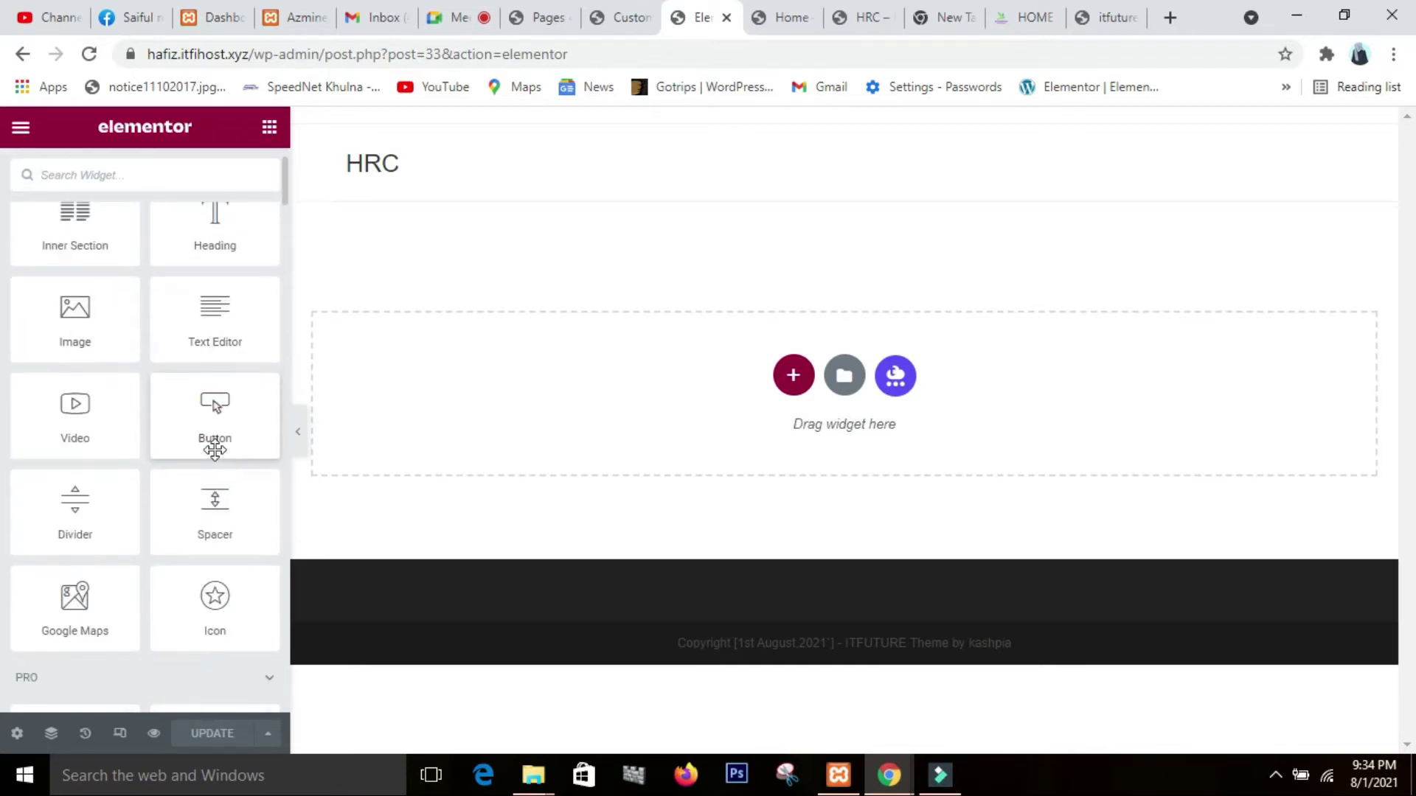
pyautogui.scroll(2, 215, 448)
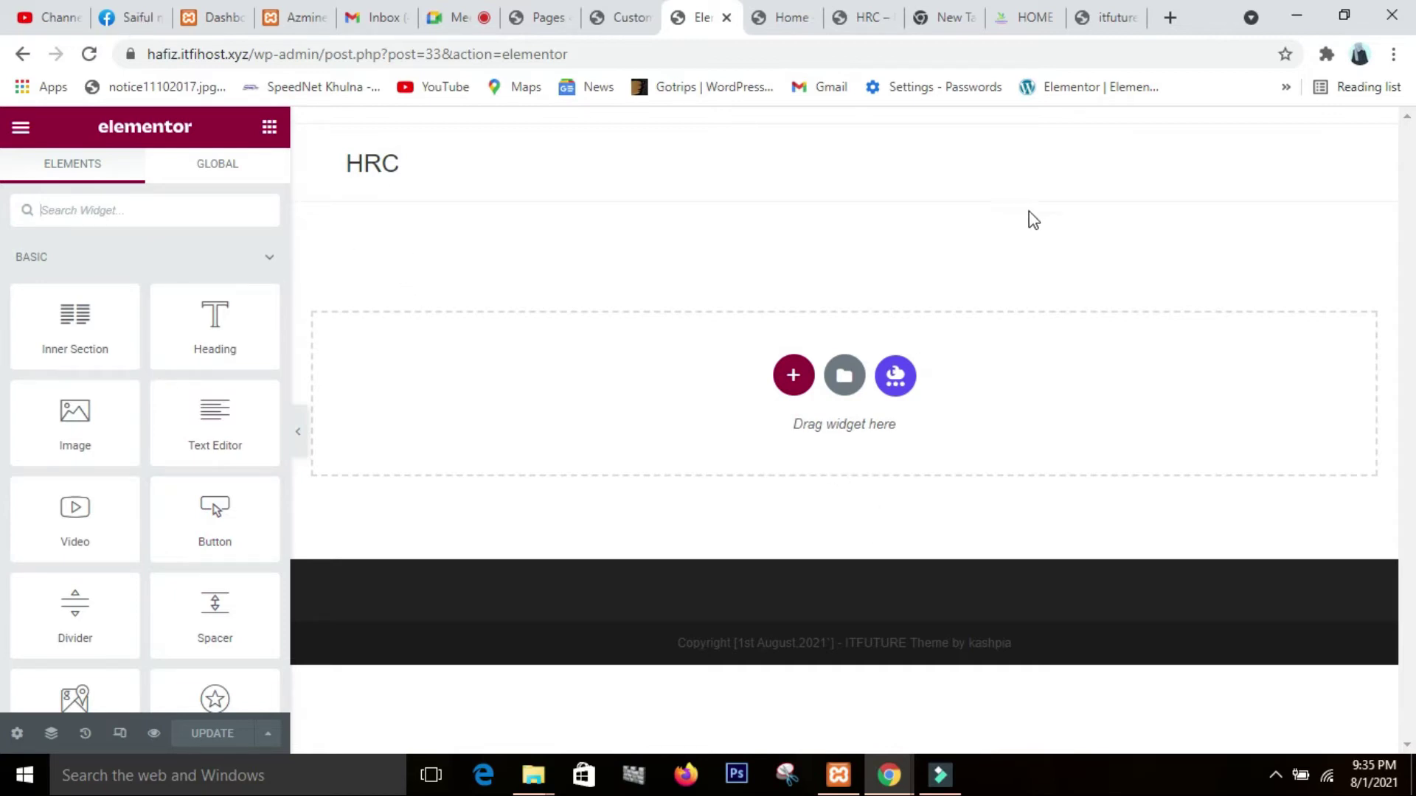
# - Examine the escrowbird.com home page as a layout reference, from the header and banner through the services, statistics and call-to-action sections
pyautogui.click(1014, 20)
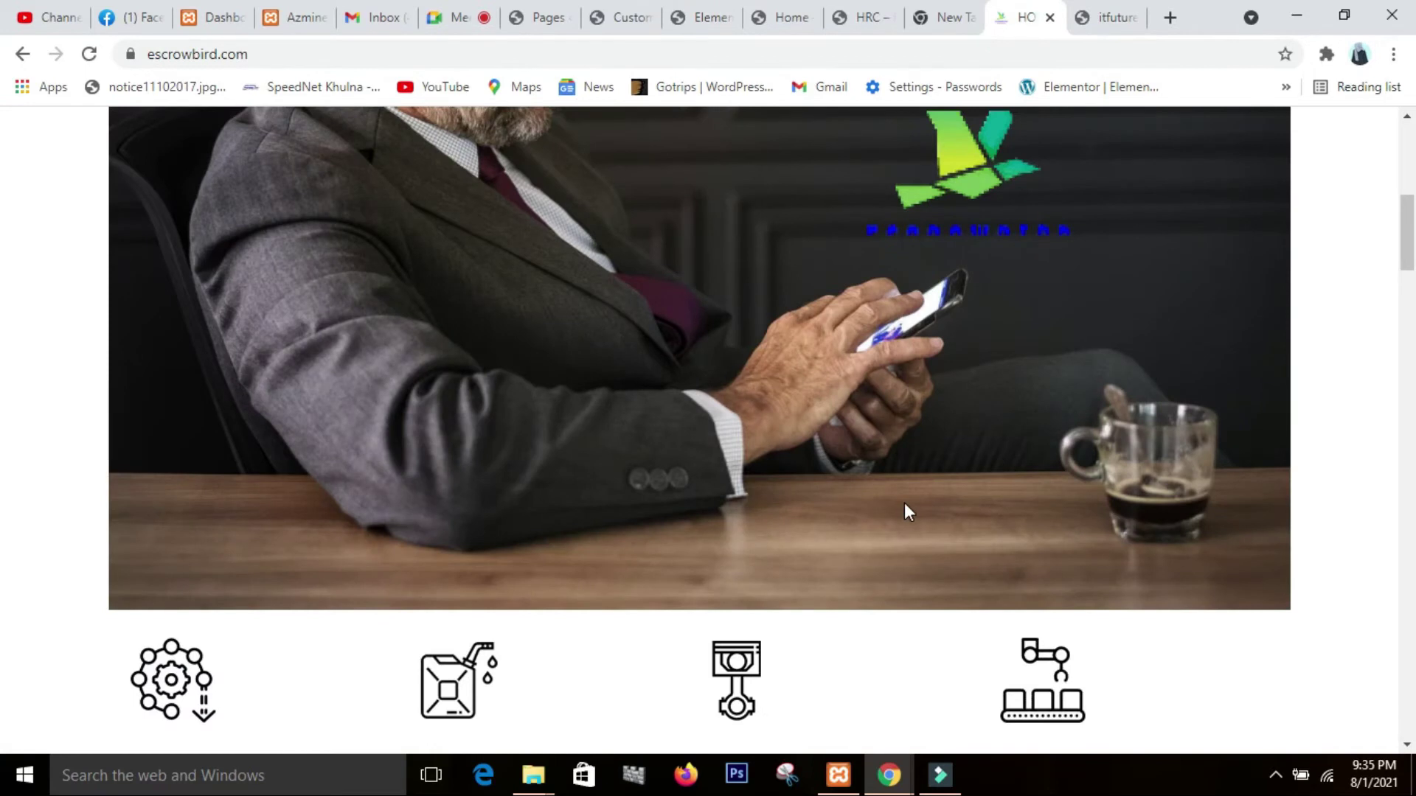
pyautogui.scroll(5, 899, 502)
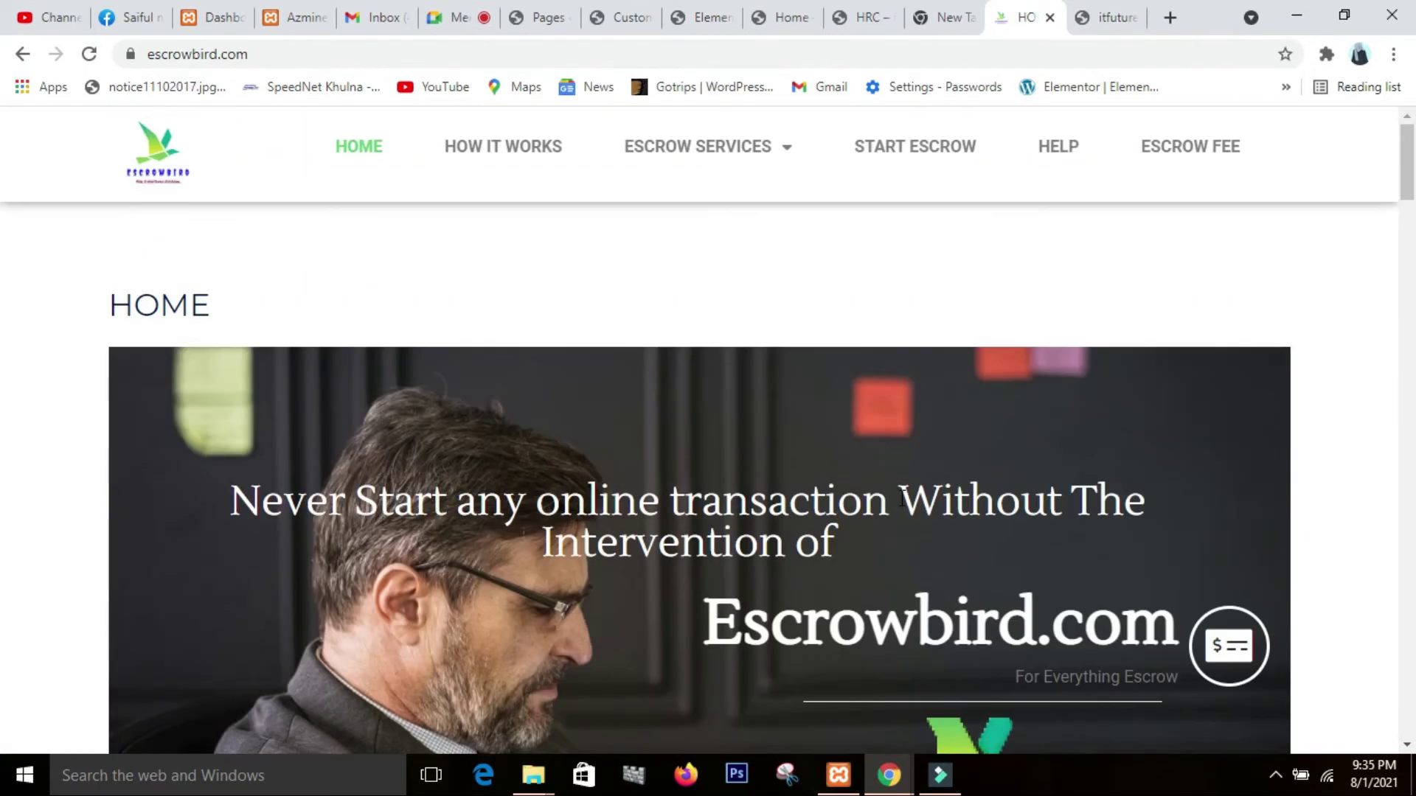
pyautogui.scroll(-10, 900, 499)
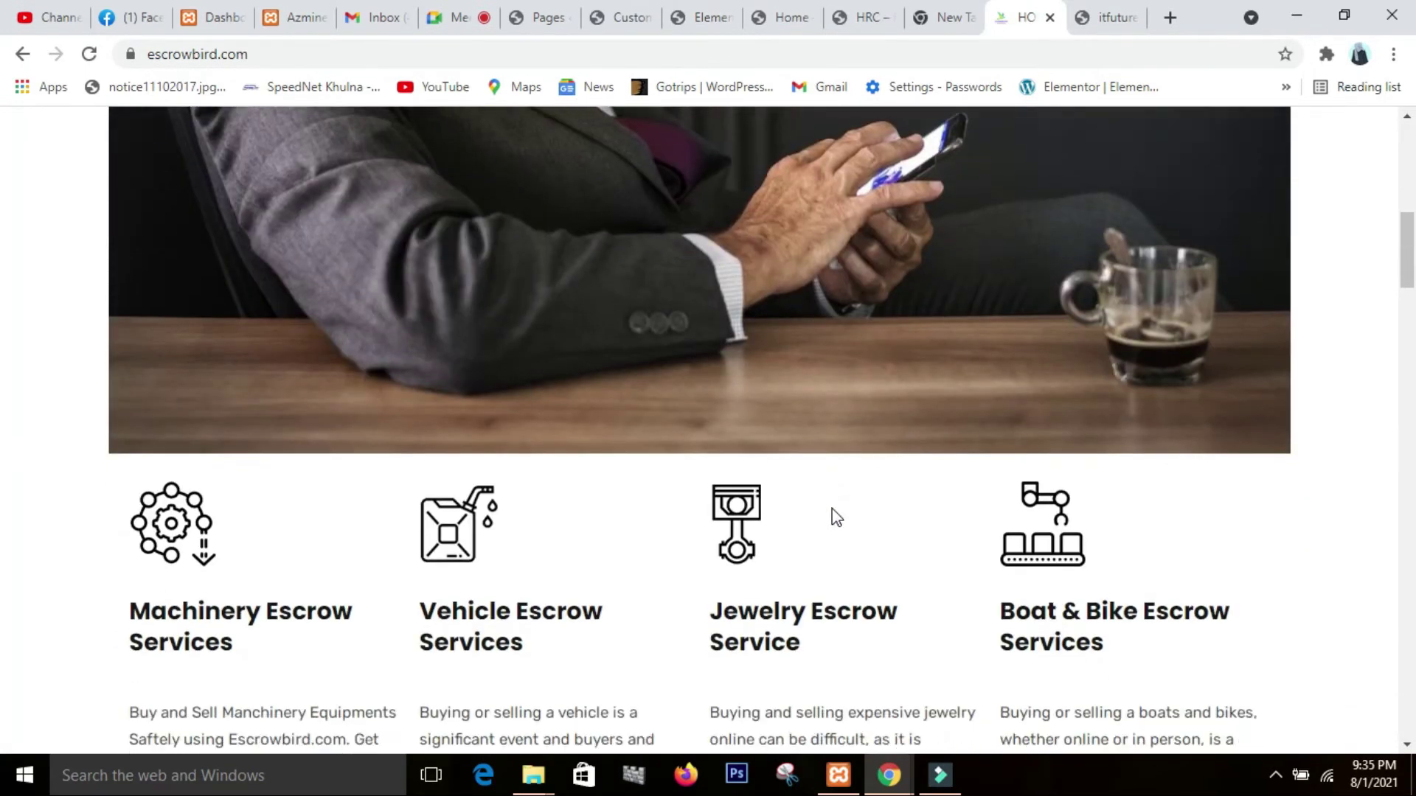
pyautogui.scroll(-3, 833, 516)
pyautogui.scroll(-6, 1106, 304)
pyautogui.scroll(8, 1112, 264)
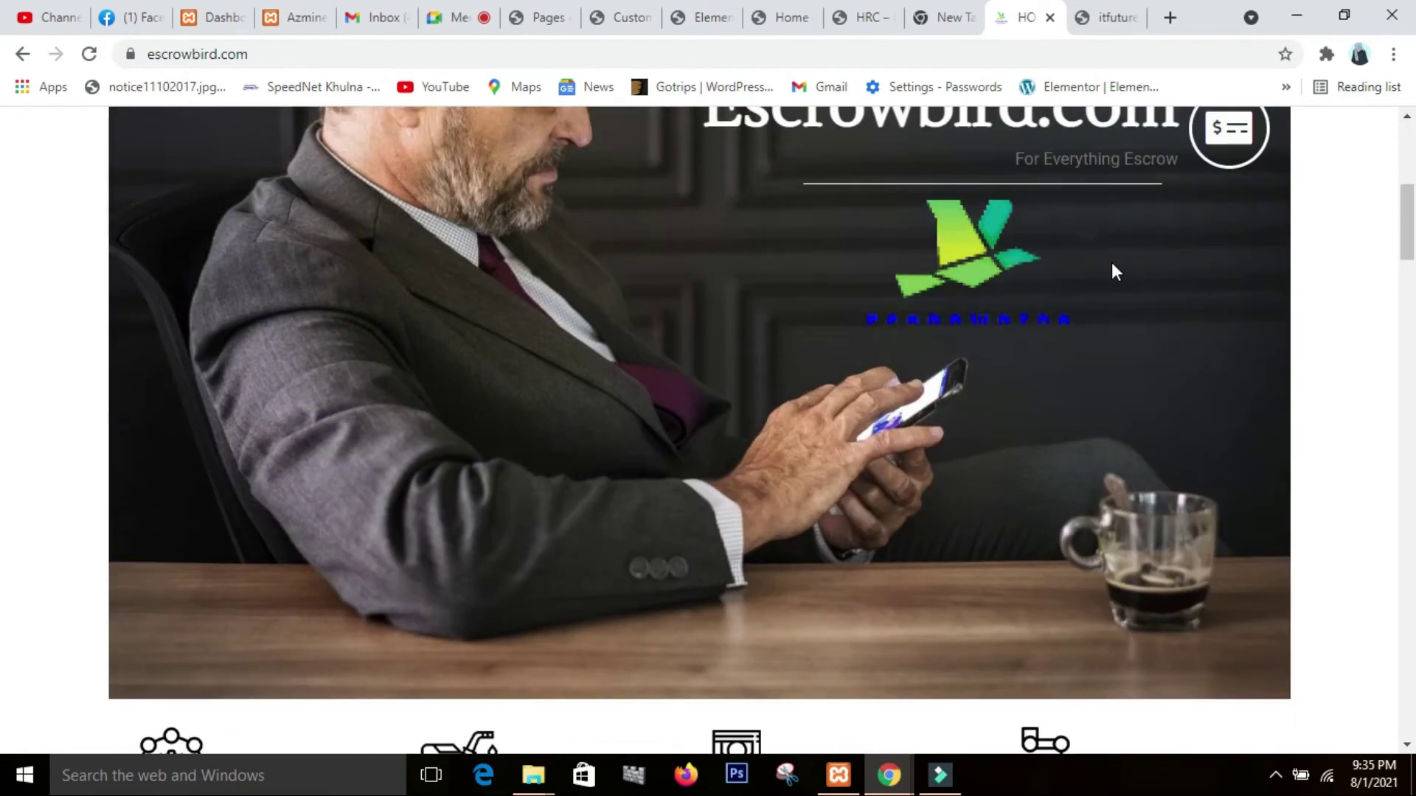
pyautogui.scroll(-5, 1112, 267)
pyautogui.scroll(-1, 659, 449)
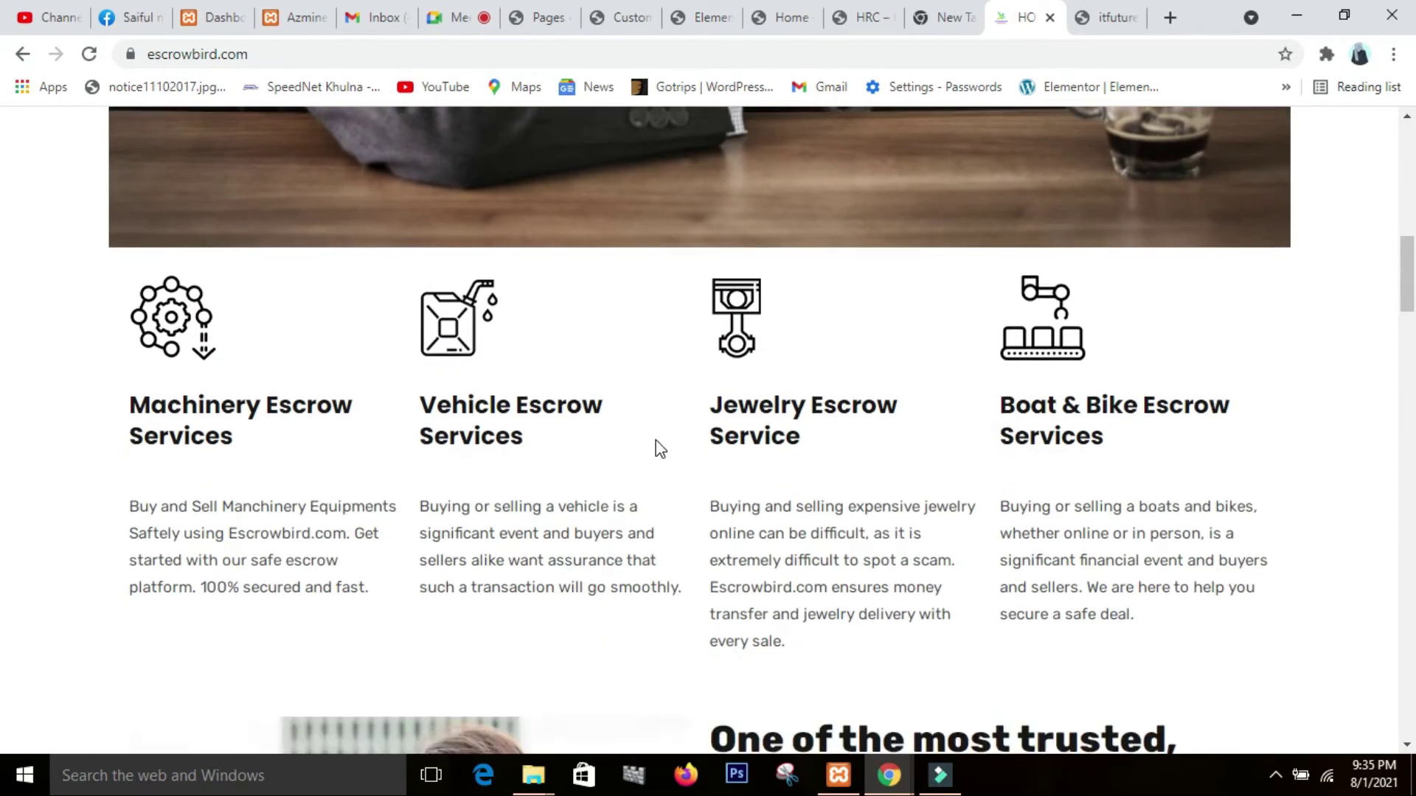
pyautogui.scroll(-15, 659, 448)
pyautogui.scroll(15, 658, 448)
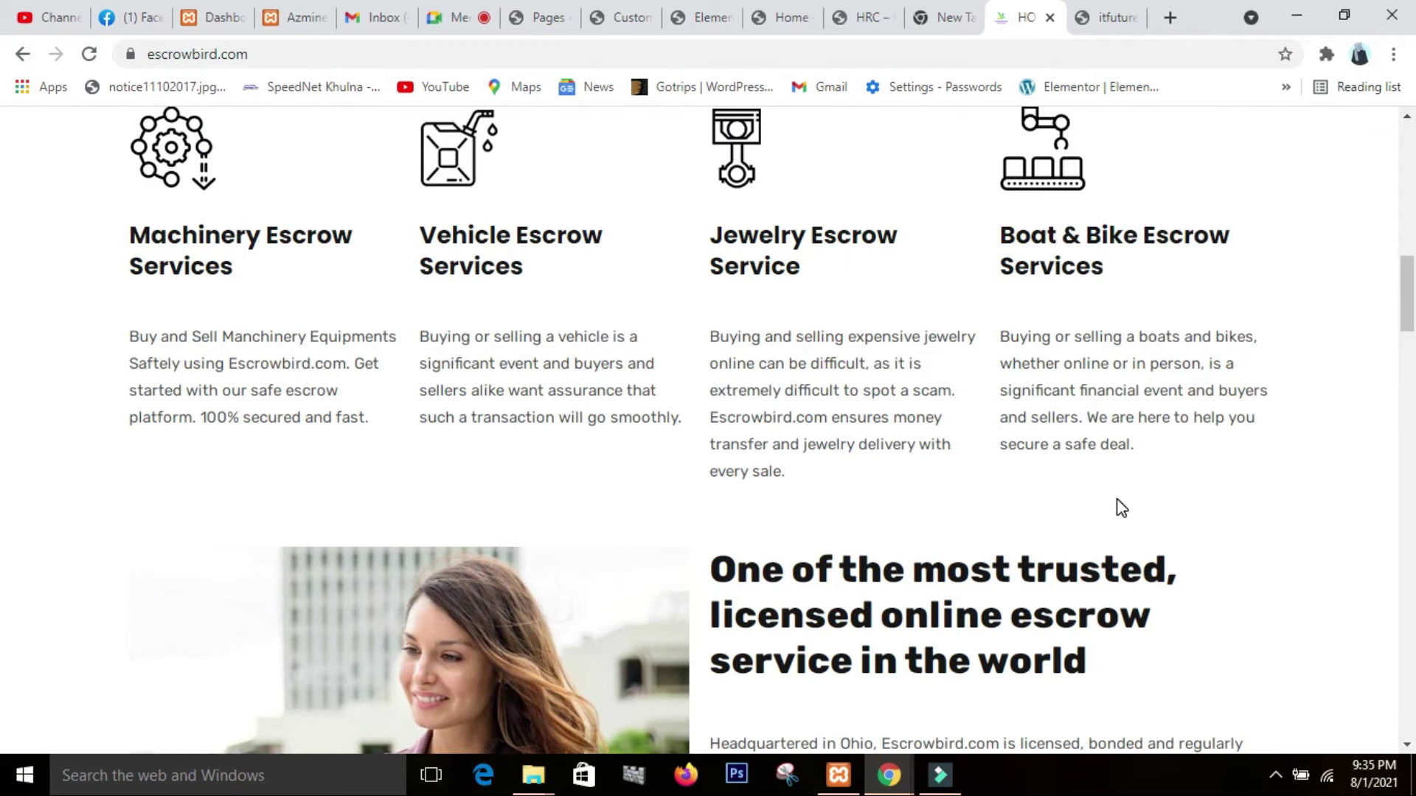
pyautogui.scroll(-7, 1121, 505)
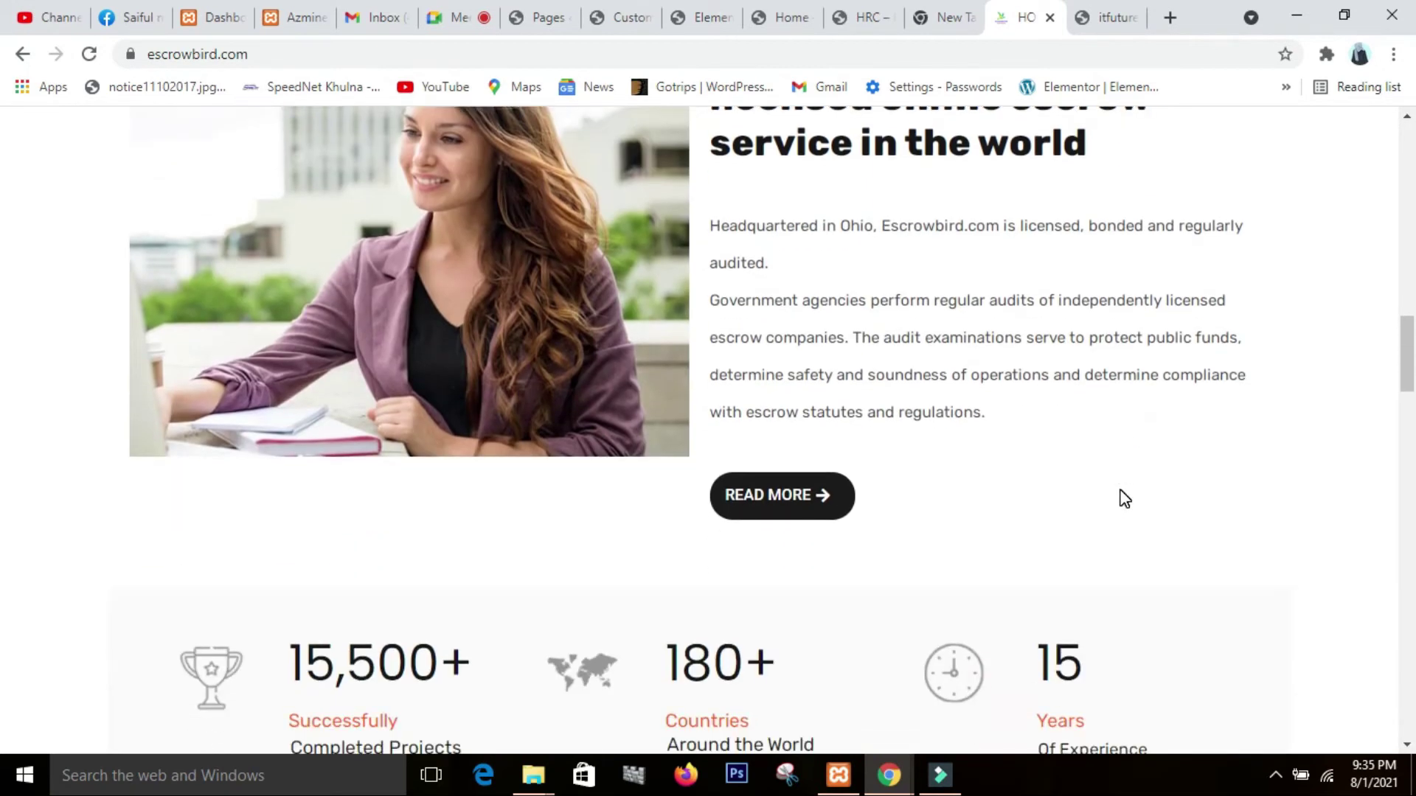
pyautogui.scroll(-4, 980, 546)
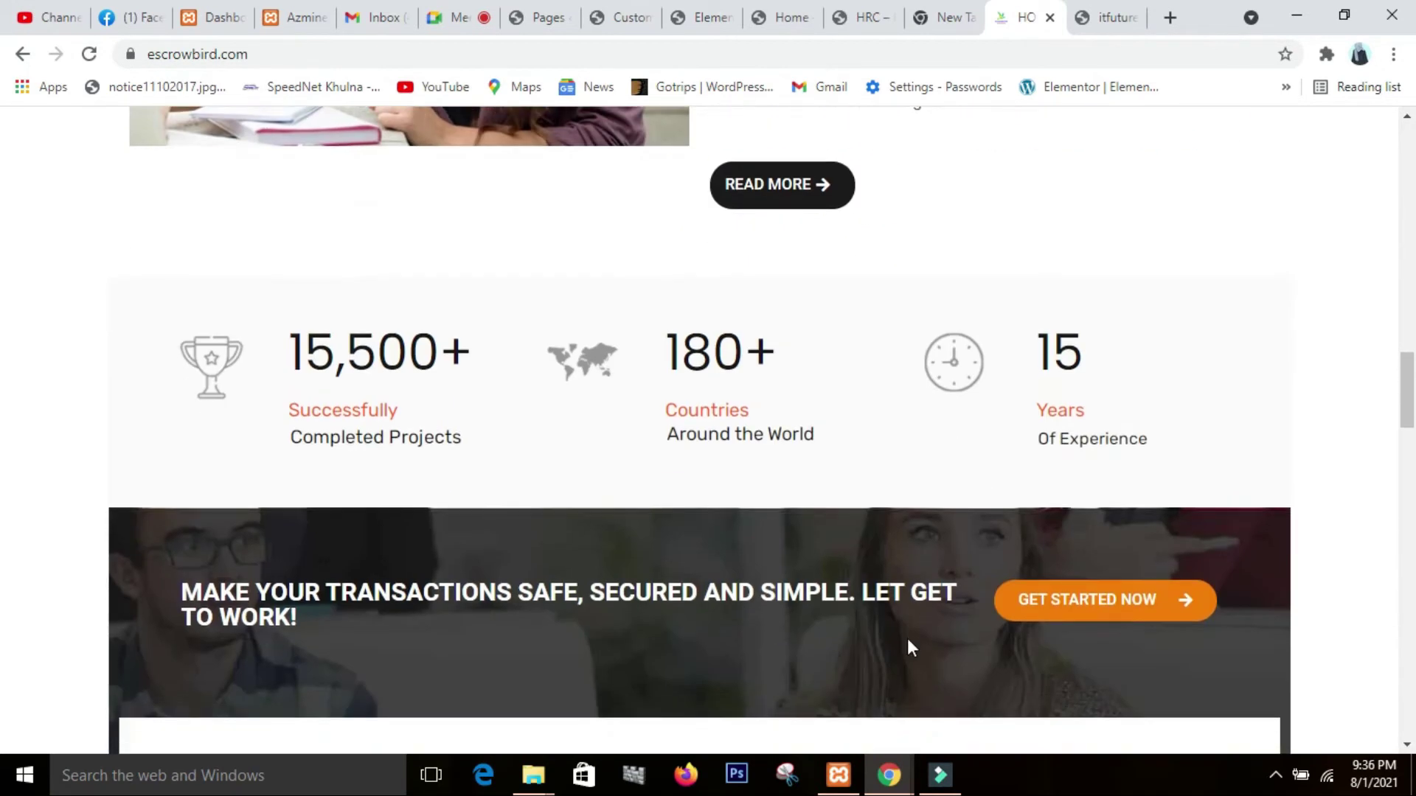
# - Review the escrowbird.com home page's section layout from the Escrow Services grid back up to the banner and header
pyautogui.scroll(-10, 973, 411)
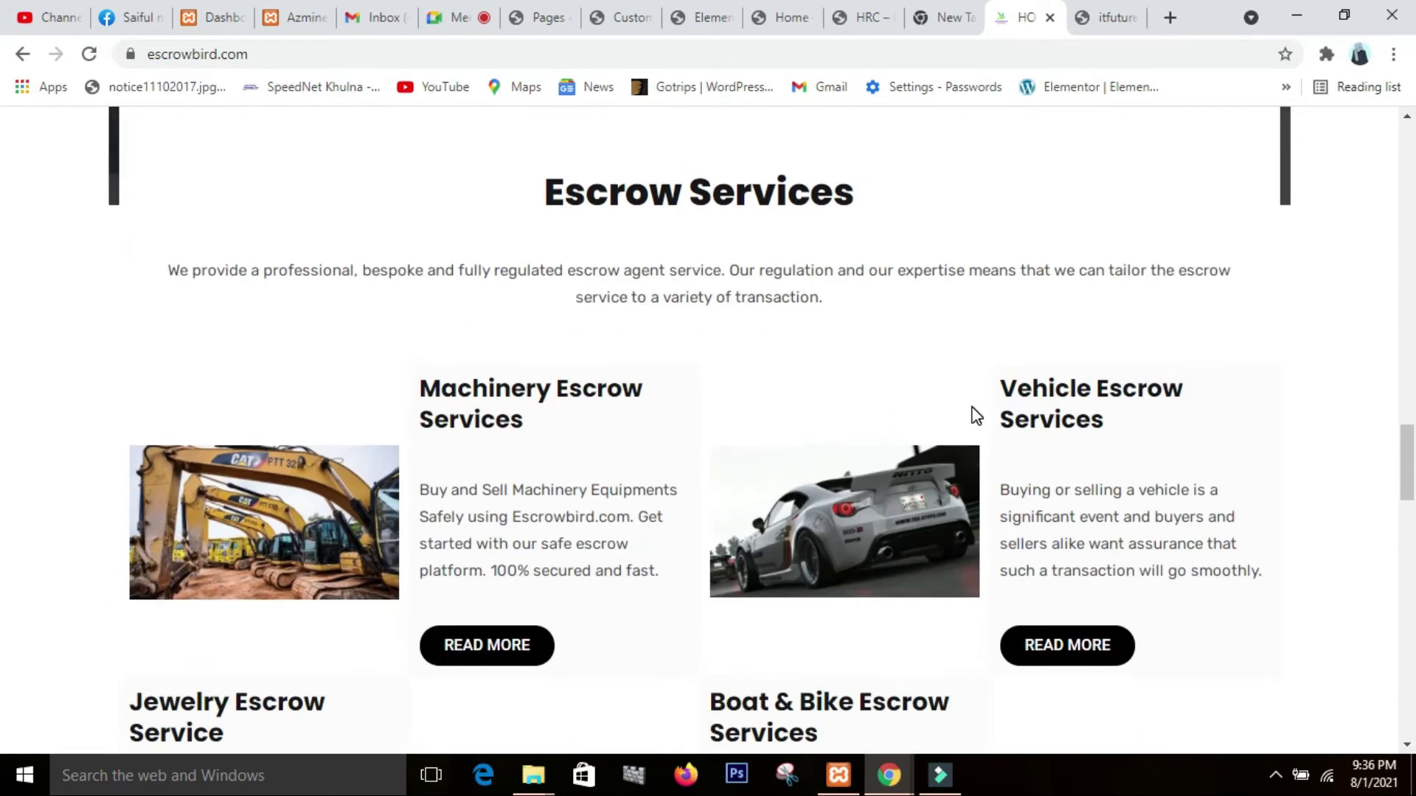
pyautogui.scroll(3, 973, 411)
pyautogui.scroll(-2, 673, 228)
pyautogui.scroll(2, 673, 273)
pyautogui.scroll(9, 6, 284)
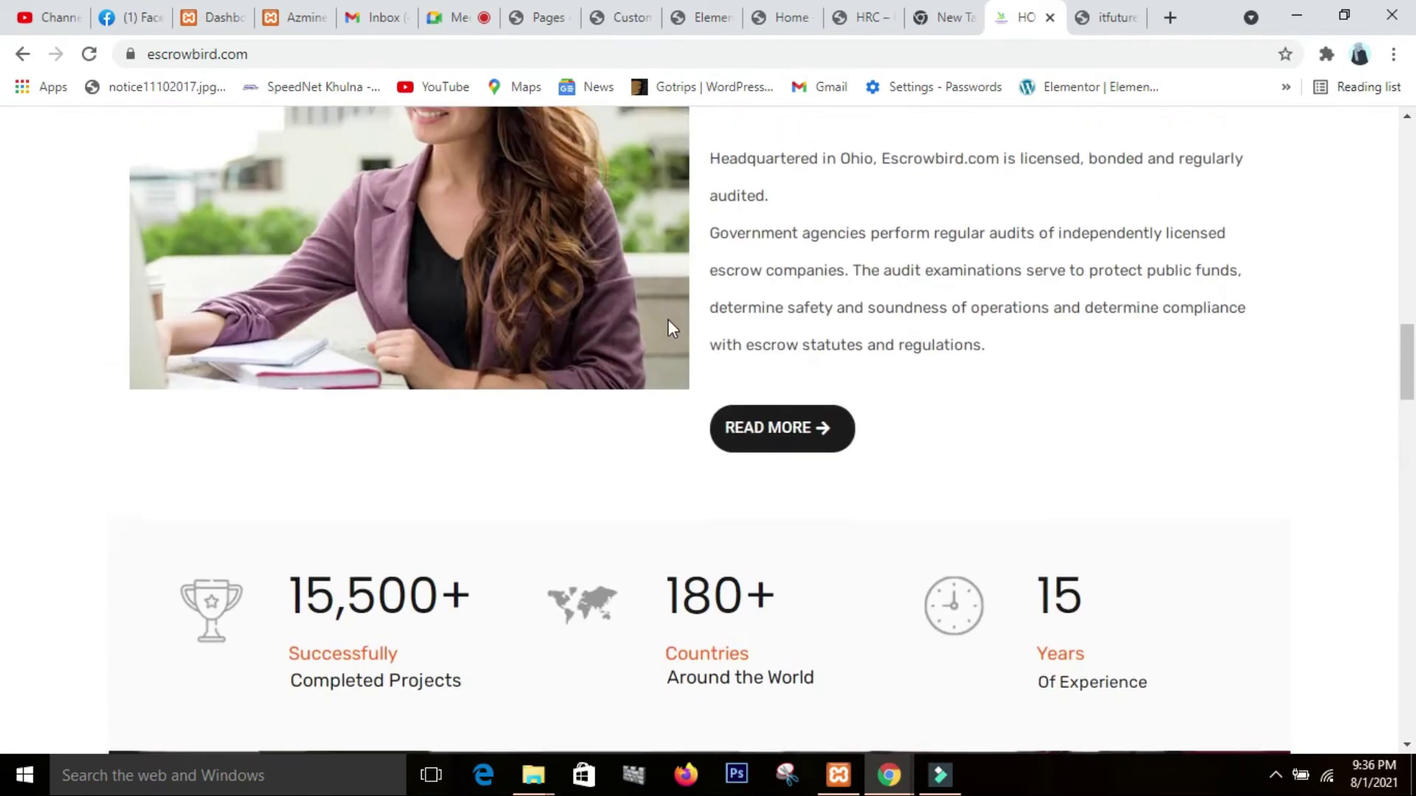
pyautogui.scroll(3, 668, 320)
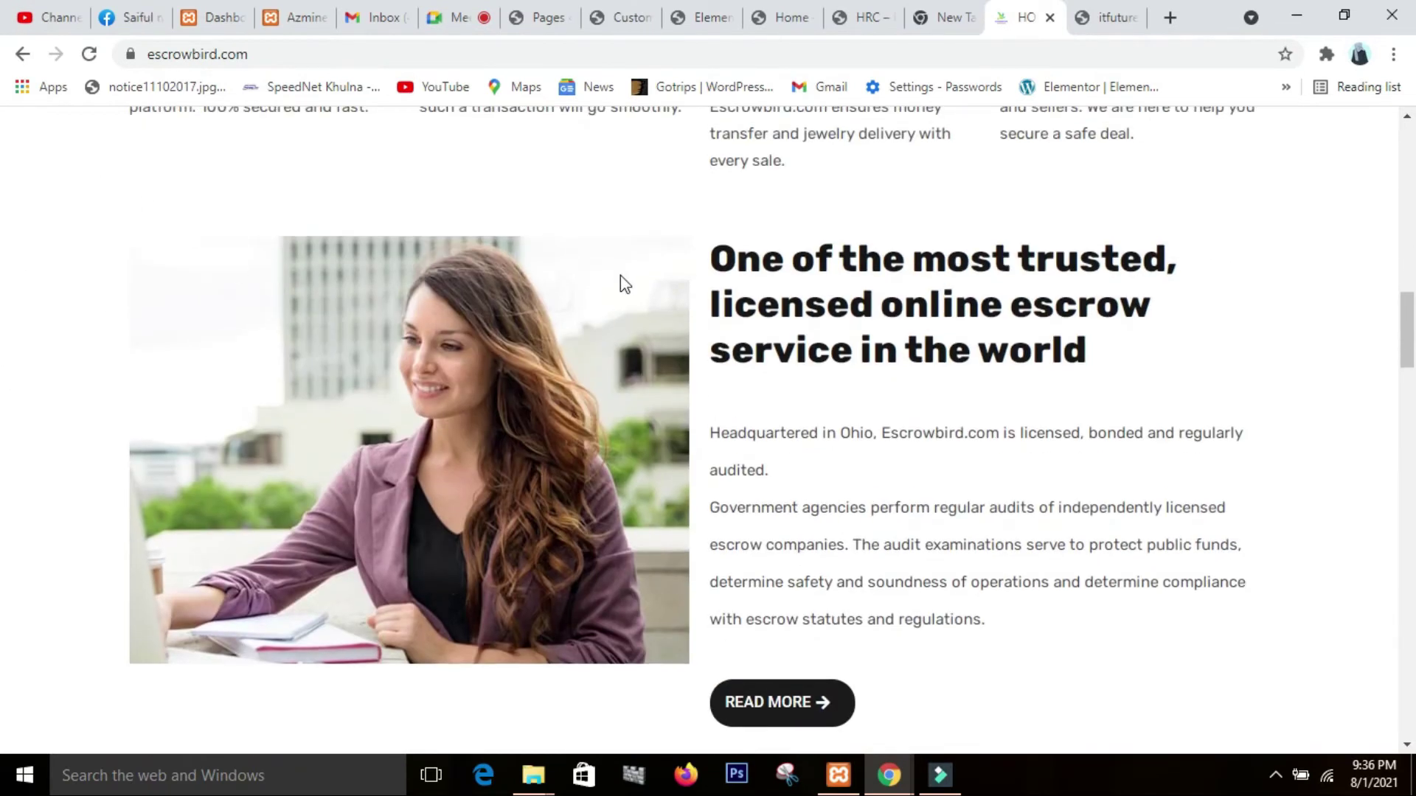
pyautogui.scroll(4, 624, 283)
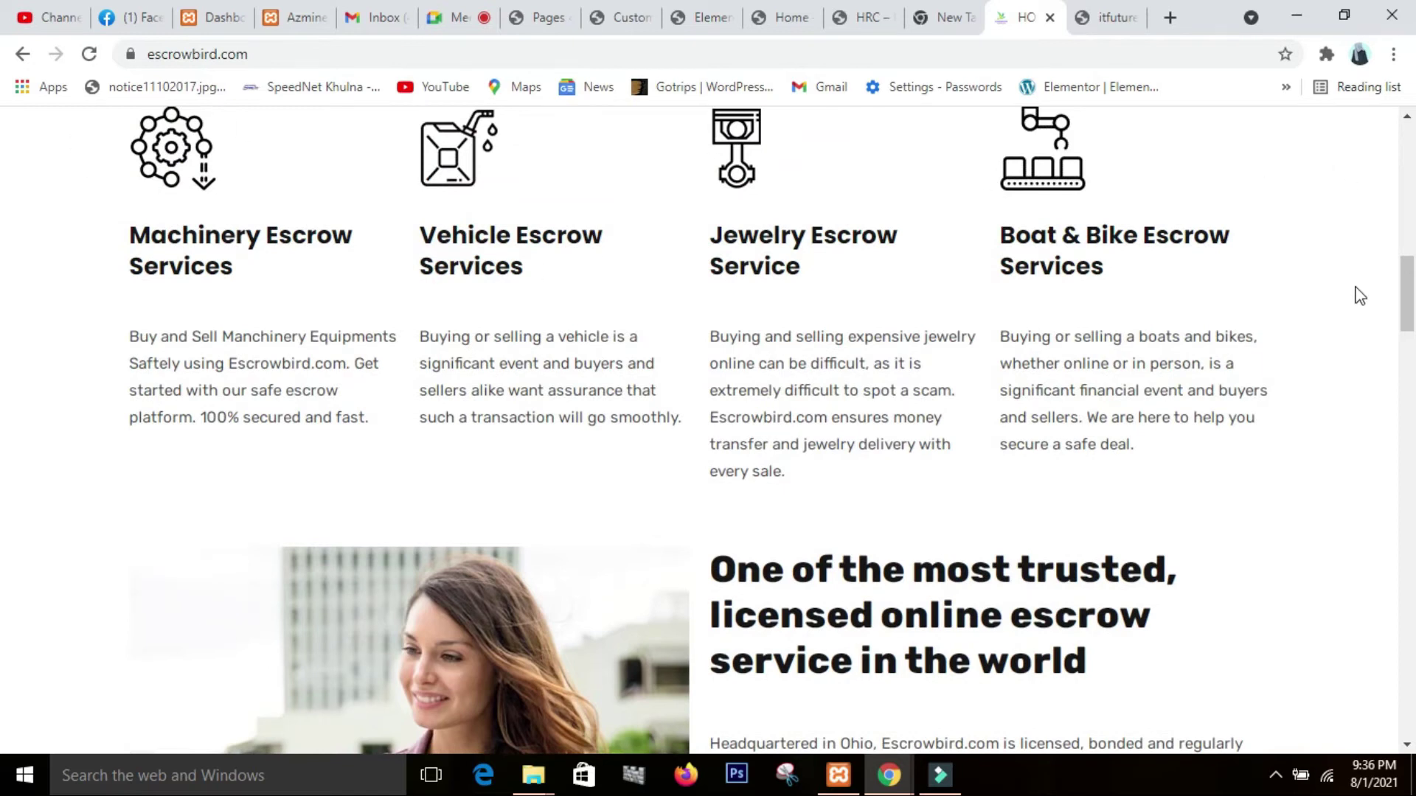
pyautogui.scroll(3, 1361, 281)
pyautogui.scroll(-1, 1367, 263)
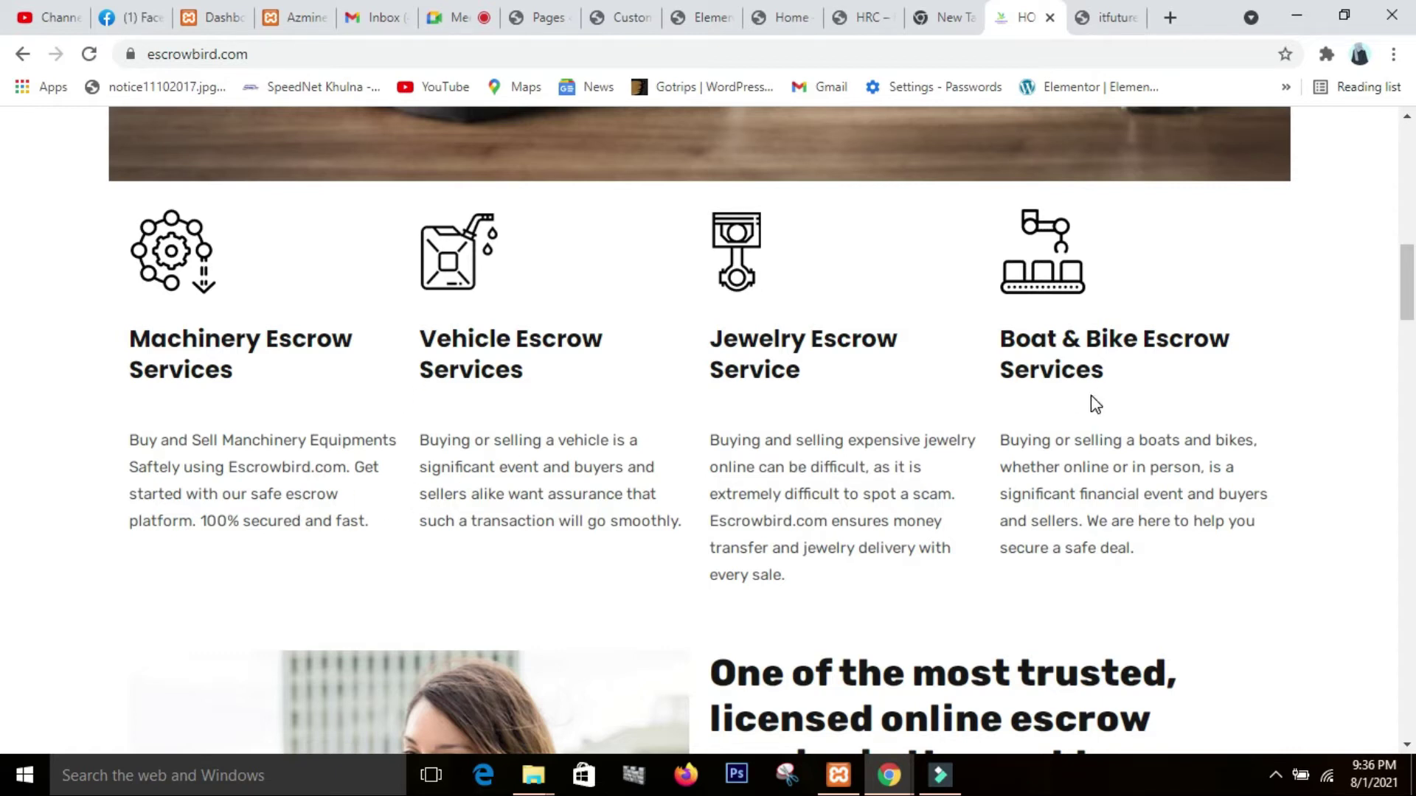
pyautogui.scroll(9, 1090, 395)
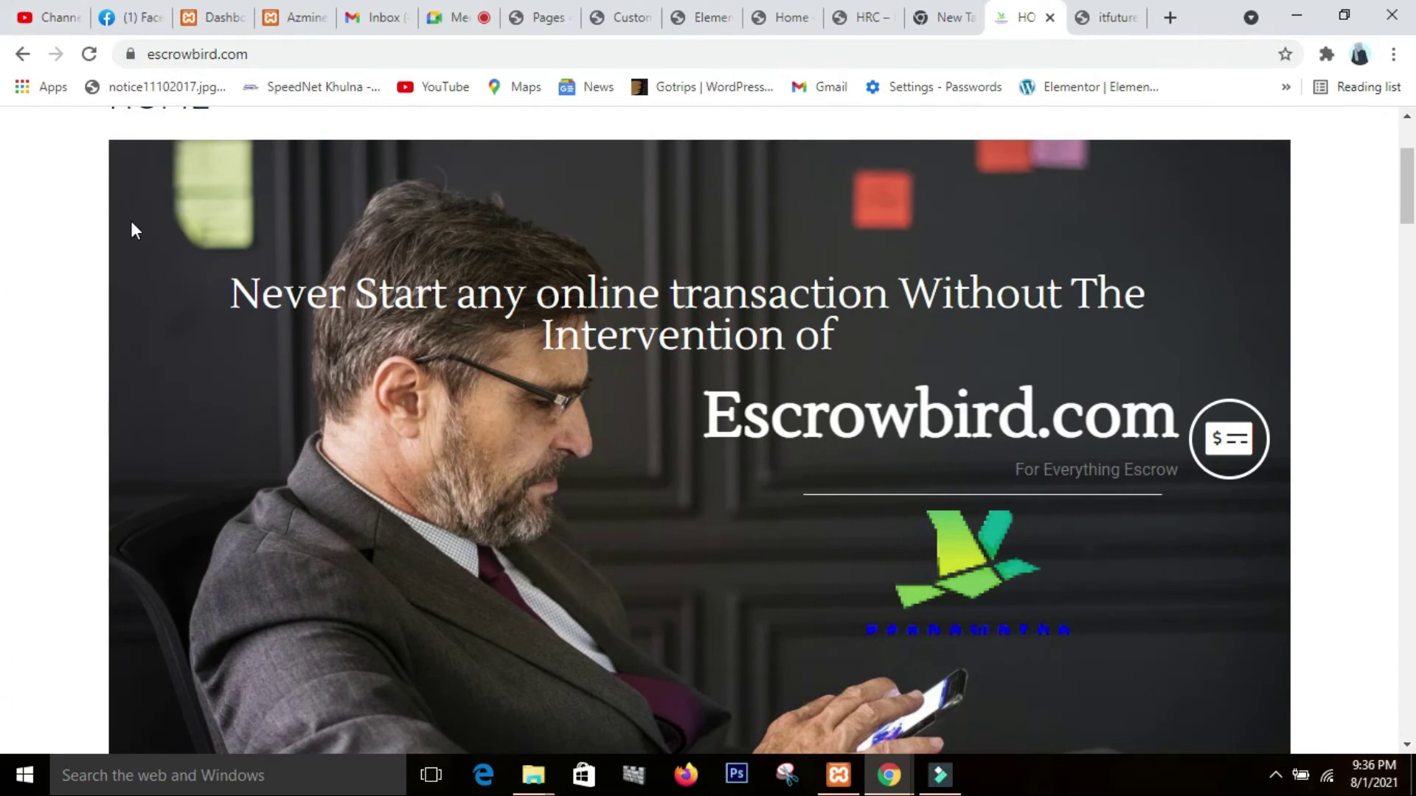
pyautogui.scroll(3, 1404, 485)
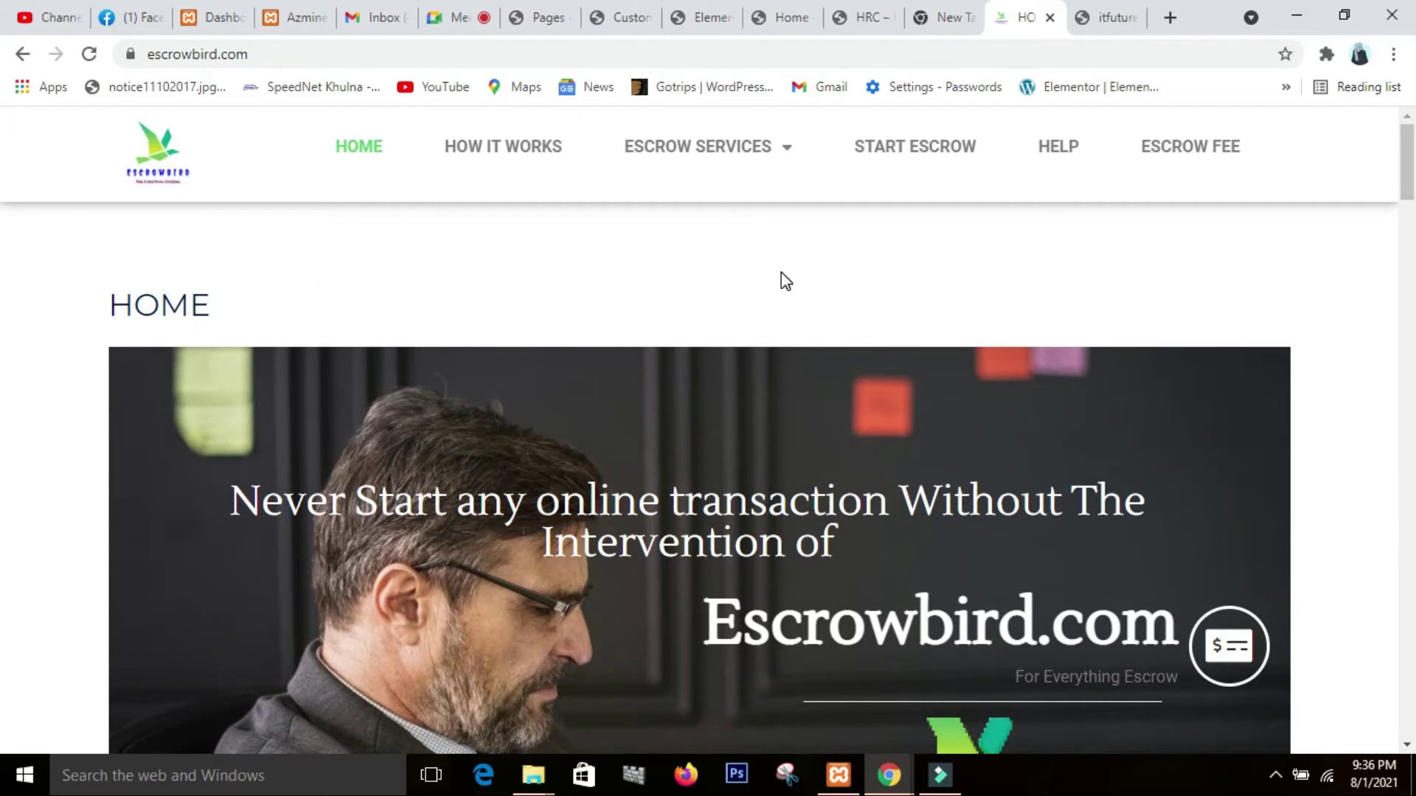
# - Examine the escrowbird.com home page from the banner down through the services, statistics, testimonial and footer columns
pyautogui.scroll(-3, 781, 272)
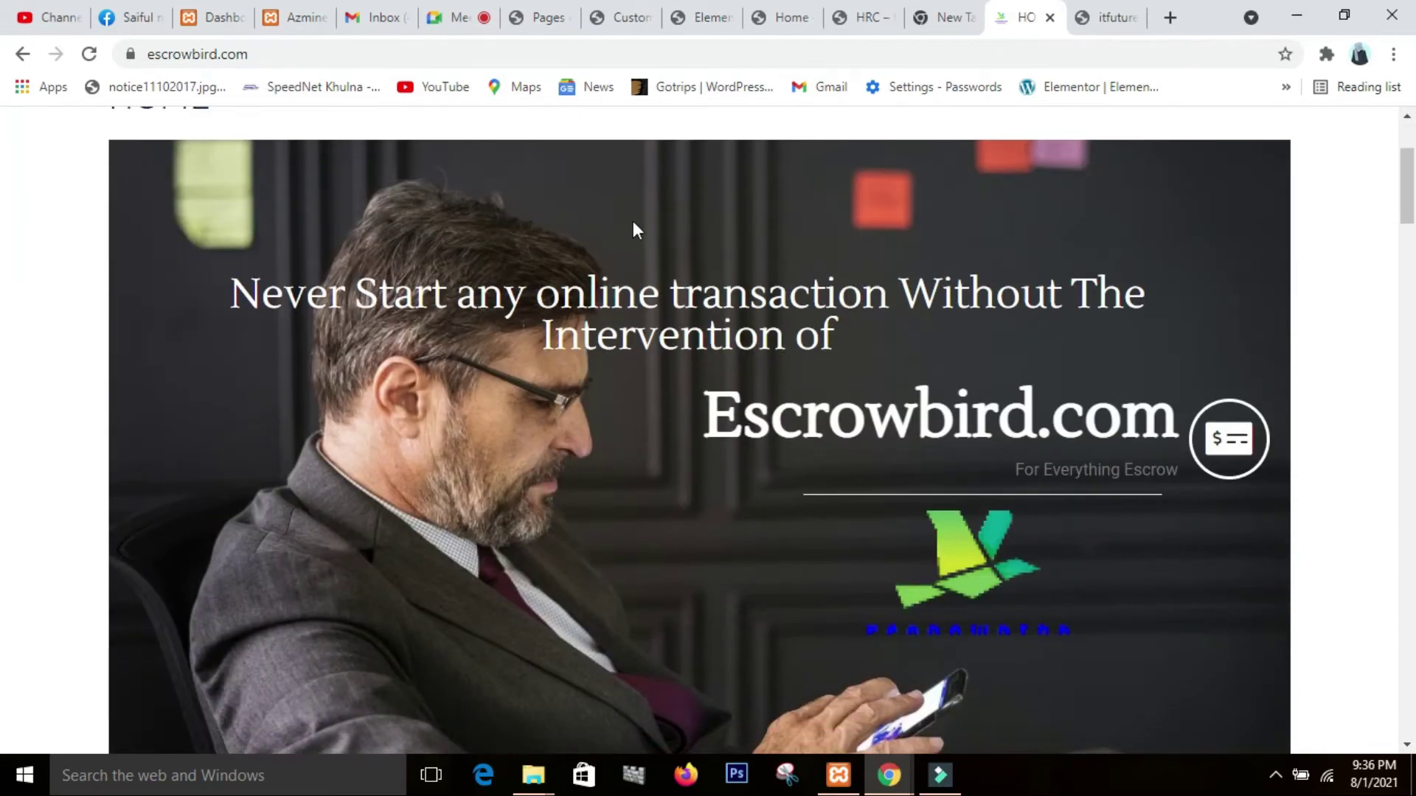
pyautogui.scroll(-10, 641, 202)
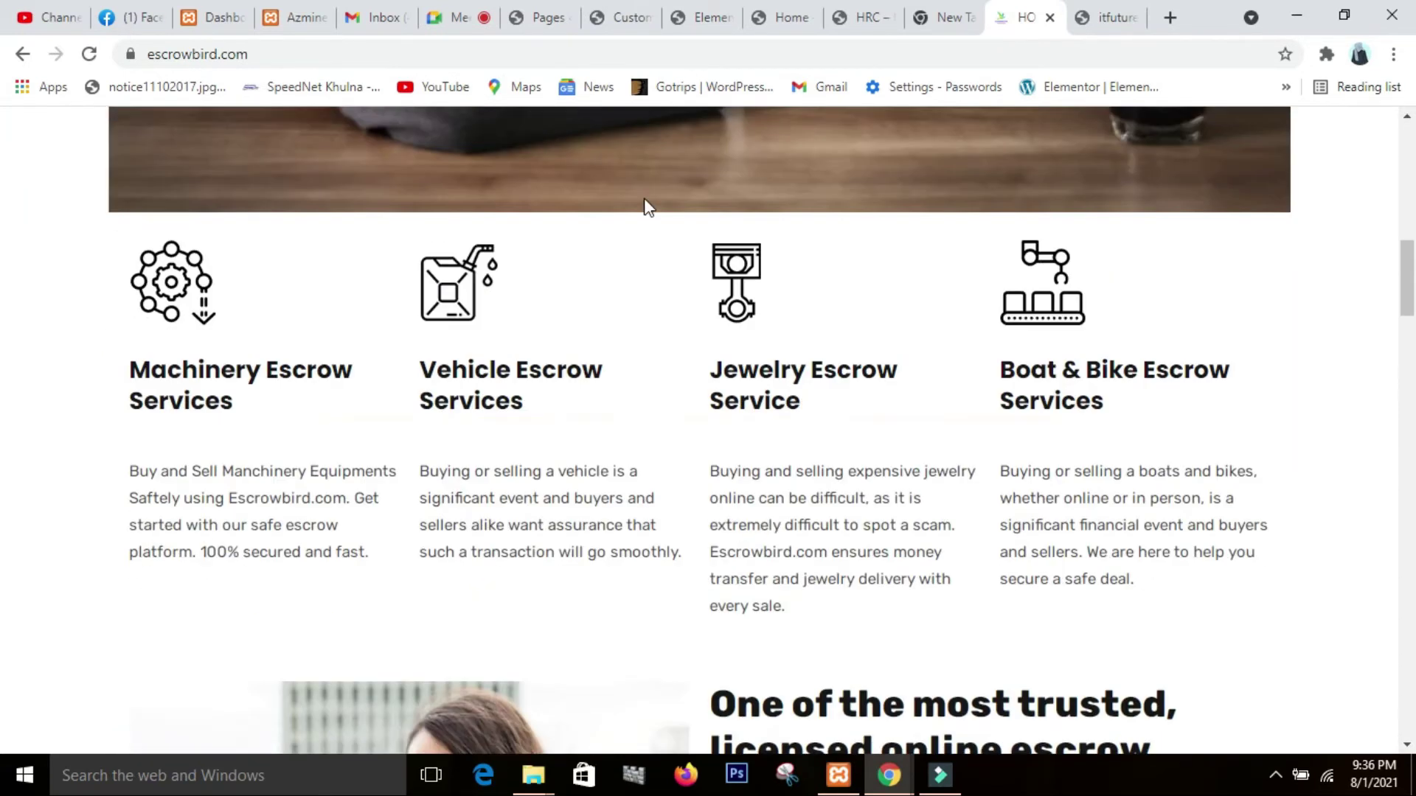
pyautogui.scroll(-14, 643, 197)
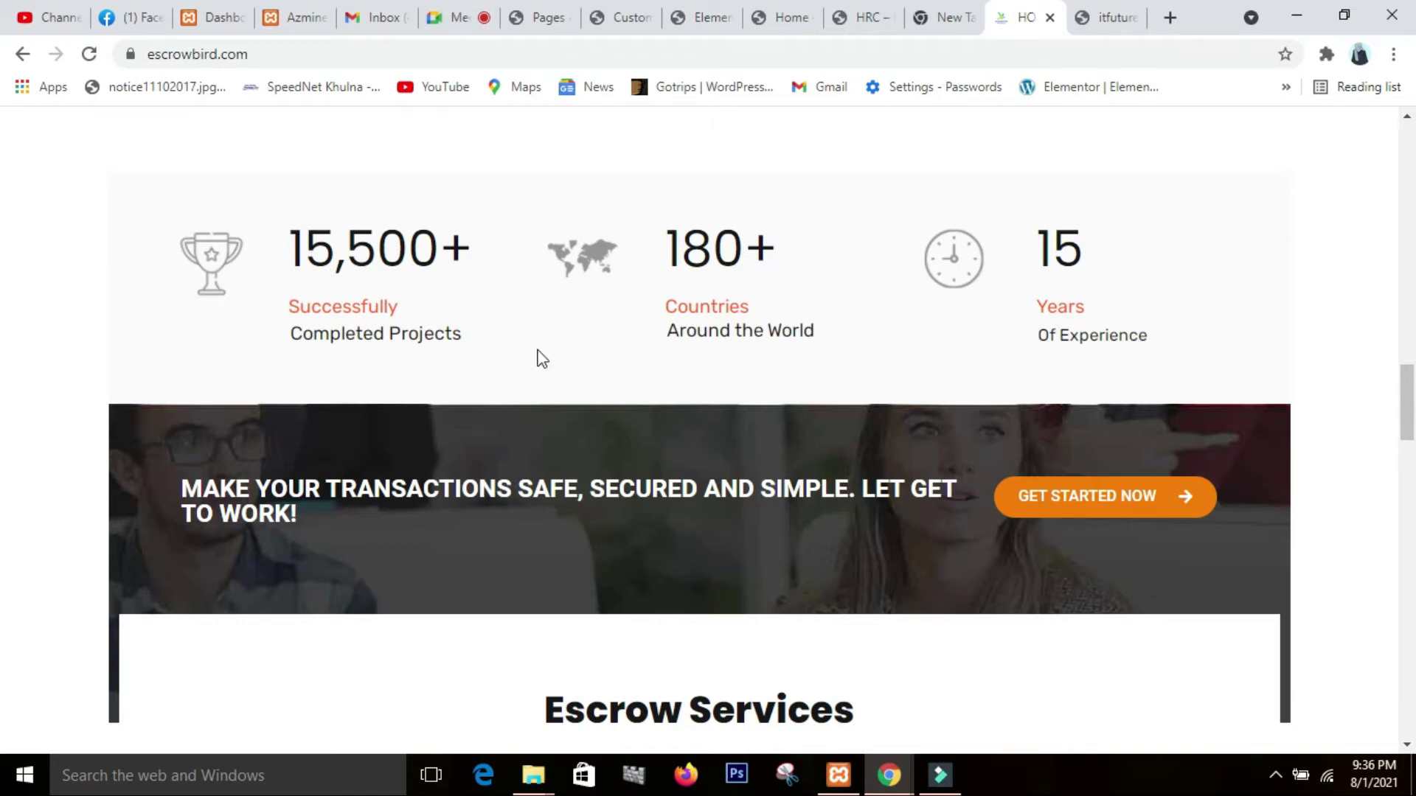
pyautogui.scroll(-3, 1085, 391)
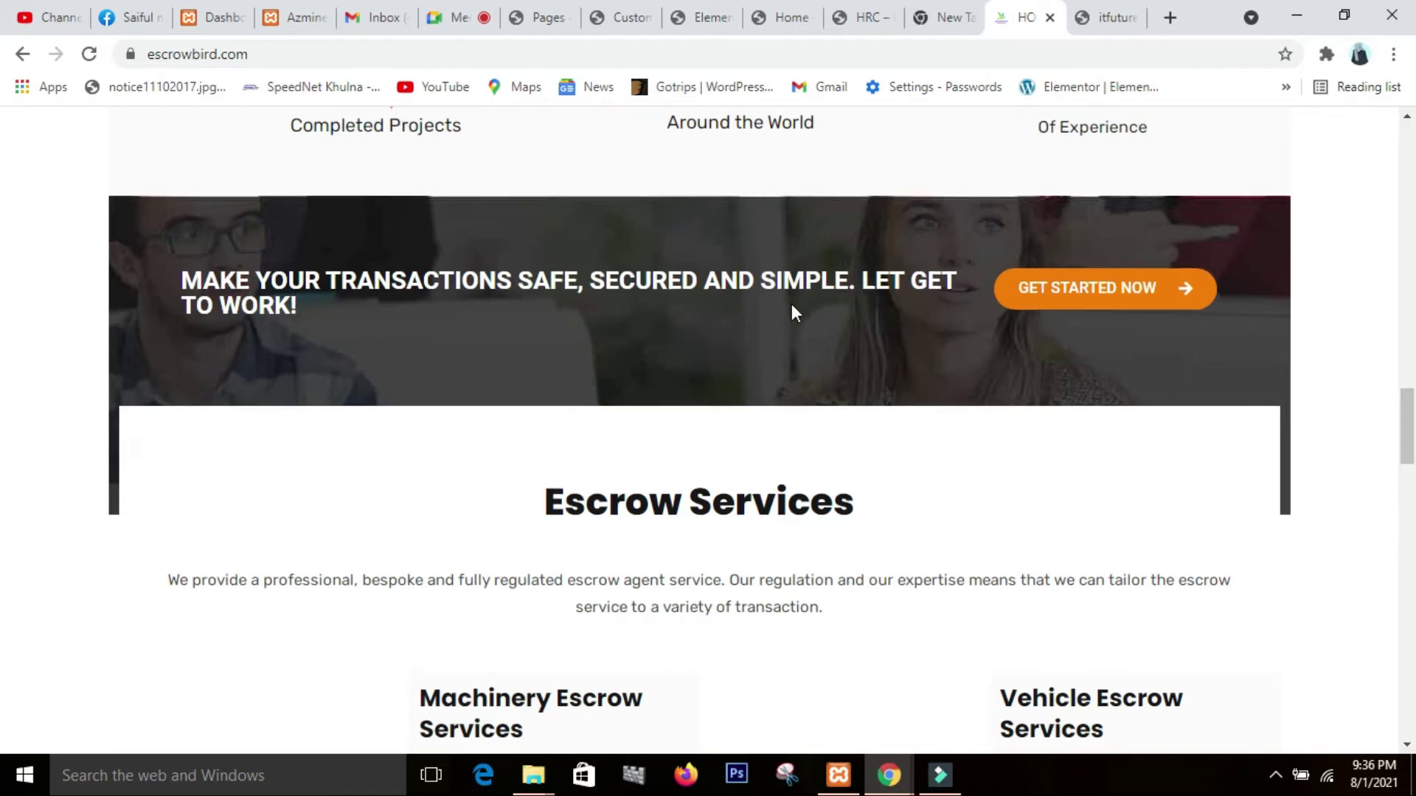
pyautogui.scroll(-5, 789, 304)
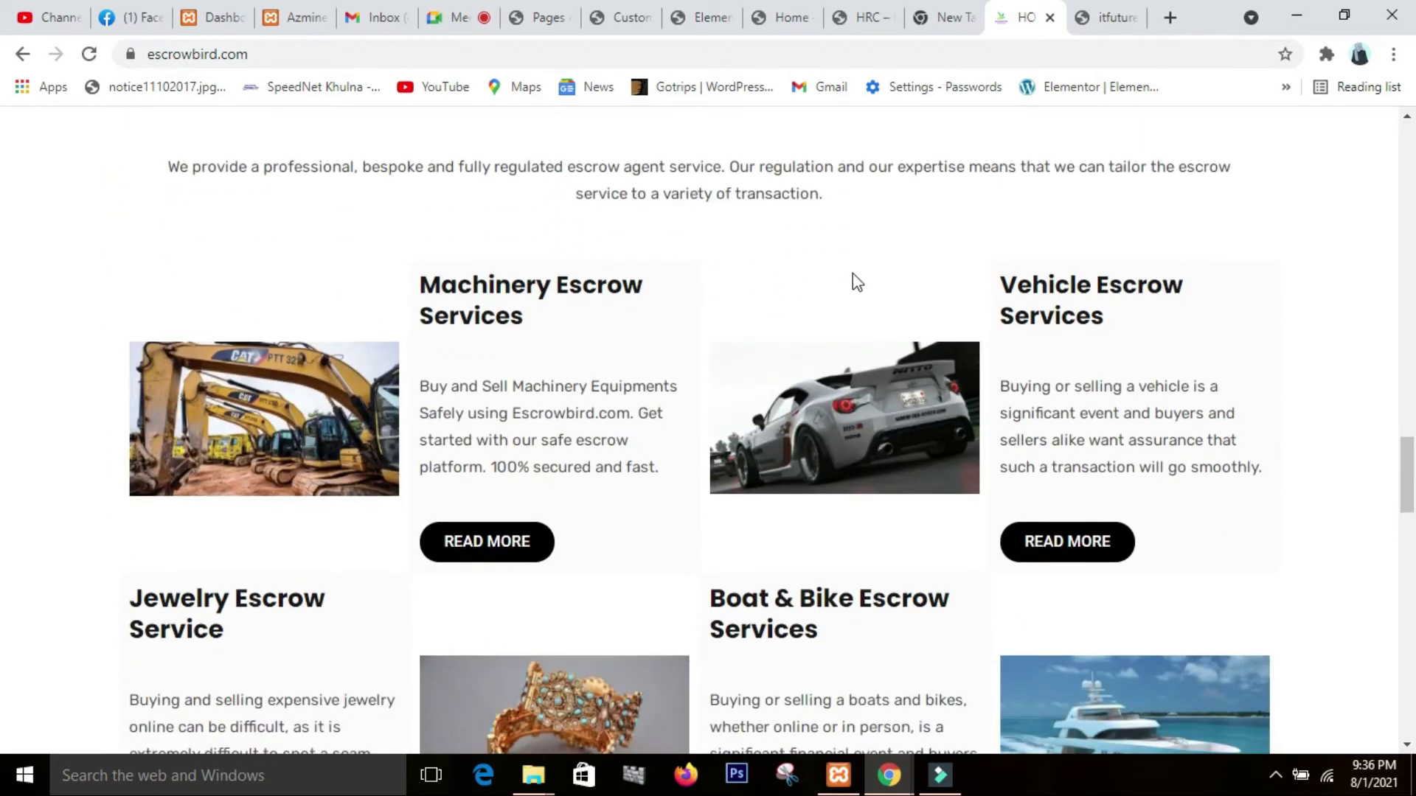
pyautogui.scroll(3, 928, 289)
pyautogui.scroll(-3, 1173, 578)
pyautogui.scroll(-13, 1176, 599)
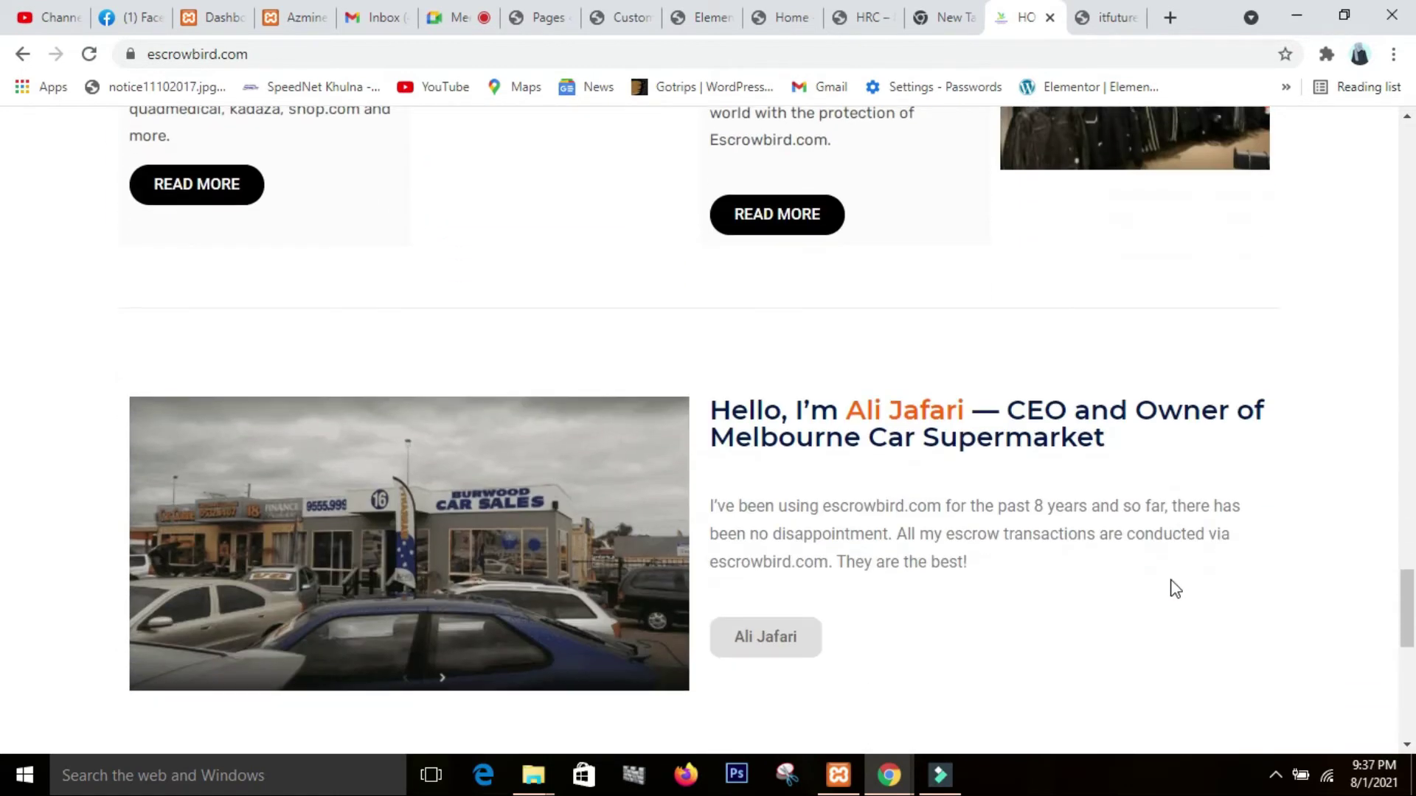
pyautogui.scroll(-4, 1176, 588)
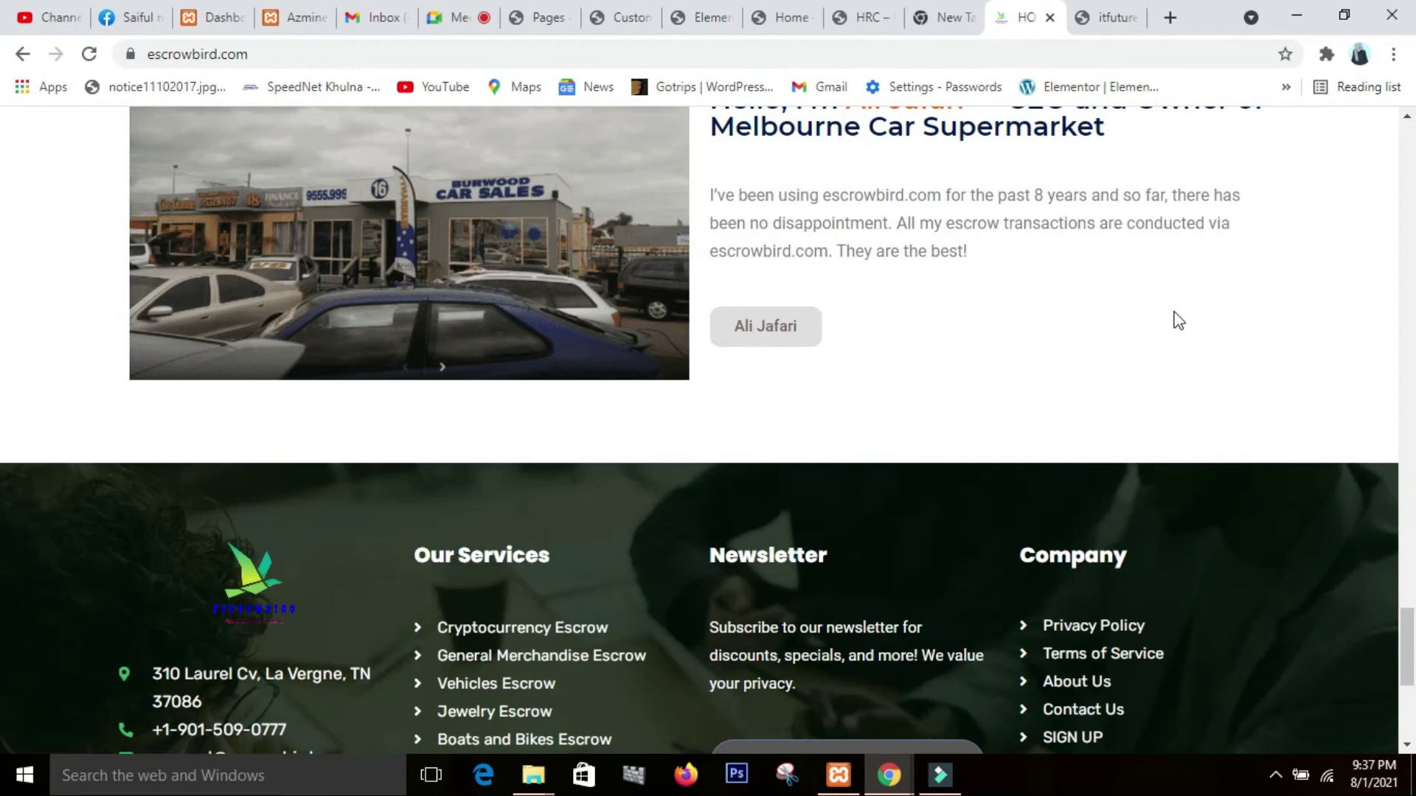
pyautogui.scroll(-4, 1140, 347)
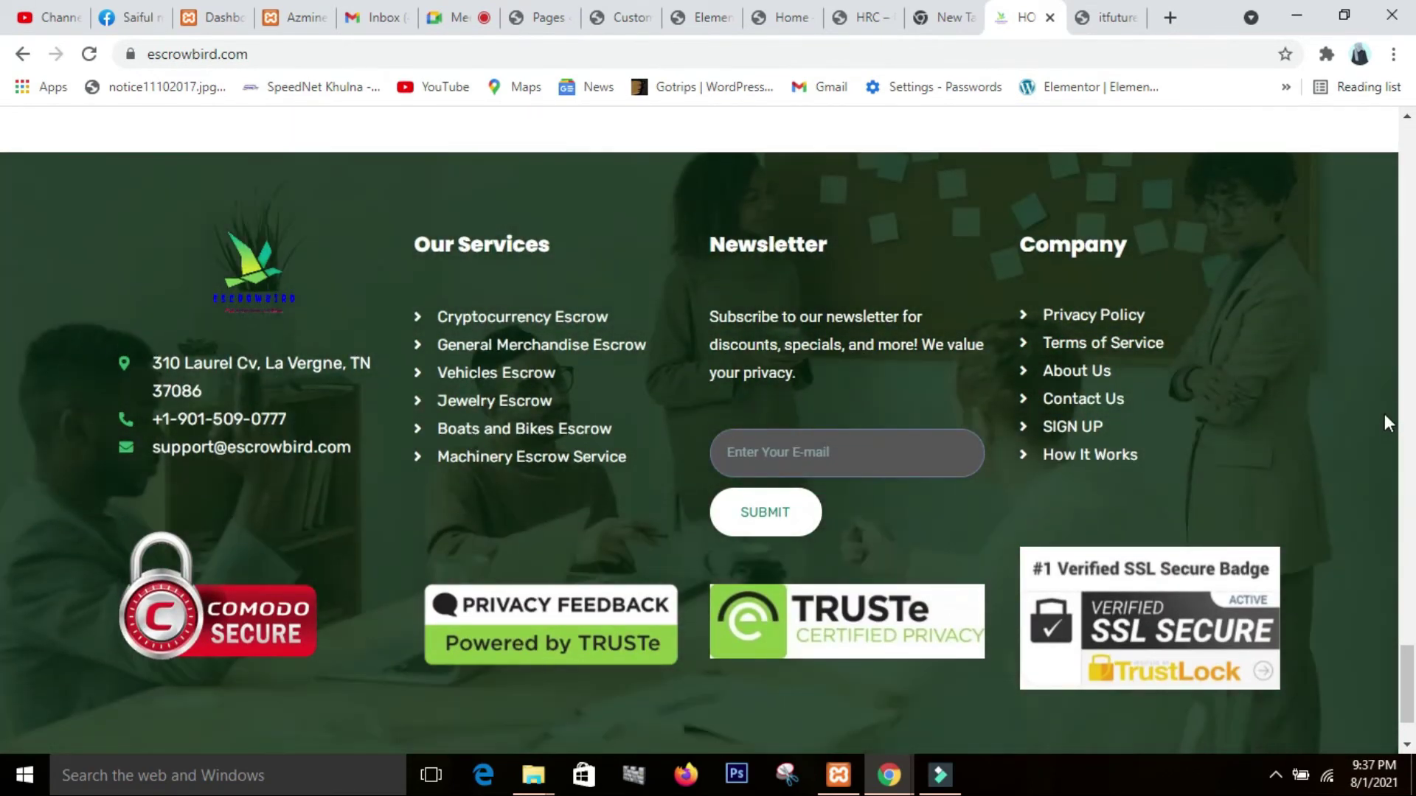
pyautogui.scroll(-2, 1317, 325)
pyautogui.scroll(3, 1069, 316)
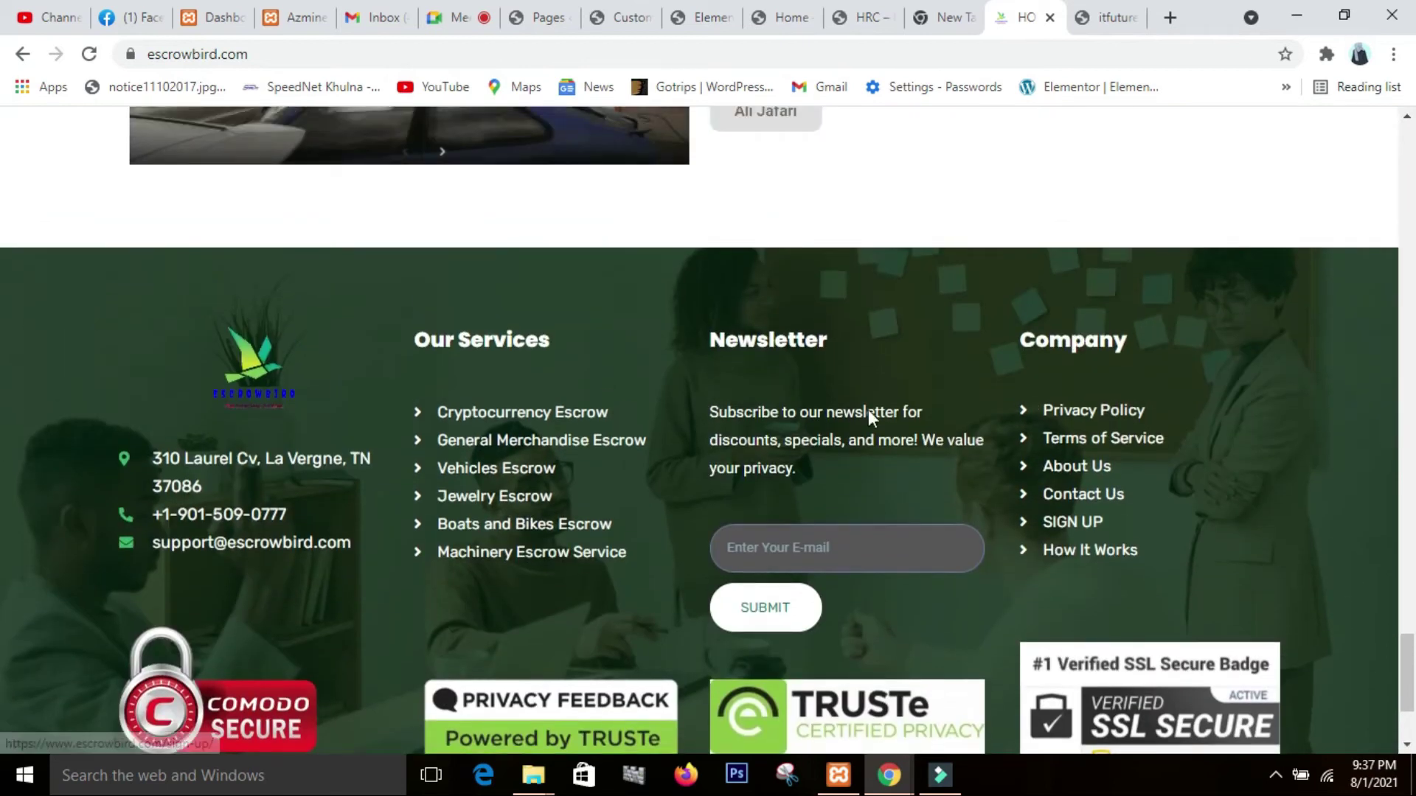
pyautogui.scroll(-3, 811, 747)
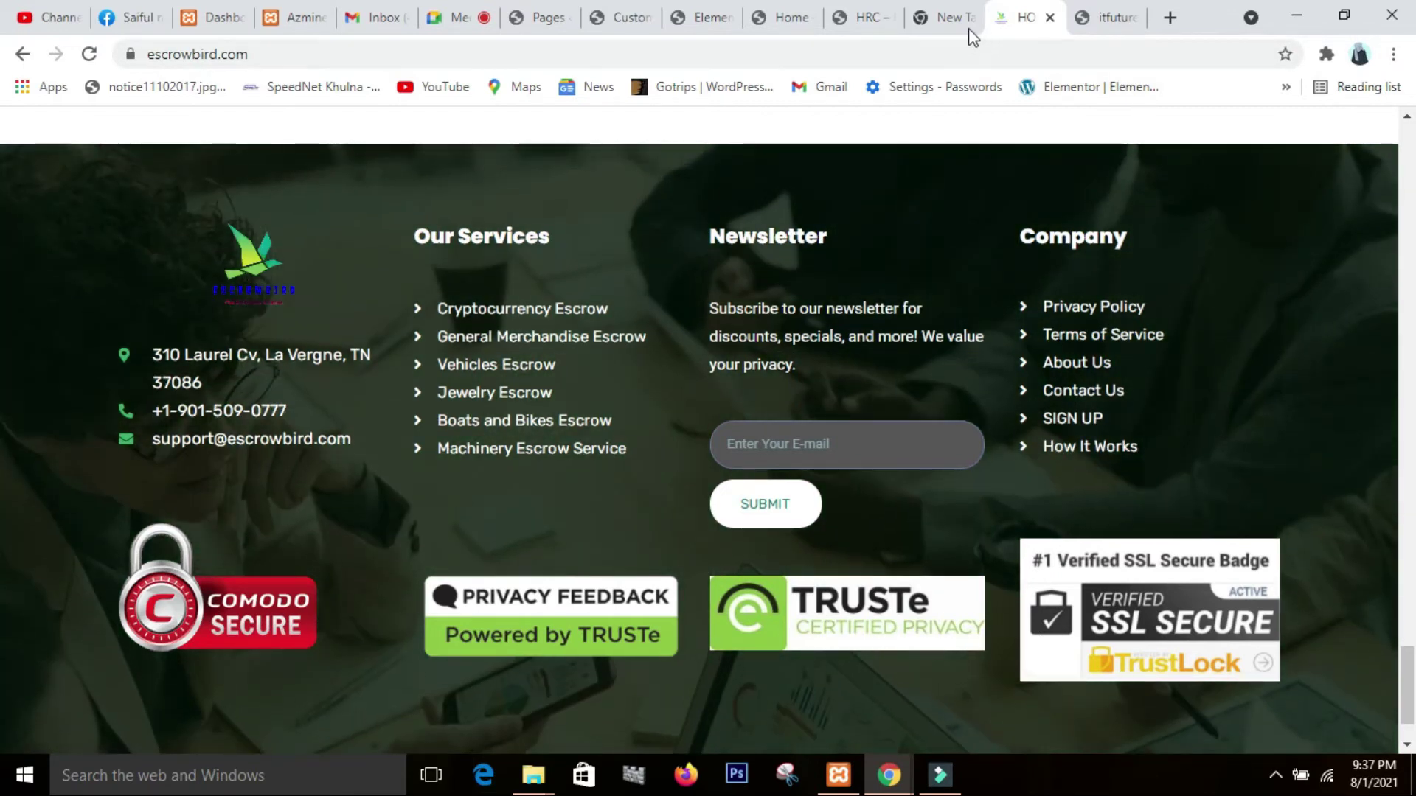
# - Switch from the escrowbird.com reference back to the Home page's Elementor editor
pyautogui.click(947, 28)
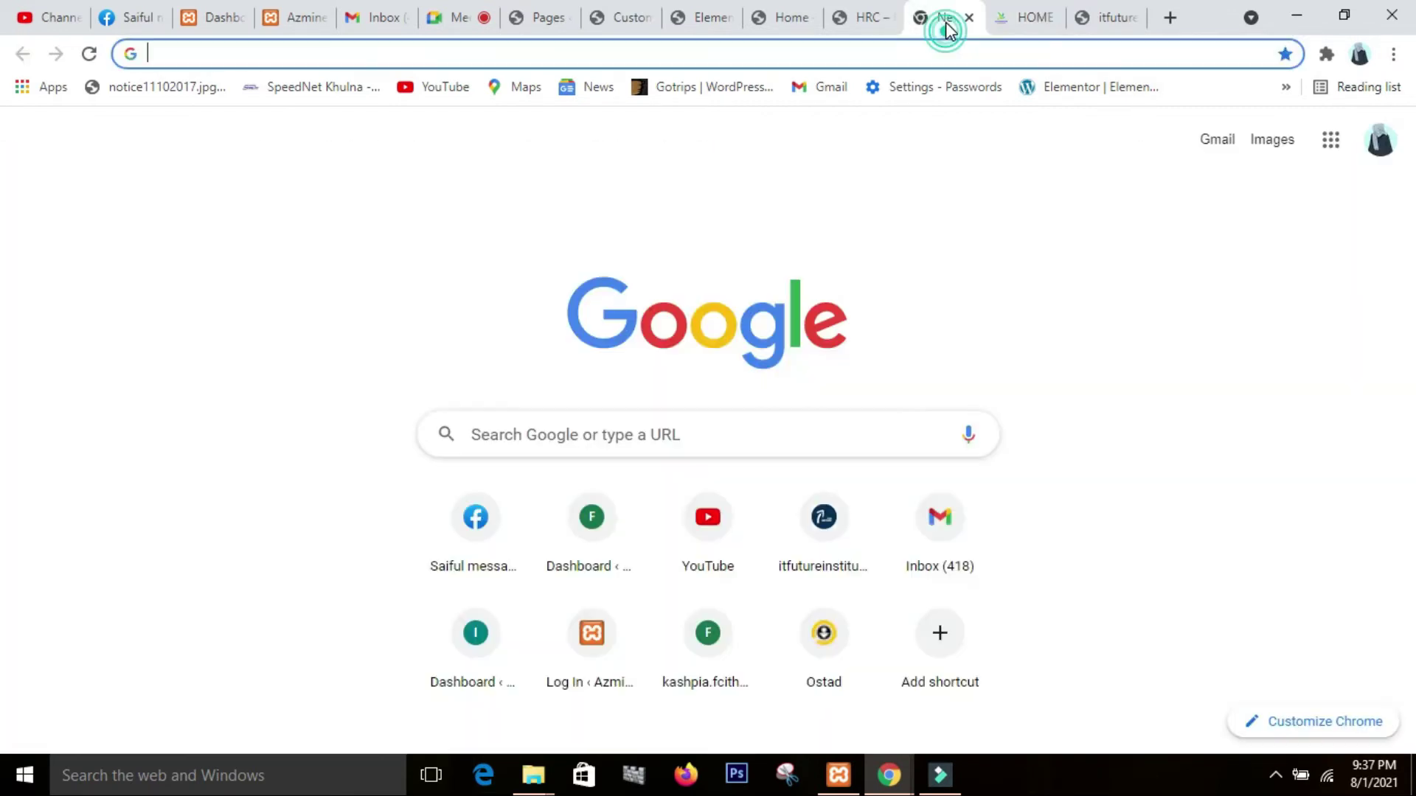
pyautogui.click(848, 23)
pyautogui.click(769, 26)
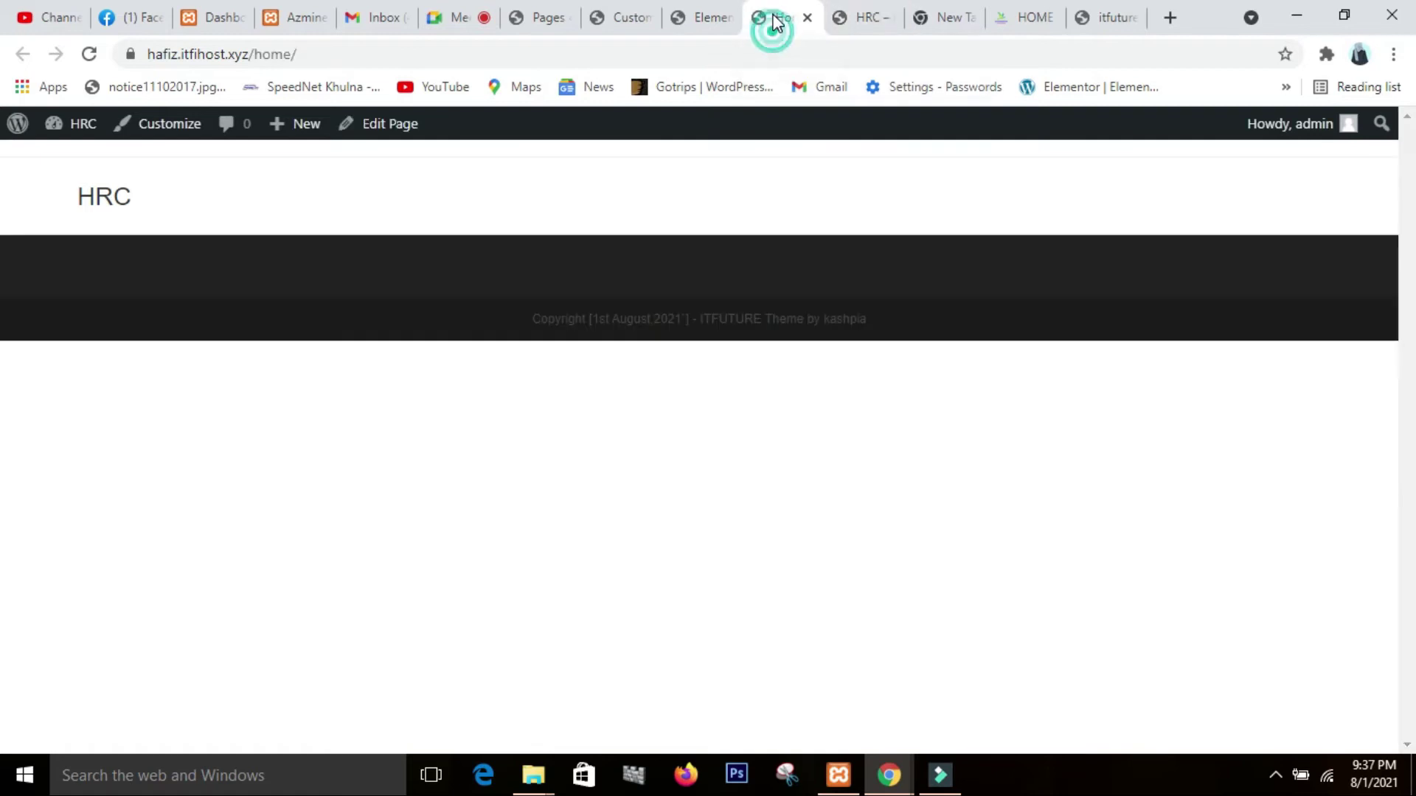
pyautogui.click(714, 28)
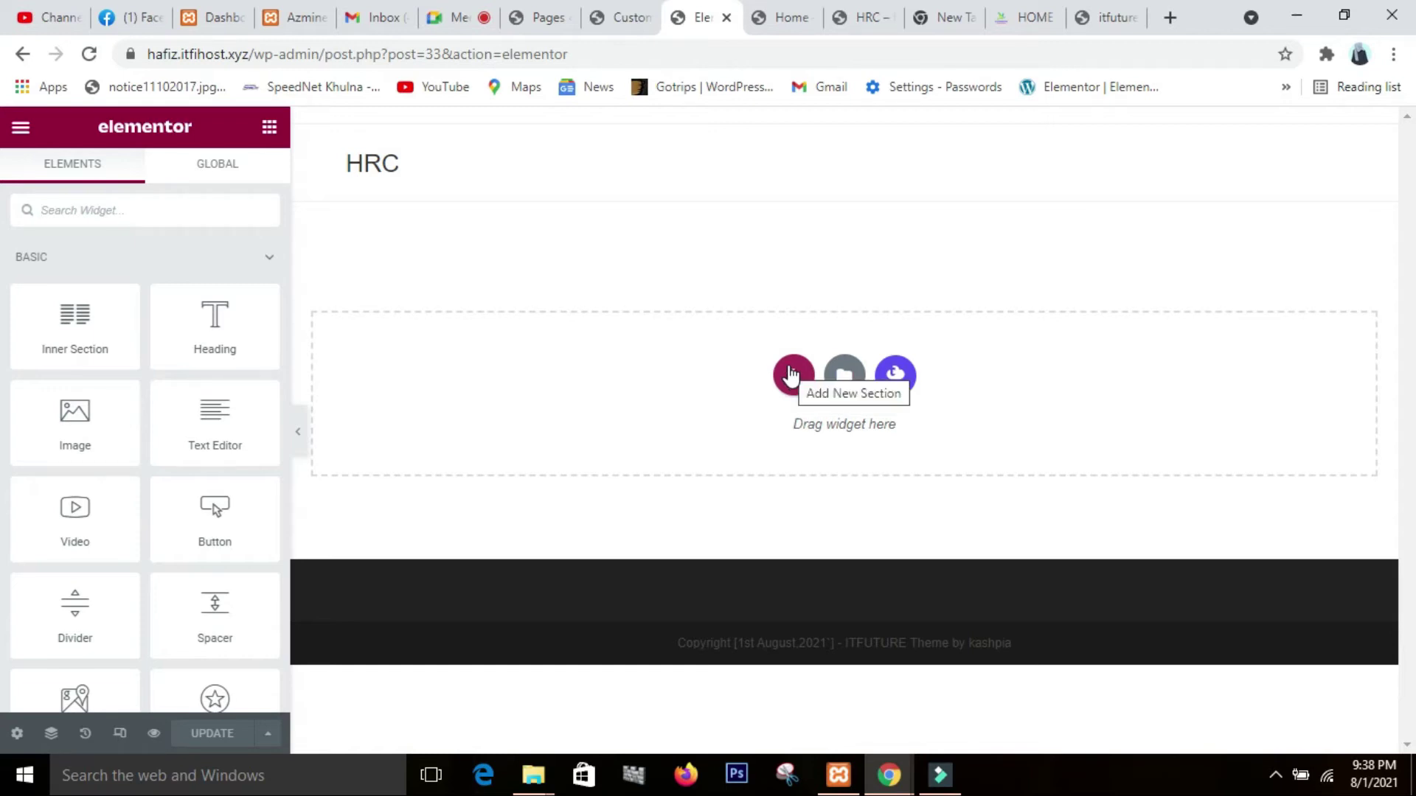
# - Inspect the header markup of the live Home page with the browser's developer tools, and close them again
pyautogui.click(788, 18)
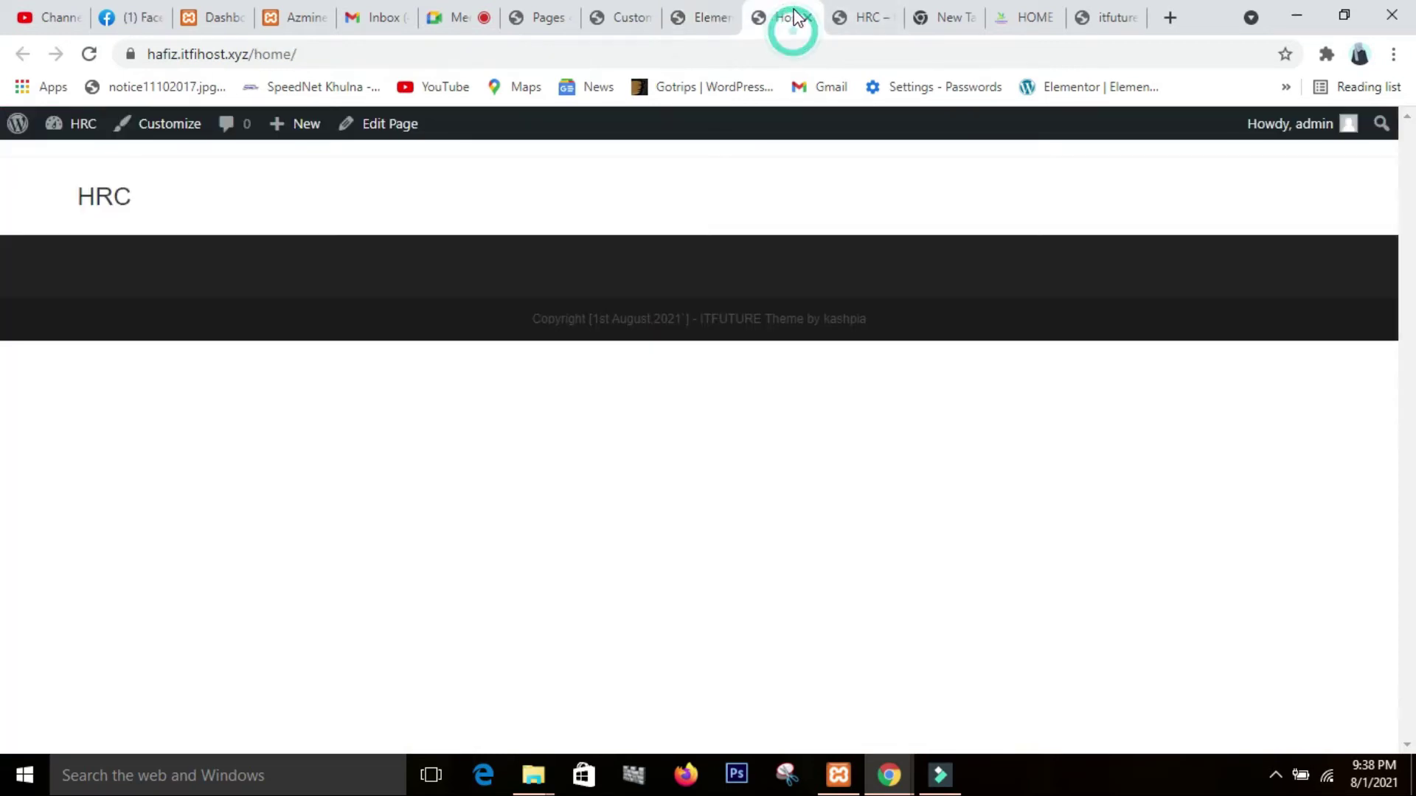
pyautogui.rightClick(611, 189)
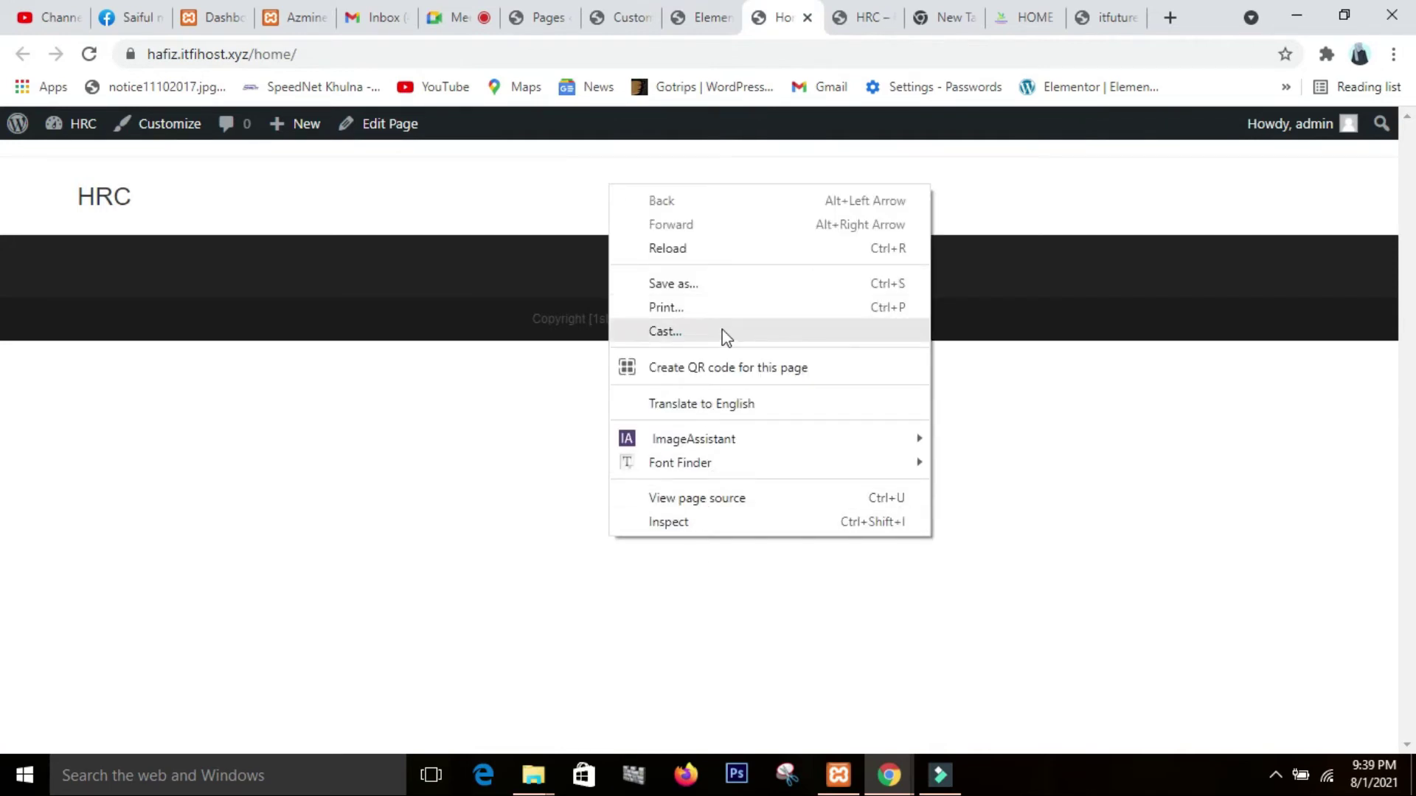
pyautogui.click(740, 521)
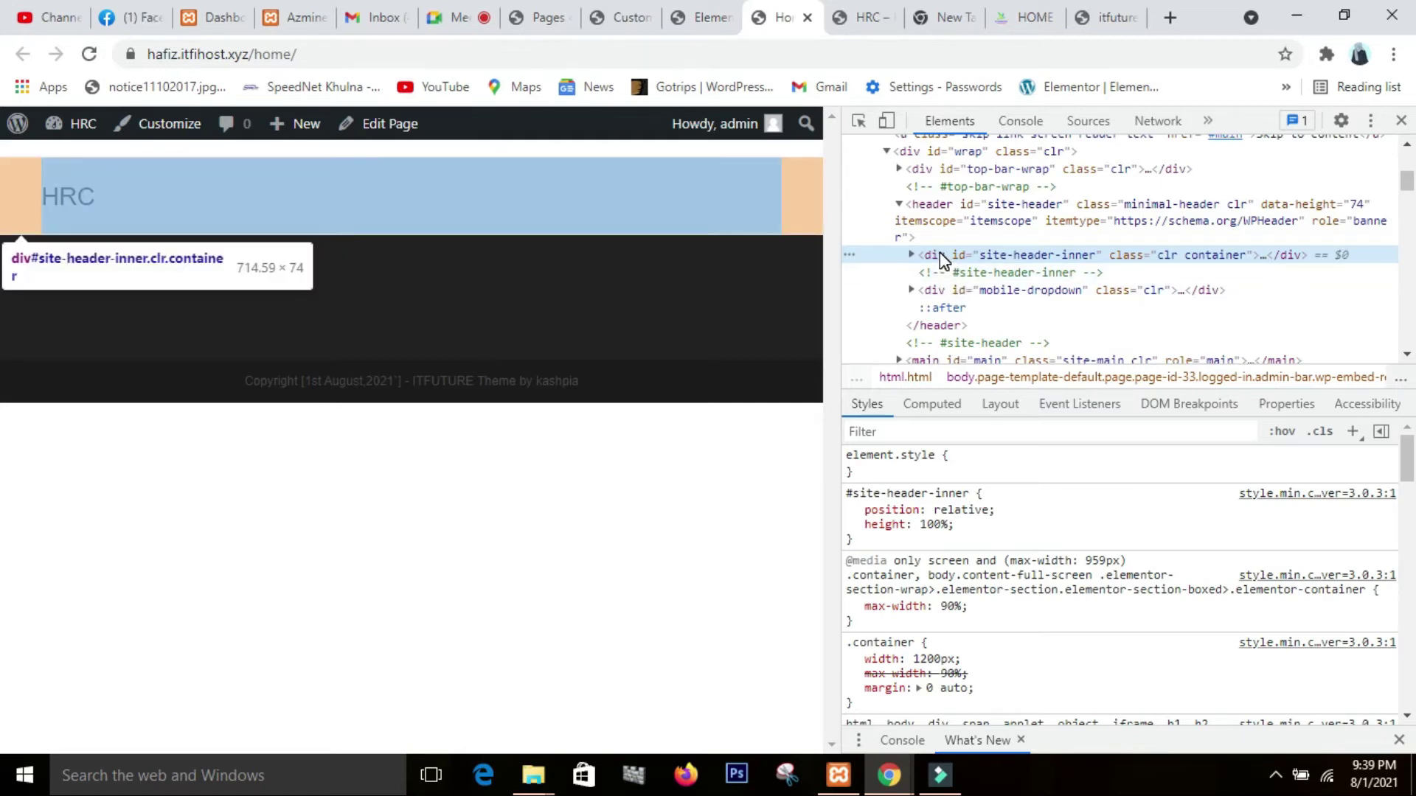
pyautogui.click(1401, 121)
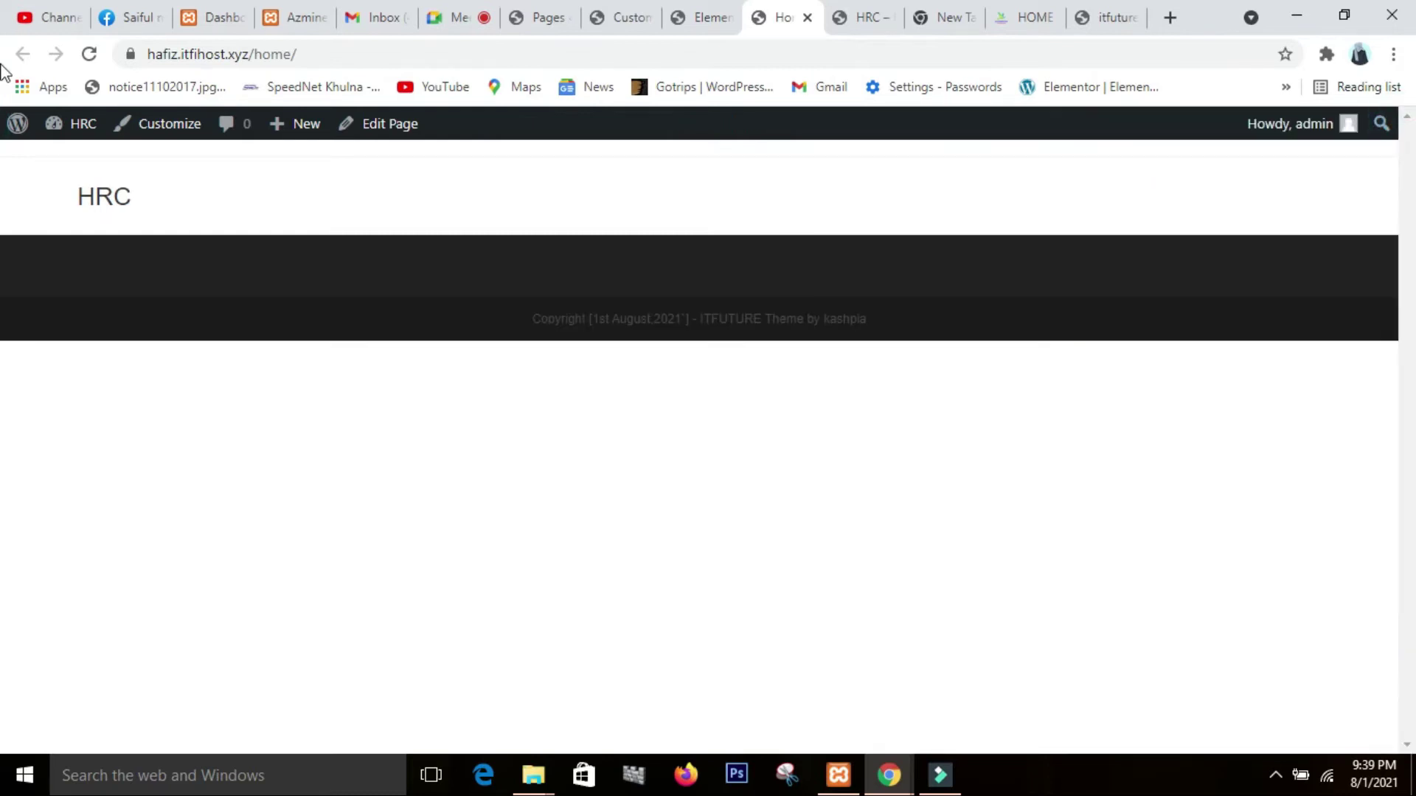
# - Return to the Home page's Elementor editor and bring up the column structure choices for a new section
pyautogui.click(703, 19)
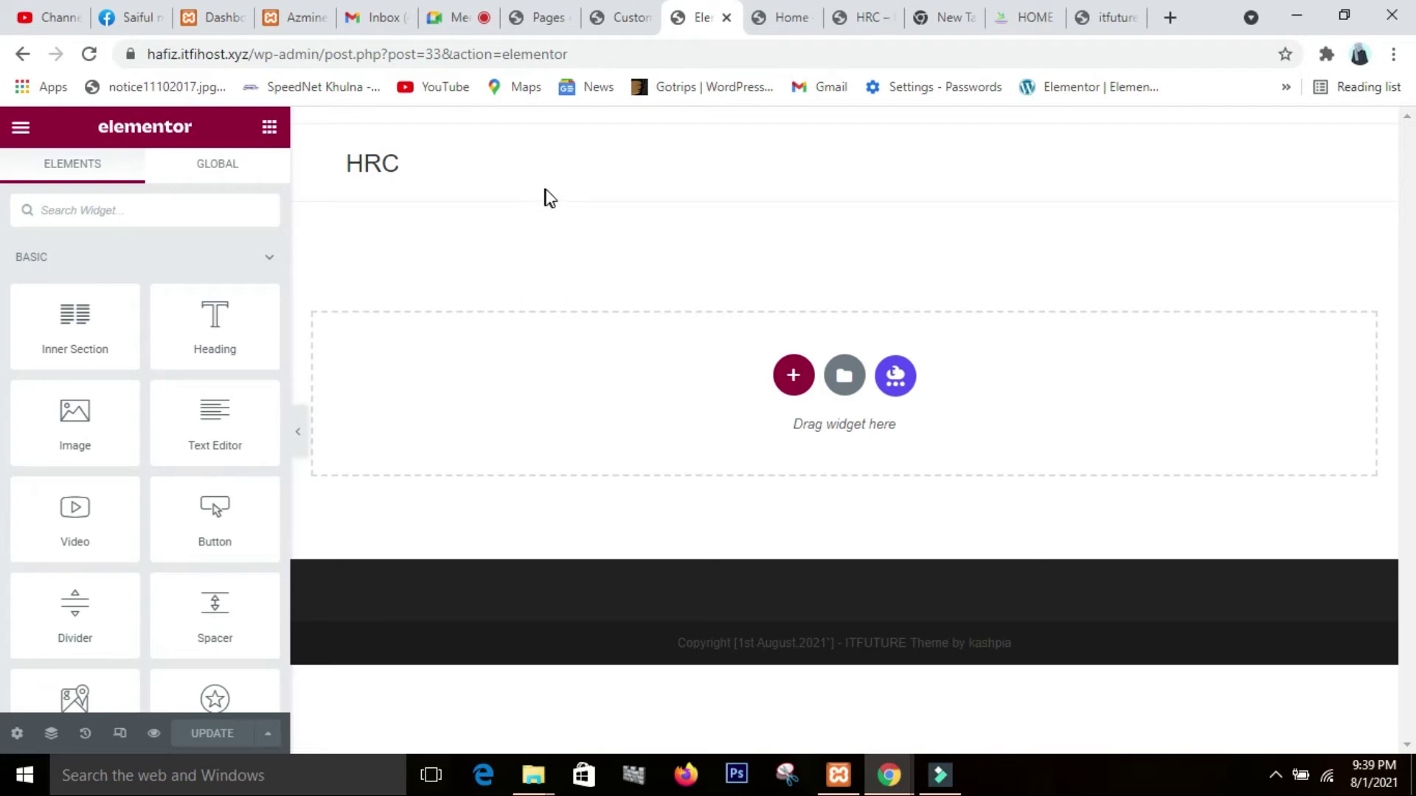
pyautogui.click(257, 219)
pyautogui.click(791, 380)
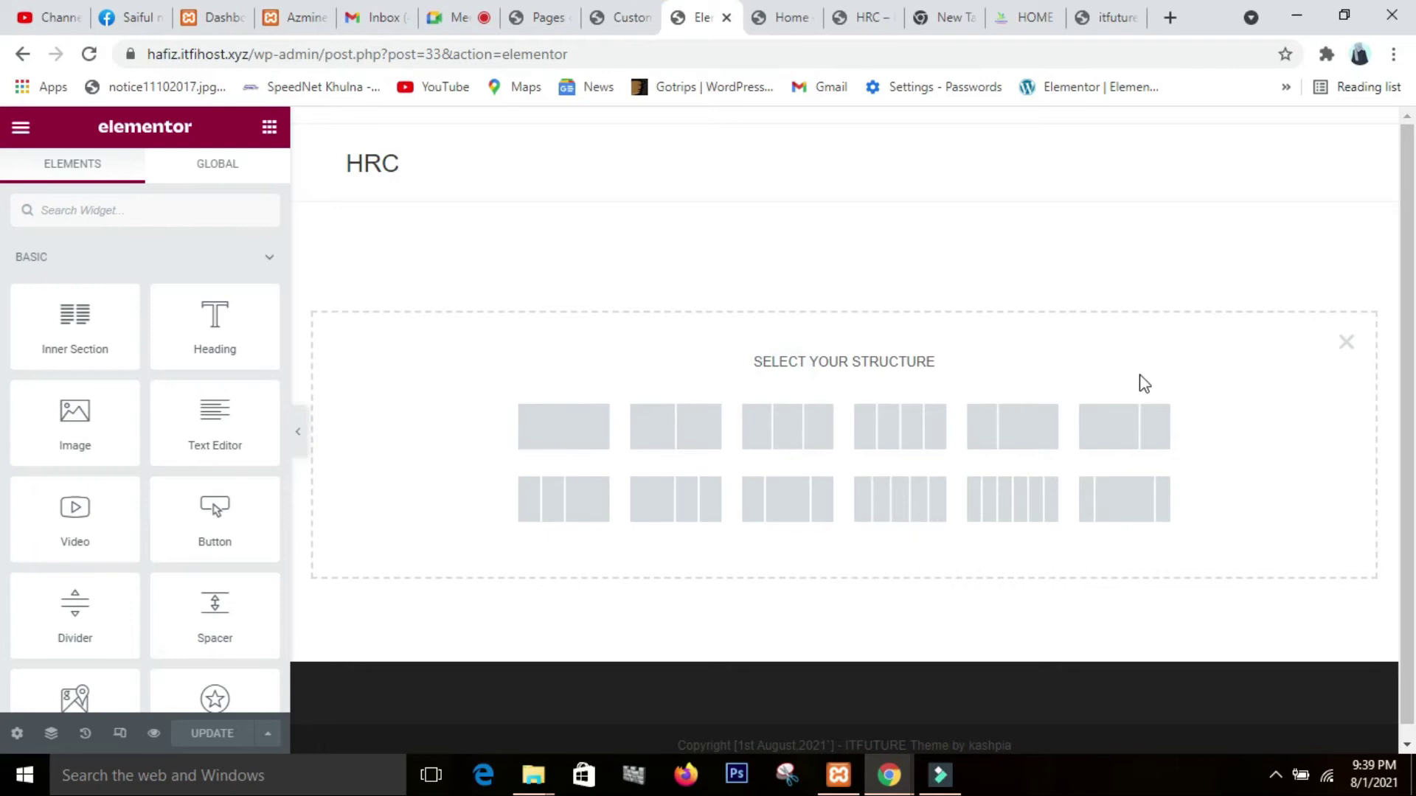
pyautogui.click(1347, 343)
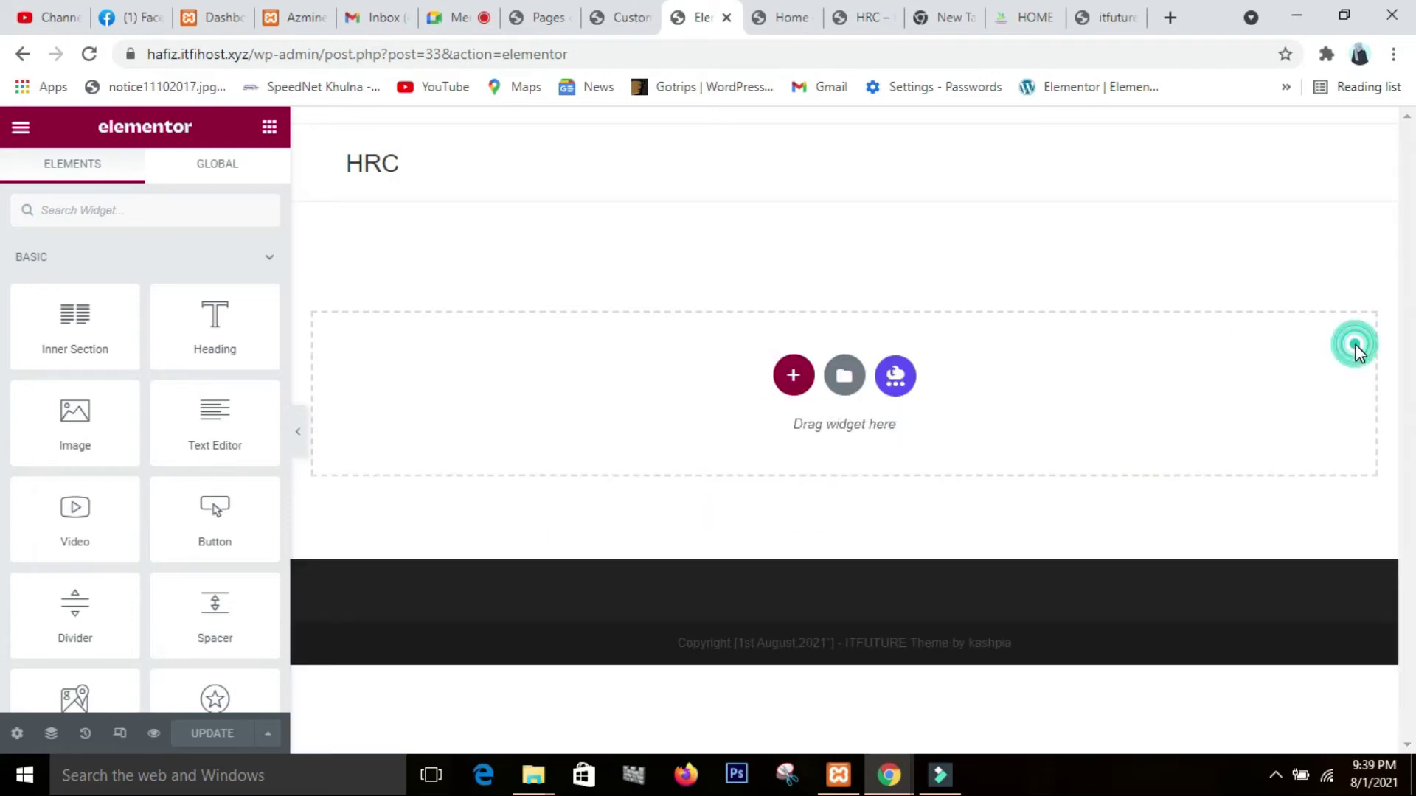
pyautogui.click(795, 377)
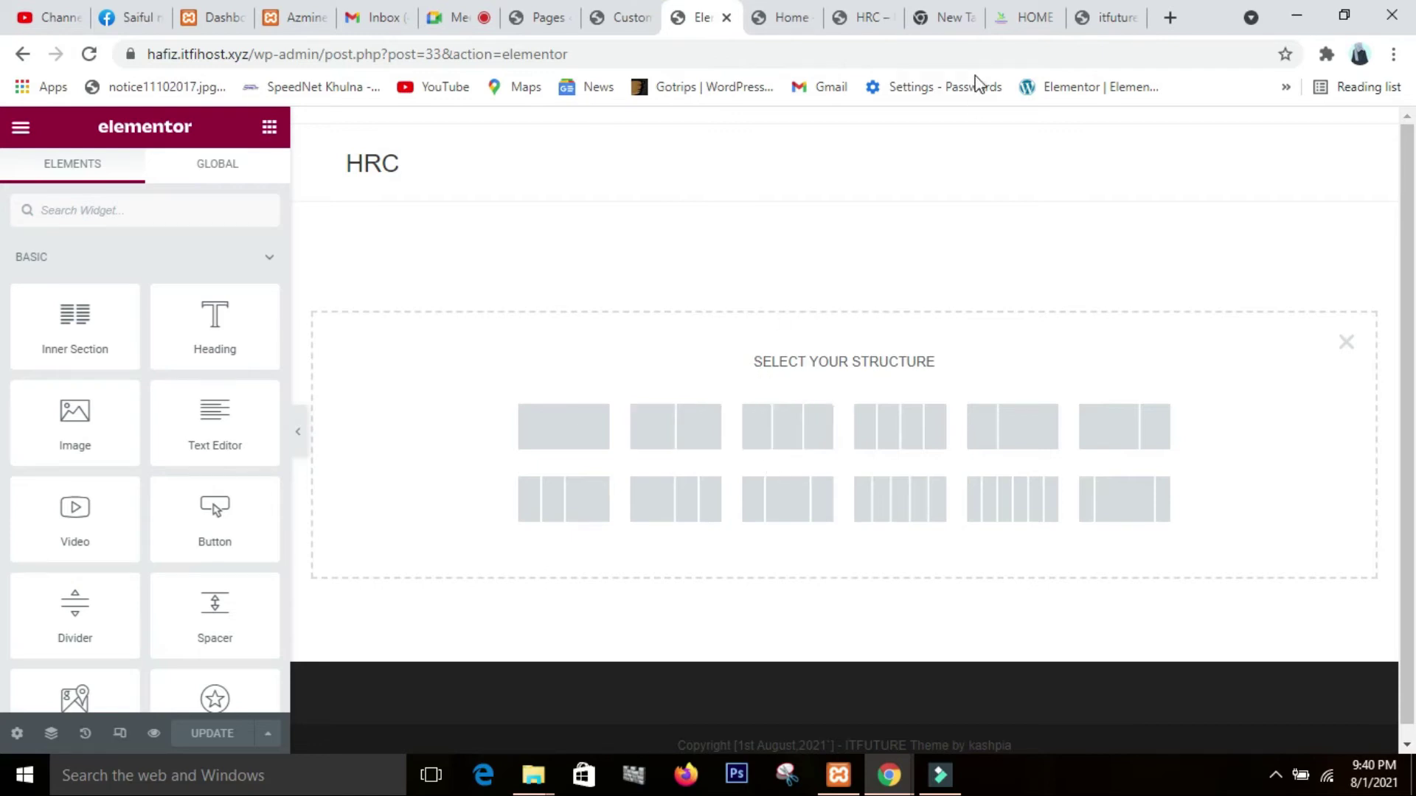
# - Examine the section and column layouts on the escrowbird.com home page as a design reference
pyautogui.click(1036, 18)
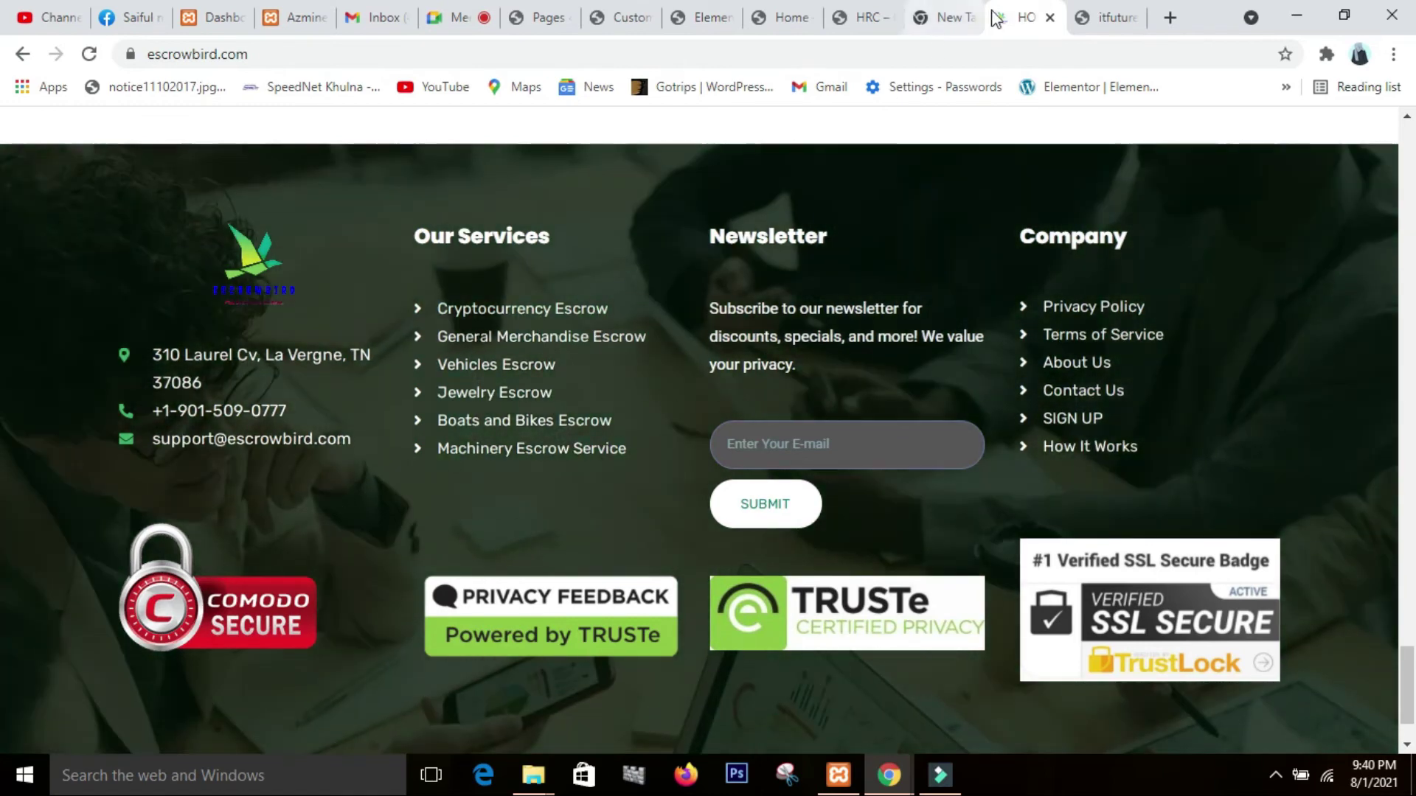
pyautogui.scroll(6, 944, 459)
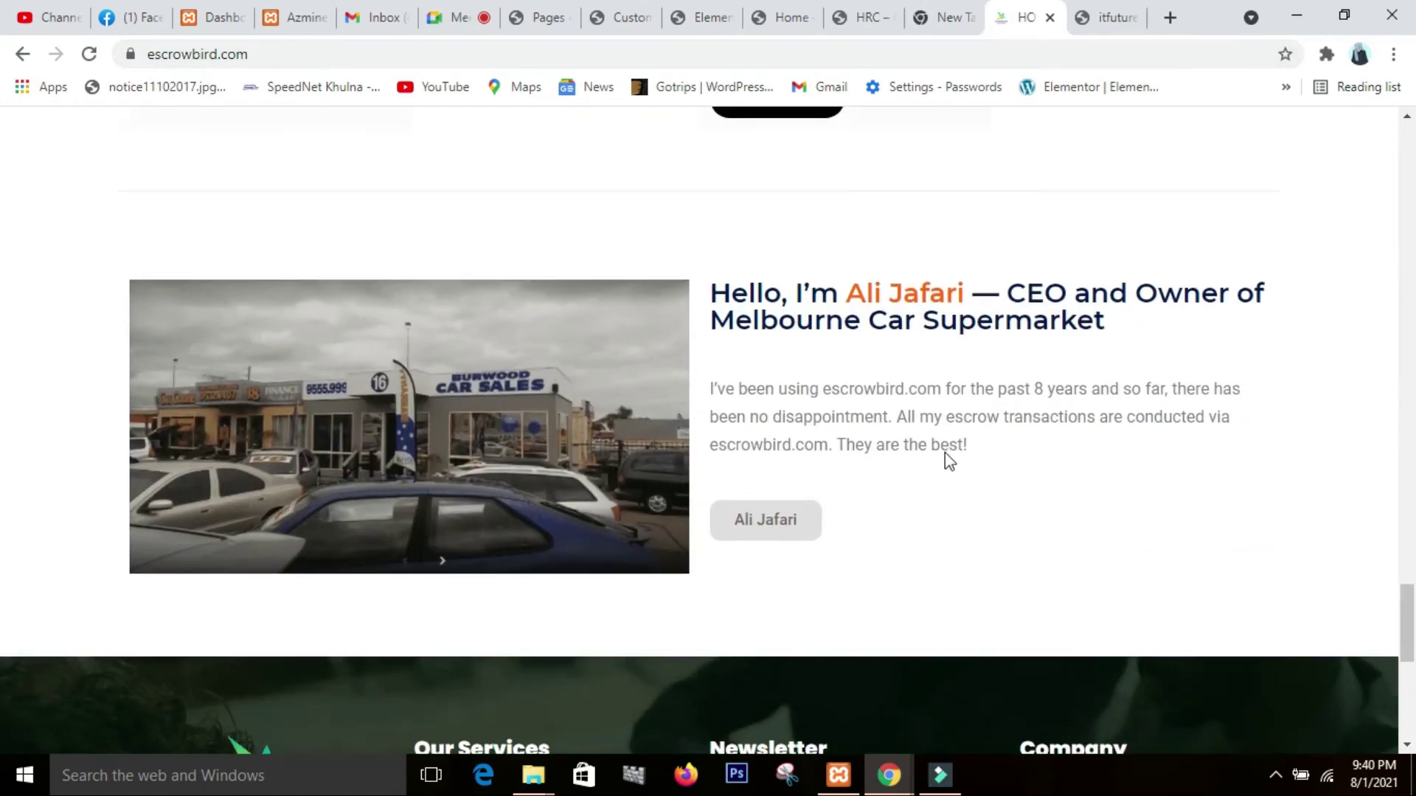
pyautogui.scroll(20, 946, 447)
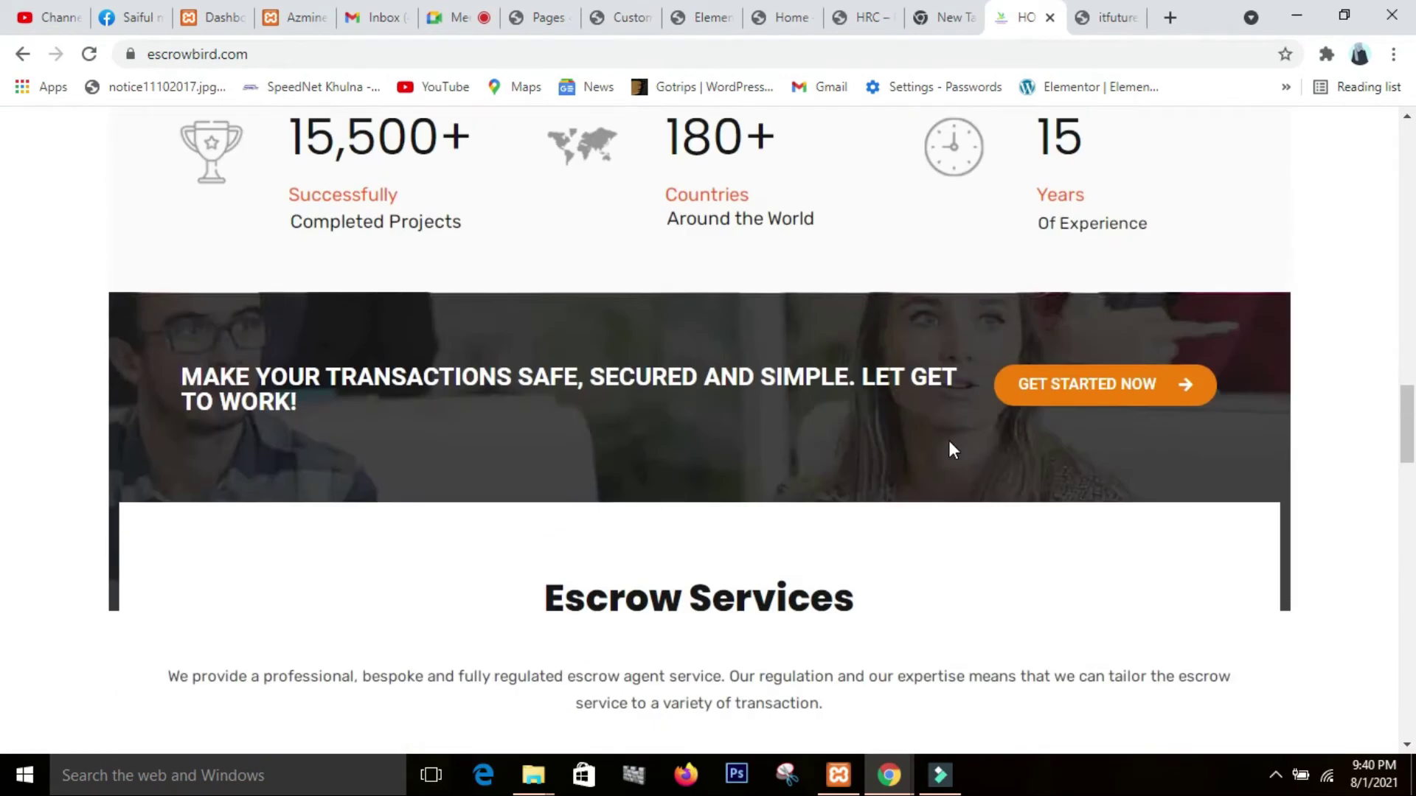
pyautogui.scroll(10, 949, 446)
pyautogui.scroll(6, 800, 355)
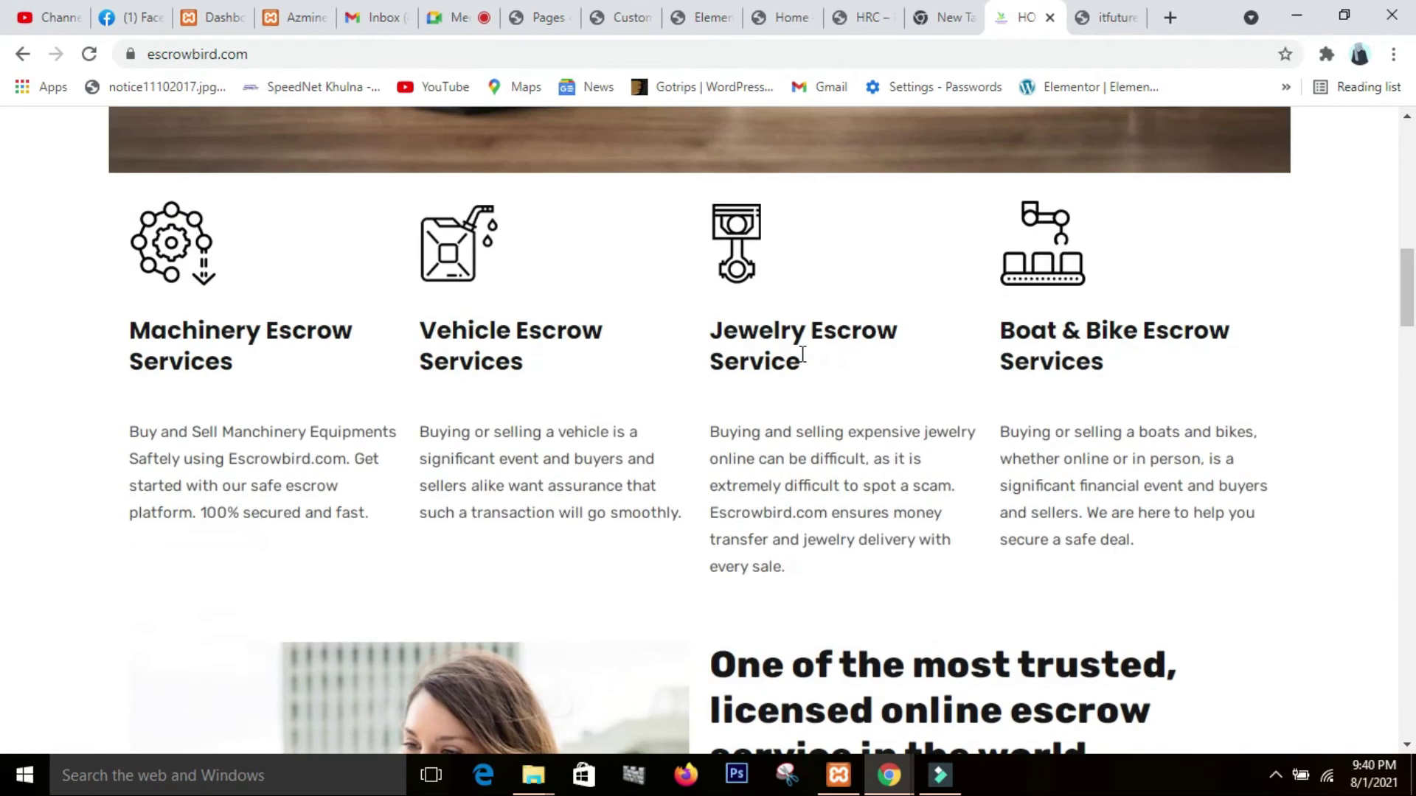
pyautogui.scroll(5, 800, 355)
pyautogui.scroll(-15, 800, 355)
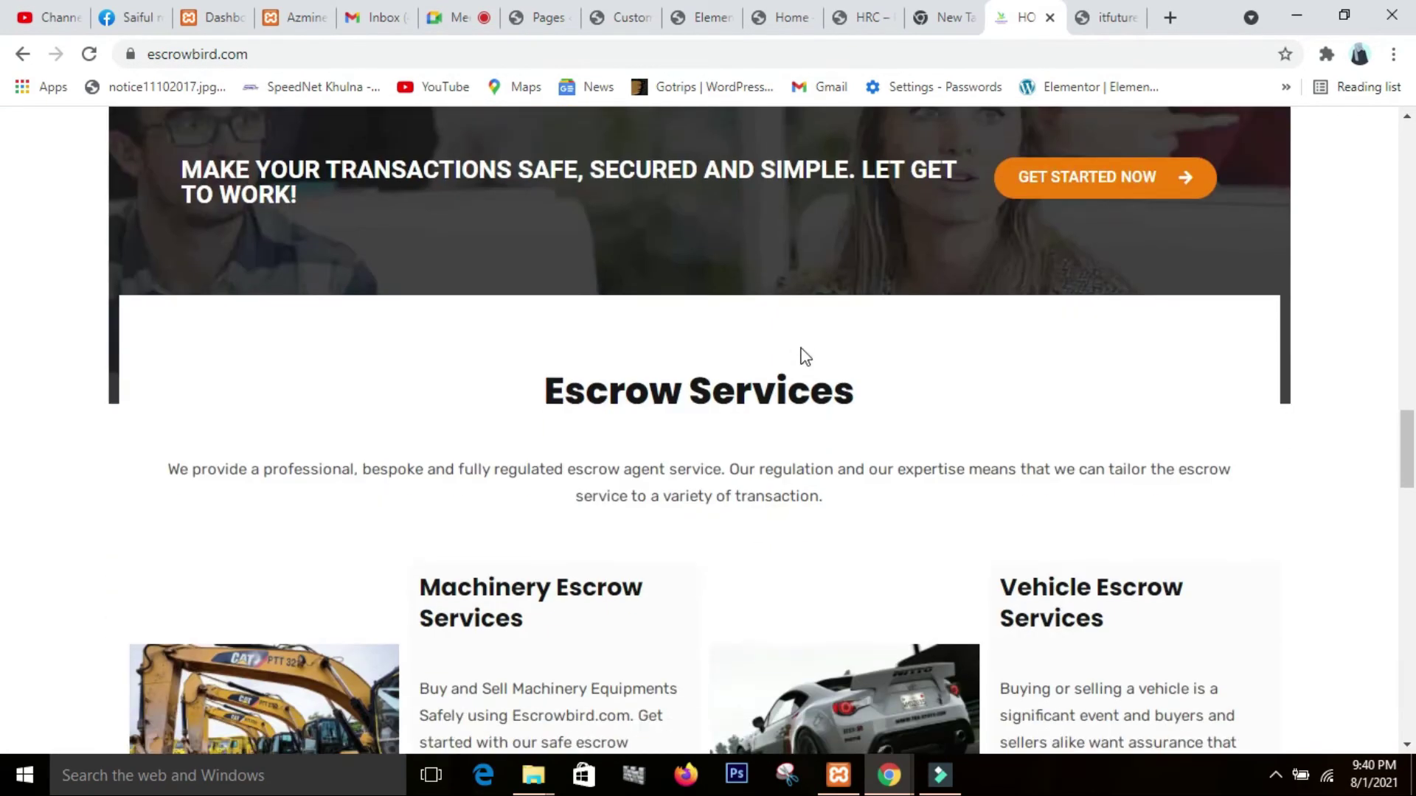
pyautogui.scroll(-5, 804, 357)
pyautogui.scroll(-2, 801, 351)
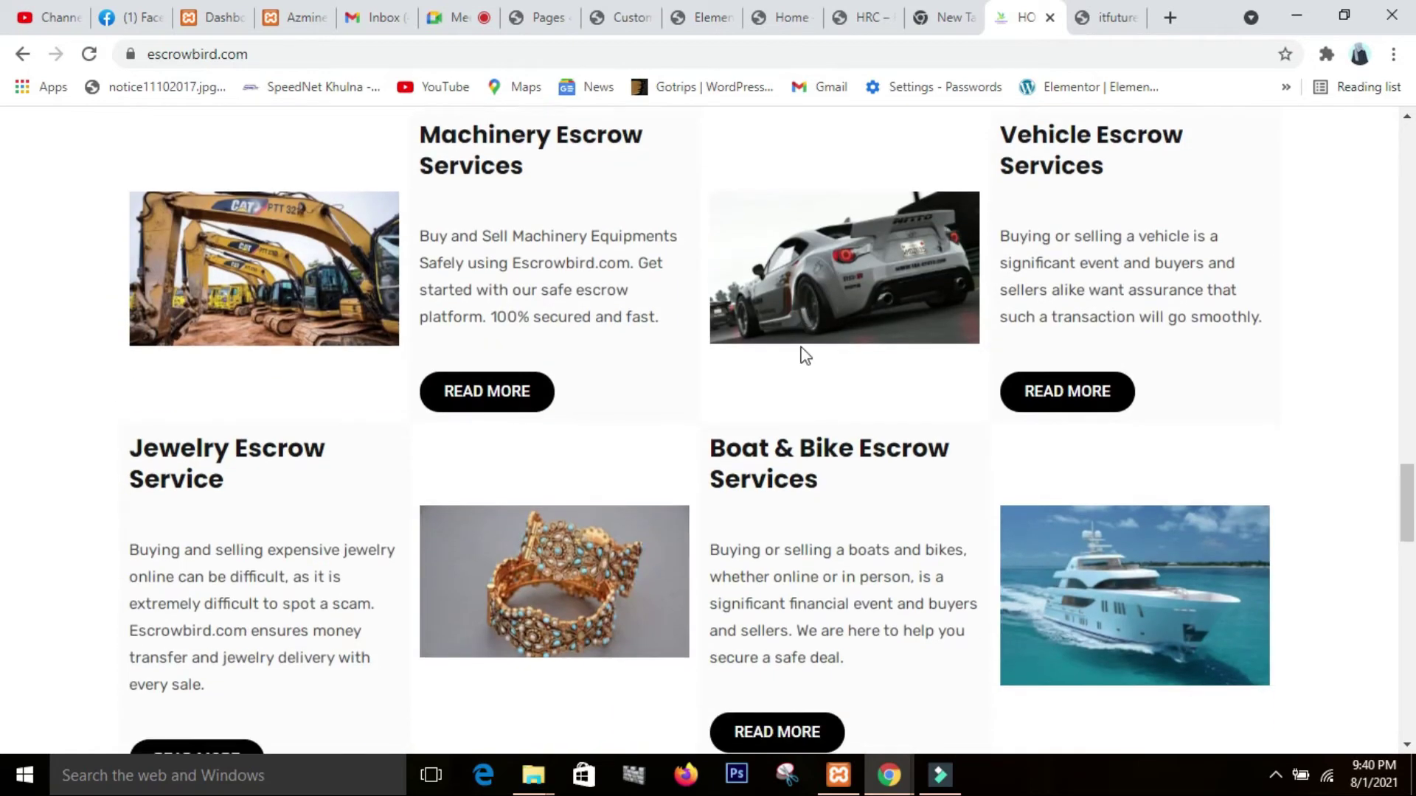
# - Return to the Elementor editor, add a single-column section to the HRC page, and place an Inner Section widget inside it
pyautogui.click(710, 19)
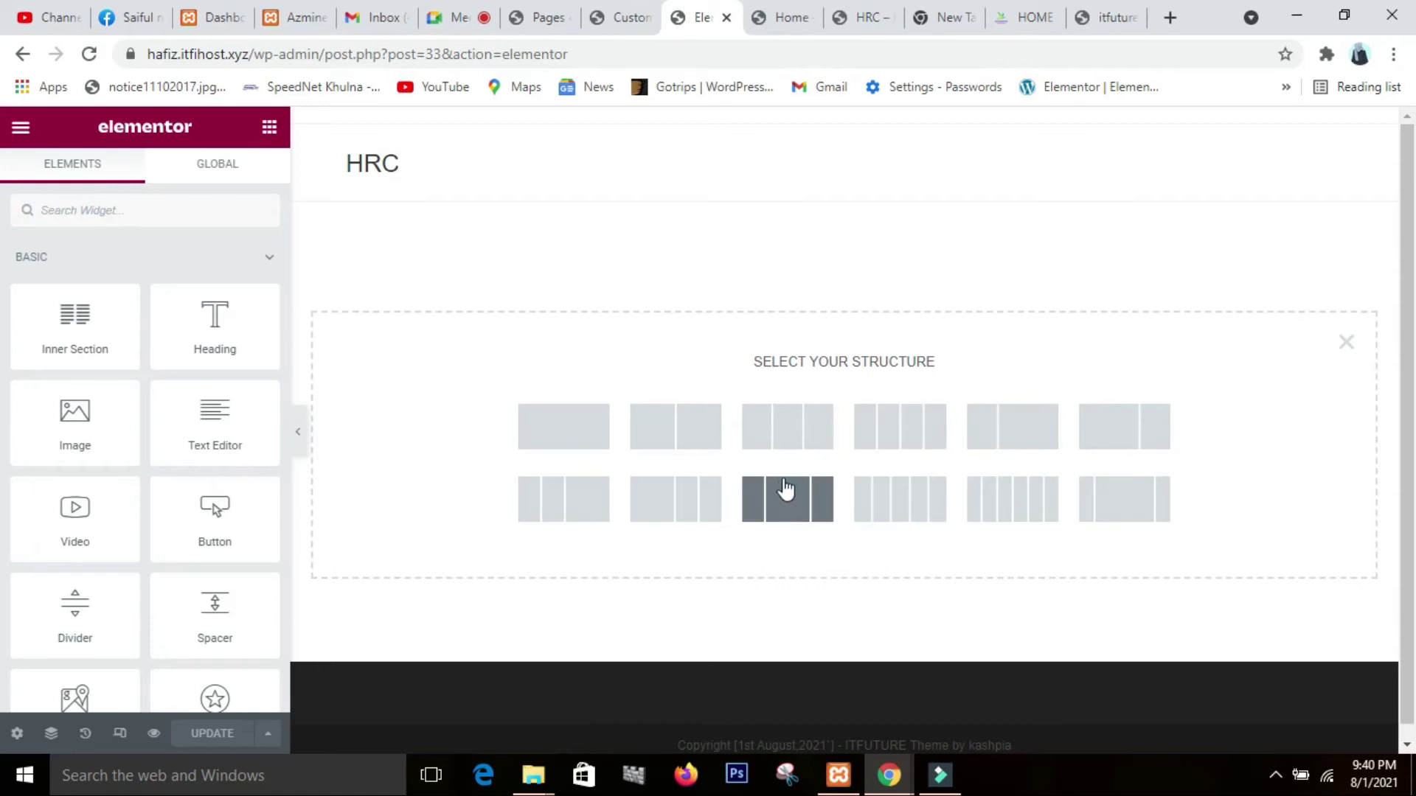
pyautogui.click(570, 441)
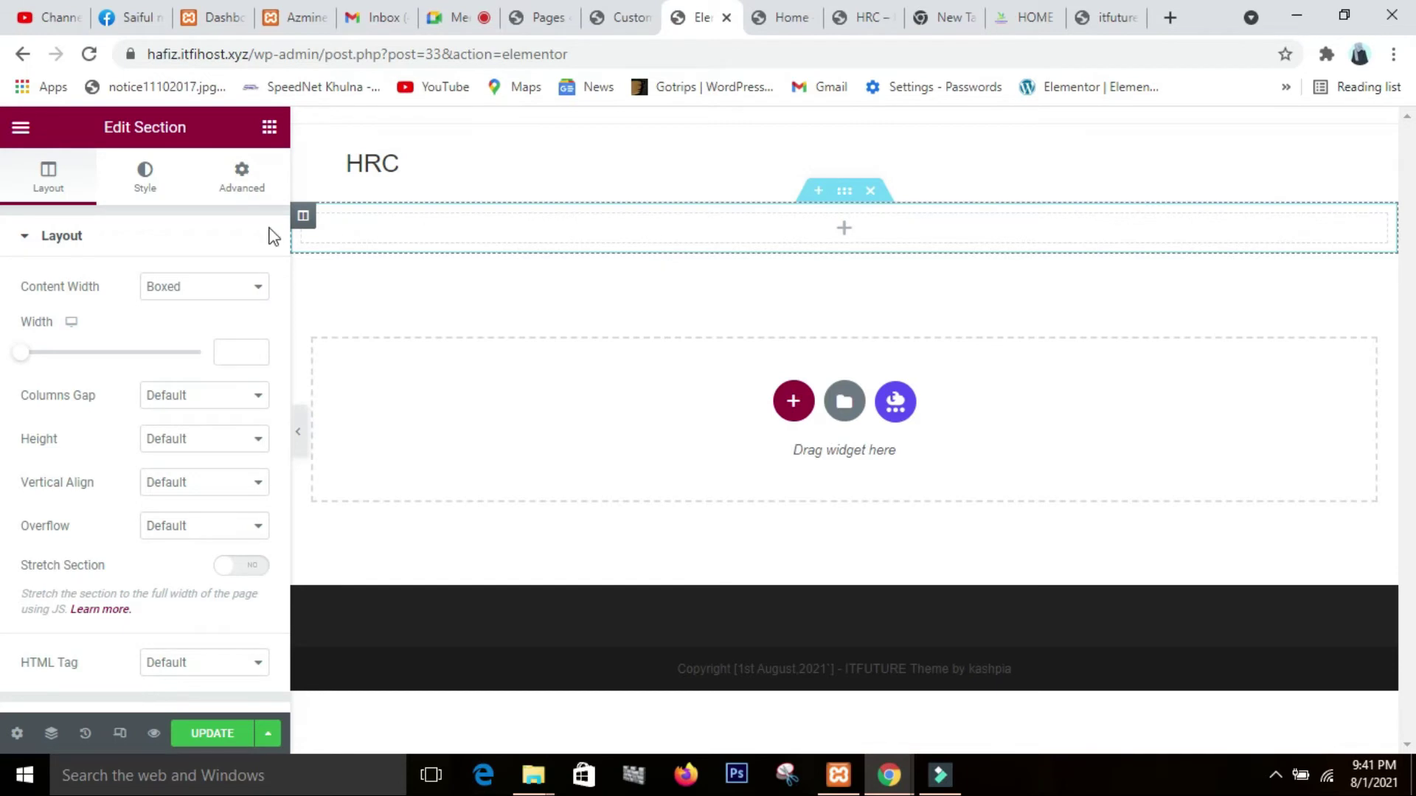
pyautogui.click(268, 126)
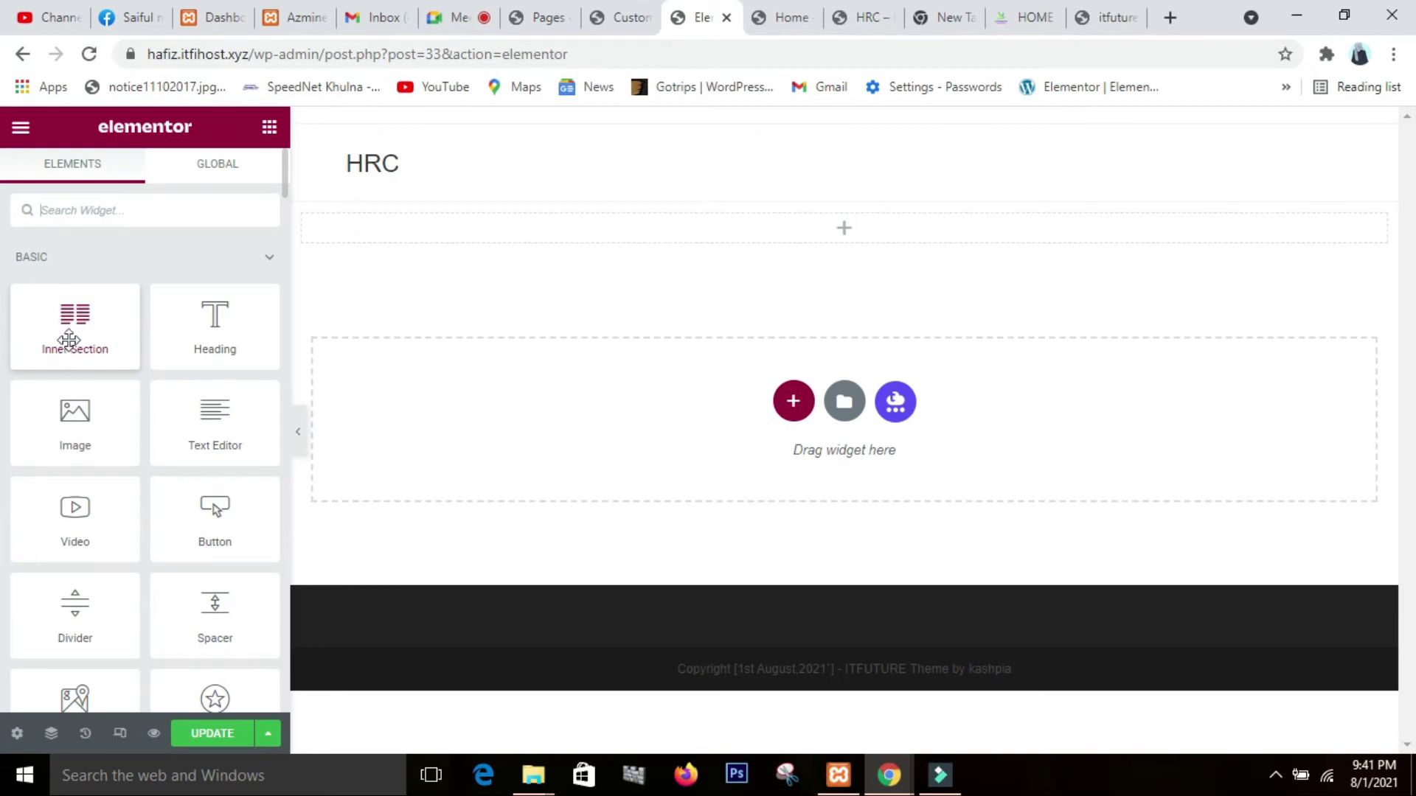
pyautogui.moveTo(73, 349); pyautogui.dragTo(70, 338)
pyautogui.click(71, 331)
pyautogui.moveTo(72, 331); pyautogui.dragTo(489, 228)
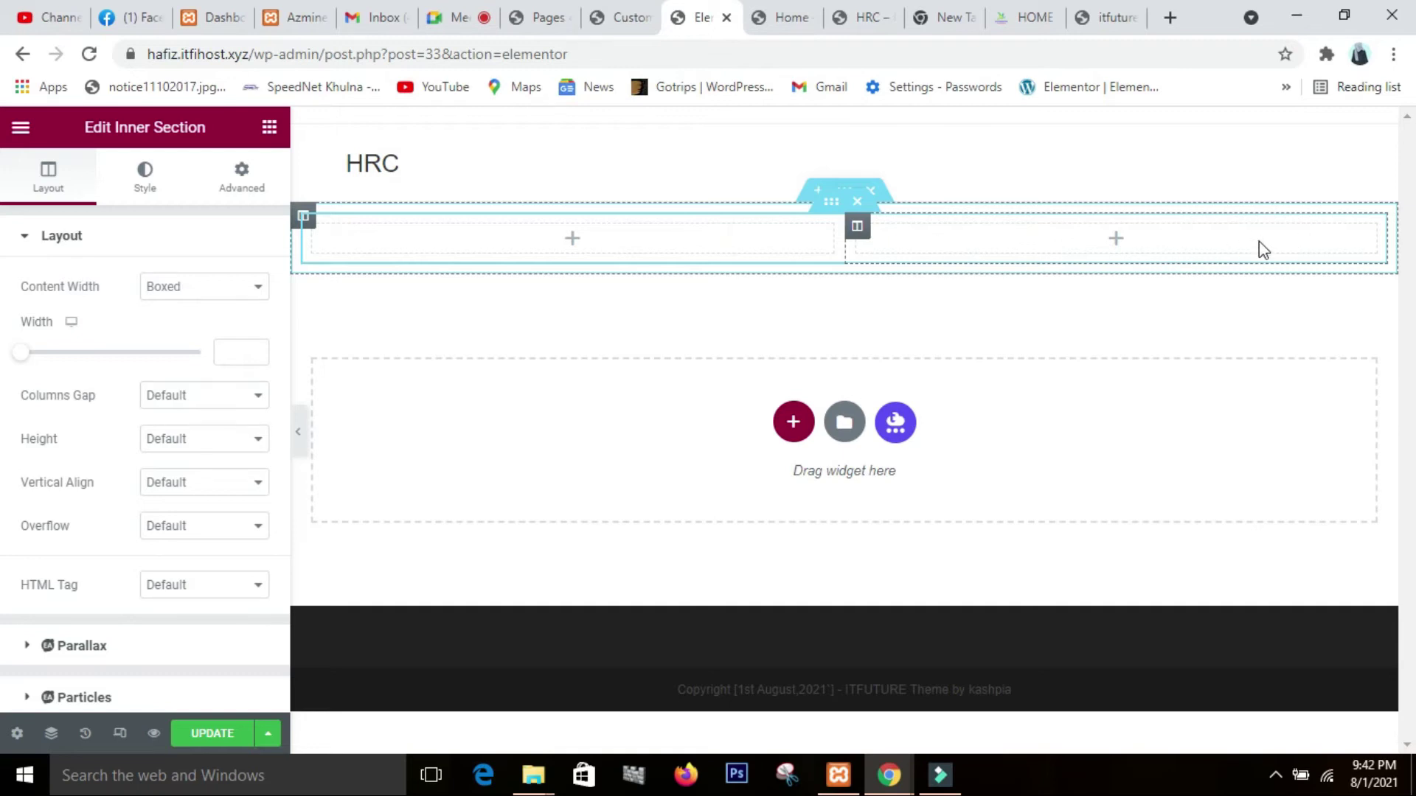
# - Duplicate the last column of the inner section three times to make five columns
pyautogui.rightClick(1210, 244)
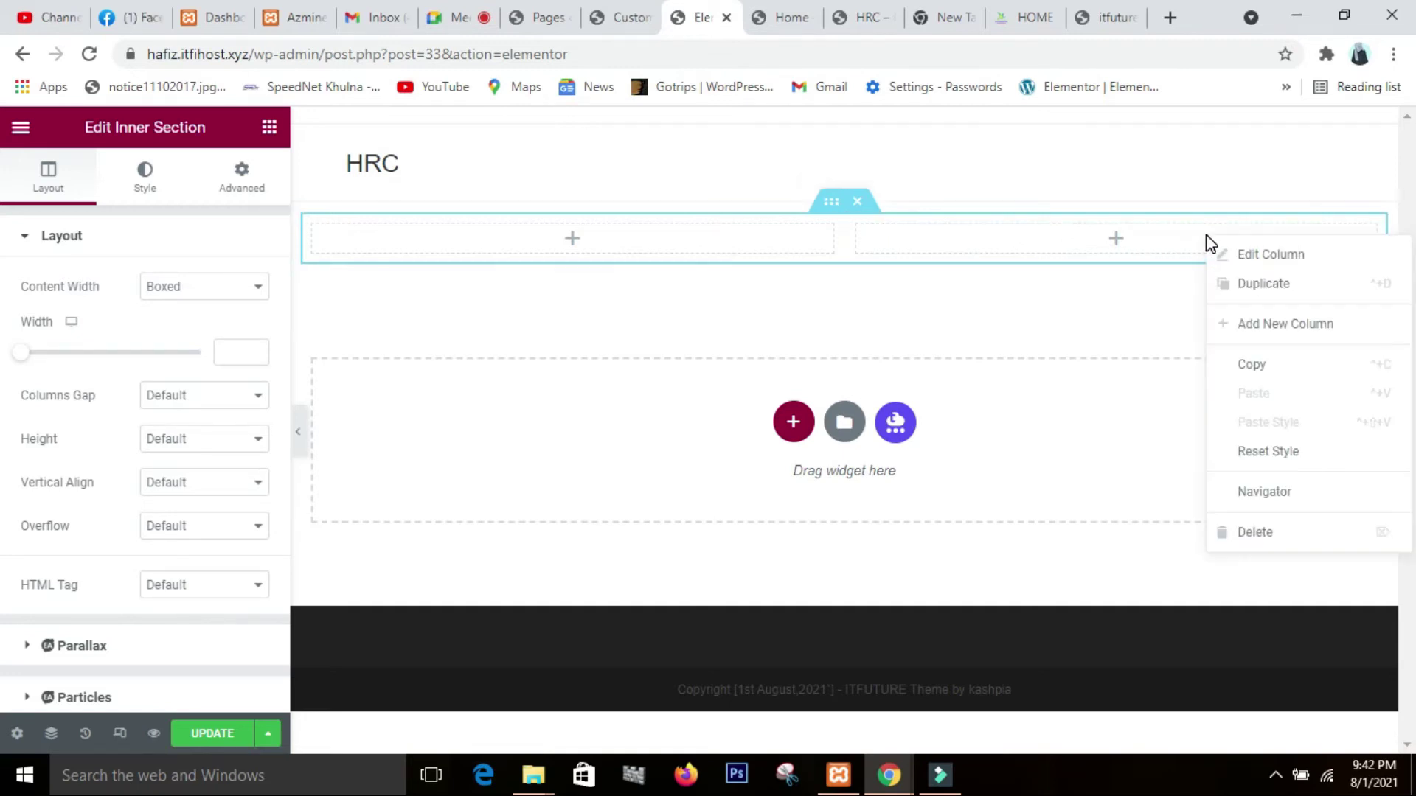
pyautogui.click(1222, 279)
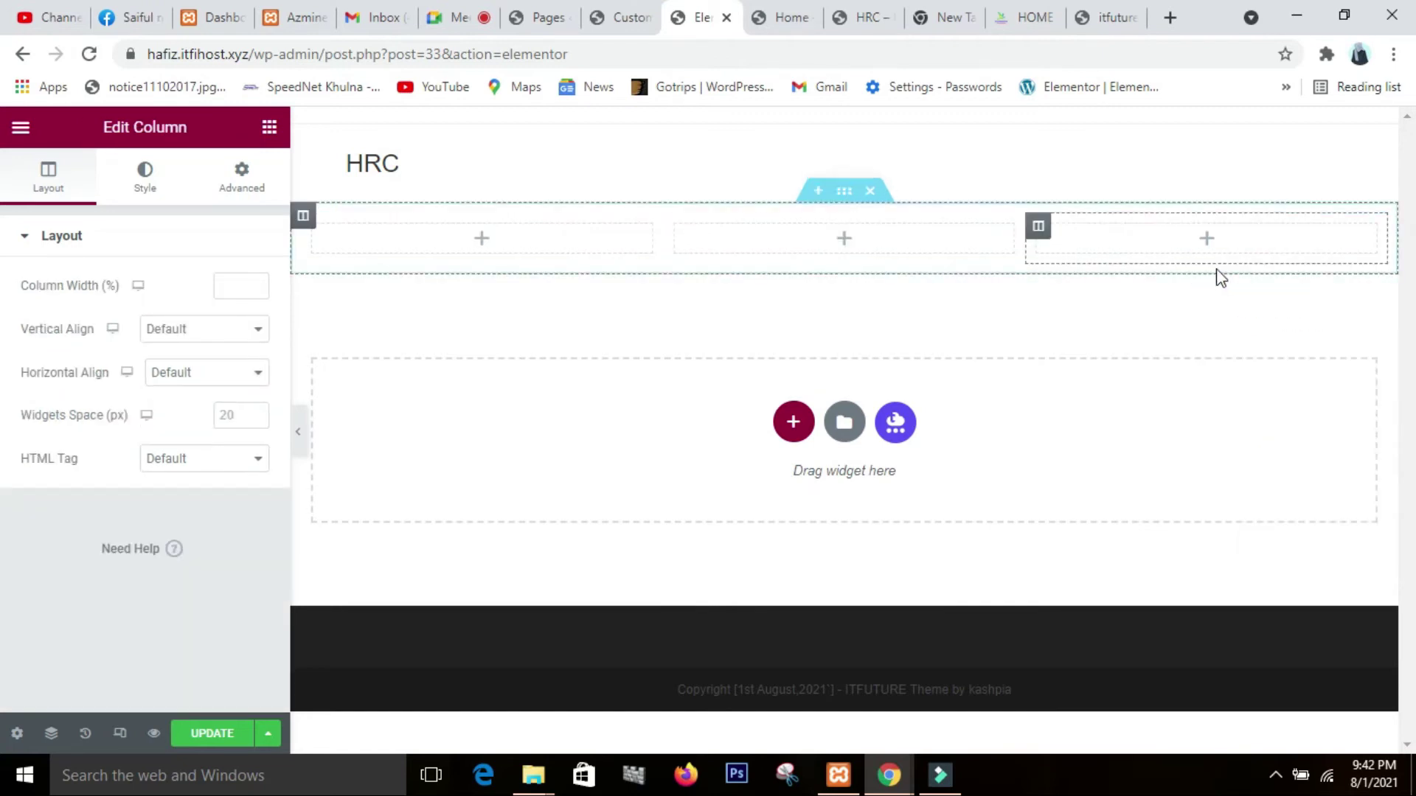
pyautogui.rightClick(1220, 236)
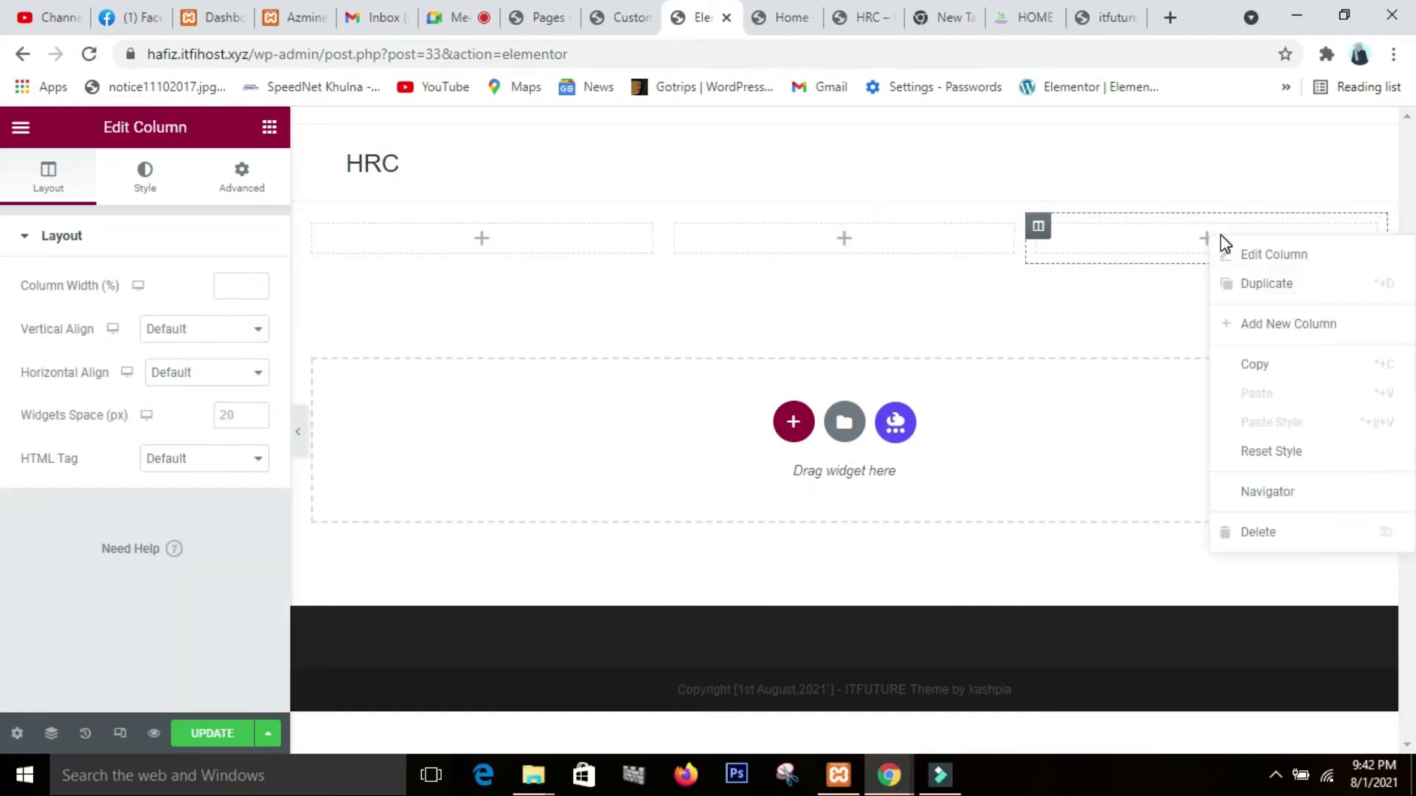
pyautogui.click(1256, 293)
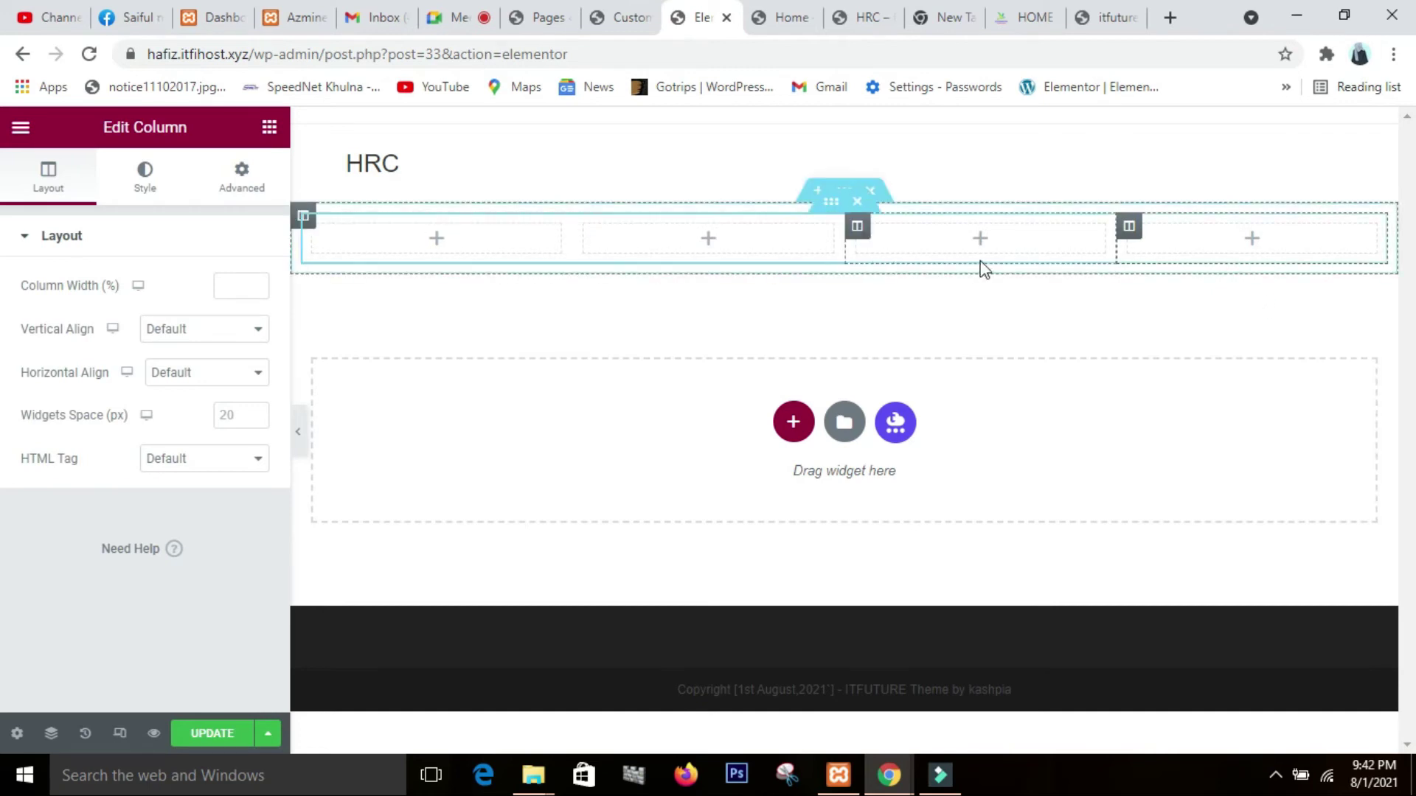
pyautogui.rightClick(1194, 240)
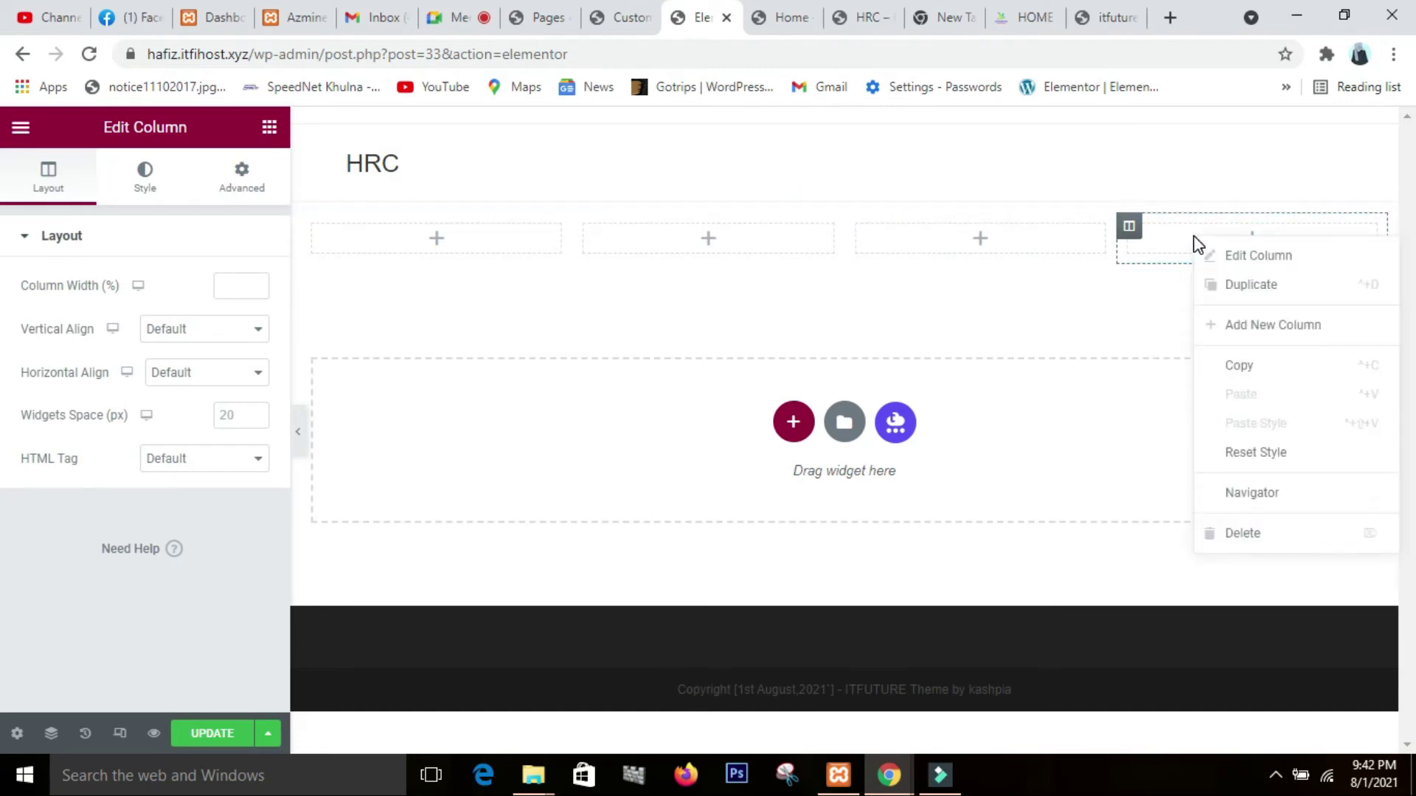
pyautogui.click(1224, 295)
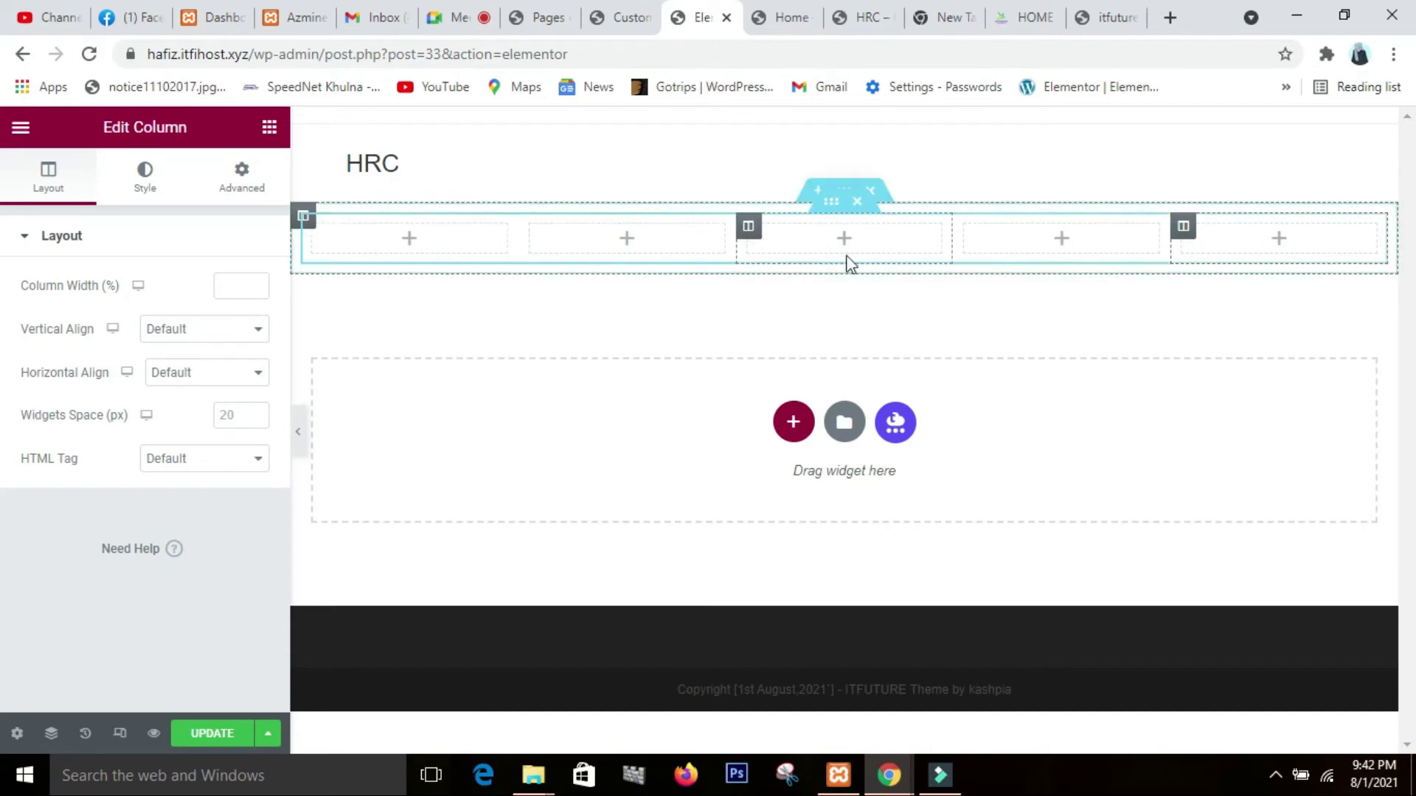
# - Delete two columns from the inner section, leaving three
pyautogui.rightClick(1112, 243)
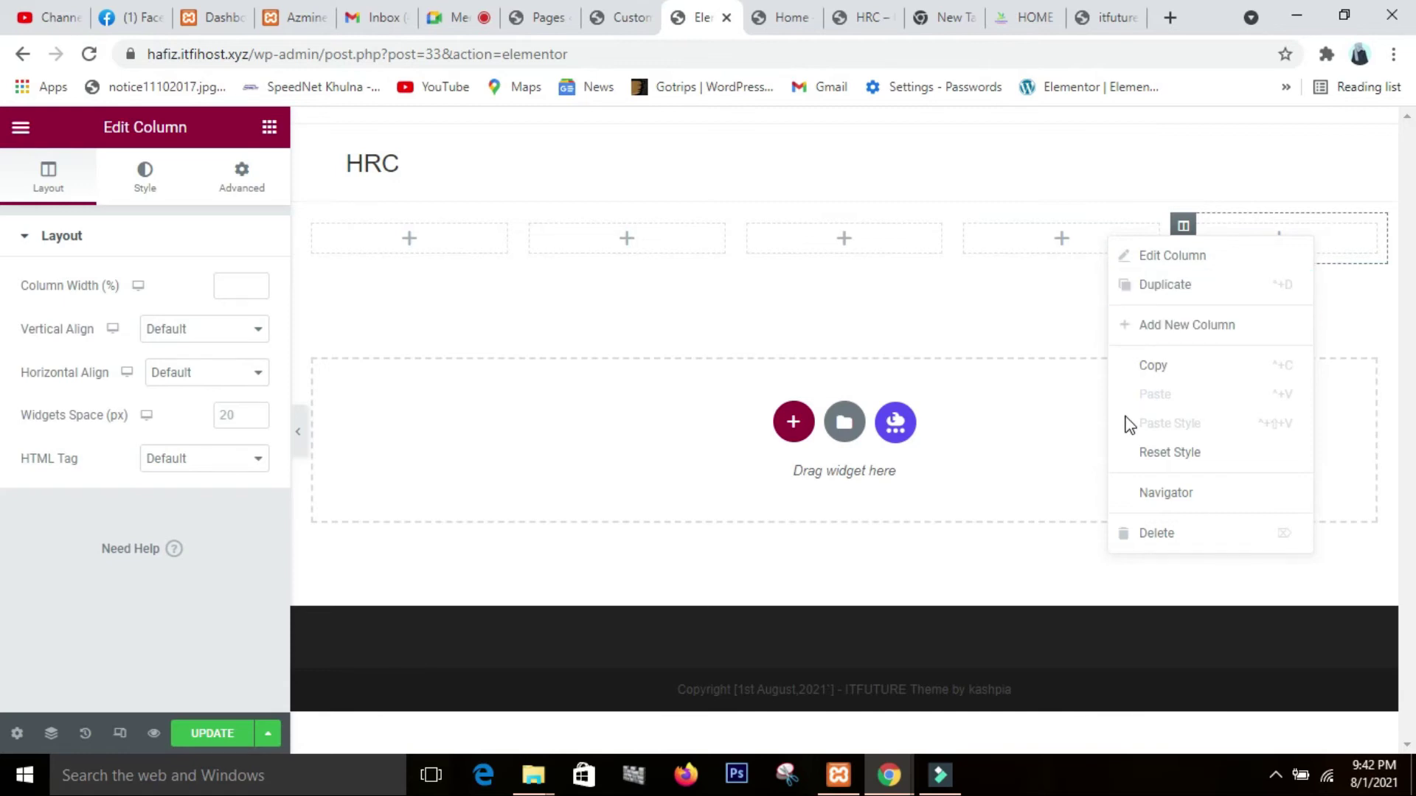
pyautogui.click(1172, 538)
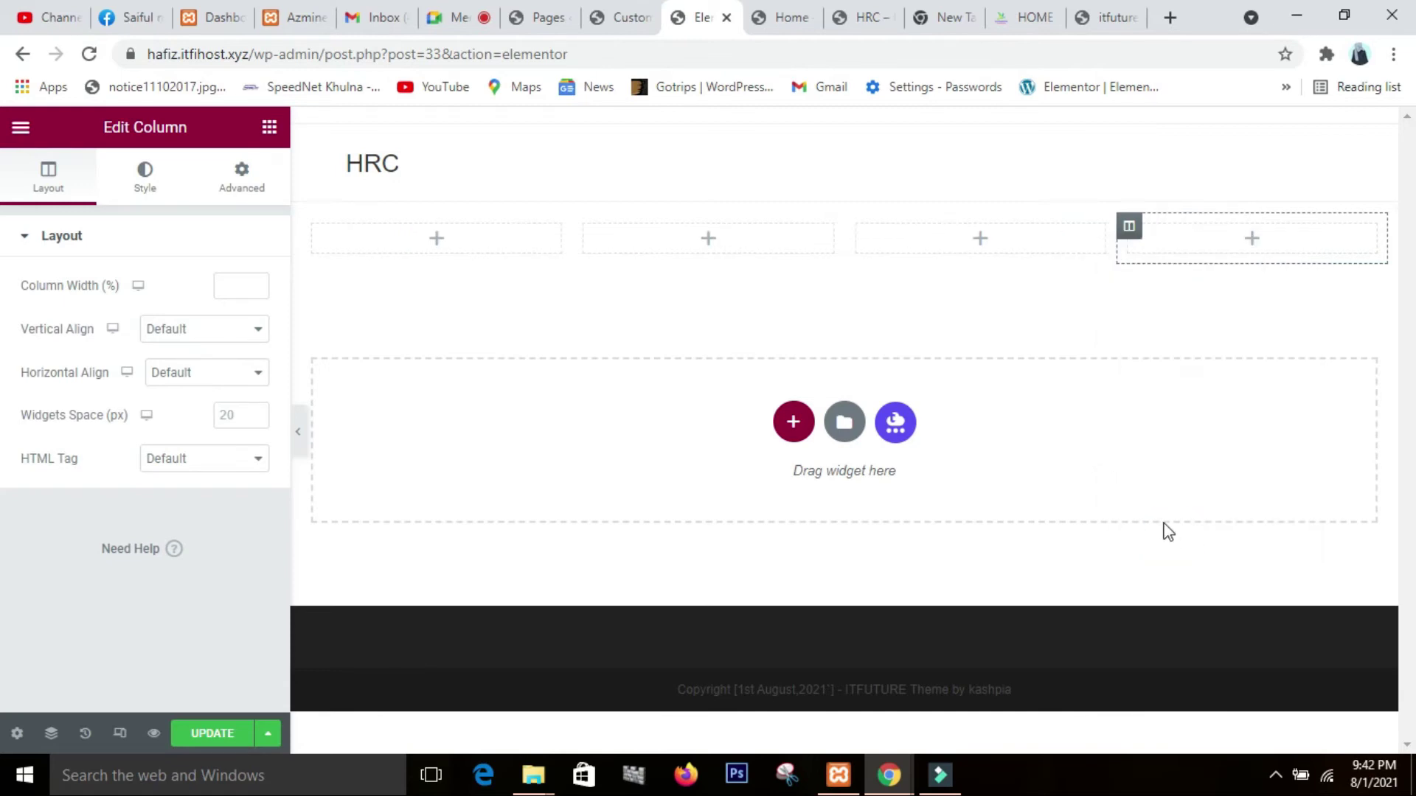
pyautogui.rightClick(1166, 244)
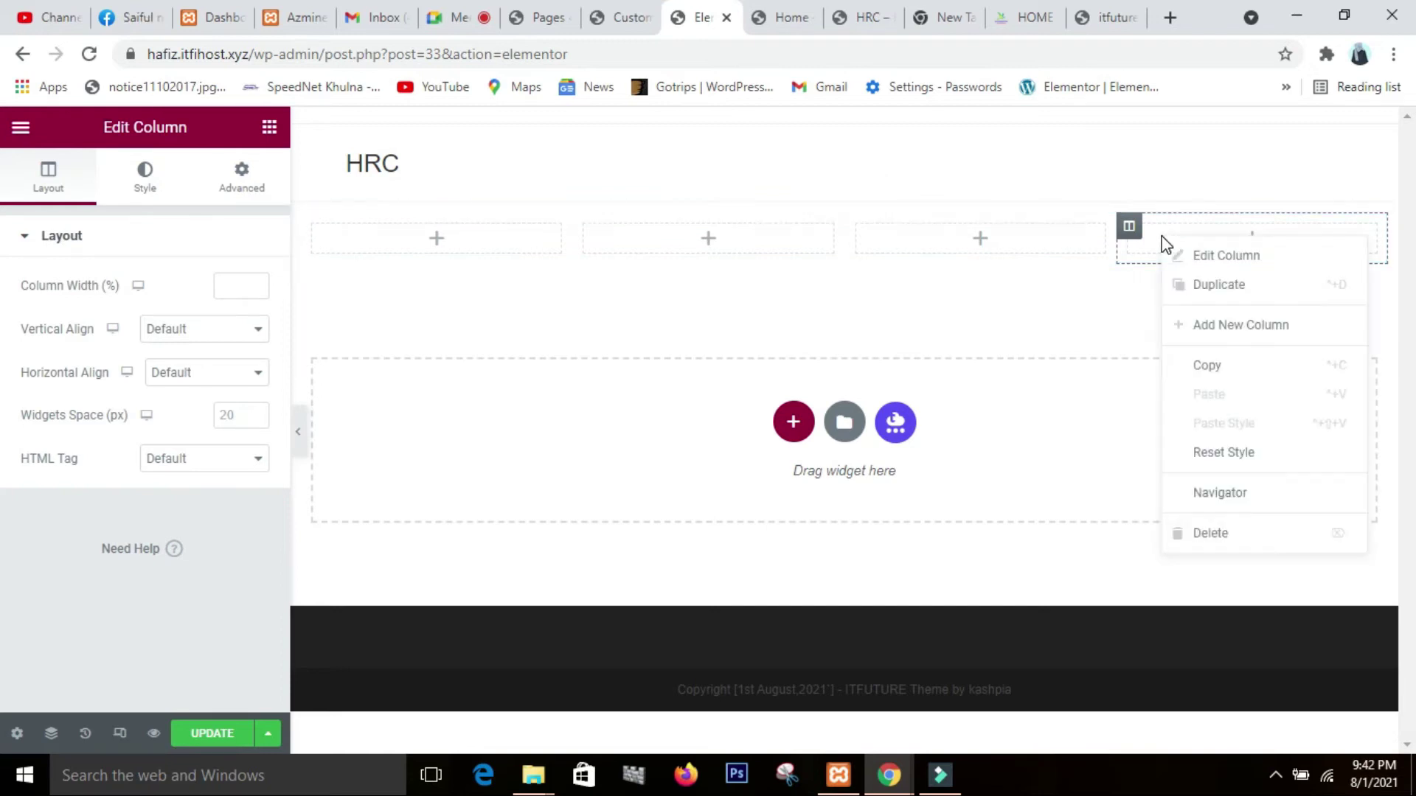
pyautogui.click(1269, 538)
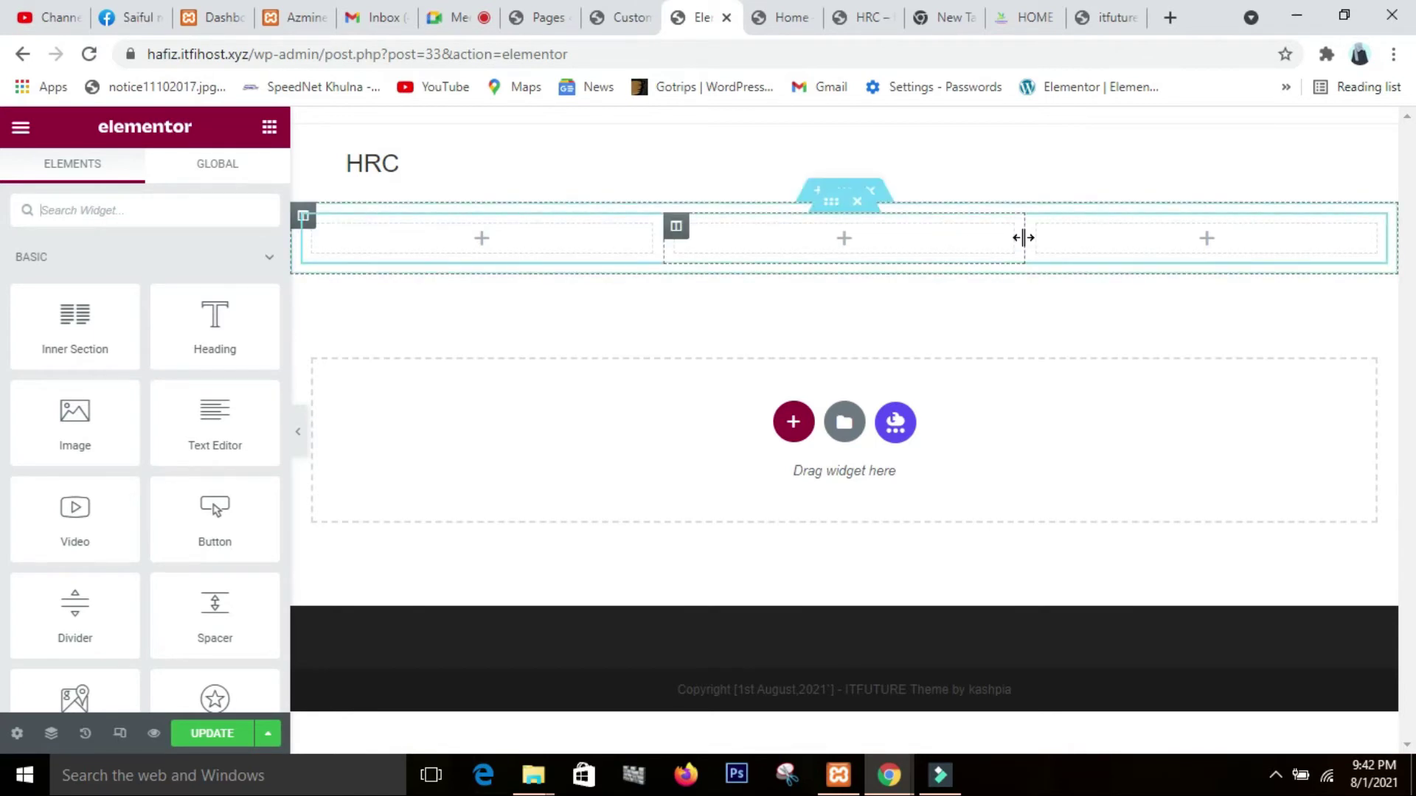
# - Widen the inner section's middle column to about 57% by moving both of its borders outward
pyautogui.moveTo(1023, 237); pyautogui.dragTo(1171, 246)
pyautogui.moveTo(661, 236); pyautogui.dragTo(545, 237)
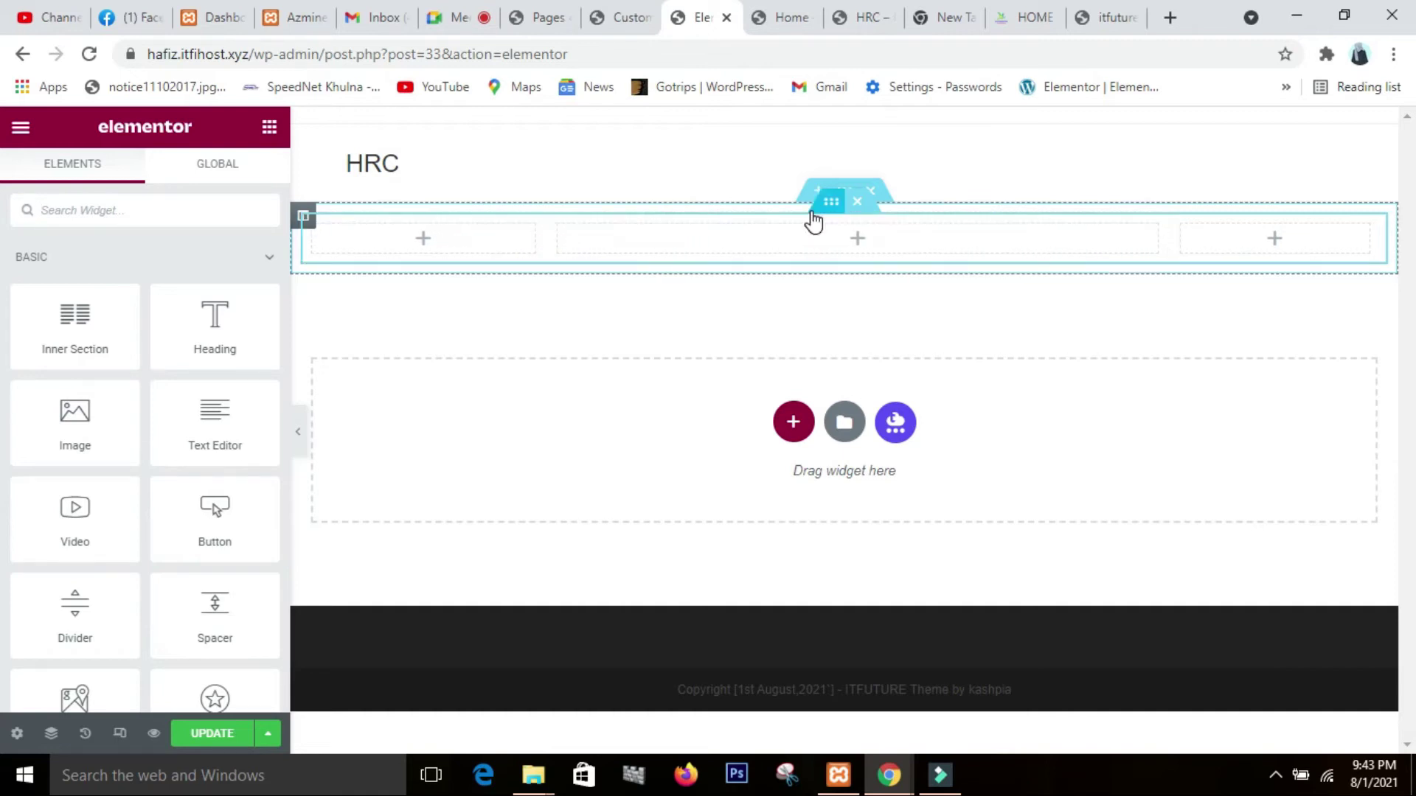
pyautogui.click(760, 239)
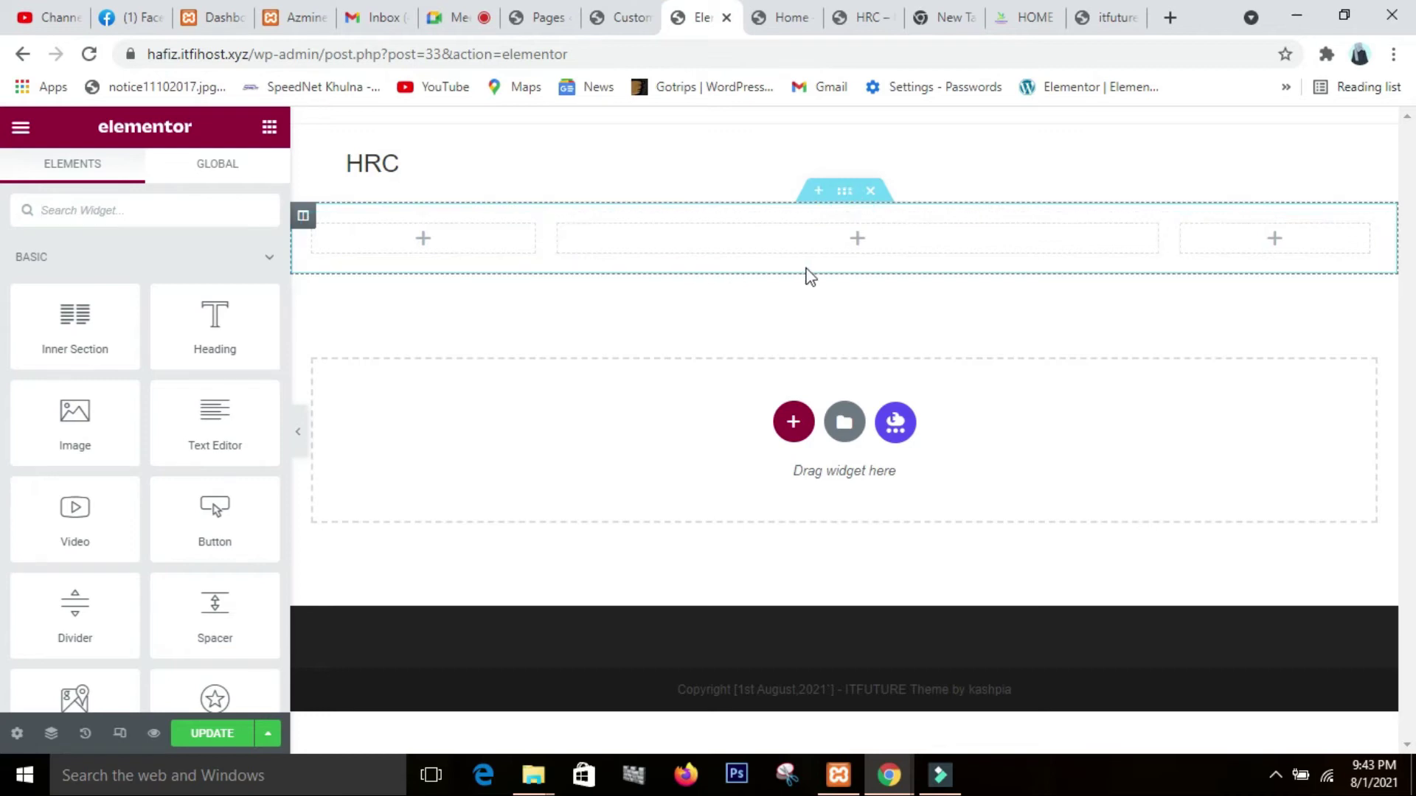
pyautogui.click(863, 241)
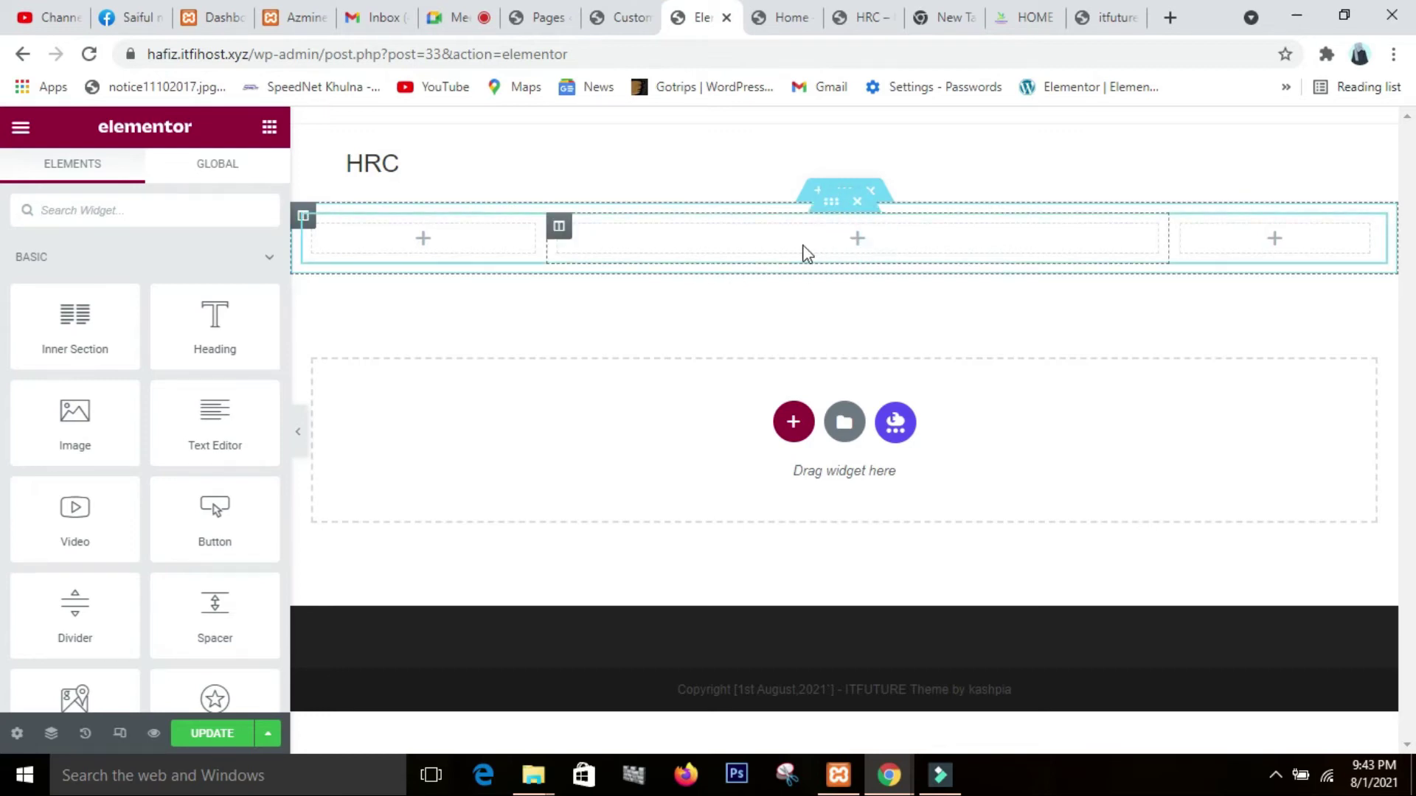
pyautogui.click(715, 241)
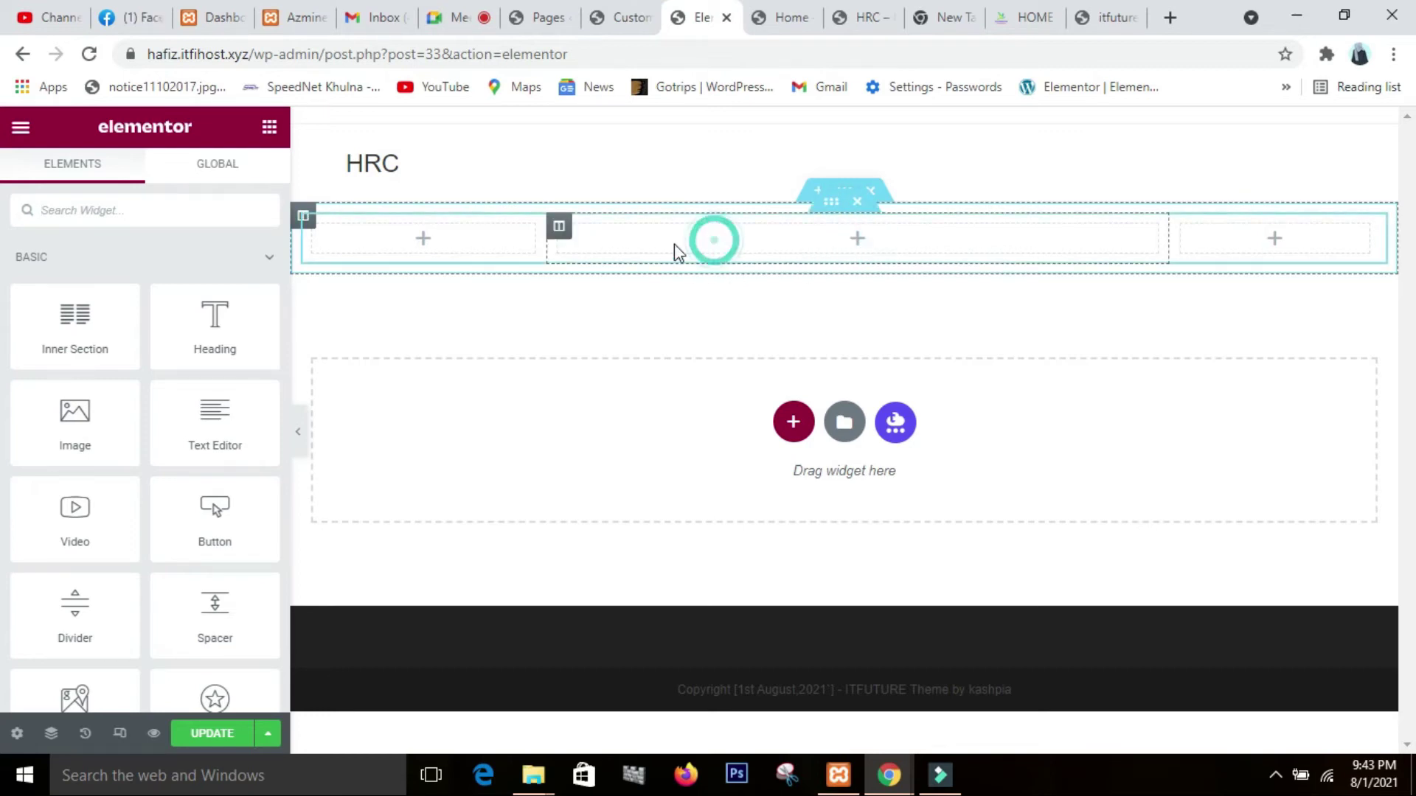
# - Set the middle column's width to 52% in its layout settings
pyautogui.click(562, 231)
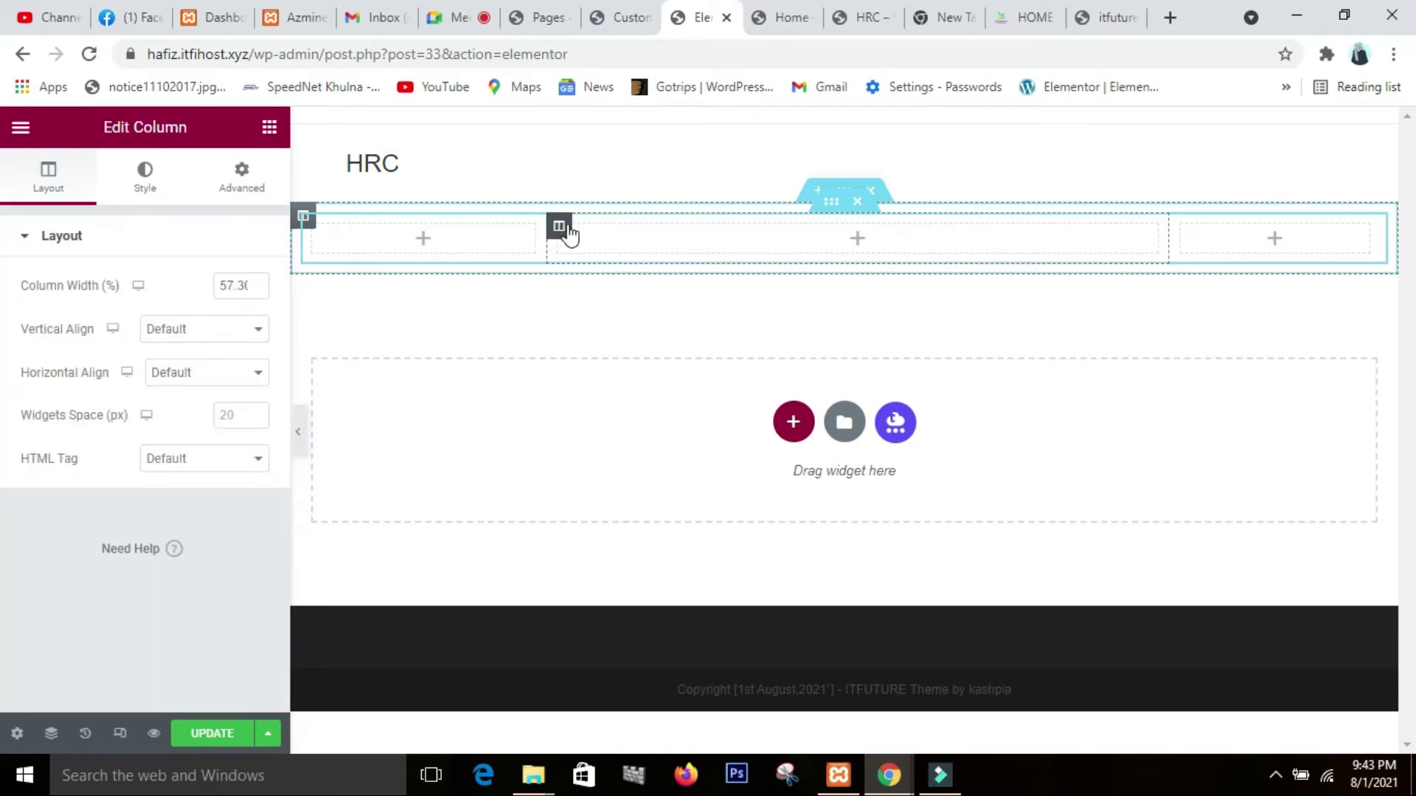
pyautogui.click(255, 282)
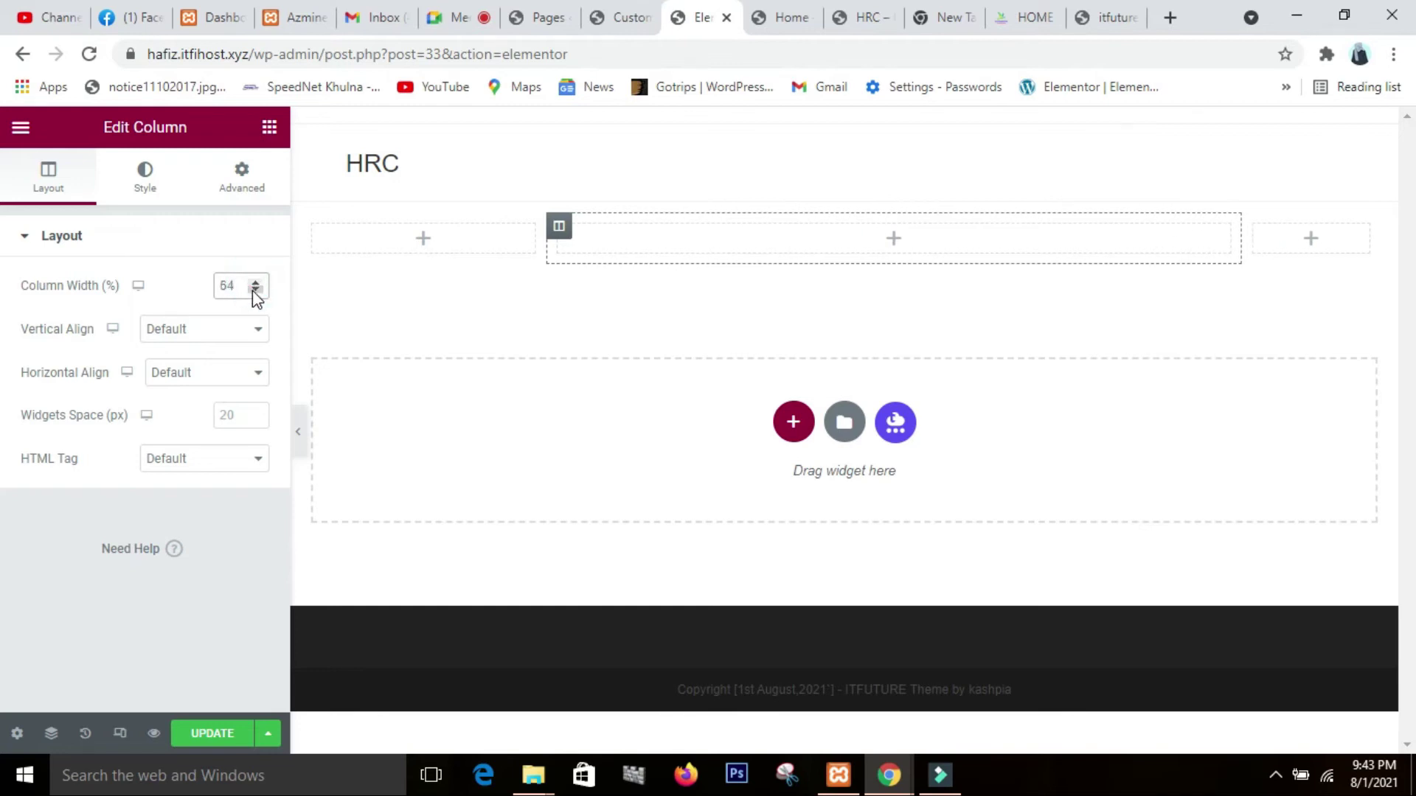
pyautogui.click(255, 290)
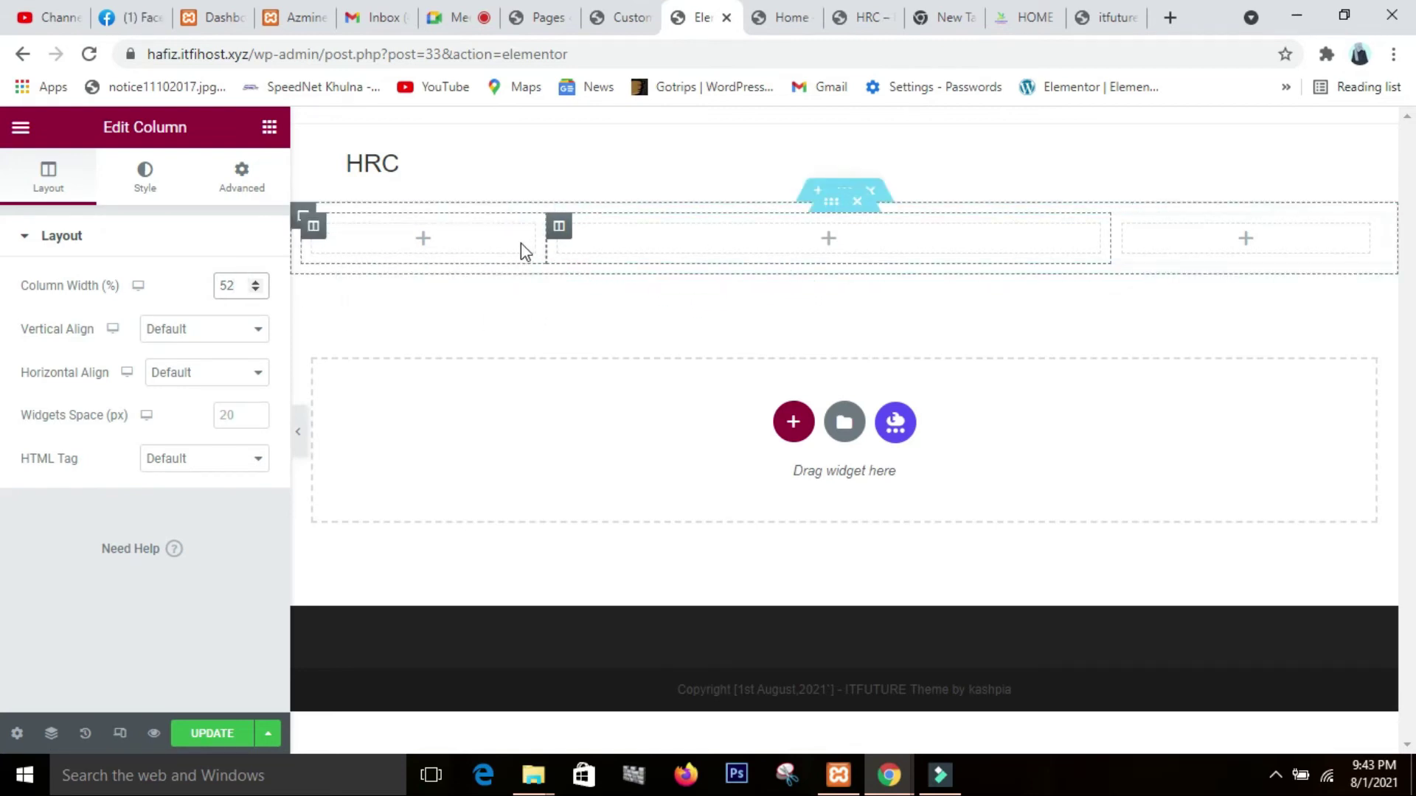
# - Shift the borders between the columns so the first is about 19% and the middle about 55% wide
pyautogui.moveTo(546, 248); pyautogui.dragTo(512, 248)
pyautogui.moveTo(1112, 247); pyautogui.dragTo(1129, 244)
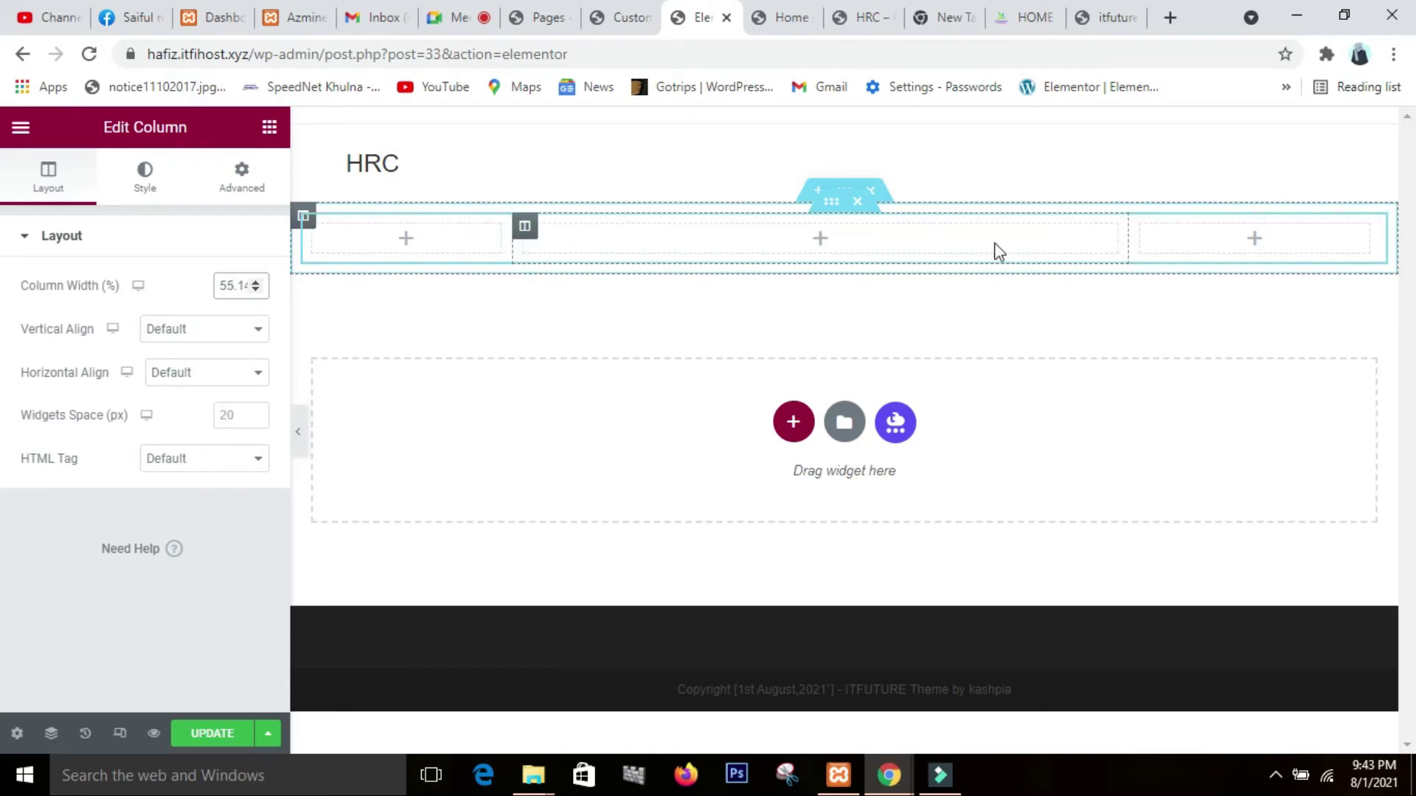
pyautogui.click(472, 237)
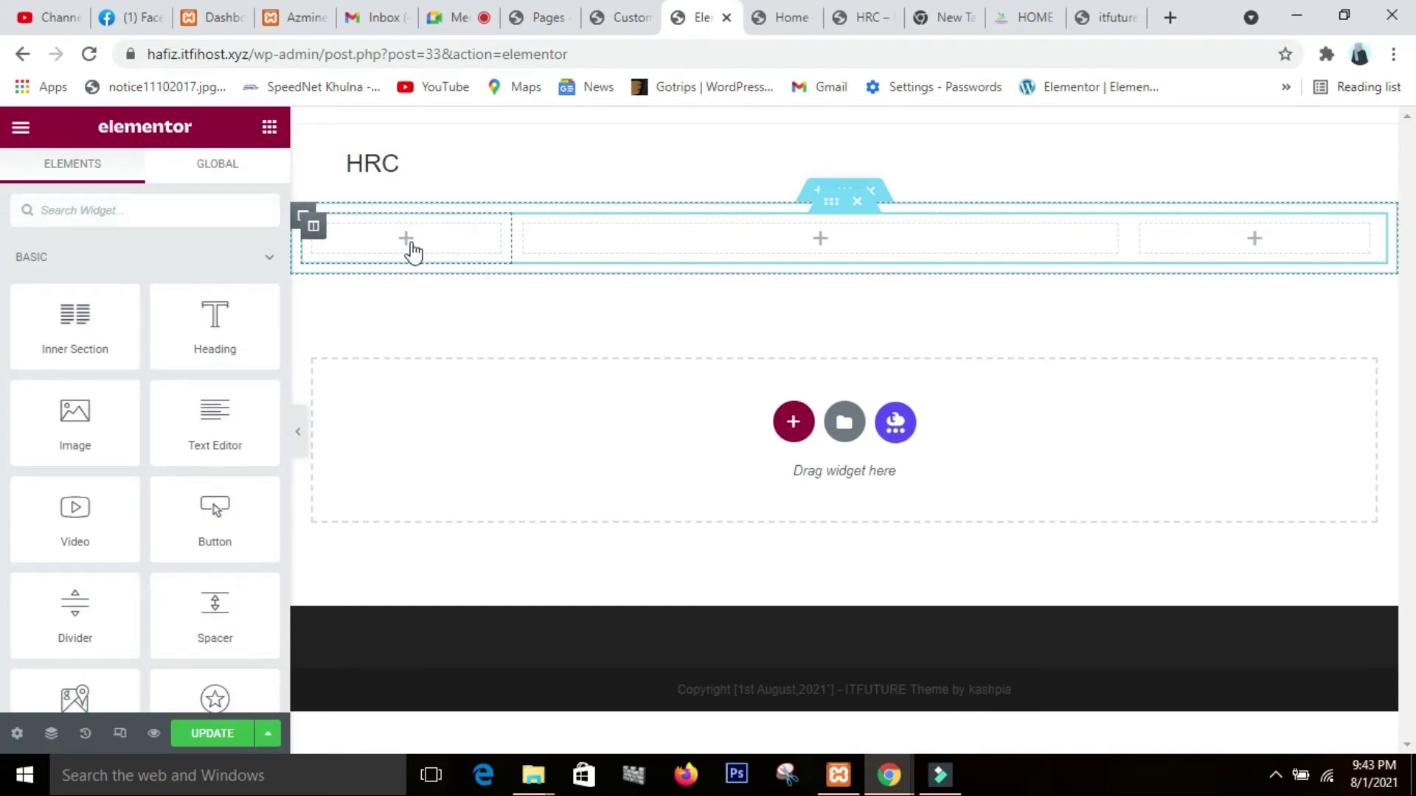
pyautogui.click(325, 237)
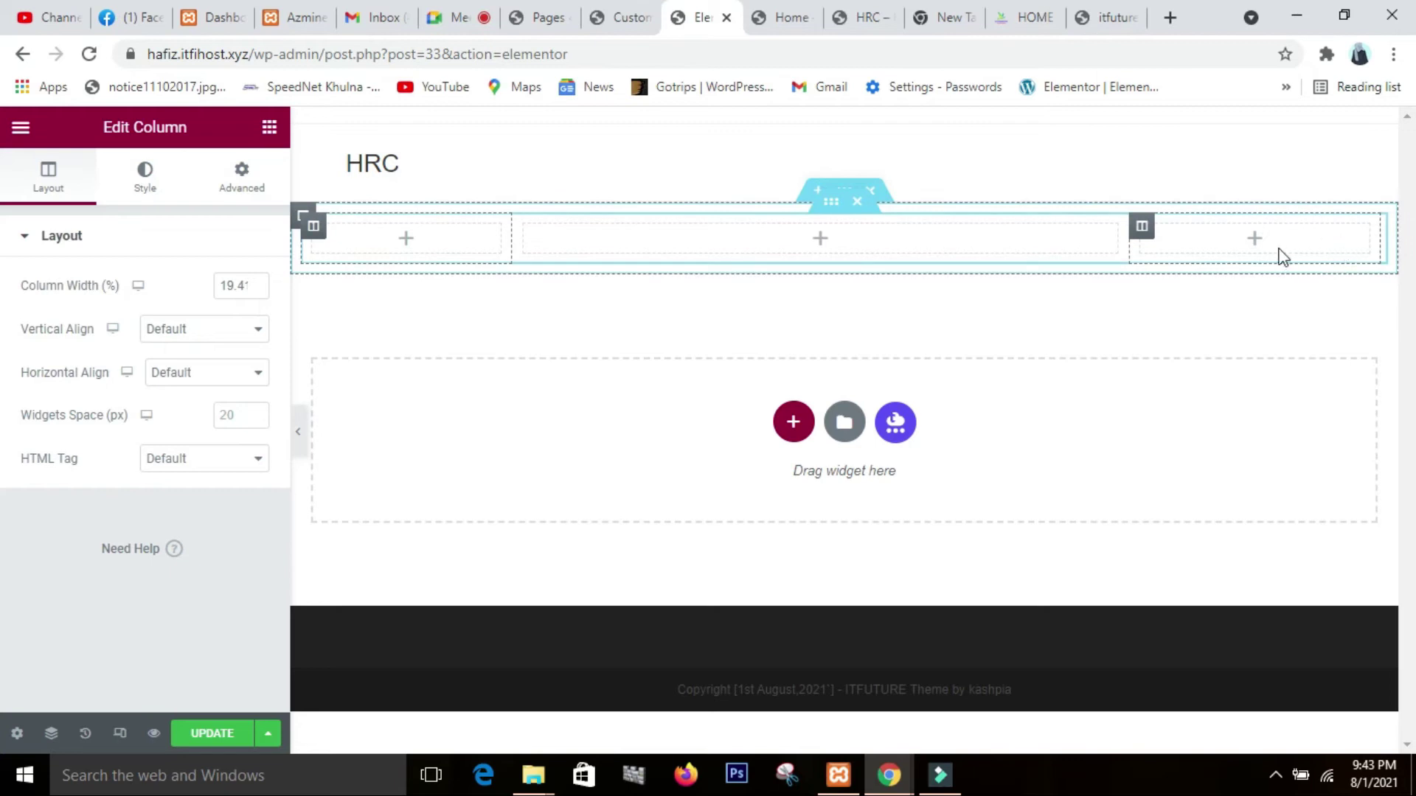
# - Set the widths of the inner section's last and first columns to 24% each, and return to the widget list
pyautogui.click(1145, 227)
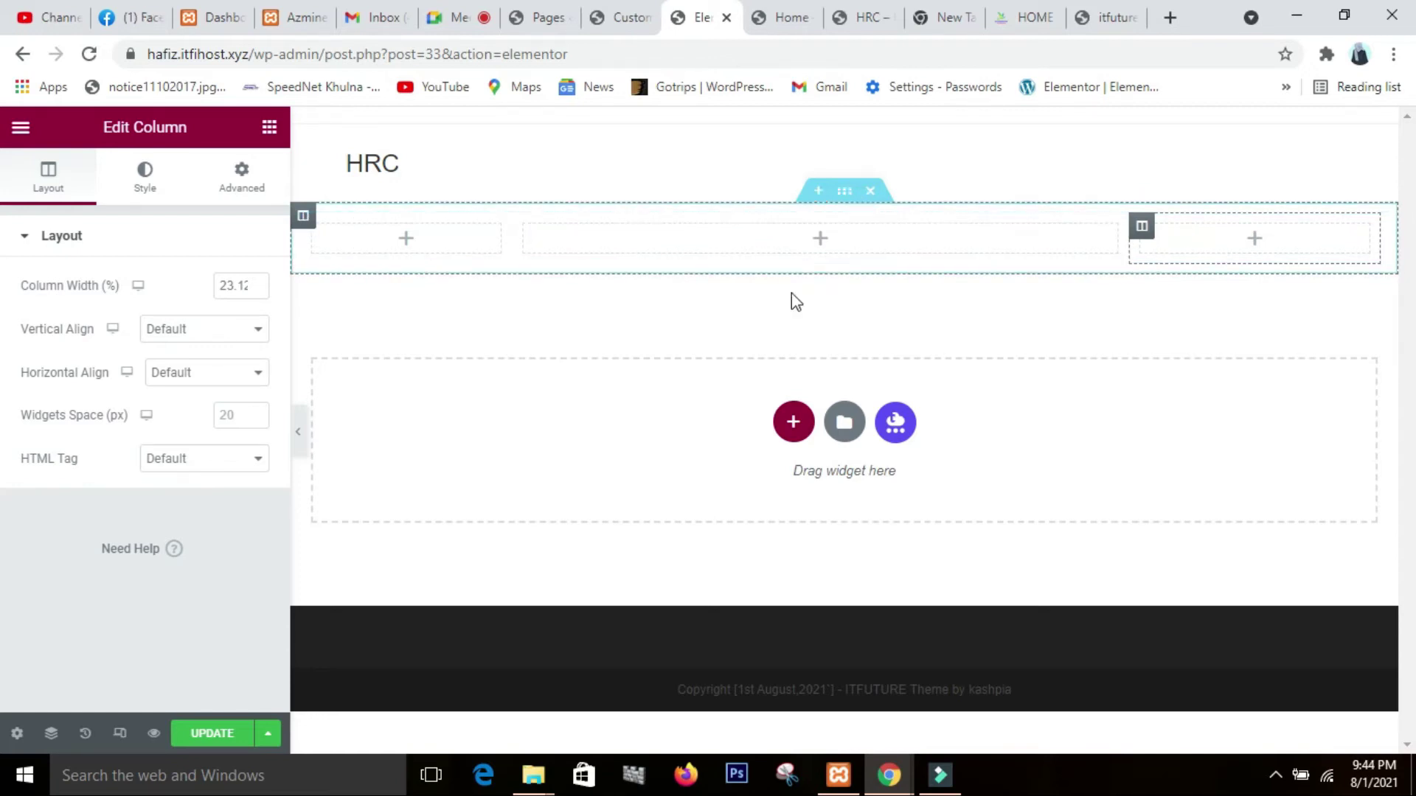
pyautogui.click(256, 283)
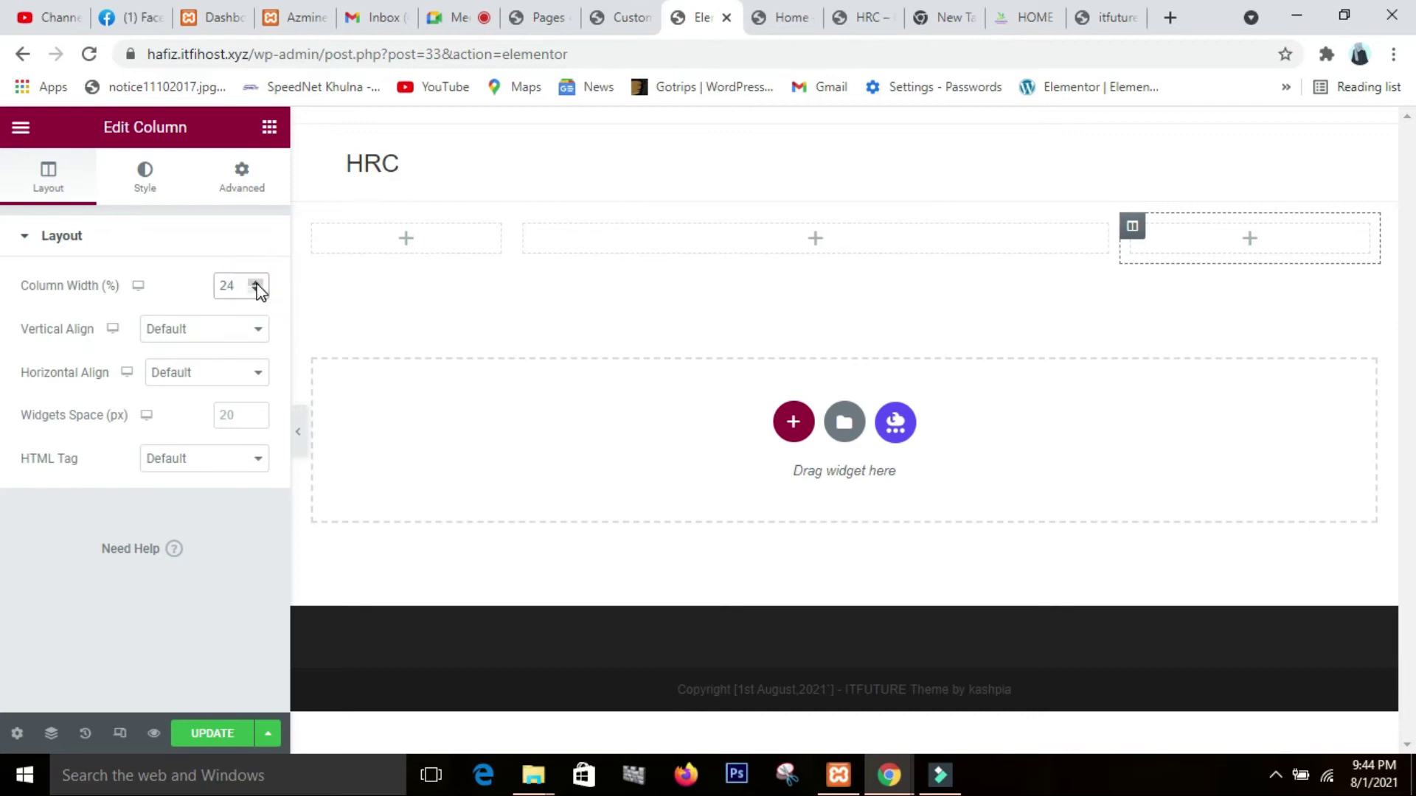
pyautogui.click(319, 232)
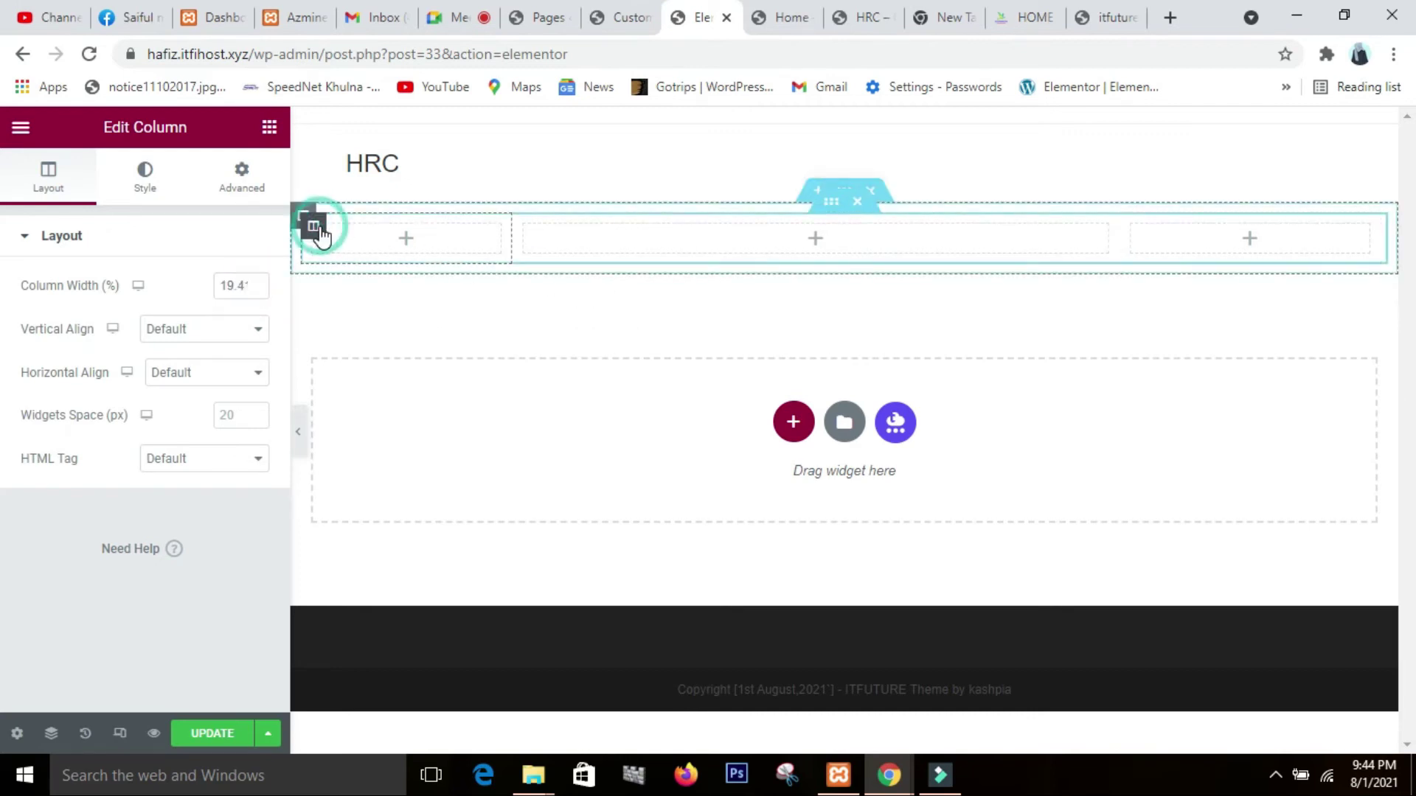
pyautogui.click(254, 283)
pyautogui.click(254, 283)
pyautogui.click(253, 283)
pyautogui.click(254, 283)
pyautogui.click(253, 284)
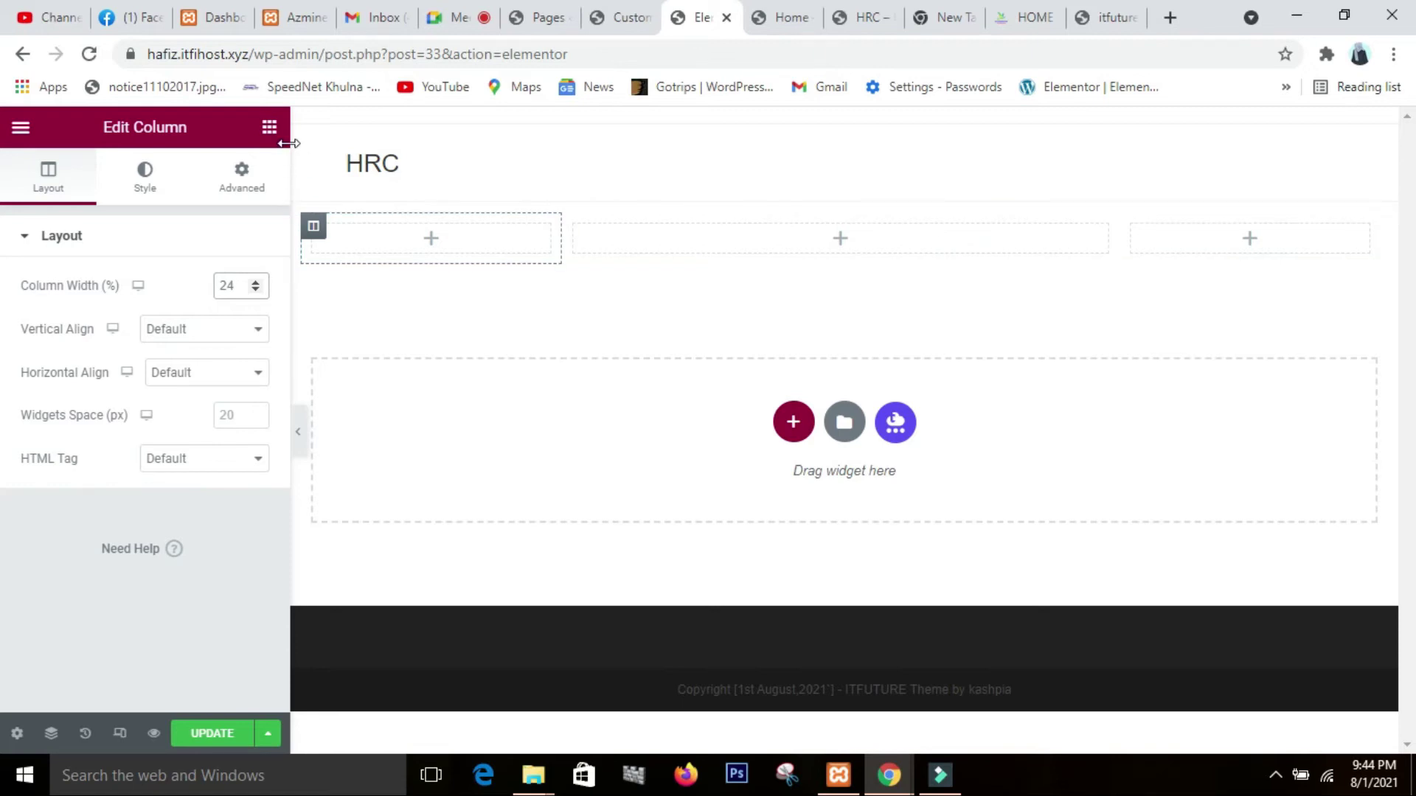
pyautogui.click(267, 128)
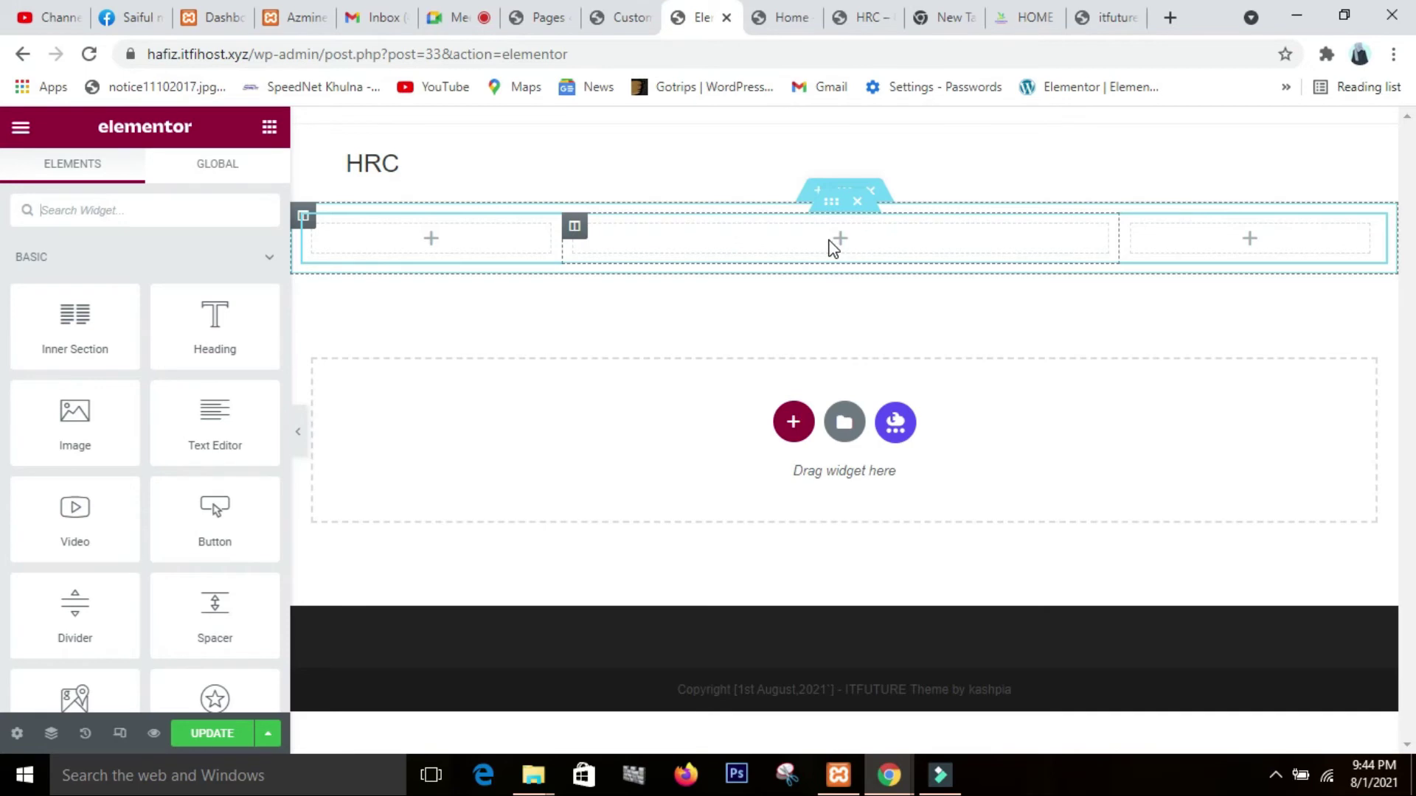
# - Add a Heading widget to the middle column of the inner section
pyautogui.click(220, 334)
pyautogui.moveTo(219, 334); pyautogui.dragTo(699, 250)
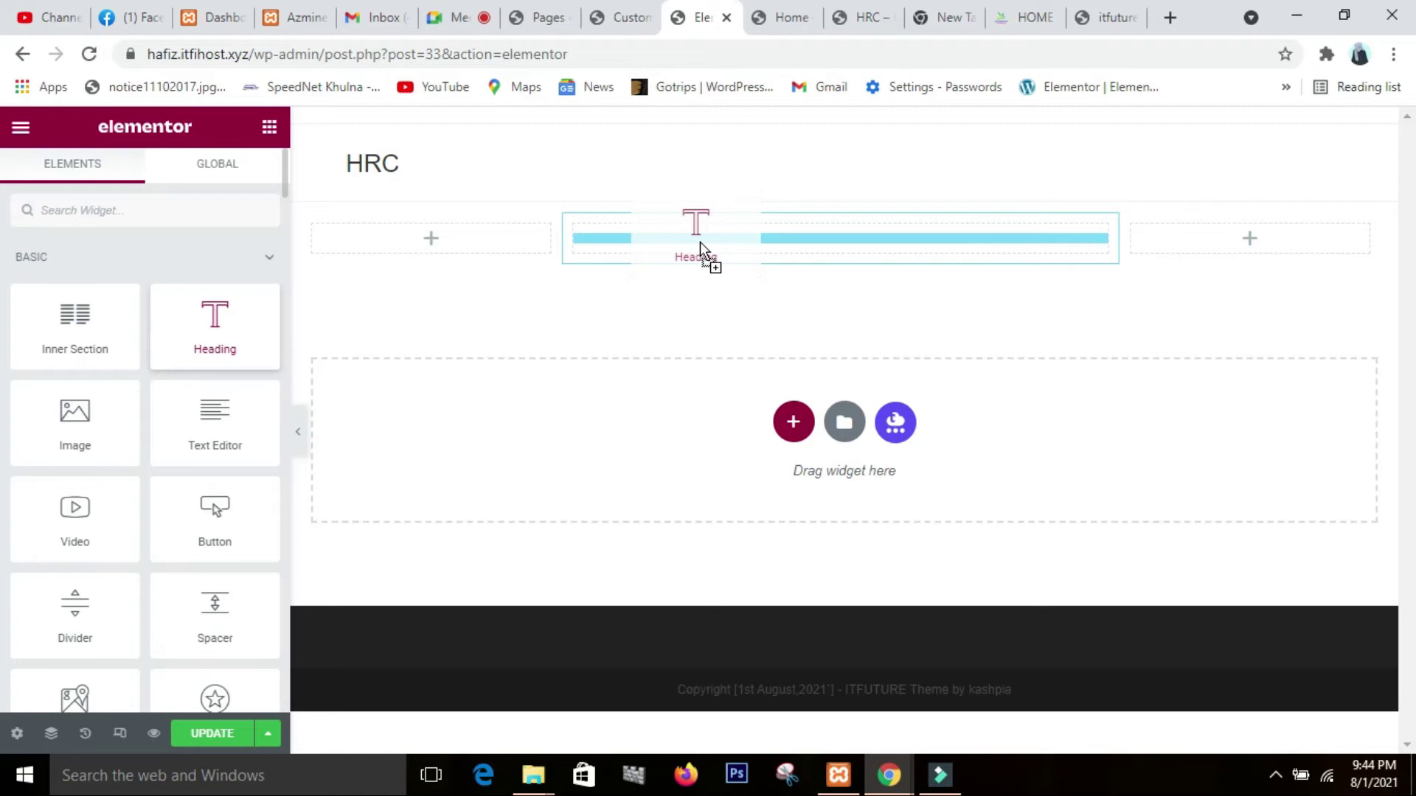
pyautogui.moveTo(700, 242); pyautogui.dragTo(604, 237)
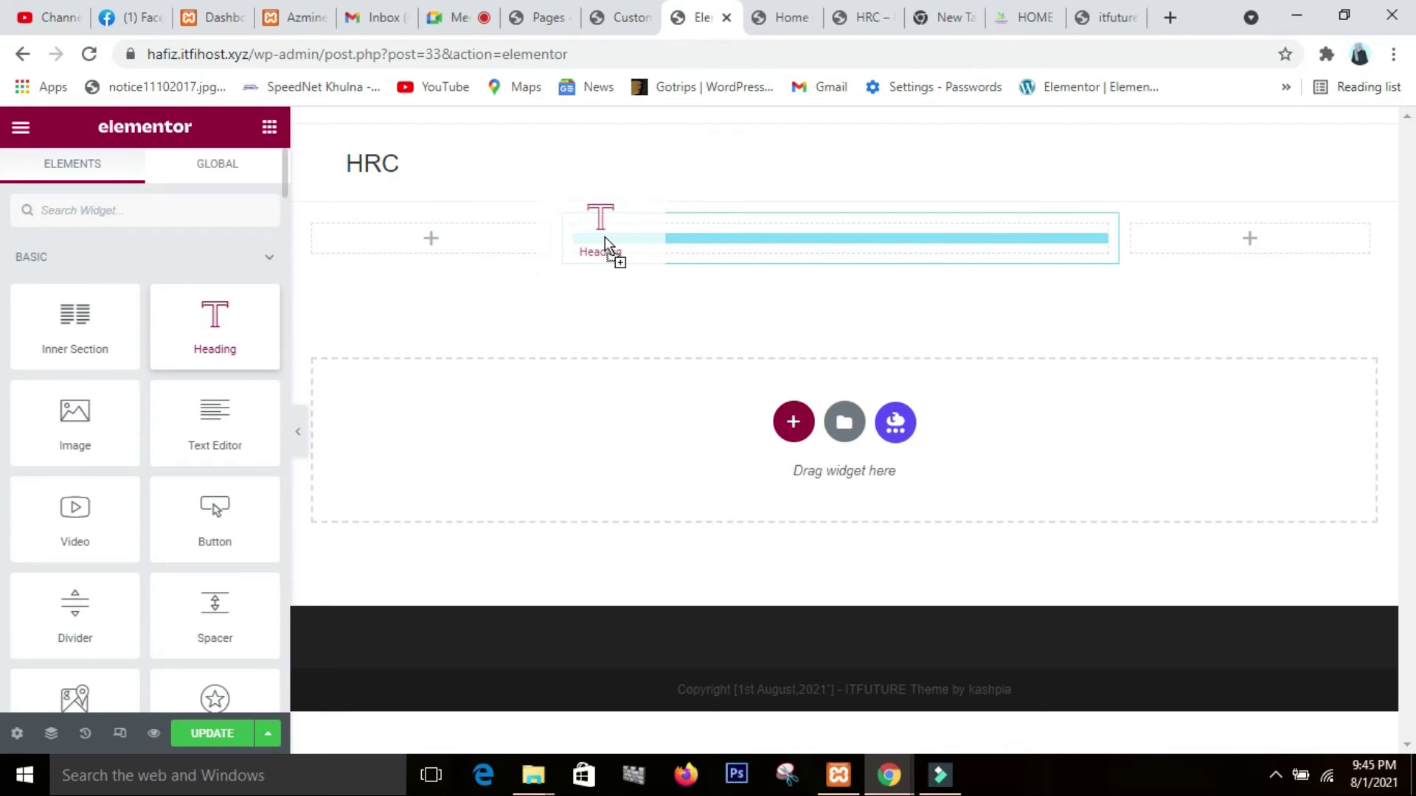
pyautogui.moveTo(605, 237)
pyautogui.mouseDown()
pyautogui.moveTo(604, 190)
pyautogui.moveTo(612, 220)
pyautogui.mouseUp()
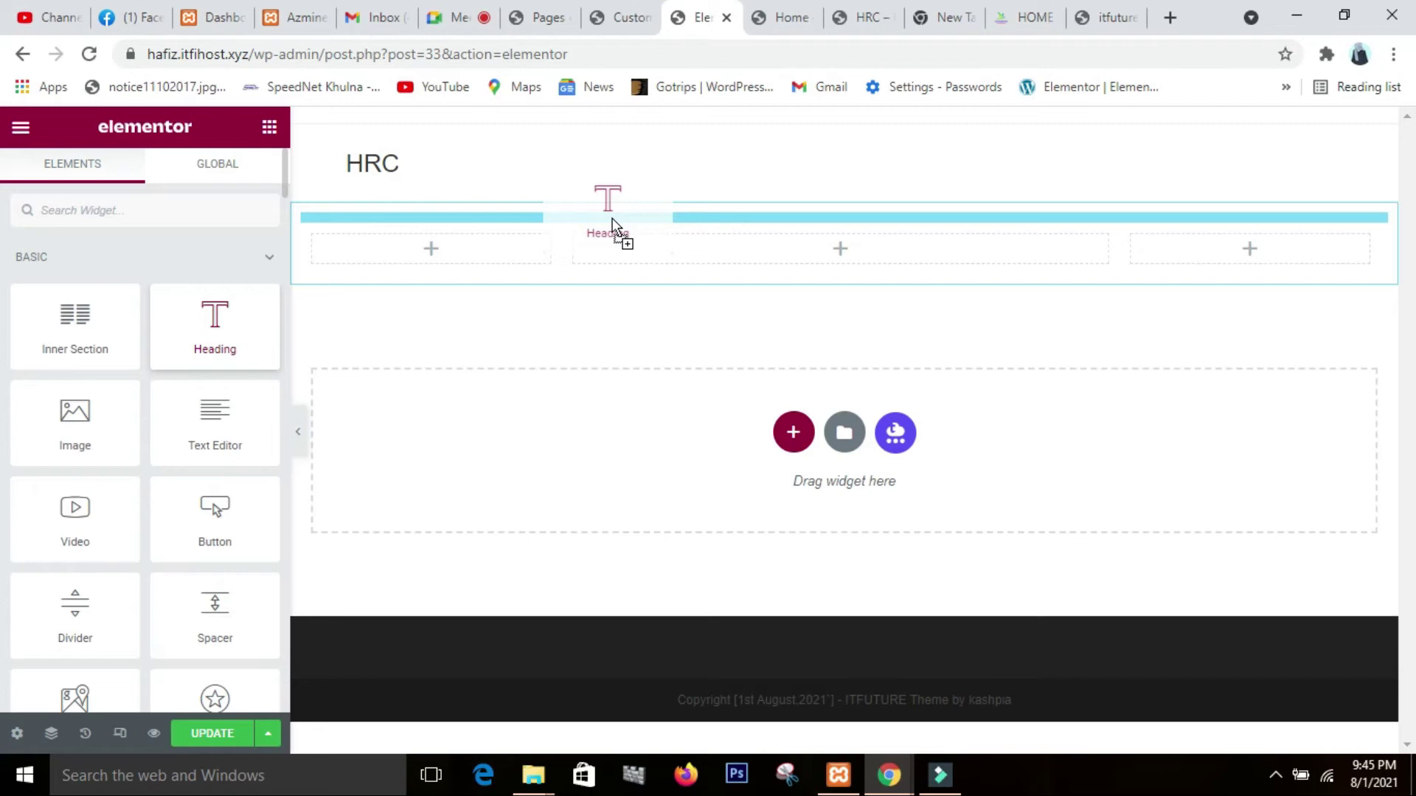
pyautogui.moveTo(618, 227); pyautogui.dragTo(507, 242)
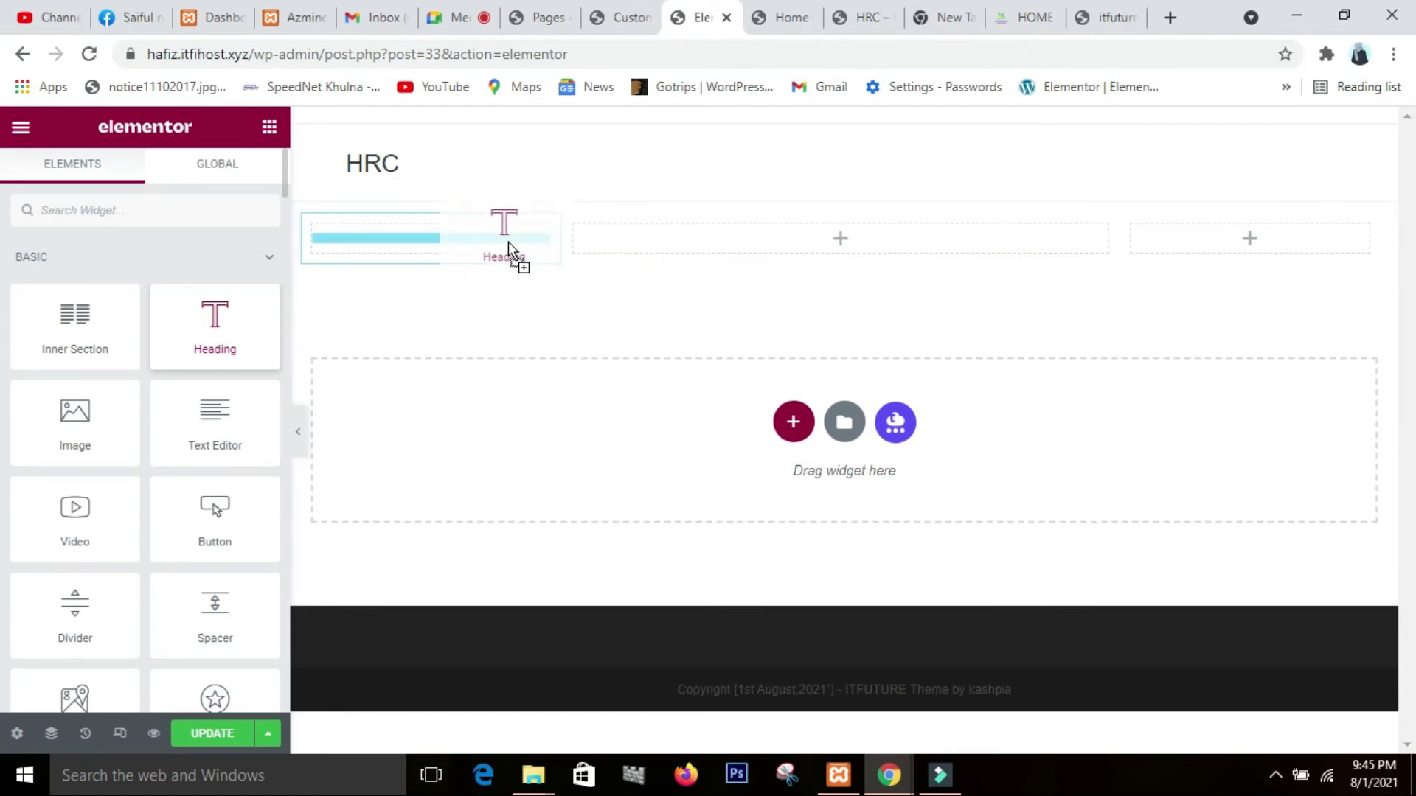
pyautogui.moveTo(508, 242); pyautogui.dragTo(991, 250)
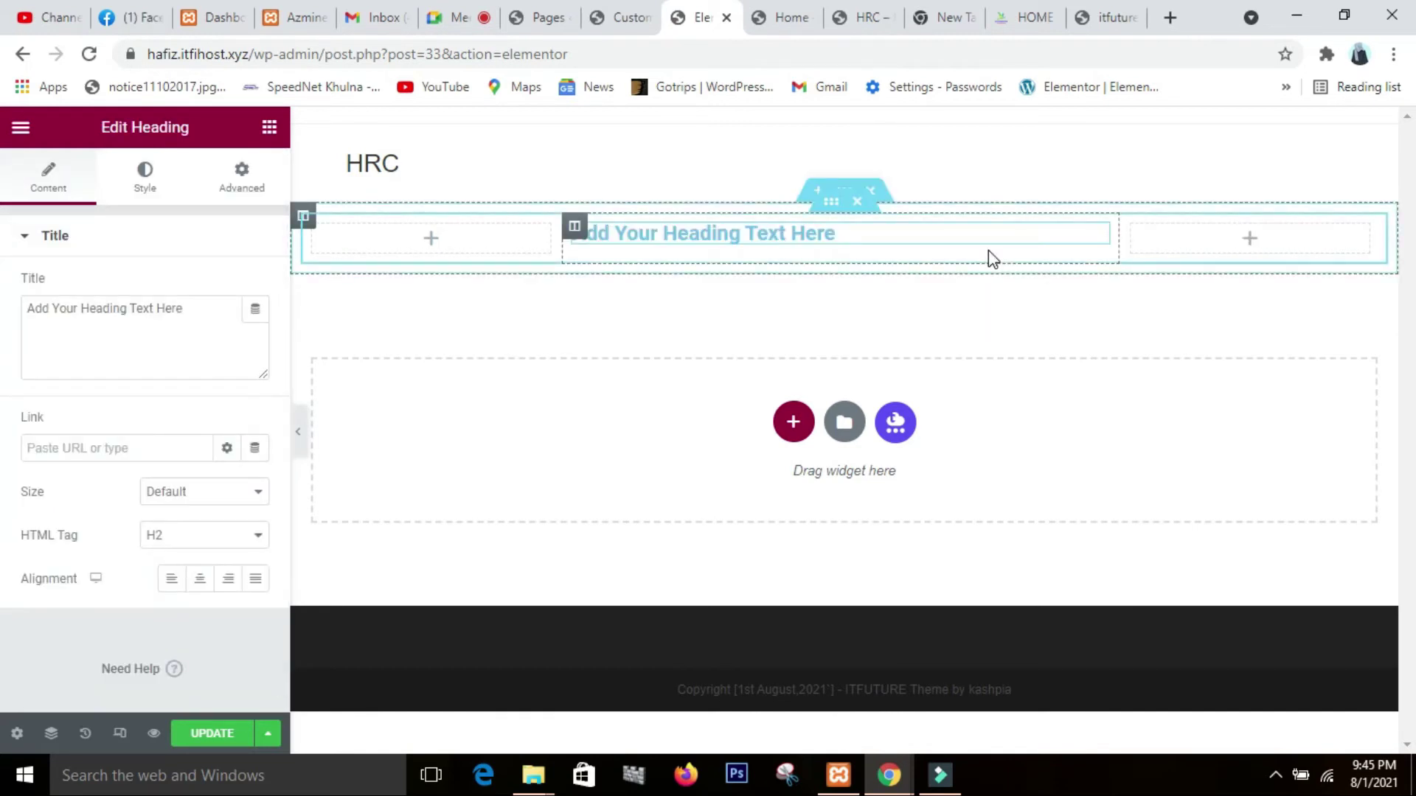
# - Replace the heading's placeholder title with "our wordpress project"
pyautogui.click(203, 310)
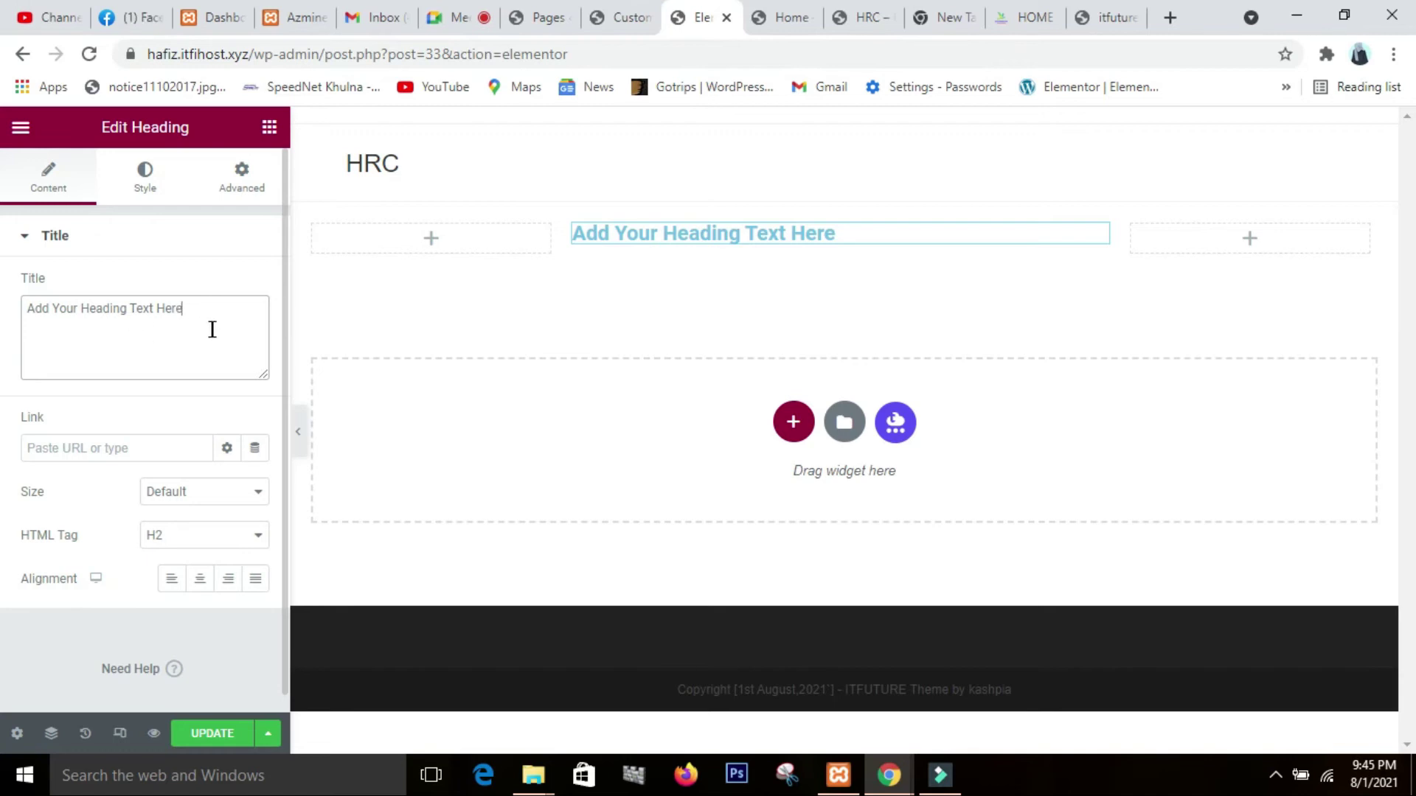
pyautogui.press('BackSpace')
pyautogui.press('BackSpace')
pyautogui.press('BackSpace')
pyautogui.press('BackSpace')
pyautogui.press('BackSpace')
pyautogui.press('BackSpace')
pyautogui.press('BackSpace')
pyautogui.press('BackSpace')
pyautogui.press('BackSpace')
pyautogui.press('BackSpace')
pyautogui.press('BackSpace')
pyautogui.press('BackSpace')
pyautogui.press('BackSpace')
pyautogui.press('BackSpace')
pyautogui.press('BackSpace')
pyautogui.press('BackSpace')
pyautogui.press('BackSpace')
pyautogui.press('BackSpace')
pyautogui.press('BackSpace')
pyautogui.press('BackSpace')
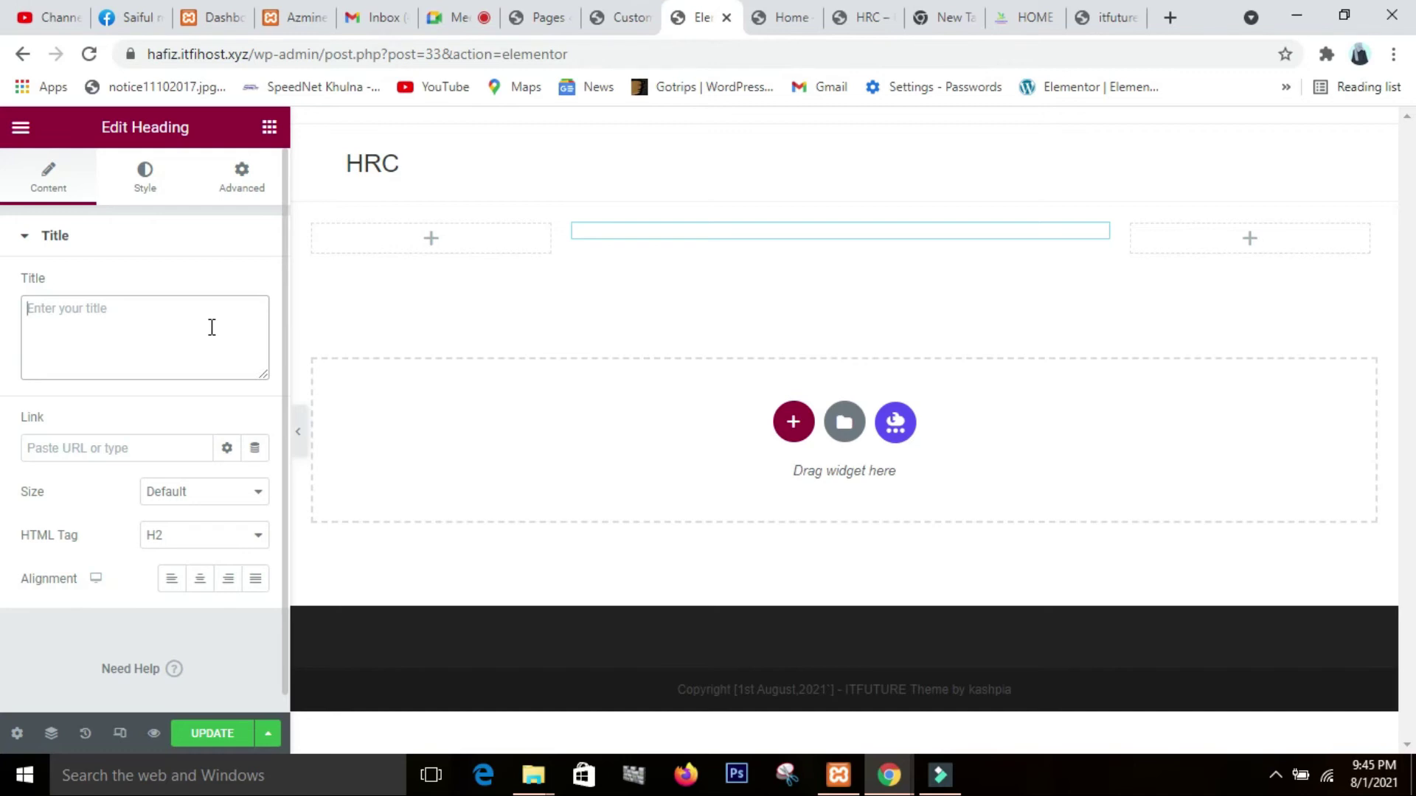
pyautogui.write('OUR')
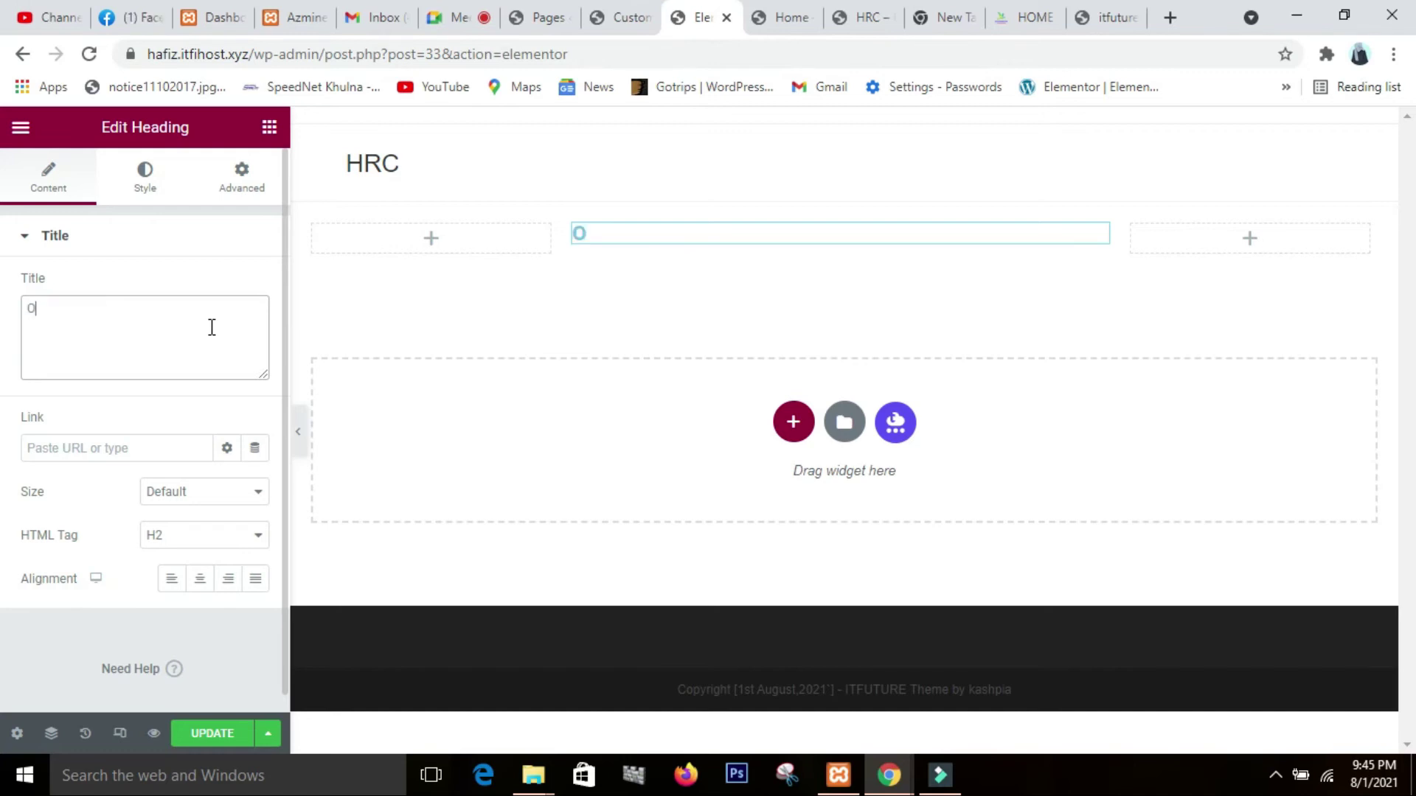
pyautogui.press('BackSpace')
pyautogui.press('BackSpace')
pyautogui.press('BackSpace')
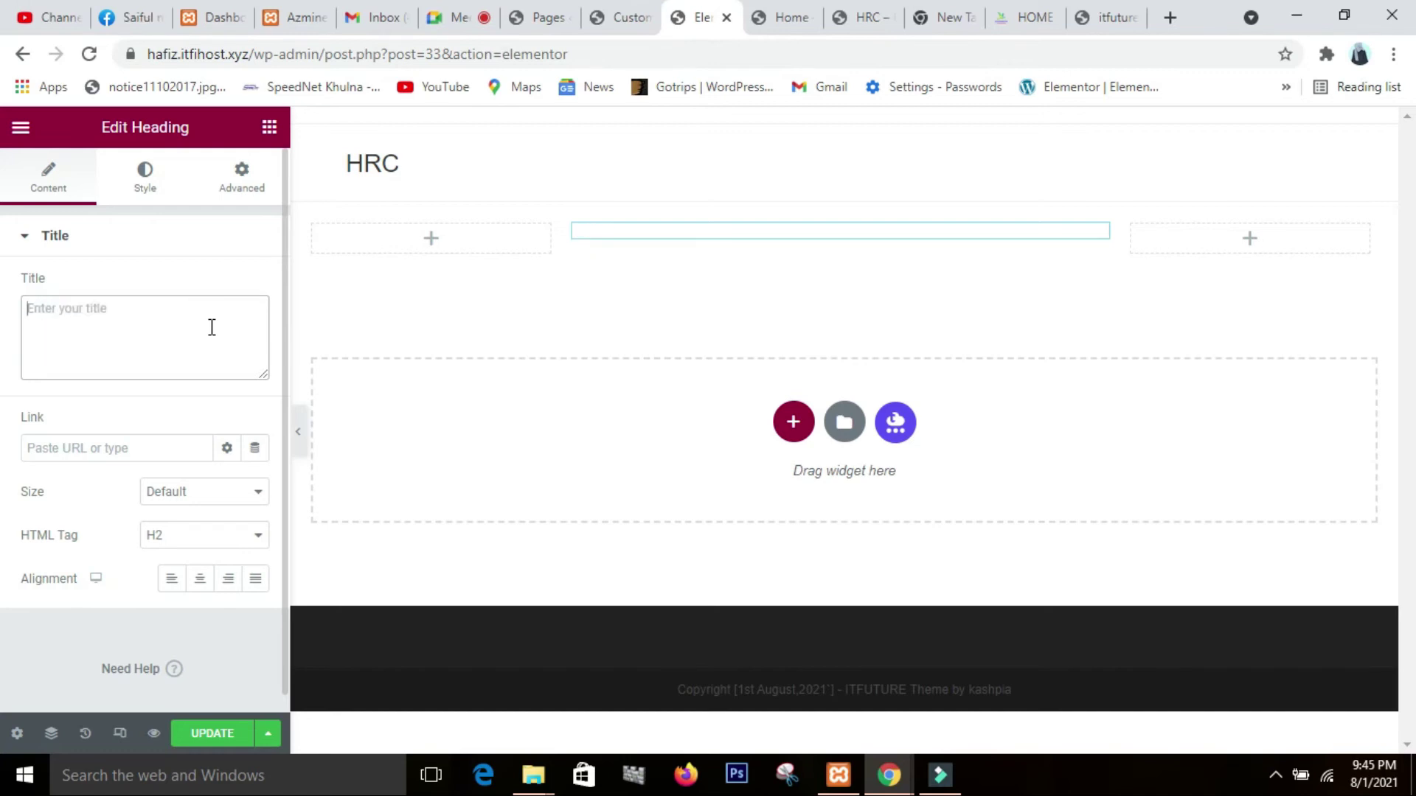
pyautogui.write('our word')
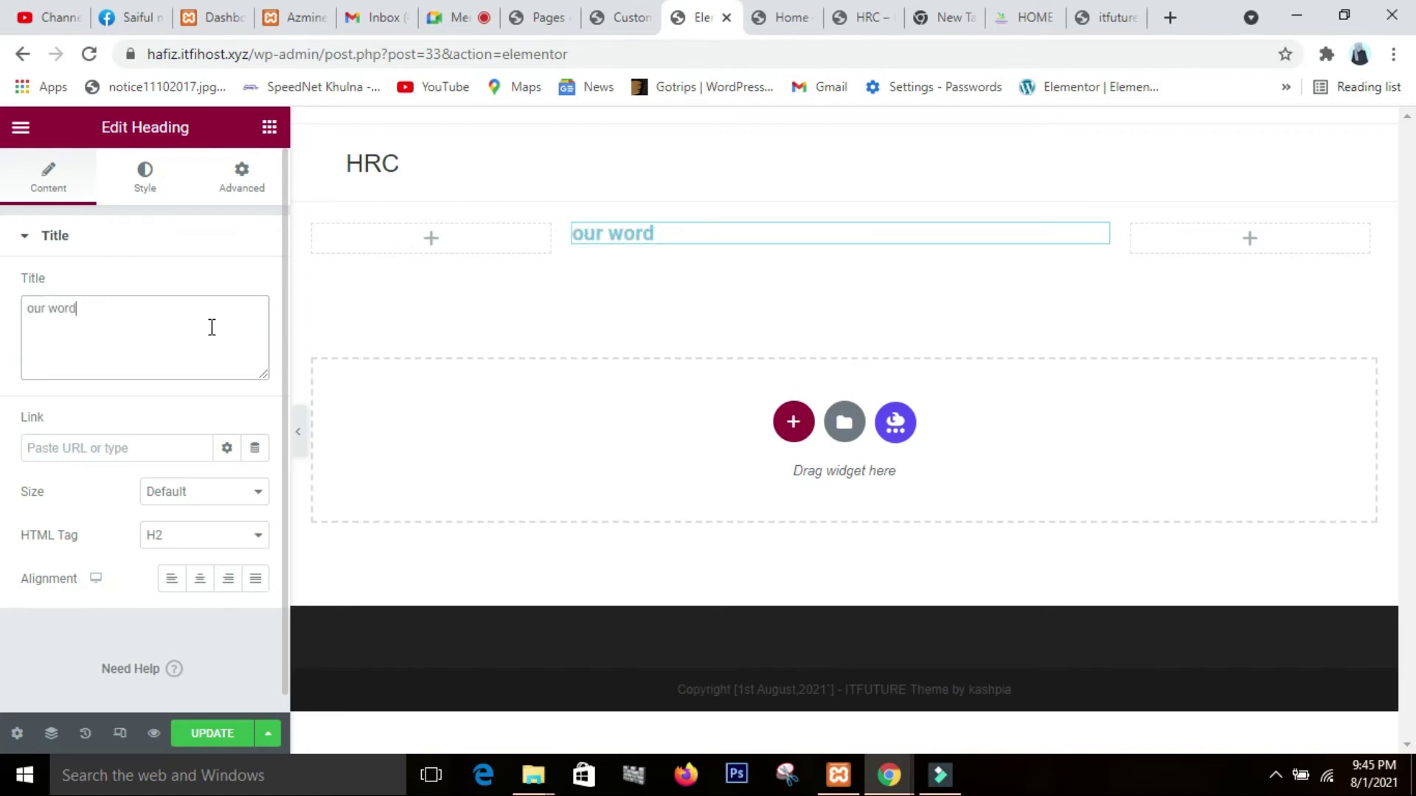
pyautogui.write('press pro')
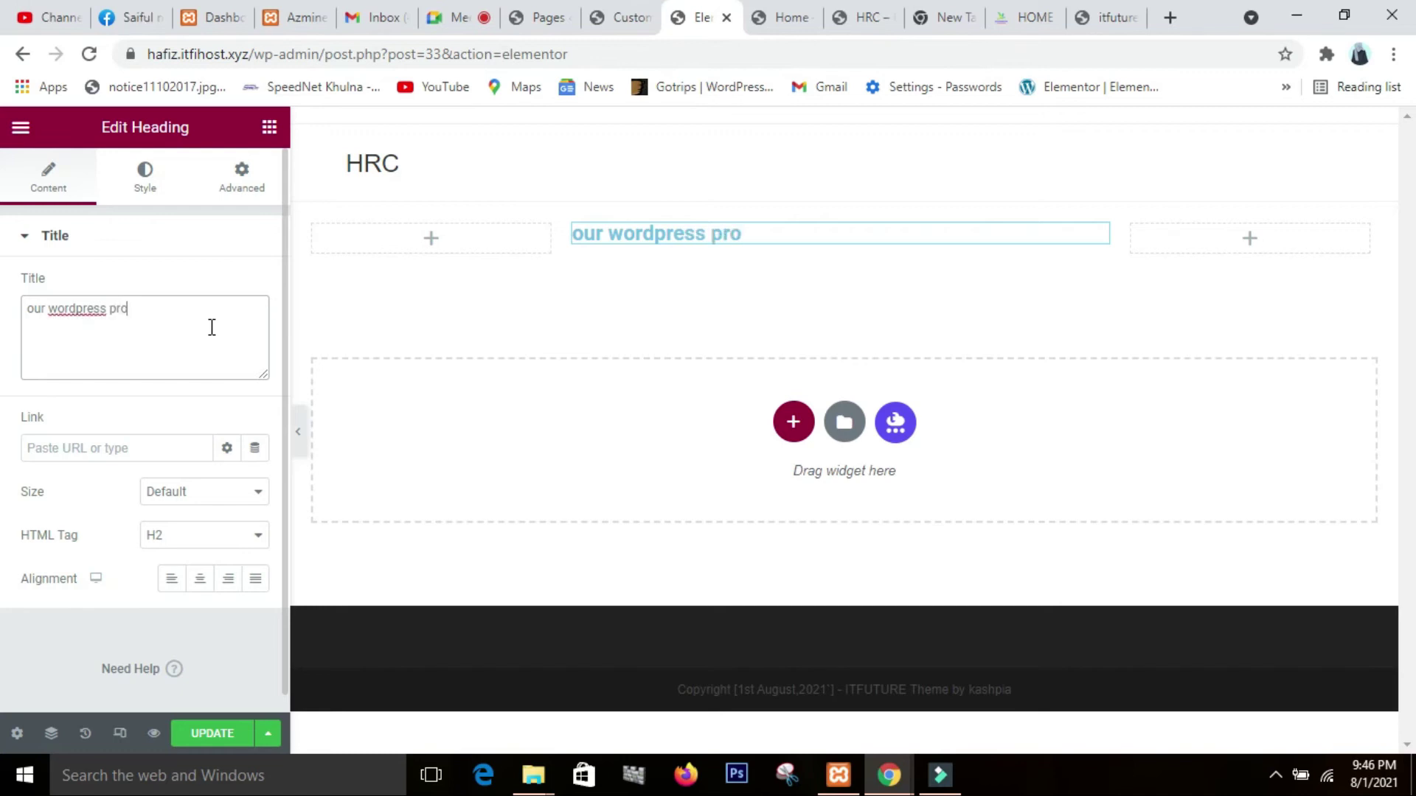
pyautogui.write('ject')
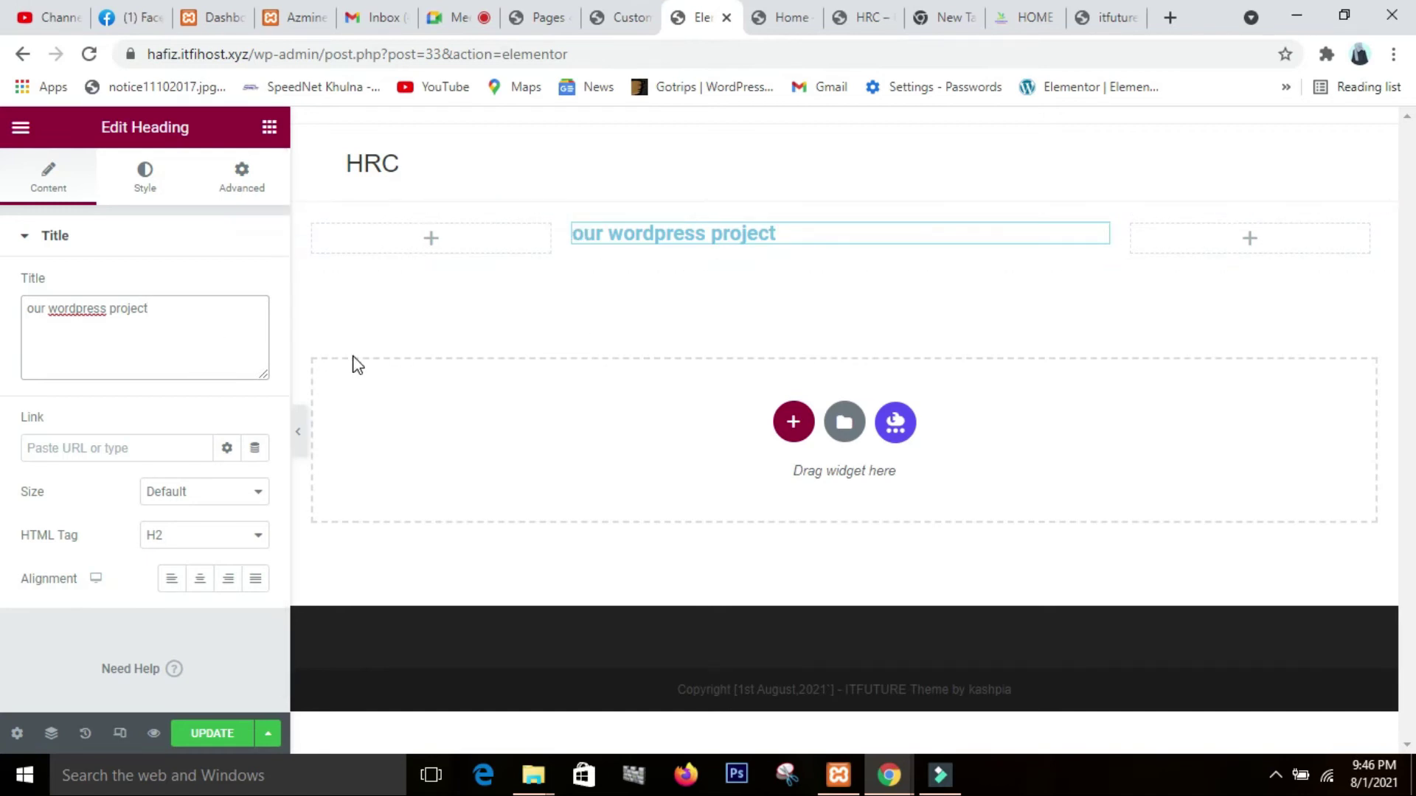
# - Center the heading within its column and set its HTML tag to H1
pyautogui.click(201, 580)
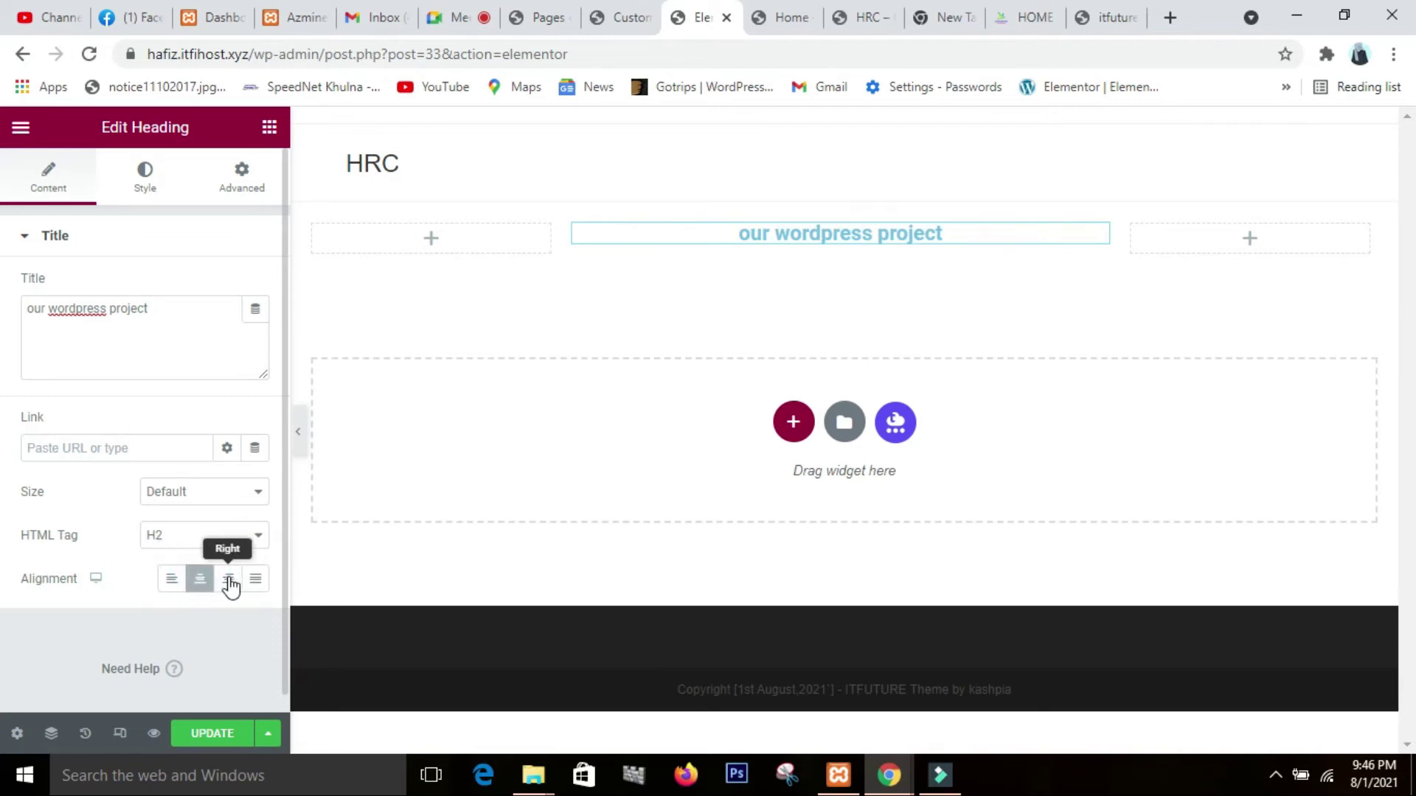
pyautogui.click(229, 584)
pyautogui.click(200, 581)
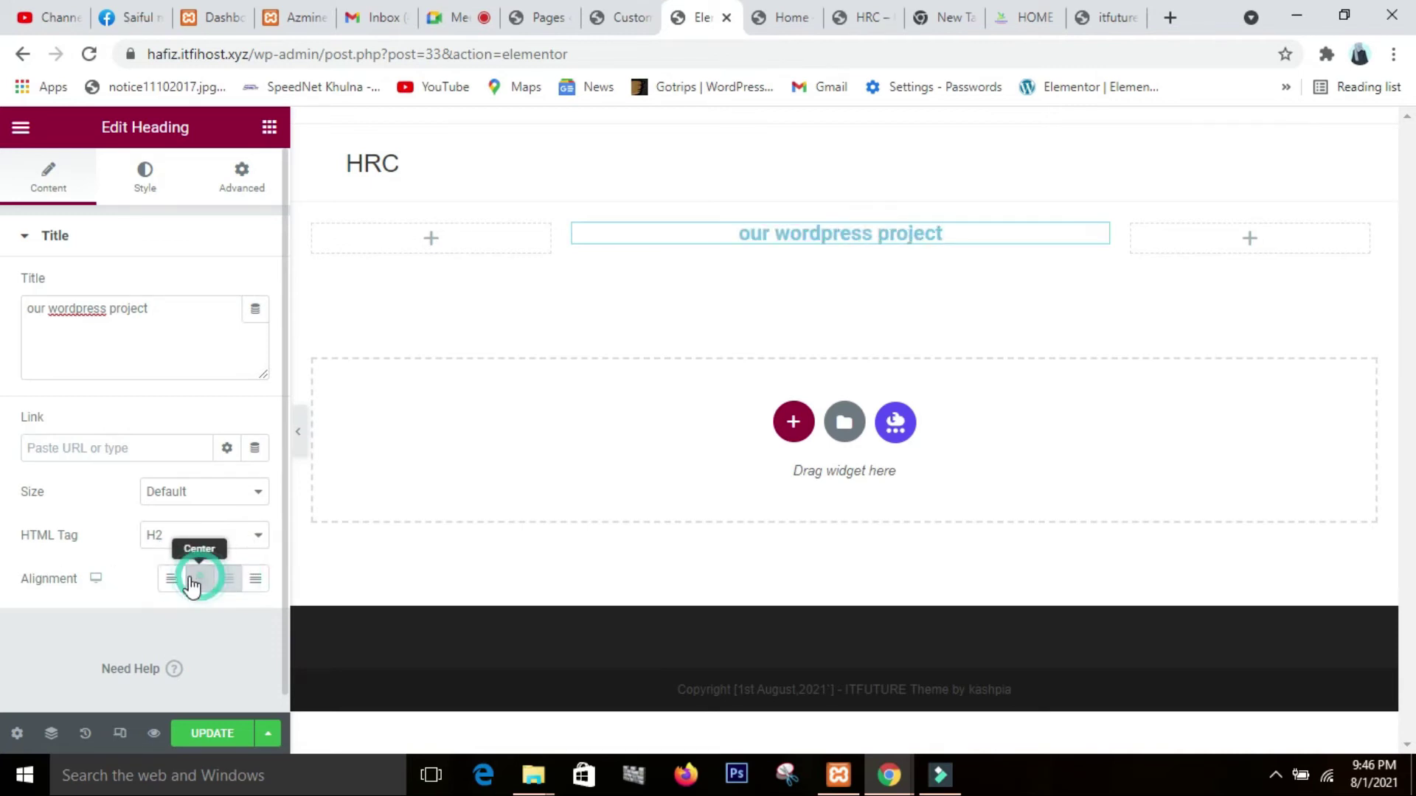
pyautogui.click(172, 581)
pyautogui.click(200, 579)
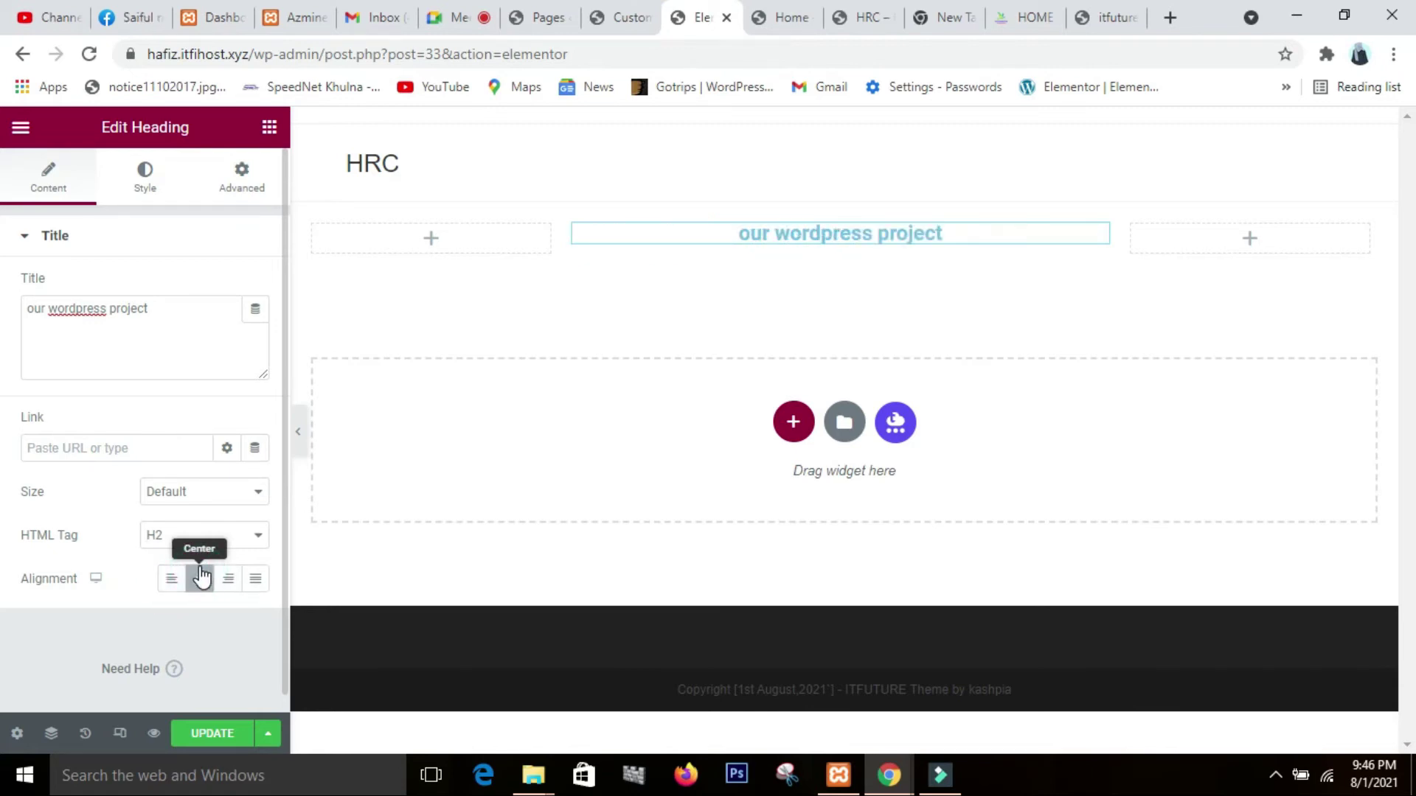
pyautogui.click(247, 540)
pyautogui.click(234, 557)
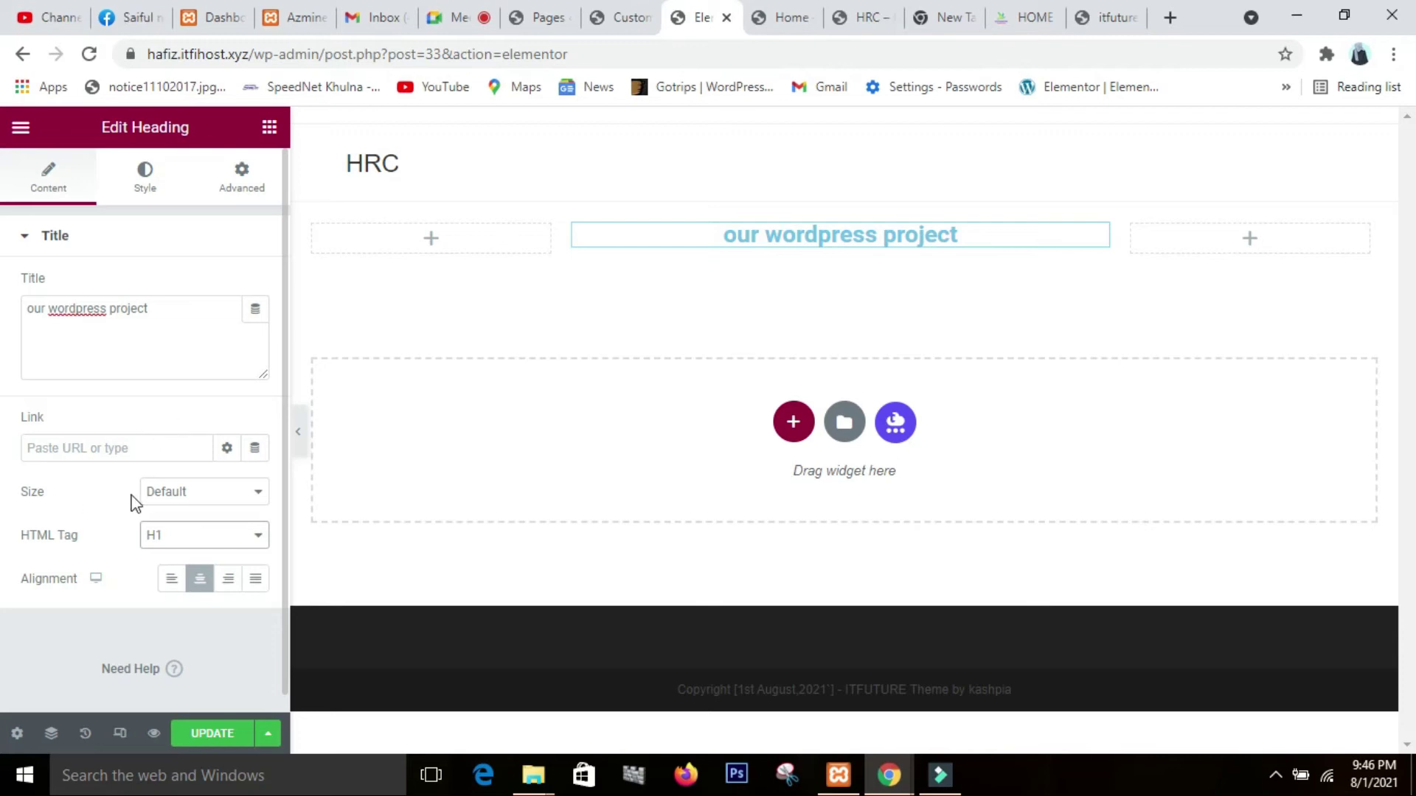
# - Preview the heading at the Large, XL and XXL sizes, and settle on Large
pyautogui.click(234, 494)
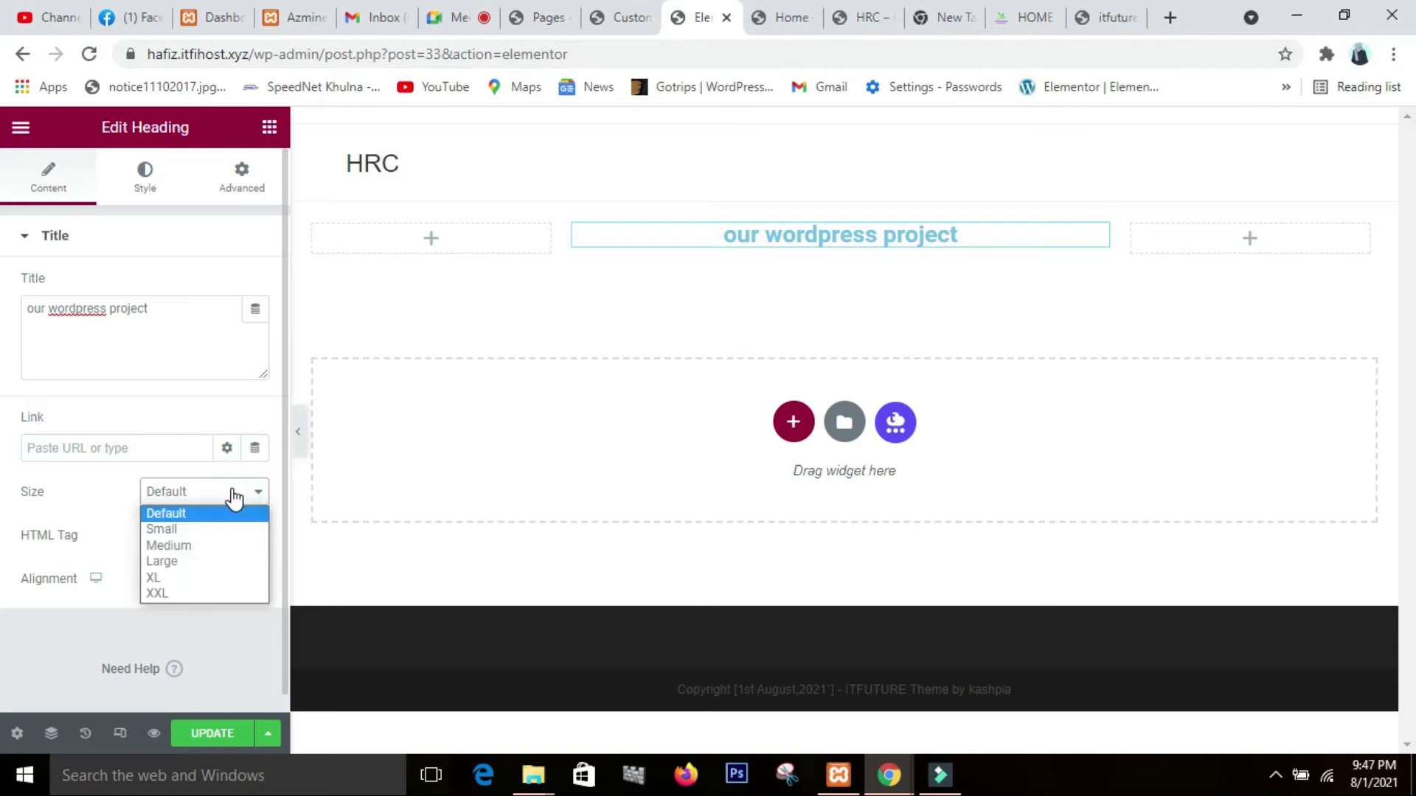
pyautogui.click(200, 562)
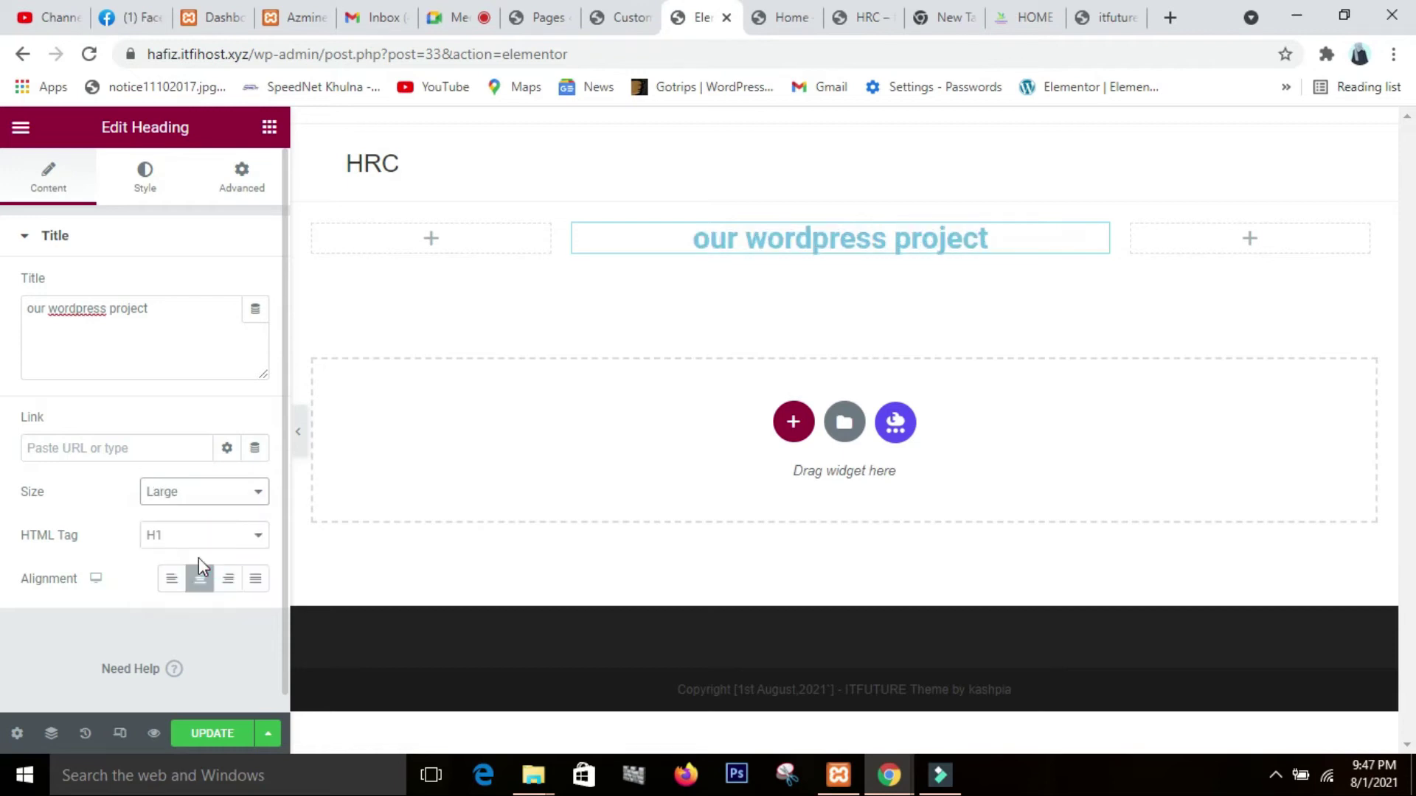
pyautogui.click(243, 498)
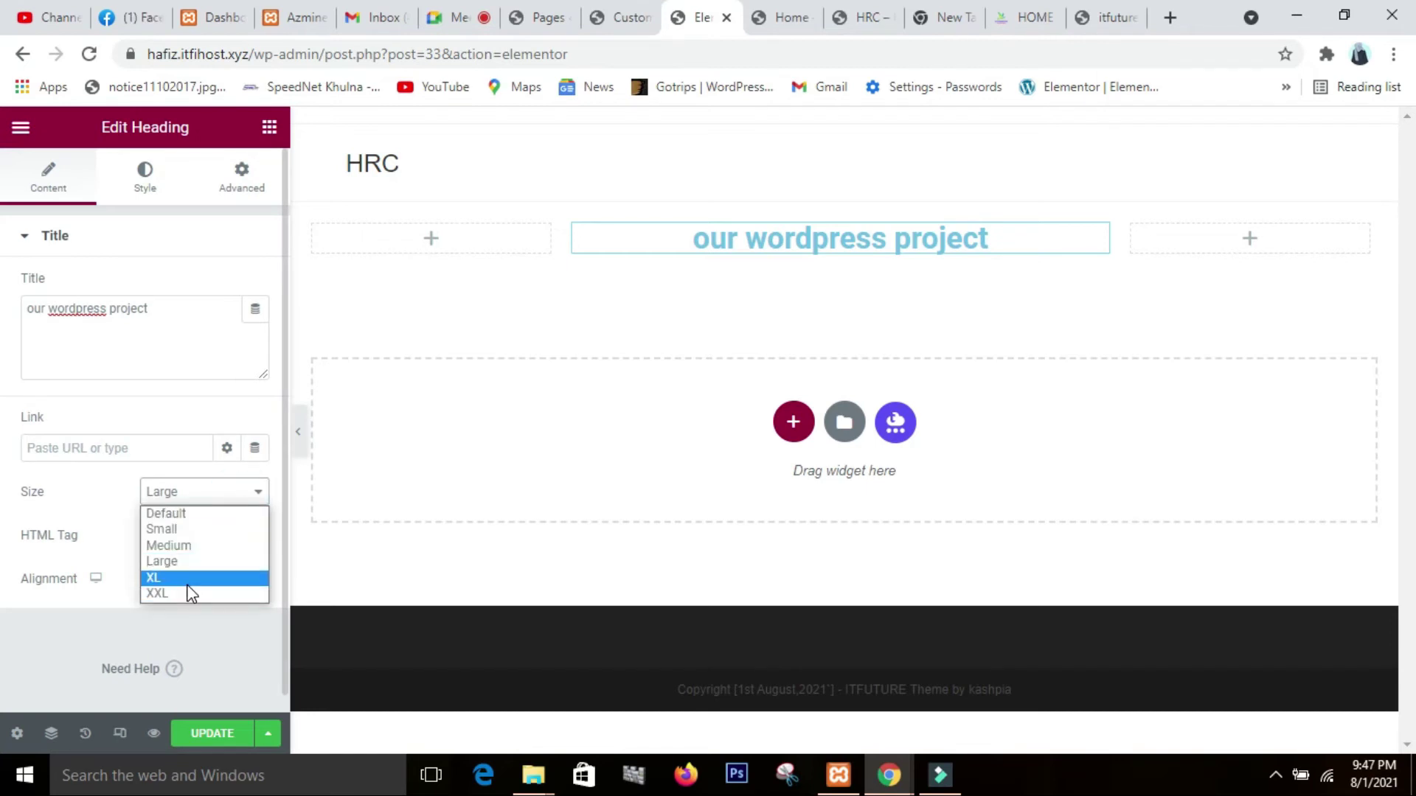
pyautogui.click(187, 581)
pyautogui.click(258, 492)
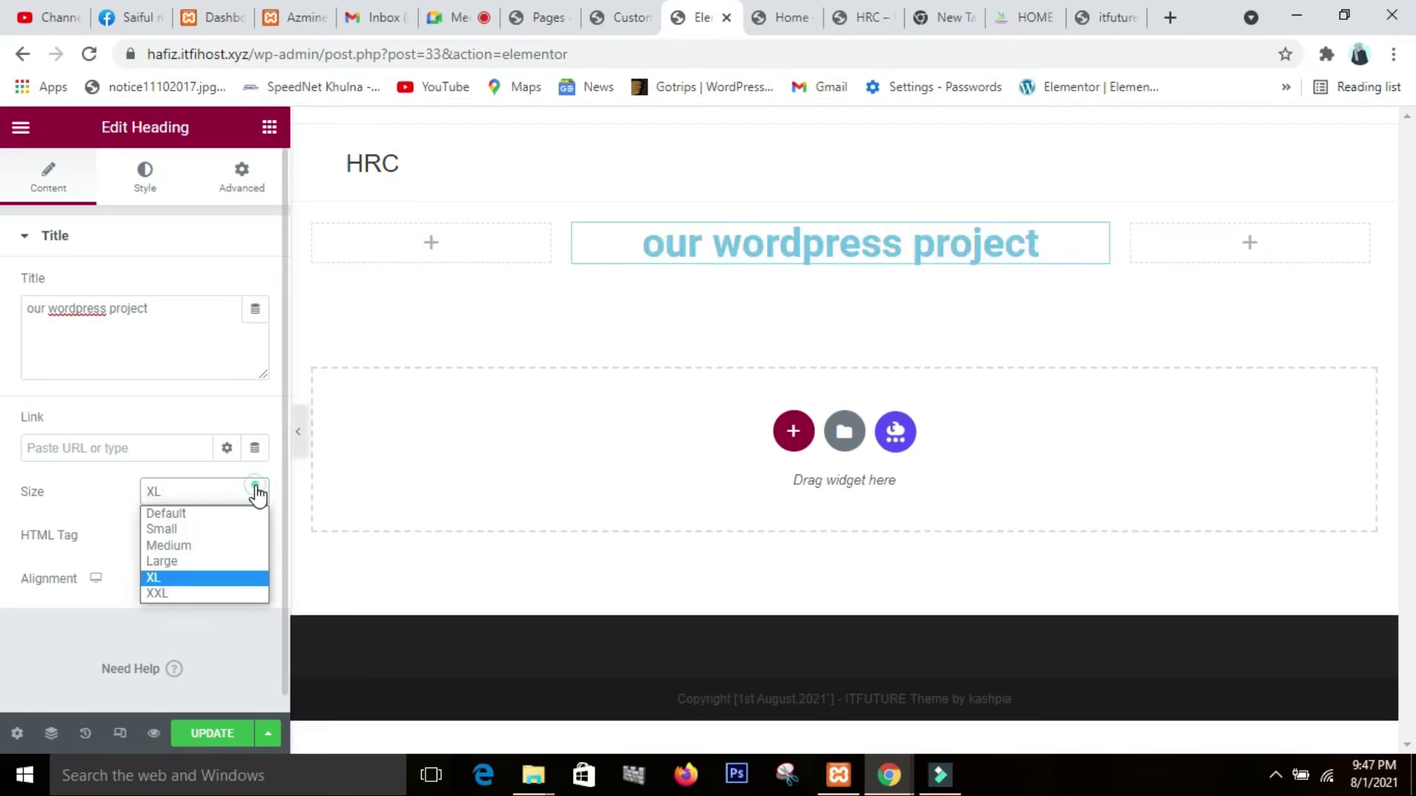
pyautogui.click(206, 589)
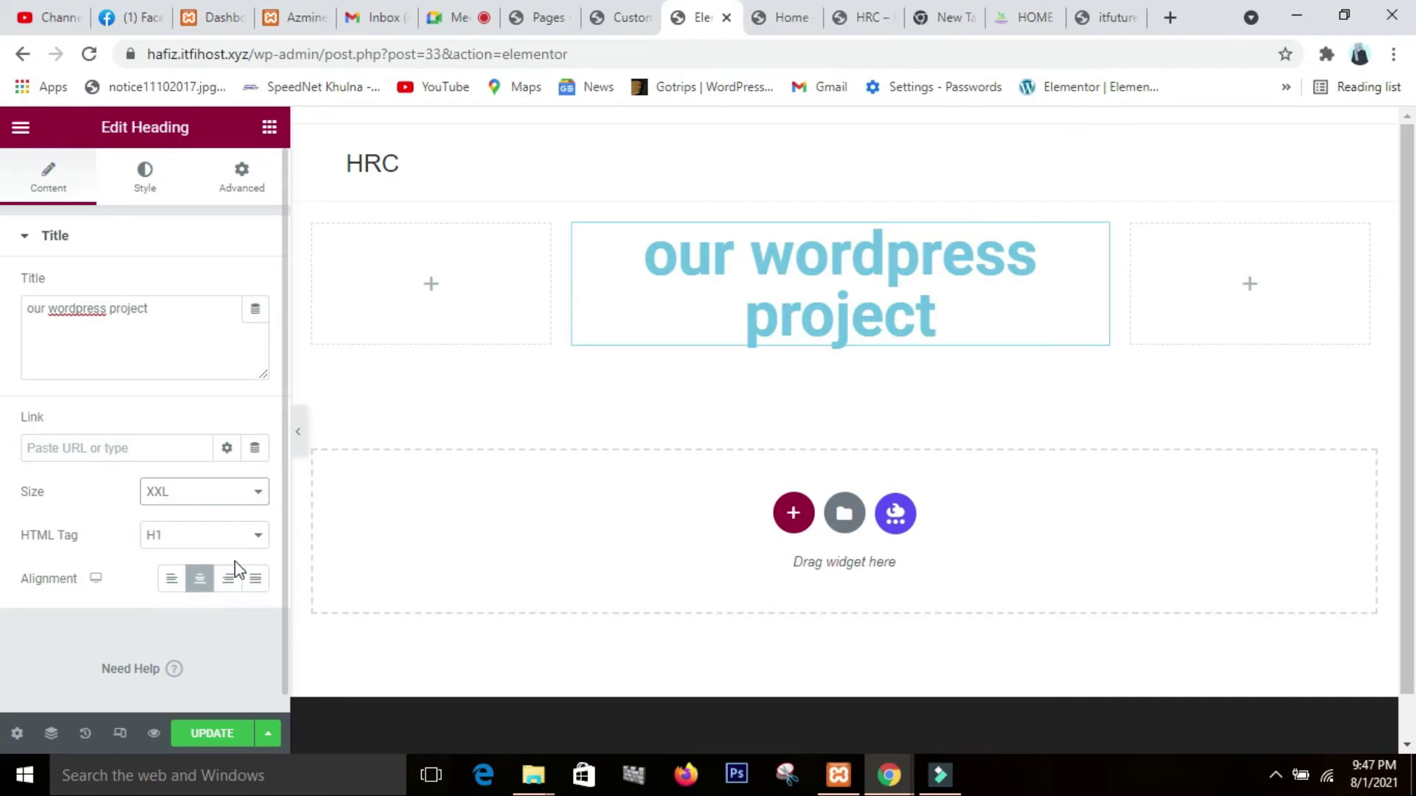
pyautogui.click(259, 492)
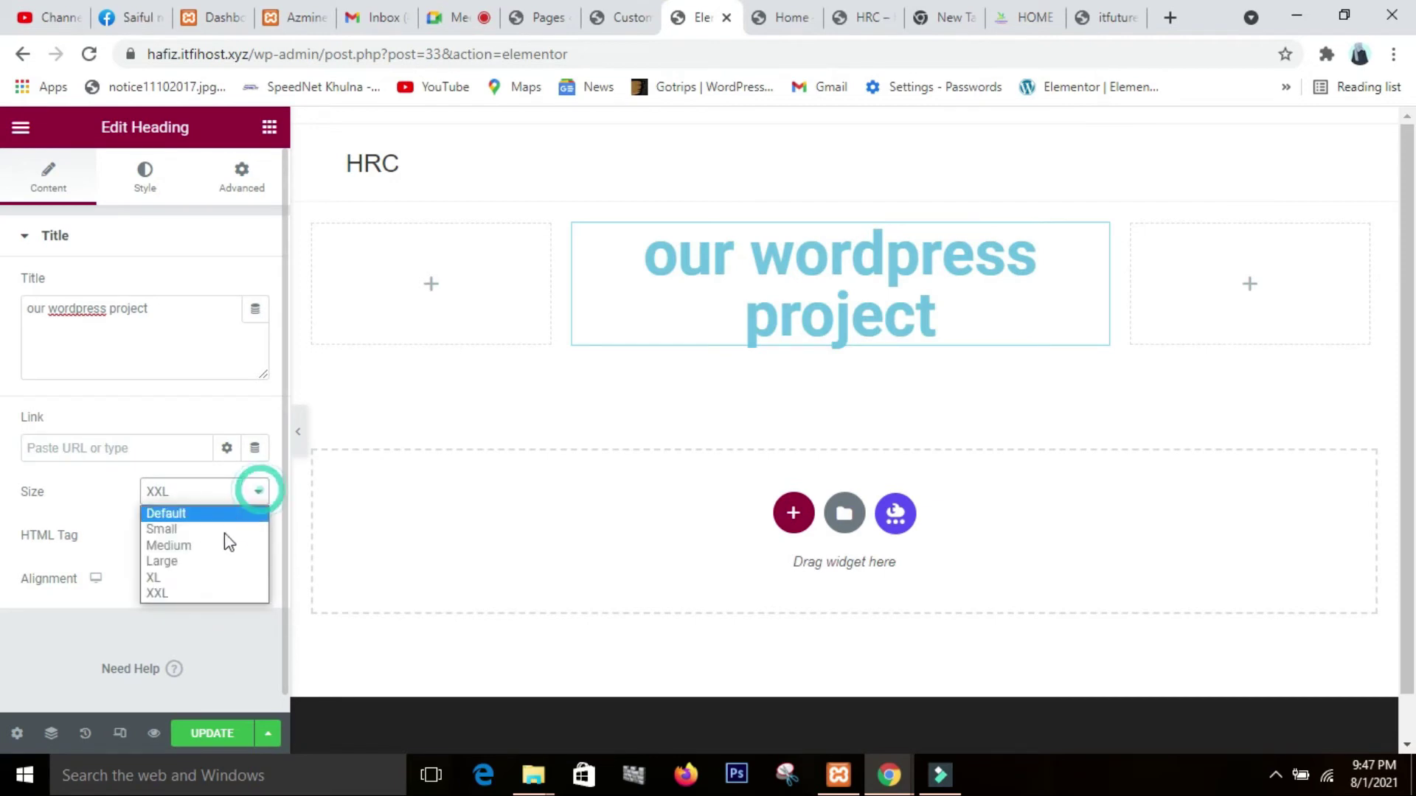
pyautogui.click(196, 562)
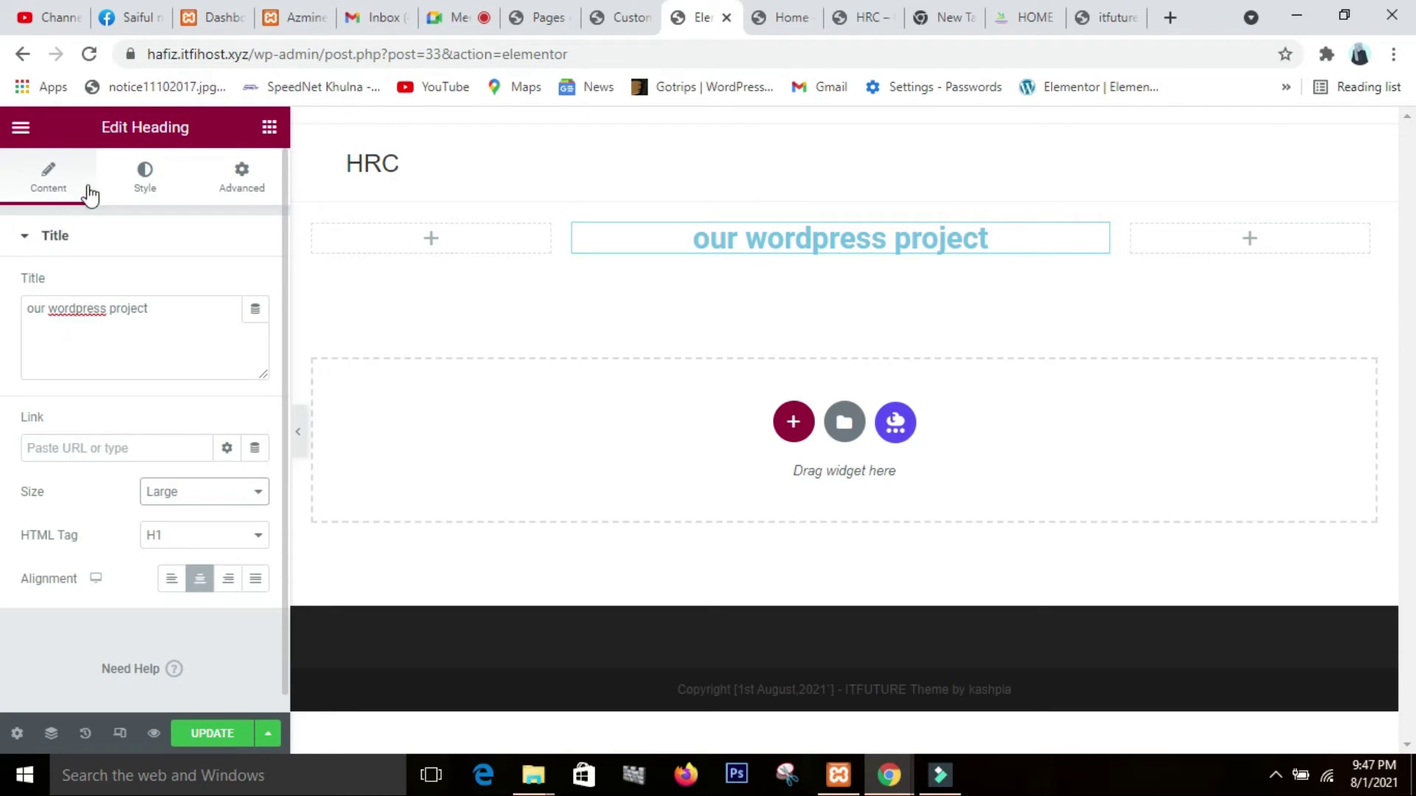
# - Set the heading's text color to a muted teal green, about #46B69D
pyautogui.click(136, 185)
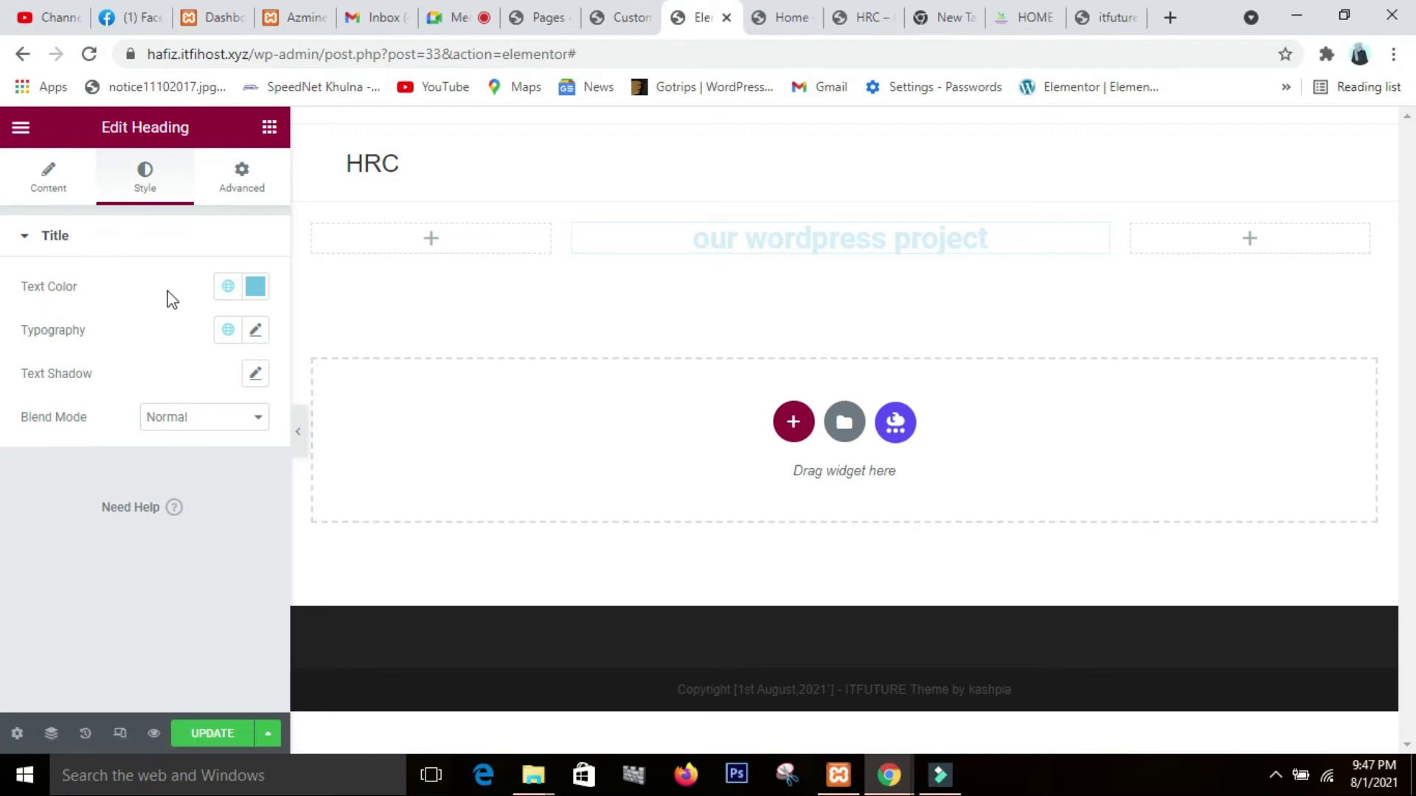
pyautogui.click(256, 288)
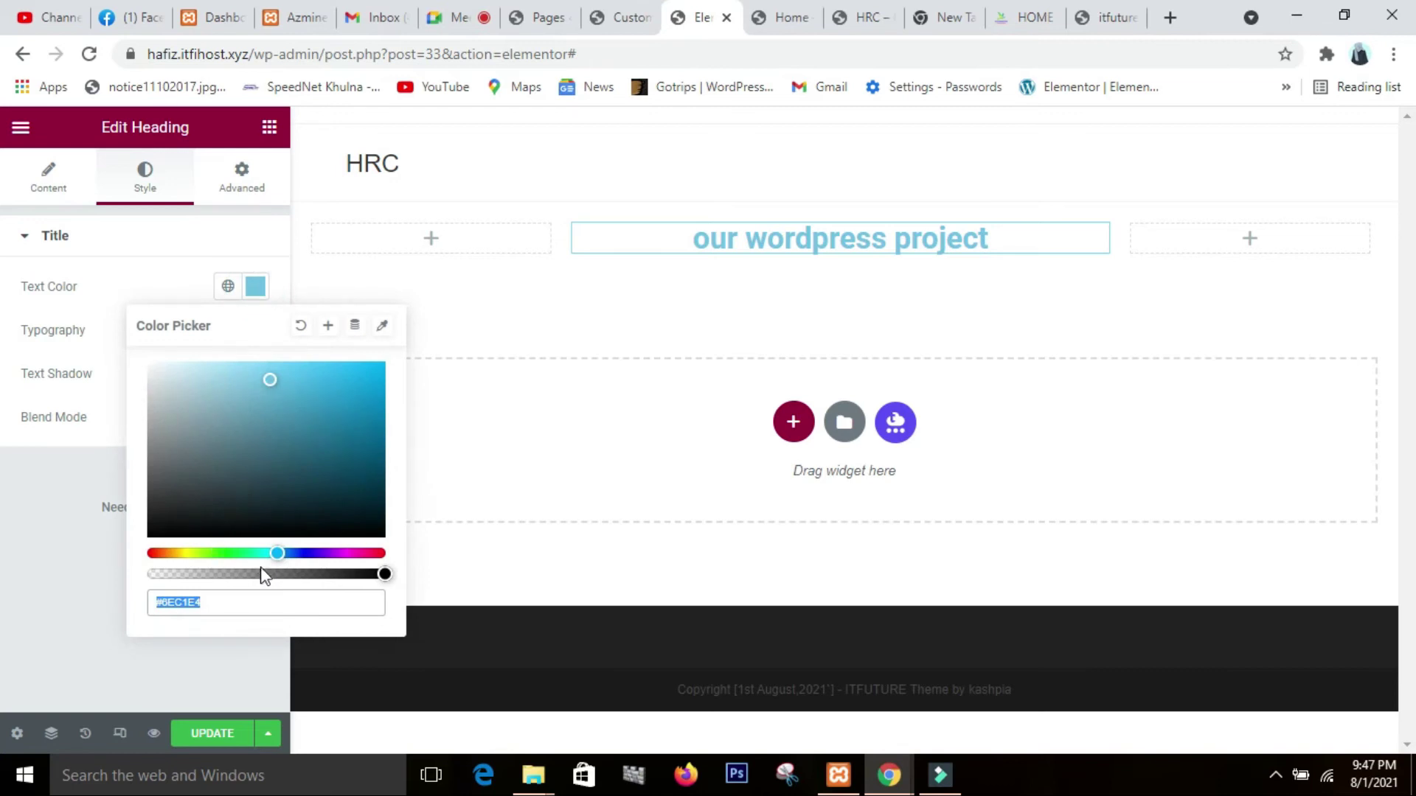
pyautogui.moveTo(276, 554); pyautogui.dragTo(334, 554)
pyautogui.moveTo(249, 534); pyautogui.dragTo(169, 557)
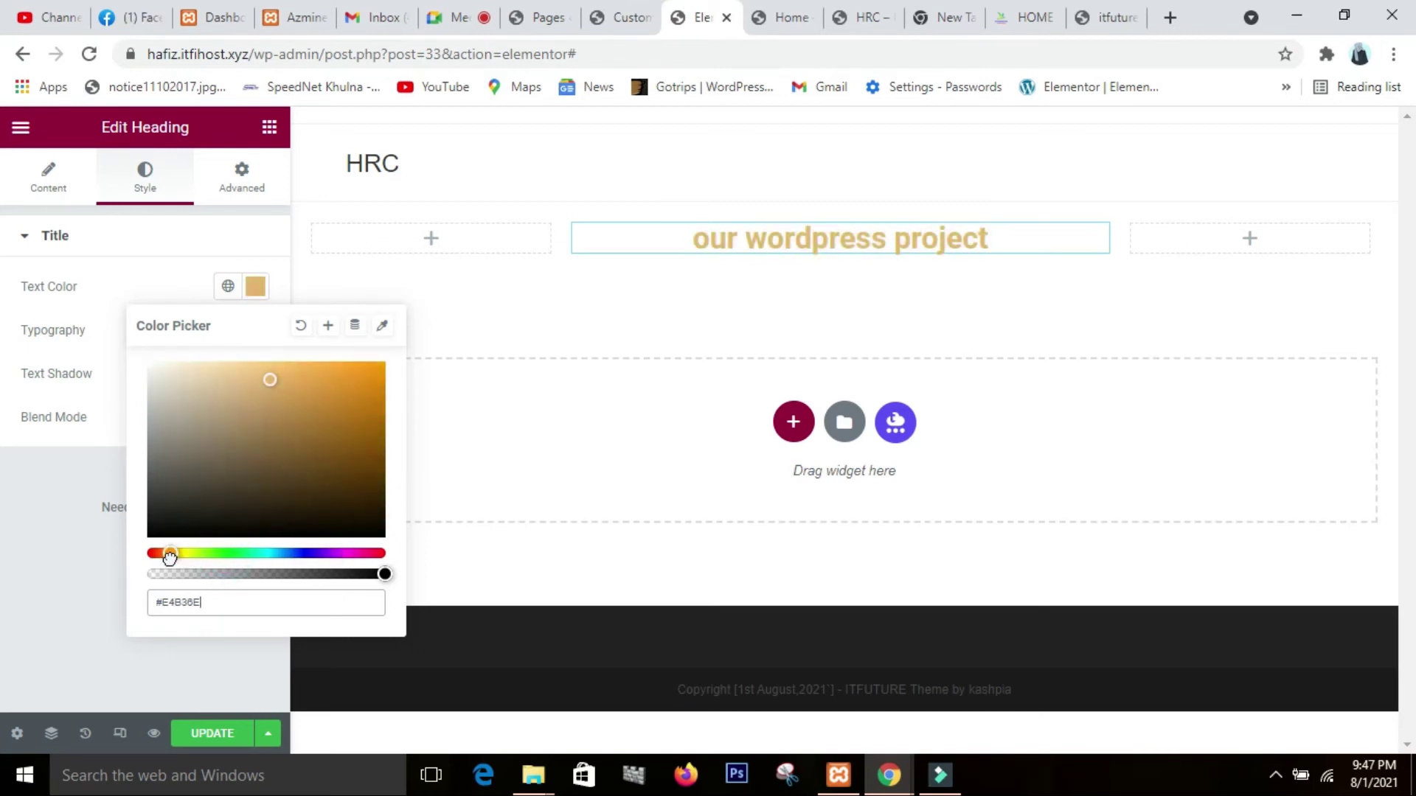
pyautogui.moveTo(268, 383); pyautogui.dragTo(374, 371)
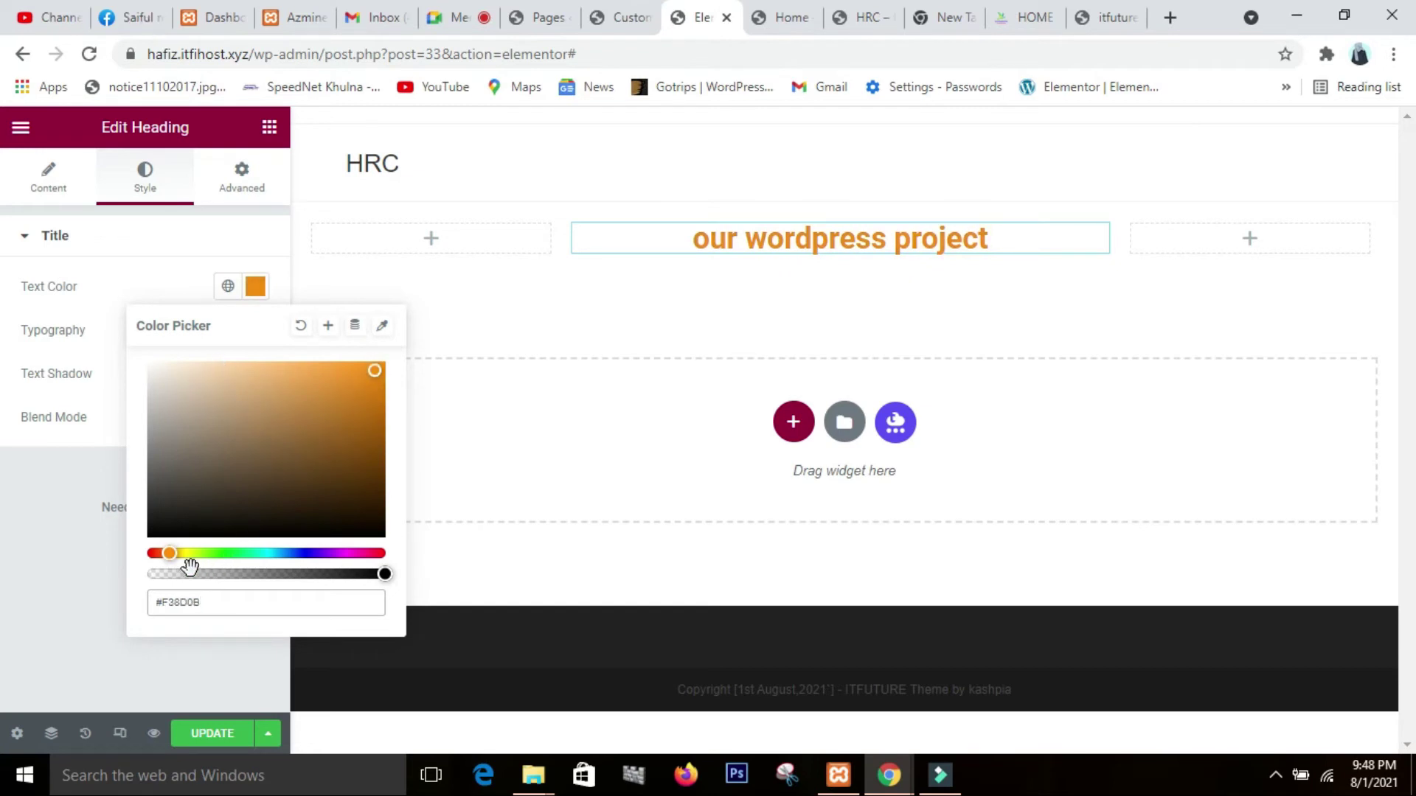
pyautogui.moveTo(165, 555); pyautogui.dragTo(257, 549)
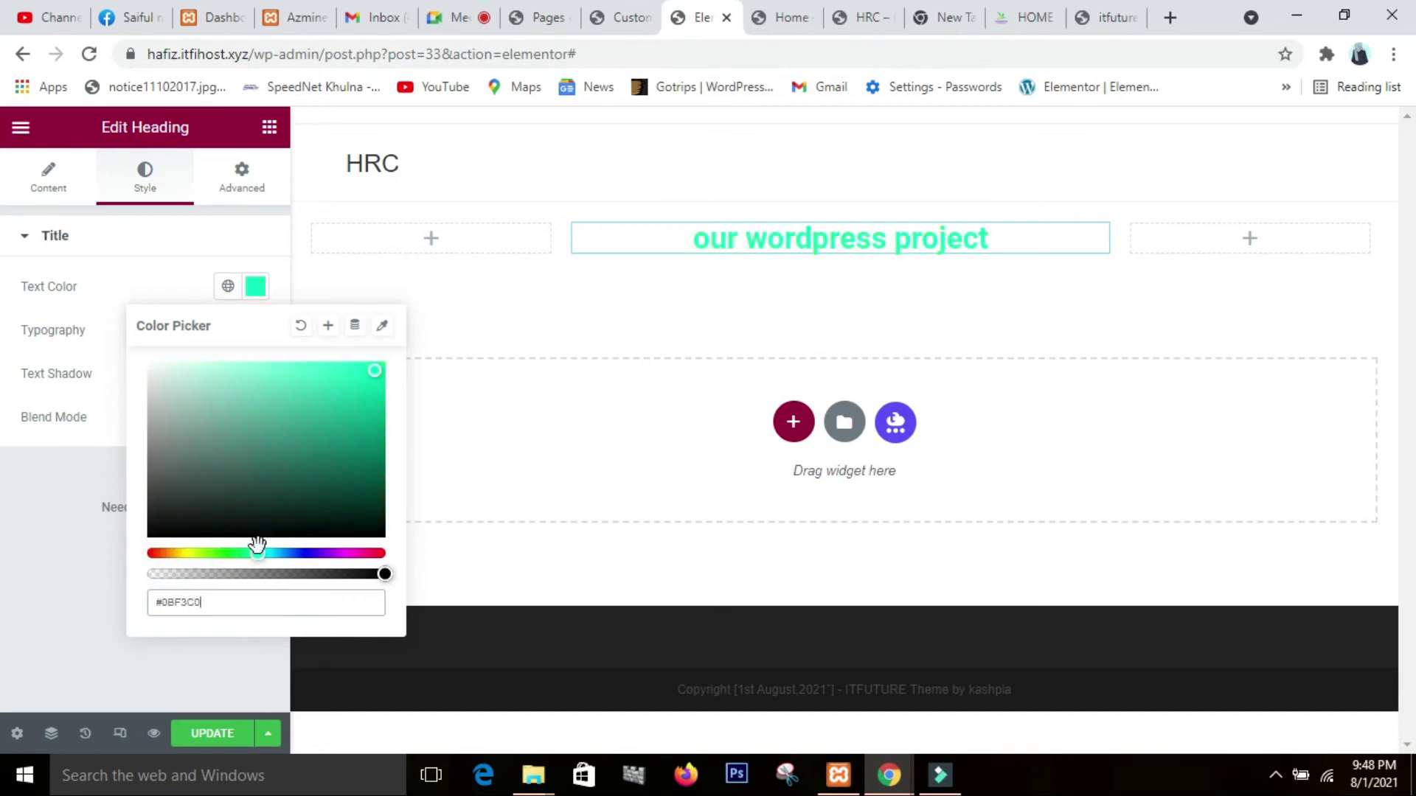
pyautogui.moveTo(366, 376); pyautogui.dragTo(293, 413)
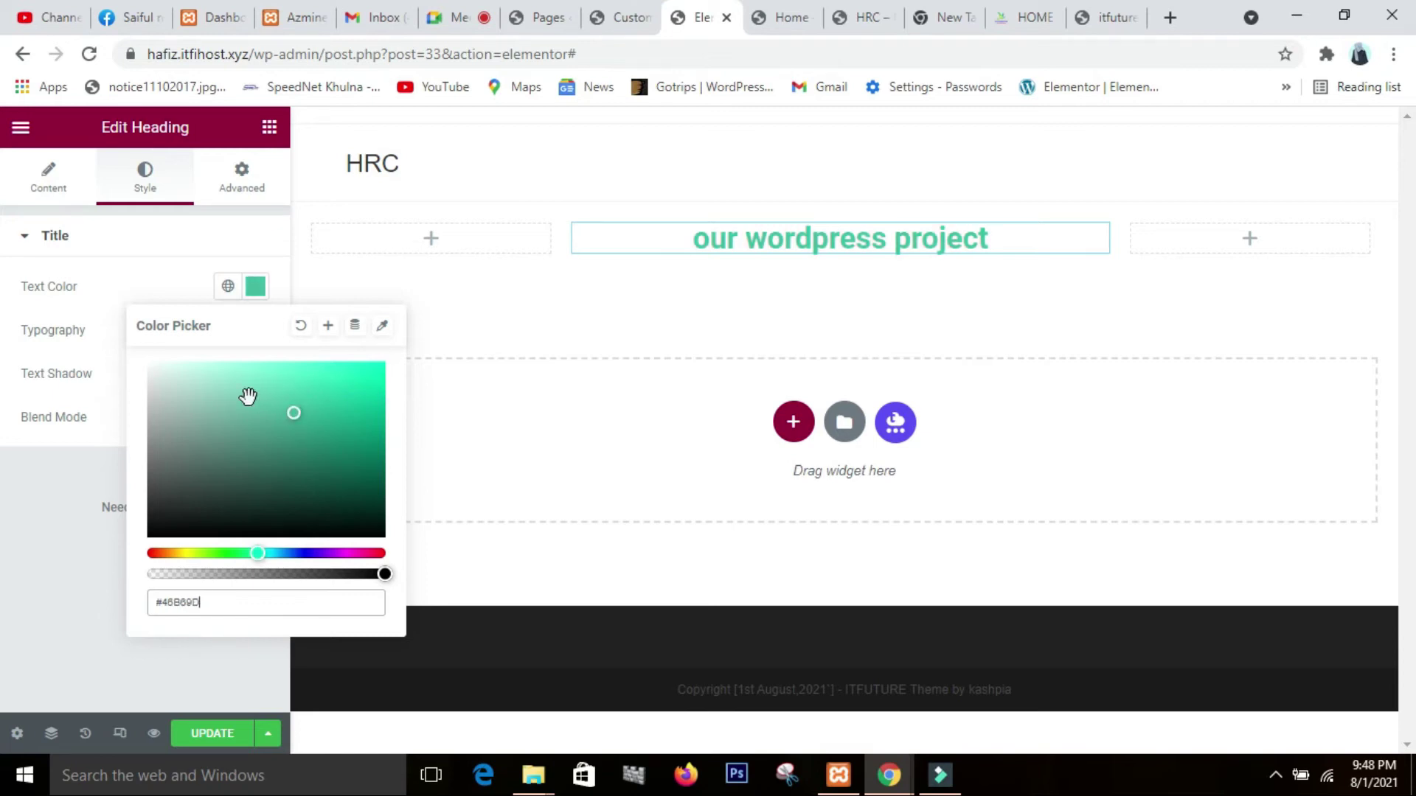
pyautogui.click(4, 587)
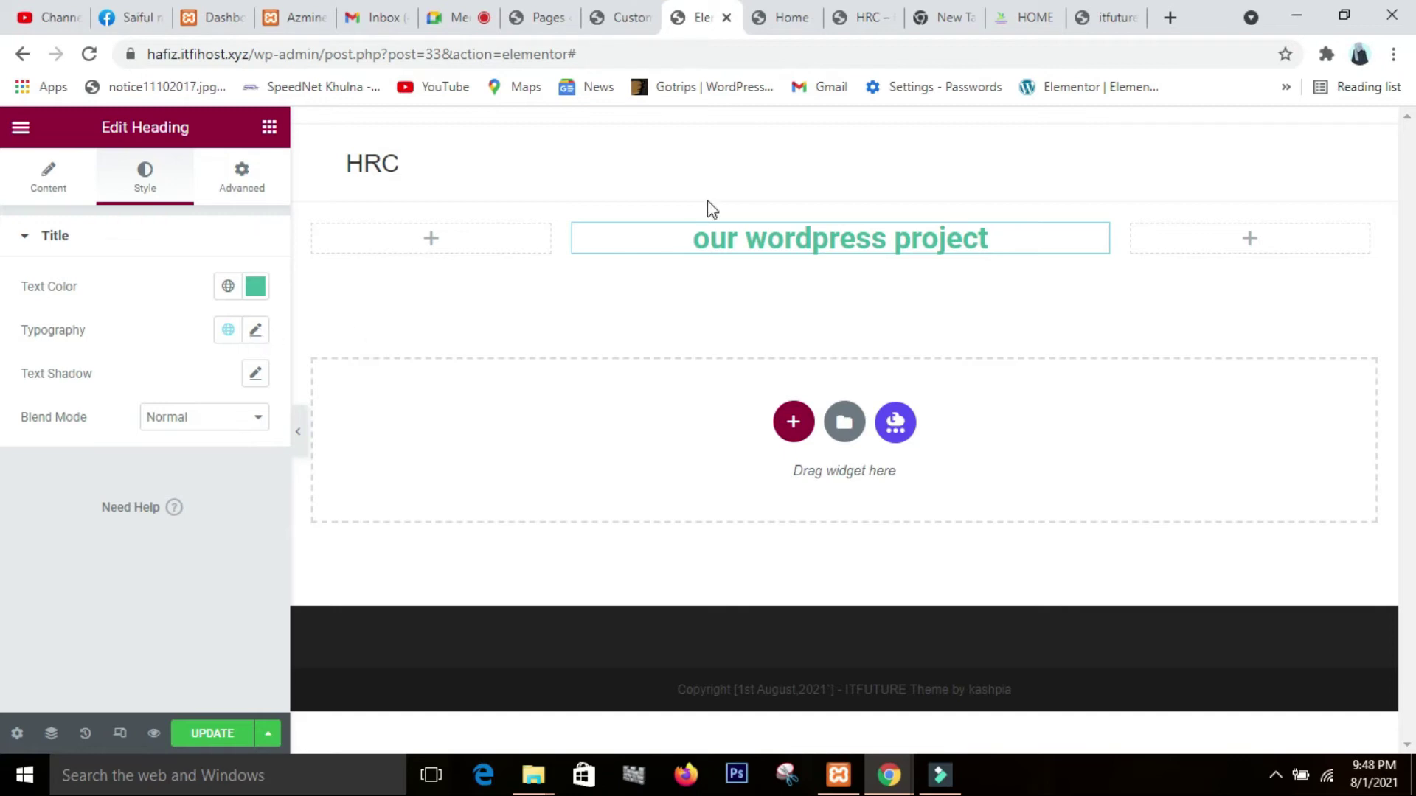
# - Look at the published home page and the escrowbird.com reference page, and return to the Elementor editor
pyautogui.click(778, 23)
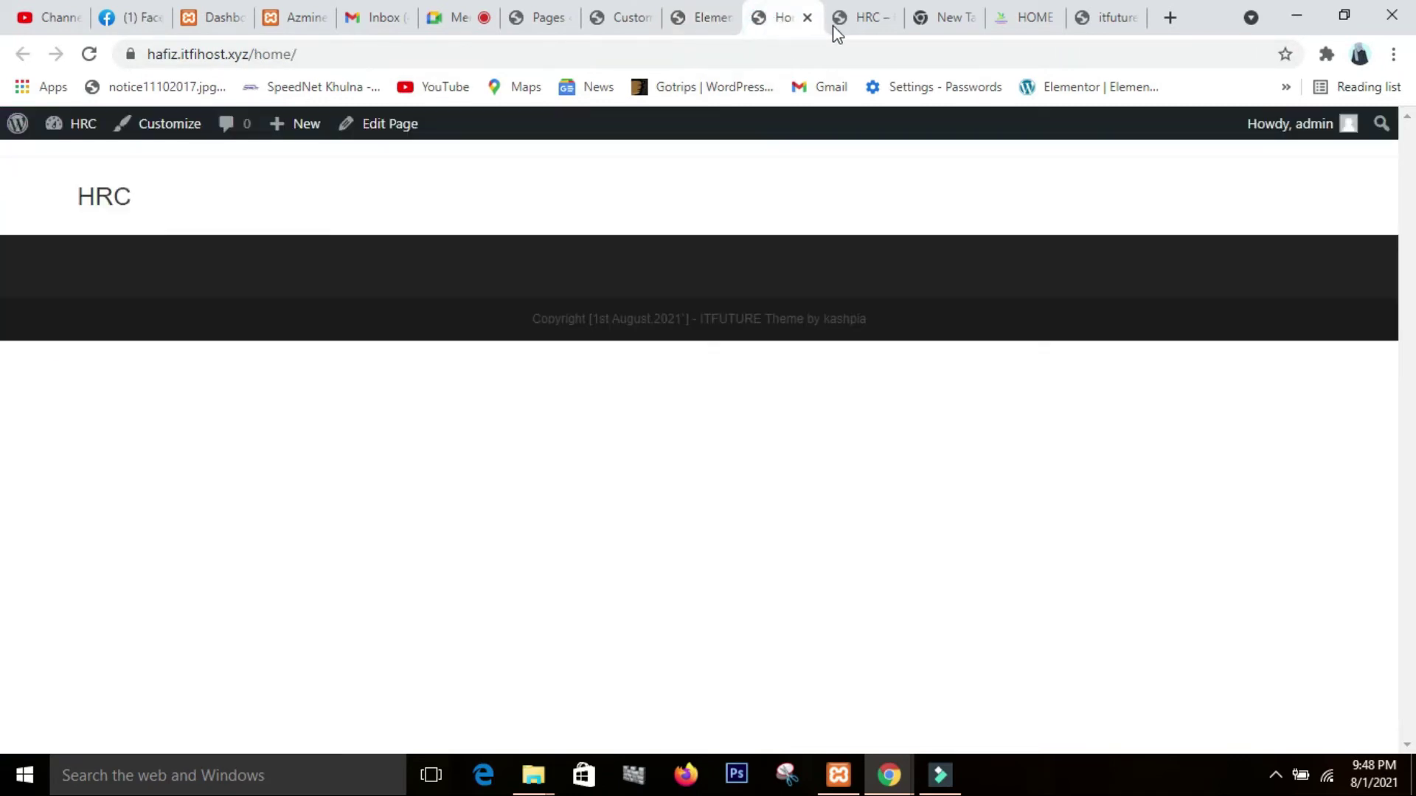
pyautogui.click(1010, 18)
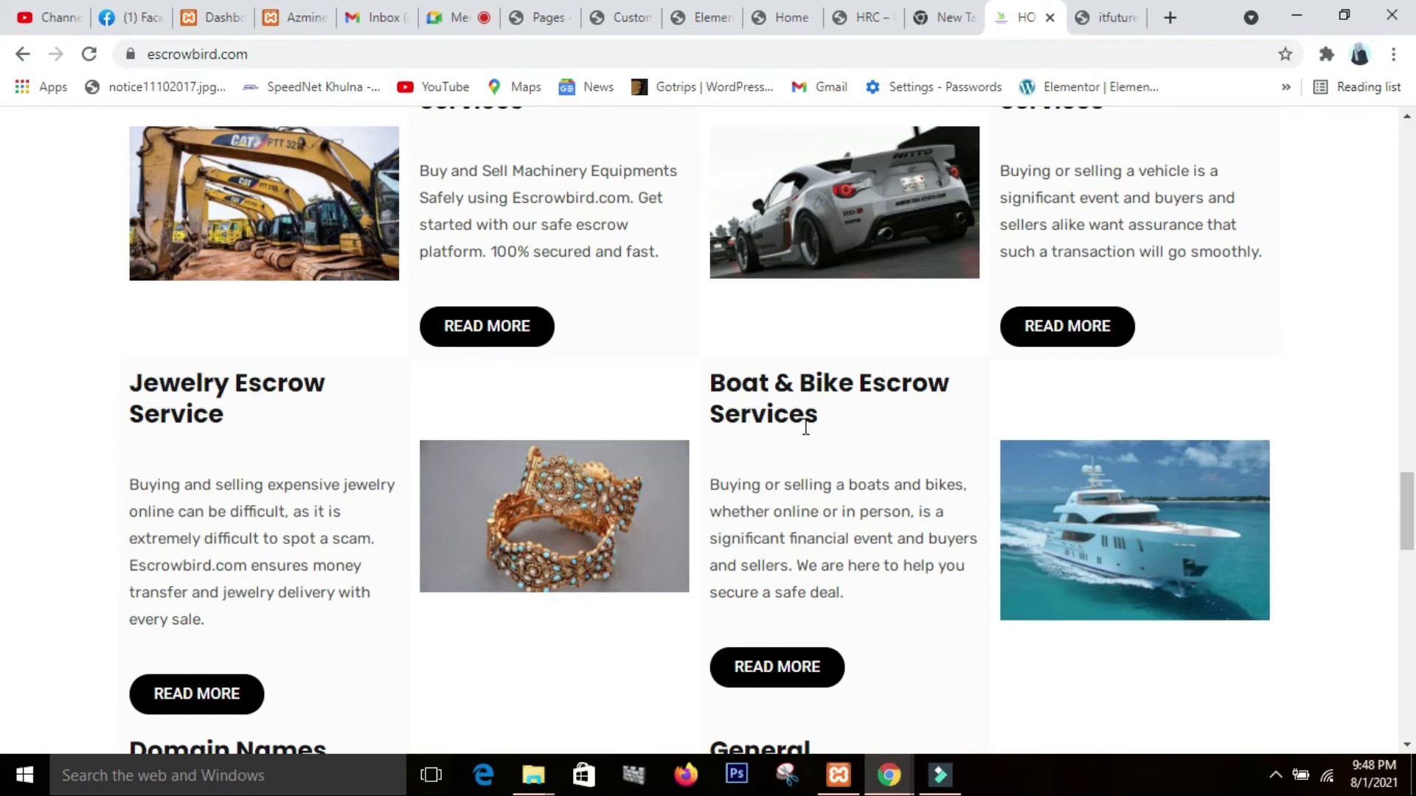
pyautogui.click(712, 18)
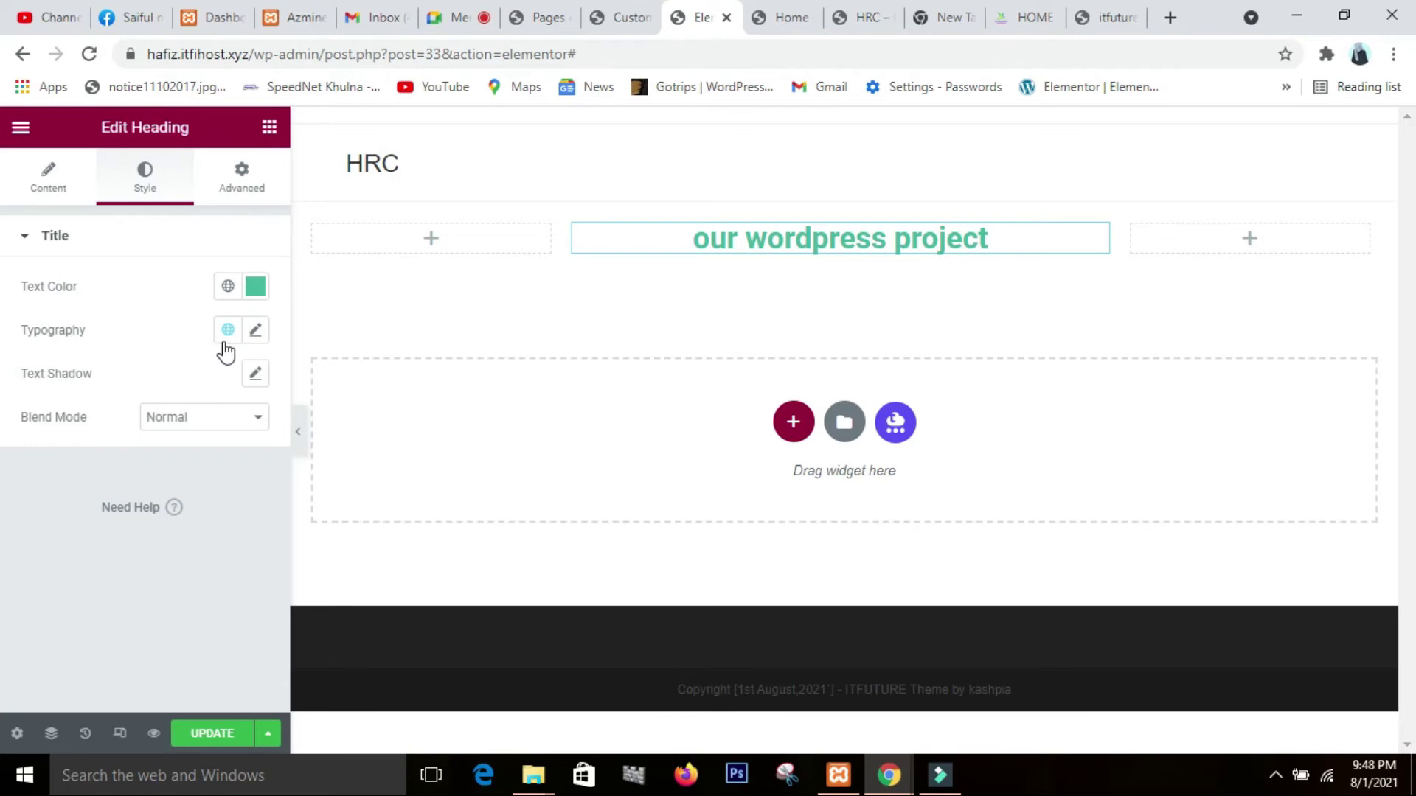
# - Set the heading's font family to Poppins in its typography settings
pyautogui.click(255, 331)
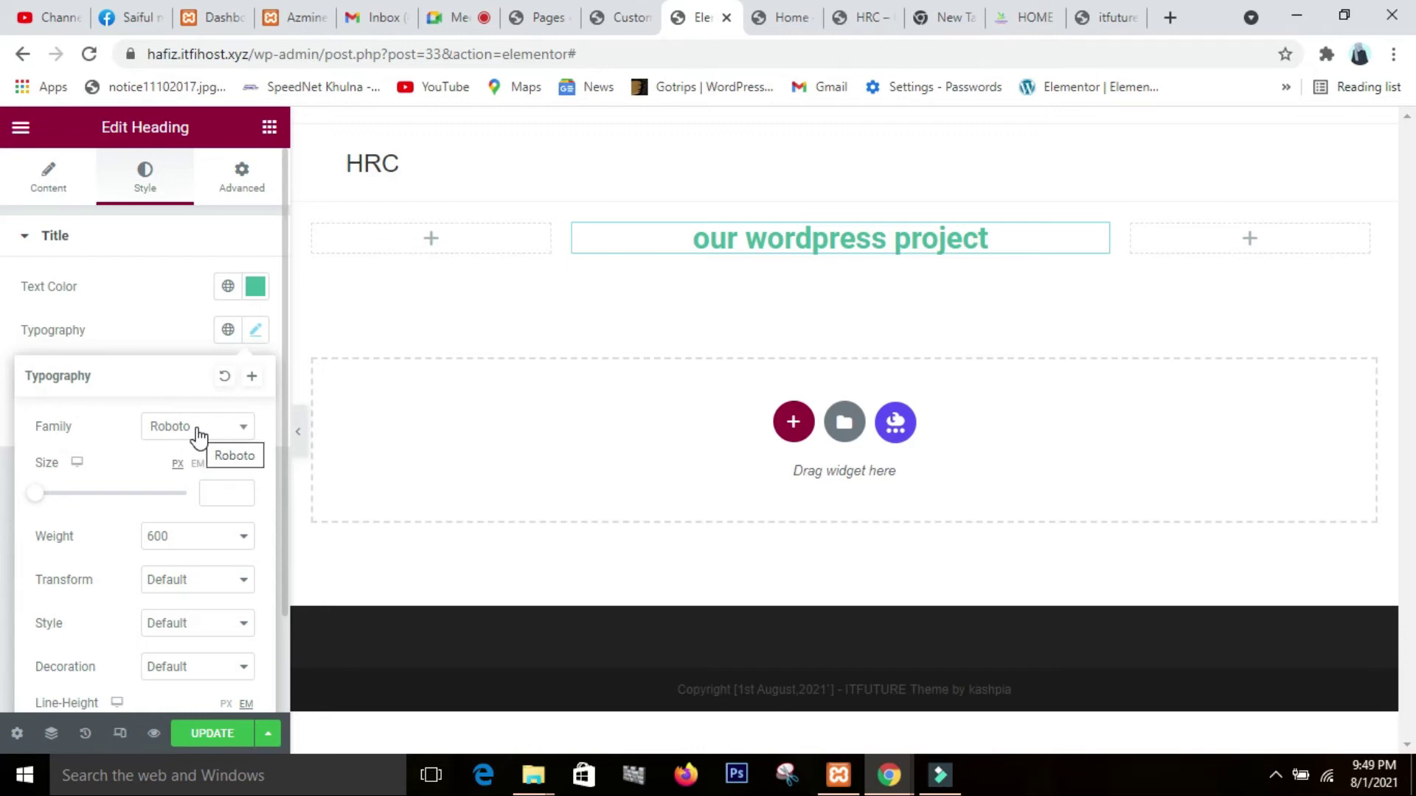
pyautogui.click(239, 432)
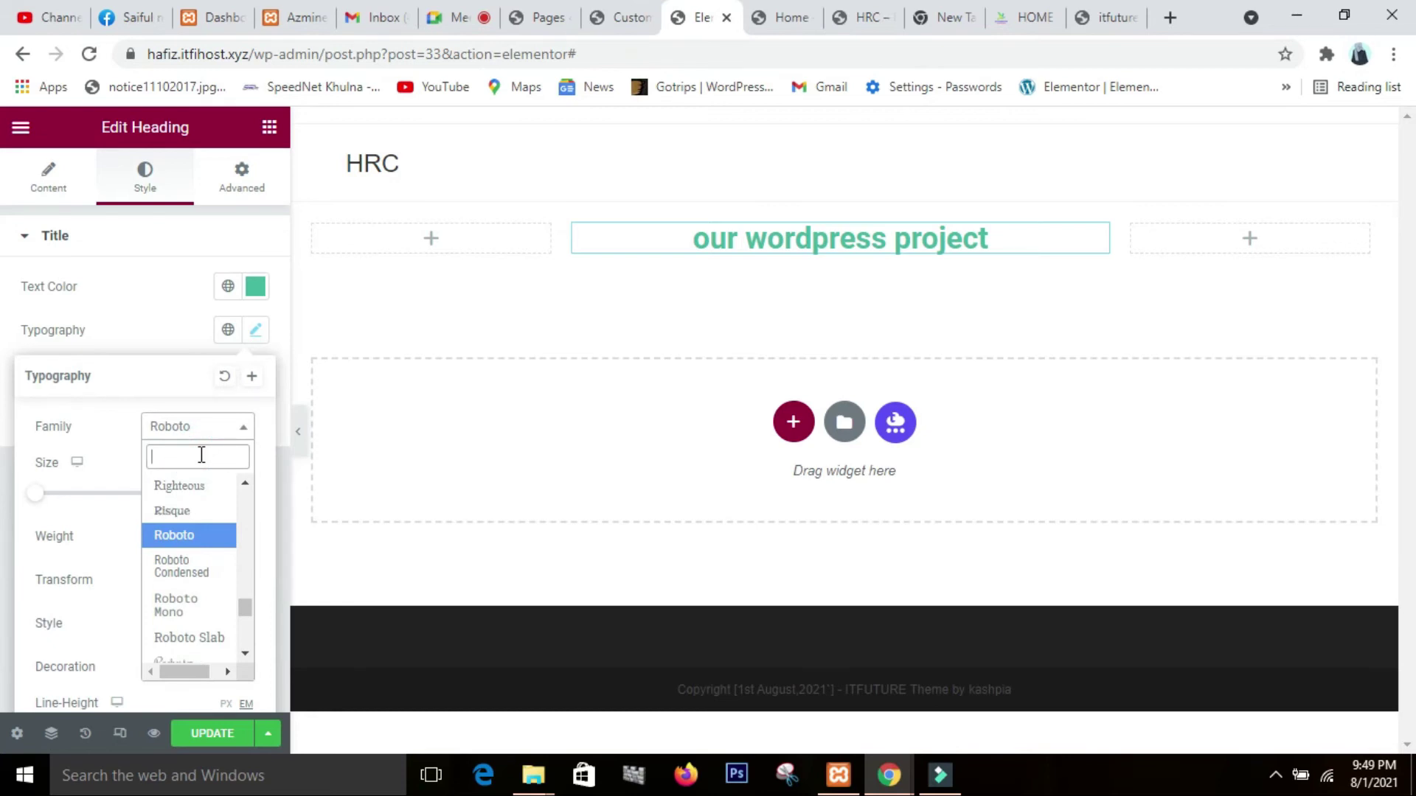
pyautogui.write('pop')
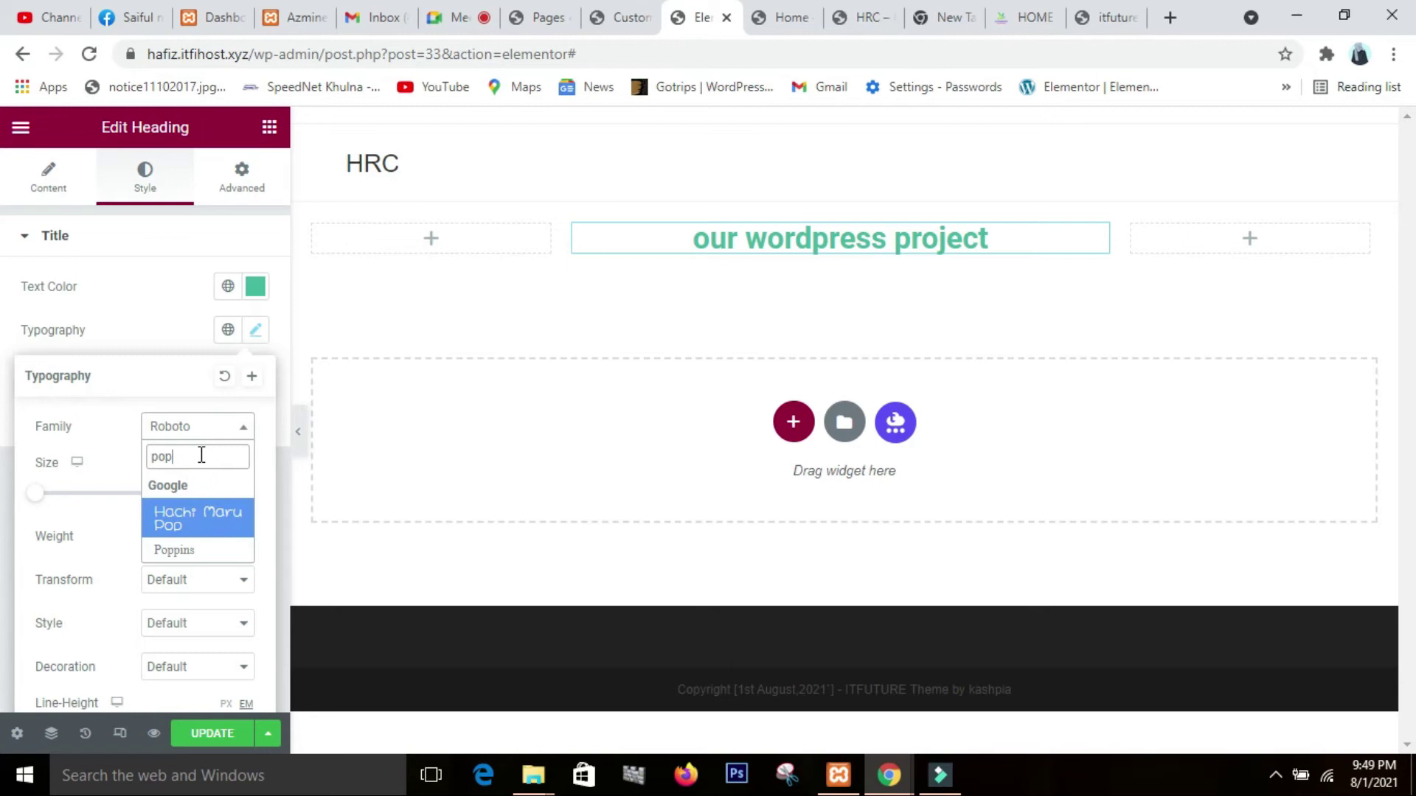
pyautogui.click(168, 552)
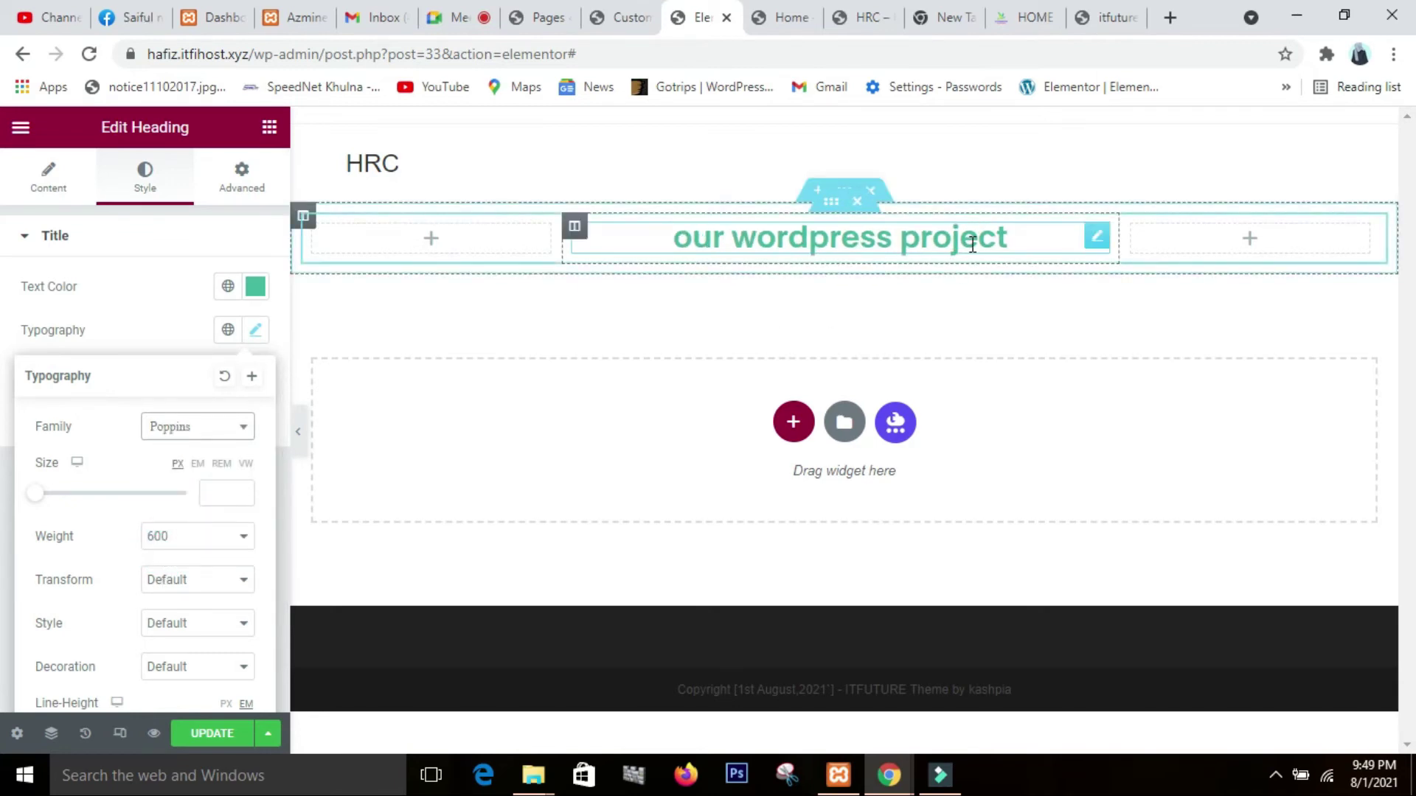
# - Try the Port Lligat Slab, Potta One, Preahvihear and Purple Purse font families on the heading
pyautogui.click(223, 436)
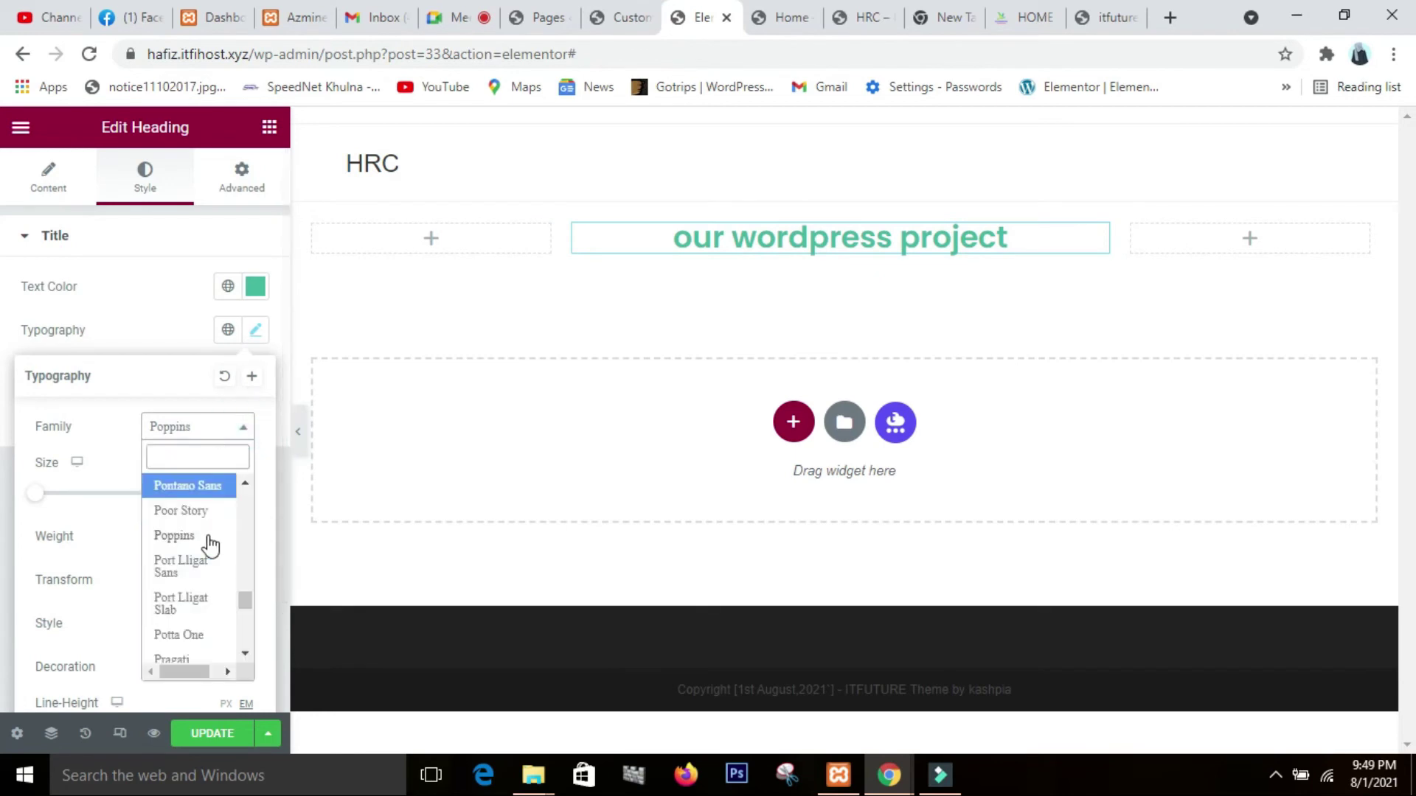
pyautogui.click(177, 605)
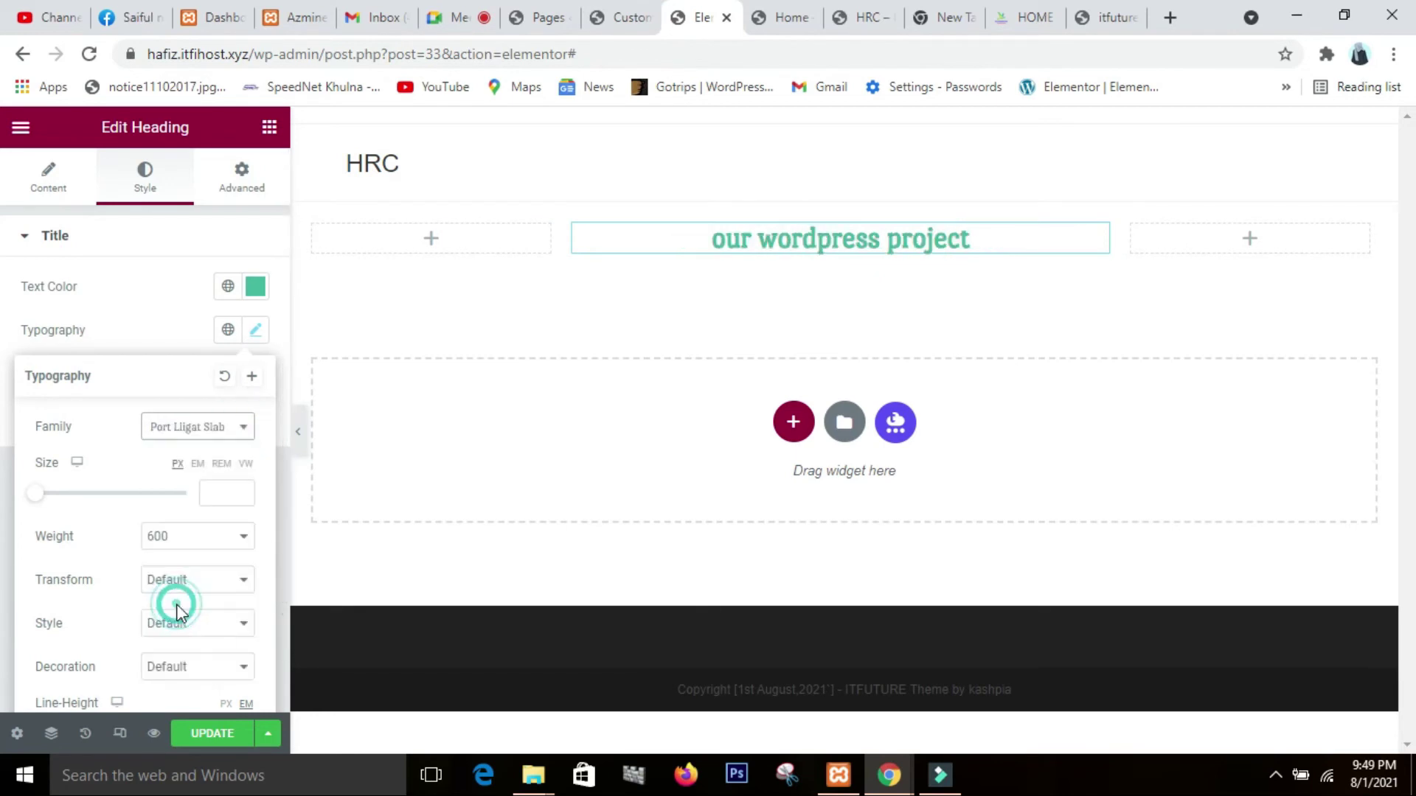
pyautogui.click(237, 425)
pyautogui.click(195, 538)
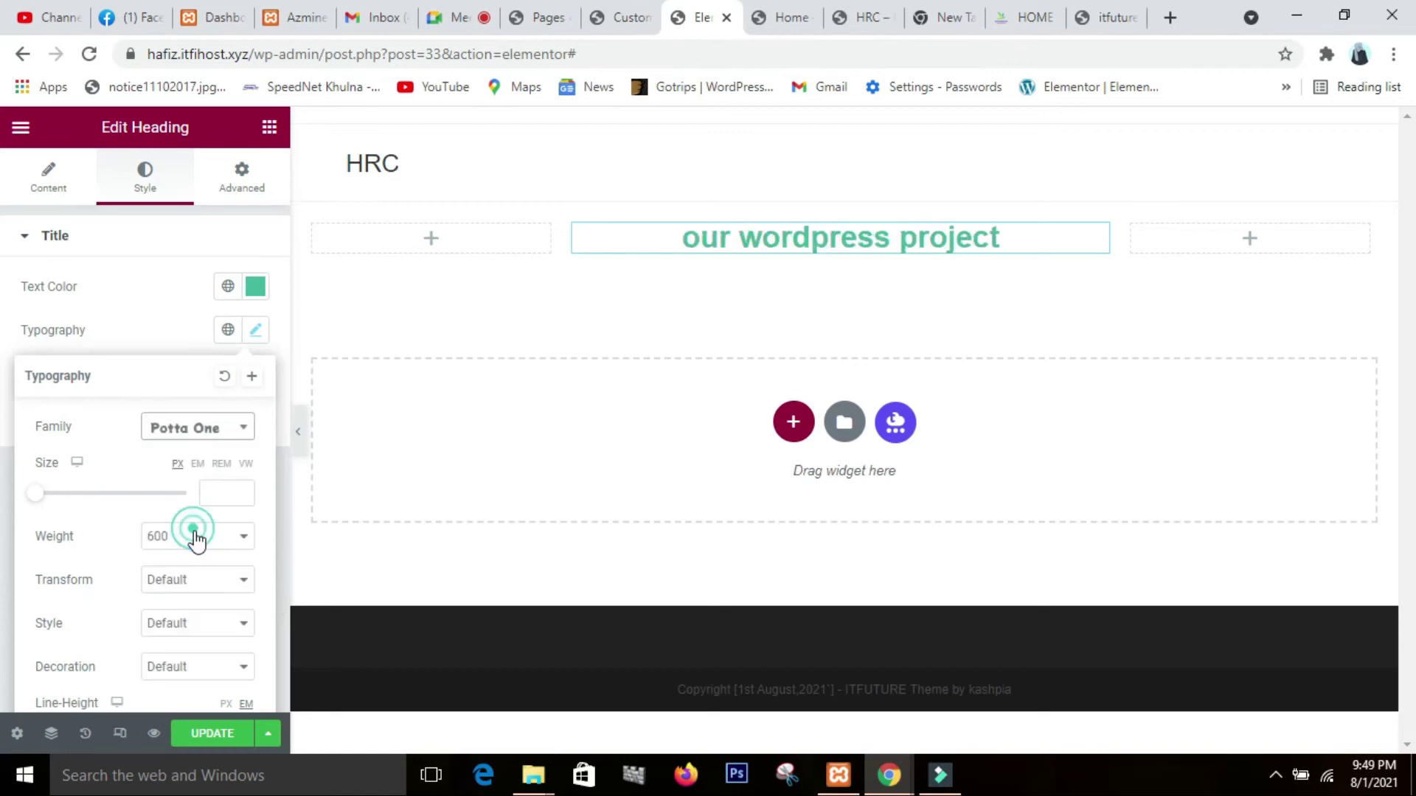
pyautogui.click(247, 429)
pyautogui.click(191, 594)
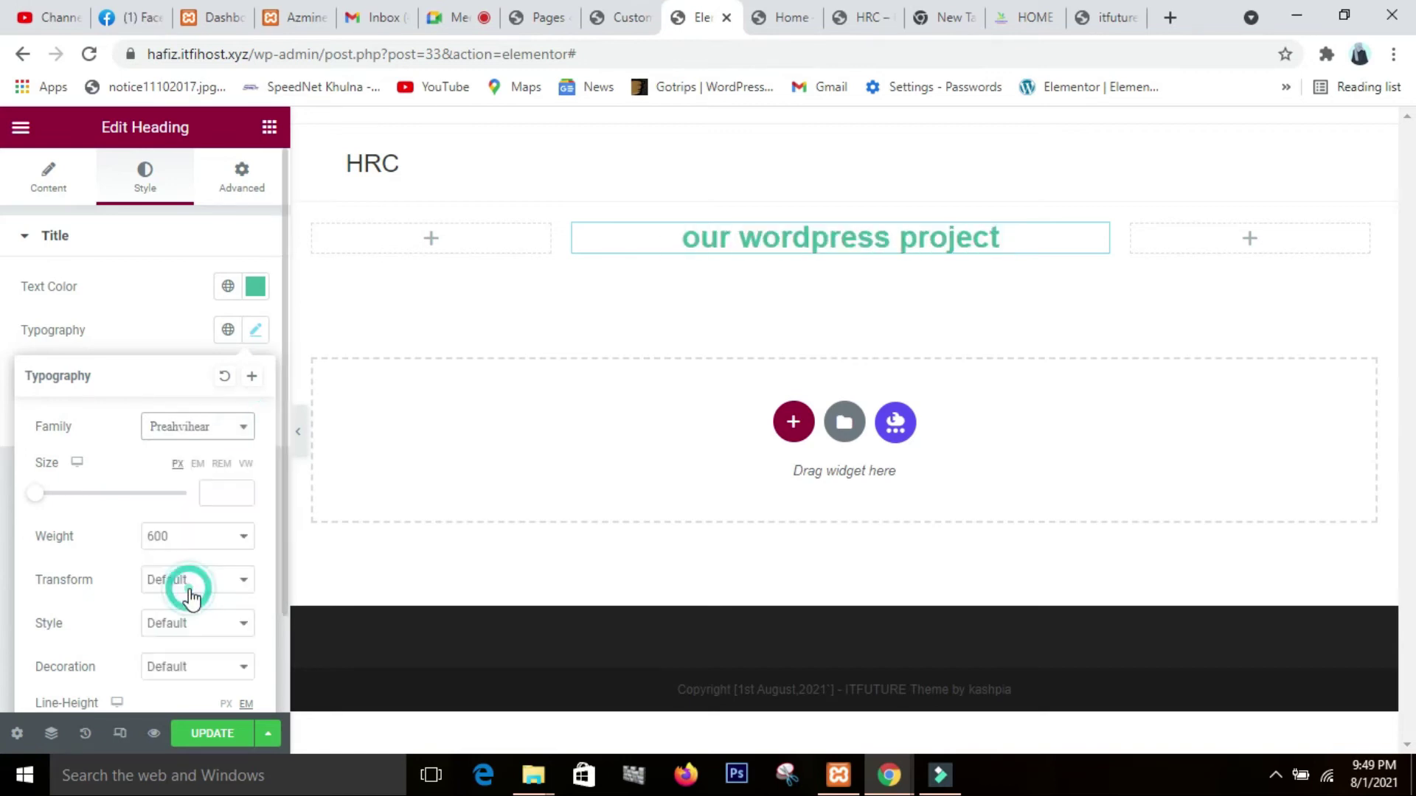
pyautogui.click(228, 427)
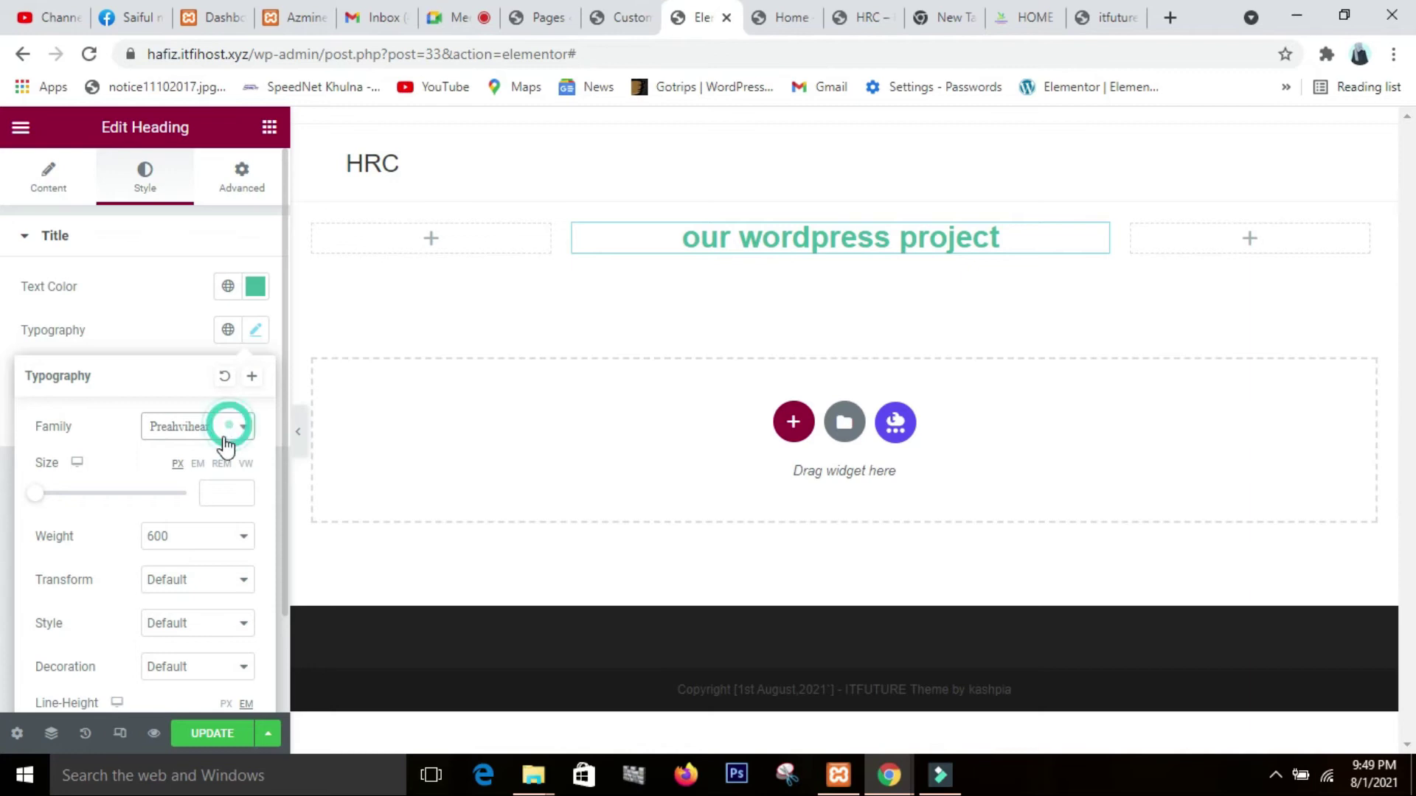
pyautogui.scroll(-3, 199, 577)
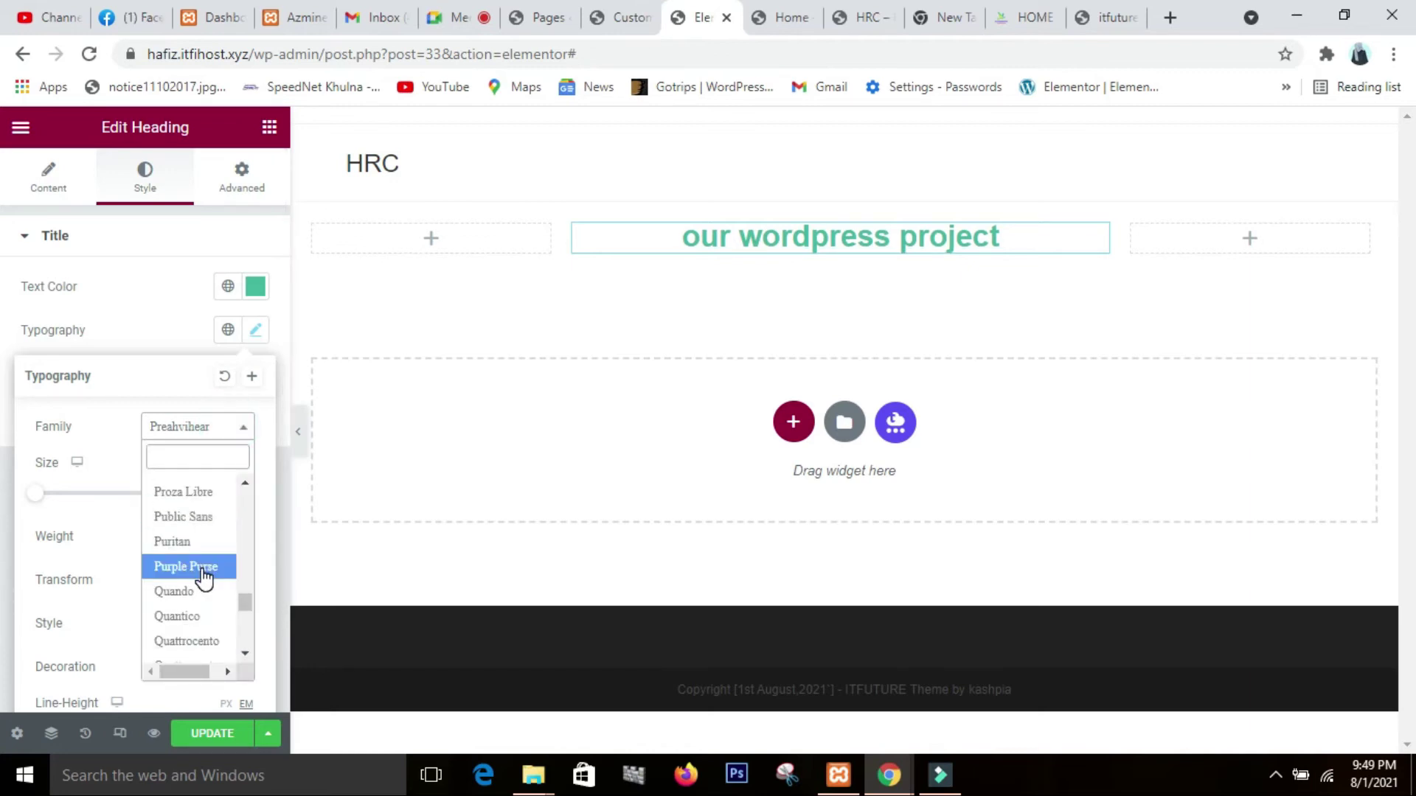
pyautogui.click(205, 579)
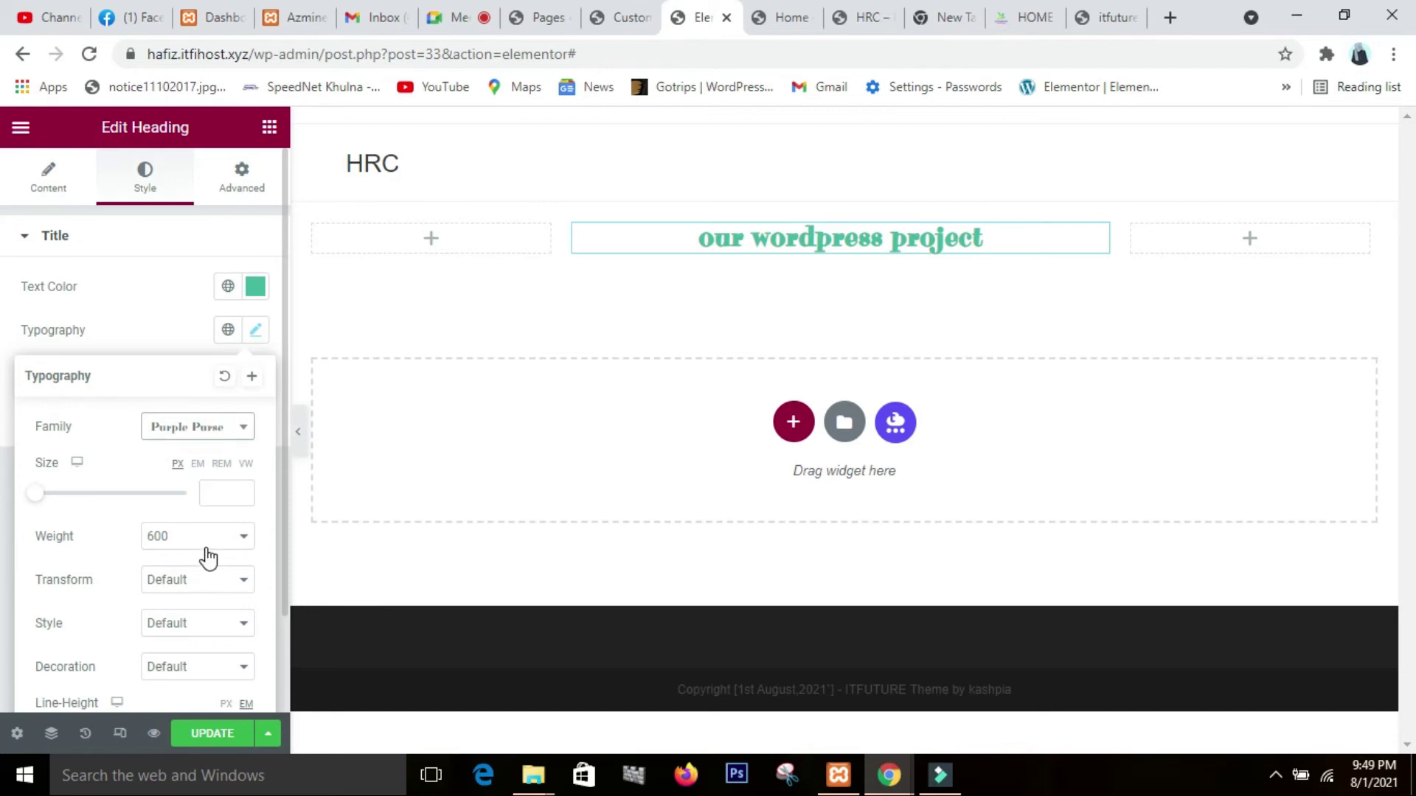
# - Set the heading's font family to Puritan and its size to 50 px
pyautogui.click(247, 429)
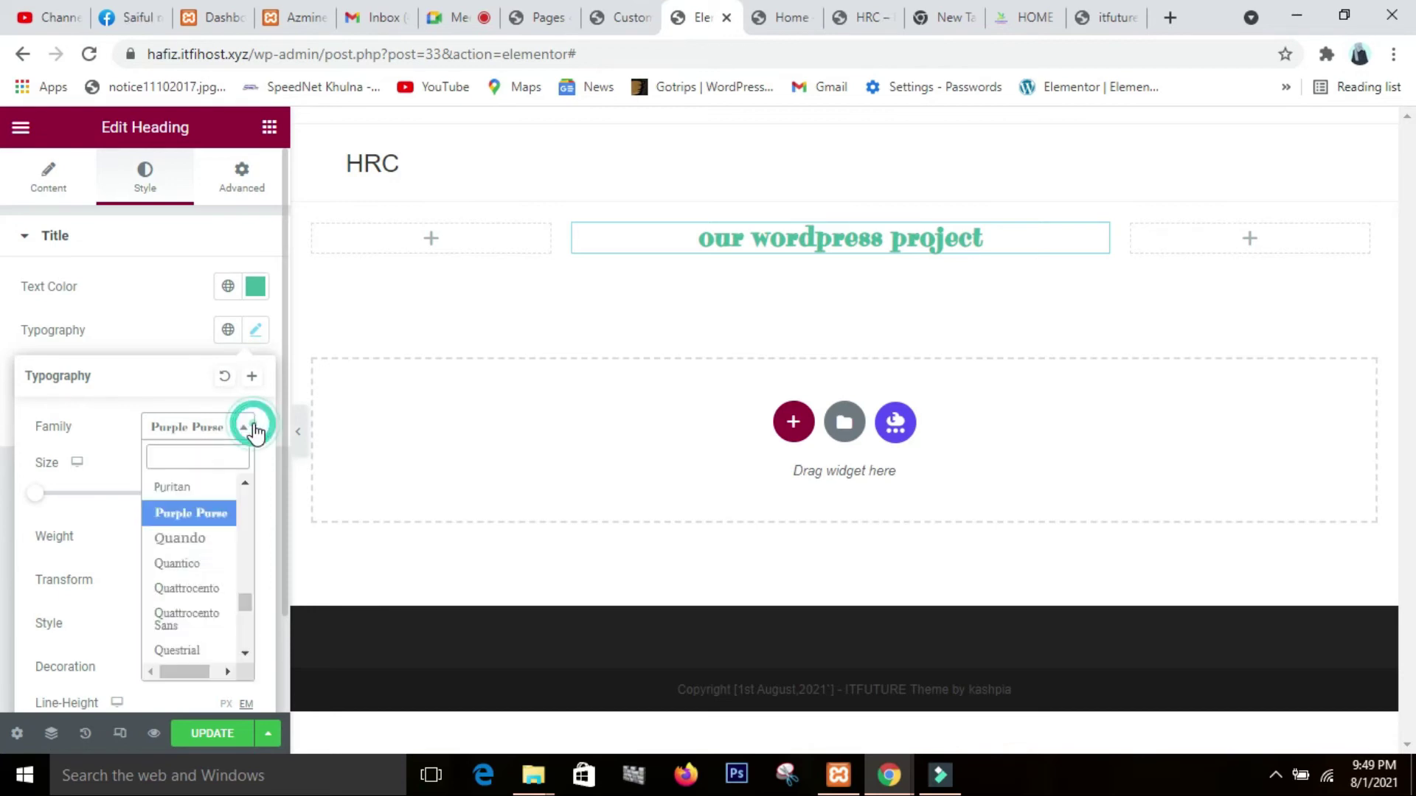
pyautogui.click(189, 494)
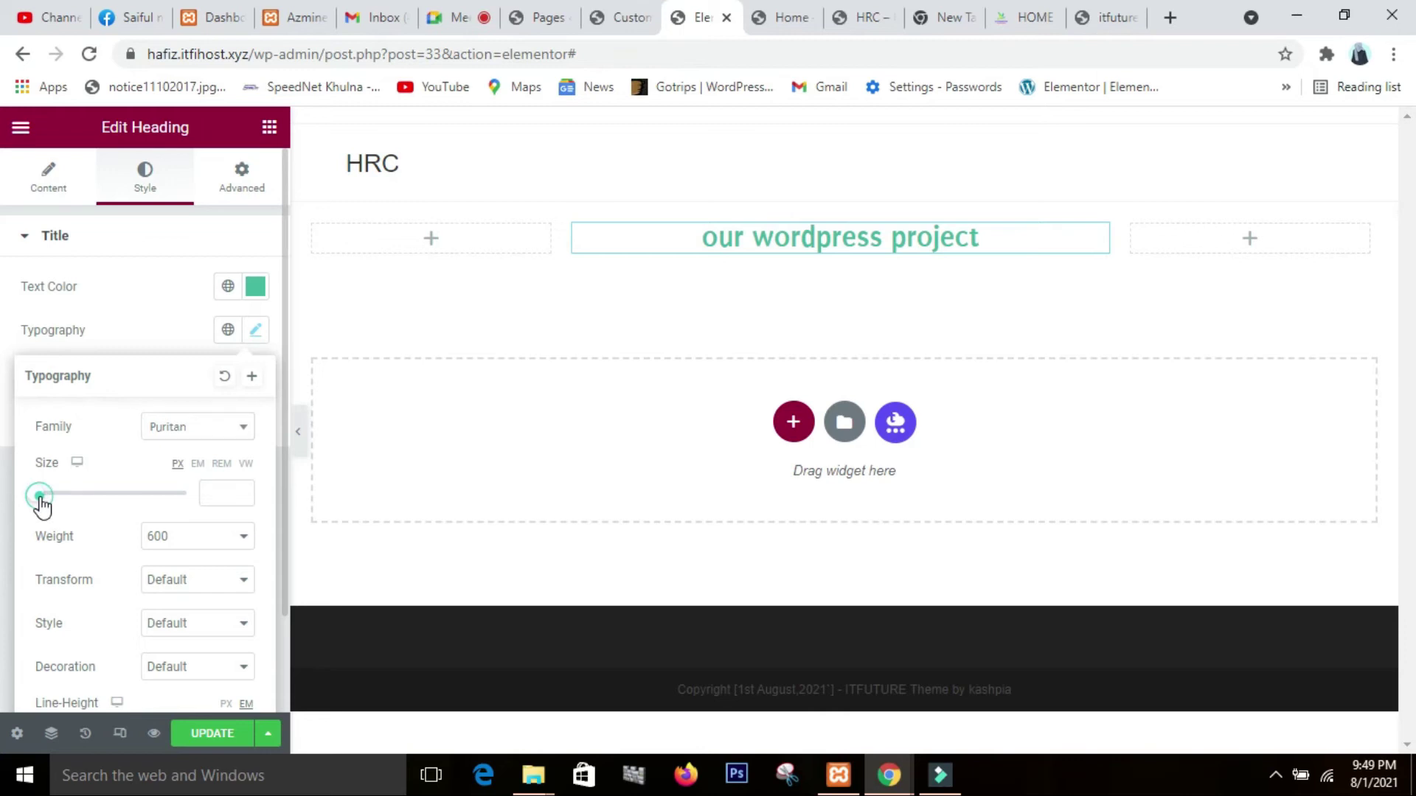
pyautogui.moveTo(42, 508); pyautogui.dragTo(80, 500)
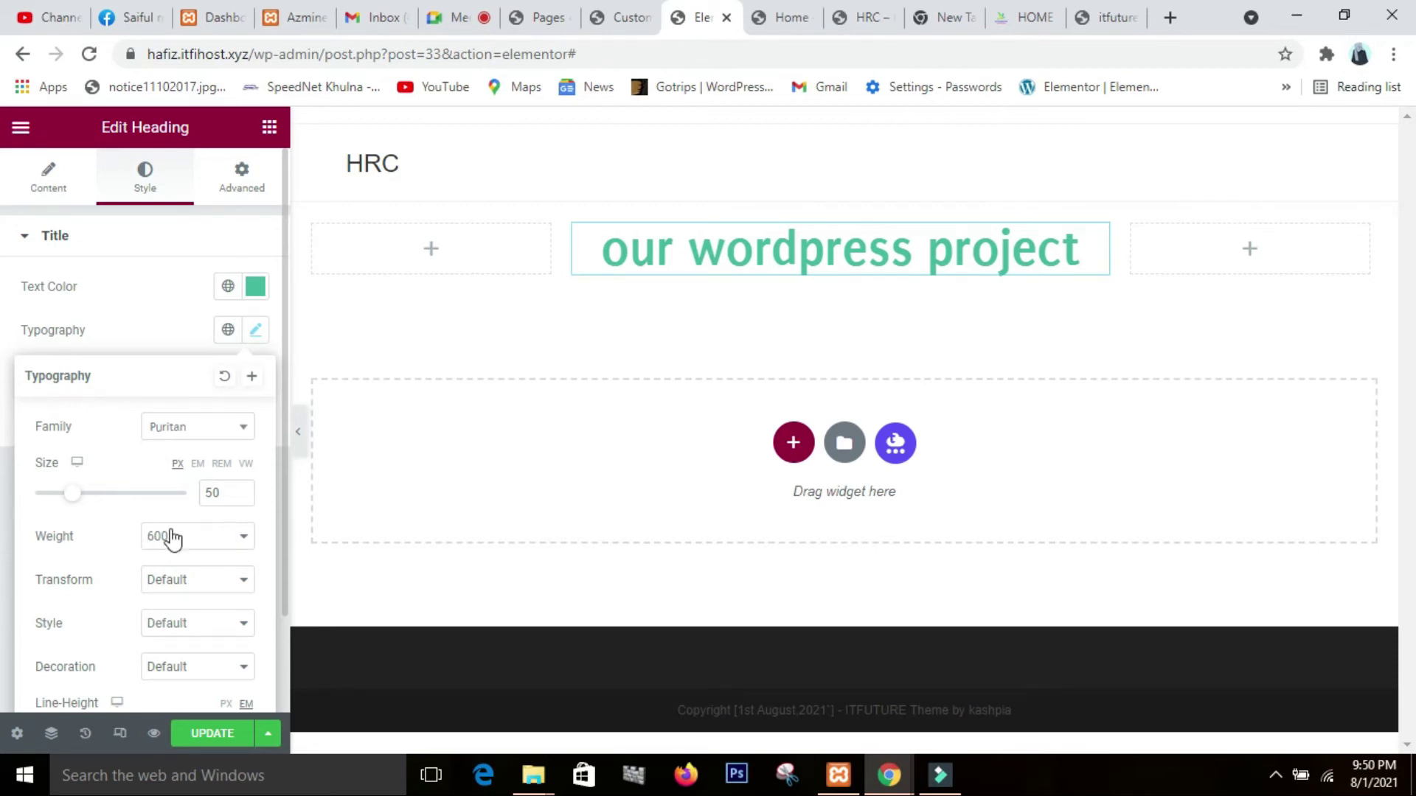
# - Try the font weights 300, 200 and 100 on the heading, and set the weight back to 600
pyautogui.click(225, 547)
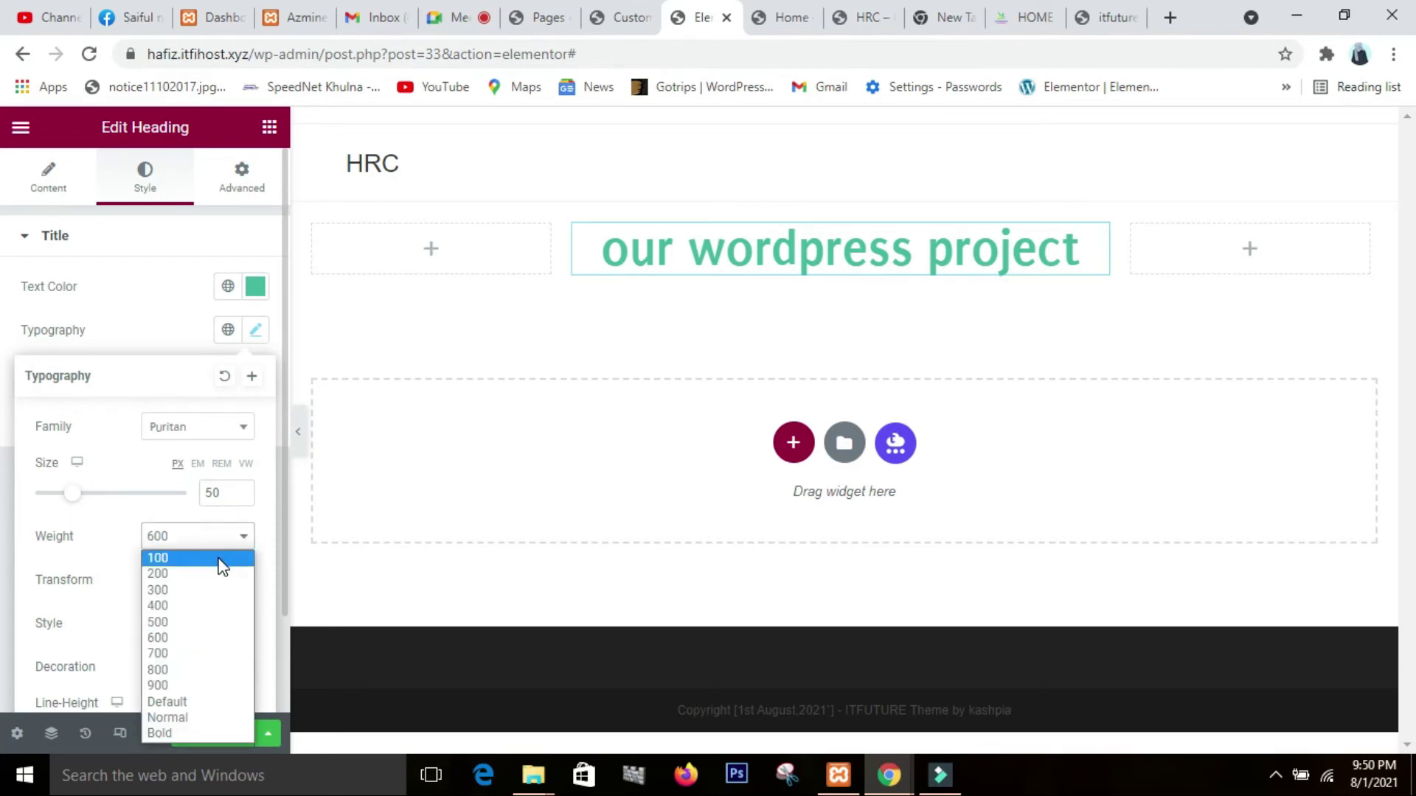
pyautogui.click(201, 596)
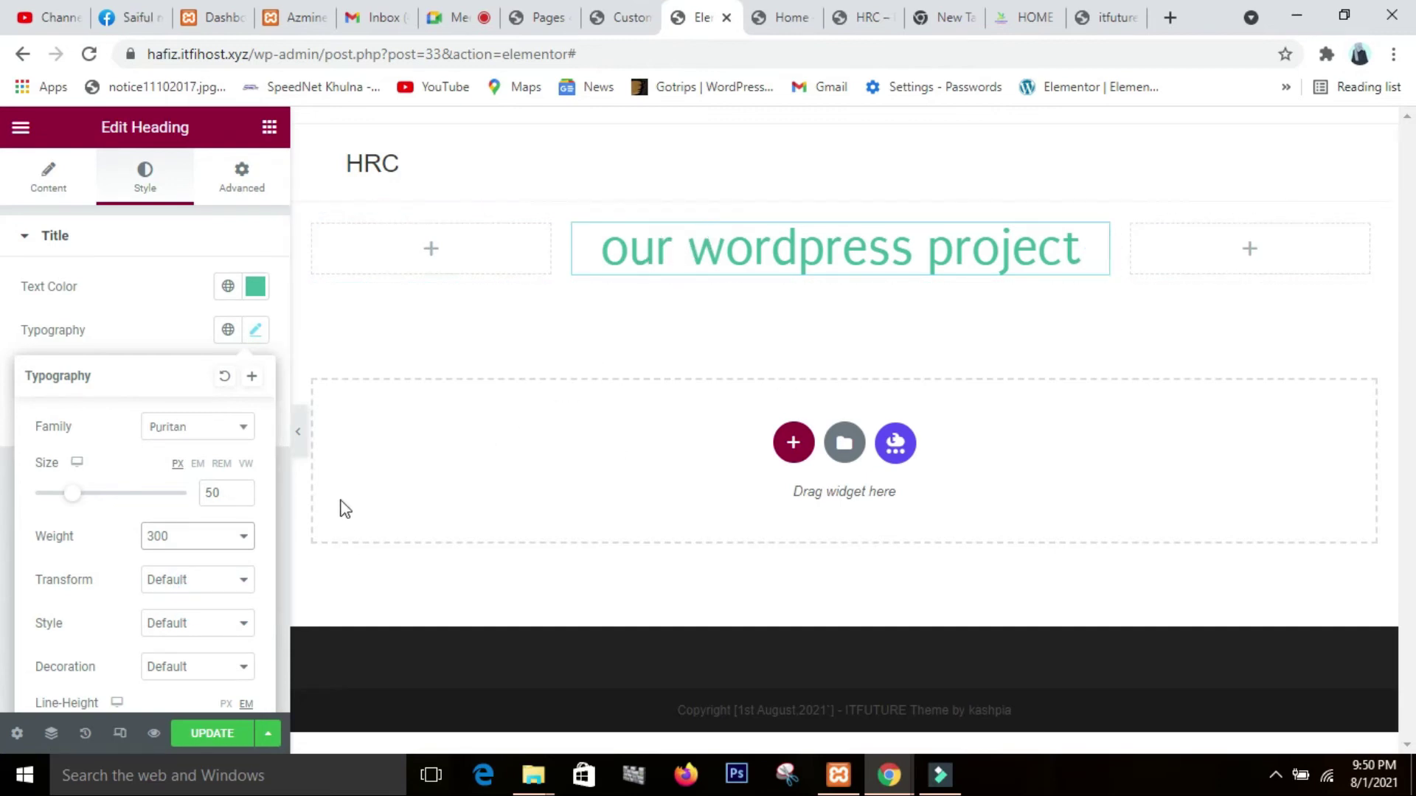
pyautogui.click(244, 536)
pyautogui.click(204, 574)
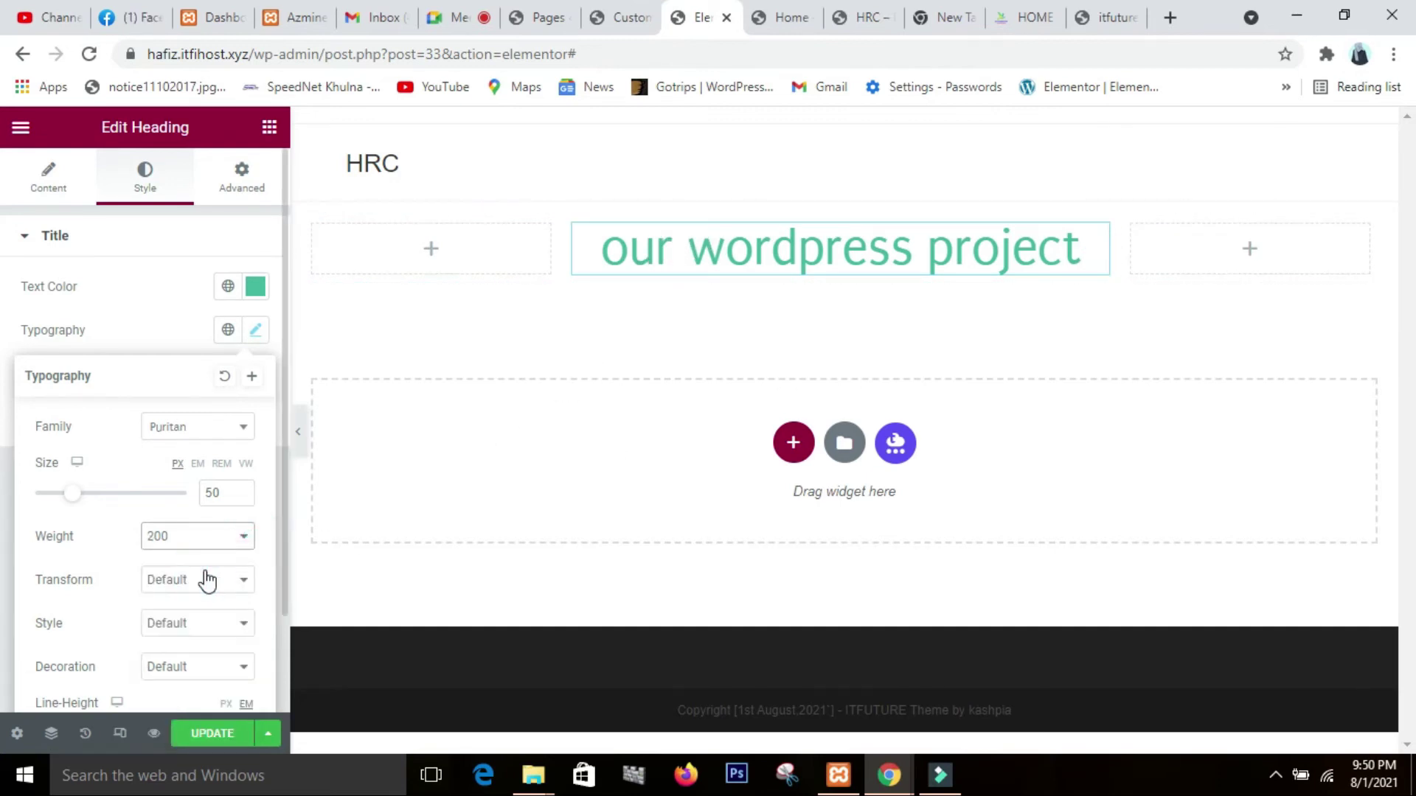
pyautogui.click(244, 538)
pyautogui.click(211, 558)
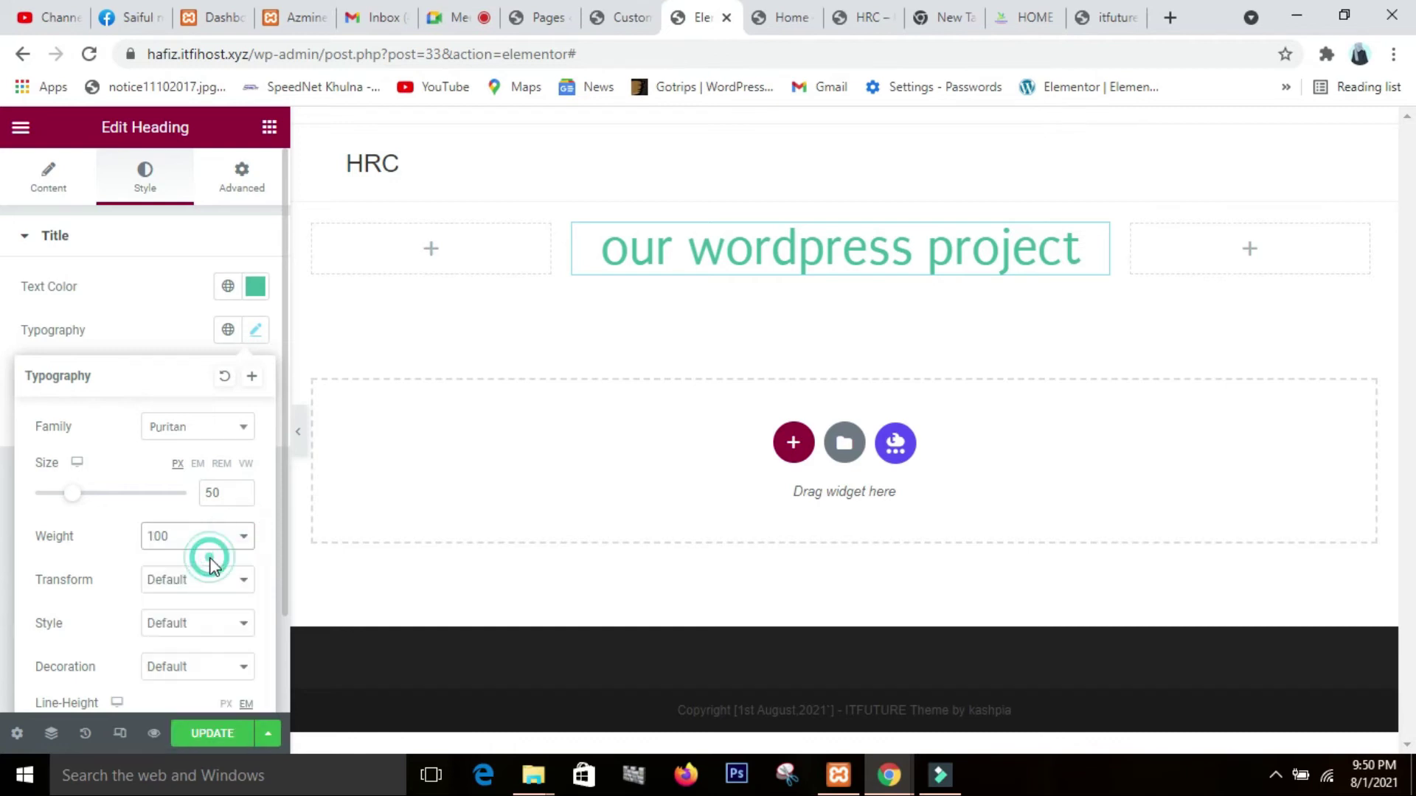
pyautogui.click(243, 538)
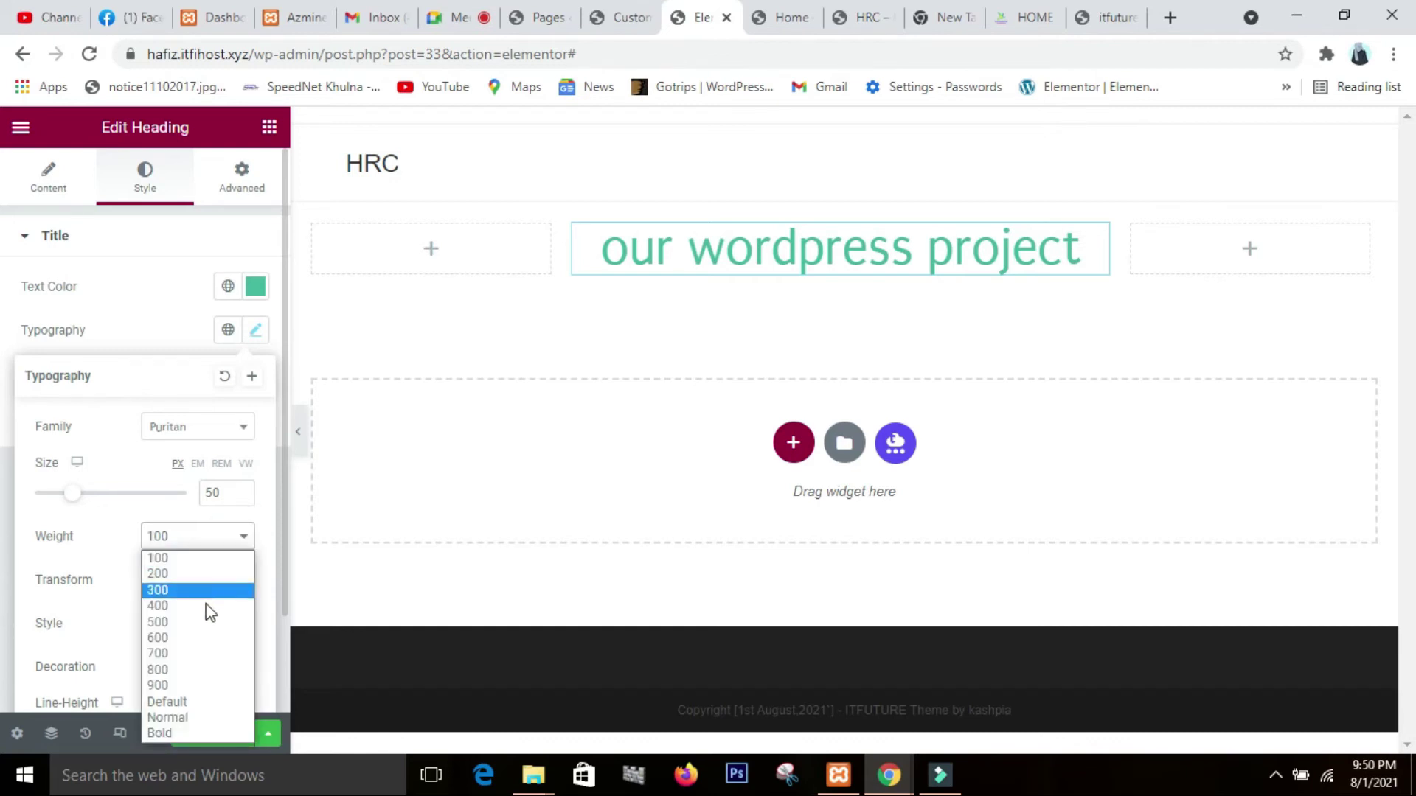
pyautogui.click(189, 640)
pyautogui.click(242, 544)
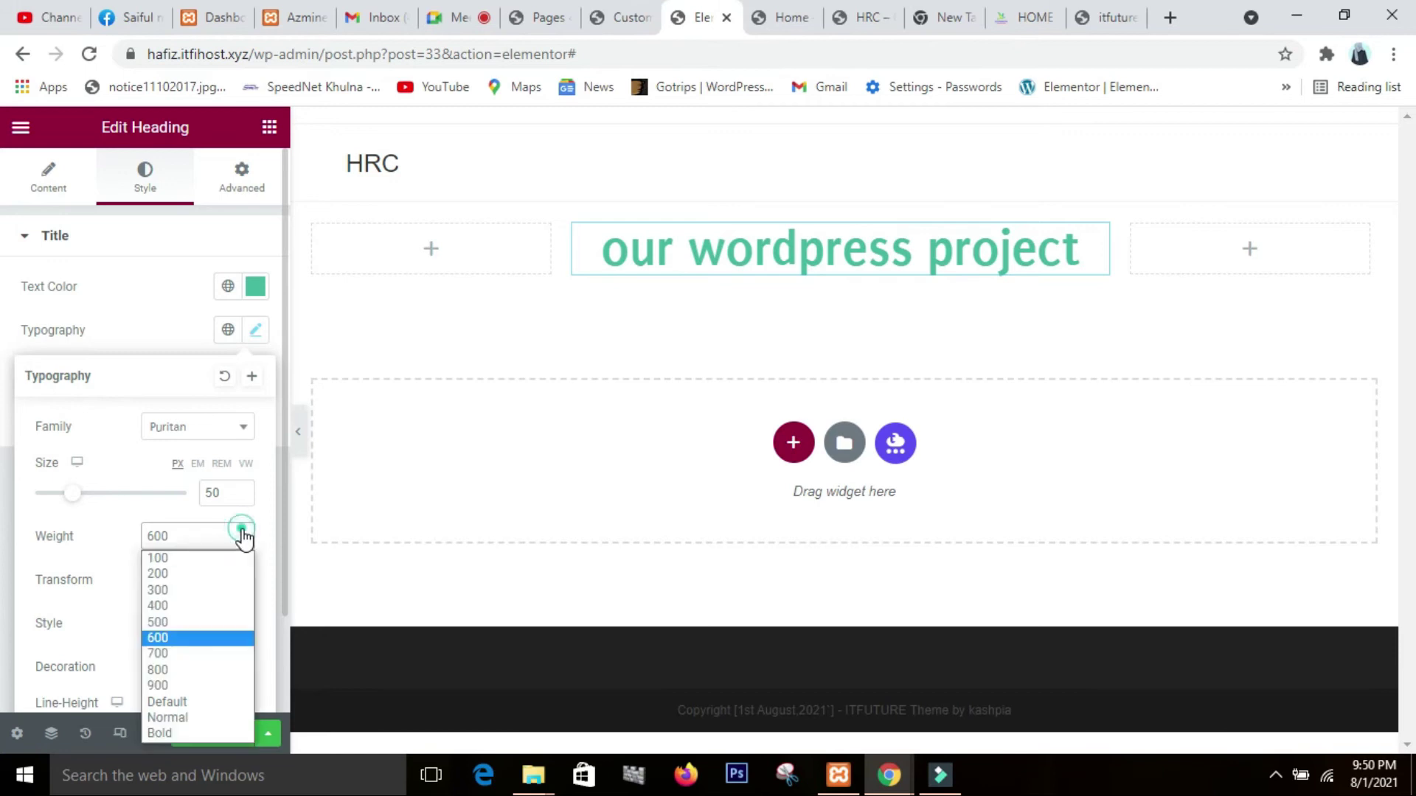
pyautogui.click(178, 640)
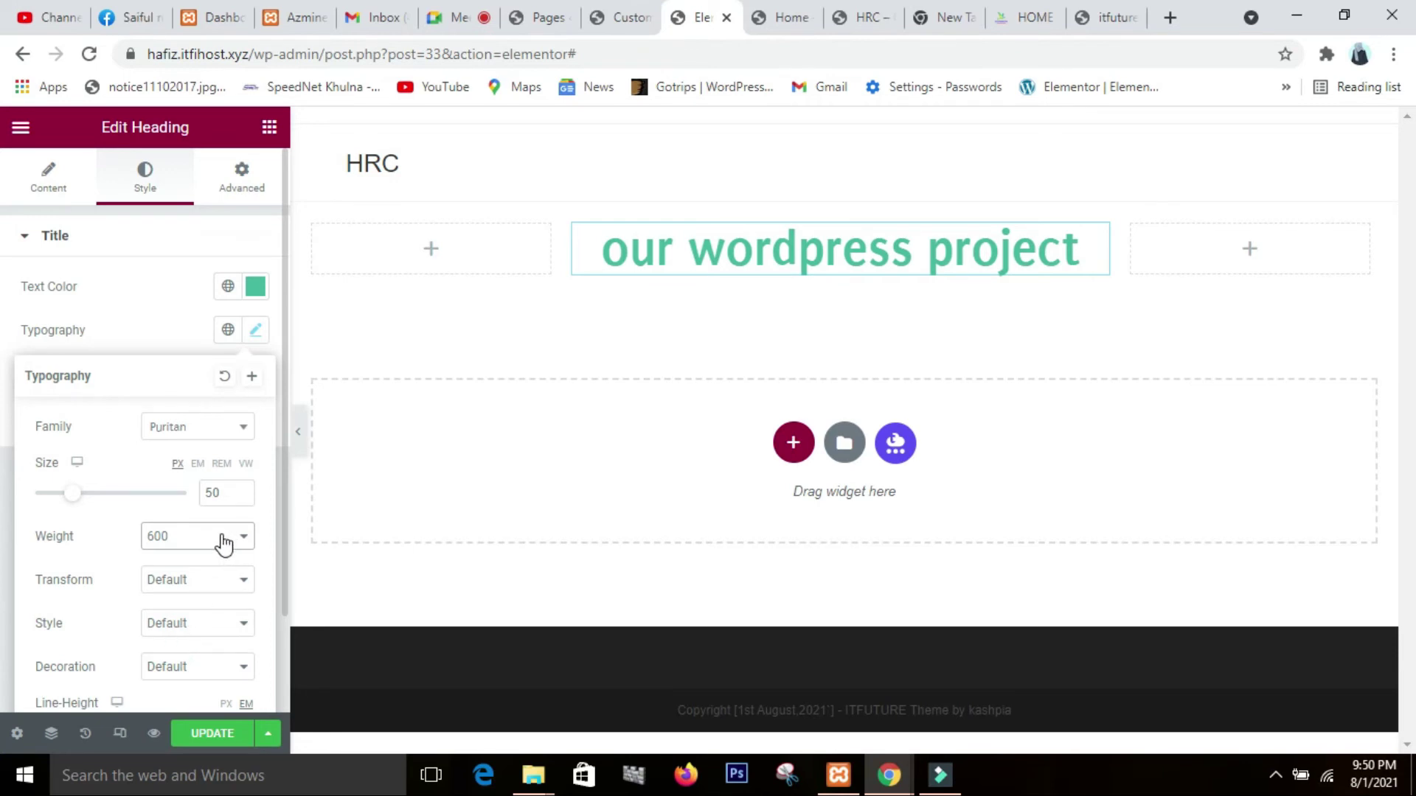
# - Preview the Uppercase, Lowercase, Capitalize and Normal text transforms on the heading, and settle on Capitalize
pyautogui.scroll(-1, 227, 540)
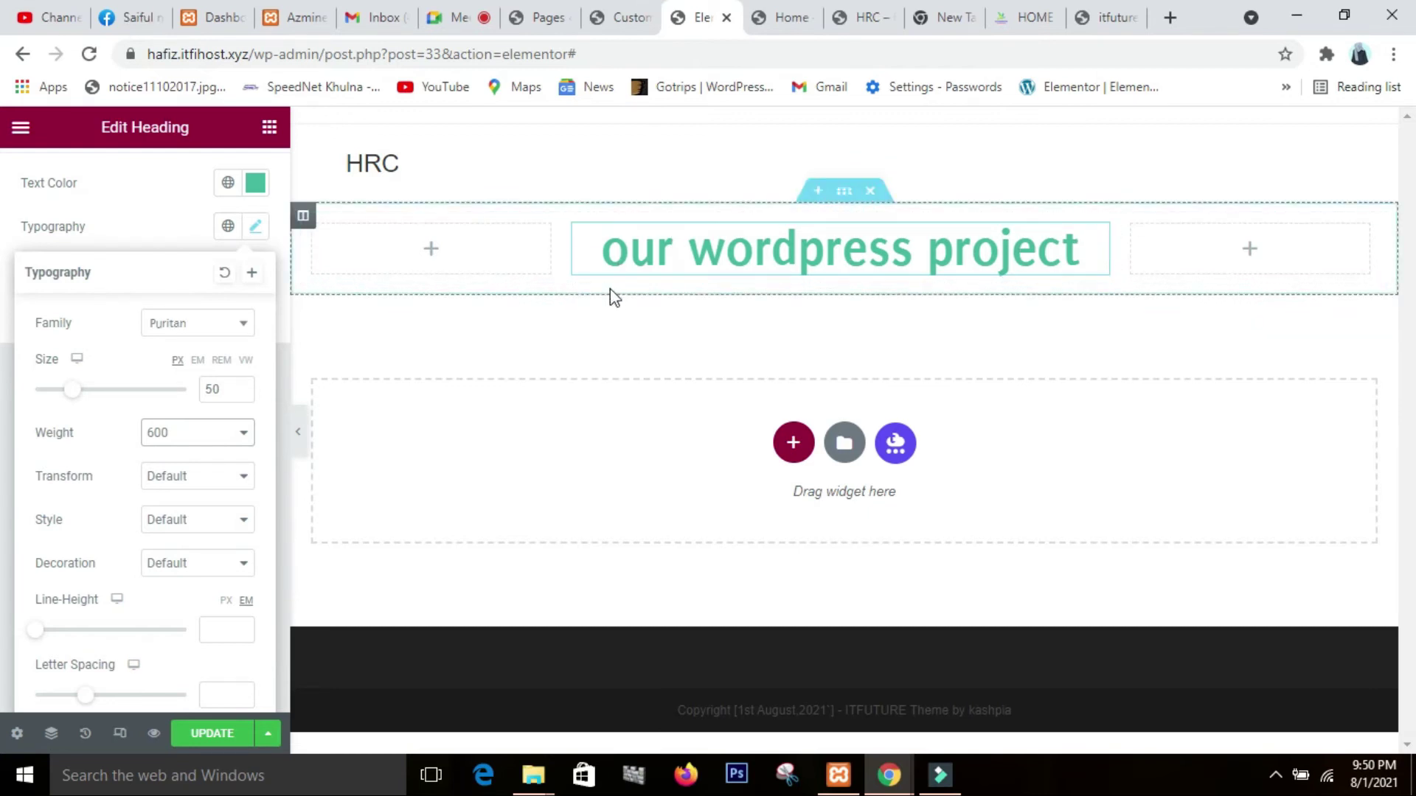
pyautogui.click(235, 490)
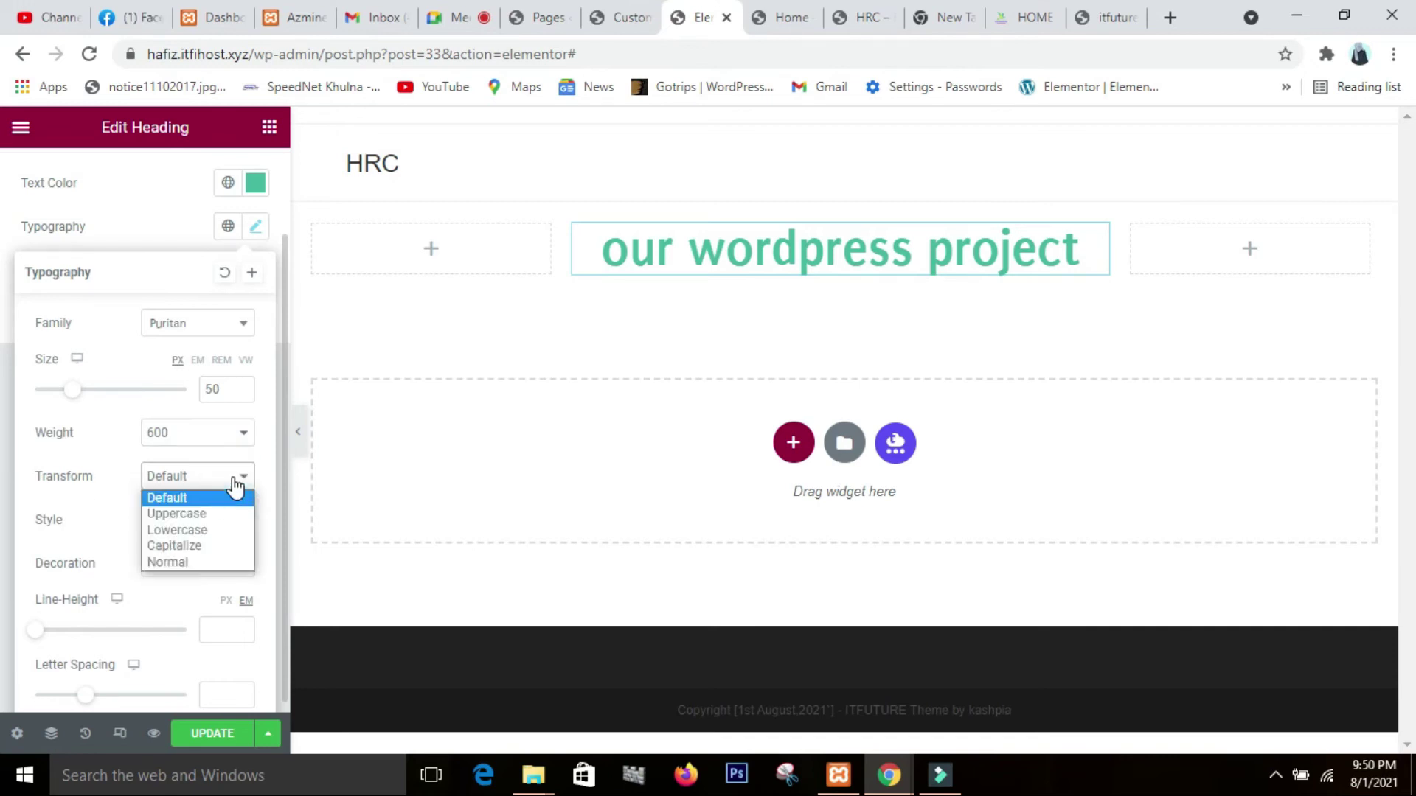
pyautogui.click(231, 514)
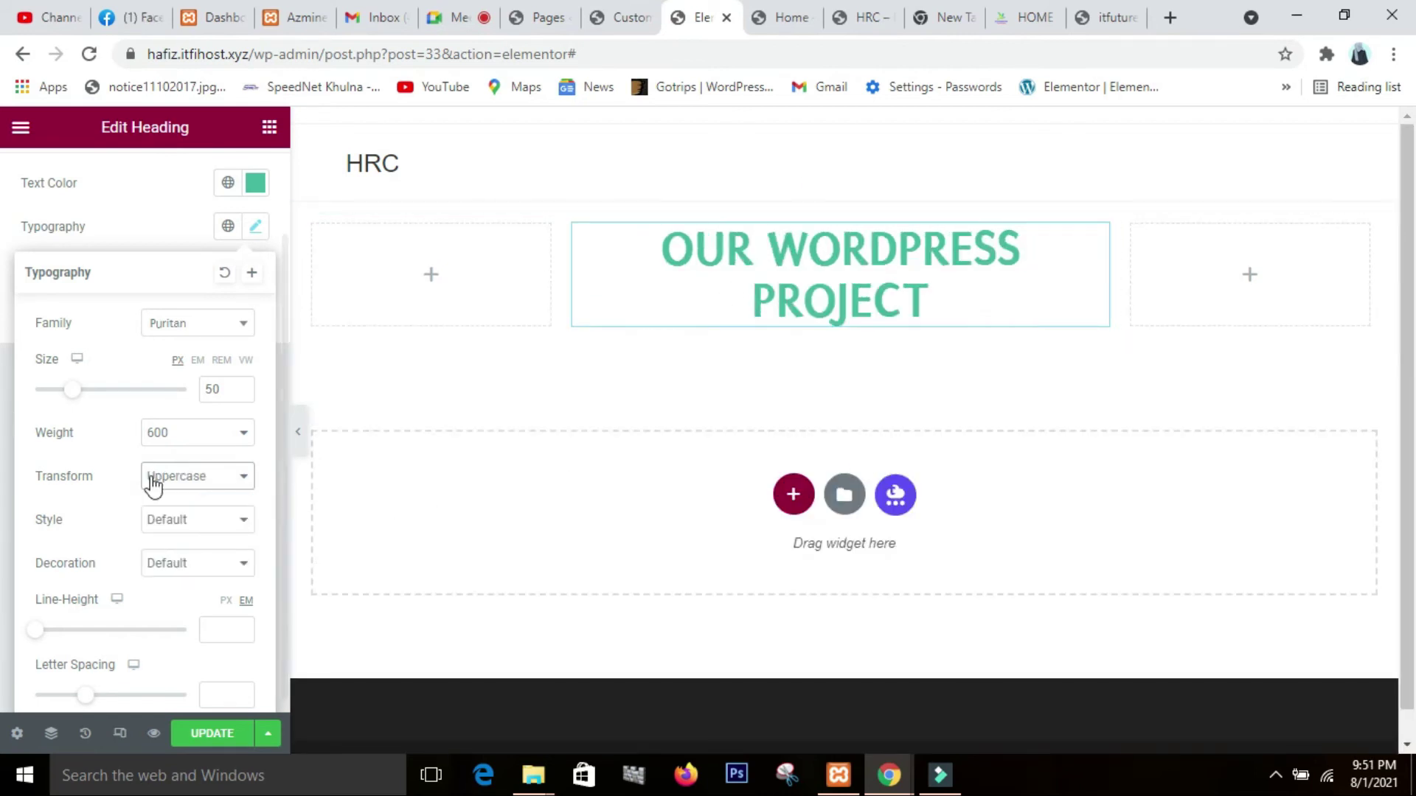
pyautogui.click(242, 476)
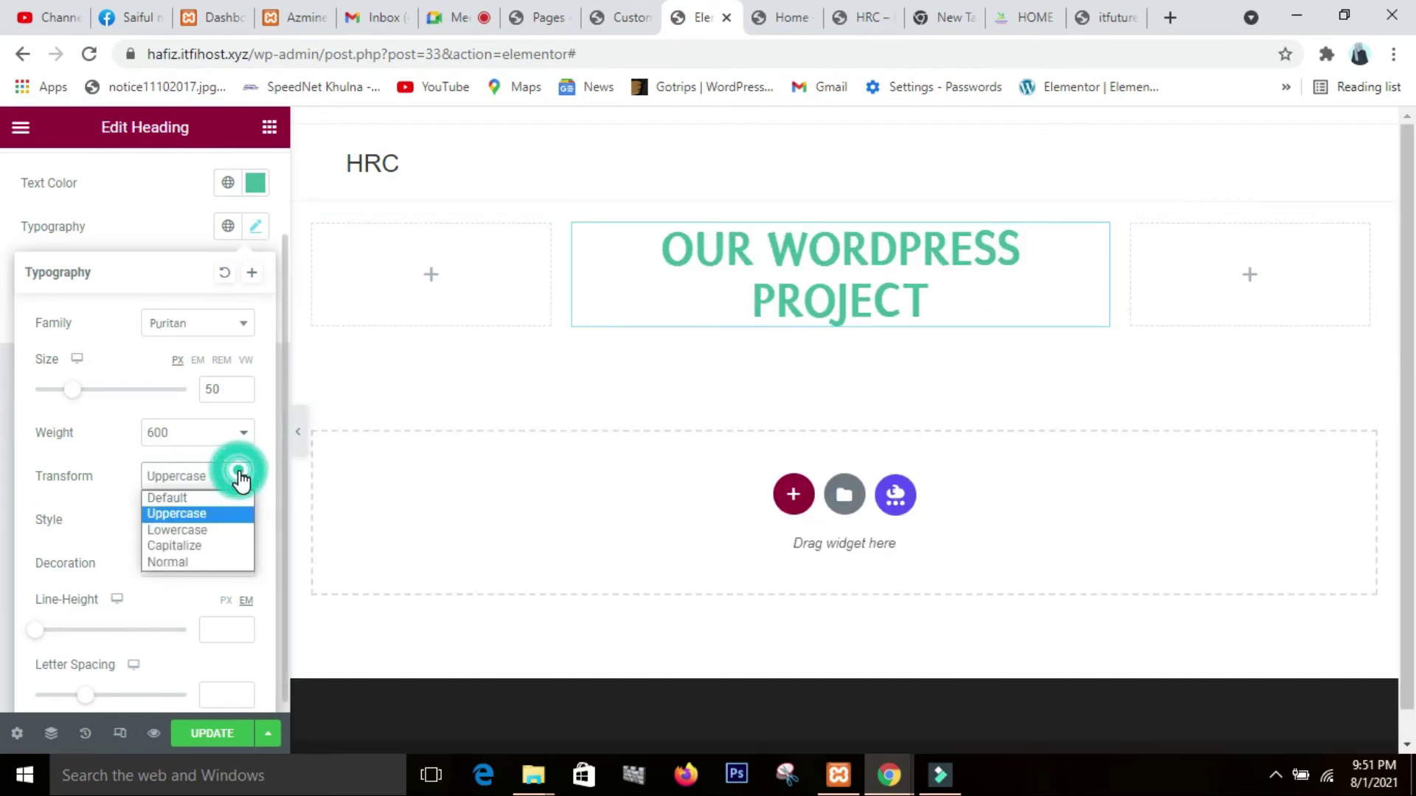
pyautogui.click(198, 530)
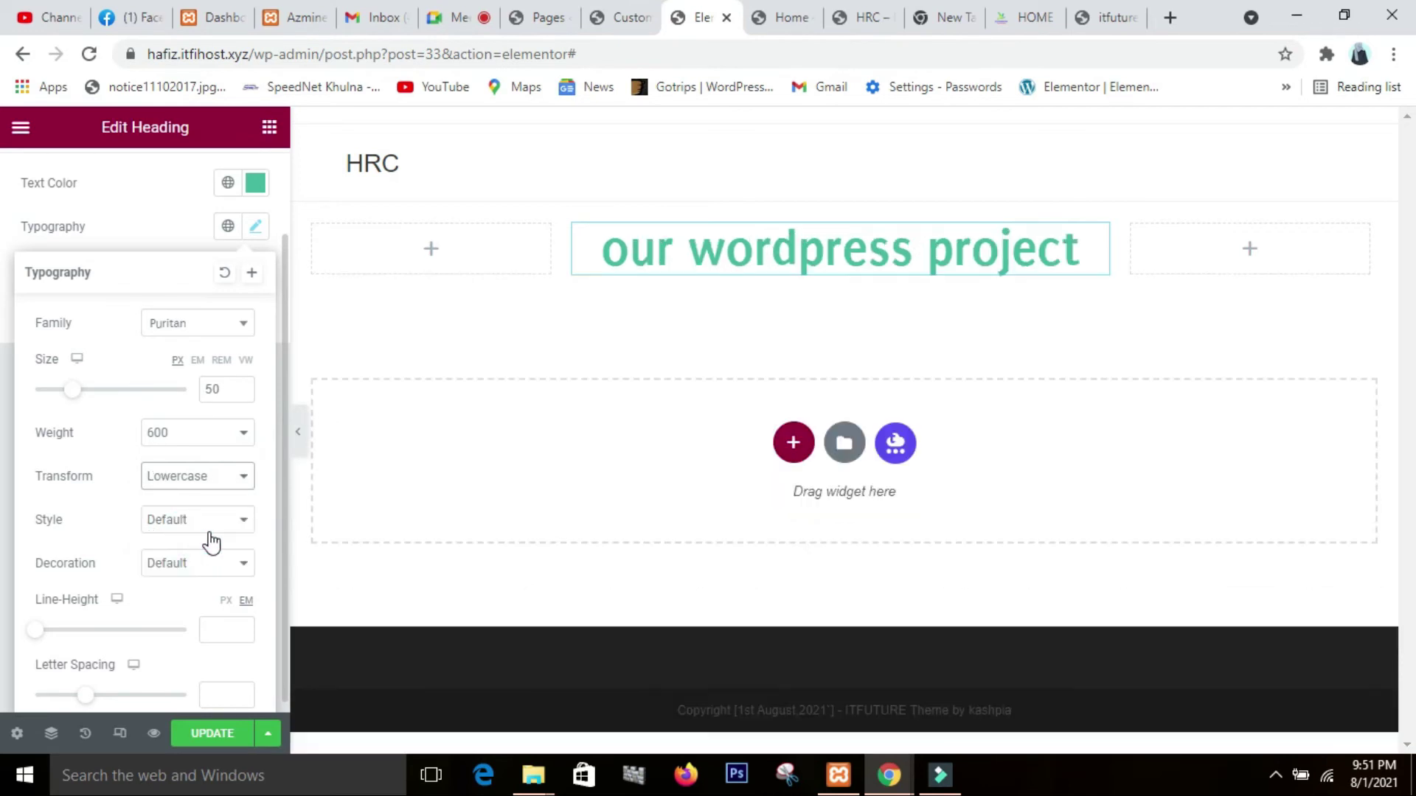
pyautogui.click(219, 481)
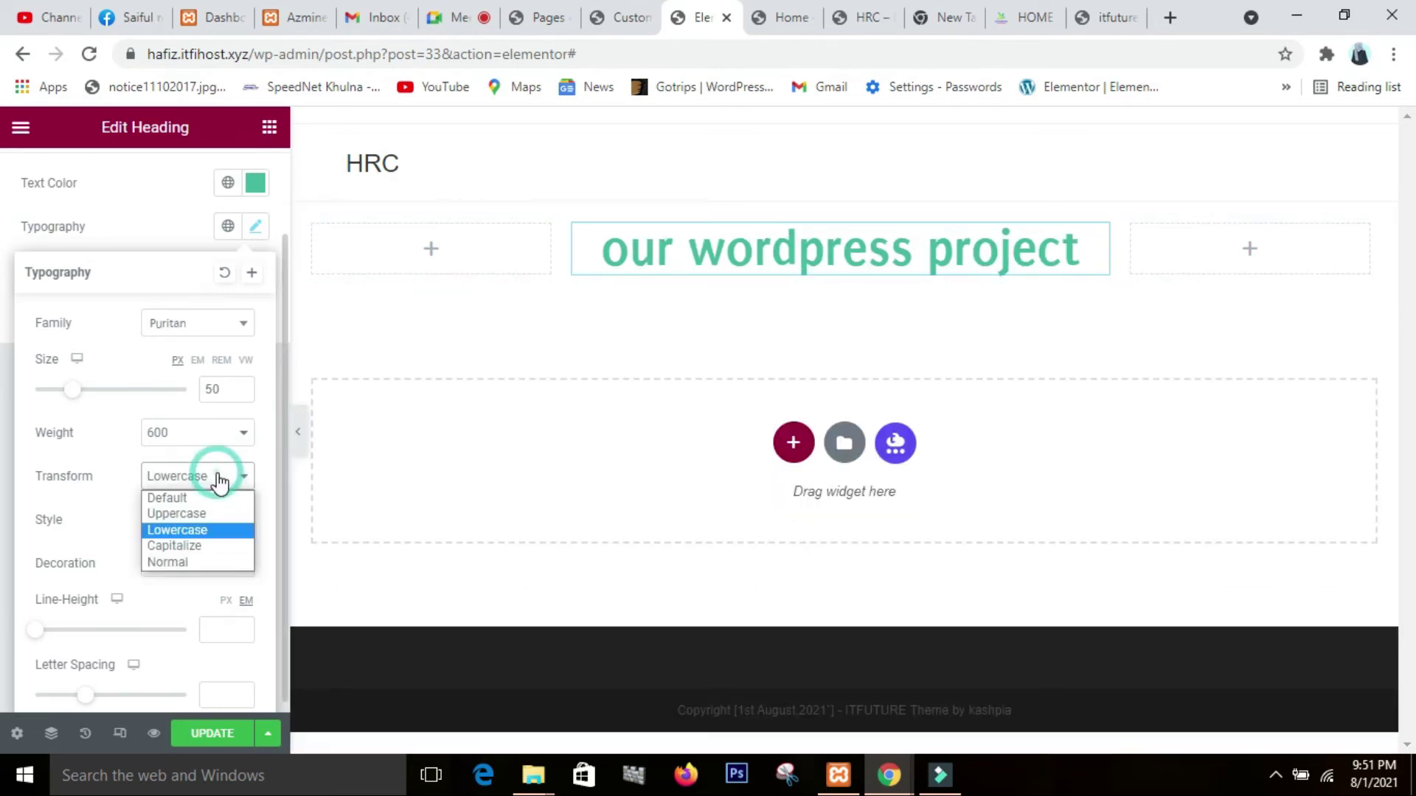
pyautogui.click(217, 547)
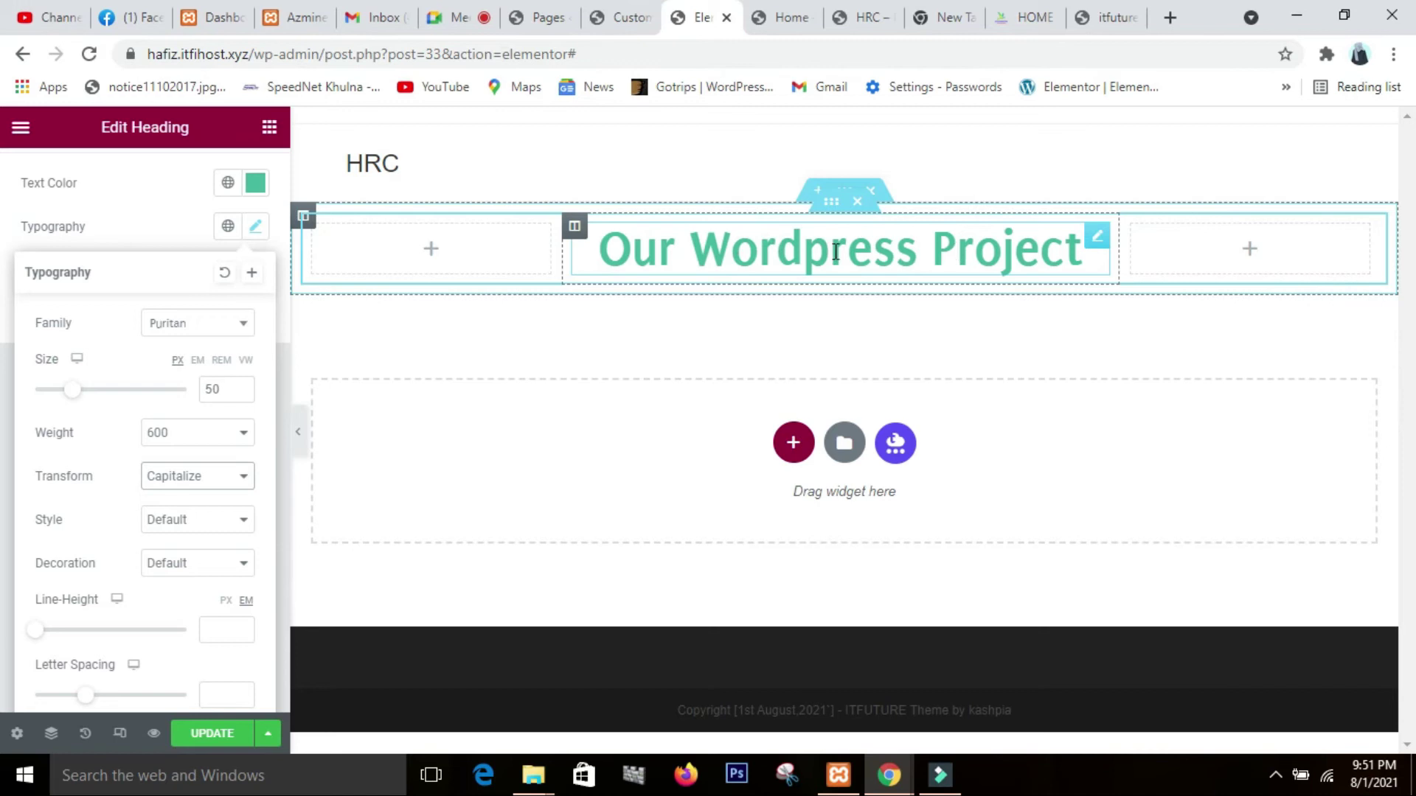
pyautogui.click(213, 480)
pyautogui.click(190, 564)
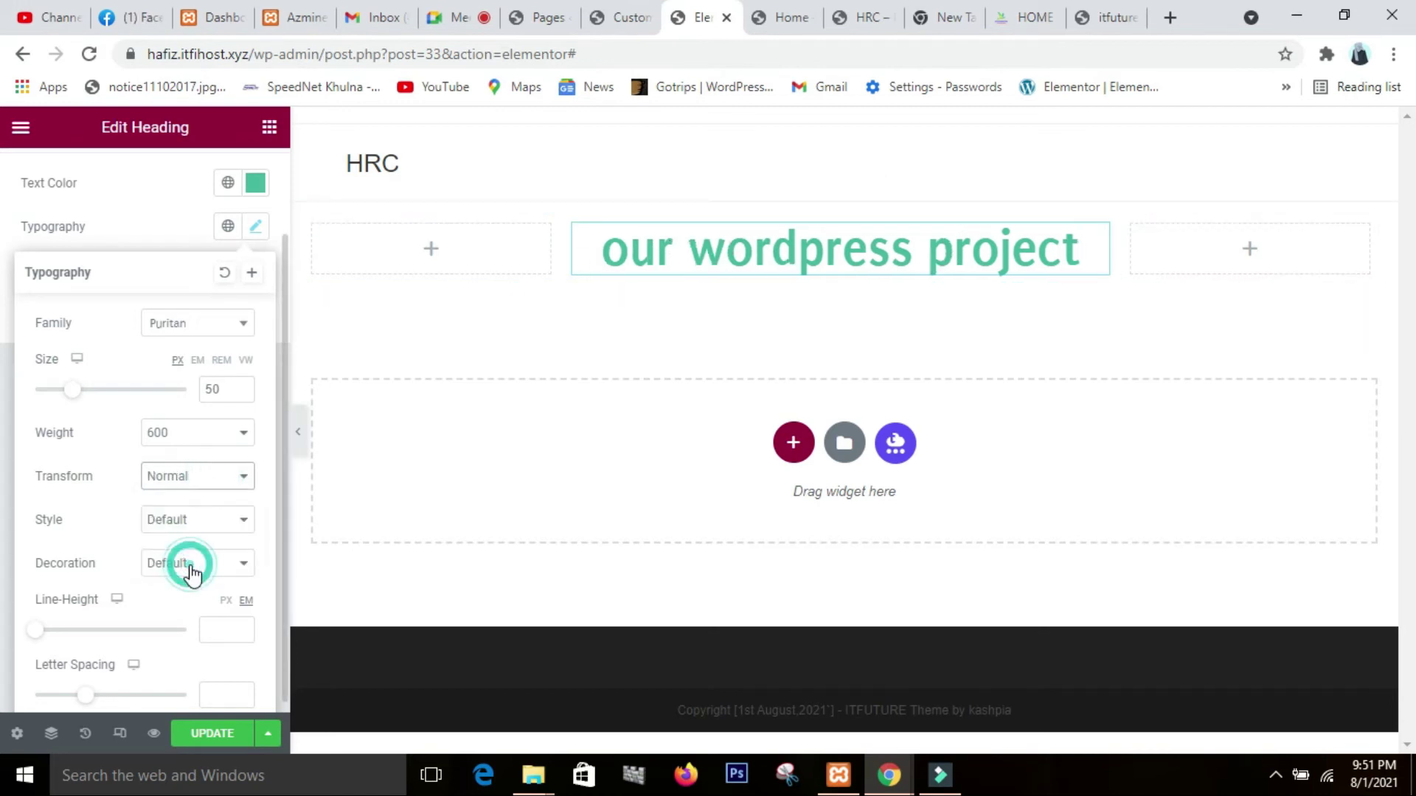
pyautogui.click(223, 473)
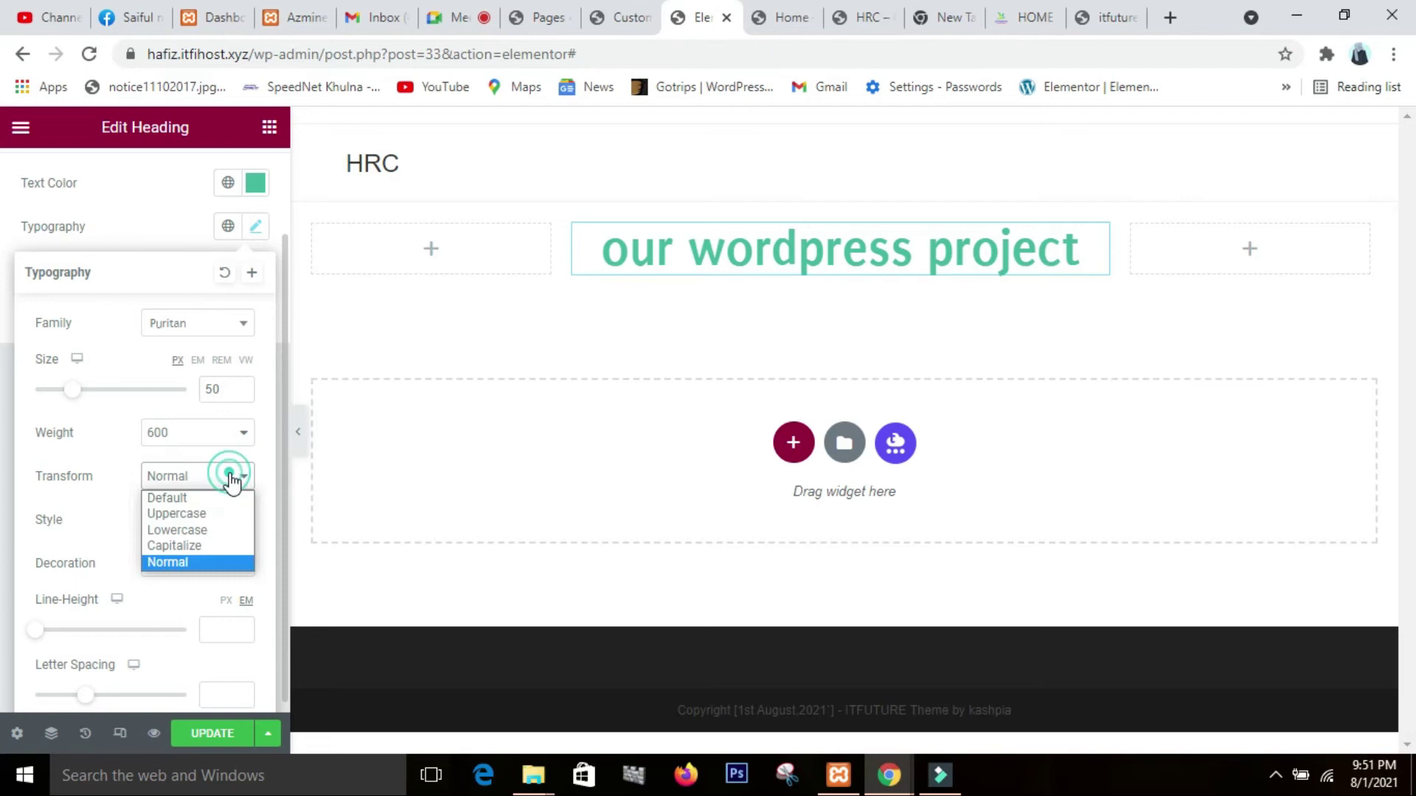
pyautogui.click(210, 545)
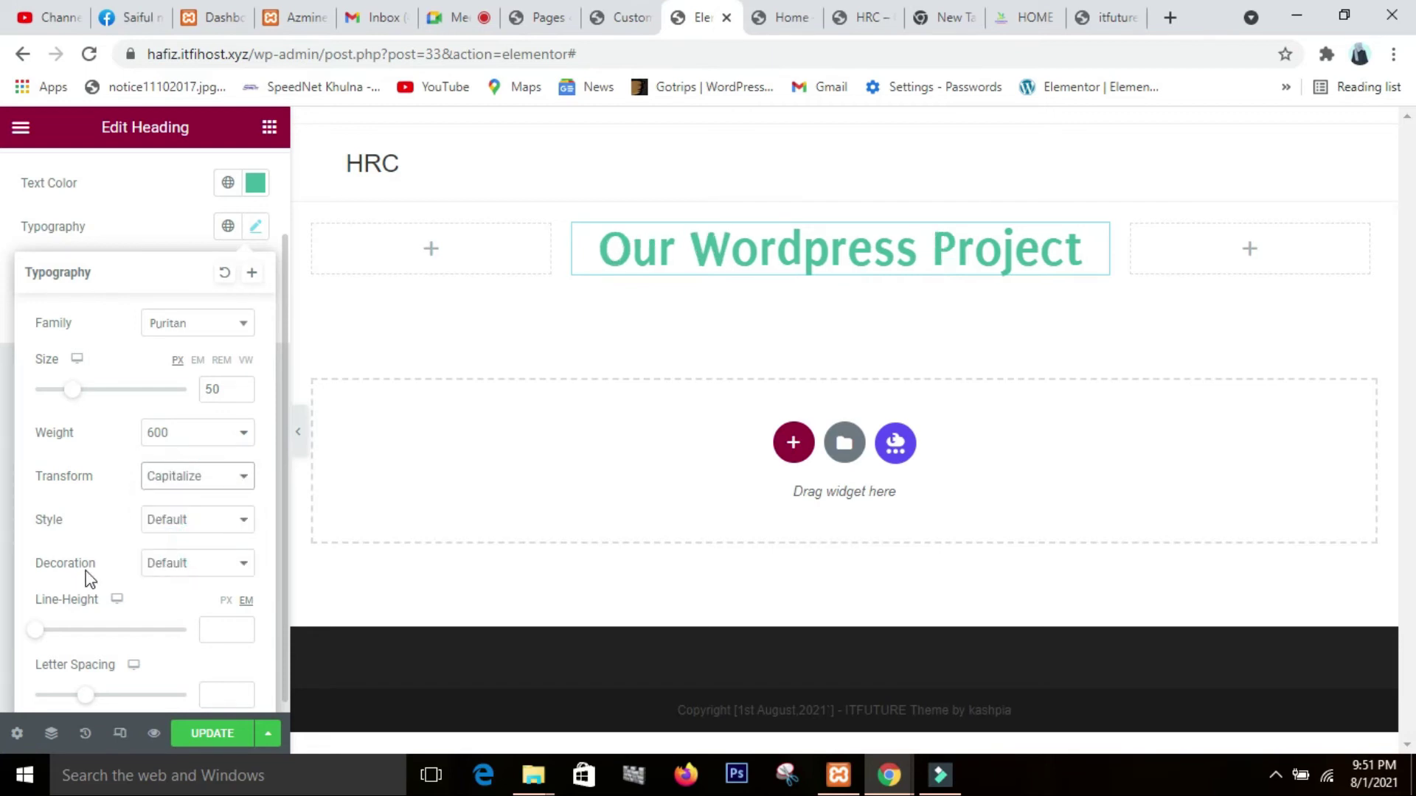
# - Try the Italic font style on the heading, and set its style to Normal
pyautogui.click(233, 528)
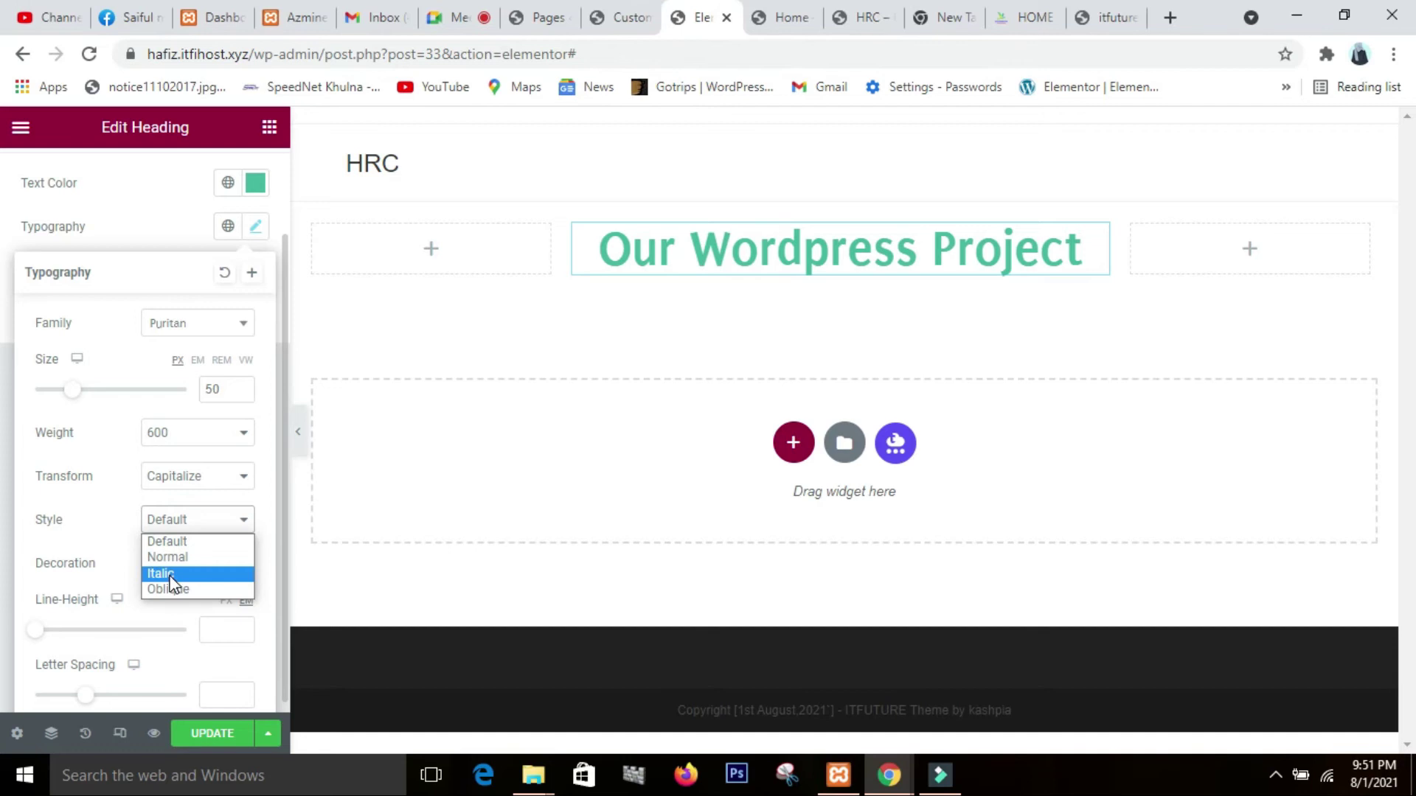
pyautogui.click(169, 576)
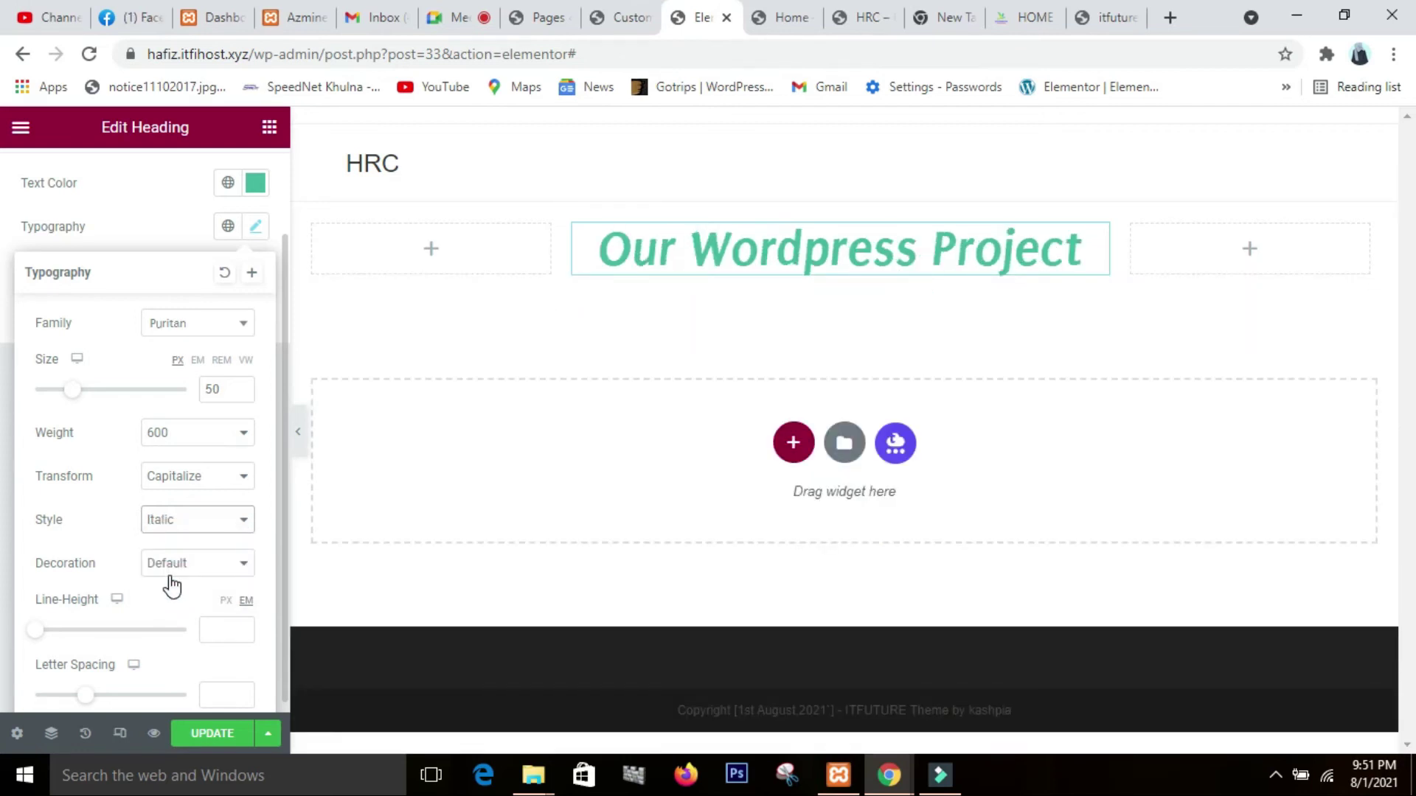
pyautogui.click(229, 525)
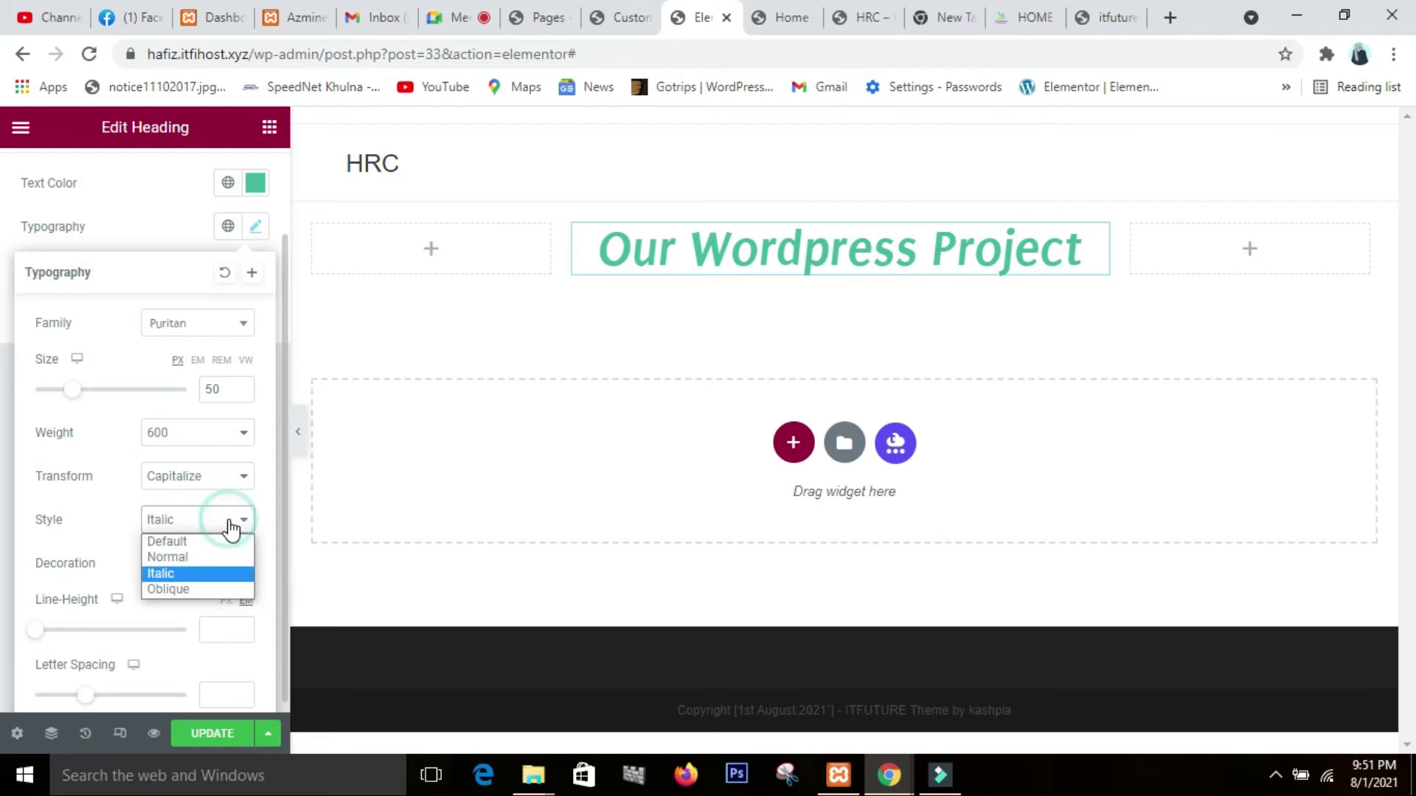
pyautogui.click(196, 559)
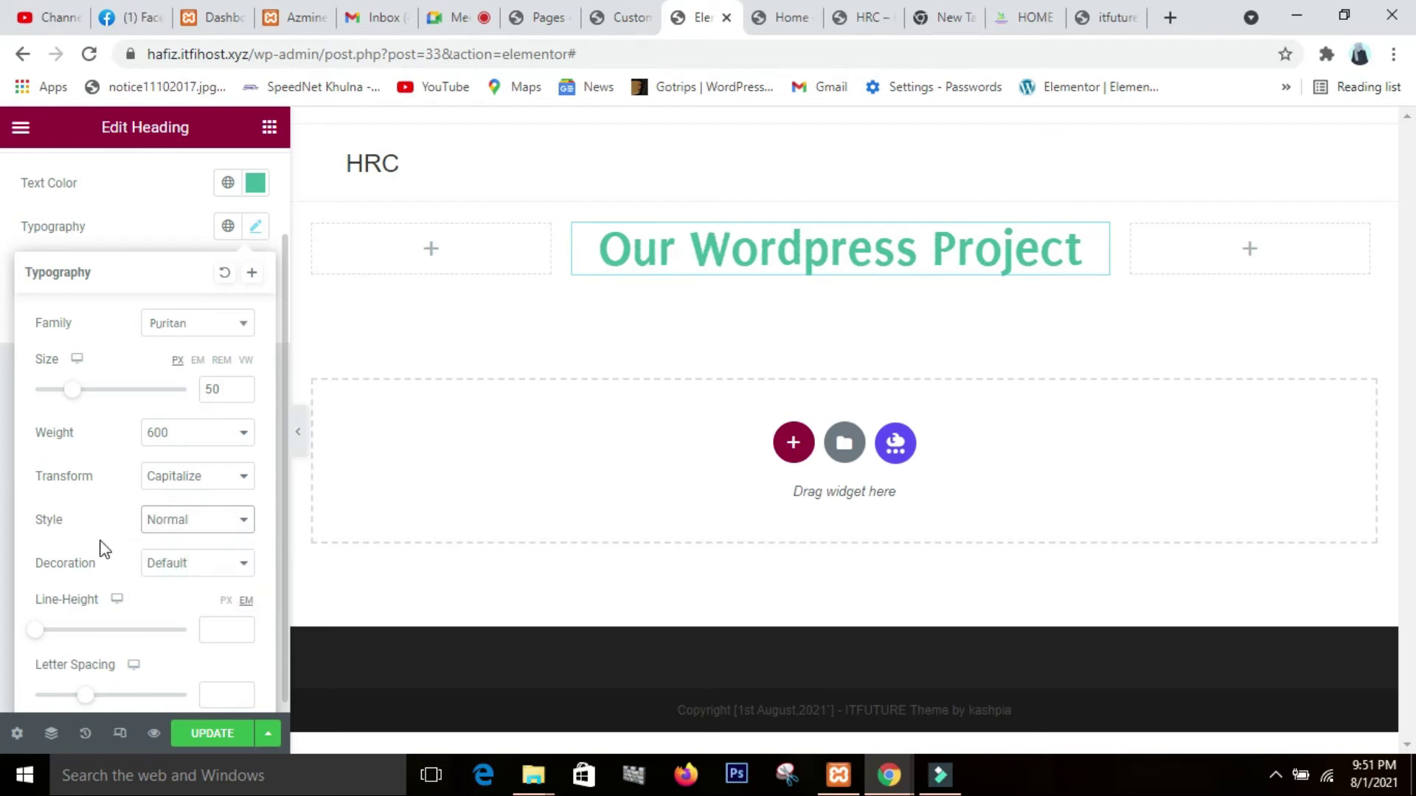
# - Try the Underline, Overline and Line Through decorations on the heading, set its decoration to None, and close the typography settings
pyautogui.click(247, 572)
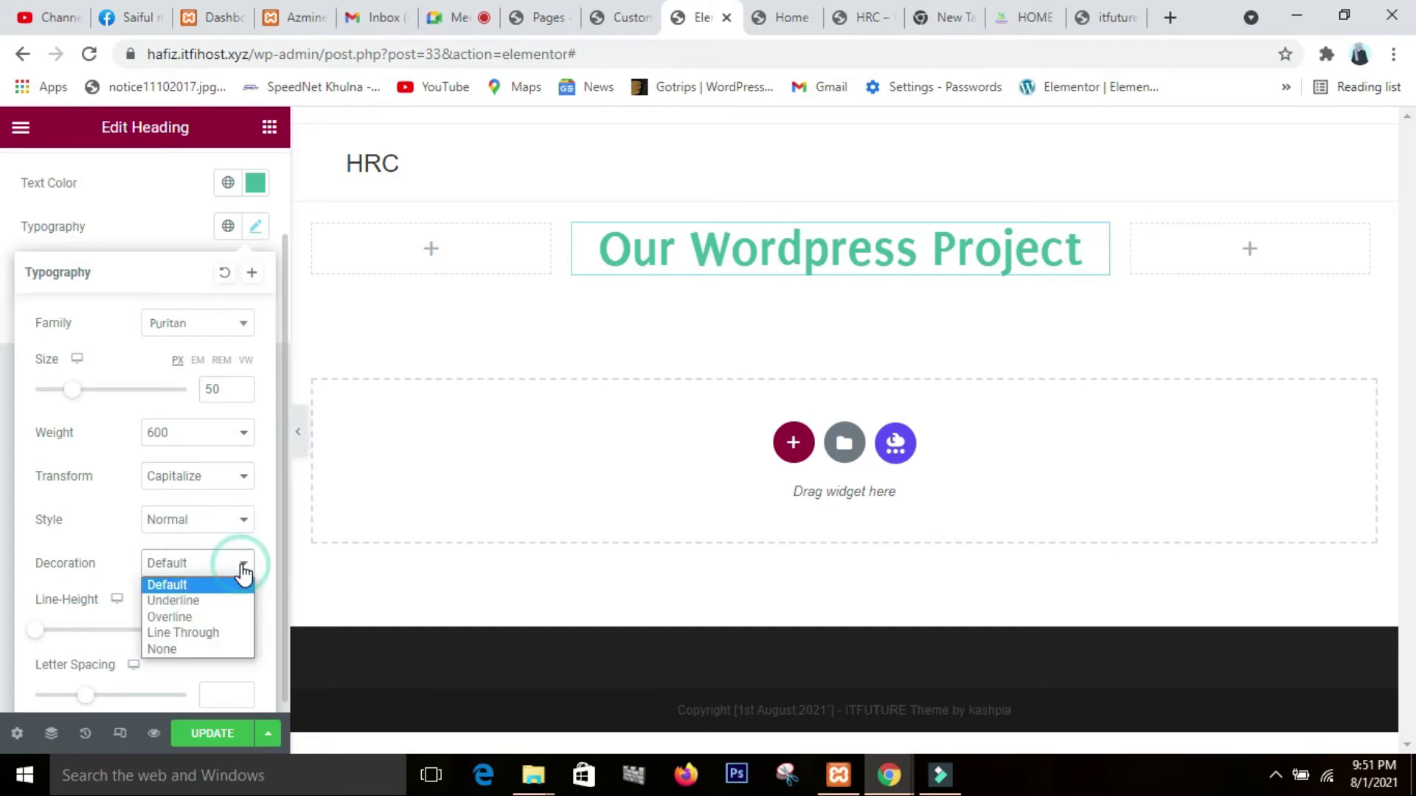
pyautogui.click(194, 601)
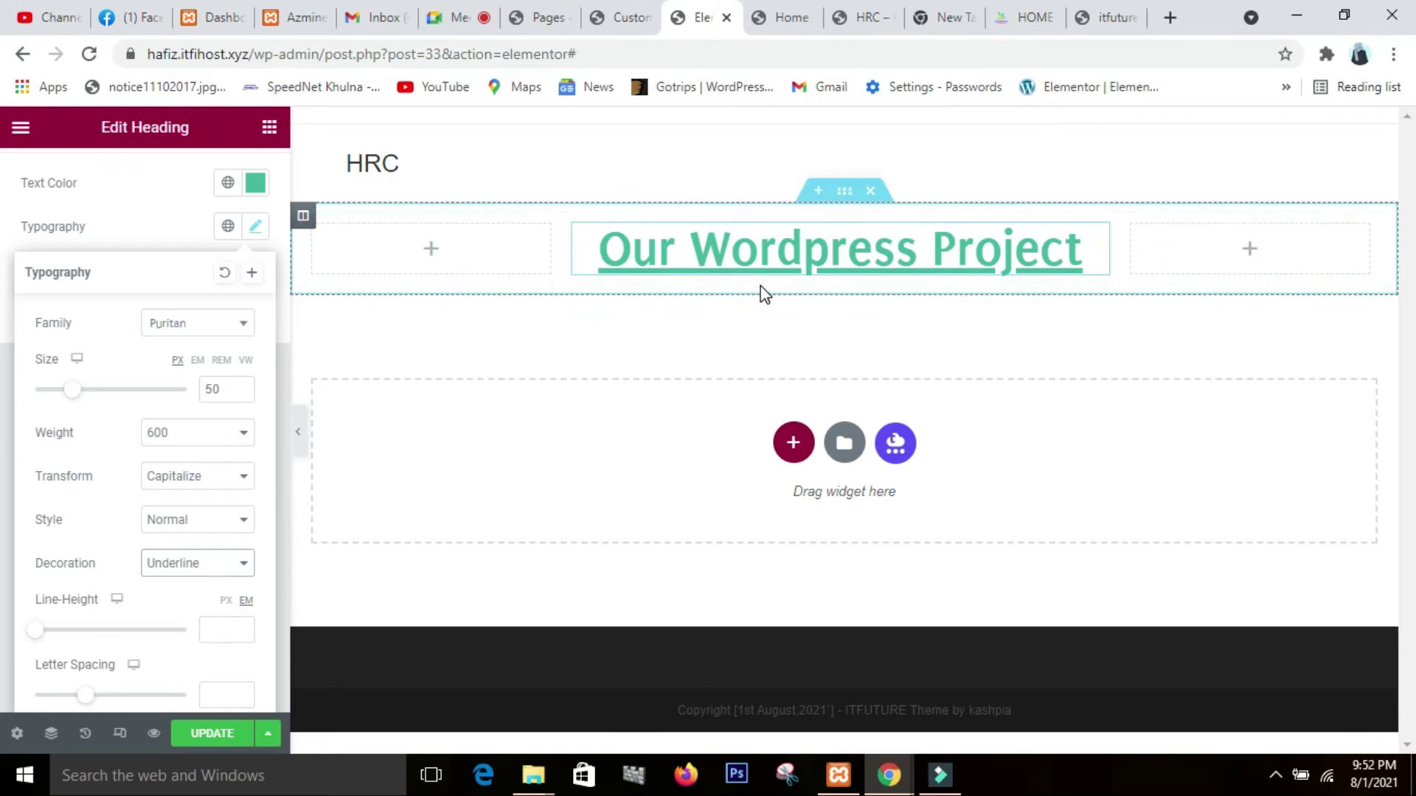
pyautogui.click(219, 565)
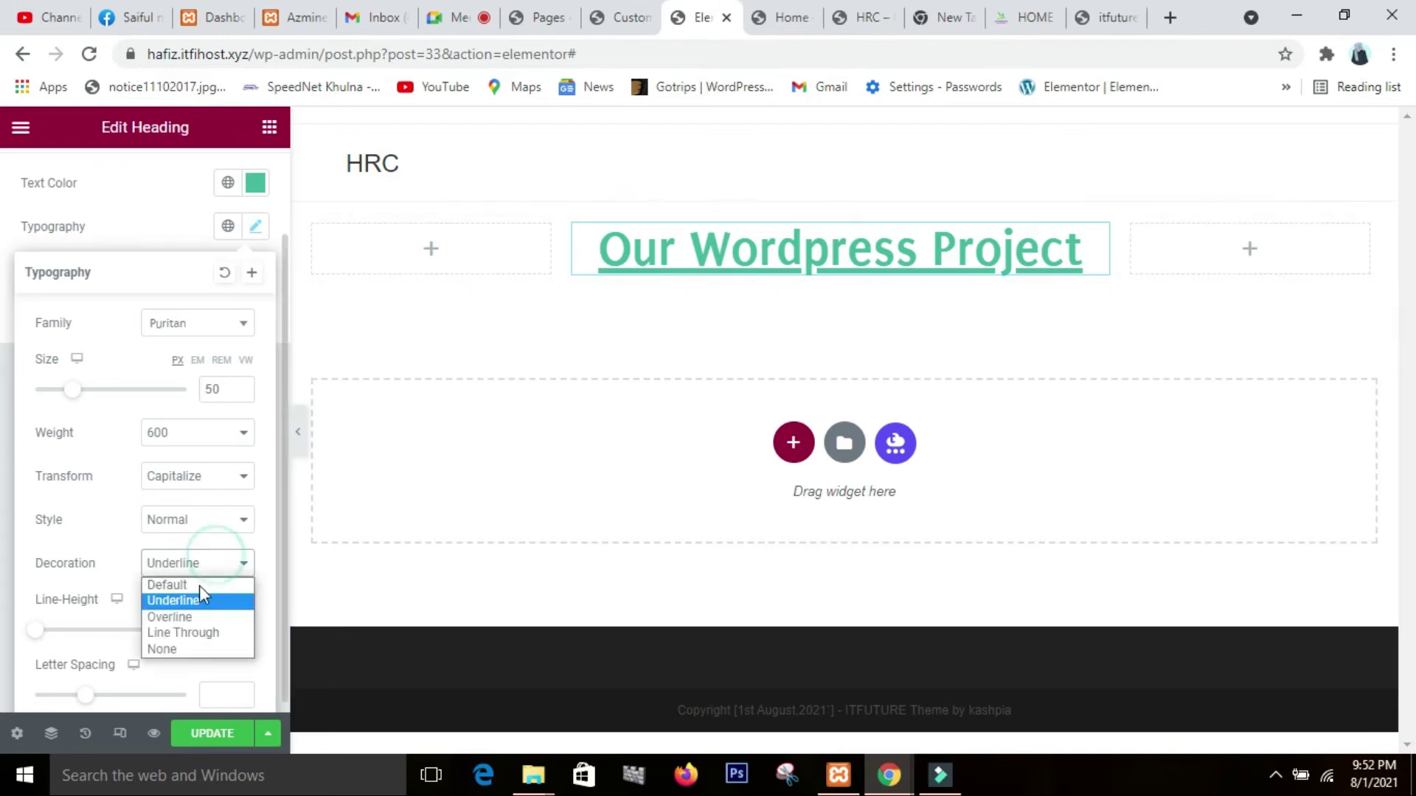
pyautogui.click(191, 623)
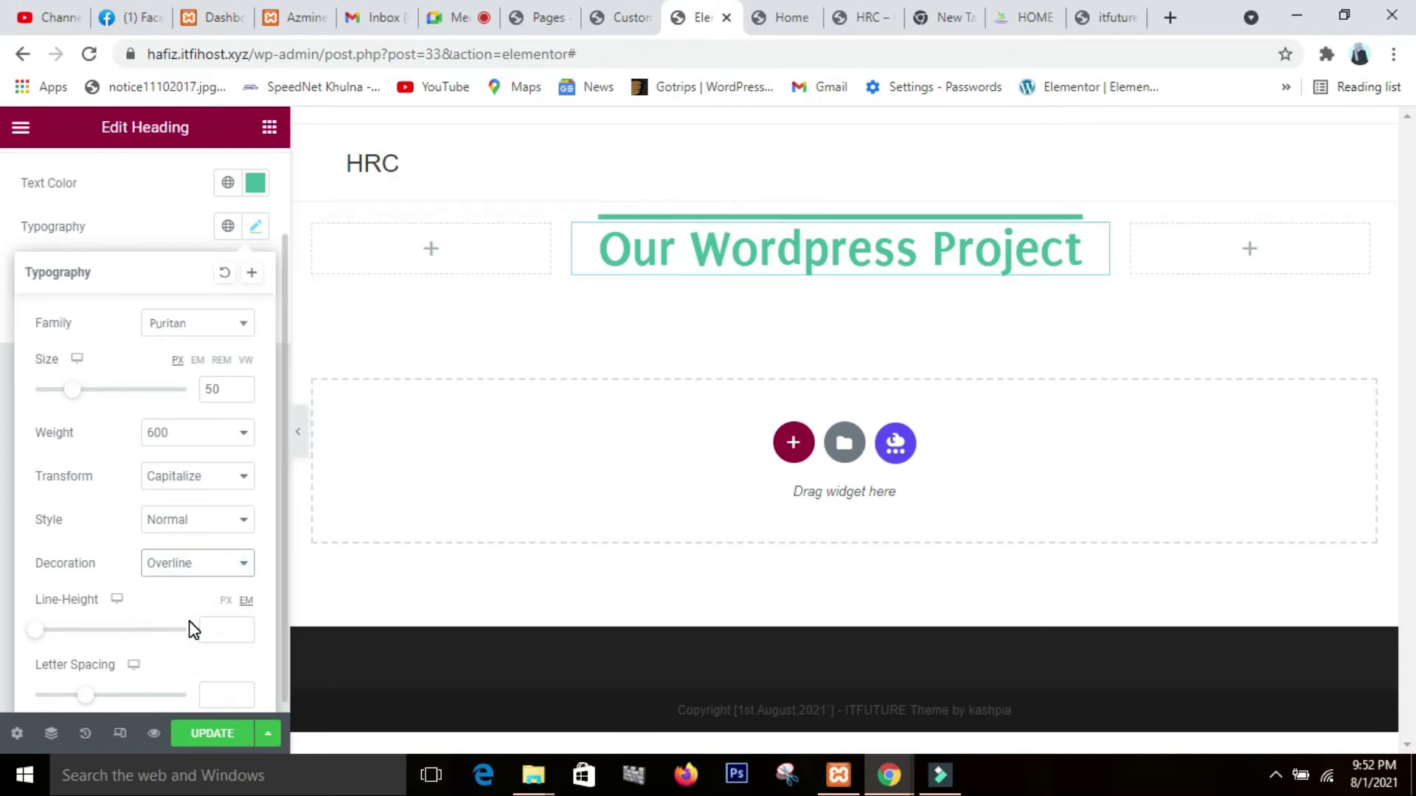
pyautogui.click(218, 565)
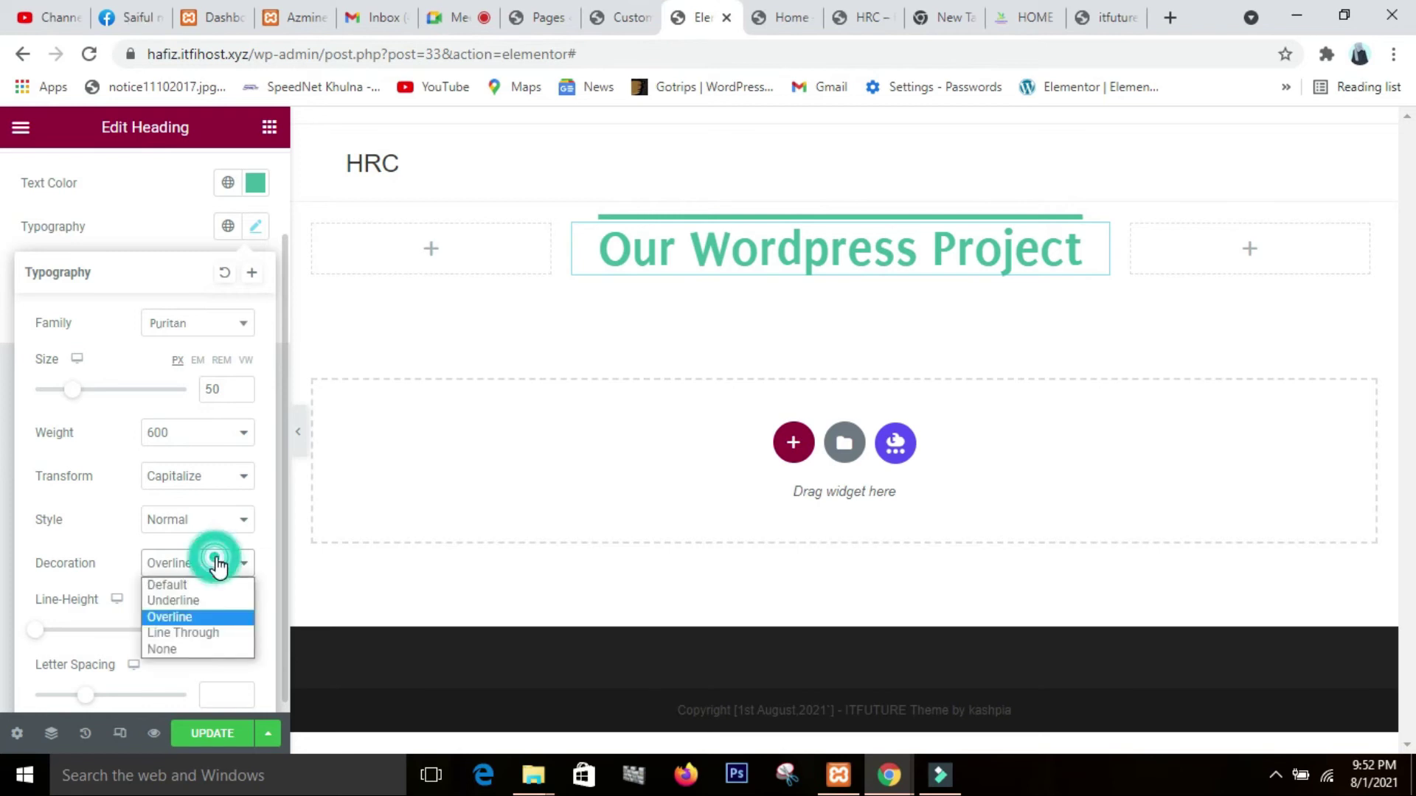
pyautogui.click(196, 634)
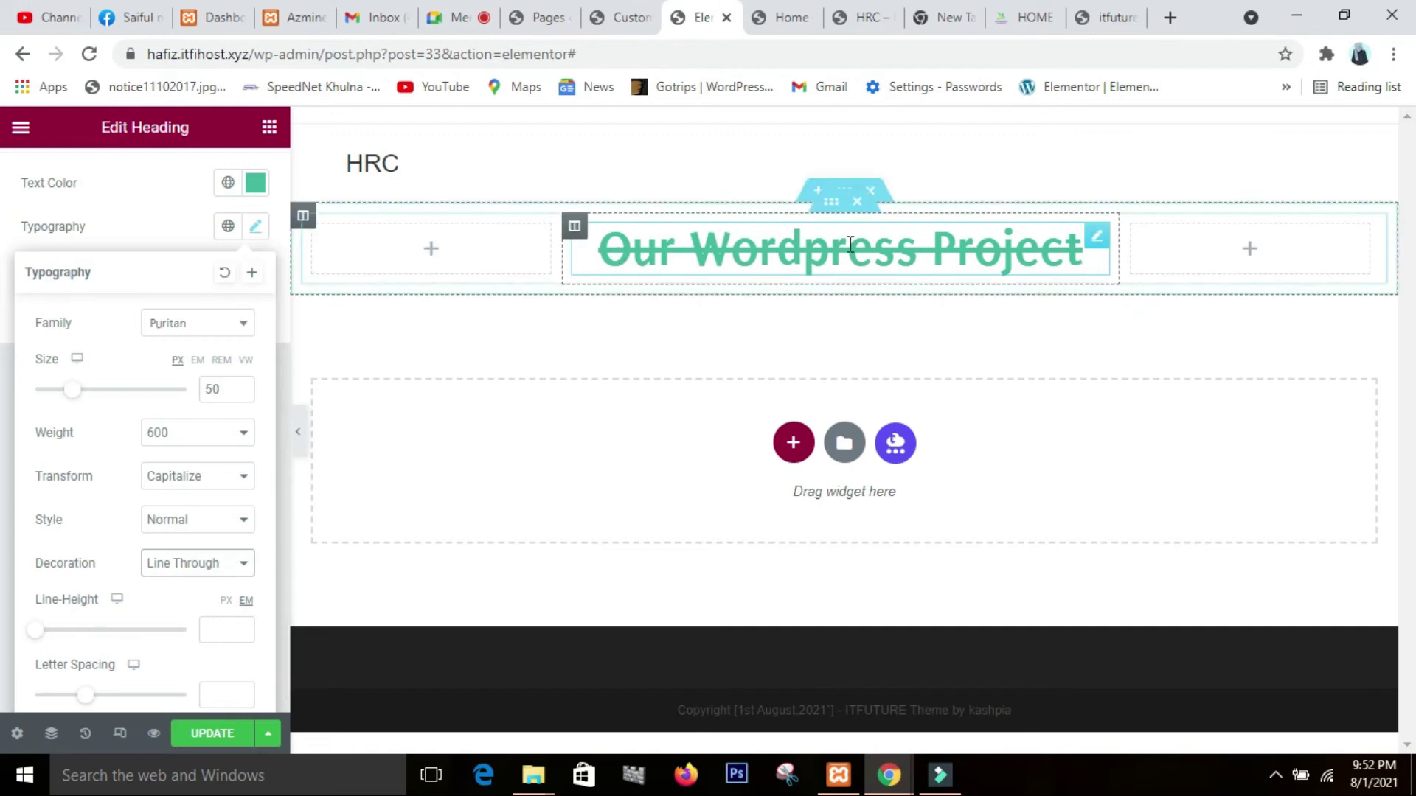
pyautogui.click(221, 565)
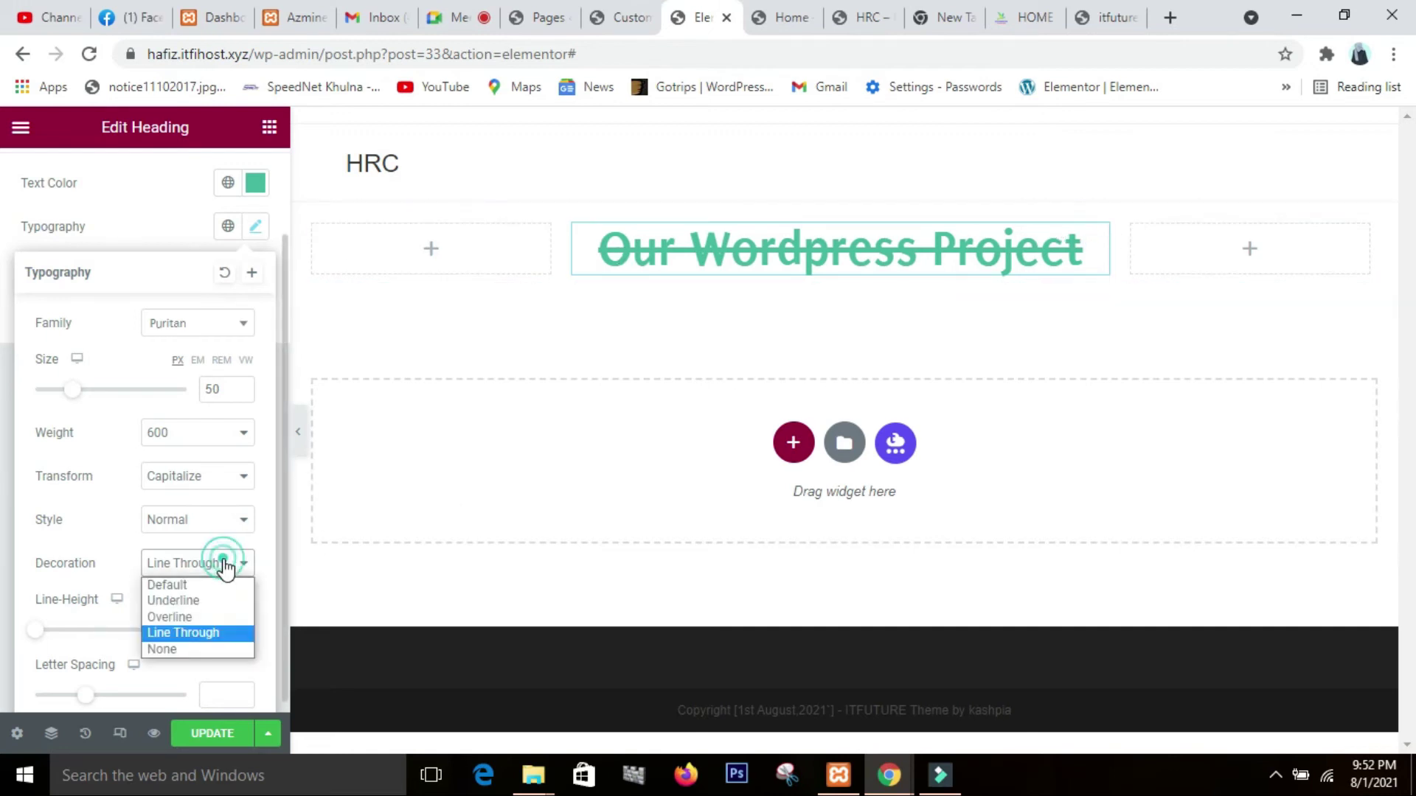
pyautogui.click(175, 651)
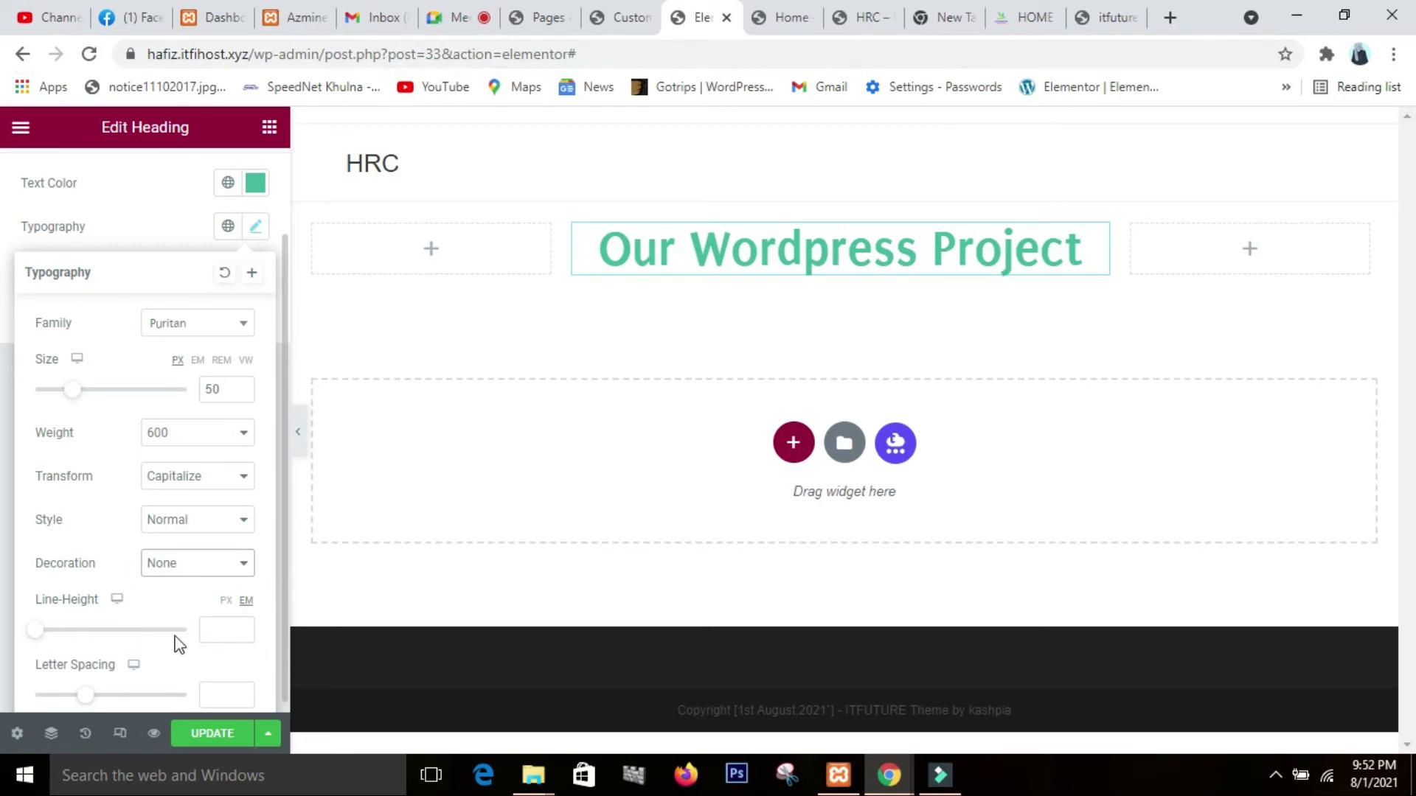
pyautogui.scroll(-1, 170, 627)
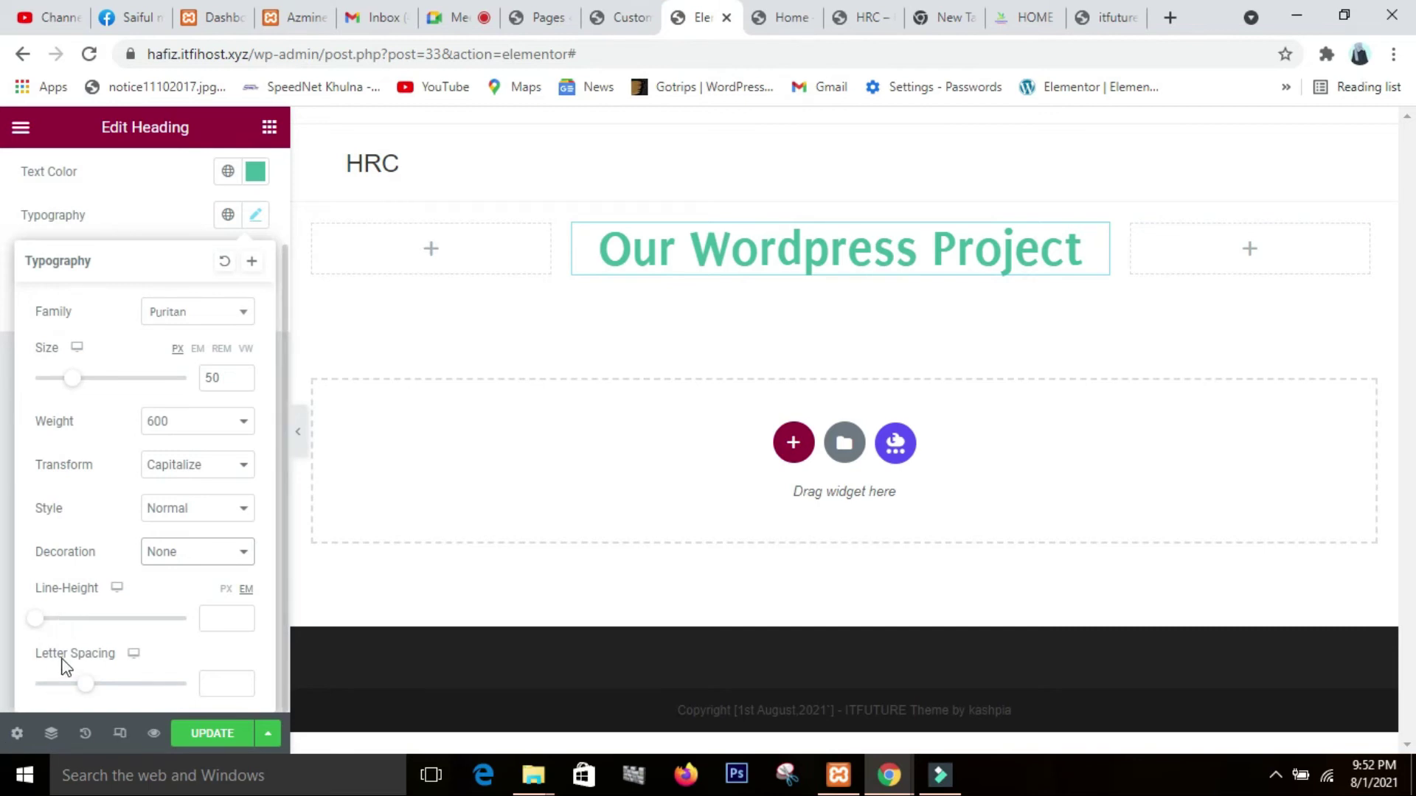
pyautogui.scroll(2, 70, 645)
pyautogui.scroll(-2, 71, 647)
pyautogui.click(170, 210)
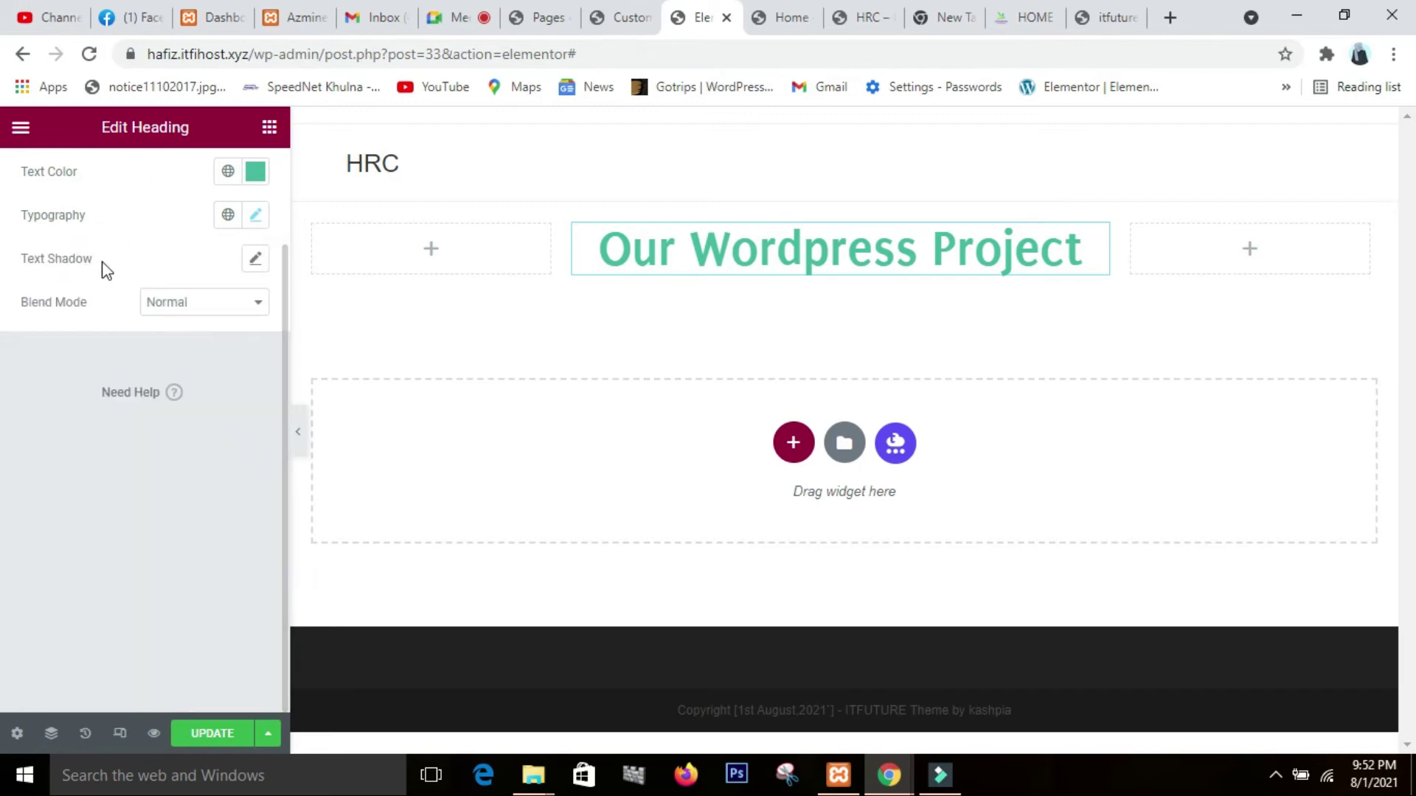
# - Give the heading a text shadow with blur 3, horizontal offset 2 and vertical offset 5
pyautogui.click(255, 259)
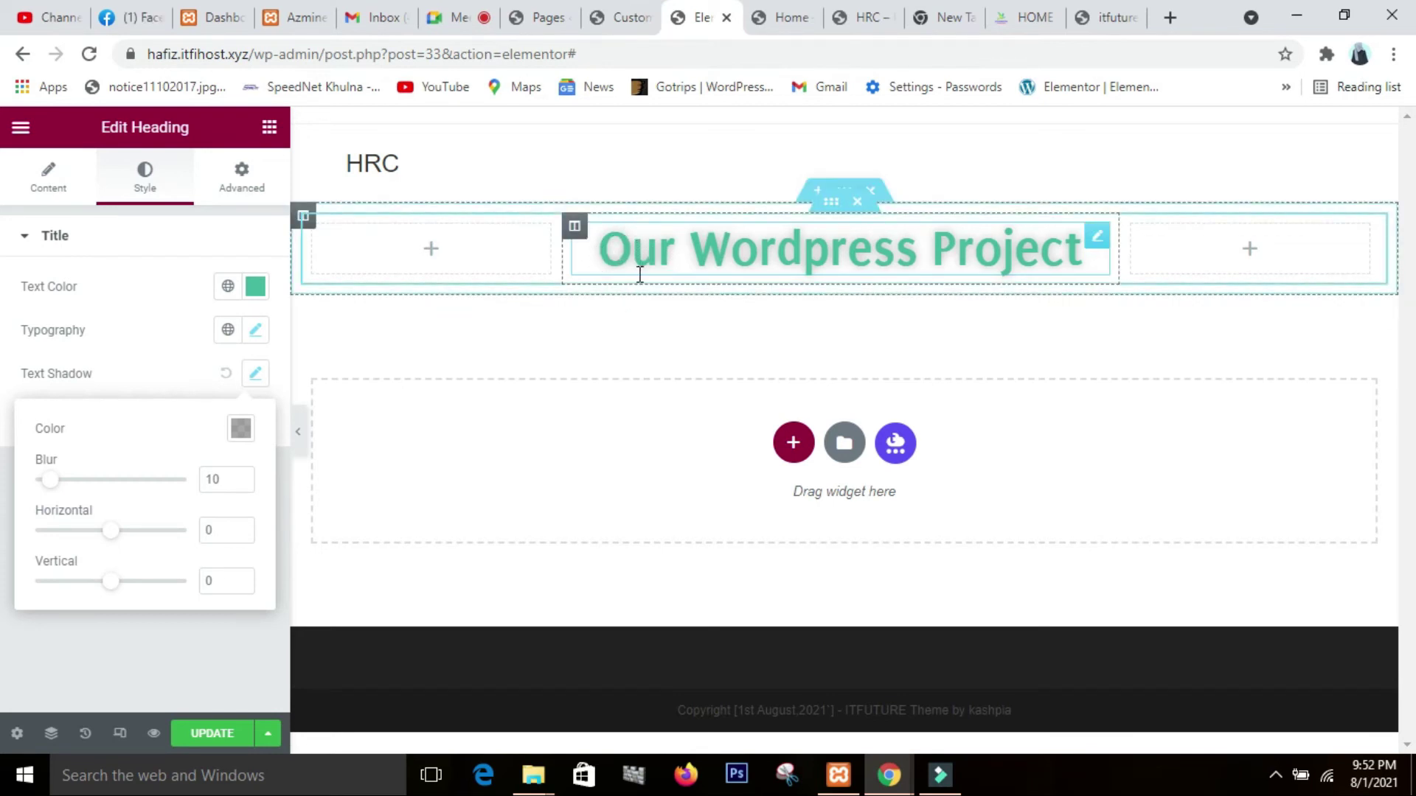
pyautogui.click(198, 375)
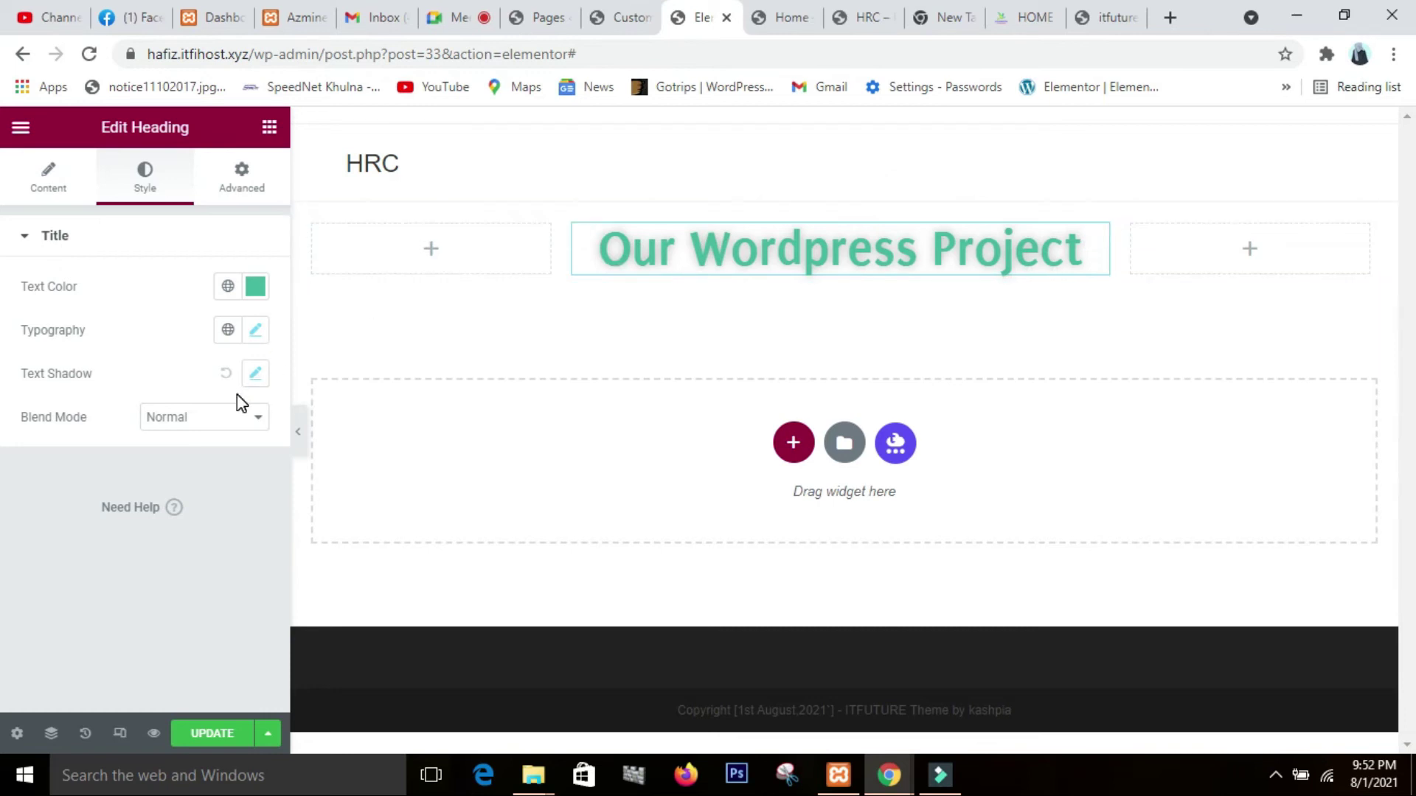
pyautogui.click(256, 374)
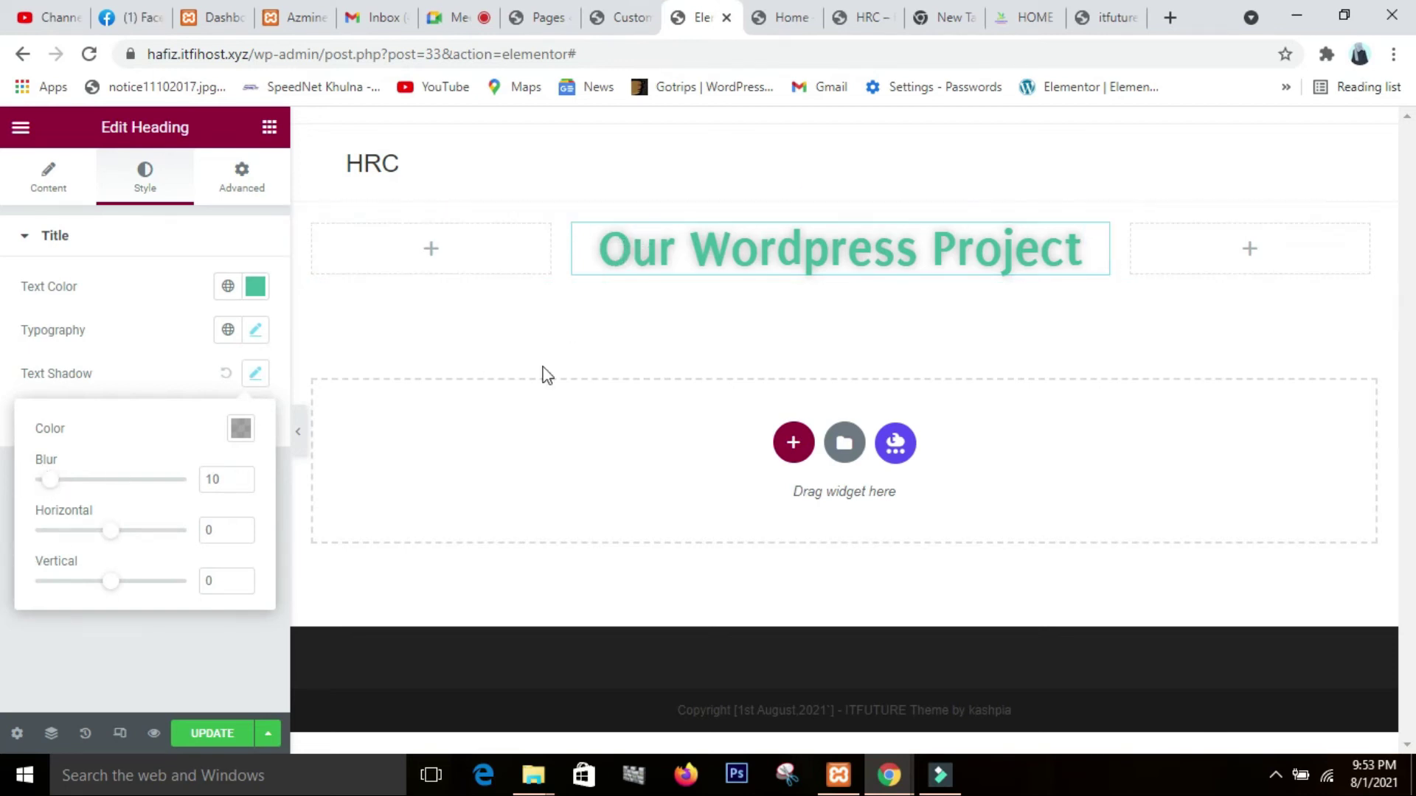
pyautogui.moveTo(51, 484)
pyautogui.mouseDown()
pyautogui.moveTo(129, 502)
pyautogui.moveTo(40, 489)
pyautogui.mouseUp()
pyautogui.moveTo(114, 536); pyautogui.dragTo(117, 596)
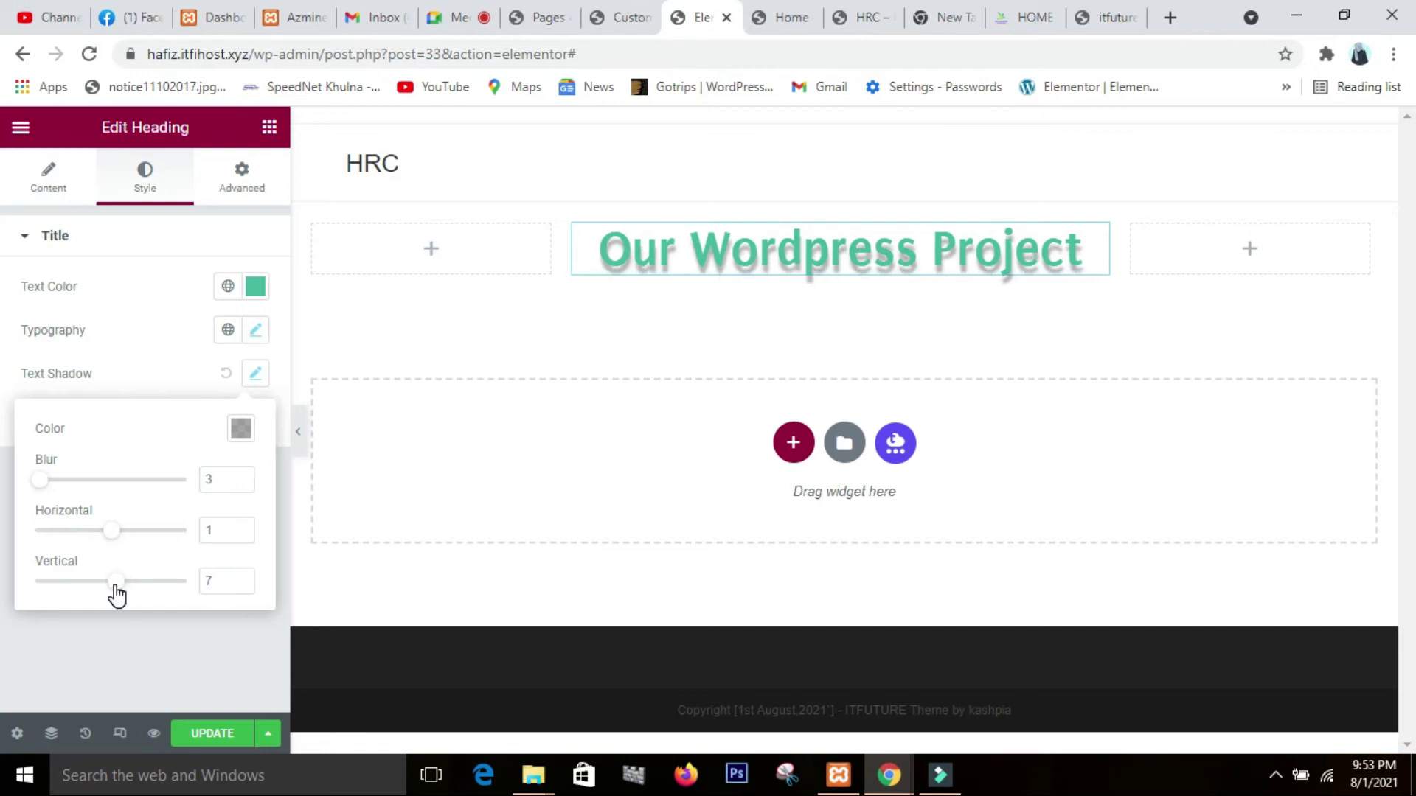
pyautogui.moveTo(116, 596); pyautogui.dragTo(116, 595)
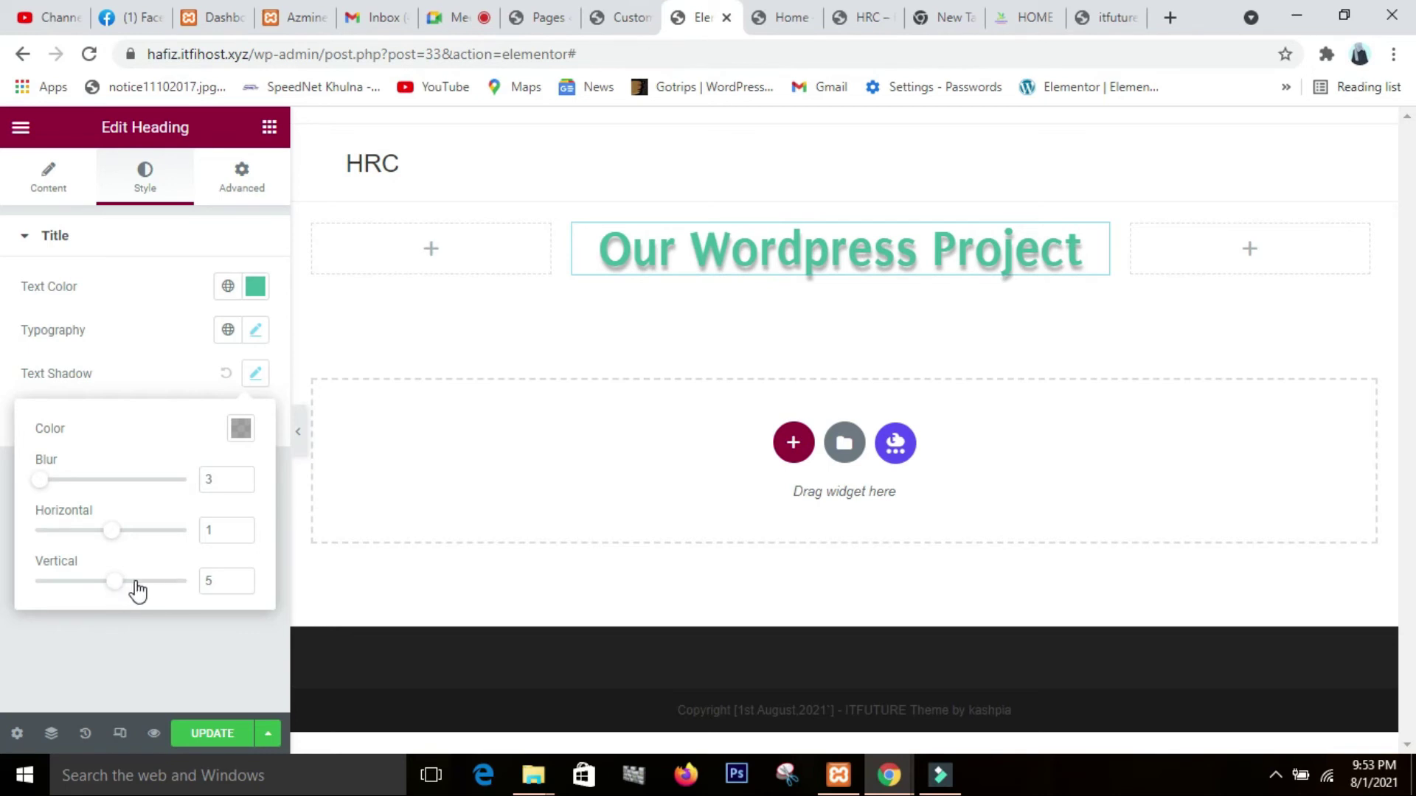
pyautogui.click(116, 534)
pyautogui.moveTo(115, 534); pyautogui.dragTo(114, 534)
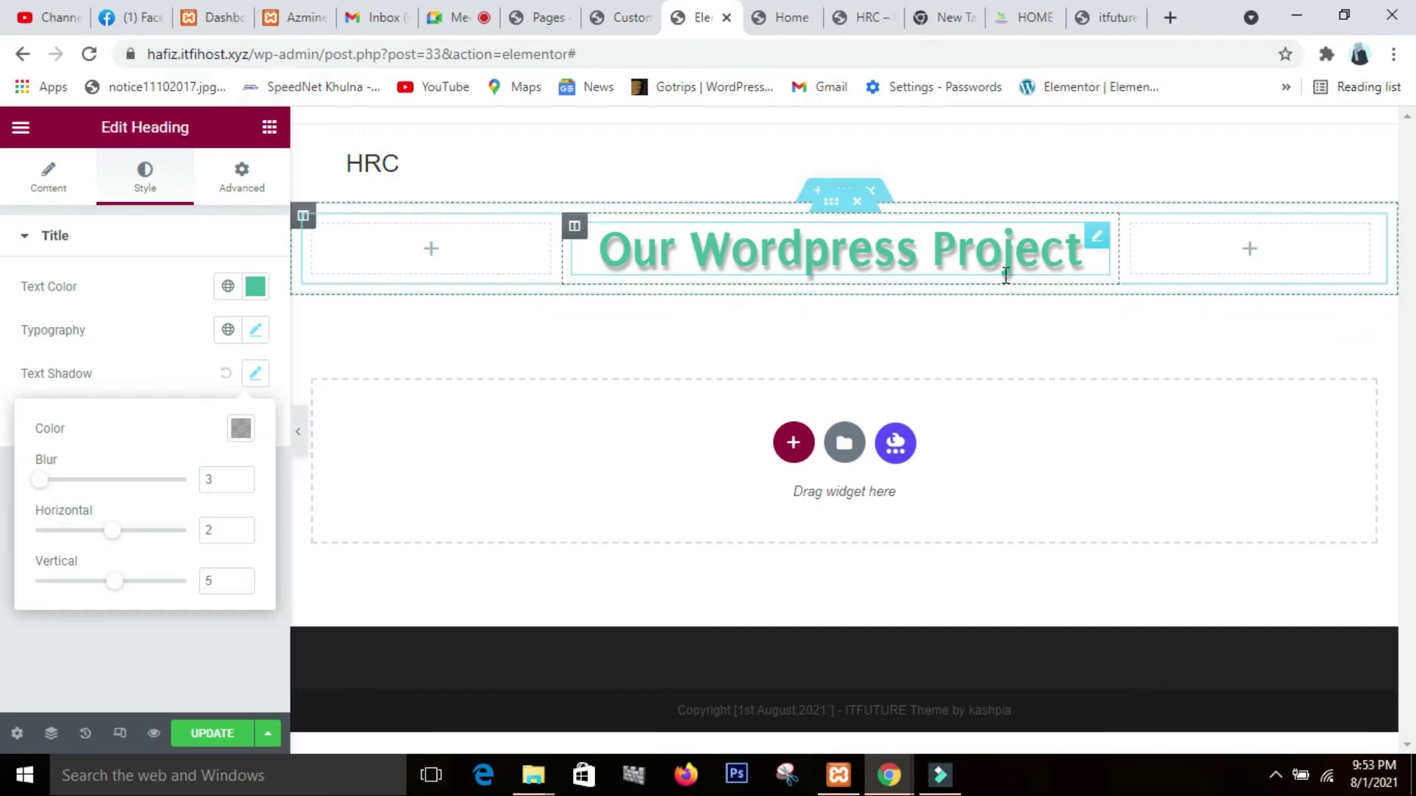
# - Change the heading's text shadow color to a dark green with 0.3 opacity
pyautogui.click(237, 429)
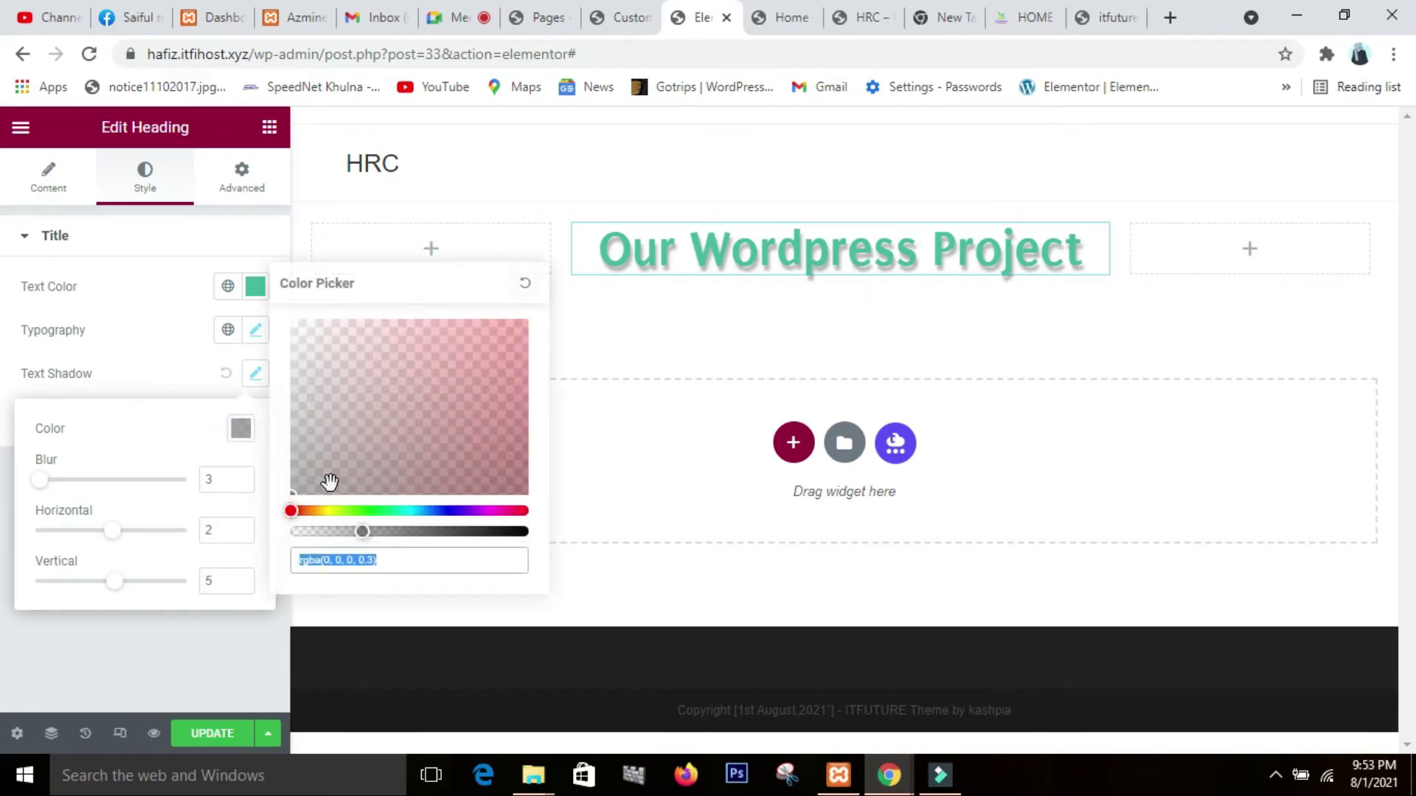
pyautogui.click(363, 511)
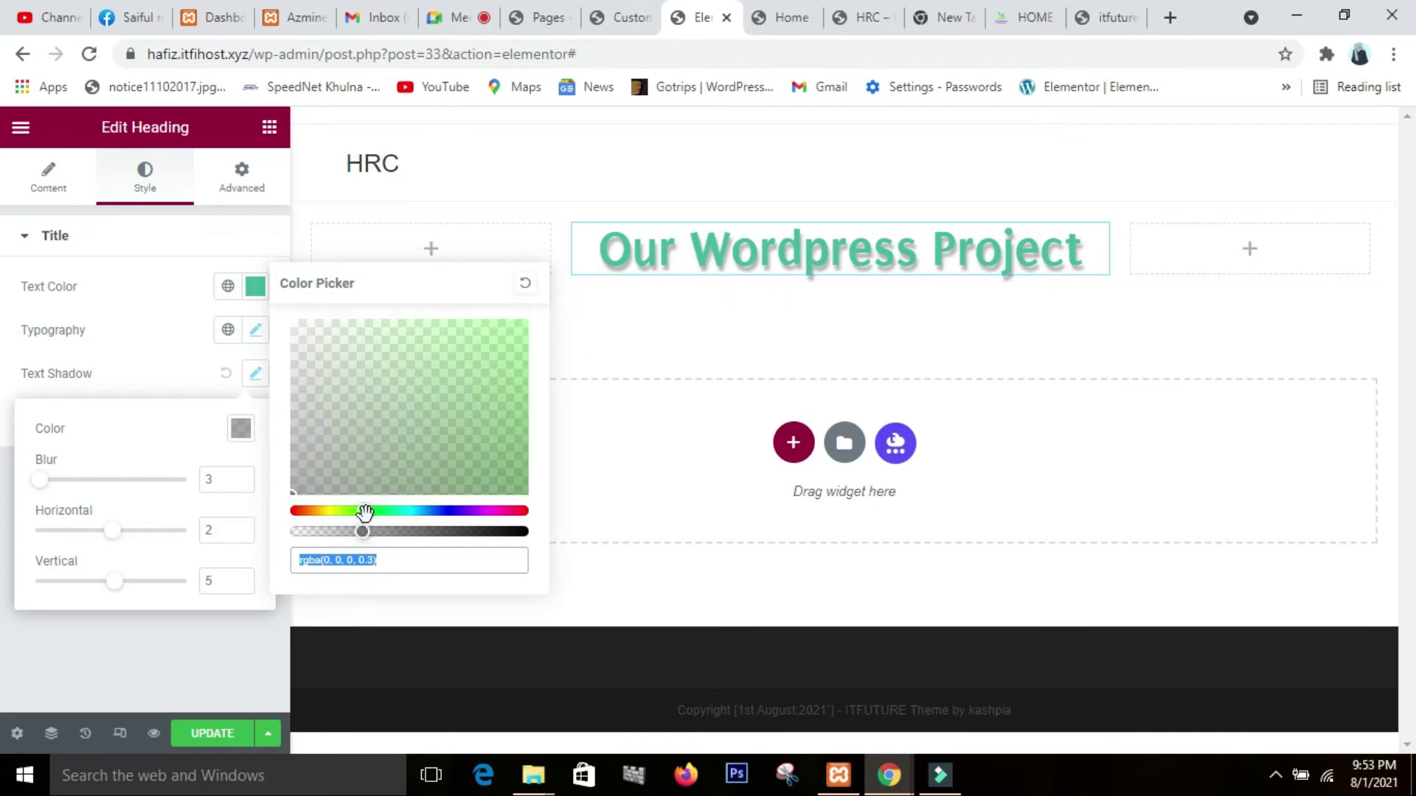
pyautogui.click(505, 415)
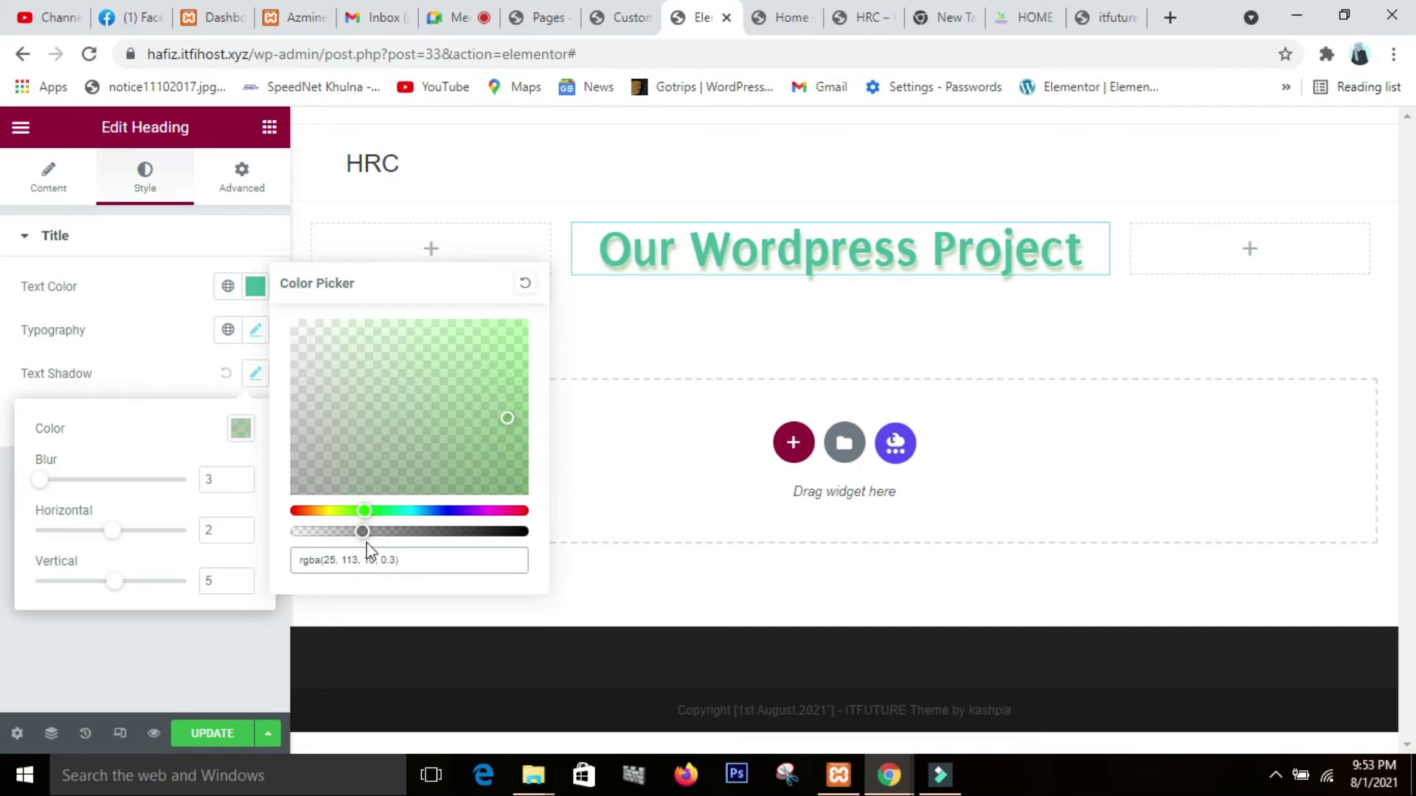
pyautogui.click(145, 653)
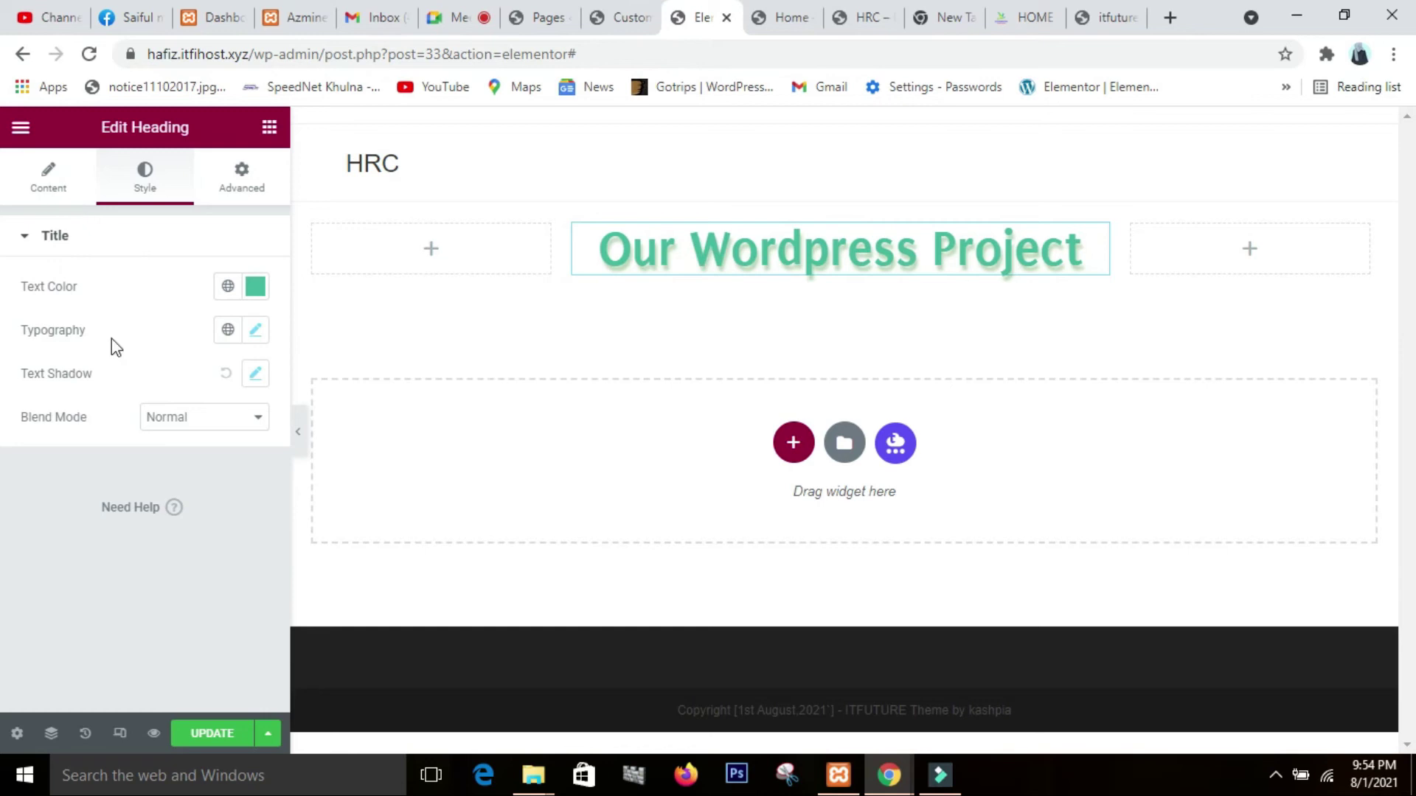
# - Widen the inner section's left column slightly, and move the heading out of the middle column to above the inner section
pyautogui.click(269, 127)
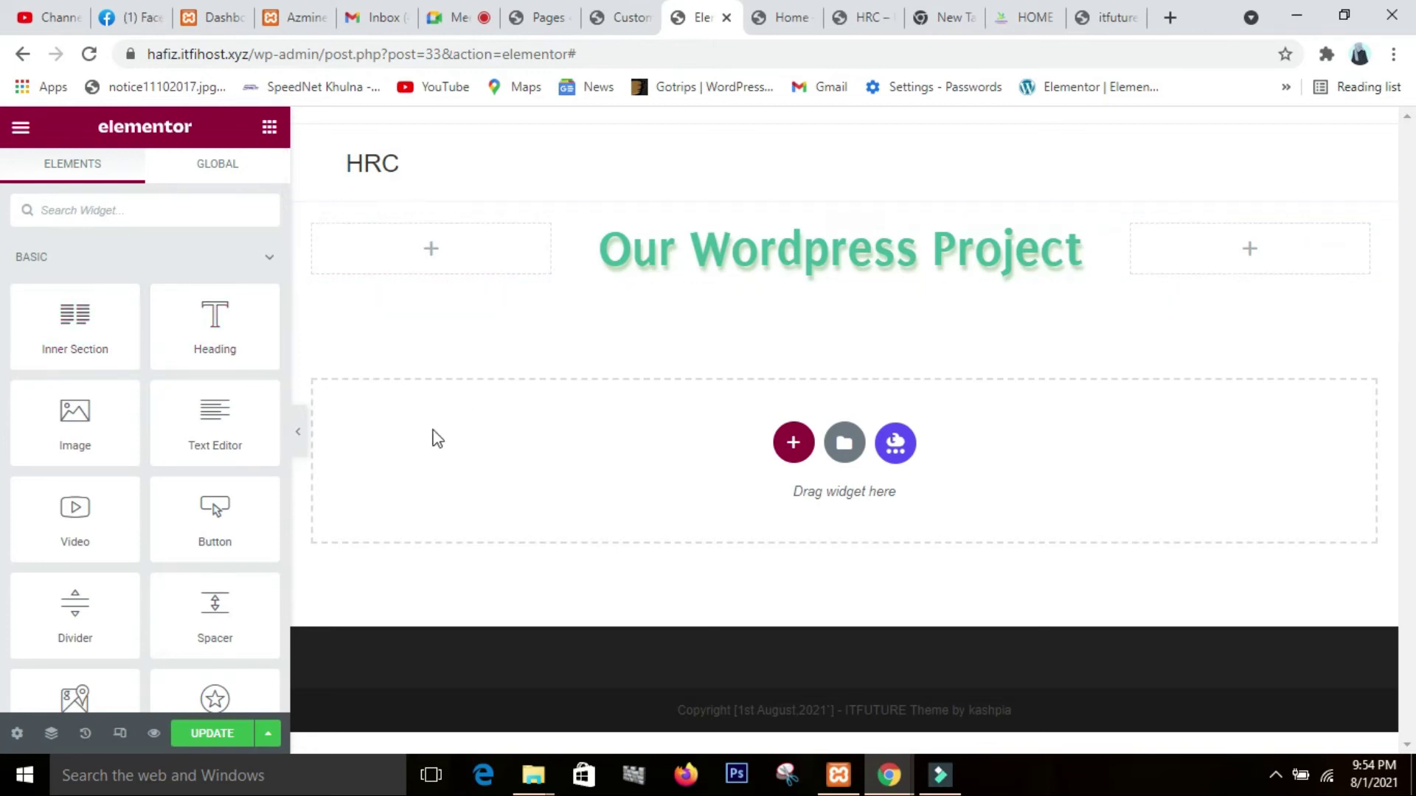
pyautogui.moveTo(563, 253); pyautogui.dragTo(579, 292)
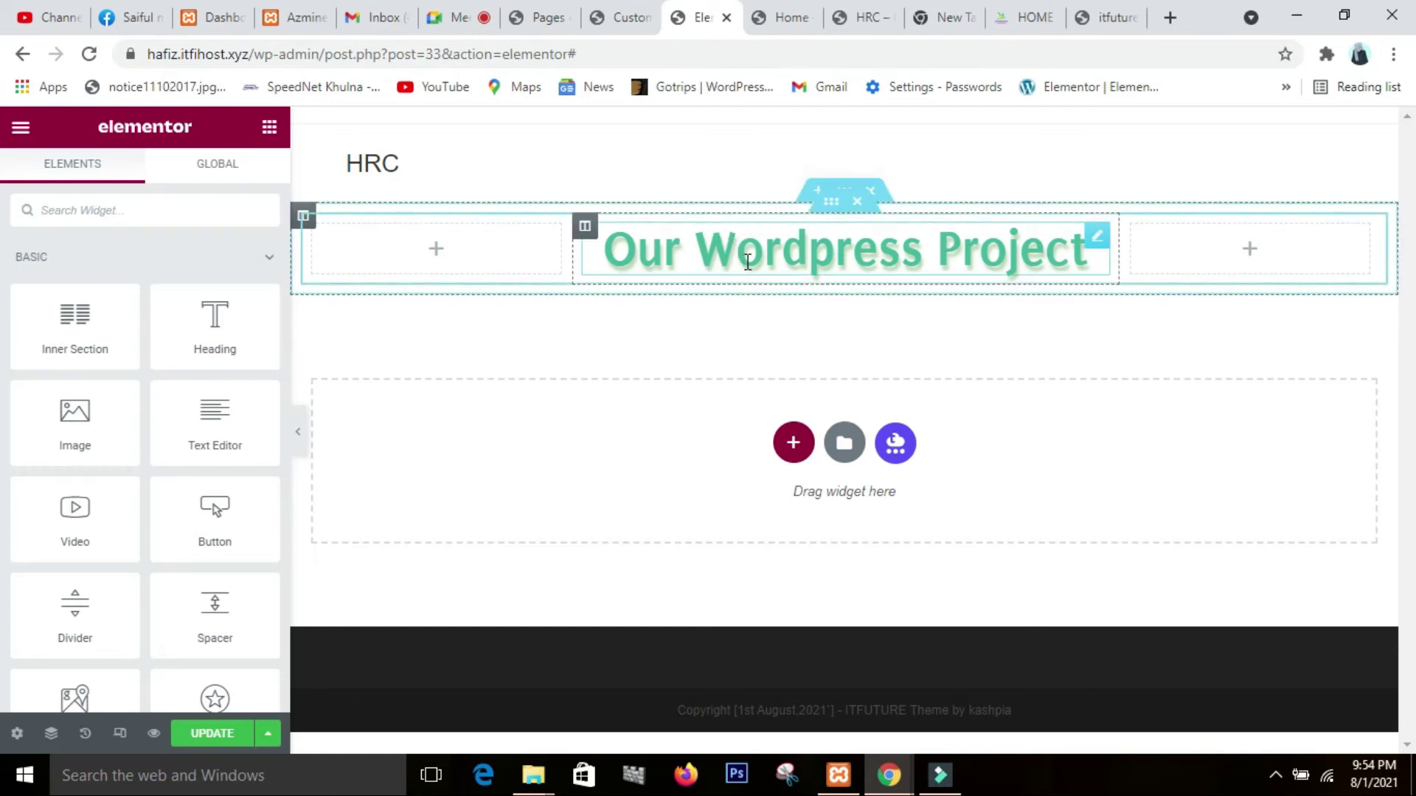
pyautogui.click(809, 243)
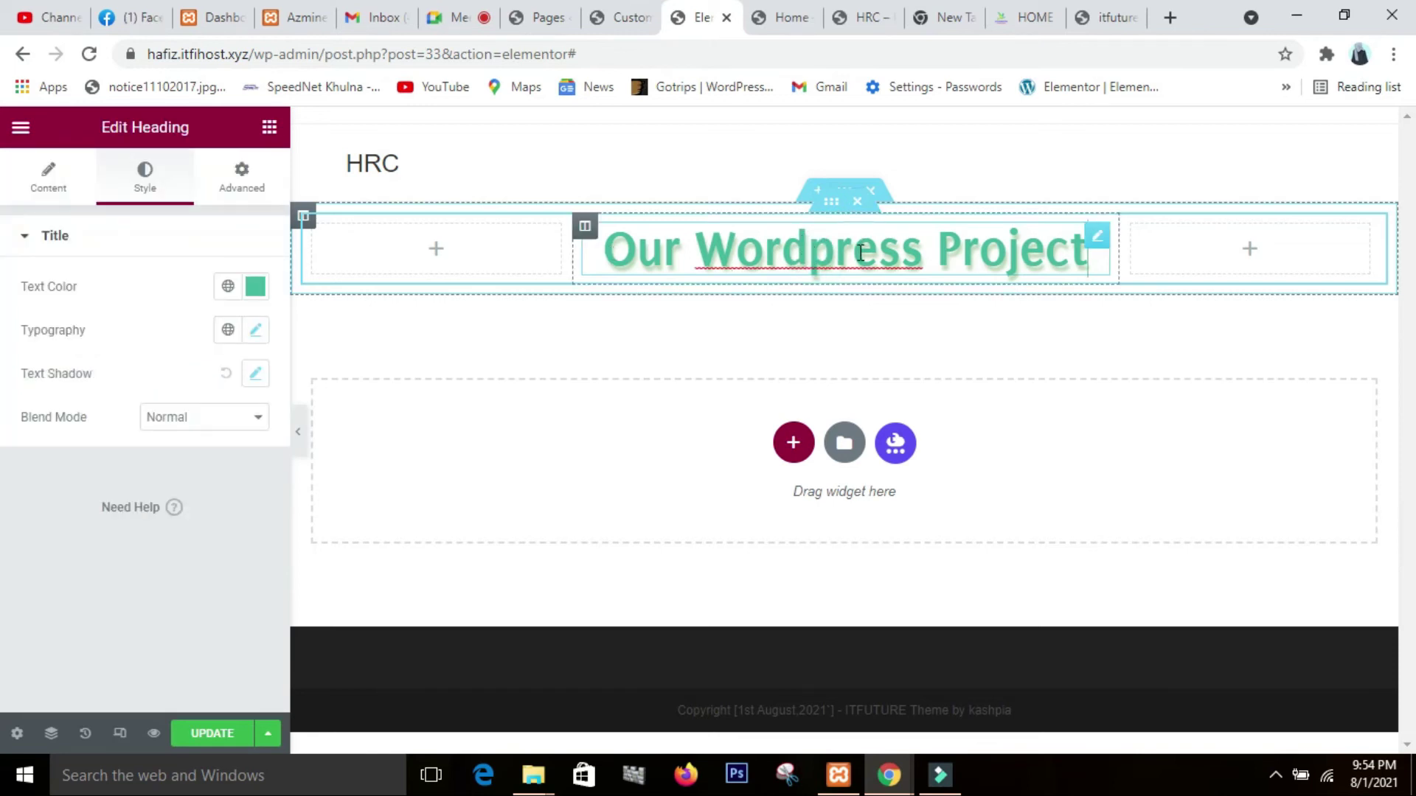
pyautogui.moveTo(1096, 236); pyautogui.dragTo(979, 182)
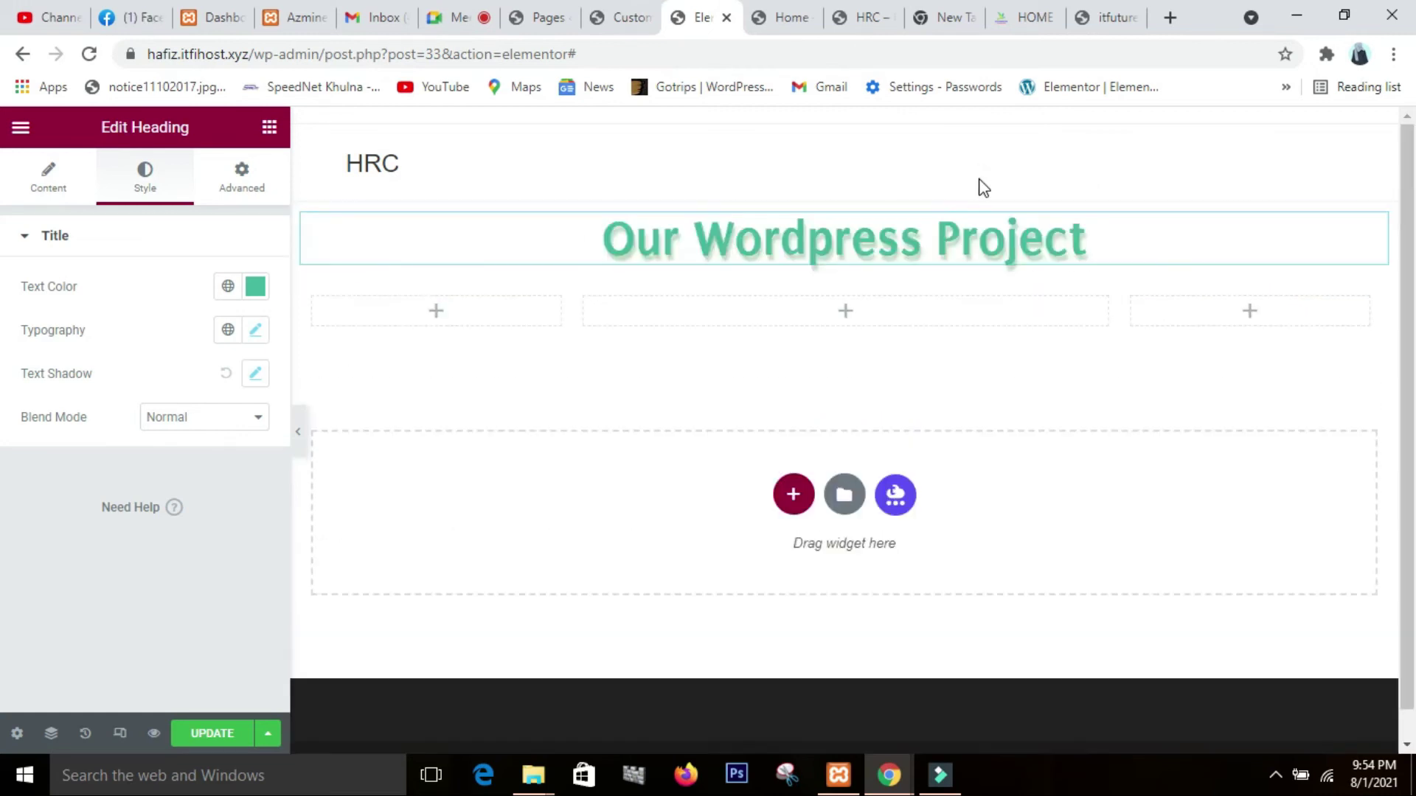
# - Add an Image widget to the middle column of the inner section
pyautogui.click(839, 316)
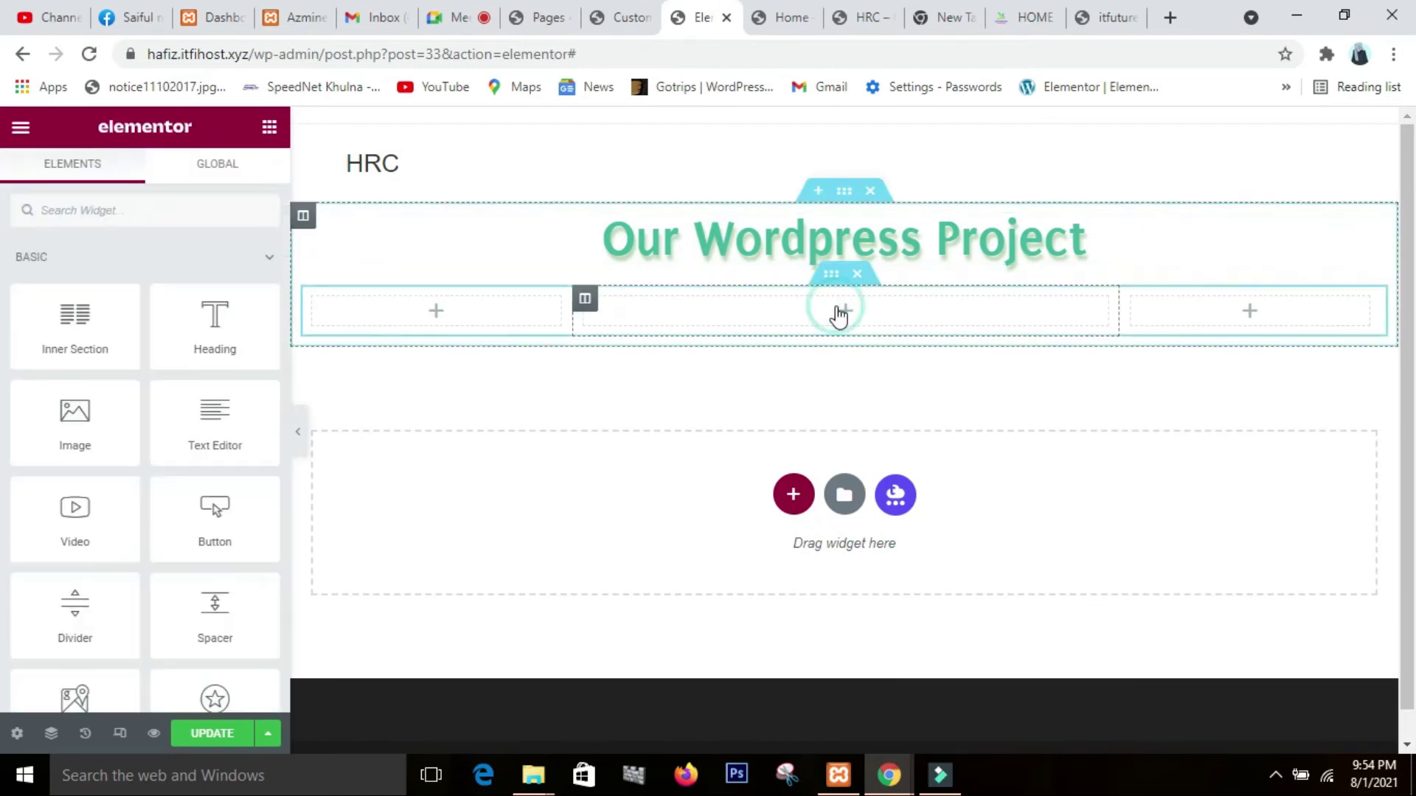
pyautogui.moveTo(90, 432); pyautogui.dragTo(820, 308)
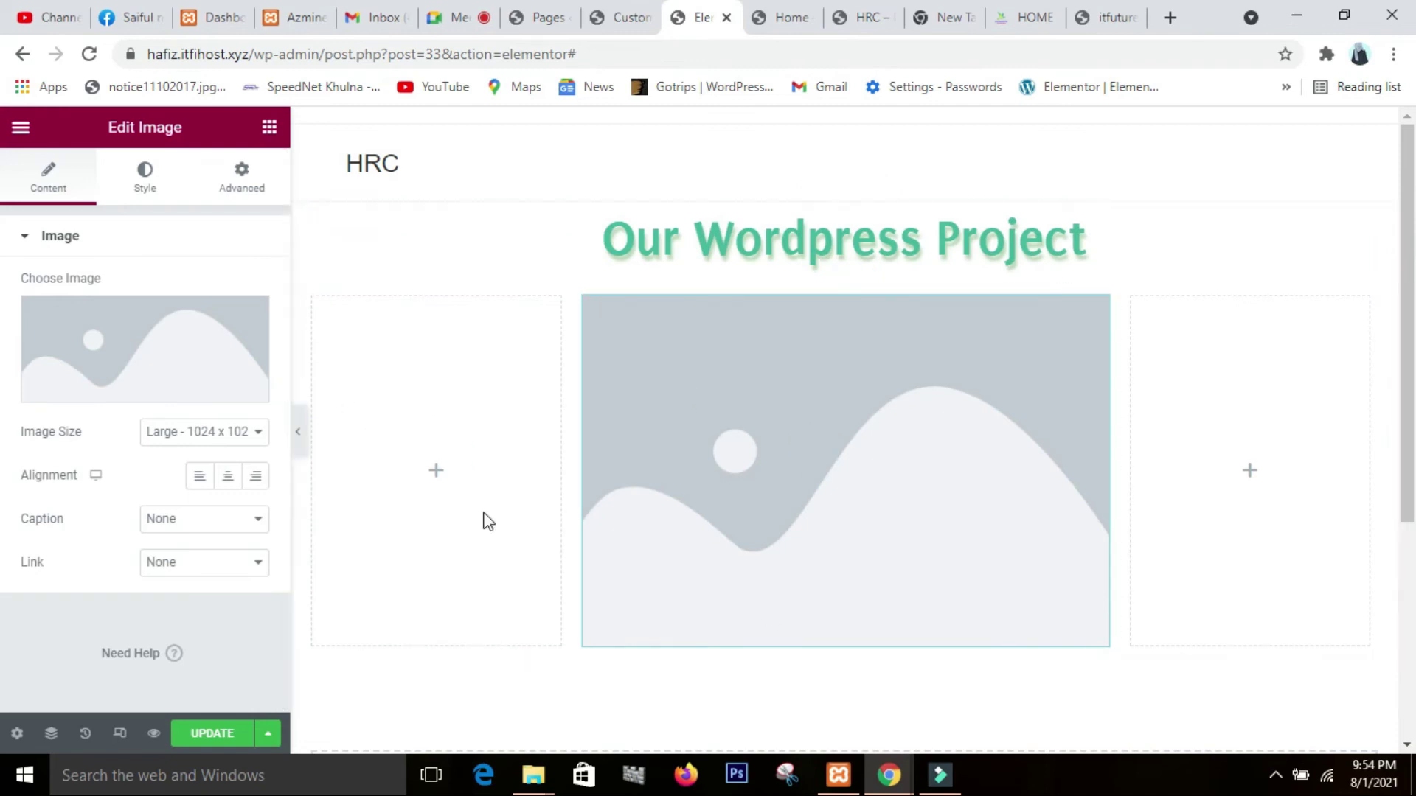
# - Upload k5.jpg from the desktop's img folder to the media library for the Image widget
pyautogui.click(142, 397)
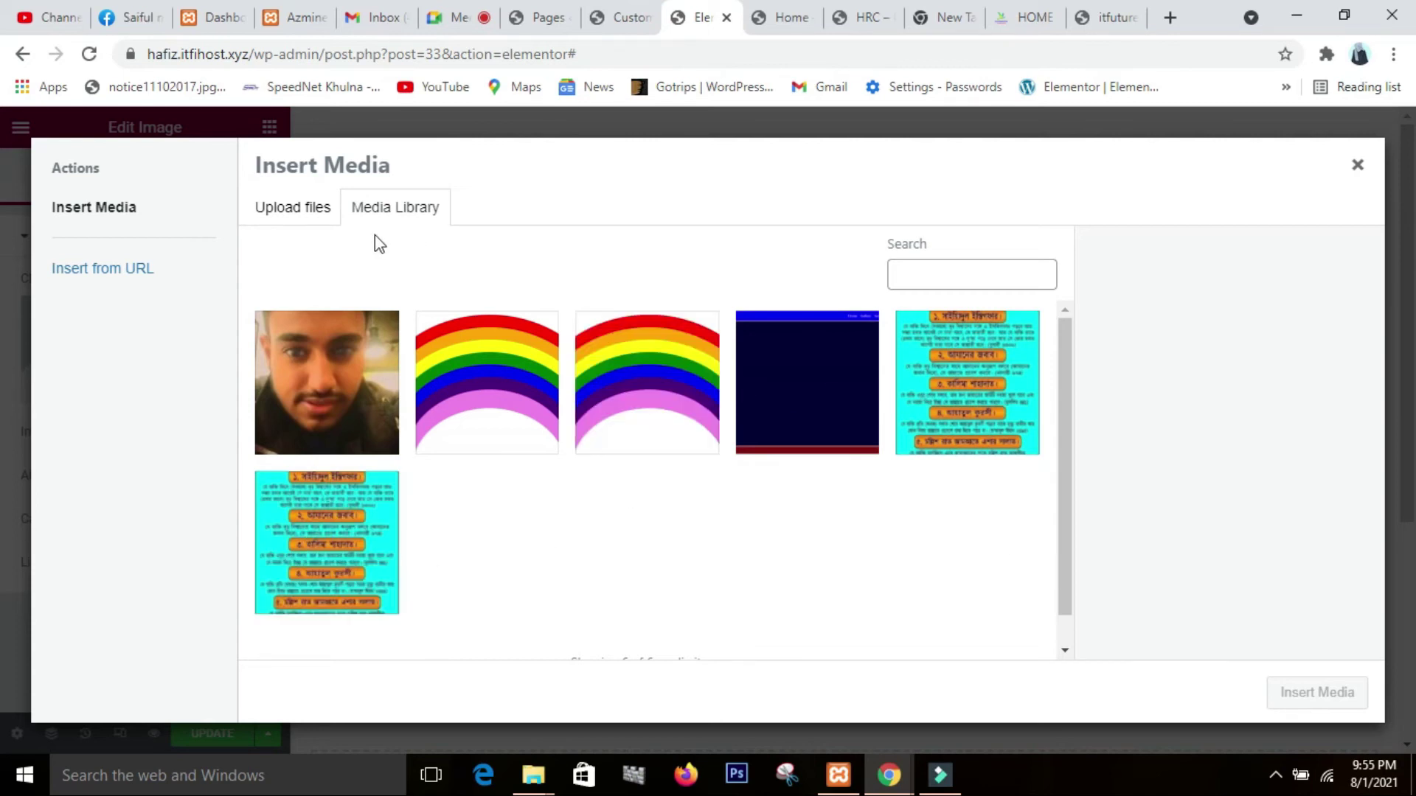
pyautogui.click(307, 221)
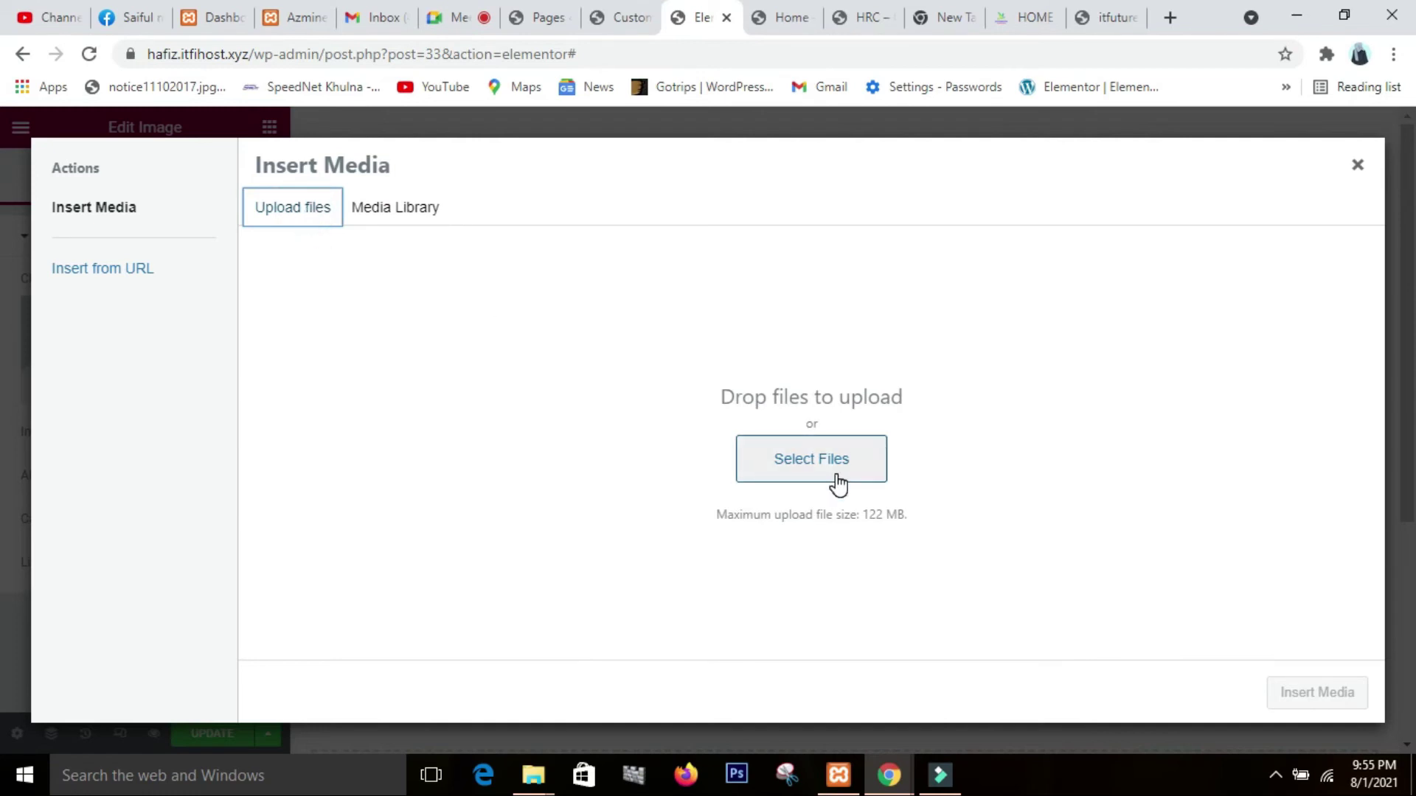
pyautogui.click(839, 467)
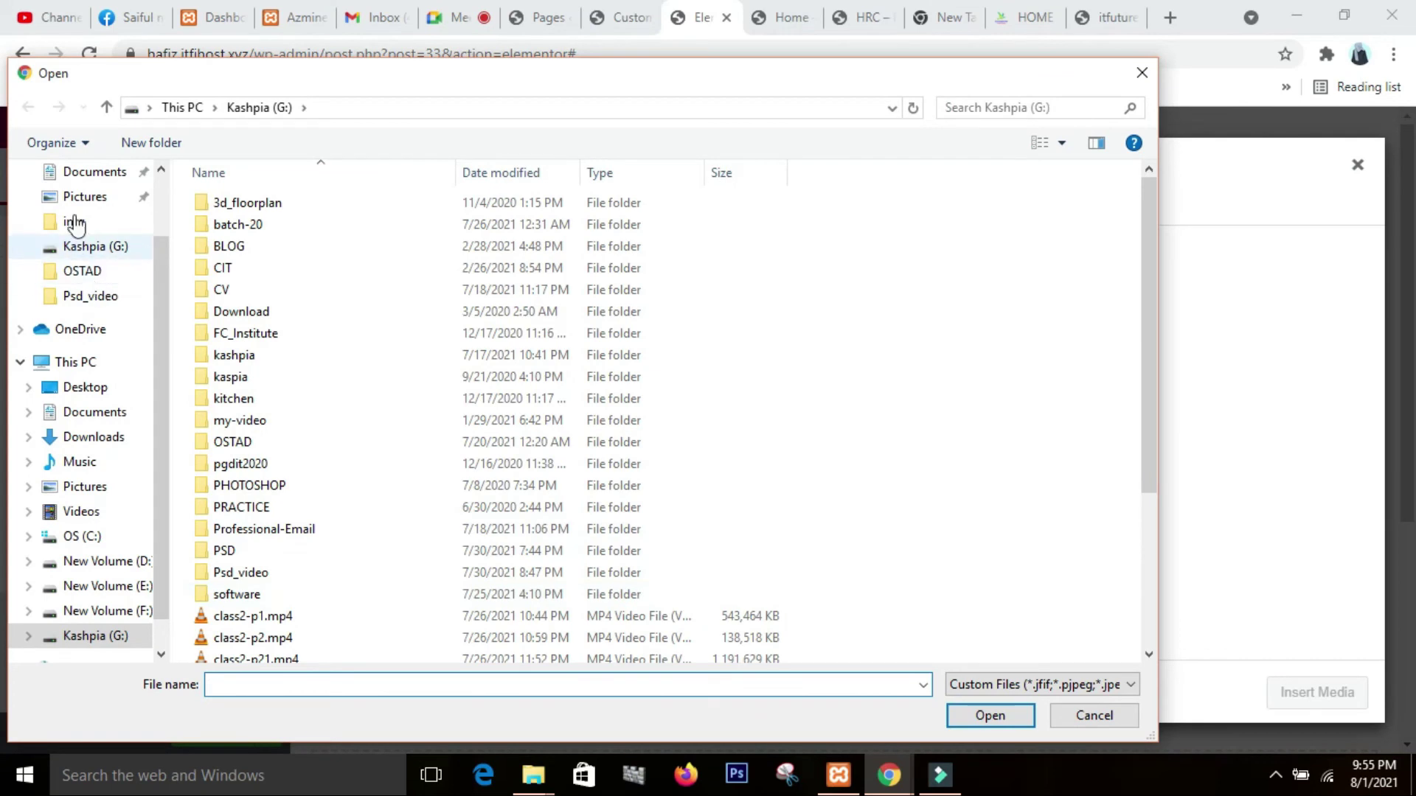
pyautogui.scroll(3, 72, 383)
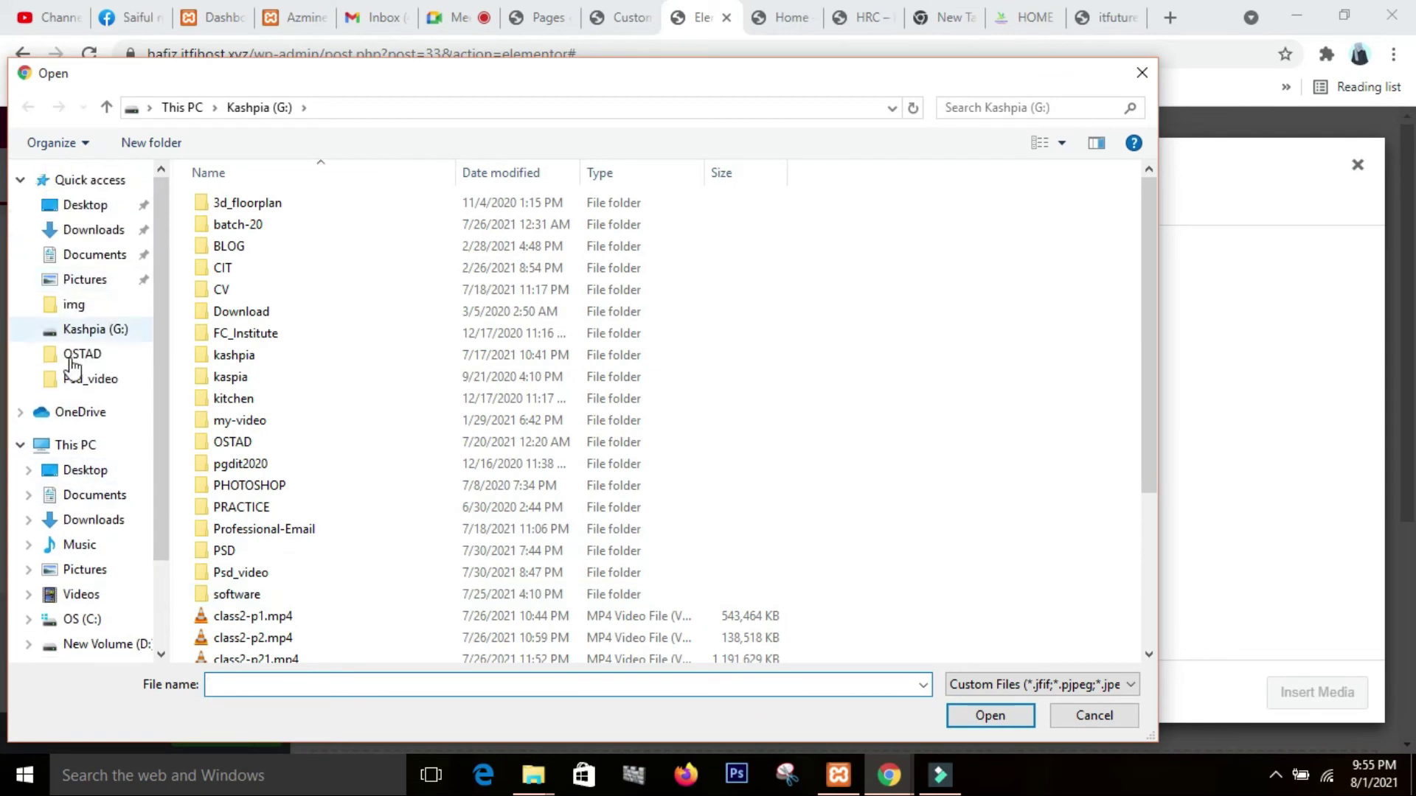
pyautogui.click(86, 307)
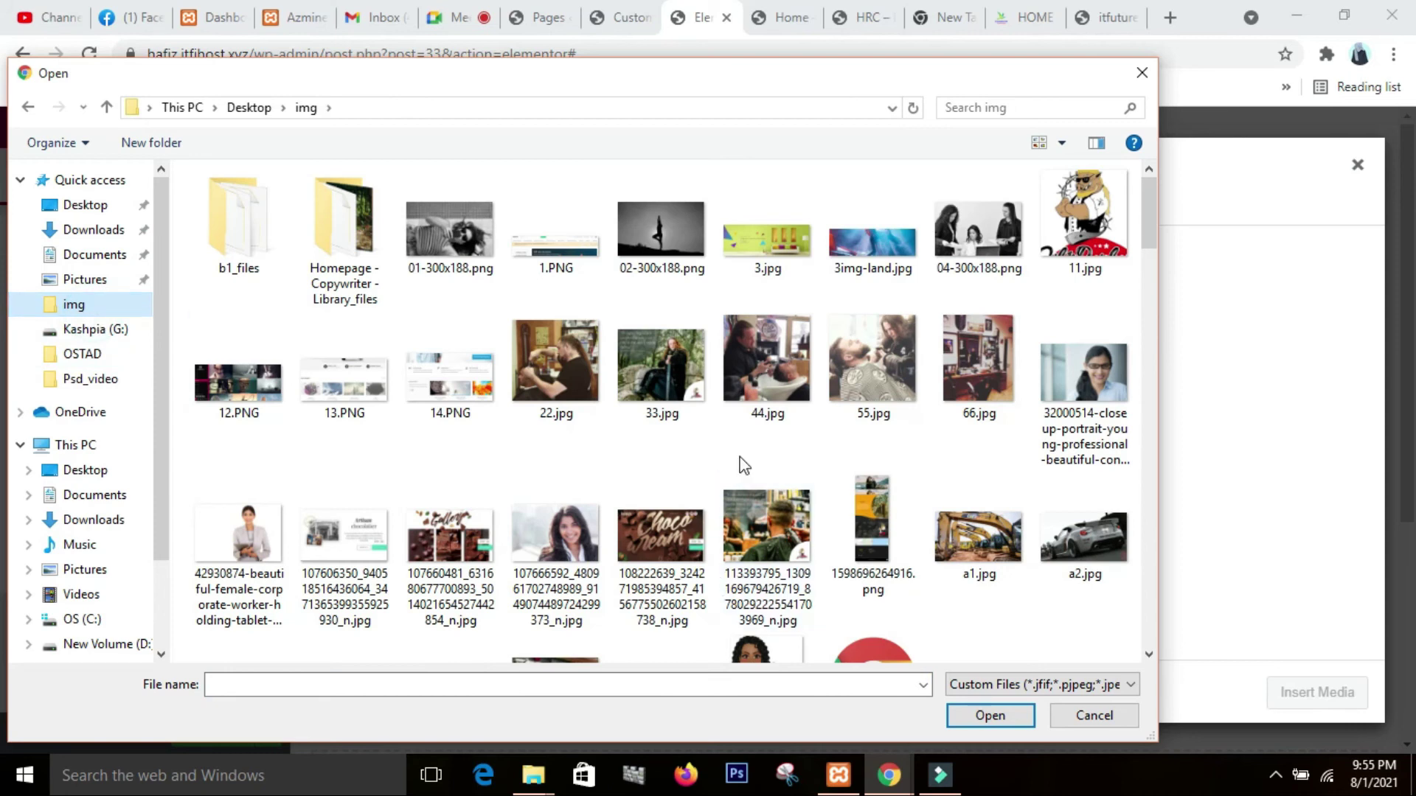
pyautogui.scroll(-3, 743, 464)
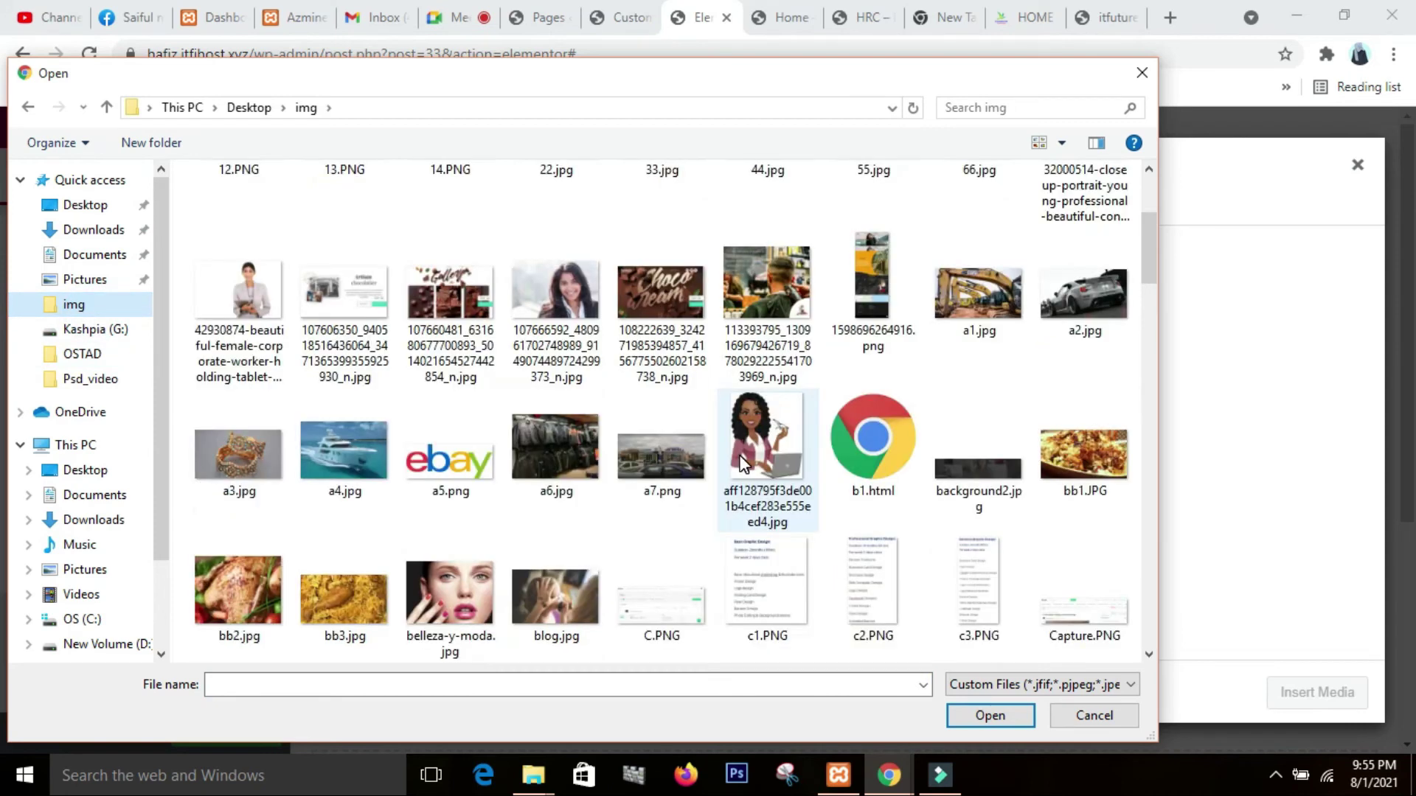
pyautogui.scroll(-5, 741, 461)
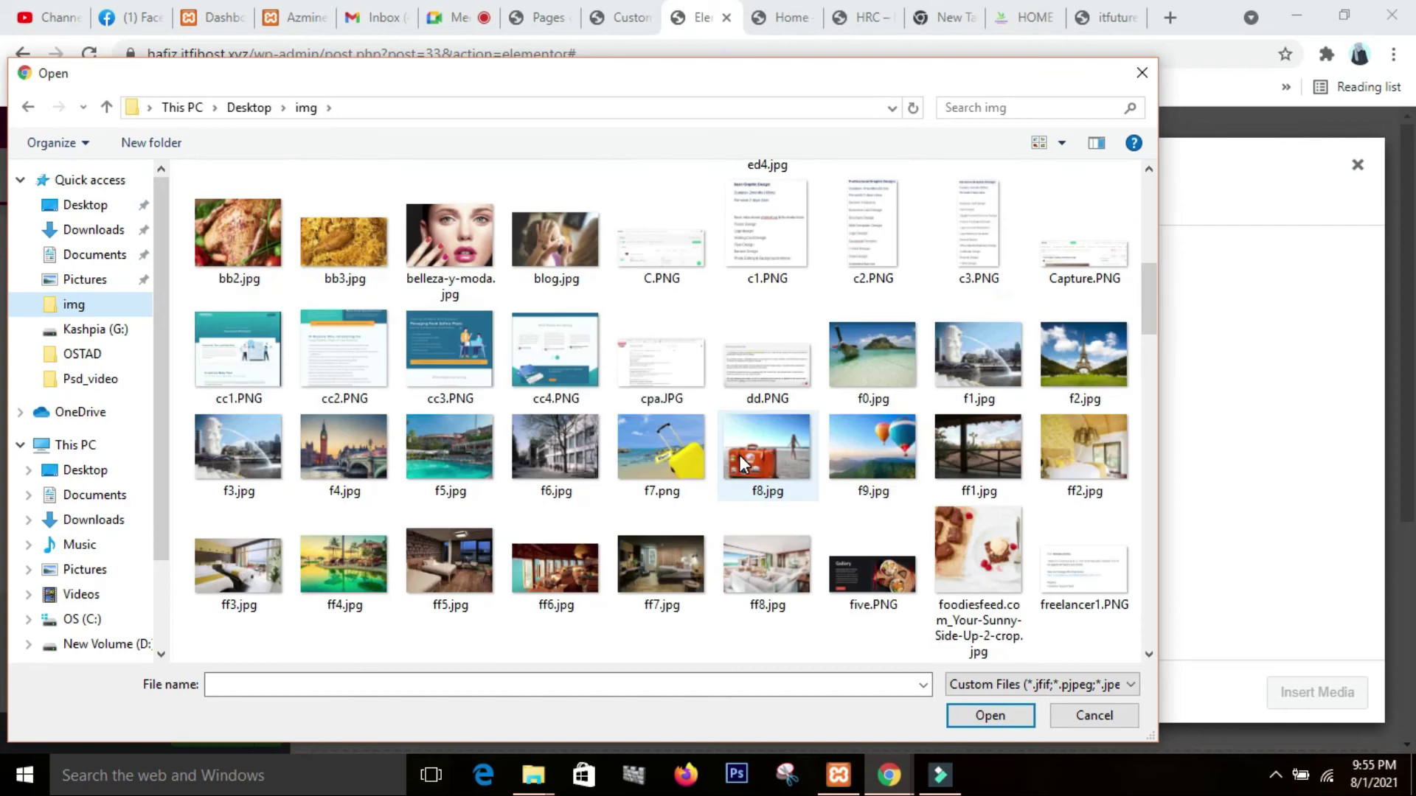
pyautogui.scroll(4, 741, 460)
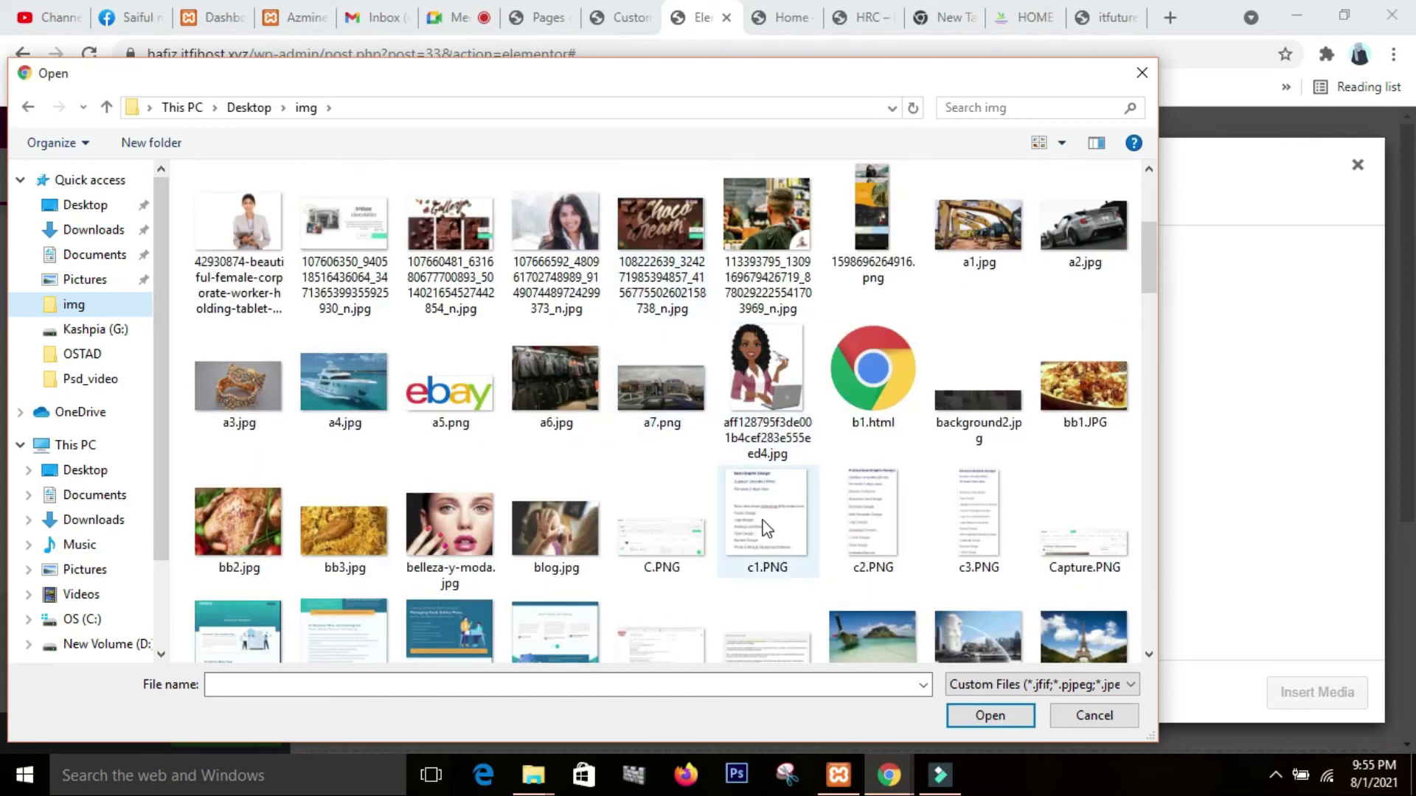
pyautogui.scroll(-8, 765, 526)
pyautogui.scroll(-5, 765, 526)
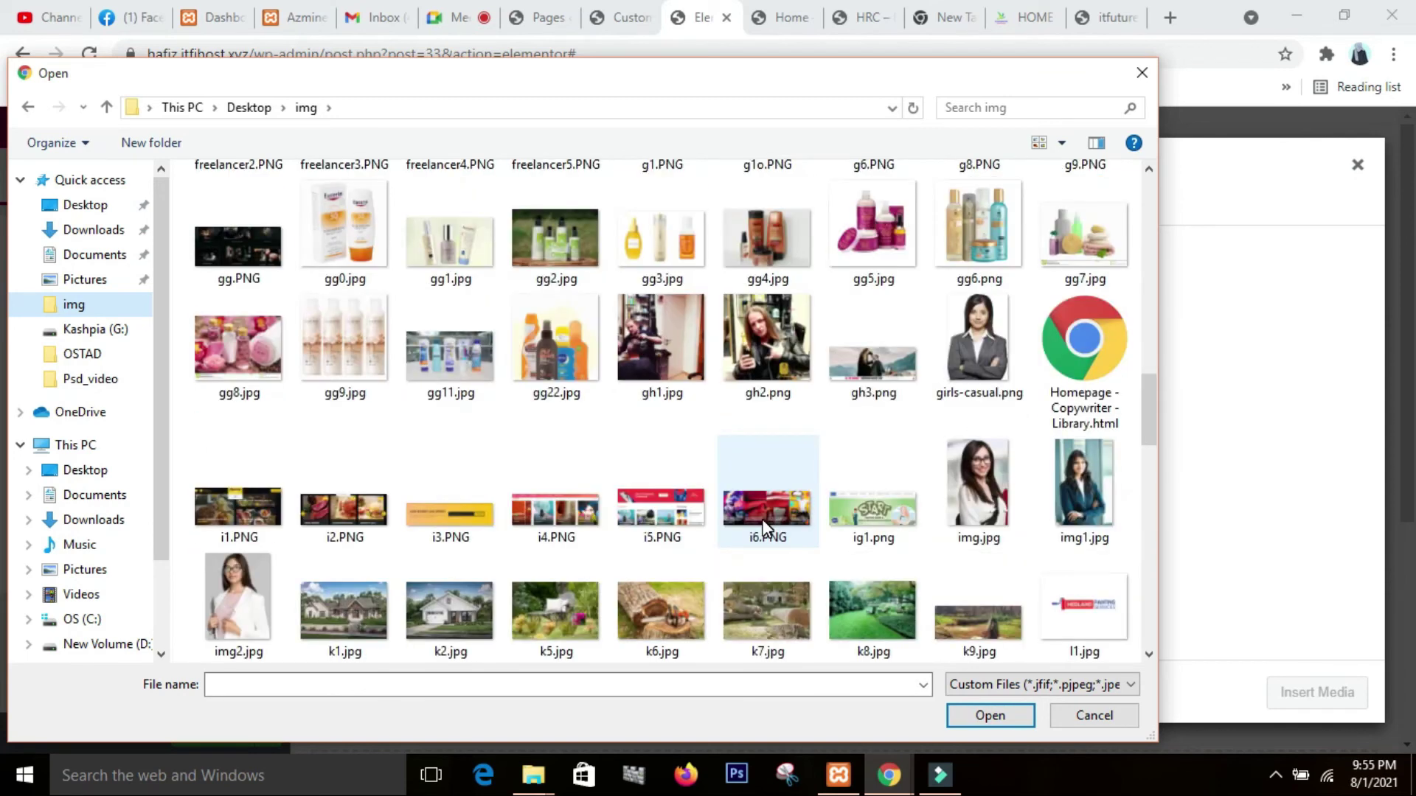
pyautogui.scroll(-5, 767, 528)
pyautogui.scroll(5, 767, 528)
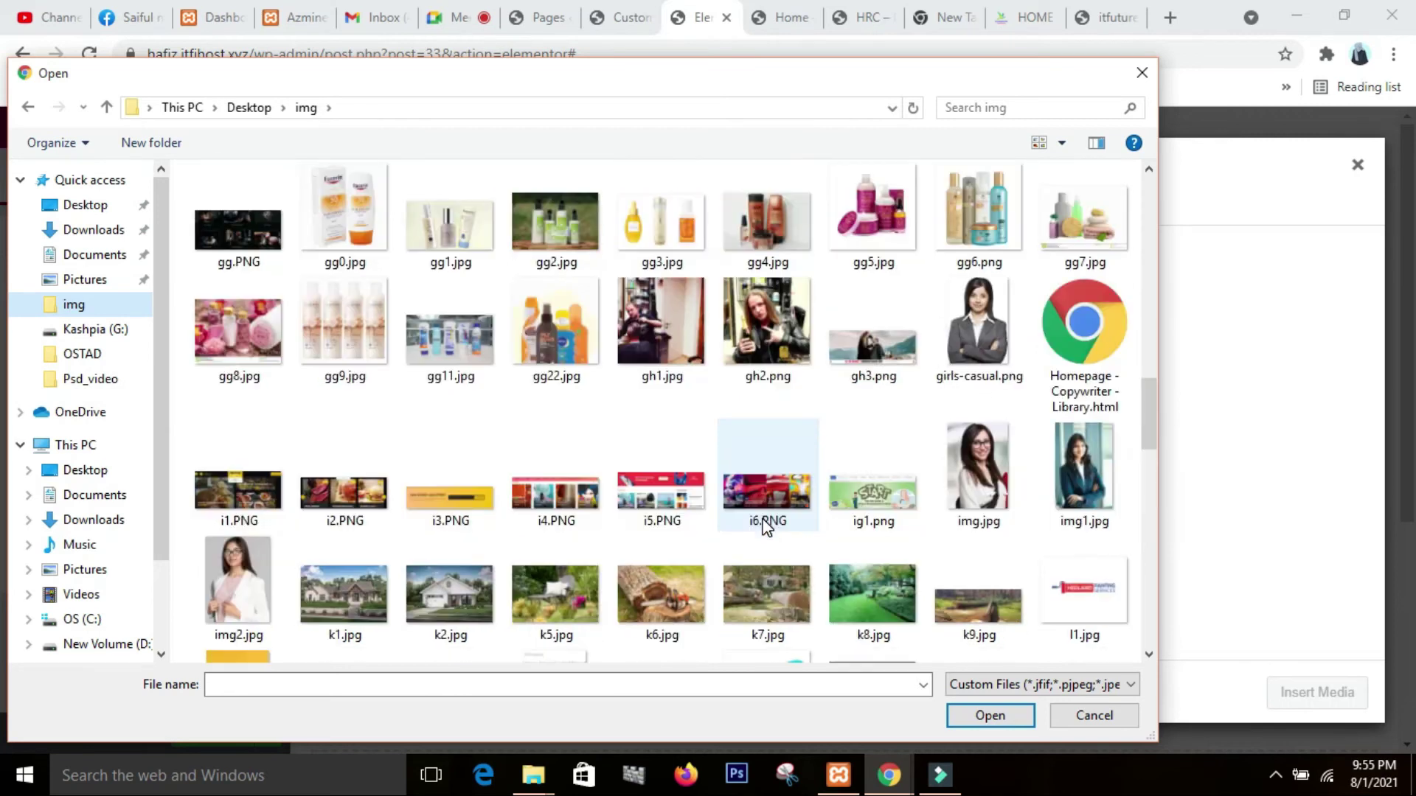
pyautogui.click(585, 627)
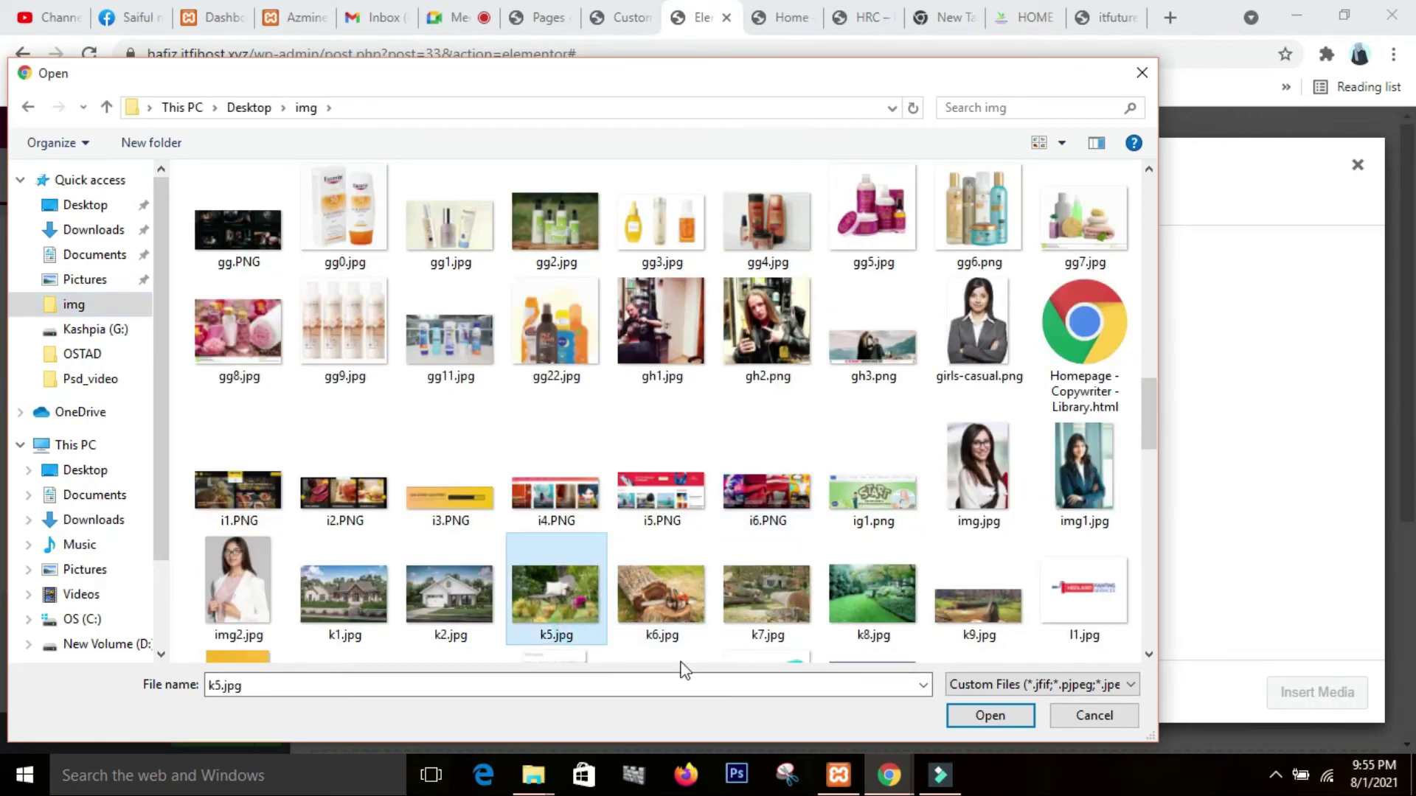
pyautogui.click(1011, 720)
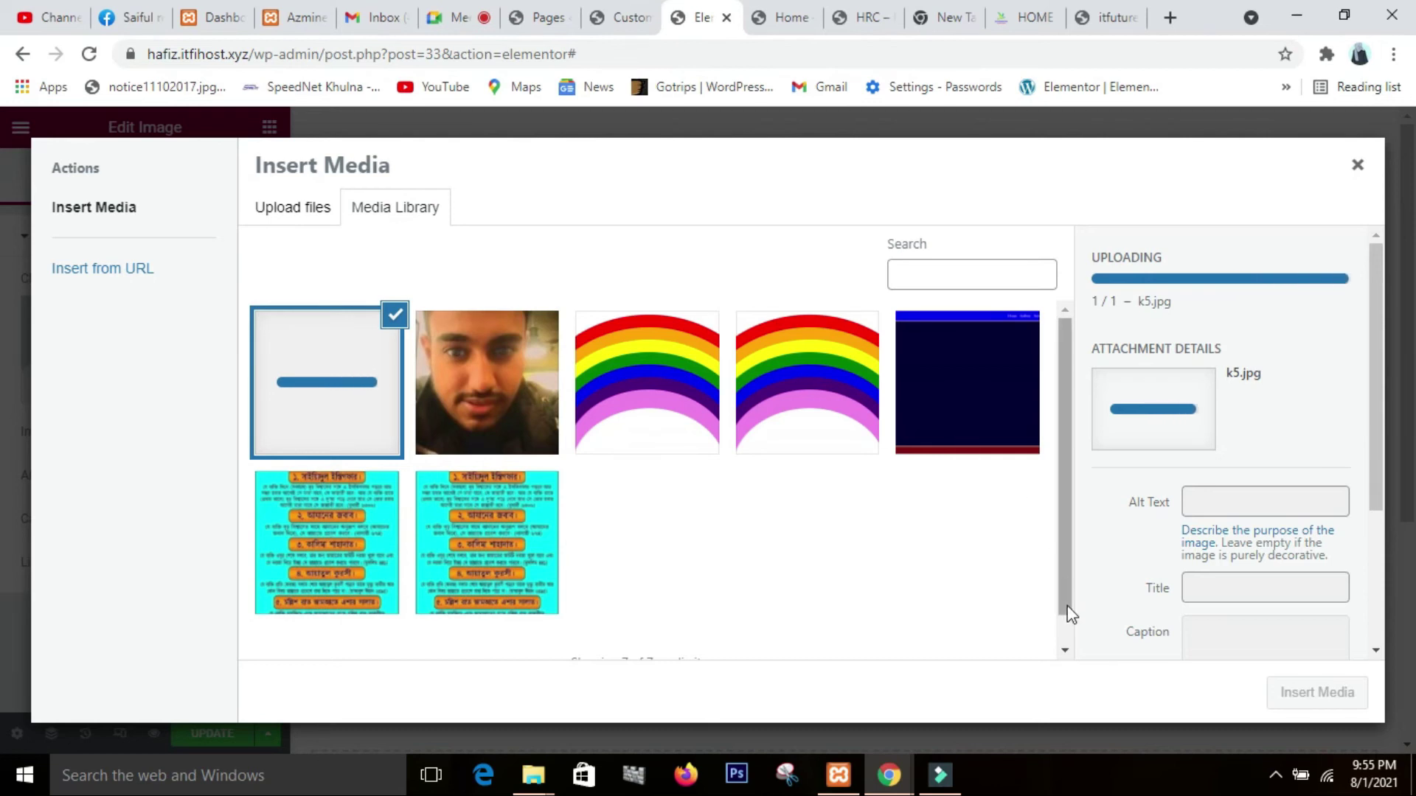
# - Insert the uploaded k5 image into the middle column's Image widget
pyautogui.scroll(-1, 1069, 609)
pyautogui.scroll(-3, 1320, 502)
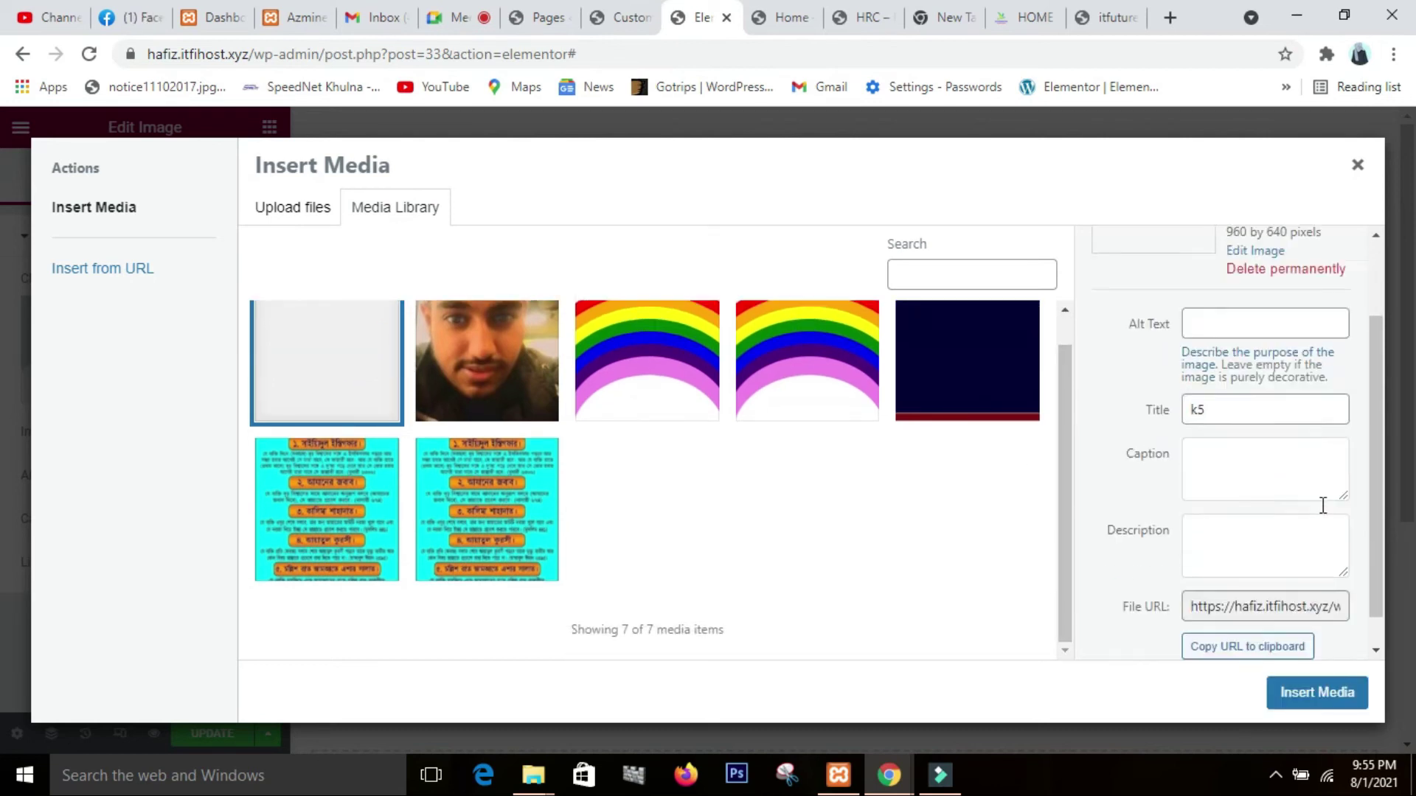
pyautogui.click(1312, 698)
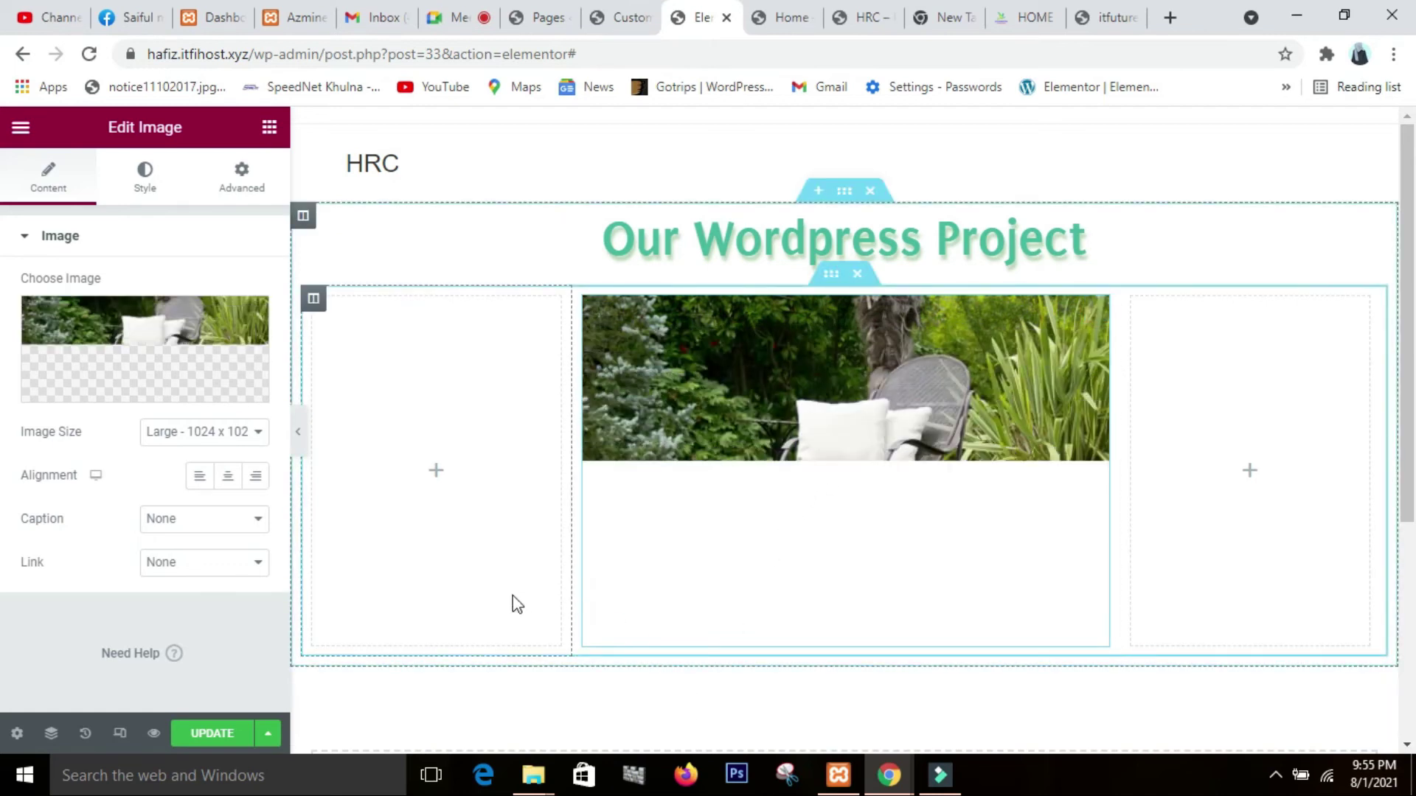
# - Try the Medium, Thumbnail, Medium Large and Full size presets on the garden image
pyautogui.click(236, 432)
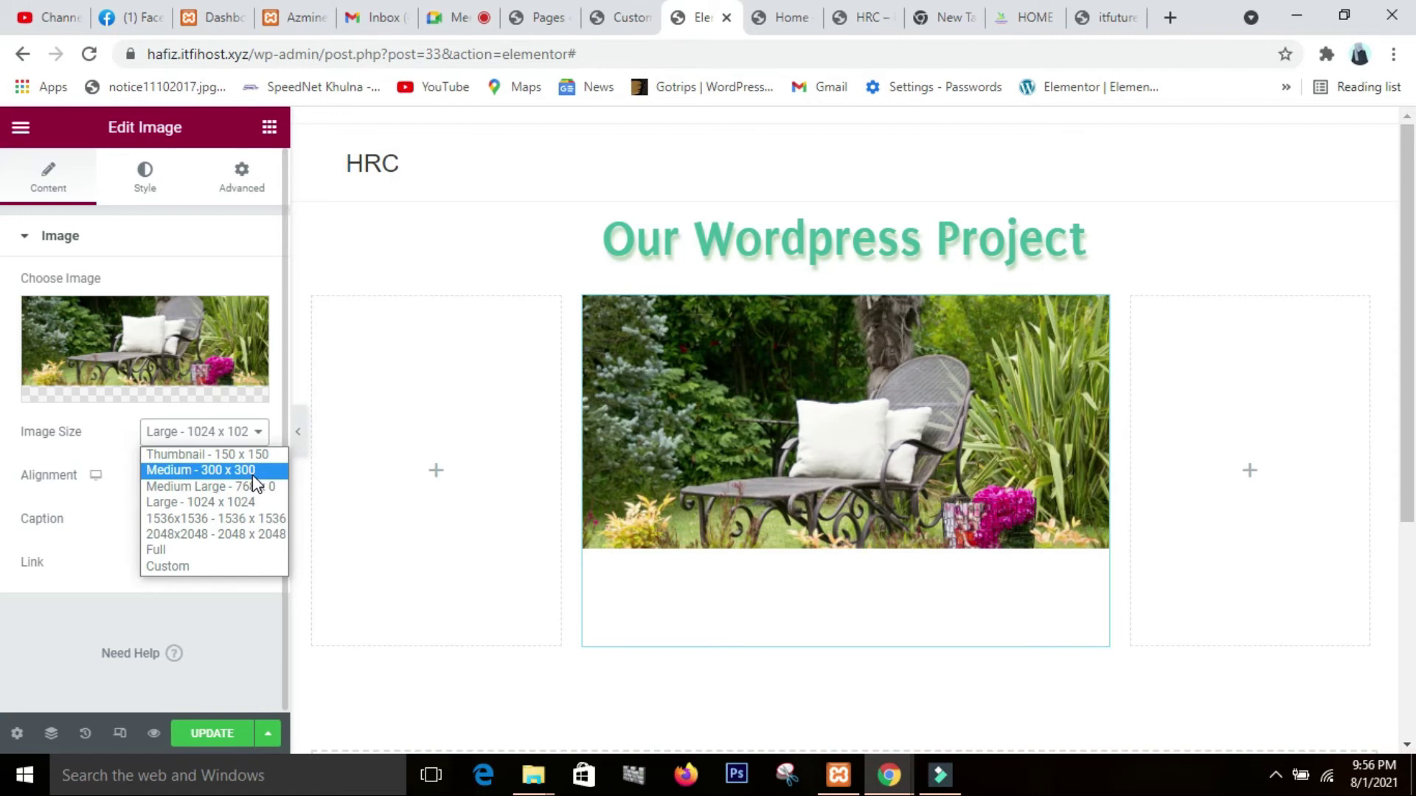
pyautogui.click(253, 475)
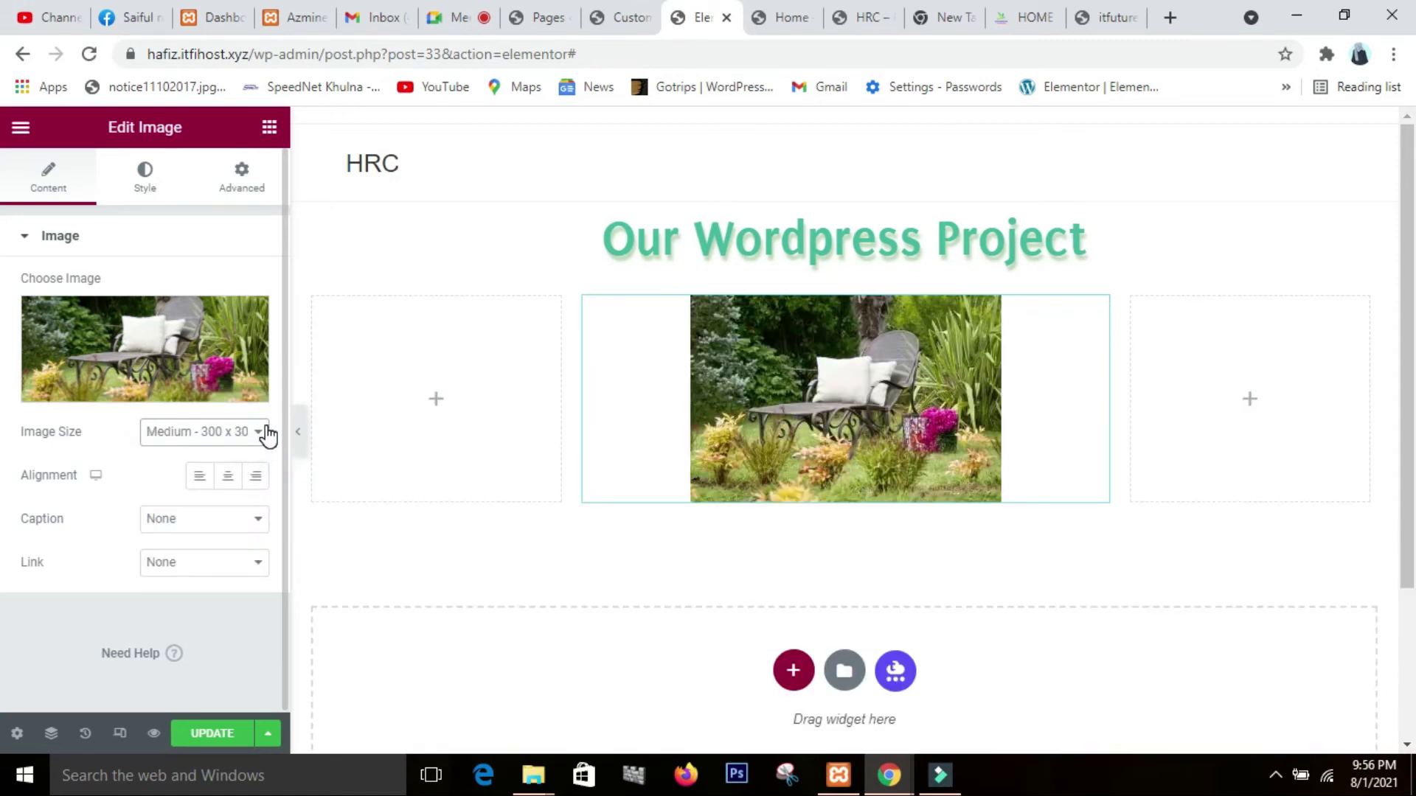
pyautogui.click(267, 434)
pyautogui.click(255, 454)
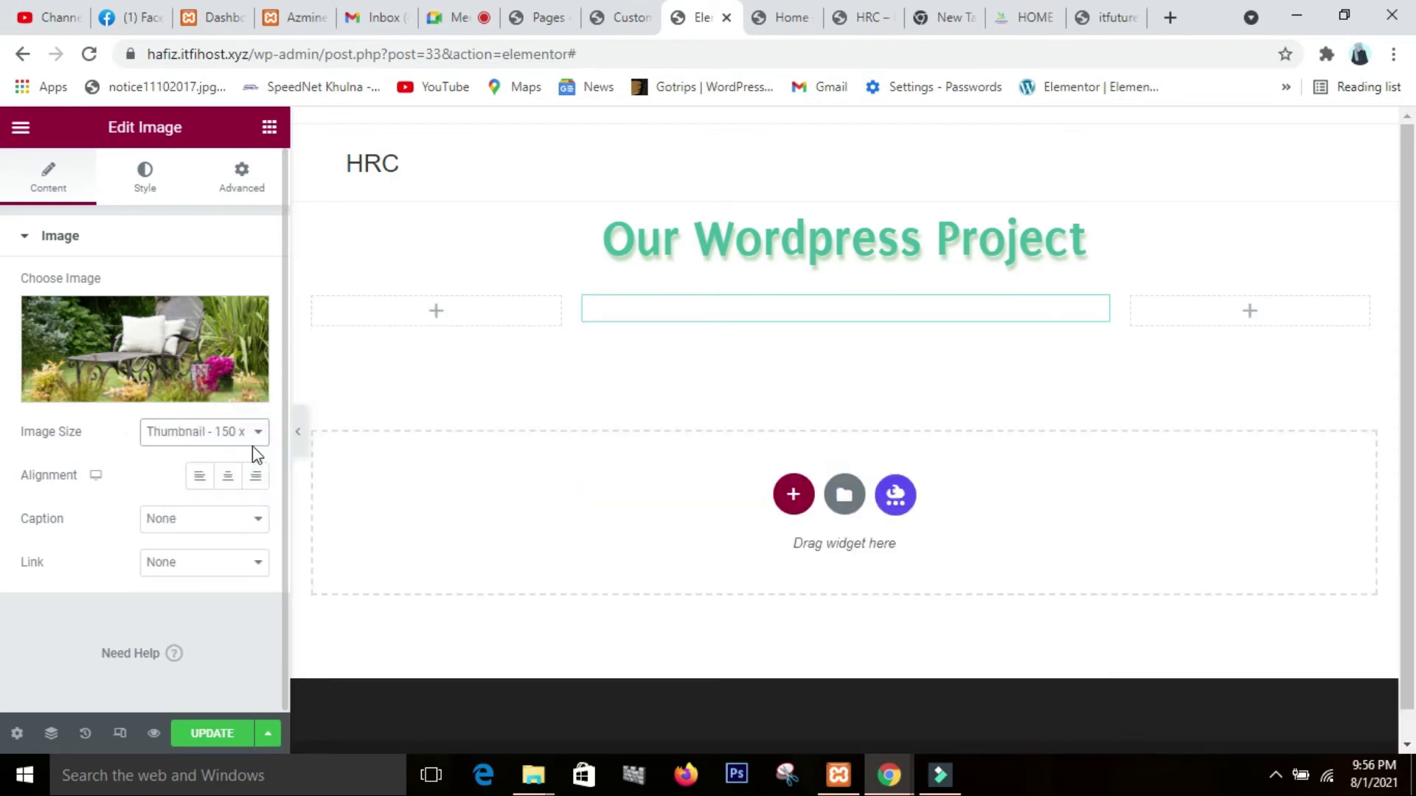
pyautogui.click(253, 438)
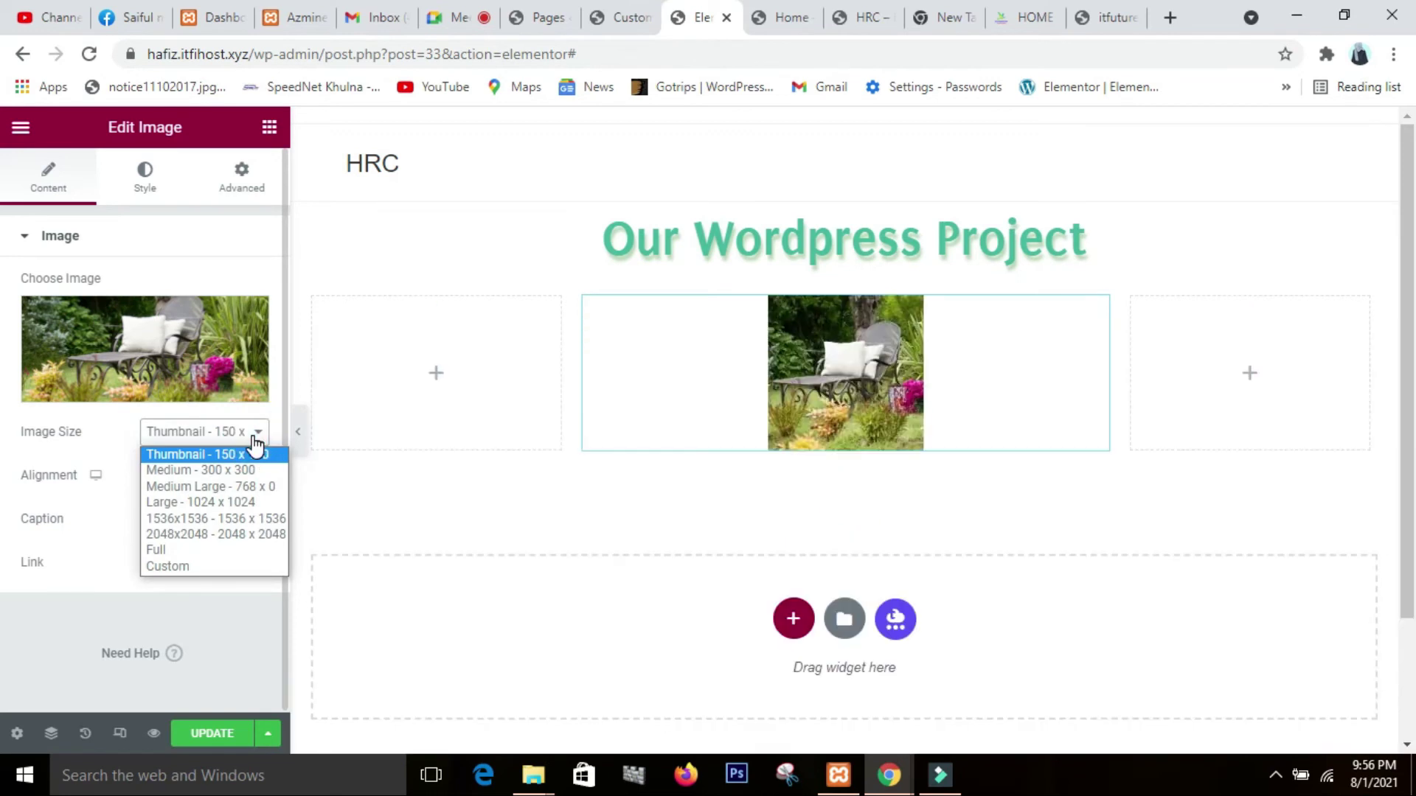
pyautogui.click(241, 488)
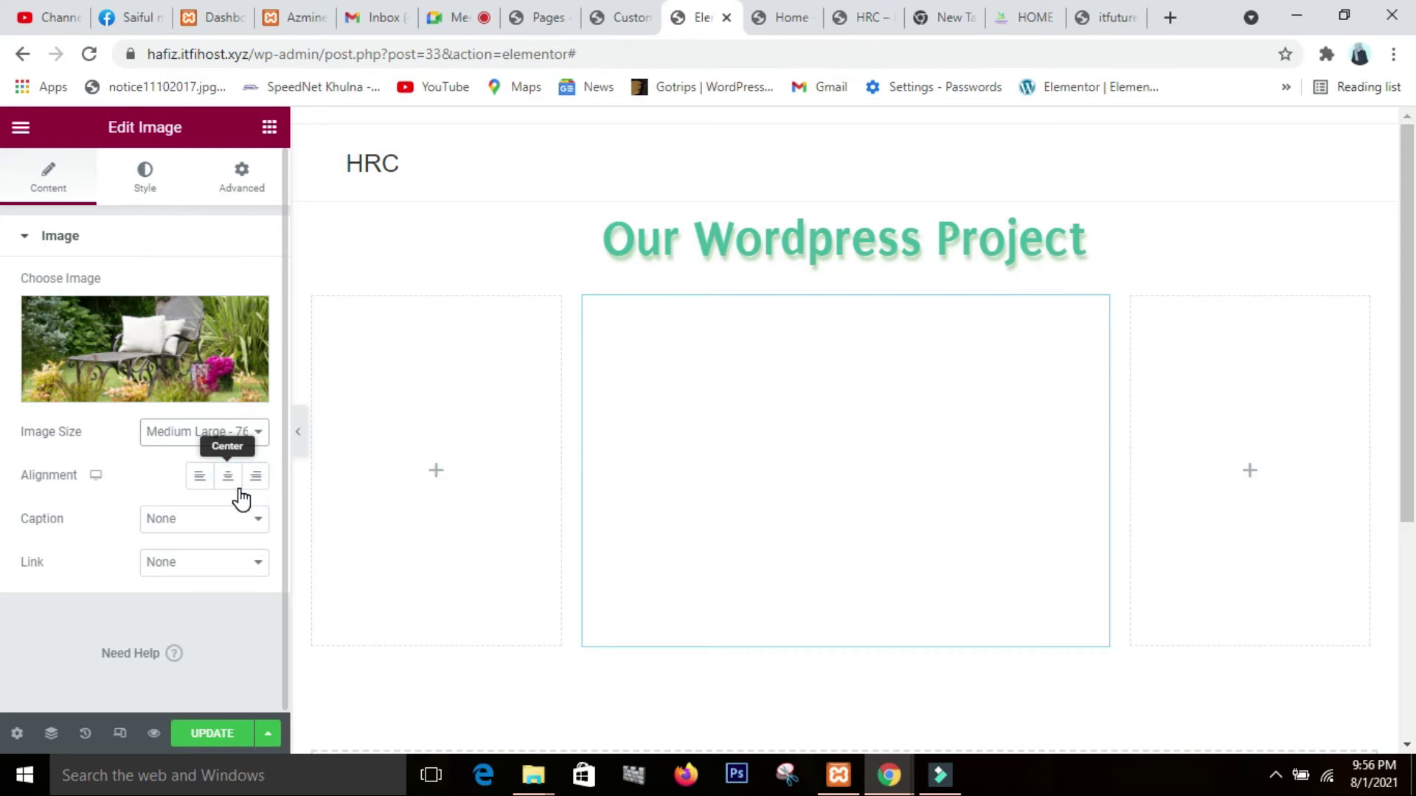
pyautogui.click(256, 437)
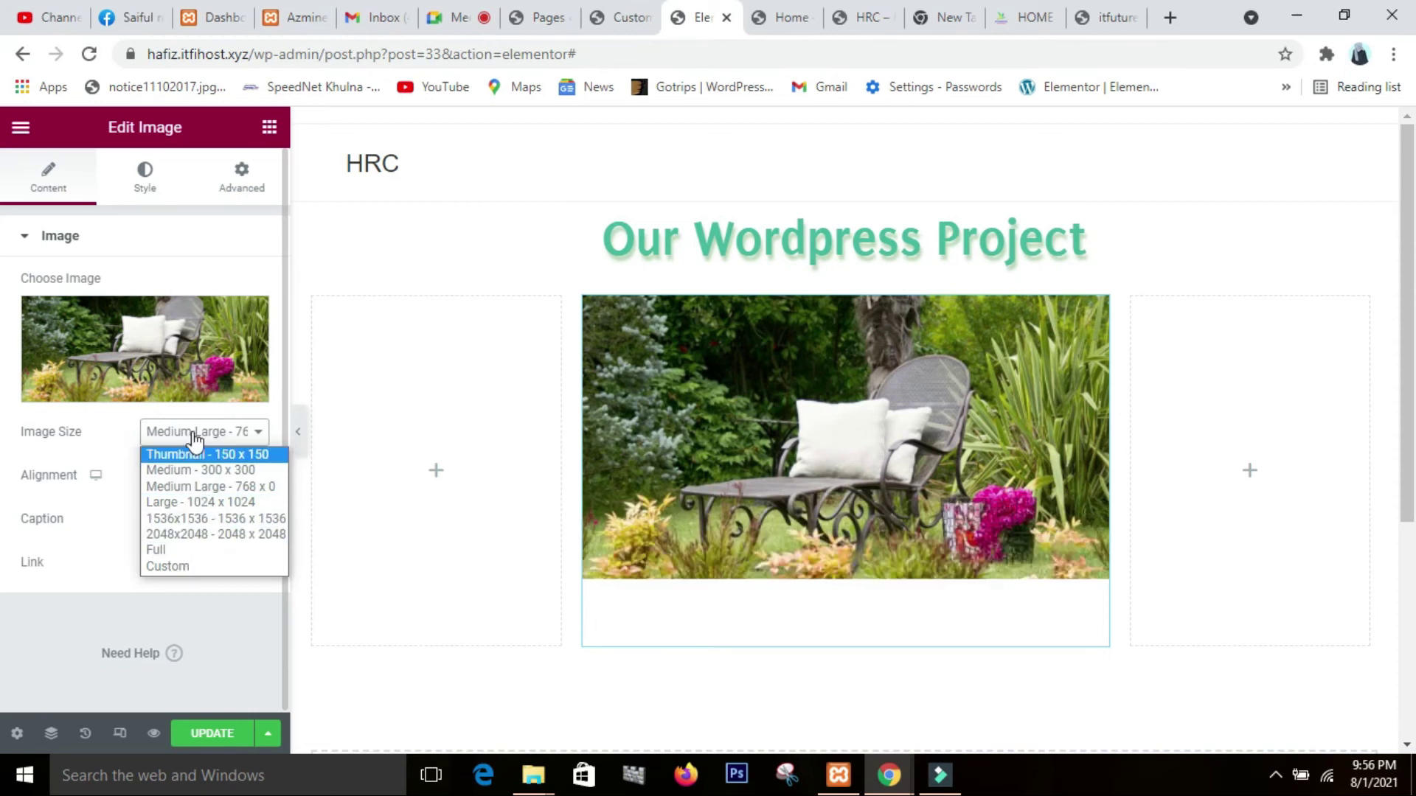
pyautogui.click(208, 553)
# - Switch the image to a custom size, 600 wide by 400 high, and apply it
pyautogui.click(232, 449)
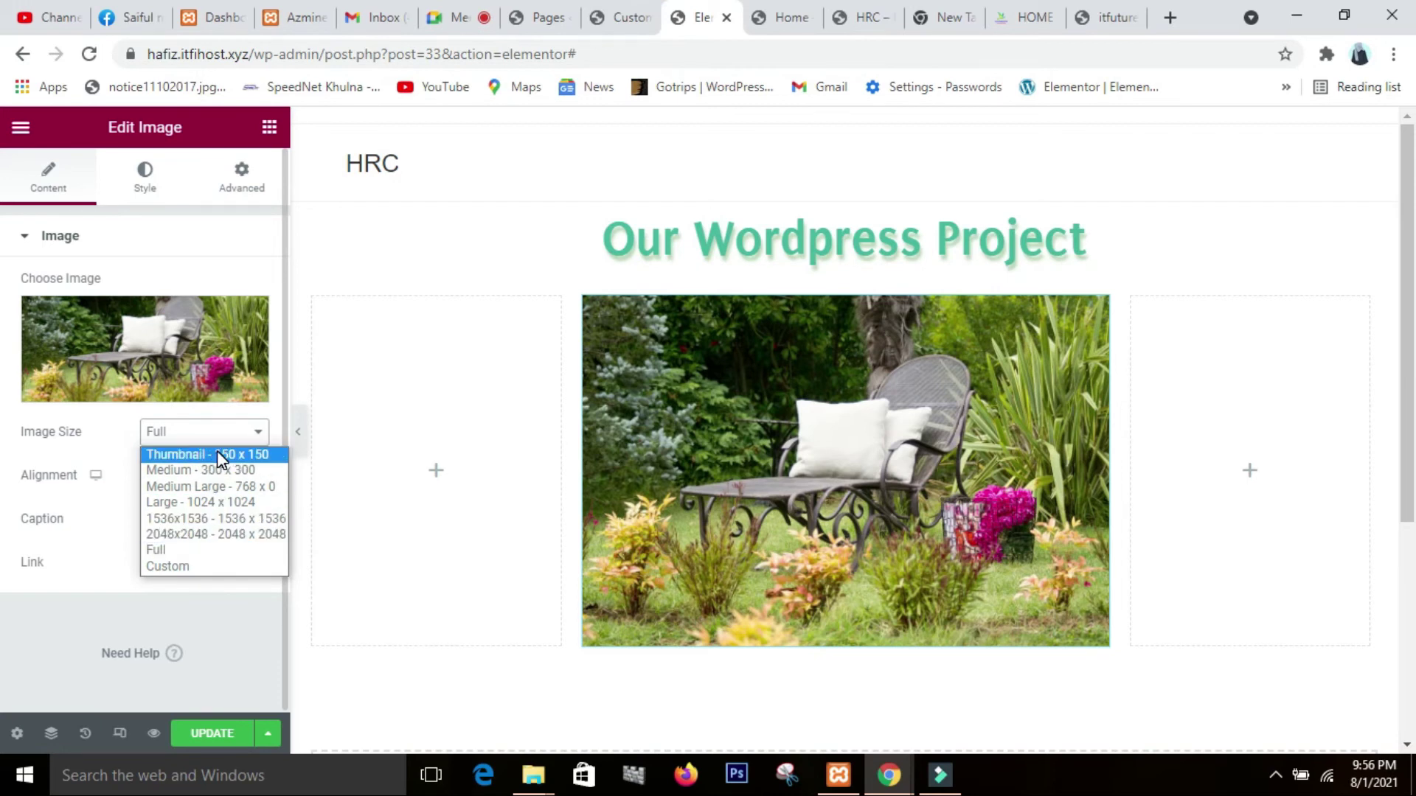
pyautogui.click(196, 568)
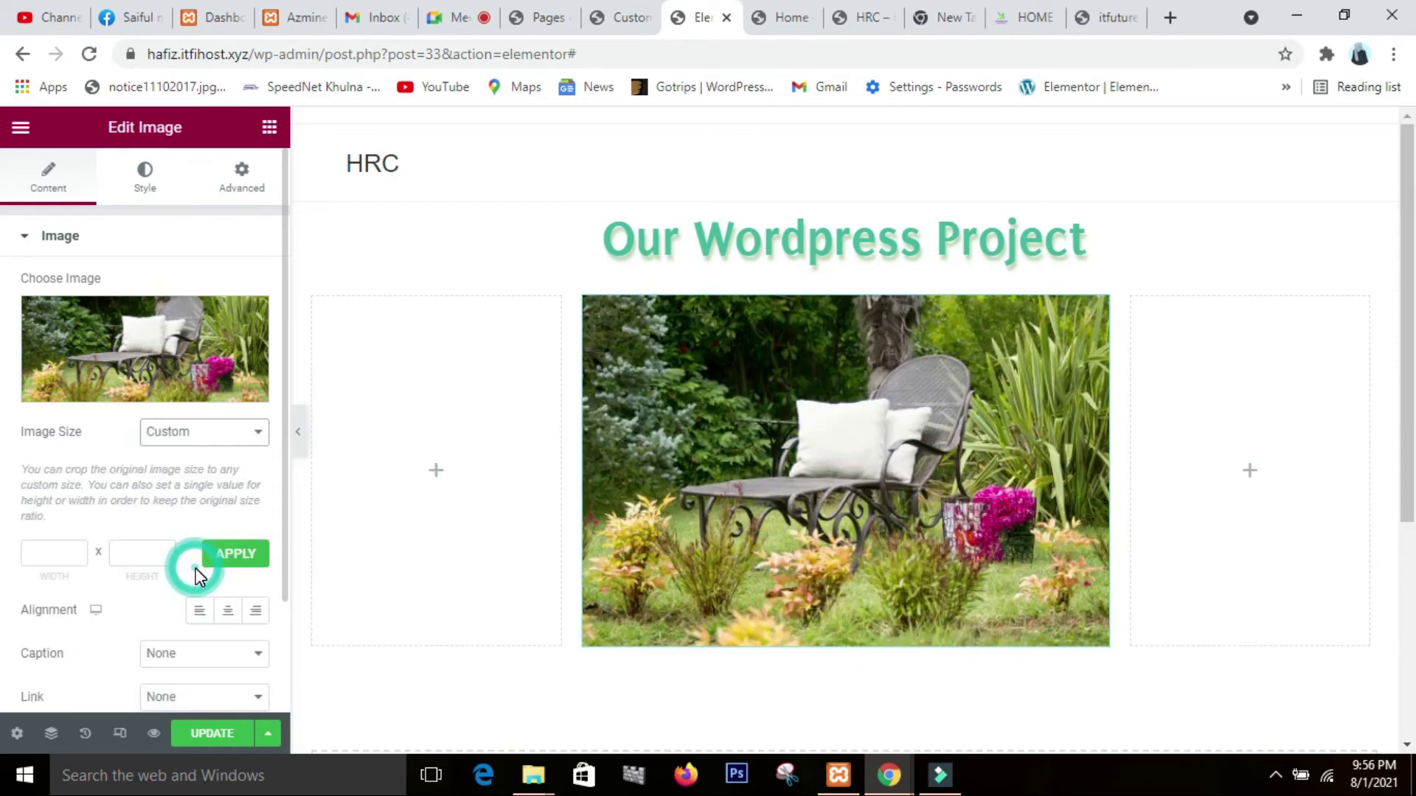
pyautogui.click(54, 555)
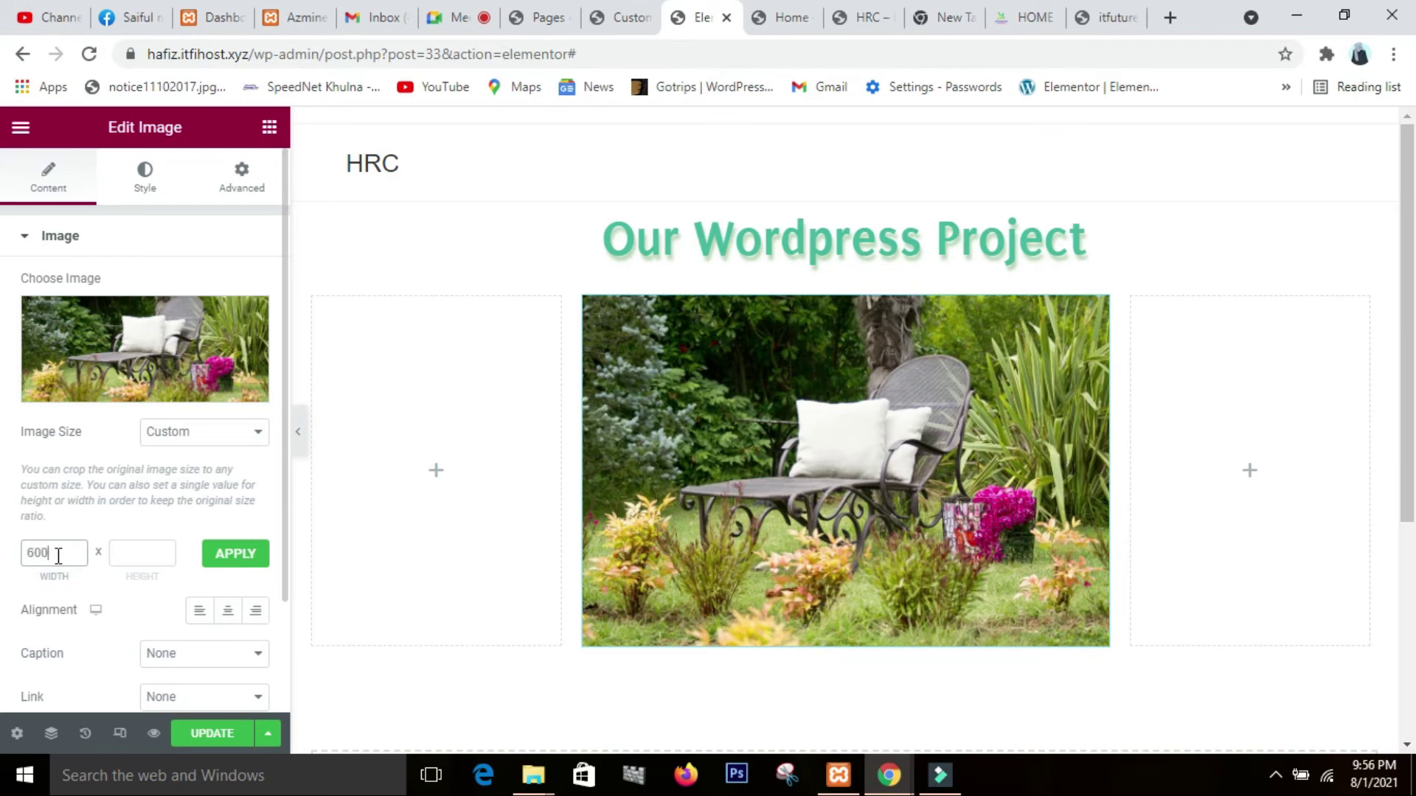
pyautogui.click(124, 556)
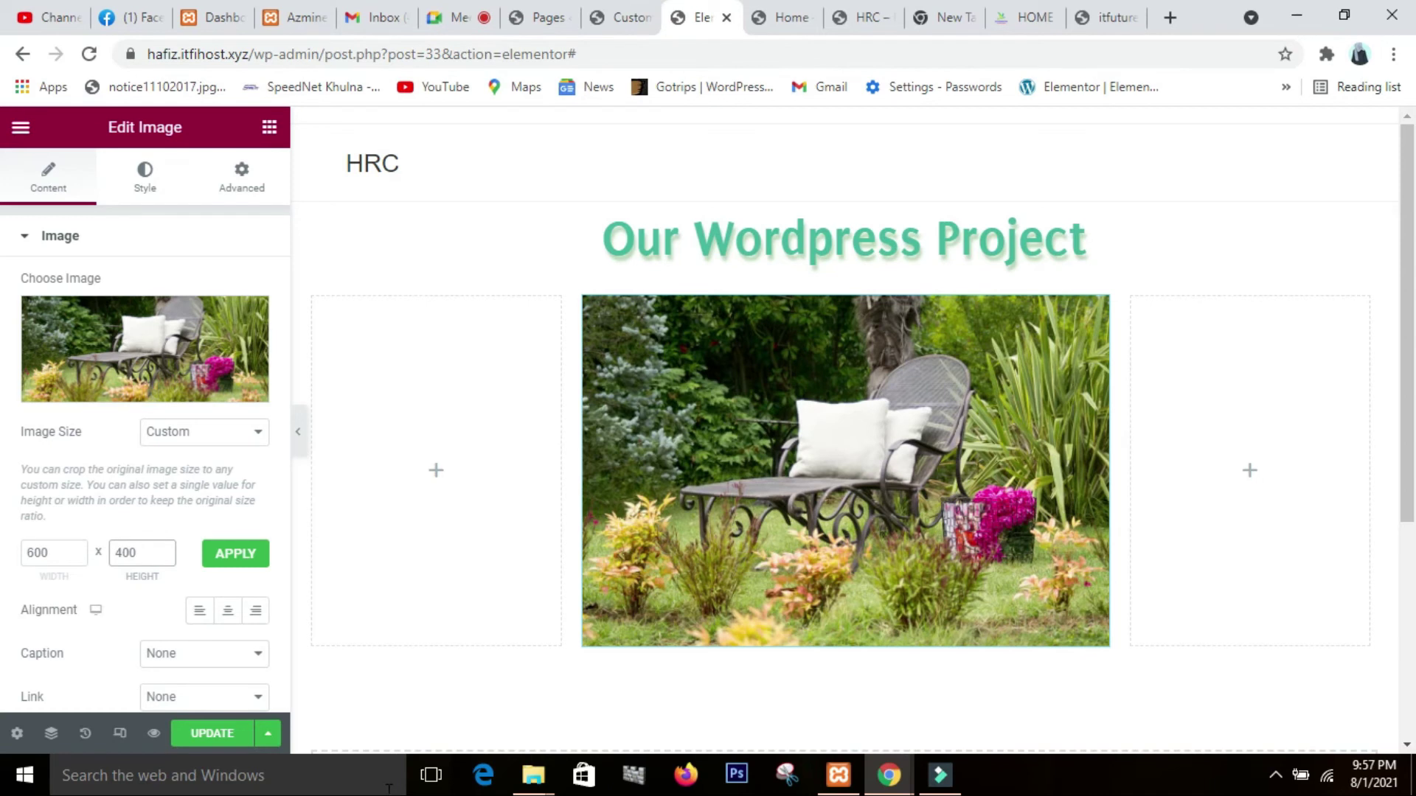
pyautogui.write('400')
pyautogui.click(242, 557)
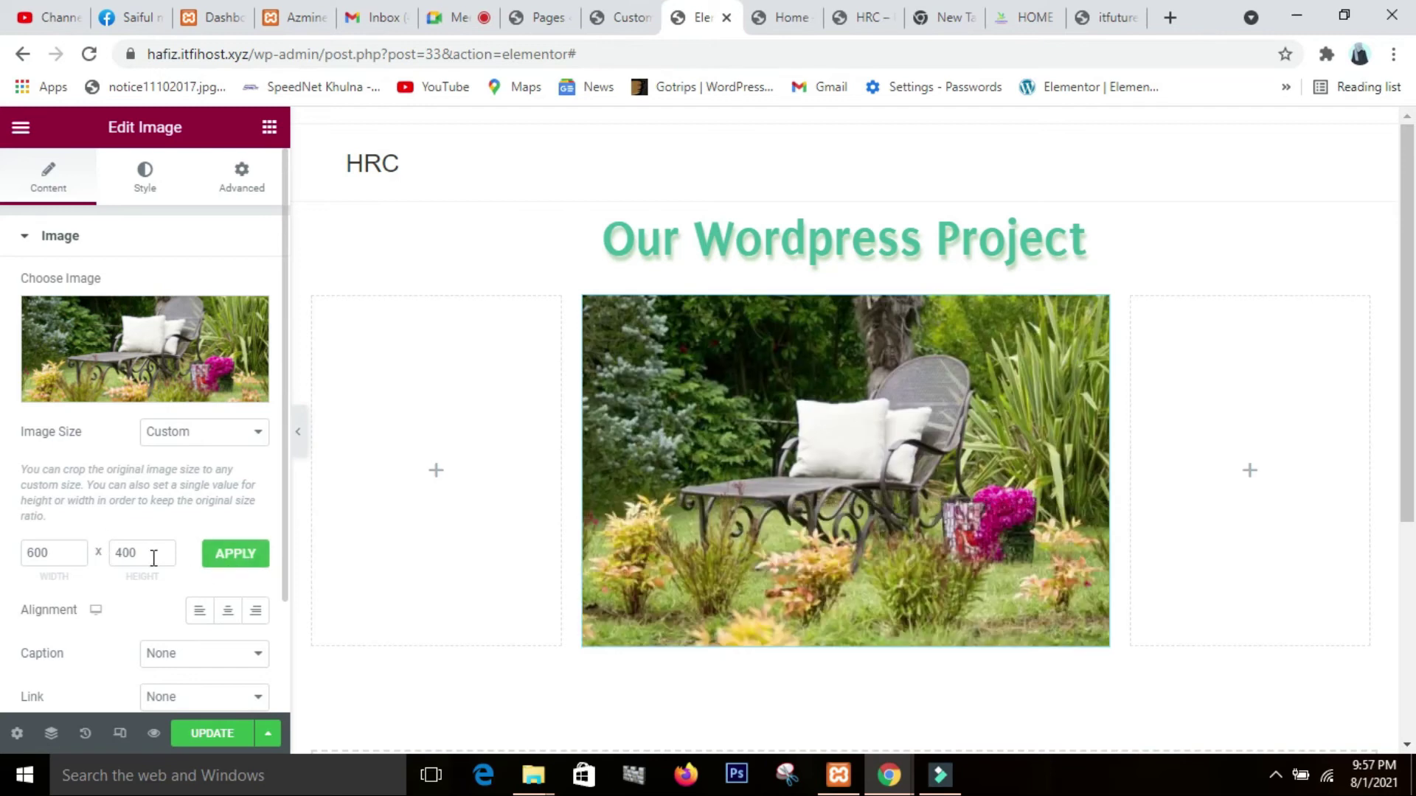
# - Set the image's custom width to 400 and apply the 400 x 400 crop
pyautogui.click(59, 552)
pyautogui.press('BackSpace')
pyautogui.press('BackSpace')
pyautogui.write('400')
pyautogui.click(221, 556)
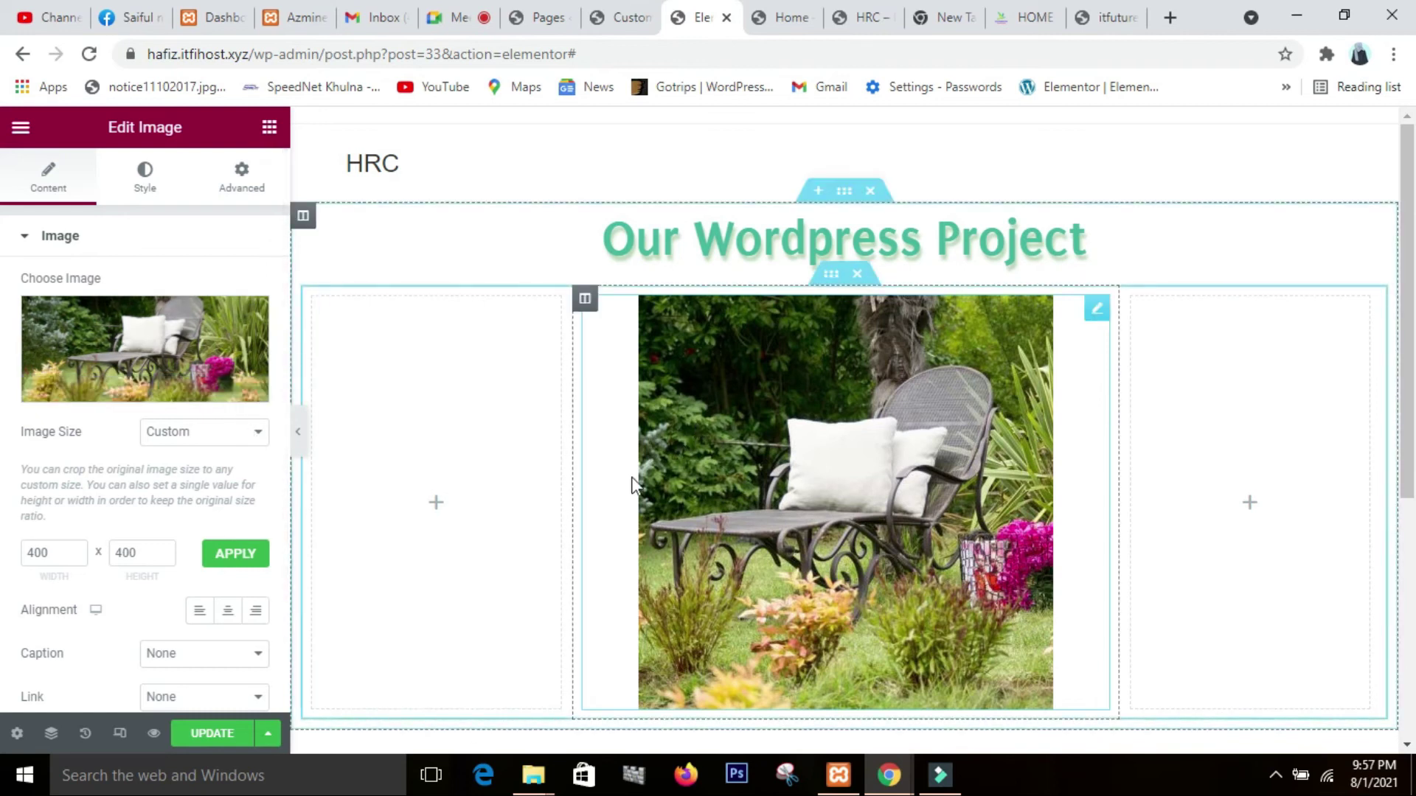
pyautogui.click(222, 434)
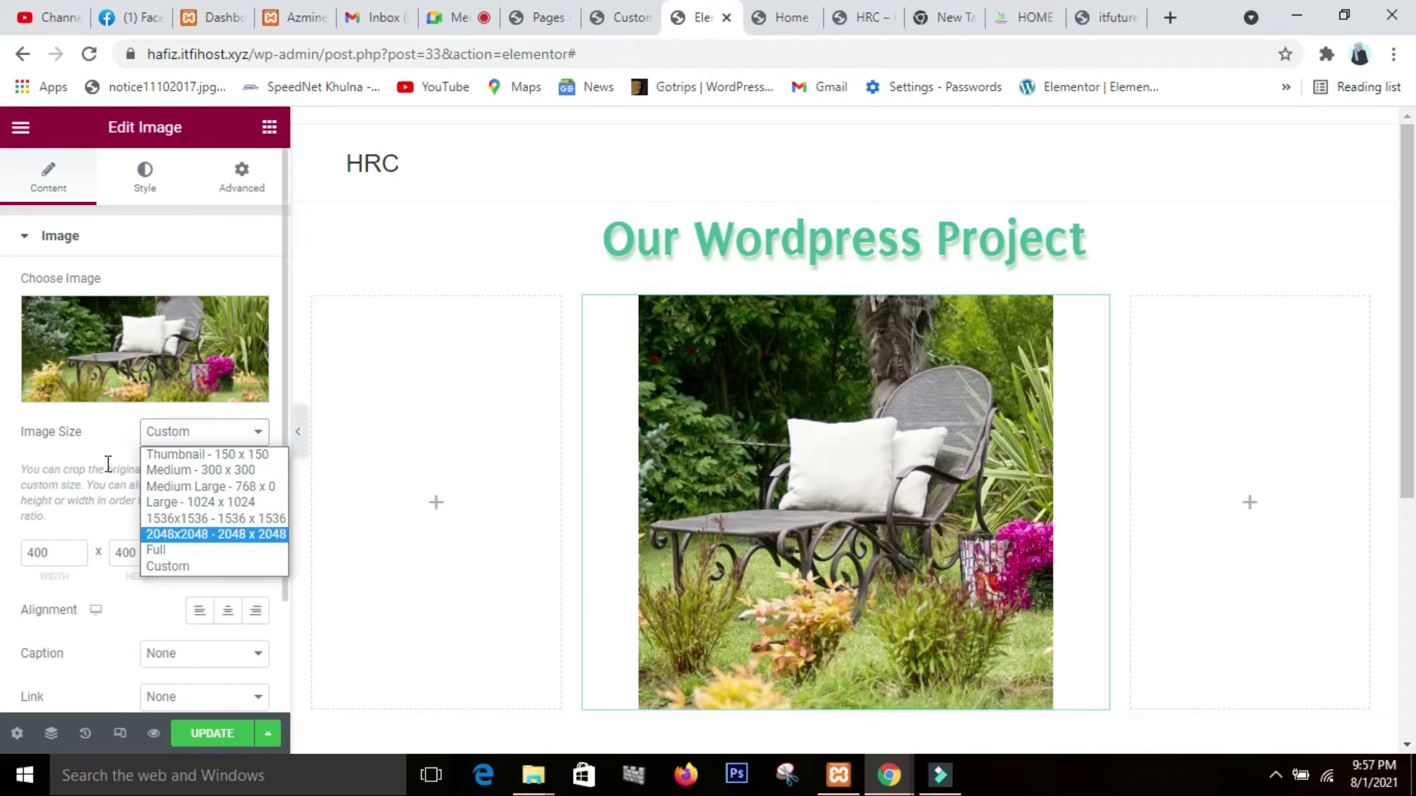
pyautogui.click(104, 439)
# - Try the image's left and right alignments and settle on center alignment
pyautogui.scroll(-1, 104, 438)
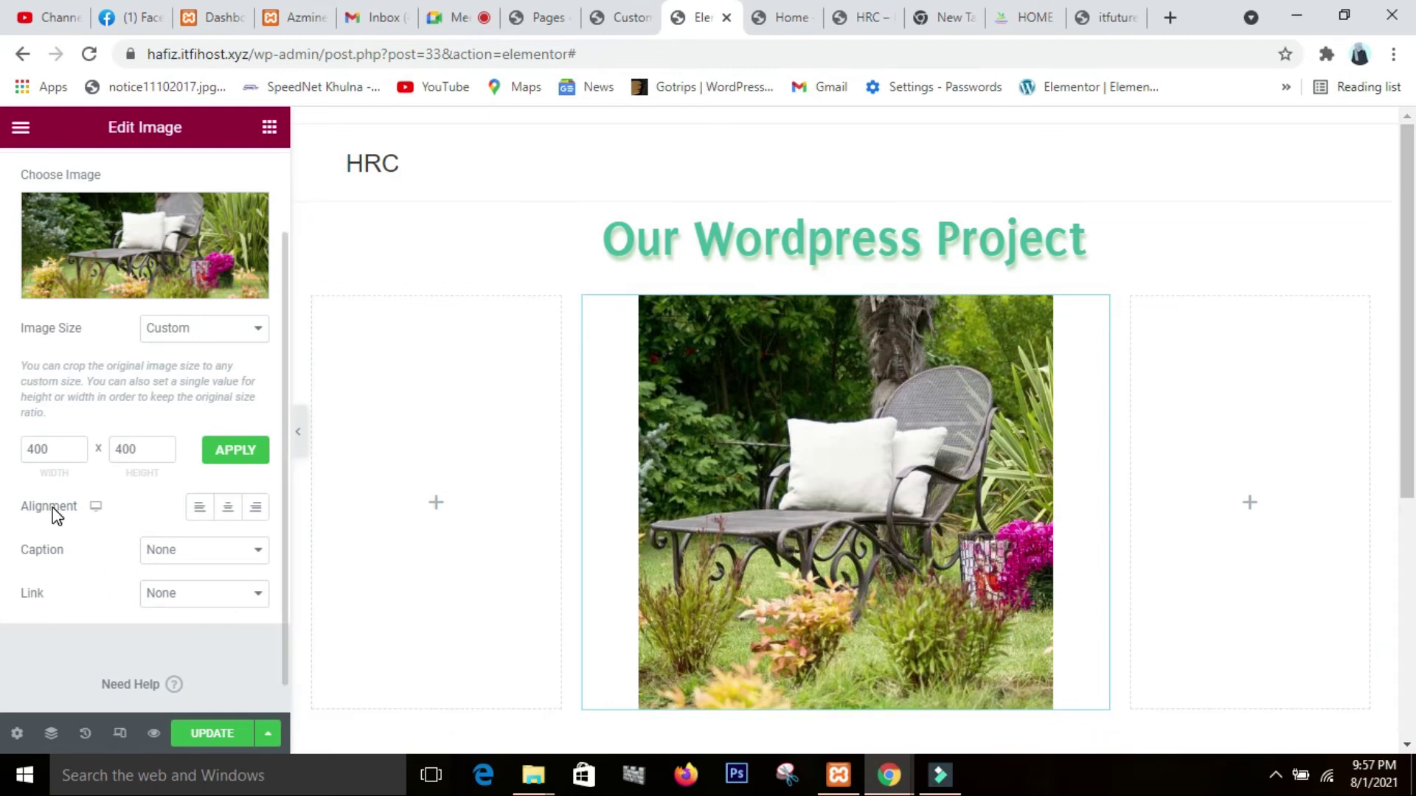
pyautogui.click(199, 509)
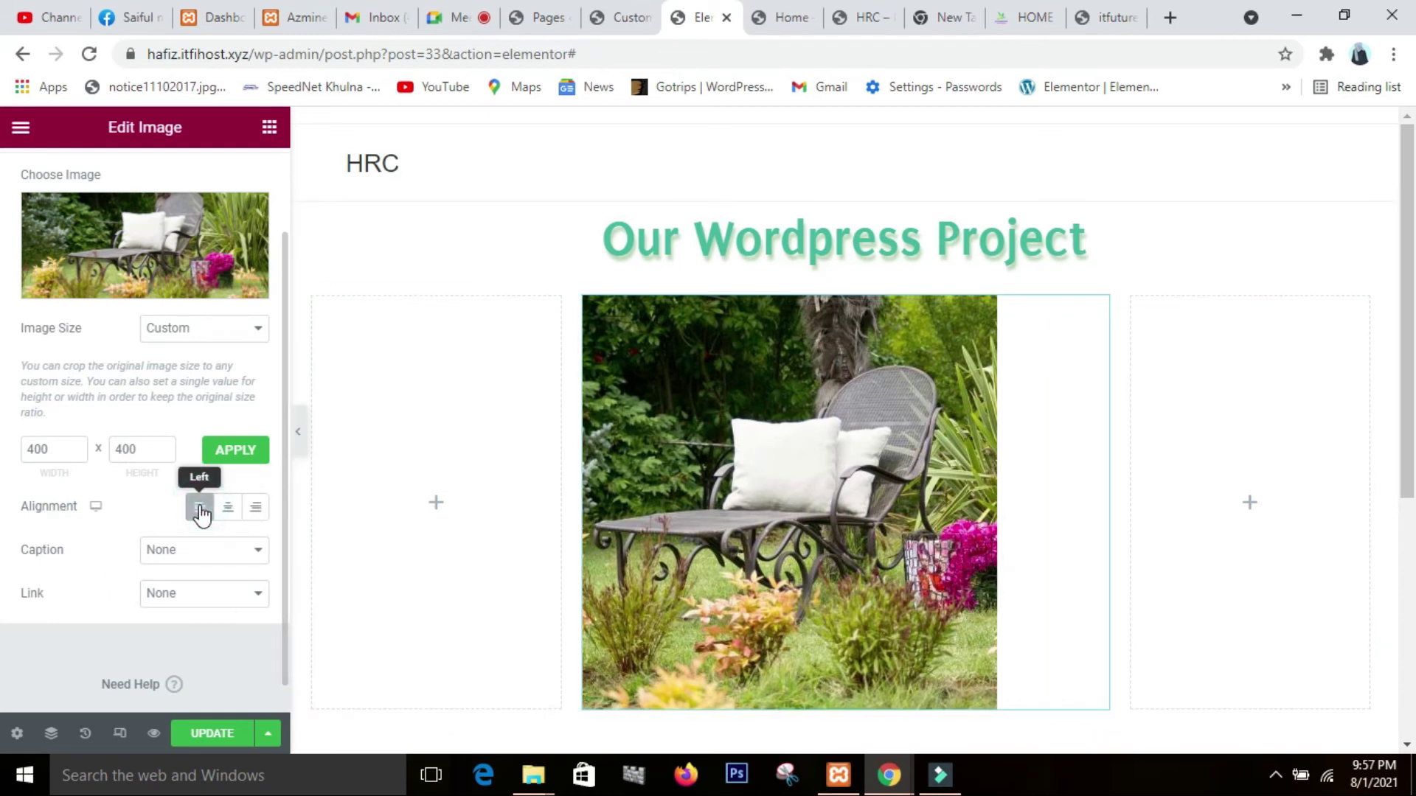
pyautogui.click(228, 509)
pyautogui.click(255, 508)
pyautogui.click(233, 509)
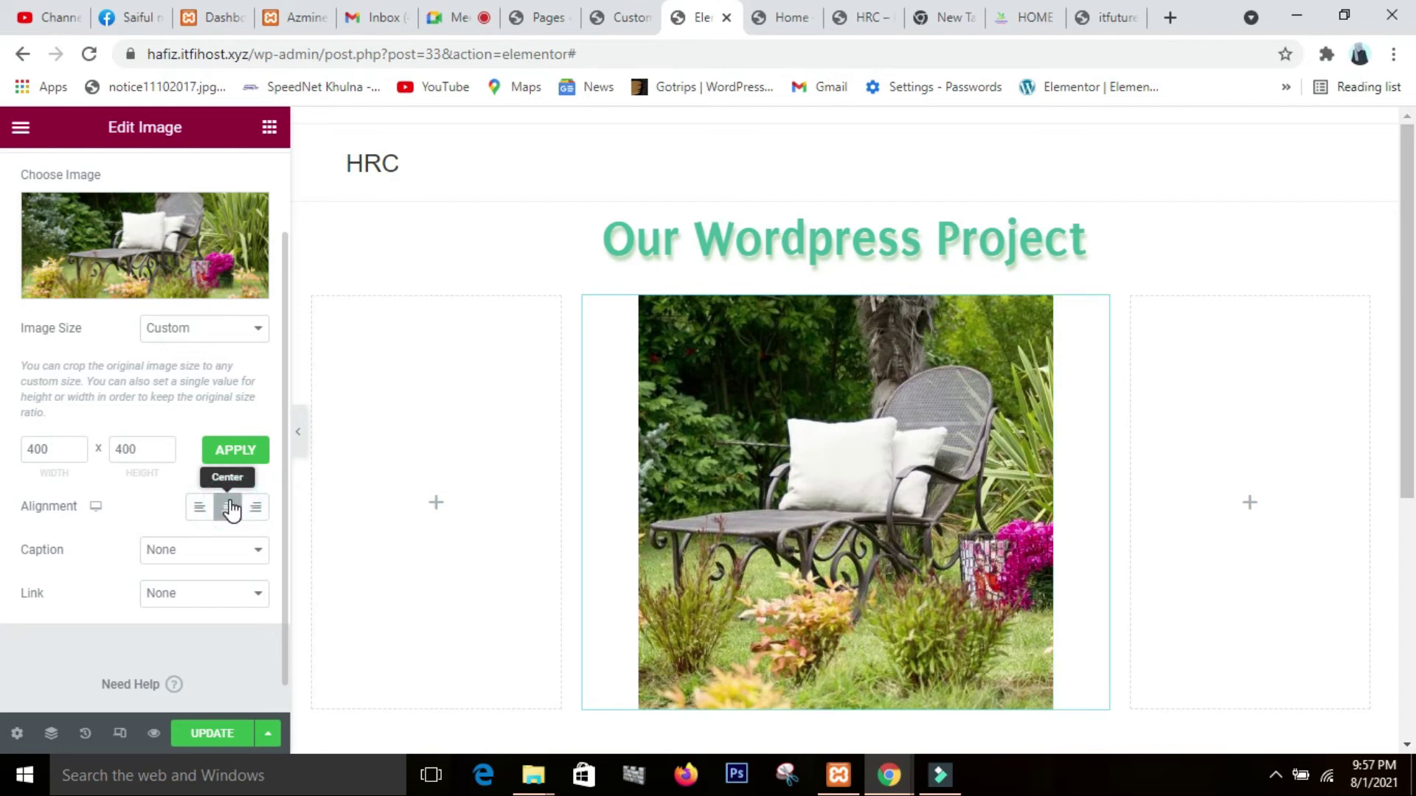
# - Give the image a custom caption reading "our garden"
pyautogui.click(243, 565)
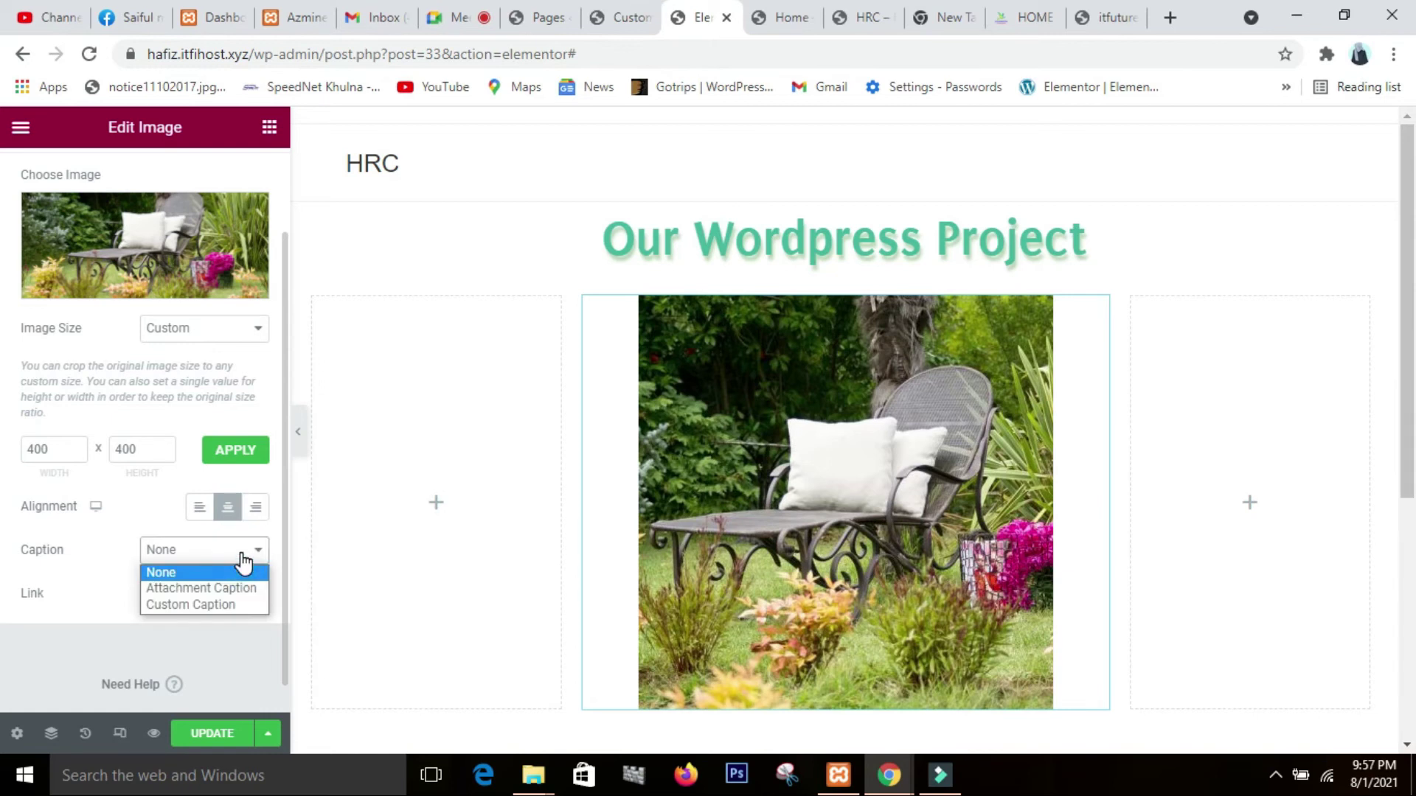
pyautogui.click(211, 609)
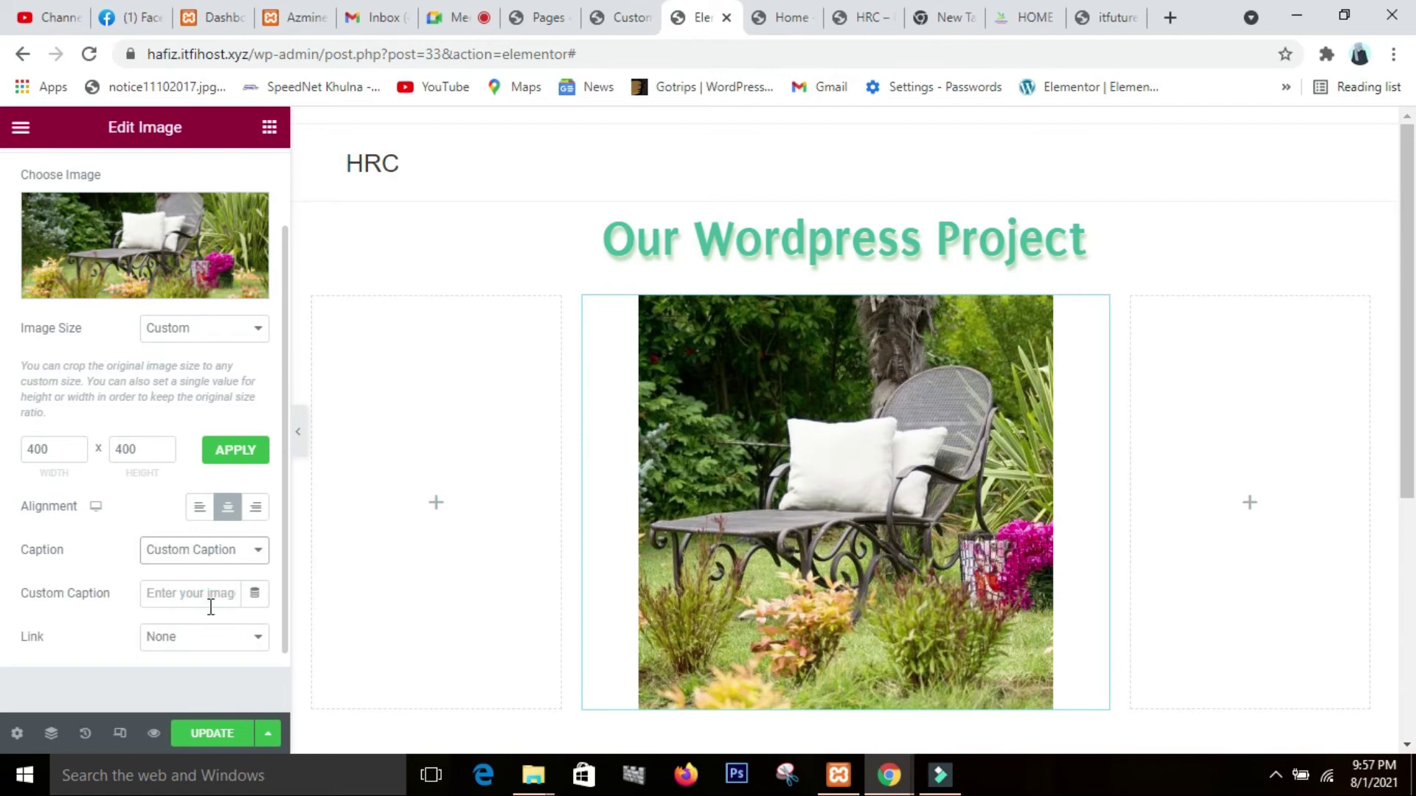
pyautogui.click(170, 592)
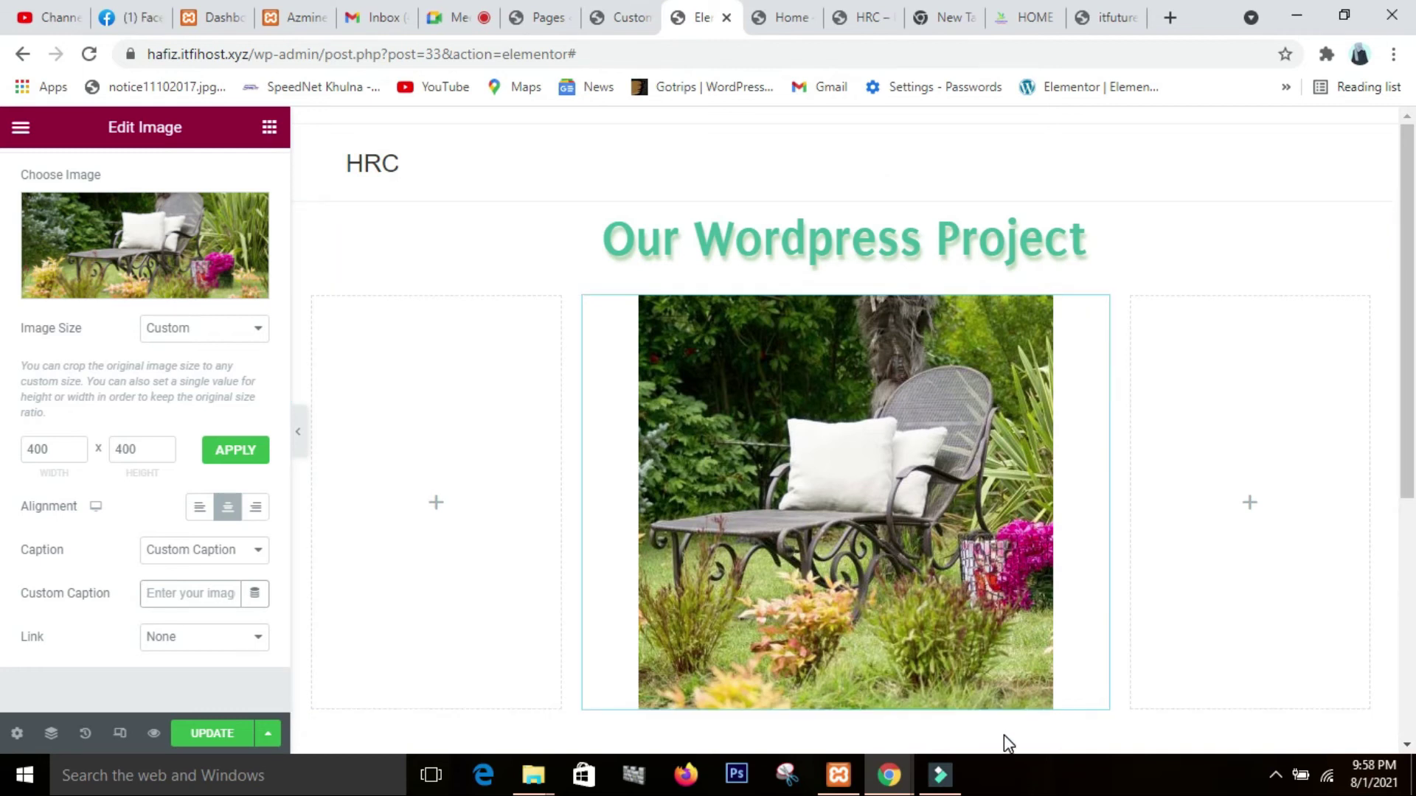
pyautogui.write('OU')
pyautogui.press('BackSpace')
pyautogui.press('BackSpace')
pyautogui.write('our garden')
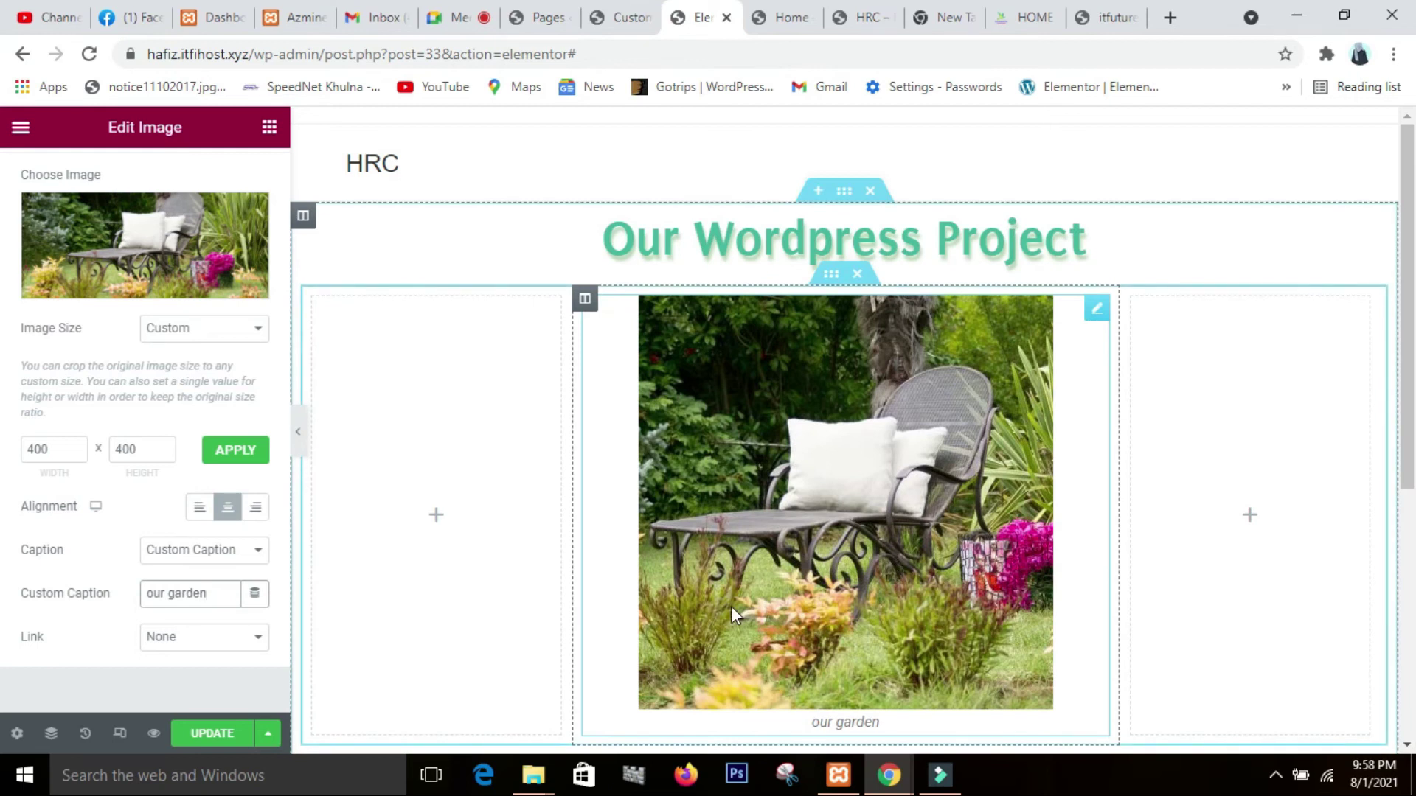
pyautogui.scroll(-2, 731, 609)
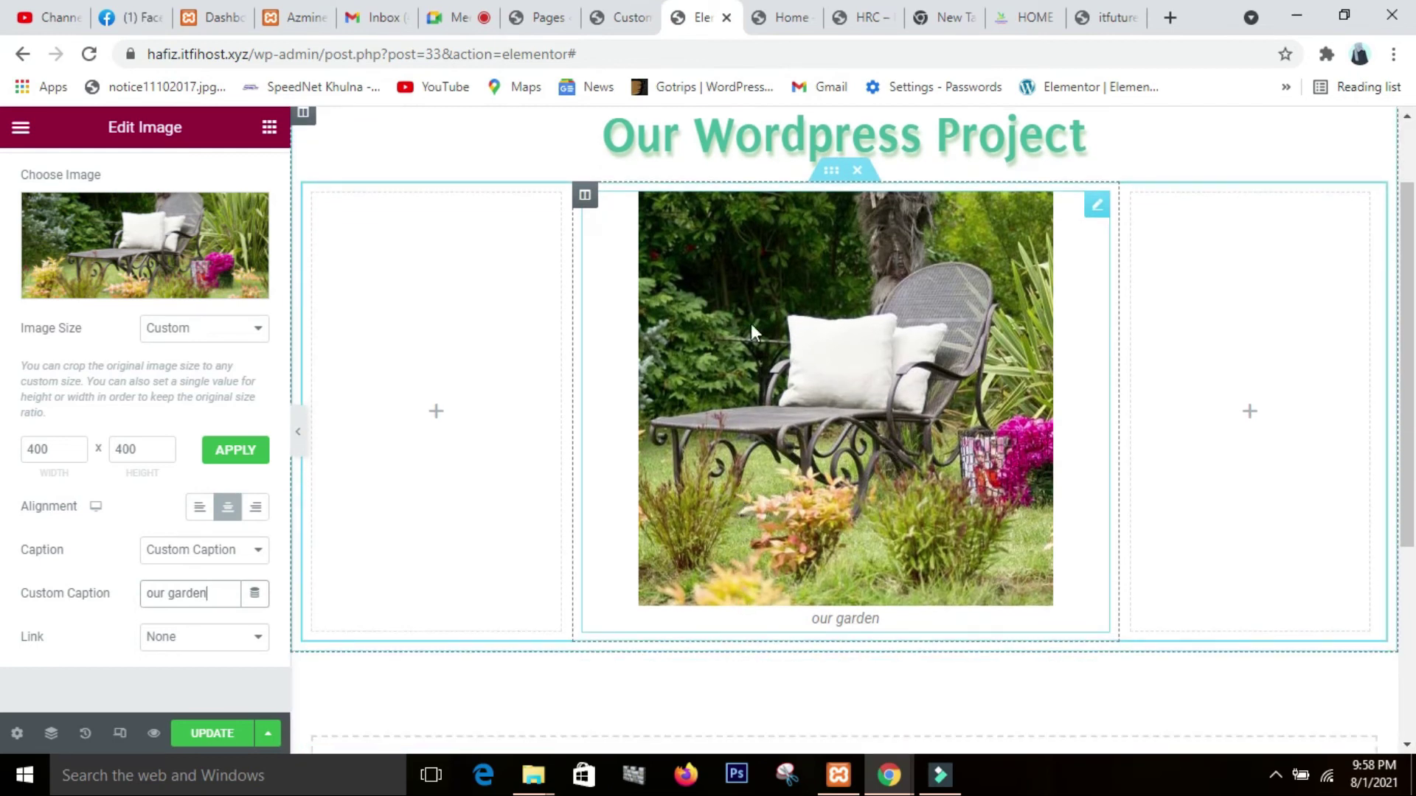
# - Switch the image's link type to Custom URL, leaving the address empty
pyautogui.click(257, 639)
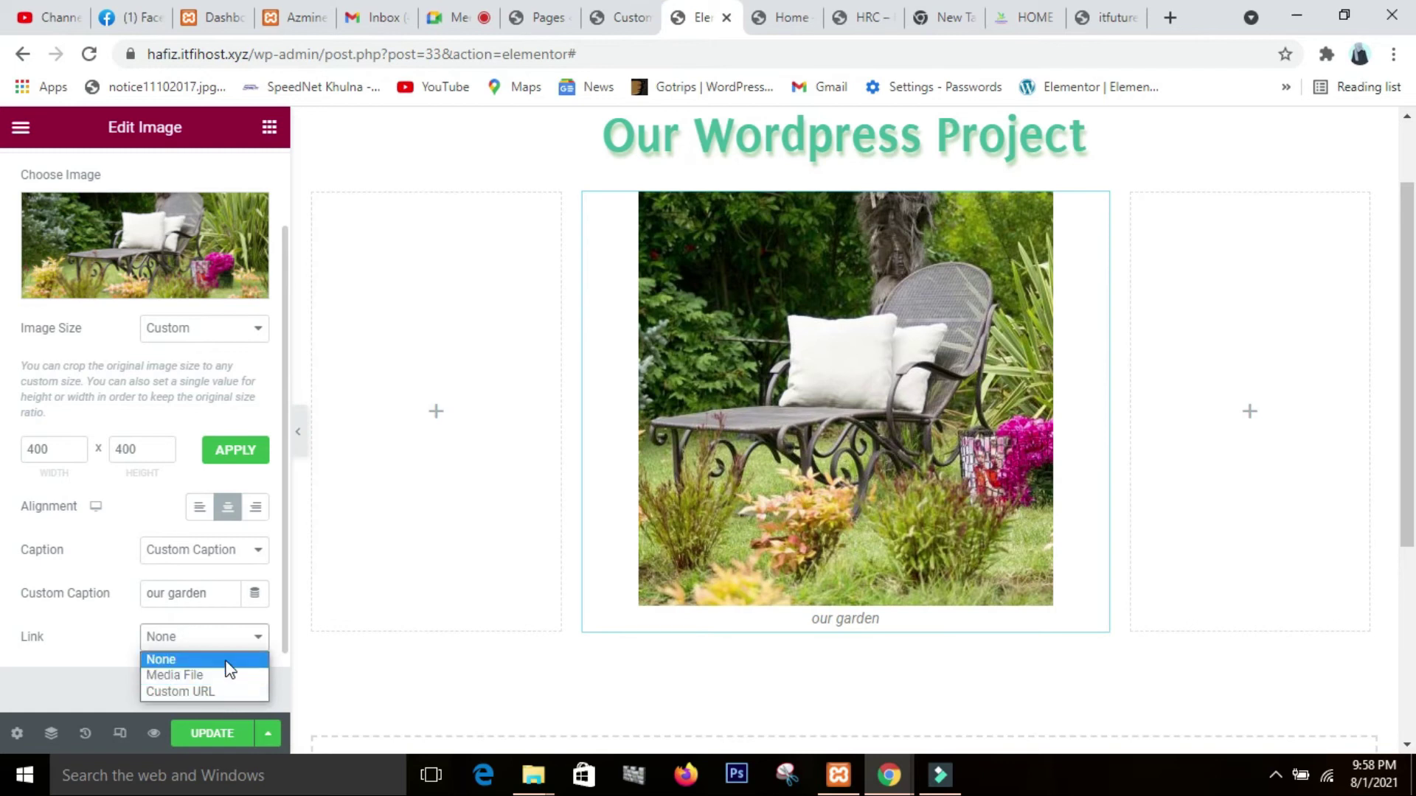
pyautogui.click(100, 698)
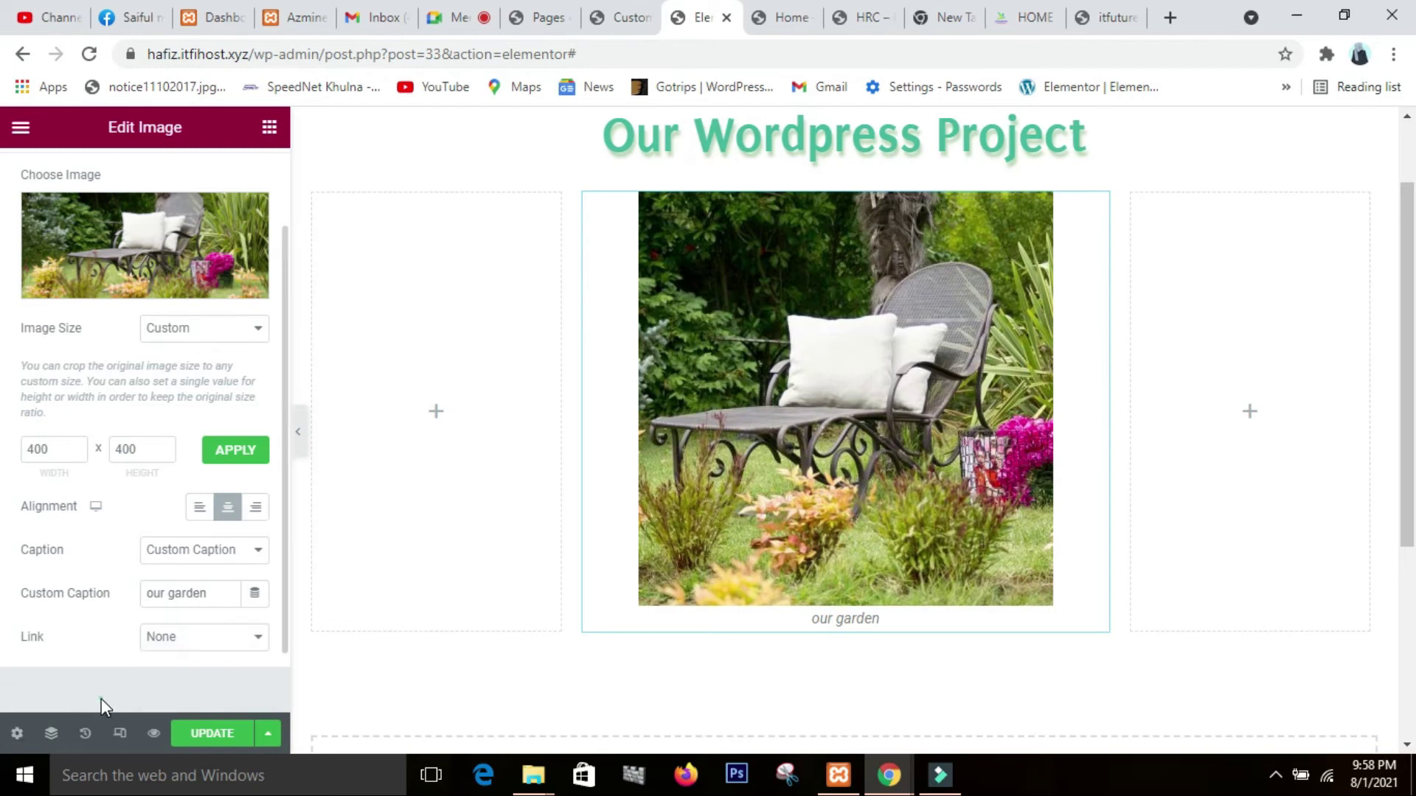
pyautogui.scroll(2, 306, 646)
pyautogui.click(235, 644)
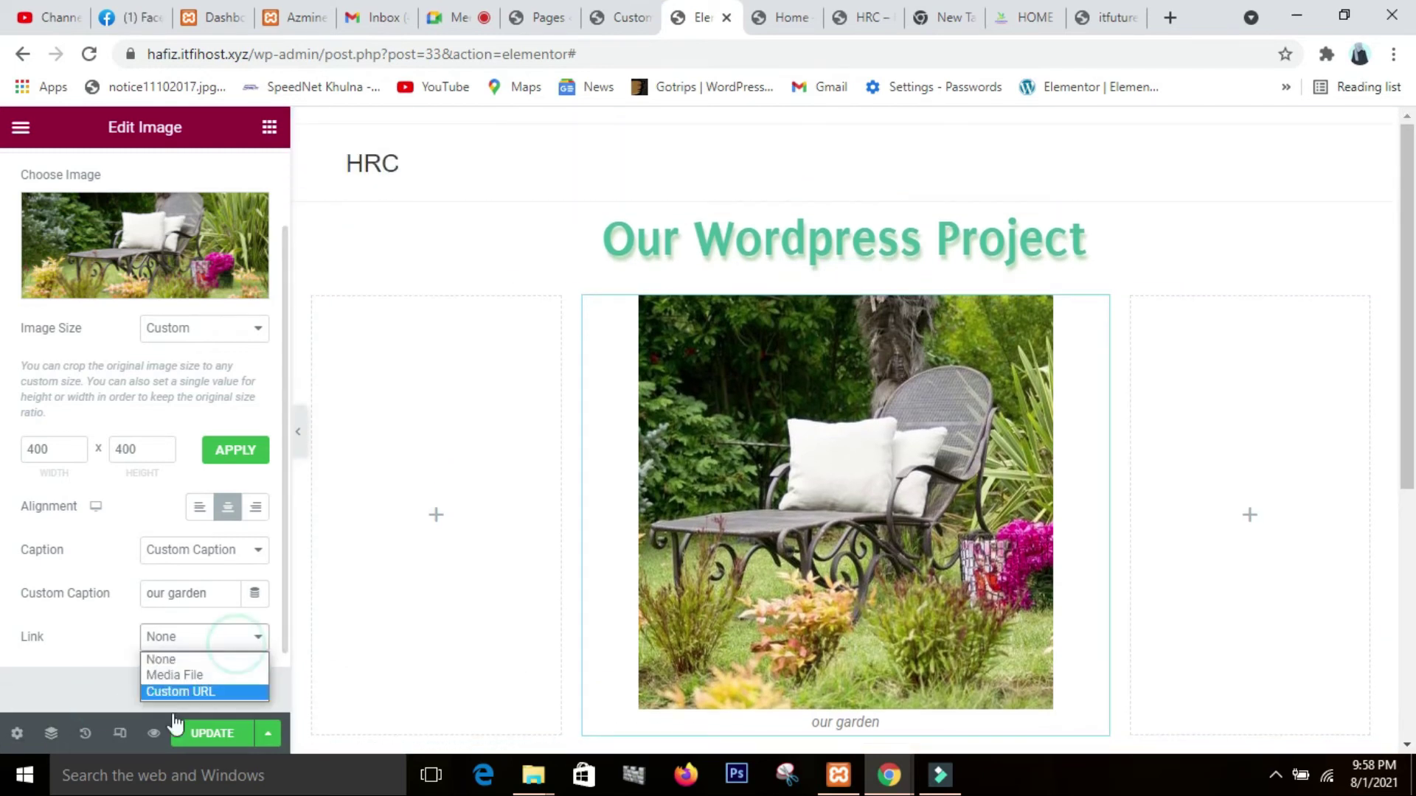
pyautogui.click(174, 697)
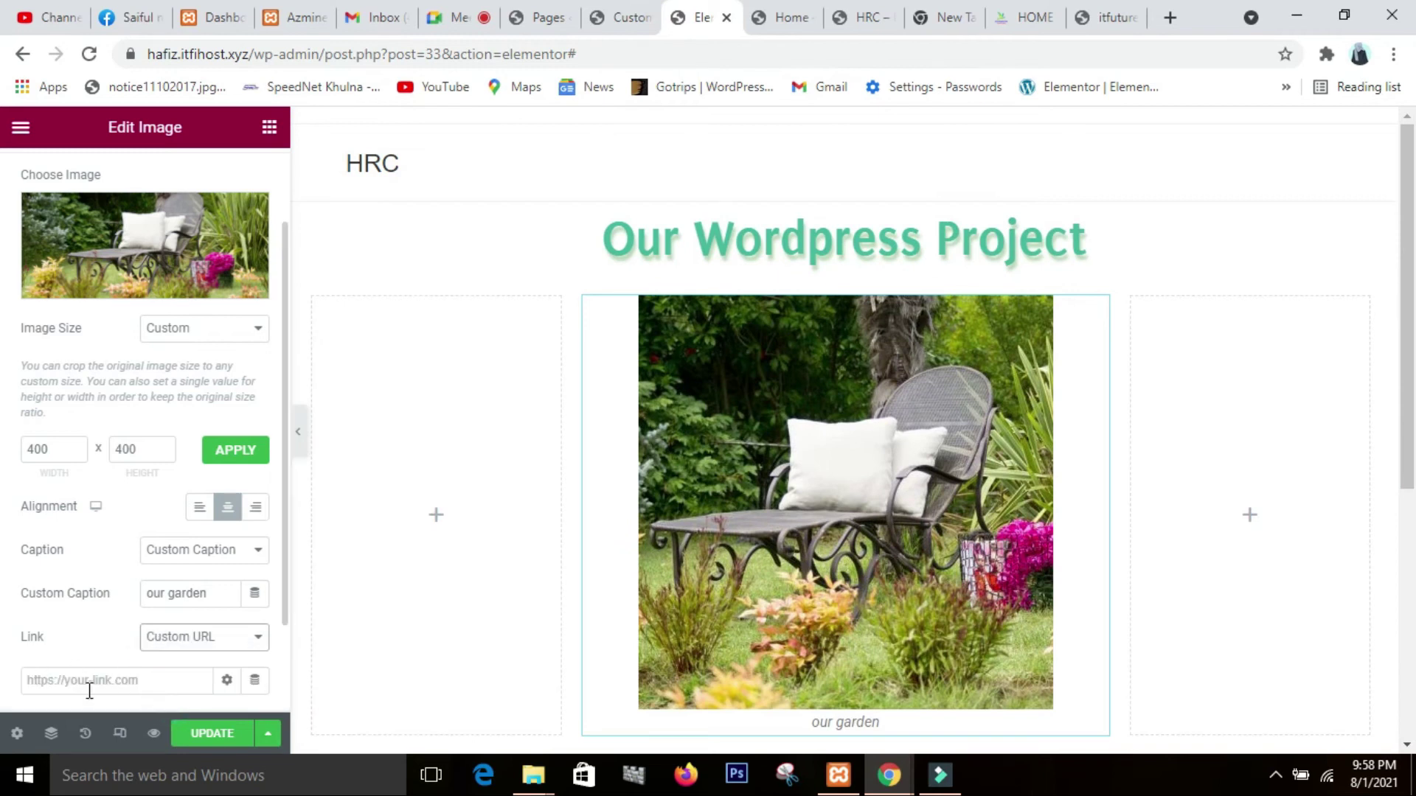
pyautogui.click(256, 638)
pyautogui.scroll(2, 70, 651)
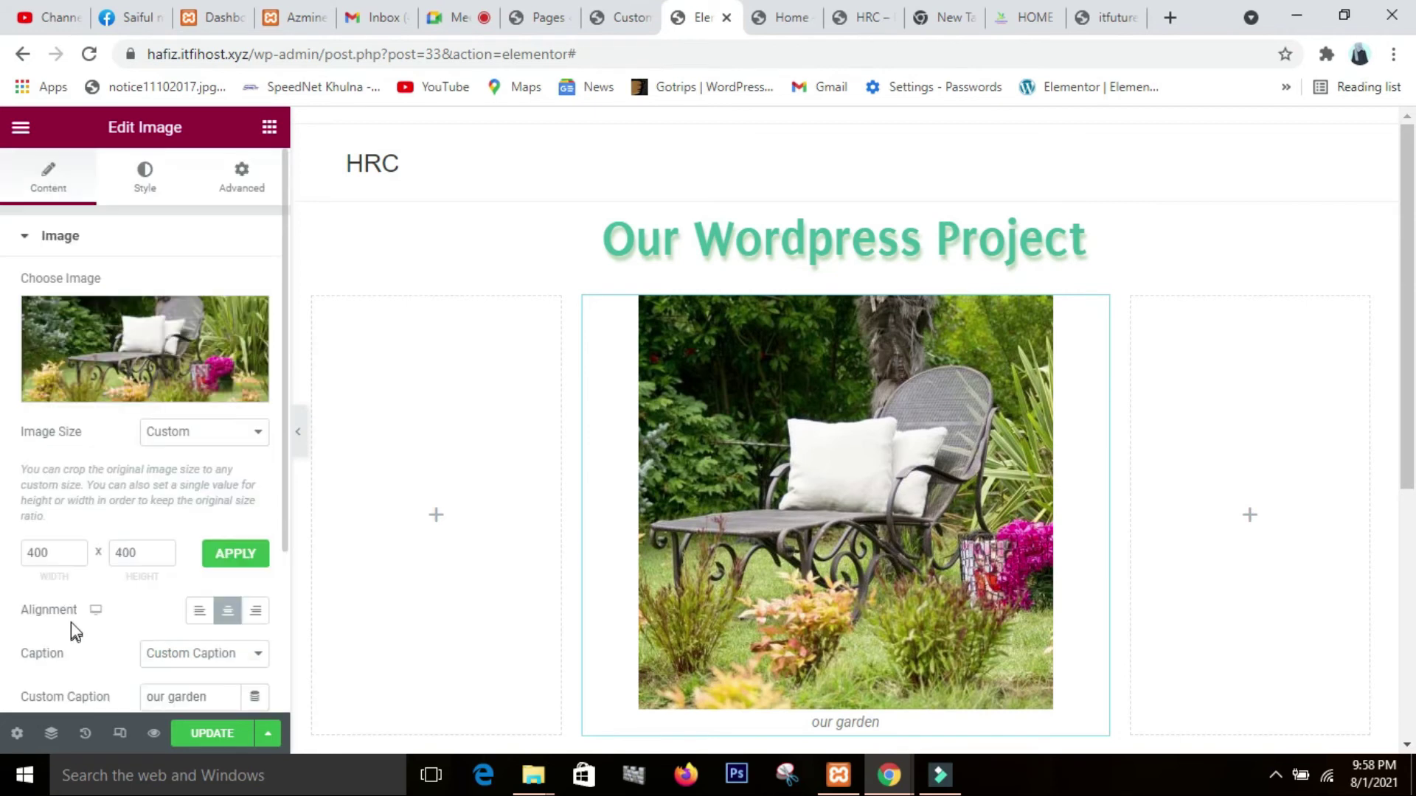
# - Adjust the image's style dimensions to a width of 85% and a height of 288 px
pyautogui.click(145, 184)
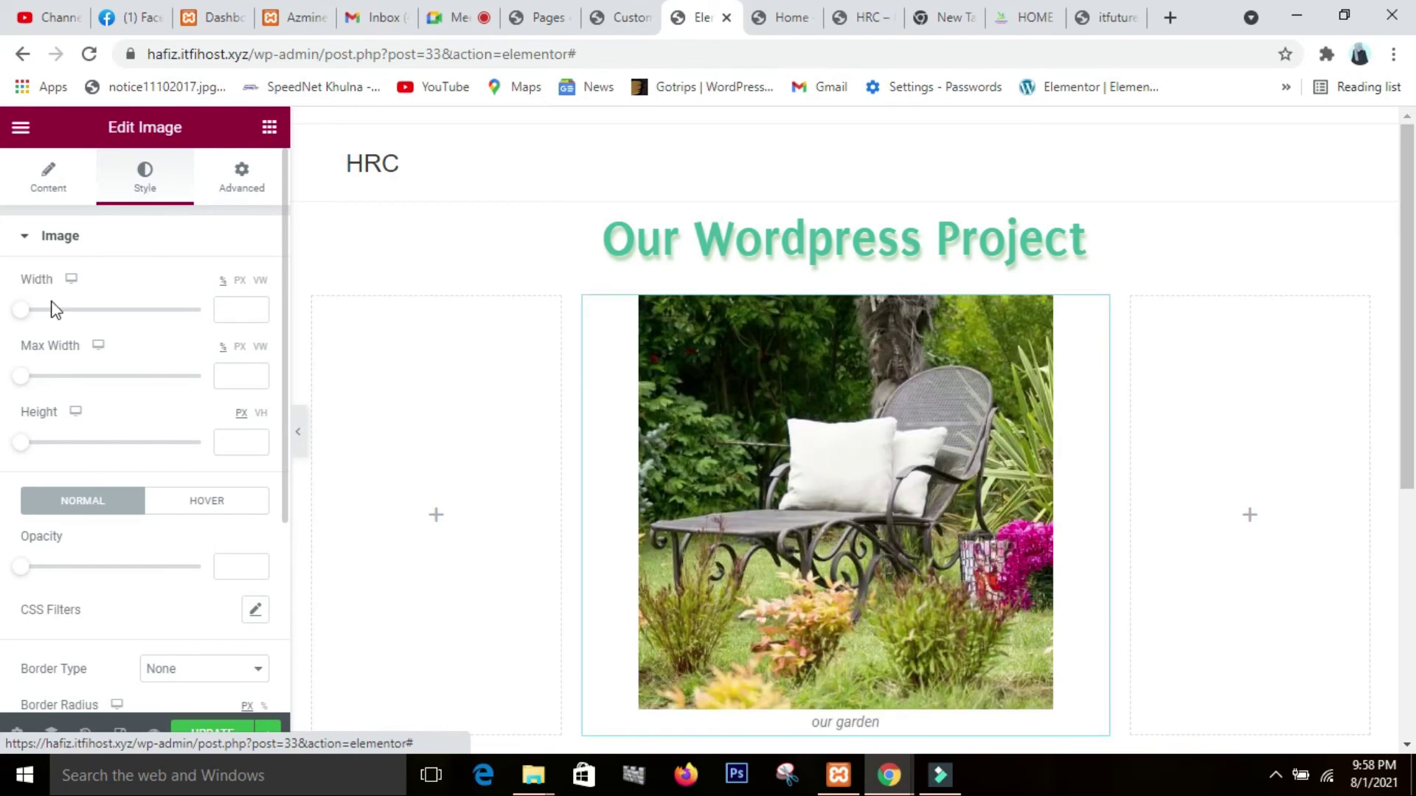
pyautogui.moveTo(21, 312); pyautogui.dragTo(82, 332)
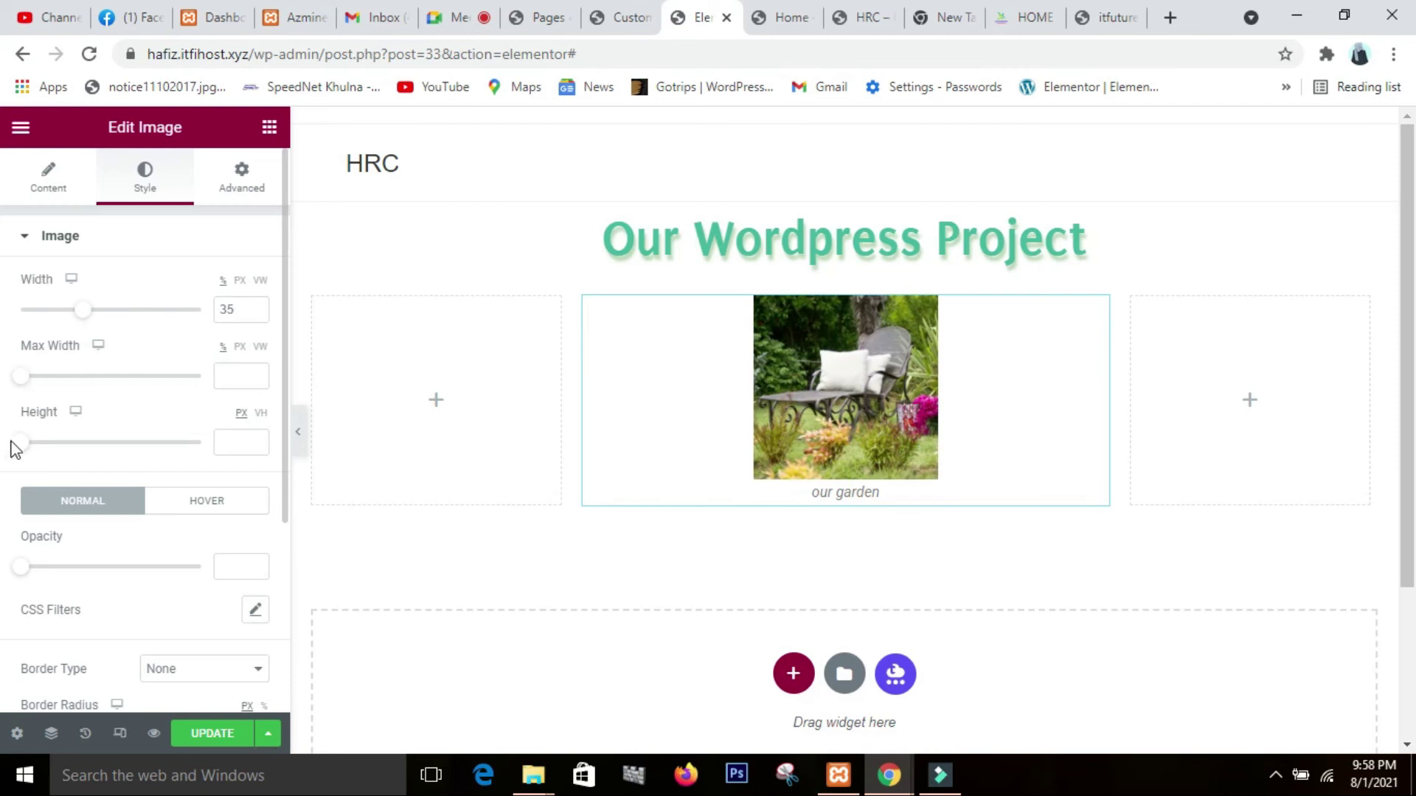
pyautogui.moveTo(20, 444); pyautogui.dragTo(98, 477)
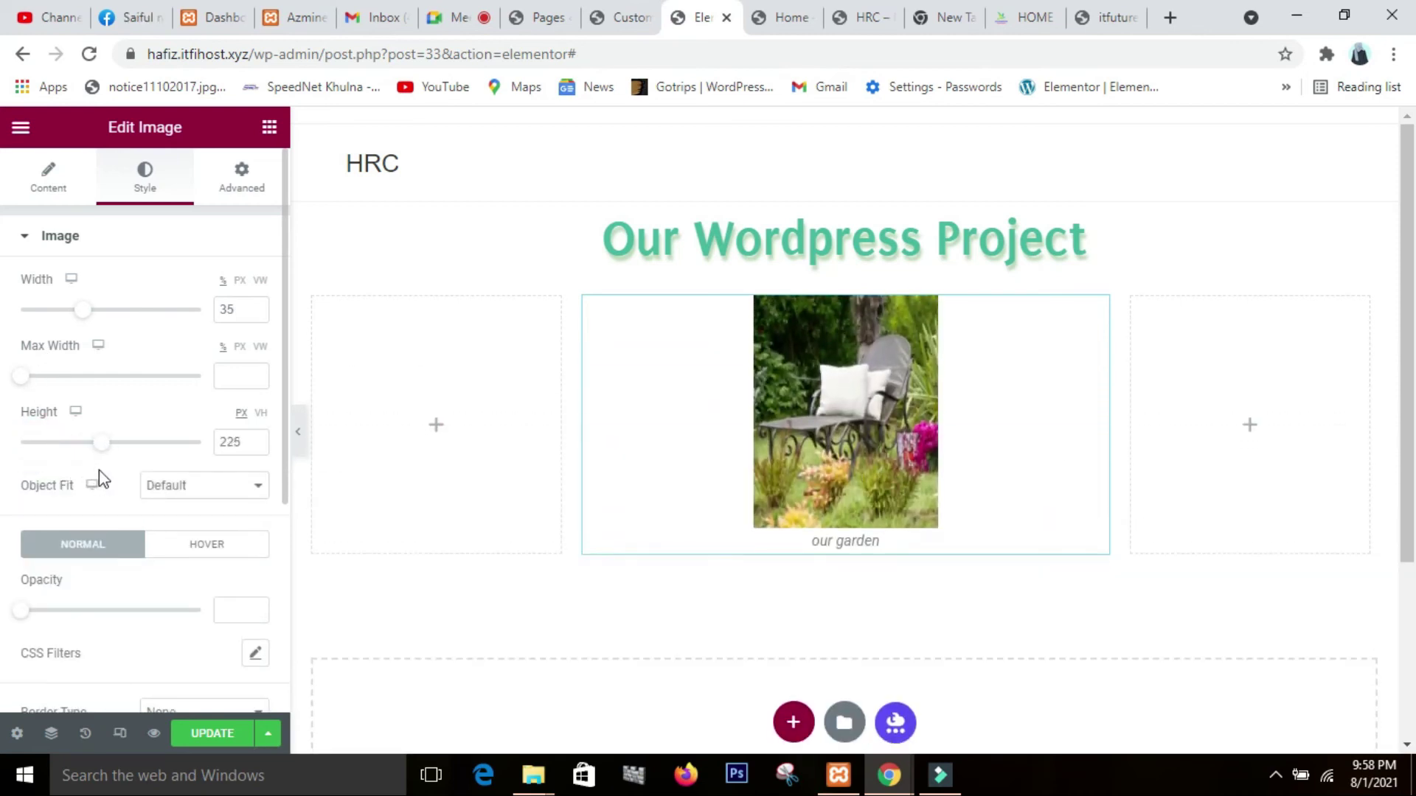
pyautogui.moveTo(82, 313); pyautogui.dragTo(174, 341)
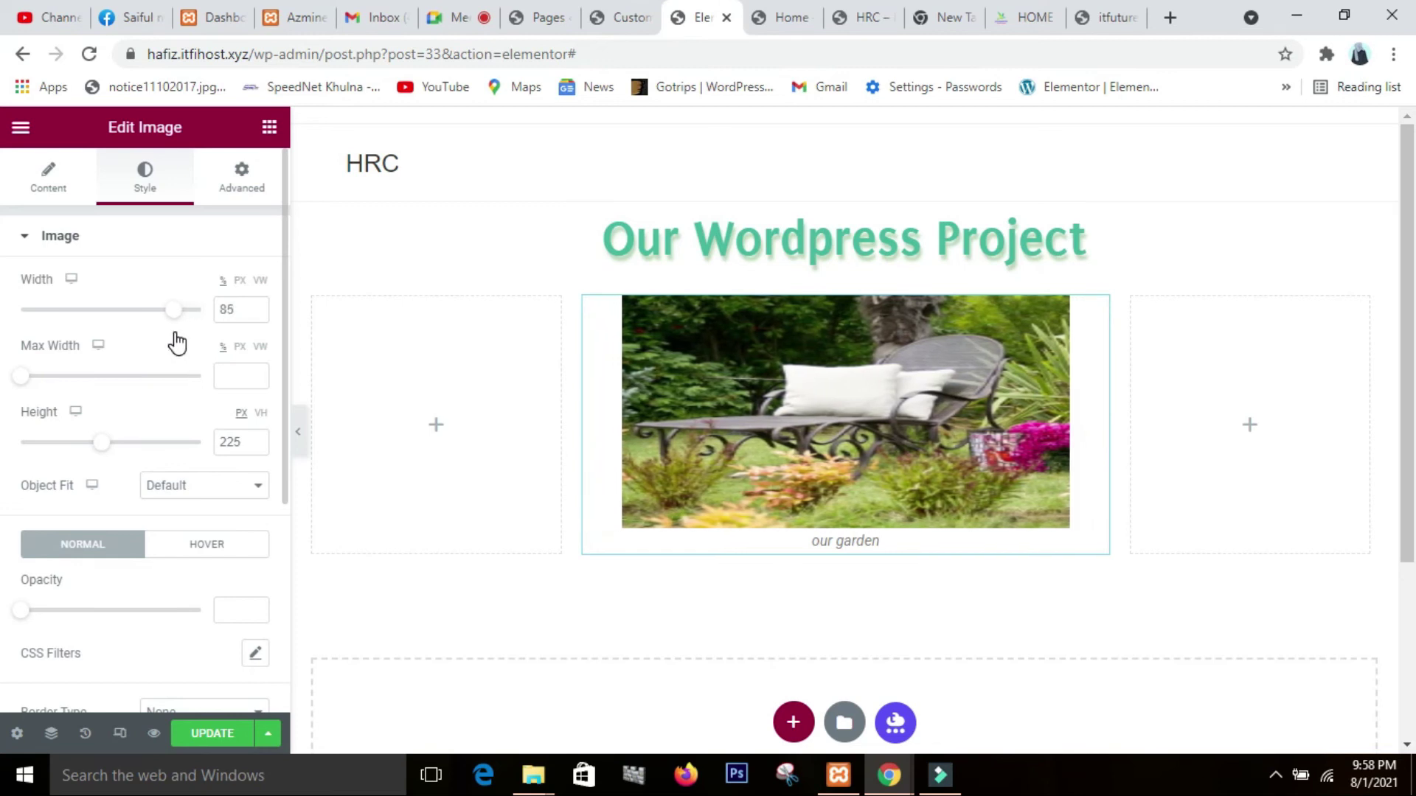
pyautogui.moveTo(105, 448); pyautogui.dragTo(125, 446)
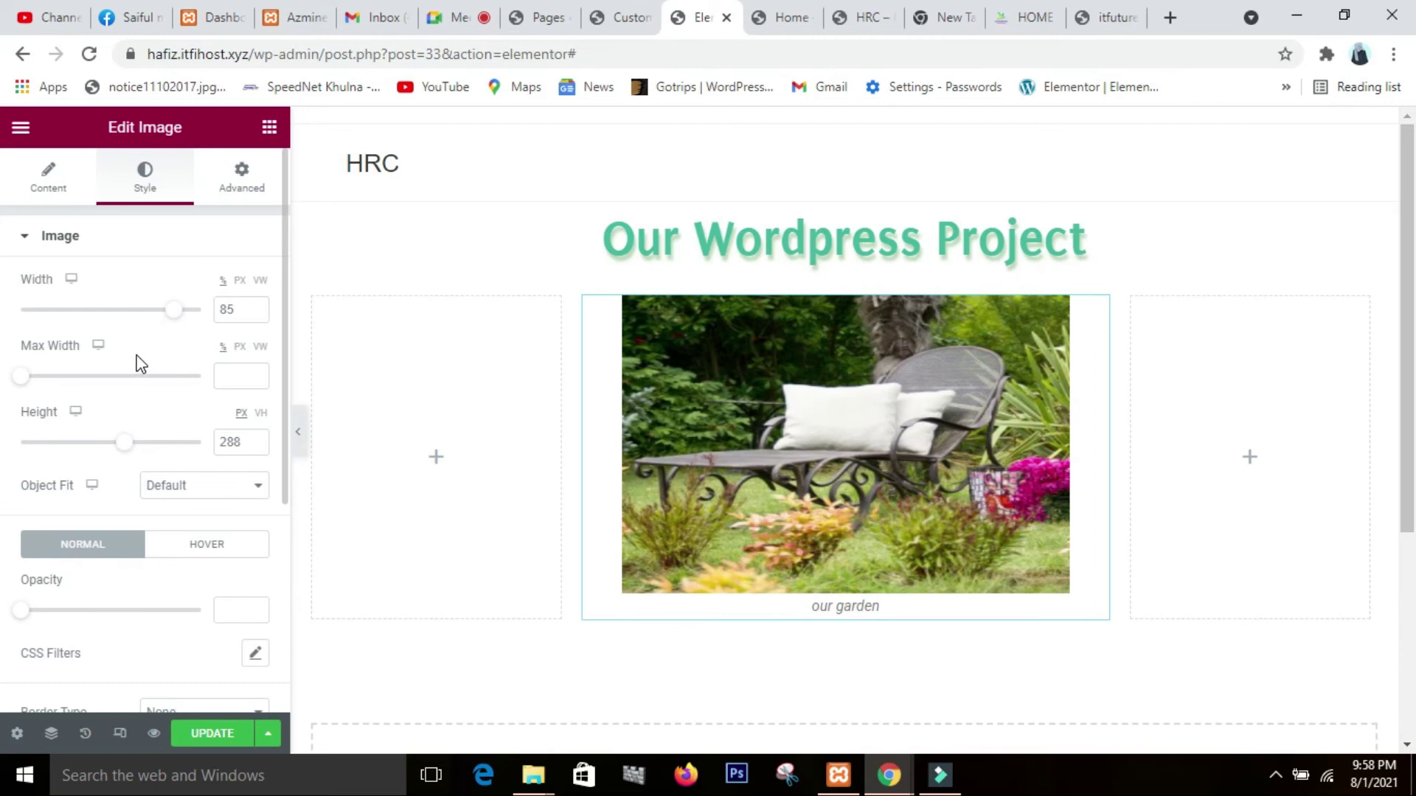
# - Try the Cover, Contain and Fill object fits on the image and return it to Default
pyautogui.scroll(-2, 163, 452)
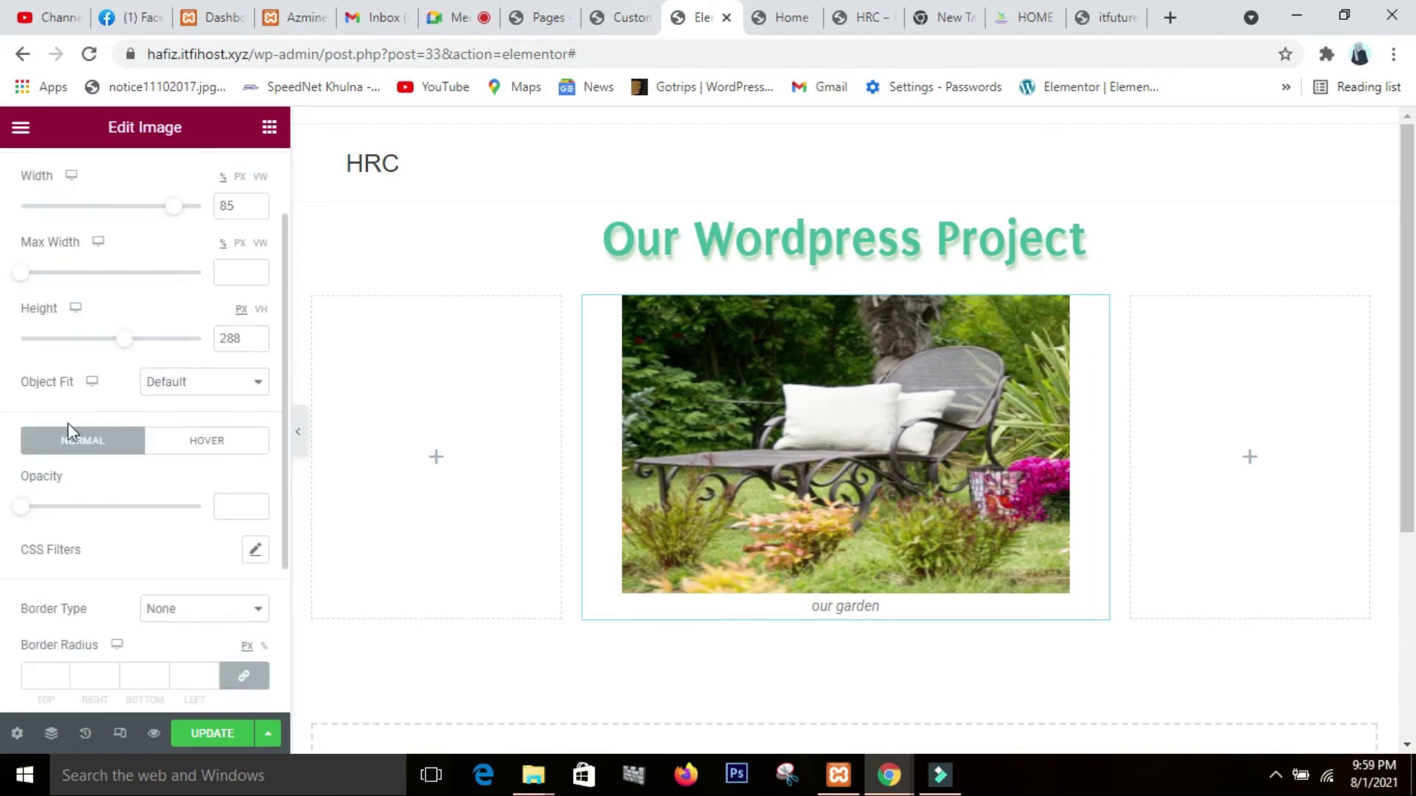
pyautogui.click(252, 384)
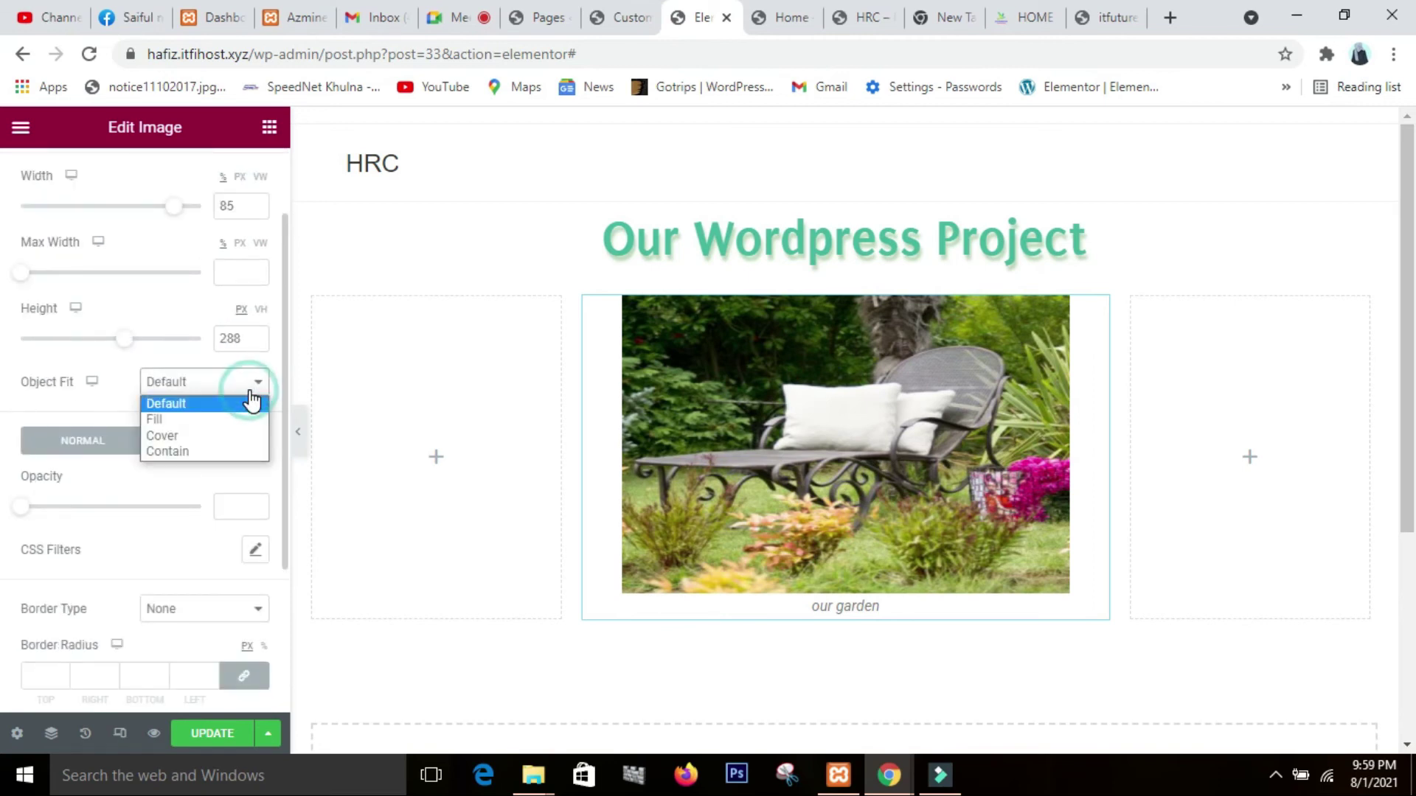
pyautogui.click(80, 399)
pyautogui.click(247, 388)
pyautogui.click(207, 441)
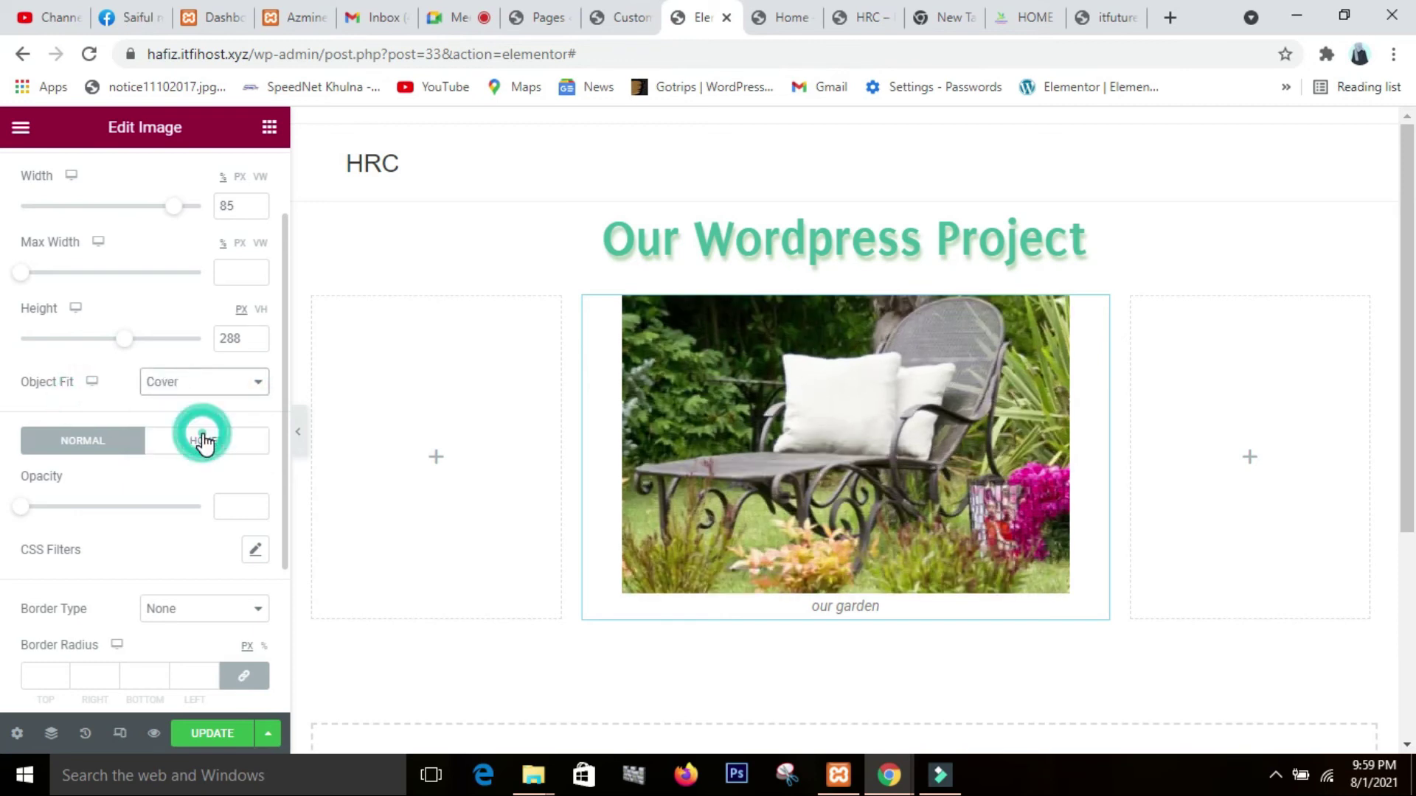
pyautogui.click(249, 389)
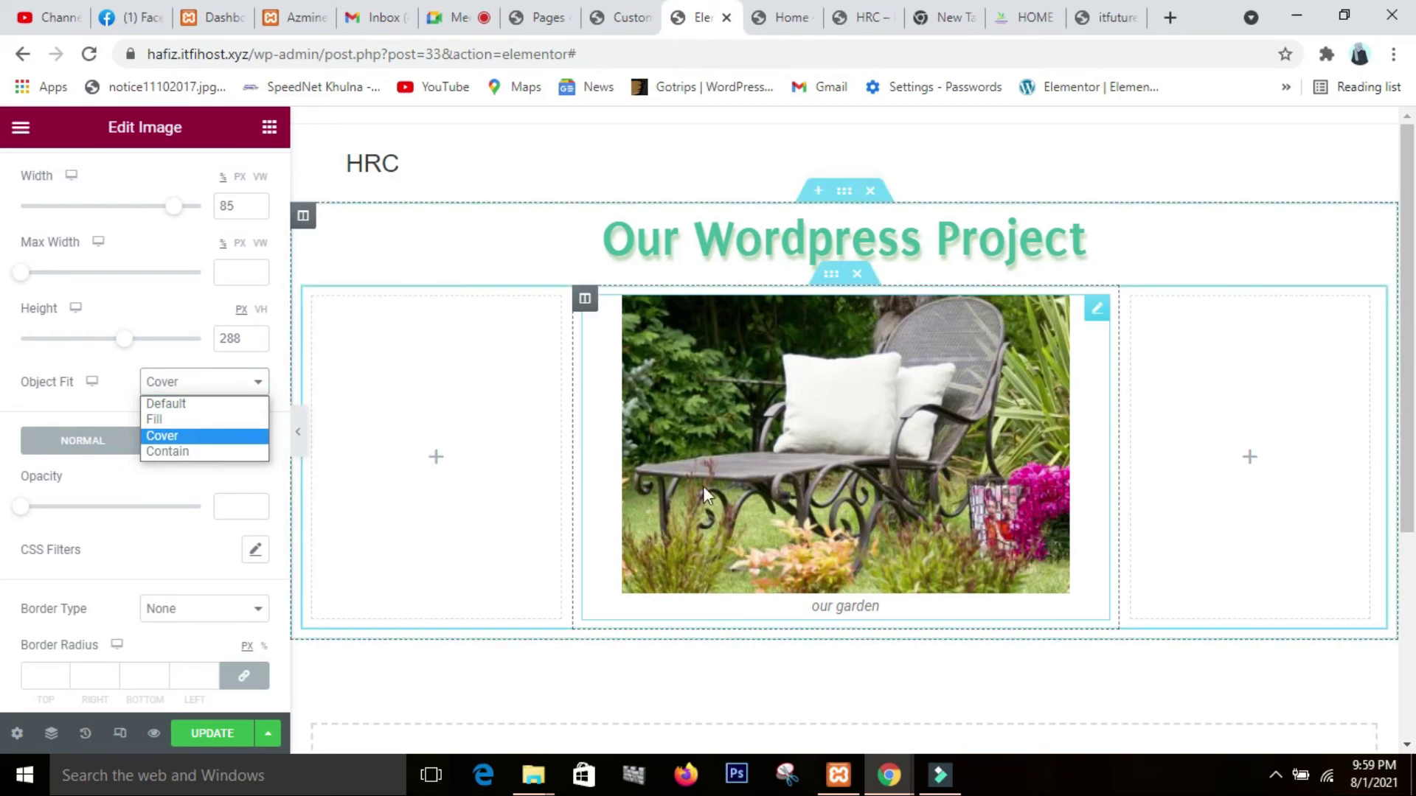
pyautogui.click(186, 450)
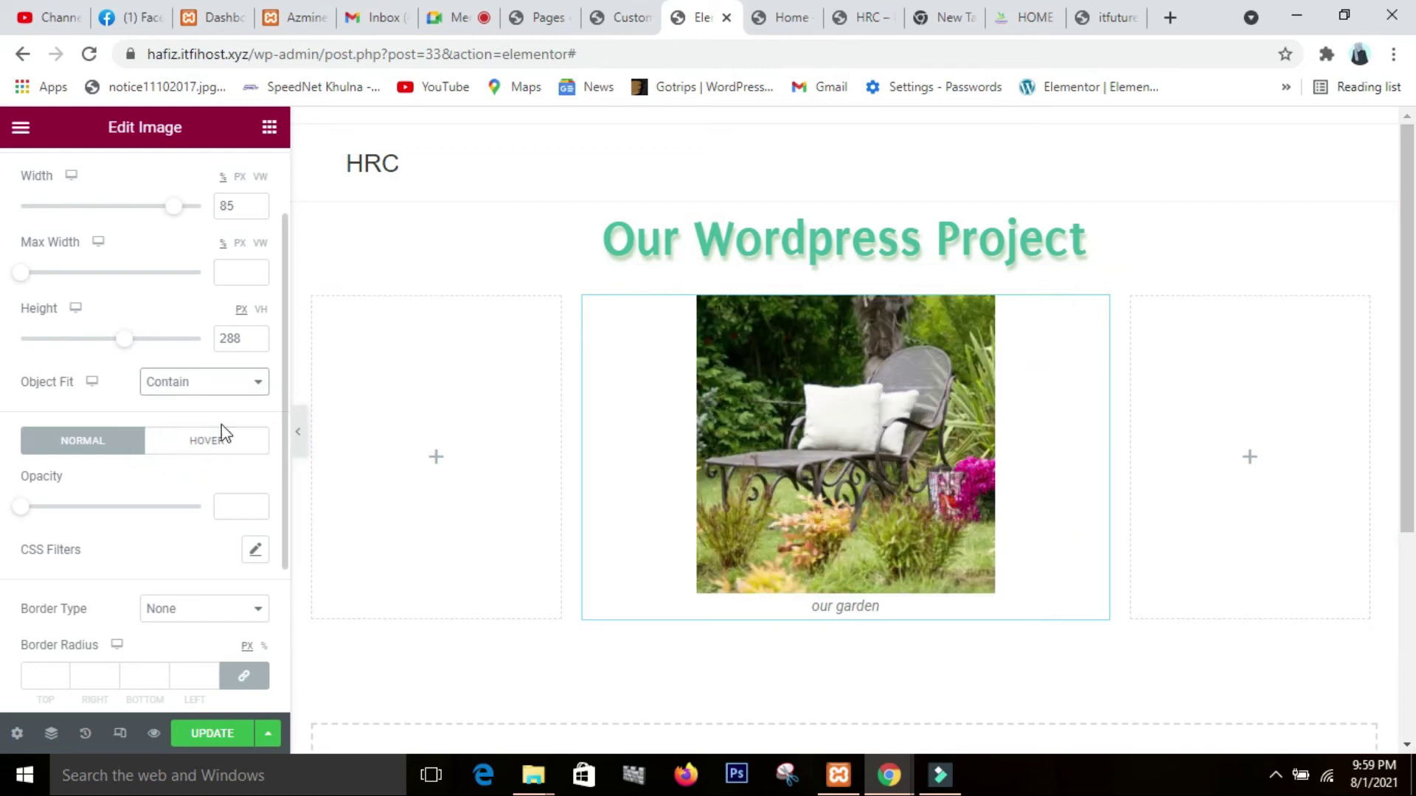
pyautogui.click(252, 383)
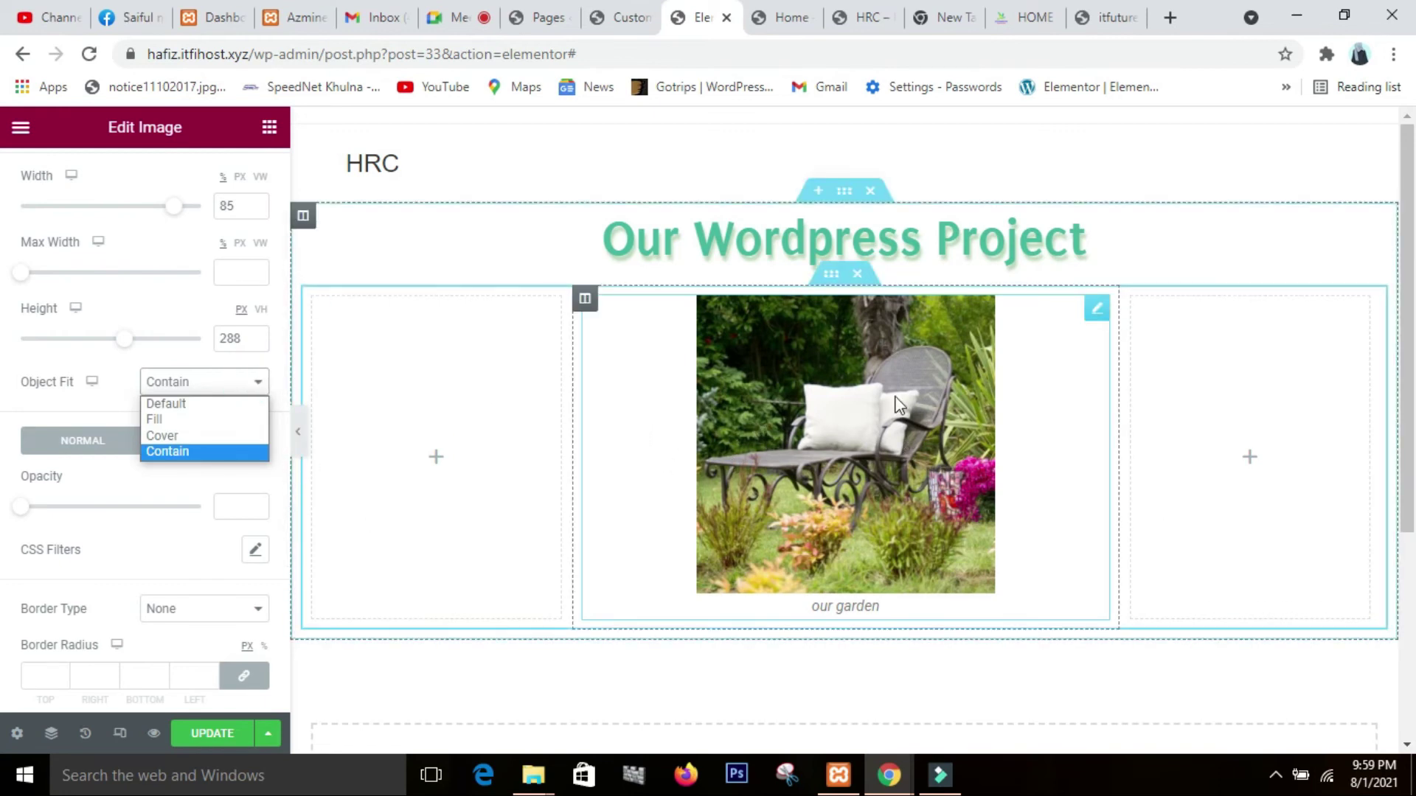
pyautogui.click(154, 421)
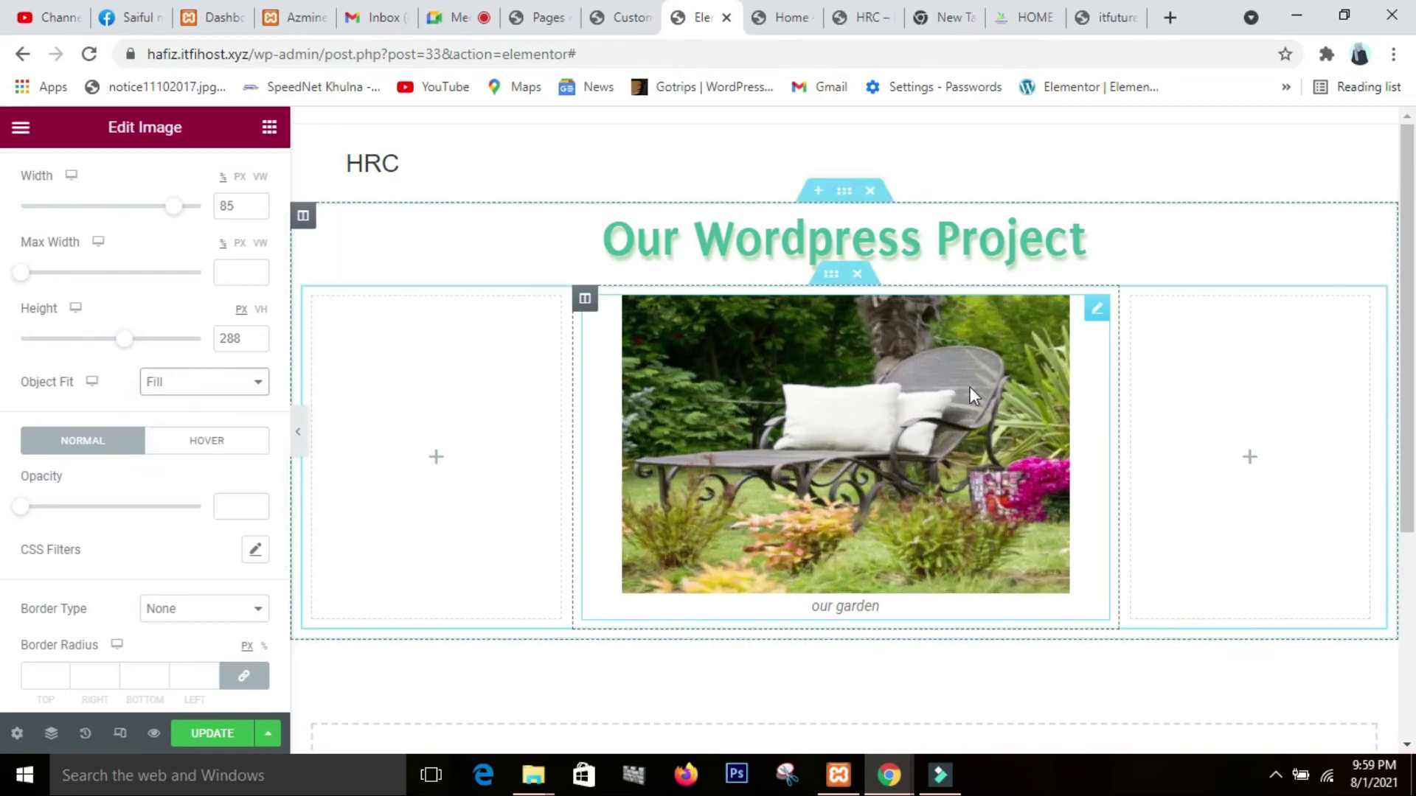
pyautogui.click(234, 385)
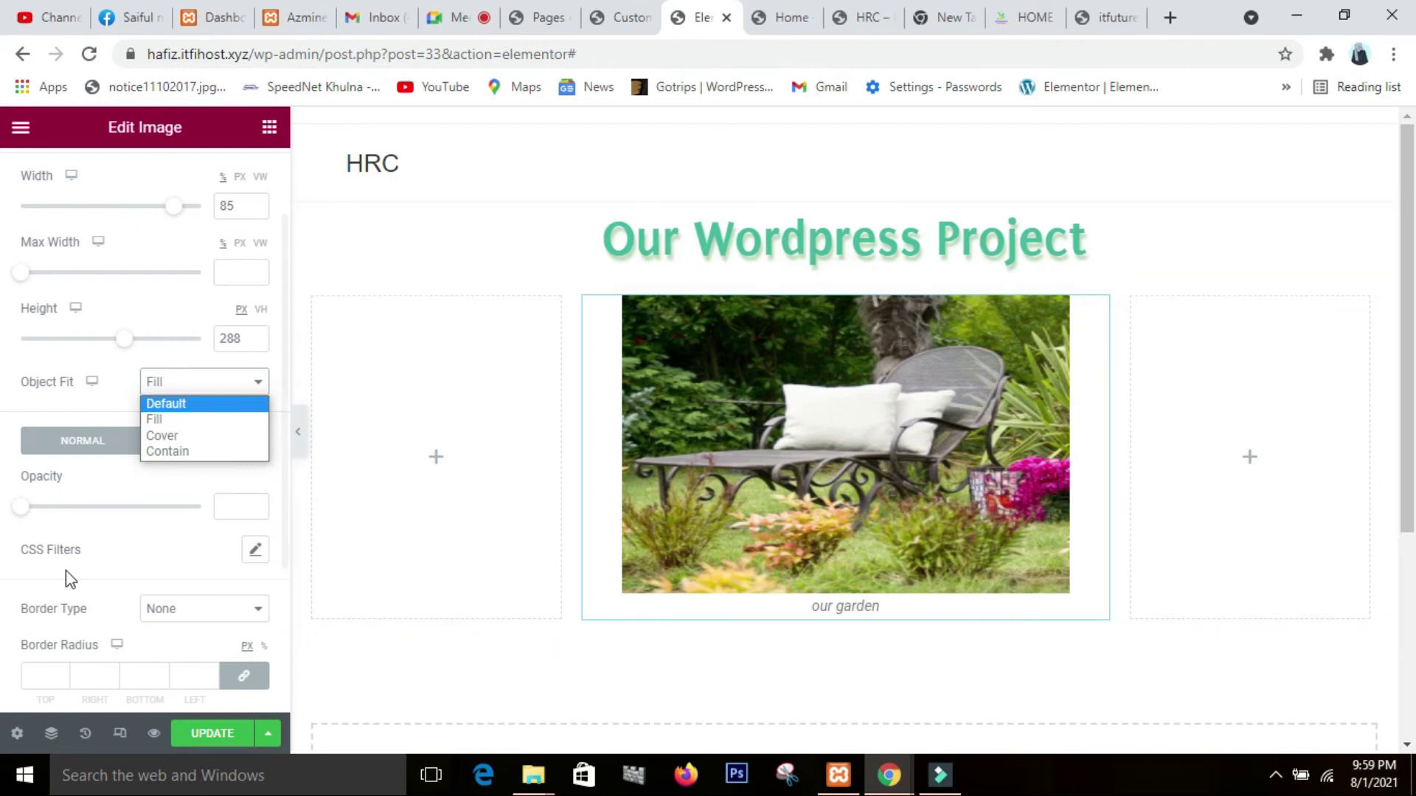
pyautogui.click(267, 405)
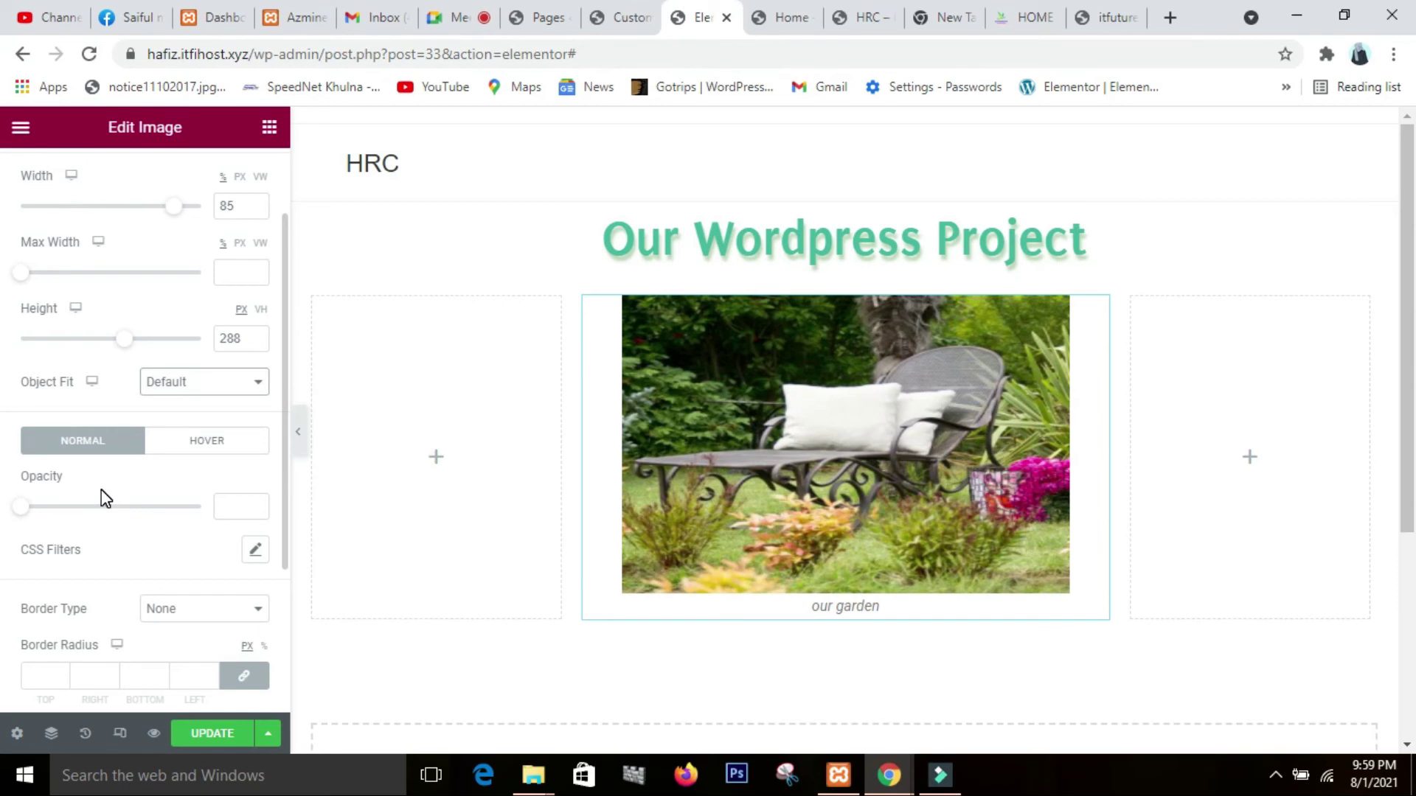
# - Try the image's normal-state opacity at 0.71 and 1 and settle on 0.84
pyautogui.scroll(-1, 101, 490)
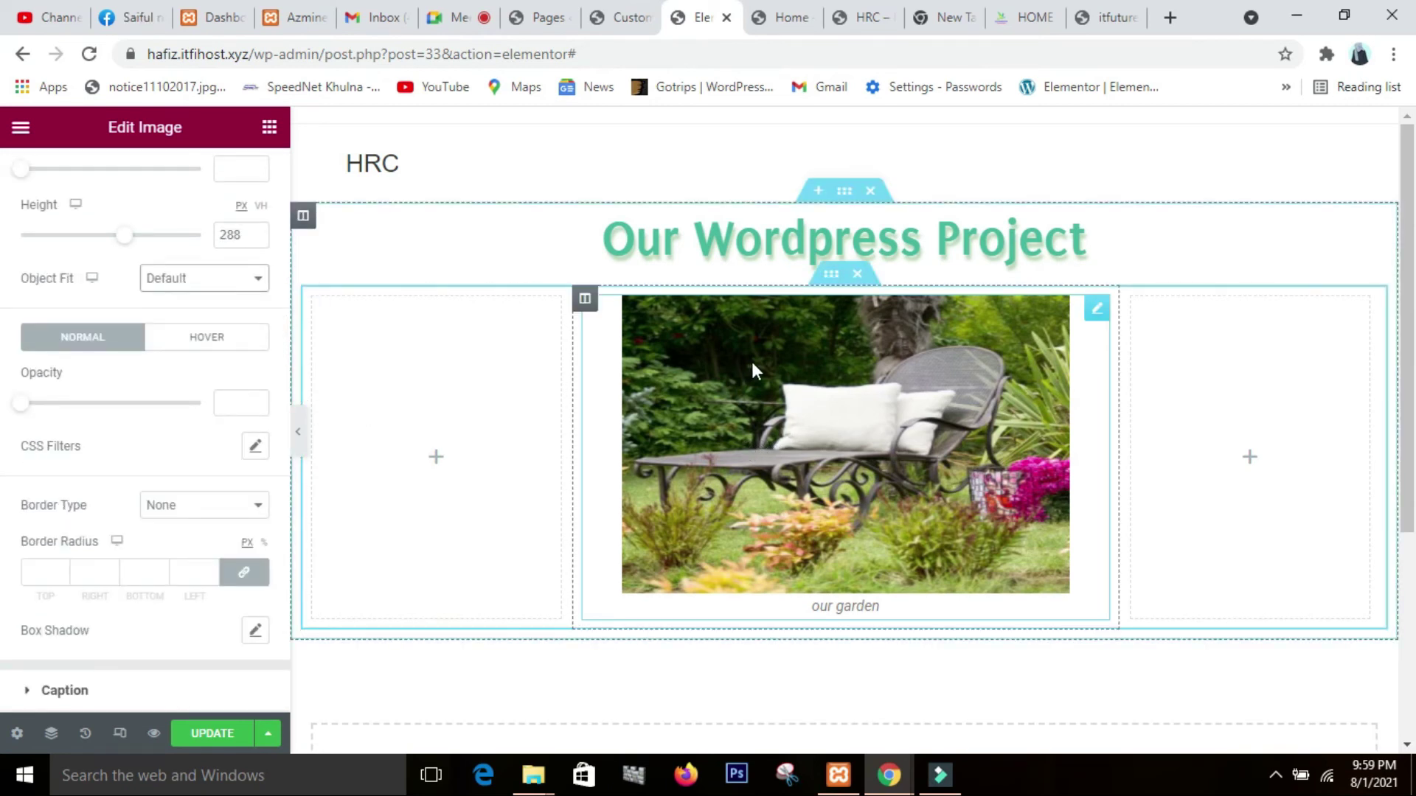
pyautogui.moveTo(19, 411); pyautogui.dragTo(143, 445)
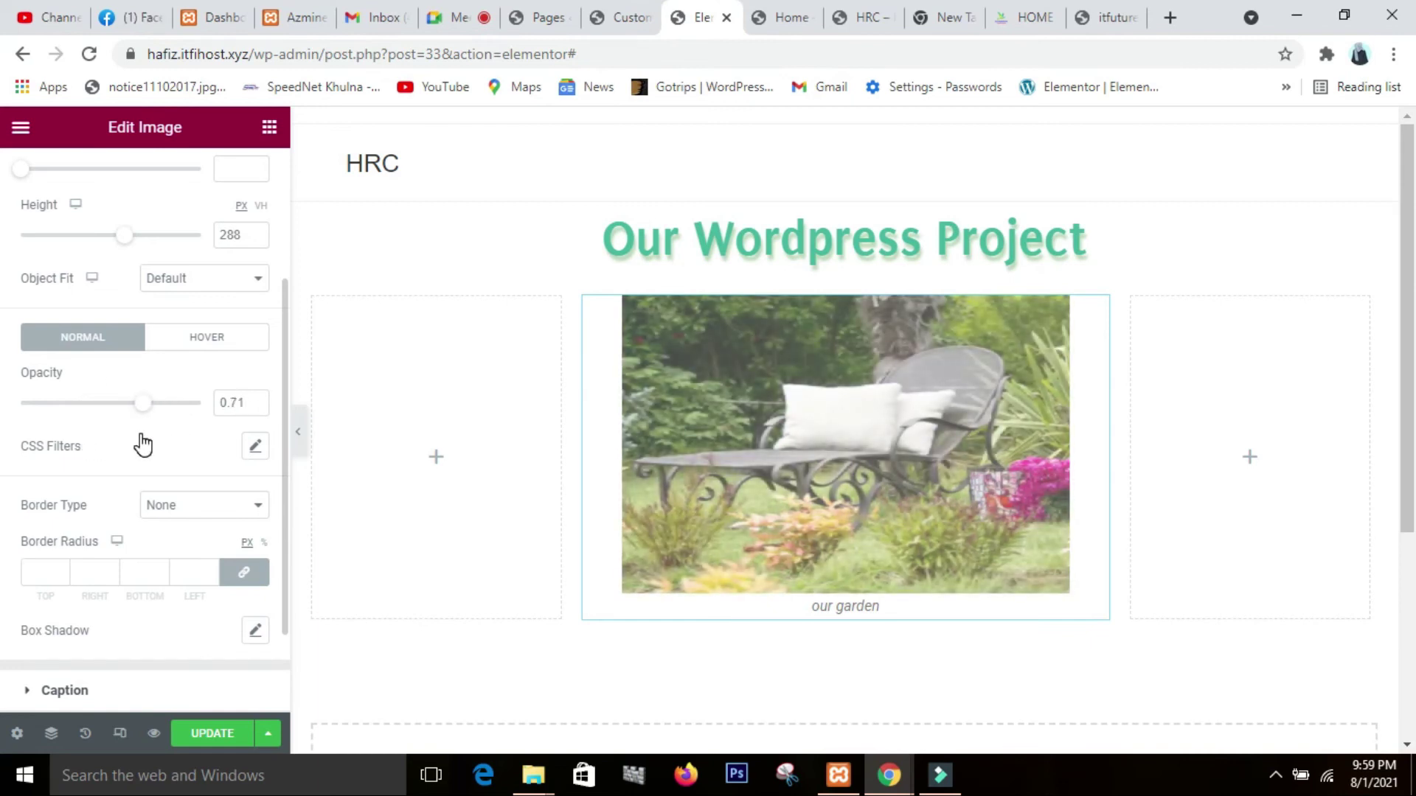
pyautogui.moveTo(146, 445); pyautogui.dragTo(356, 386)
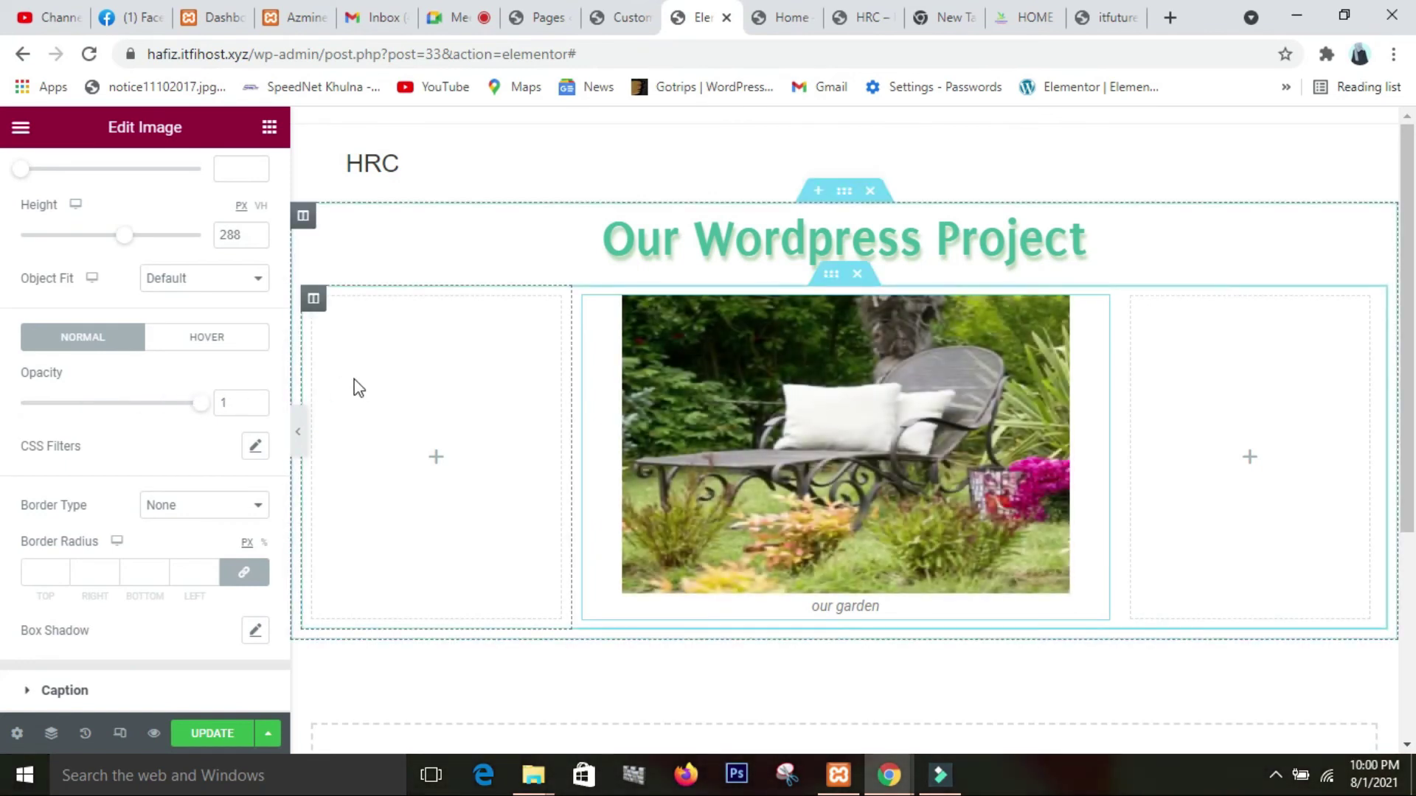
pyautogui.moveTo(200, 402); pyautogui.dragTo(169, 421)
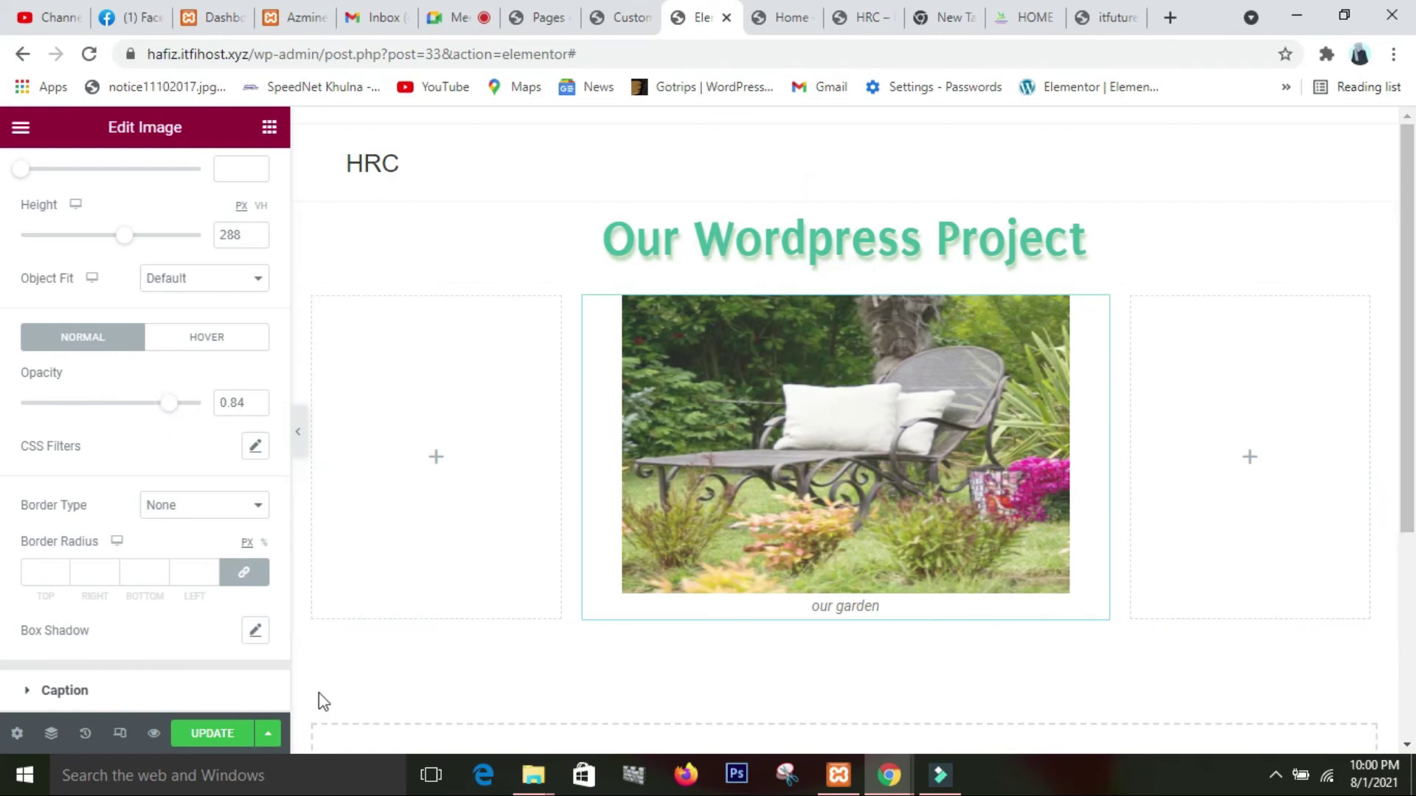
# - Give the image a solid border 9 px wide on all four sides
pyautogui.click(241, 516)
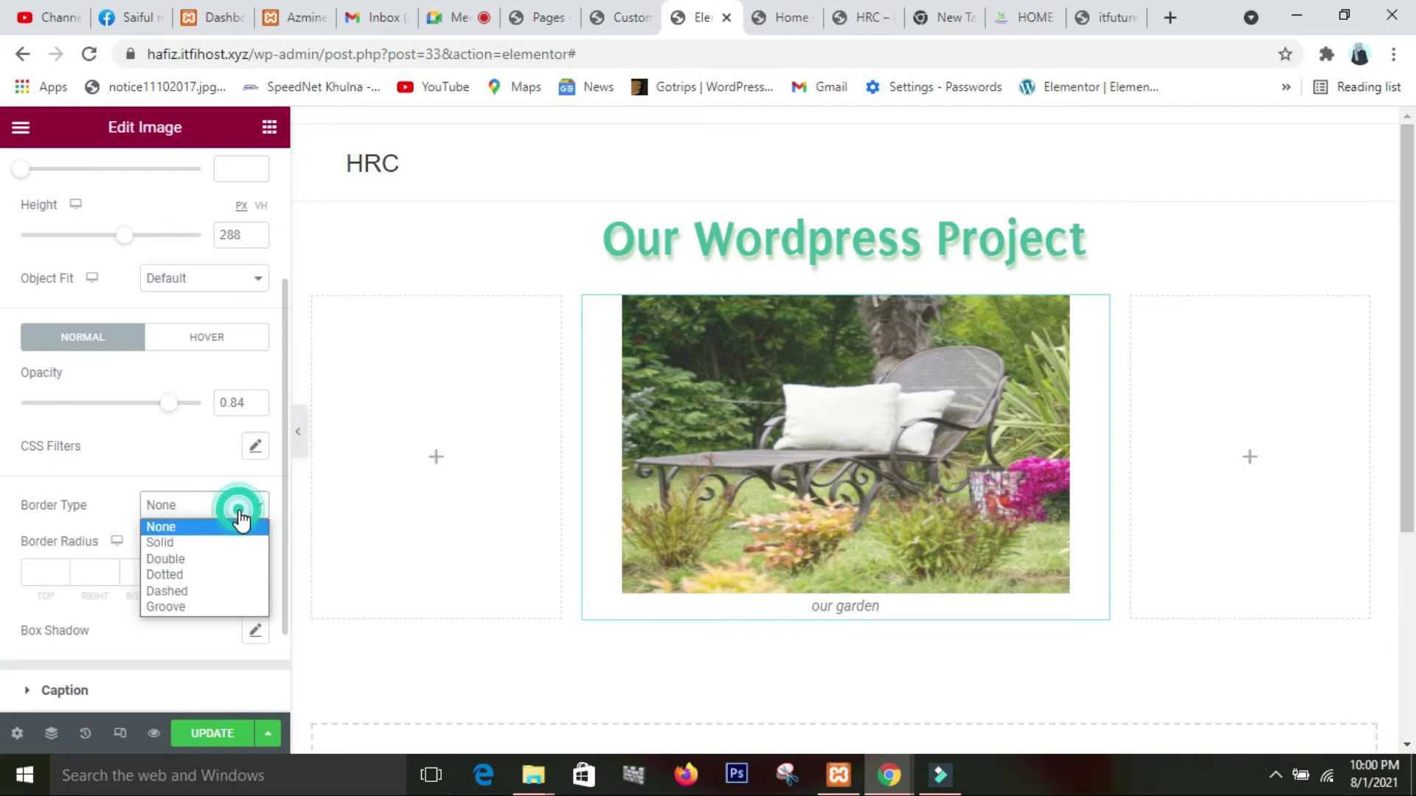
pyautogui.click(219, 543)
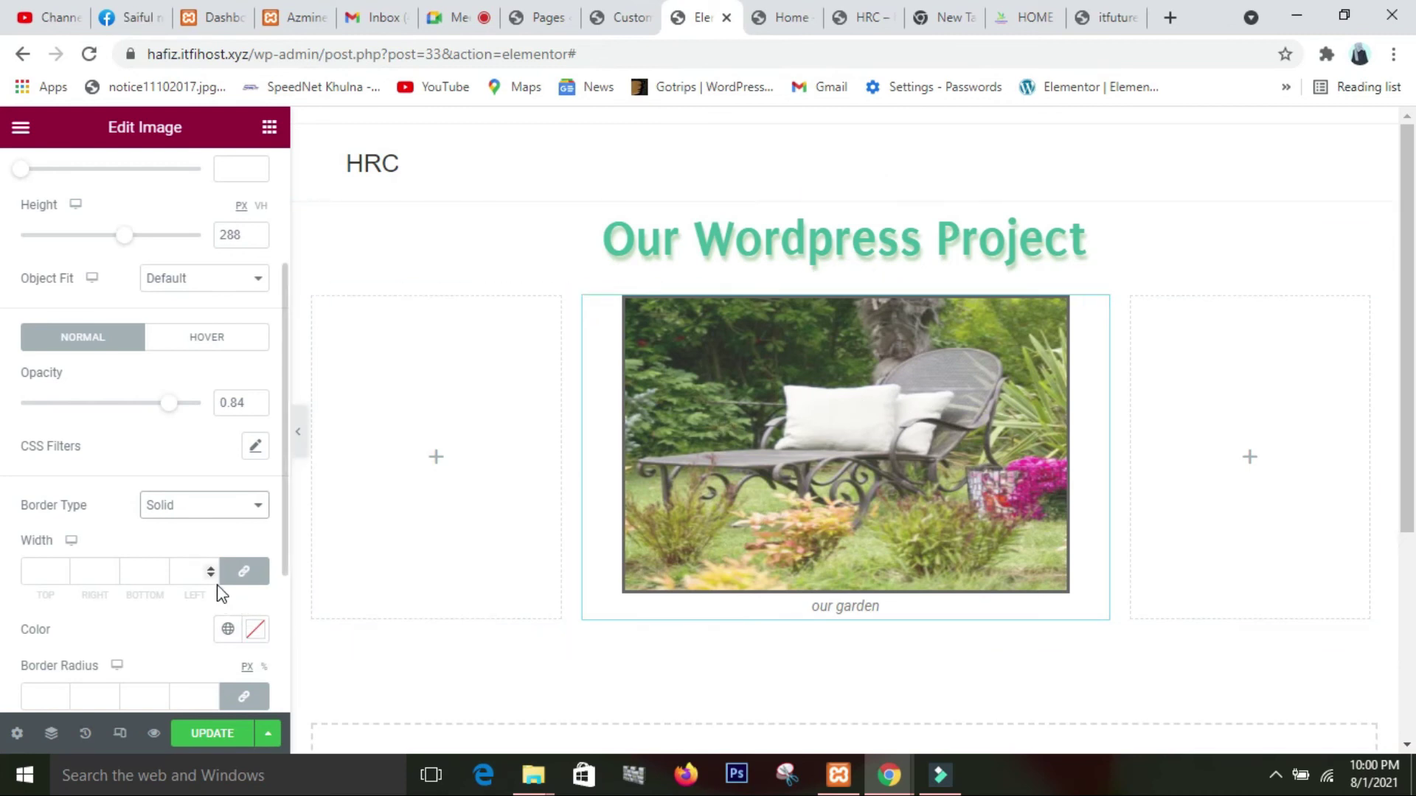
pyautogui.click(209, 566)
pyautogui.click(210, 565)
pyautogui.click(210, 565)
pyautogui.click(210, 564)
pyautogui.click(209, 565)
pyautogui.click(210, 565)
pyautogui.click(209, 565)
pyautogui.click(209, 565)
pyautogui.click(209, 565)
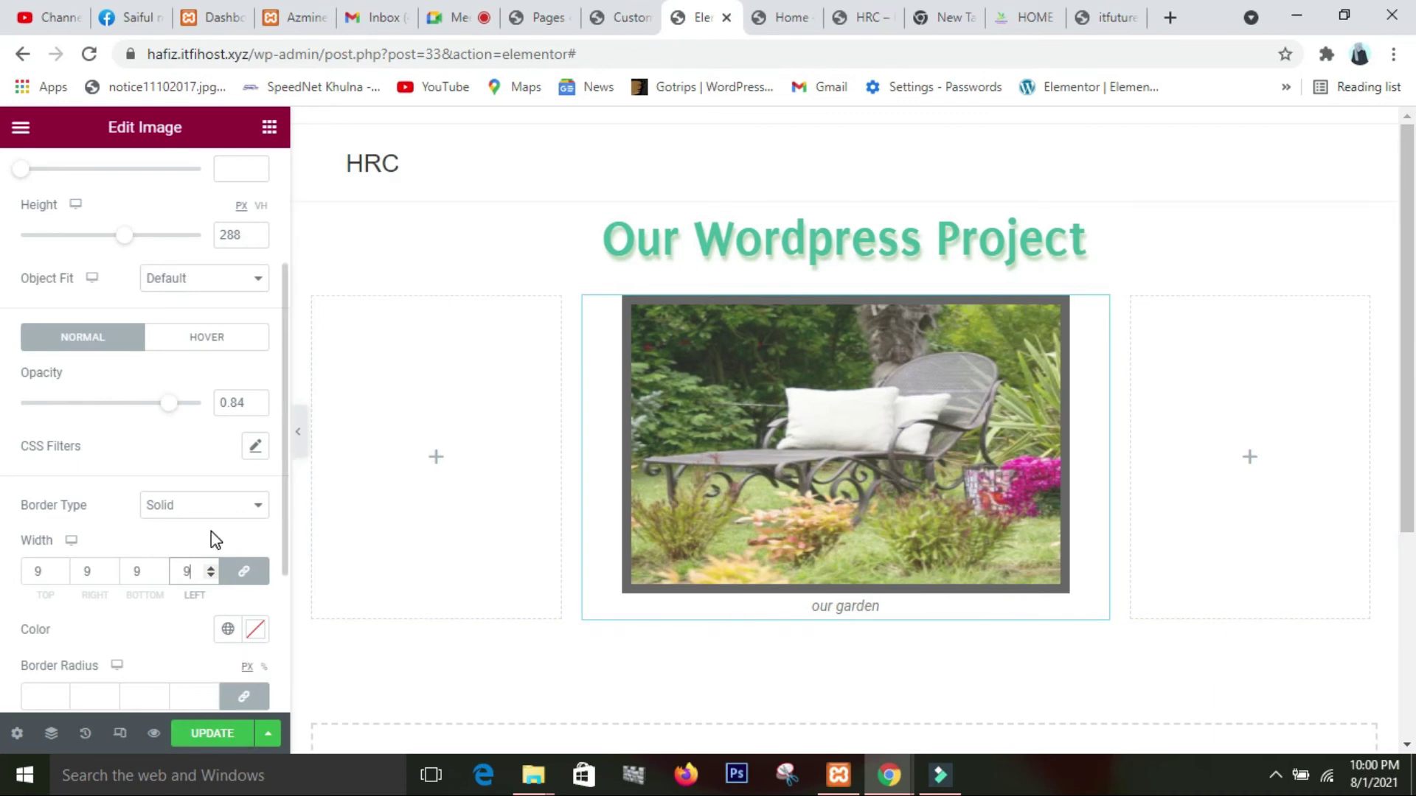
# - Try a dark blue for the image's border and settle on green #208211
pyautogui.click(255, 631)
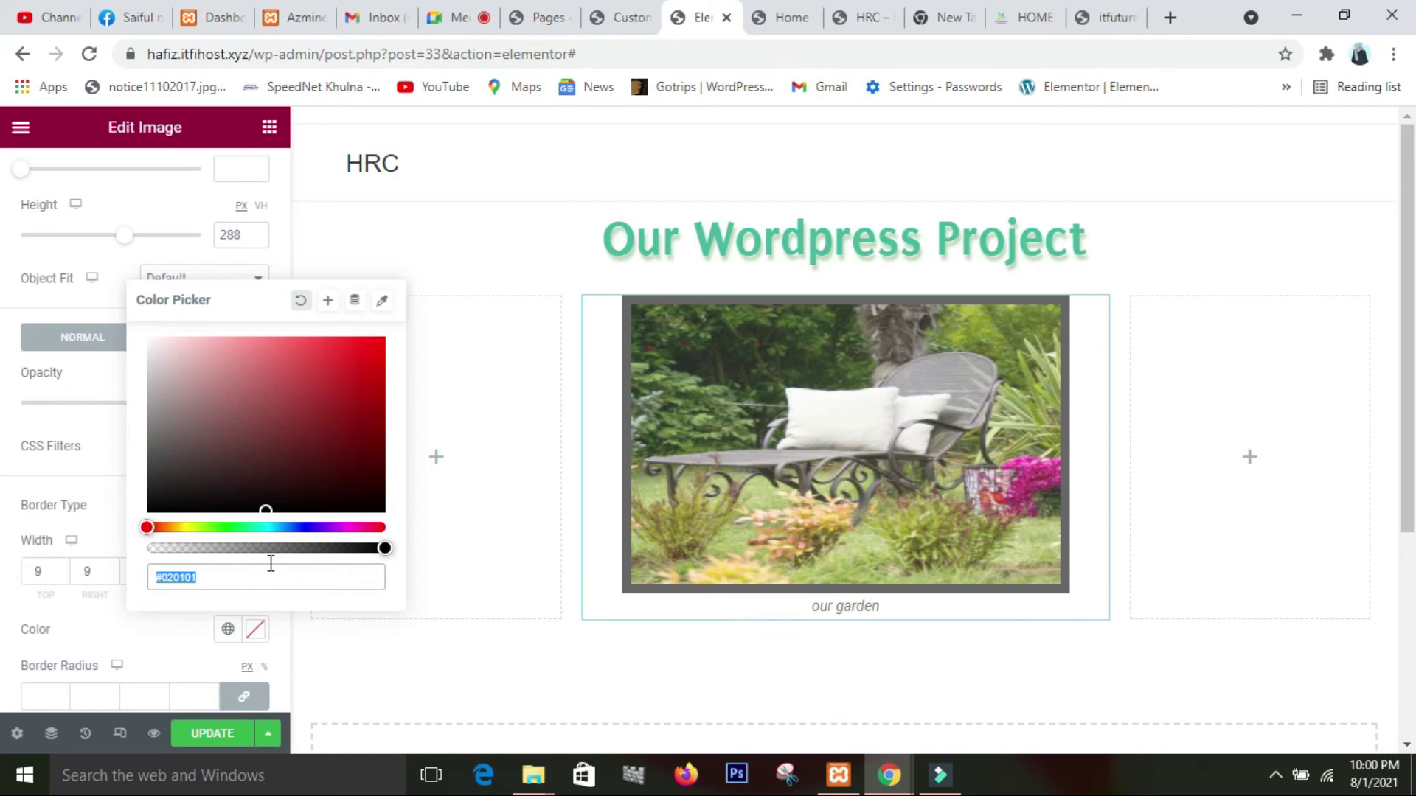
pyautogui.click(309, 526)
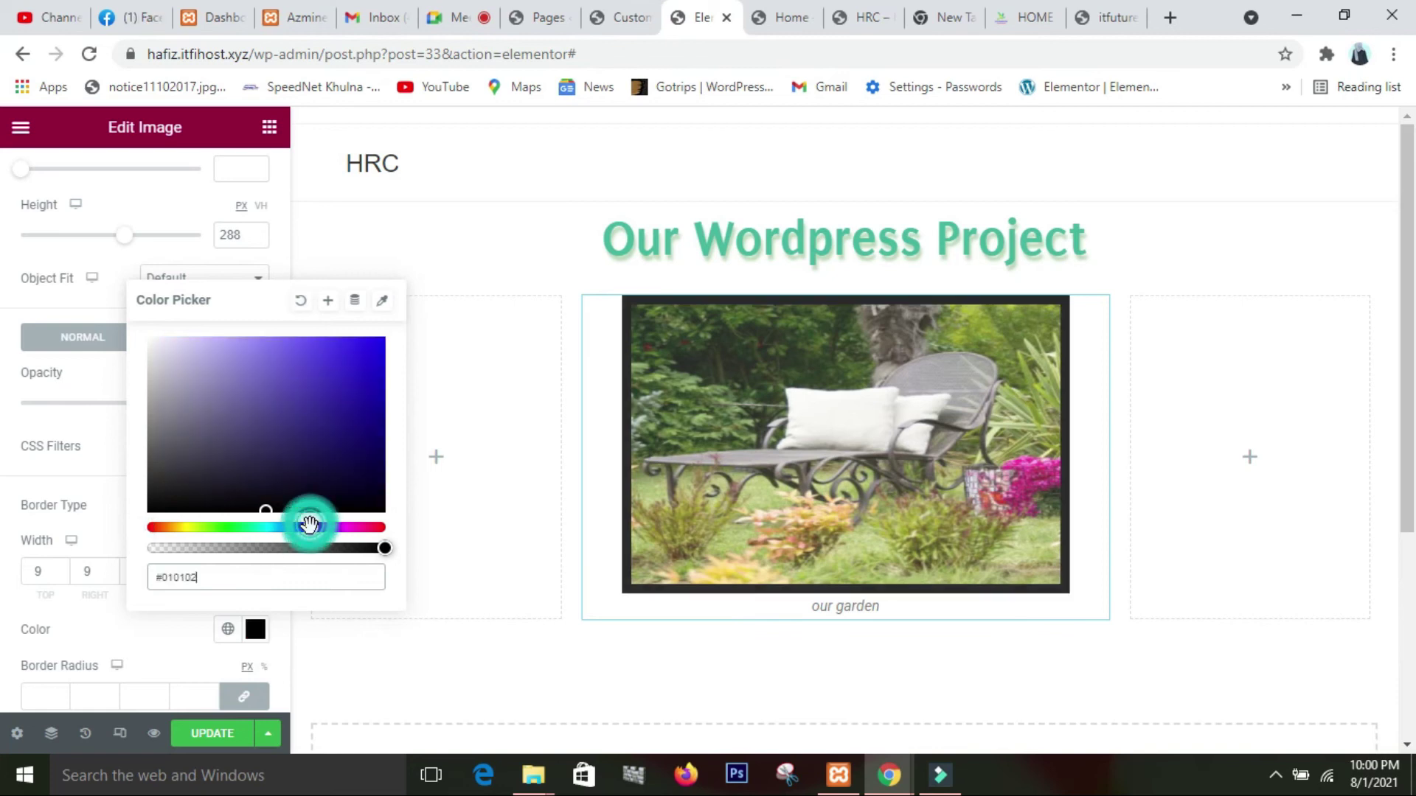
pyautogui.click(355, 422)
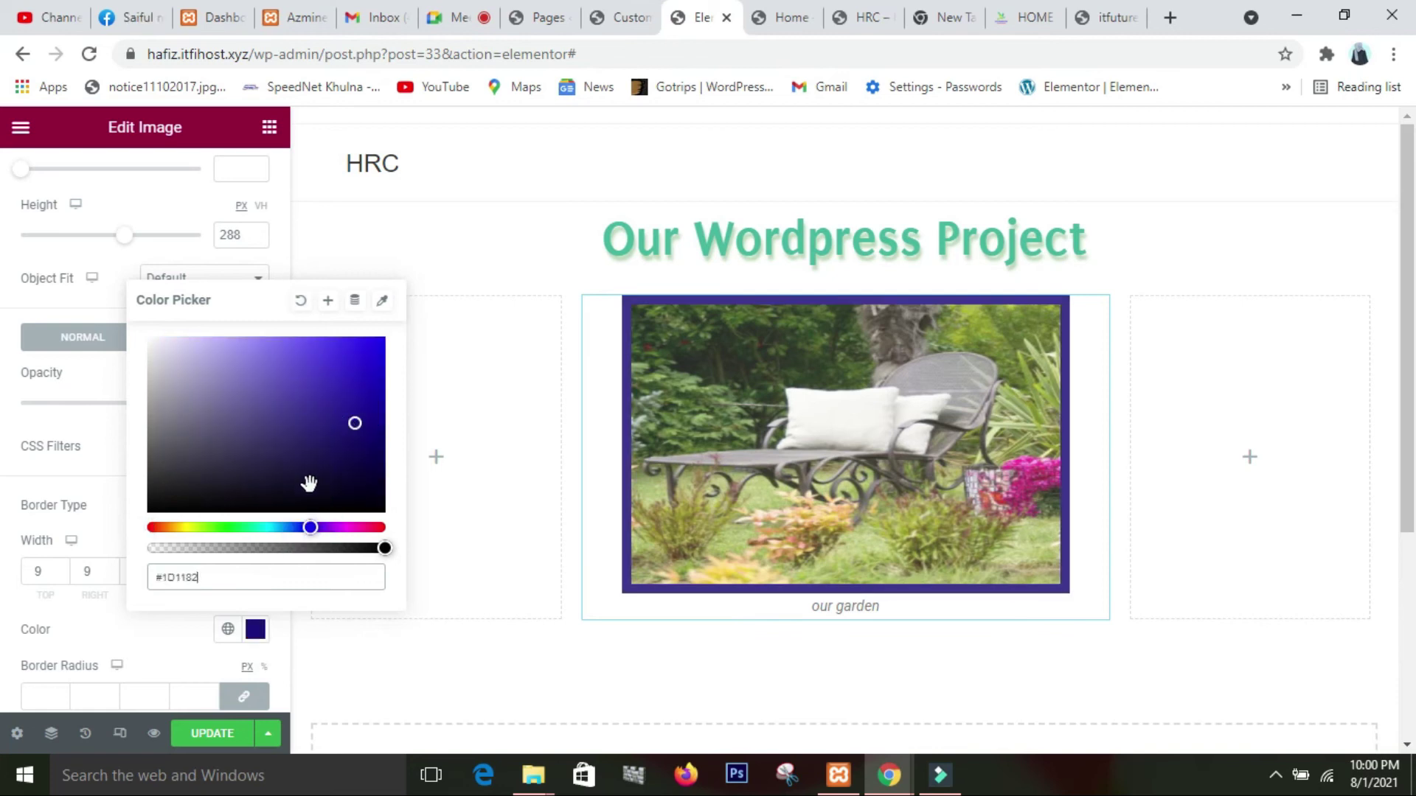
pyautogui.click(222, 527)
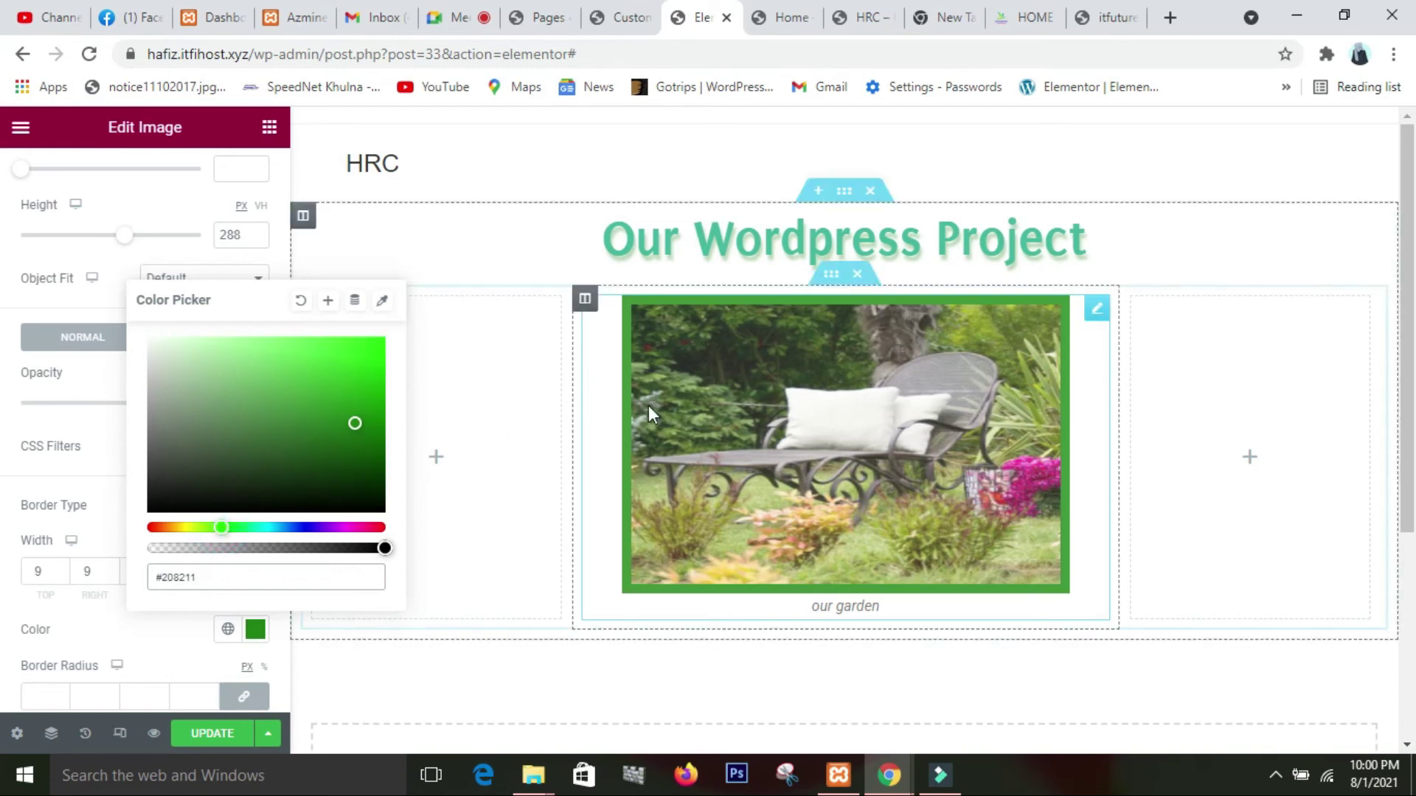
pyautogui.click(132, 663)
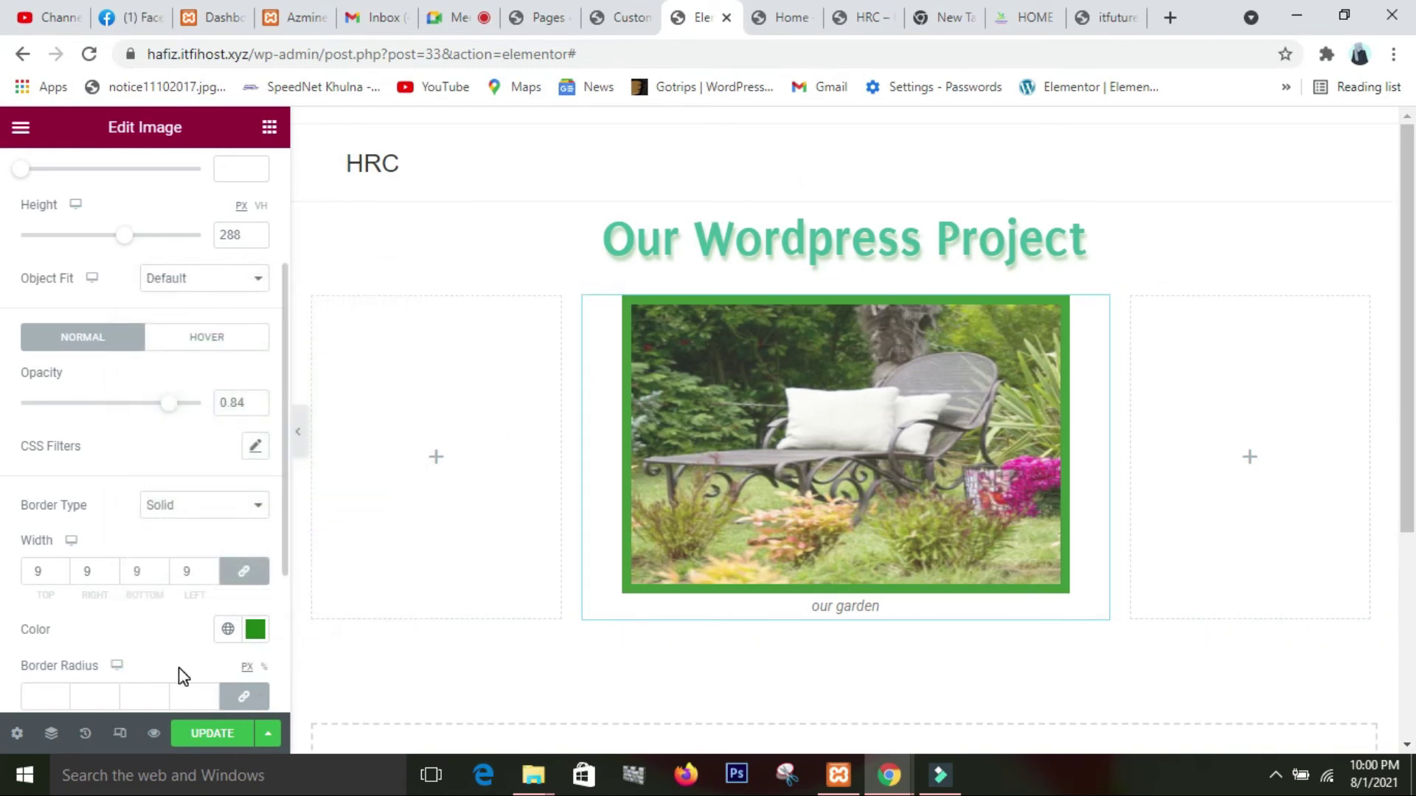
# - Try rounding the image's corners with equal border radii of 28, 56, 84 and 98 px on all four sides
pyautogui.scroll(-1, 182, 676)
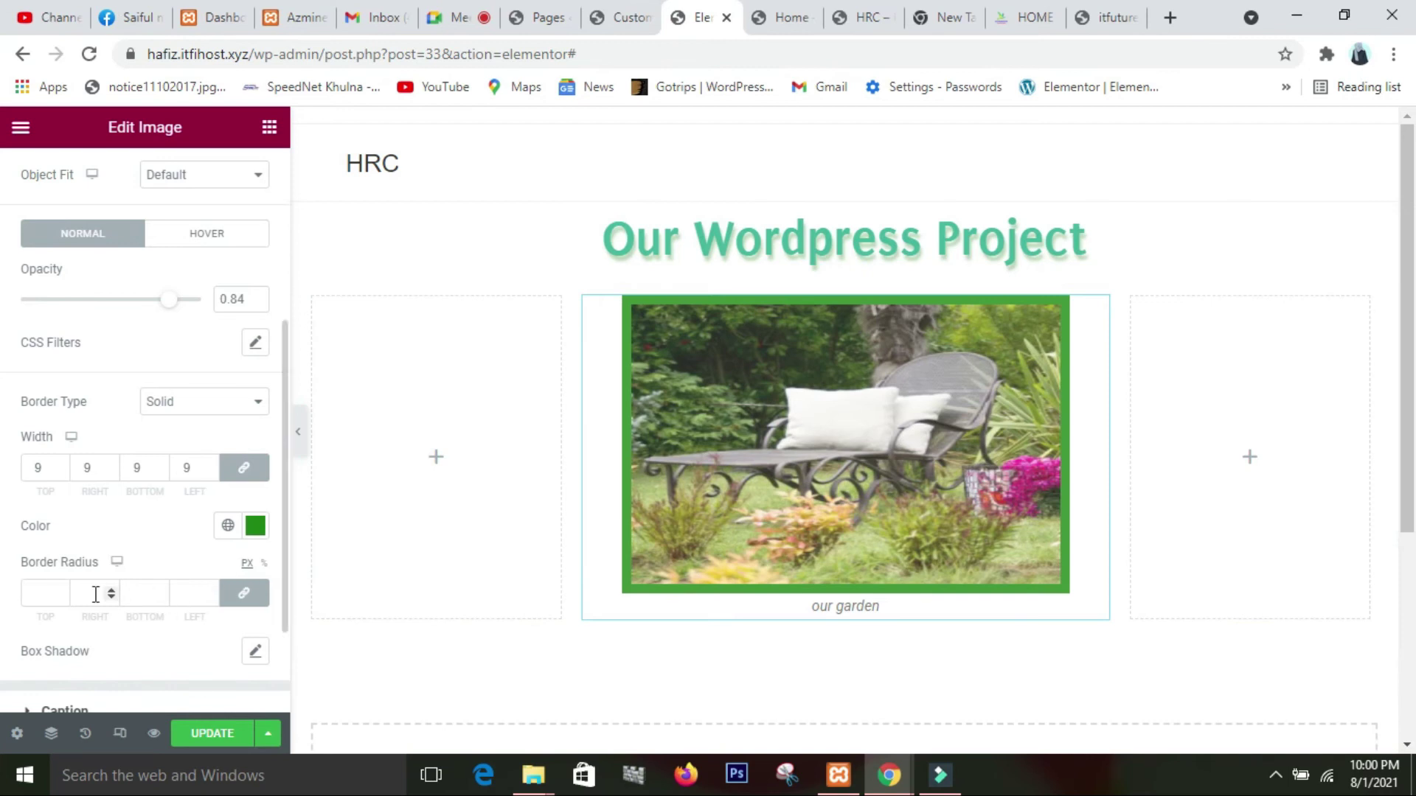
pyautogui.click(211, 594)
pyautogui.write('9')
pyautogui.scroll(15, 209, 594)
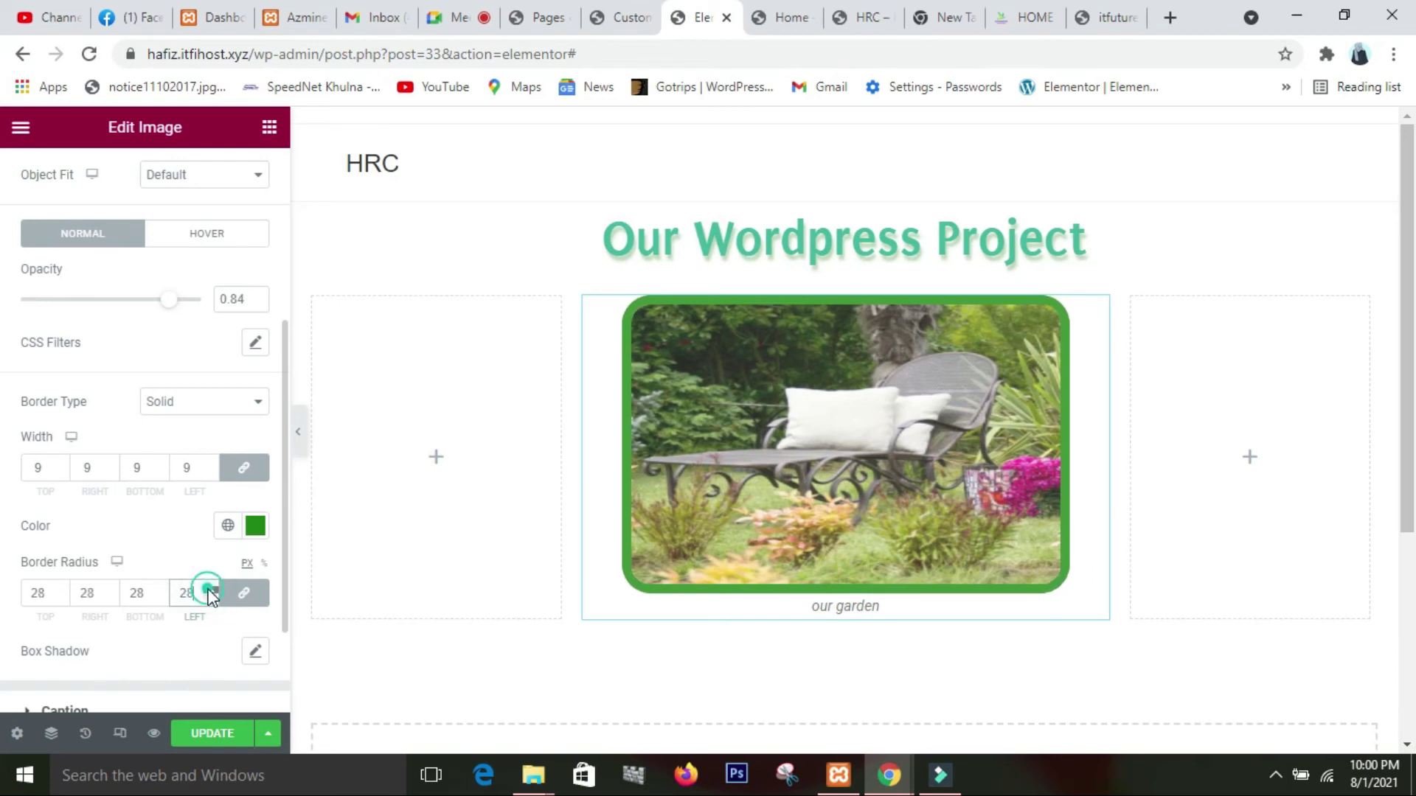
pyautogui.scroll(20, 211, 594)
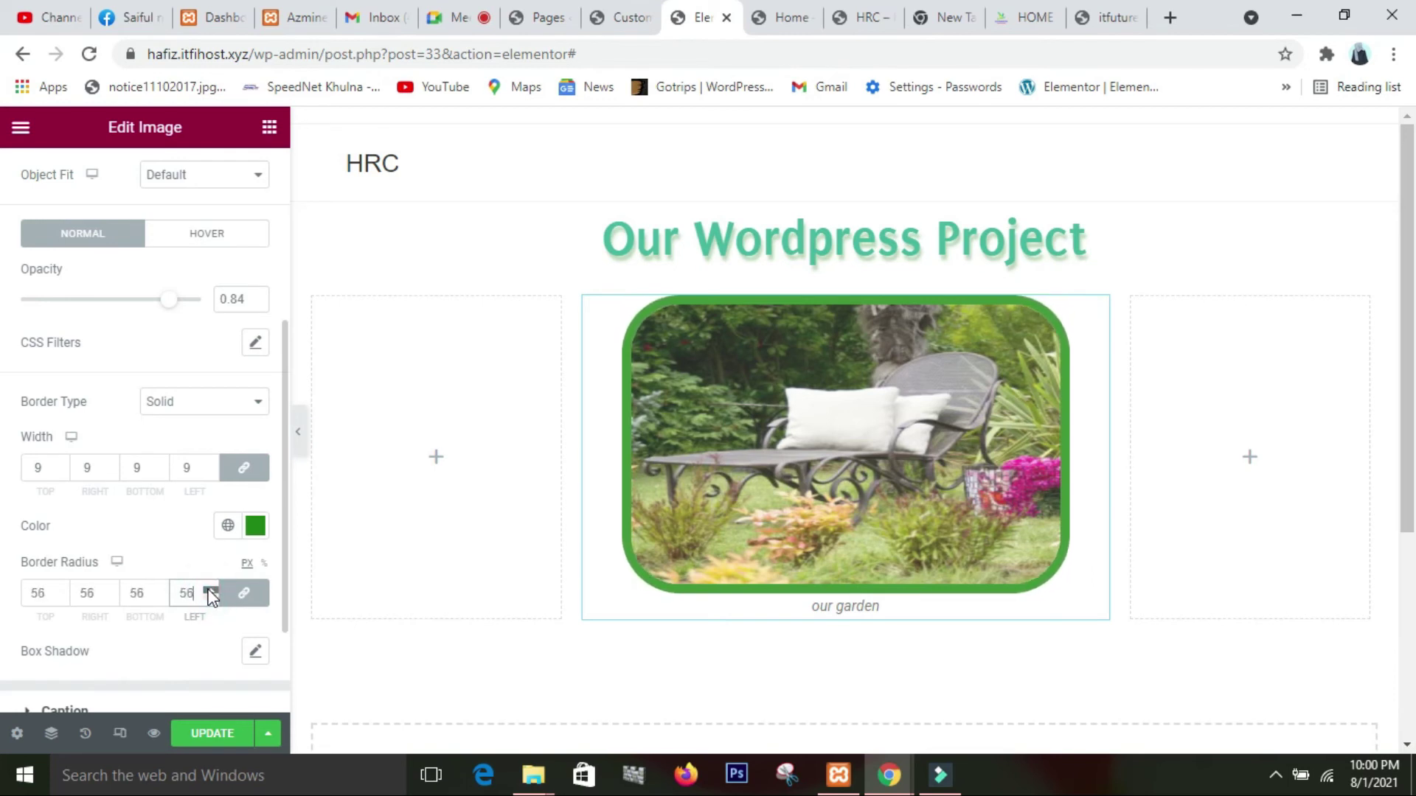
pyautogui.scroll(20, 211, 596)
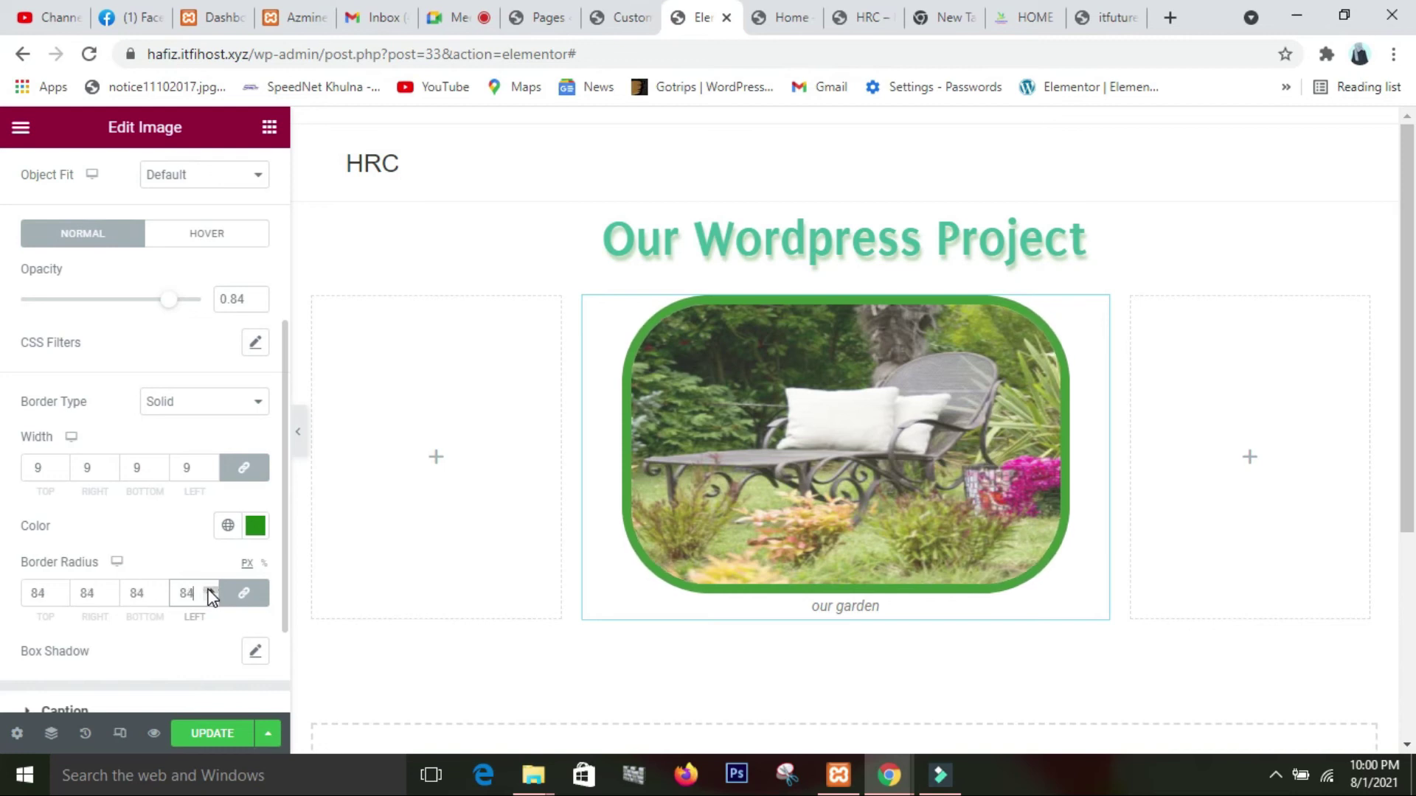
pyautogui.scroll(14, 211, 596)
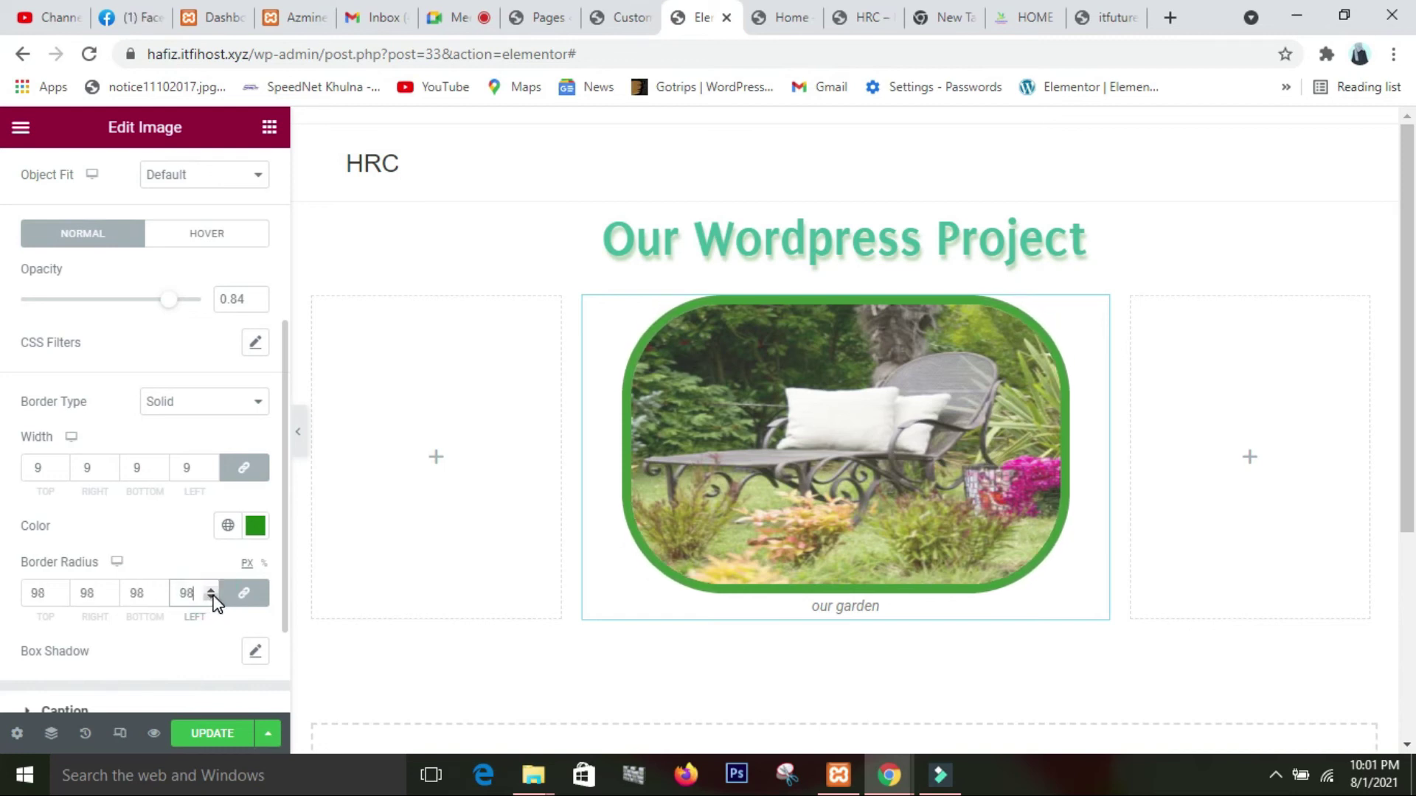
# - Reduce the image's border radius to 0 px on all four sides
pyautogui.click(211, 598)
pyautogui.click(211, 598)
pyautogui.scroll(-20, 213, 603)
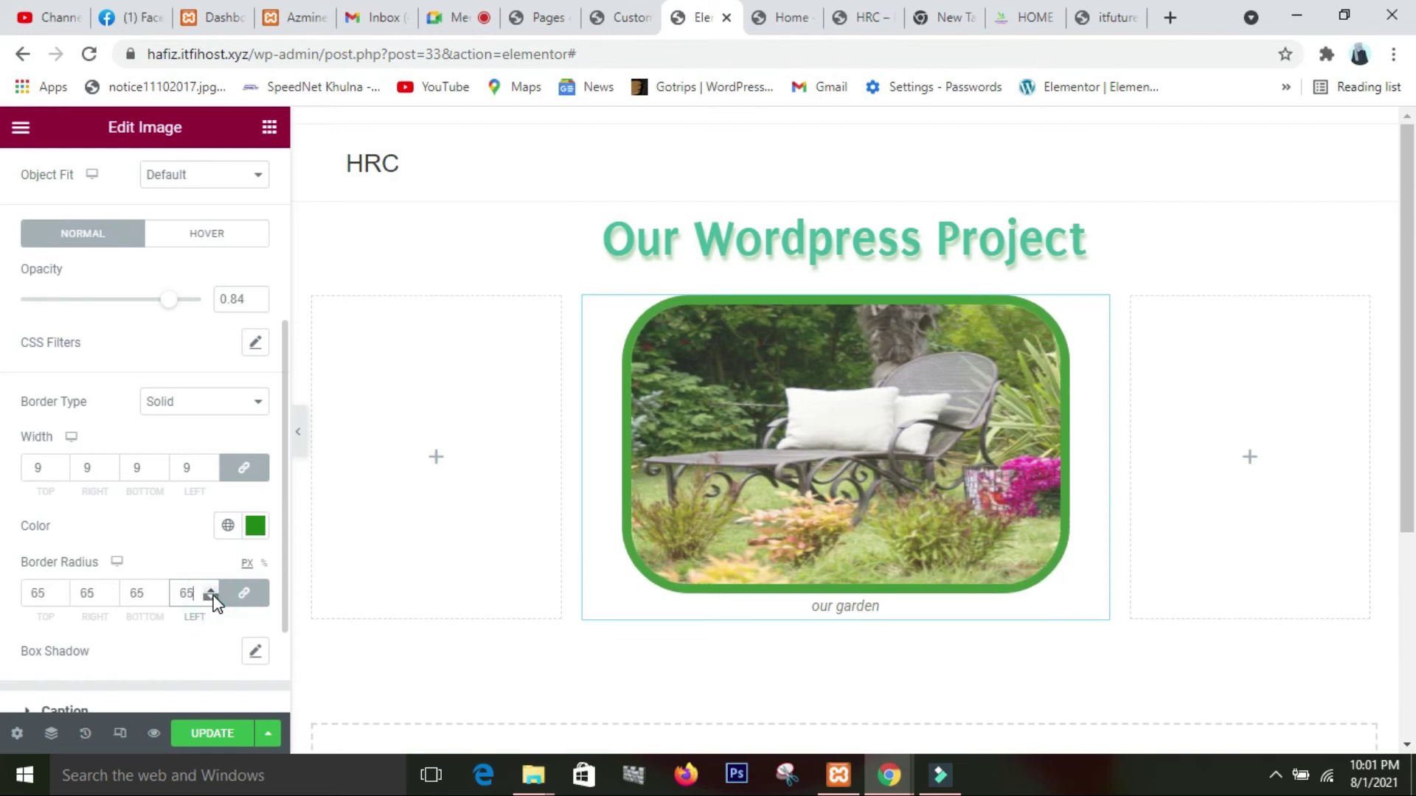
pyautogui.scroll(-20, 214, 603)
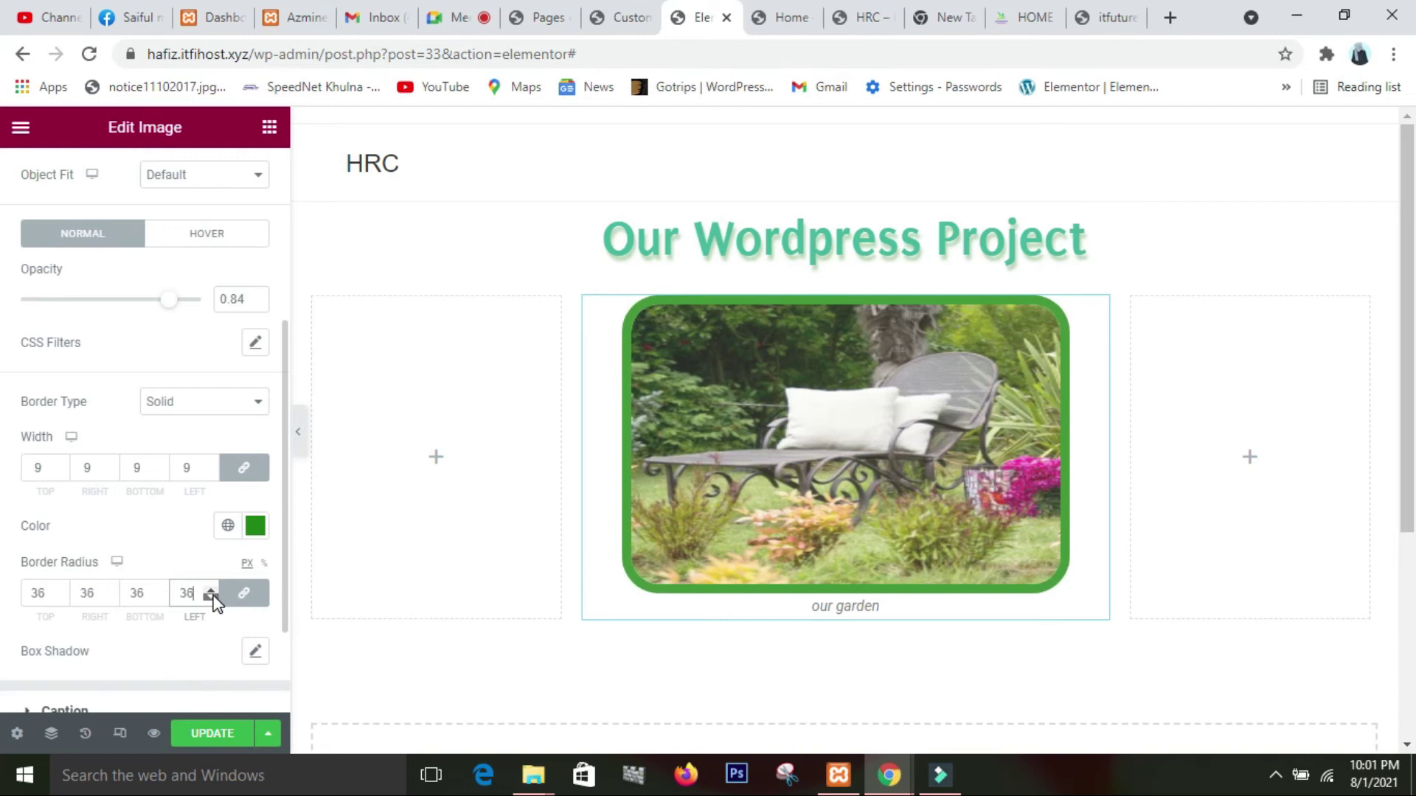
pyautogui.scroll(-20, 216, 604)
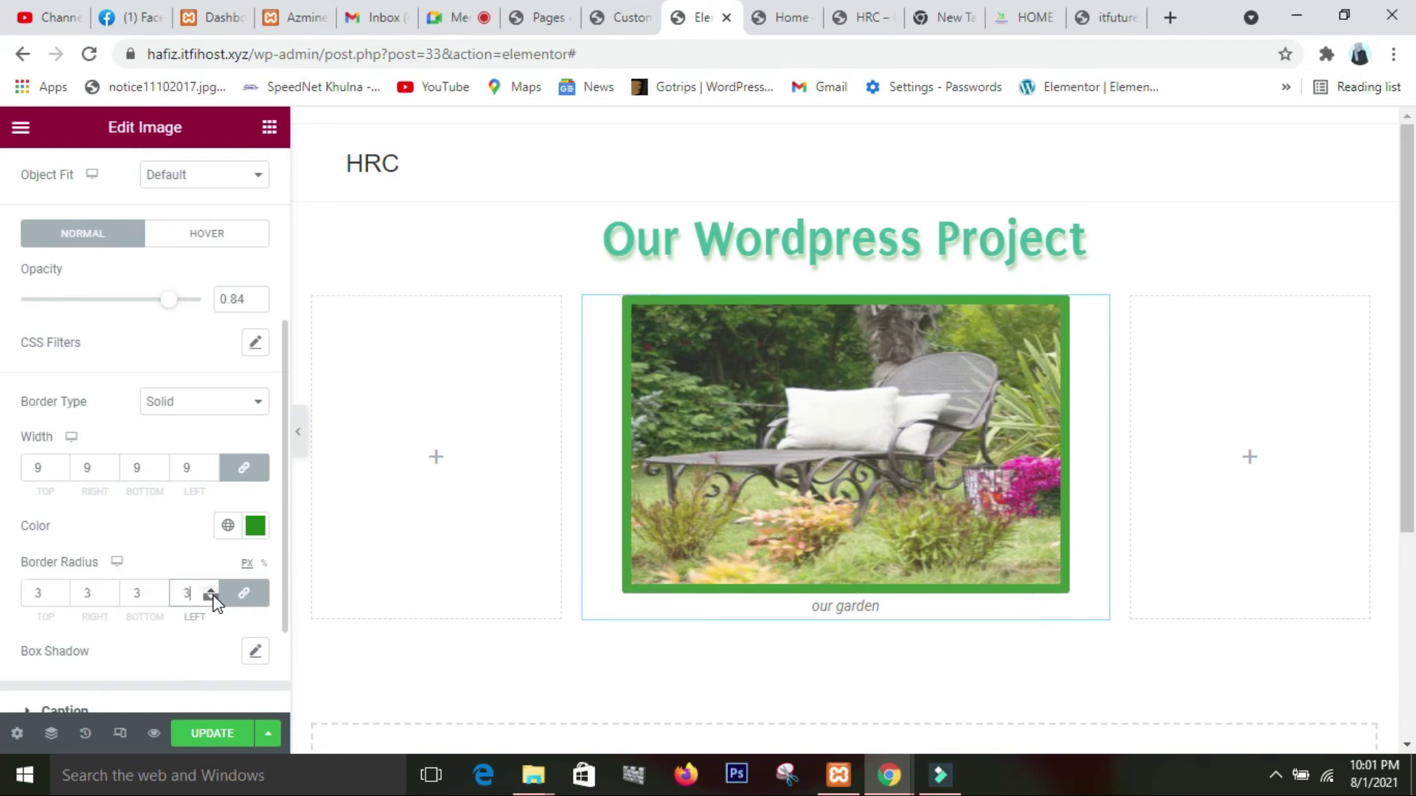
pyautogui.scroll(-9, 214, 602)
pyautogui.scroll(16, 213, 596)
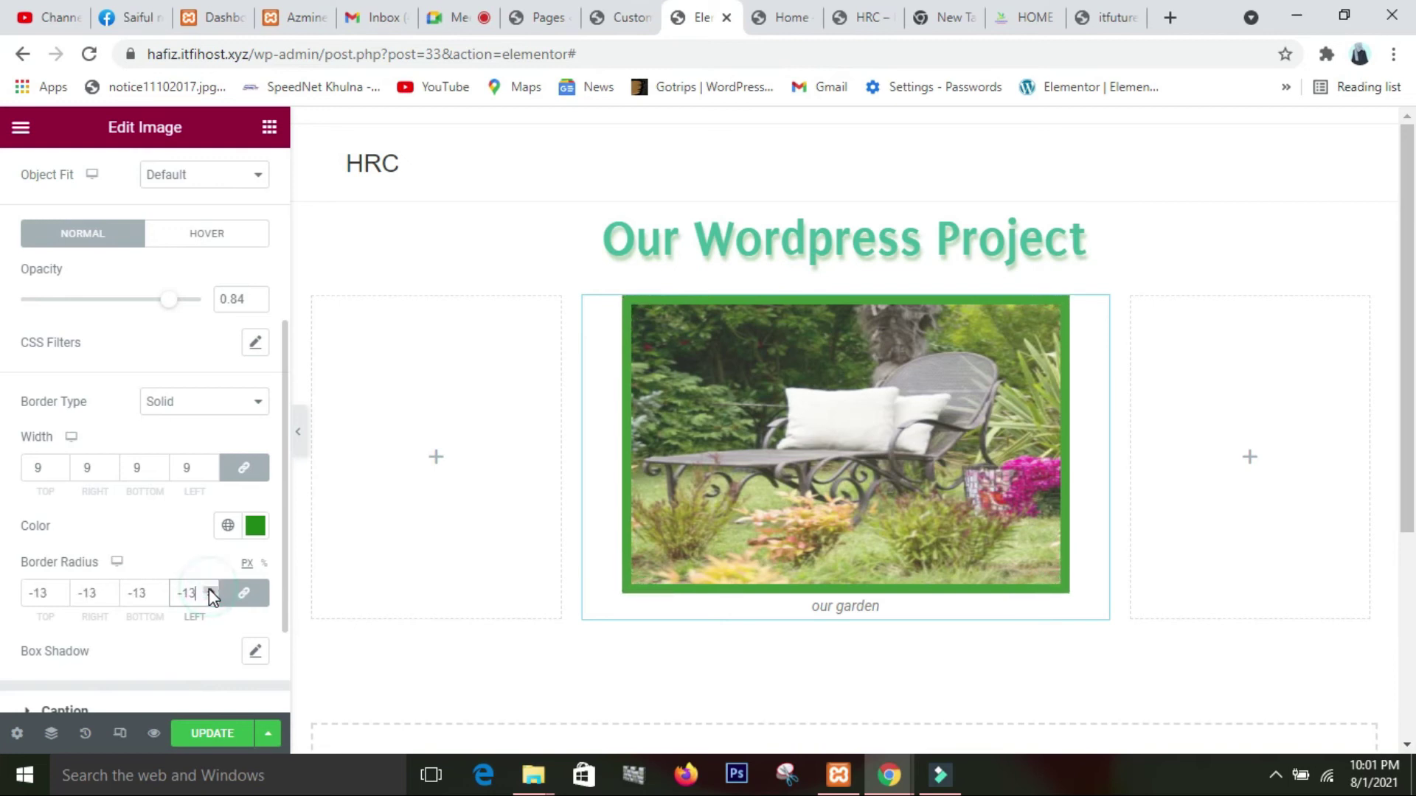
pyautogui.write('0')
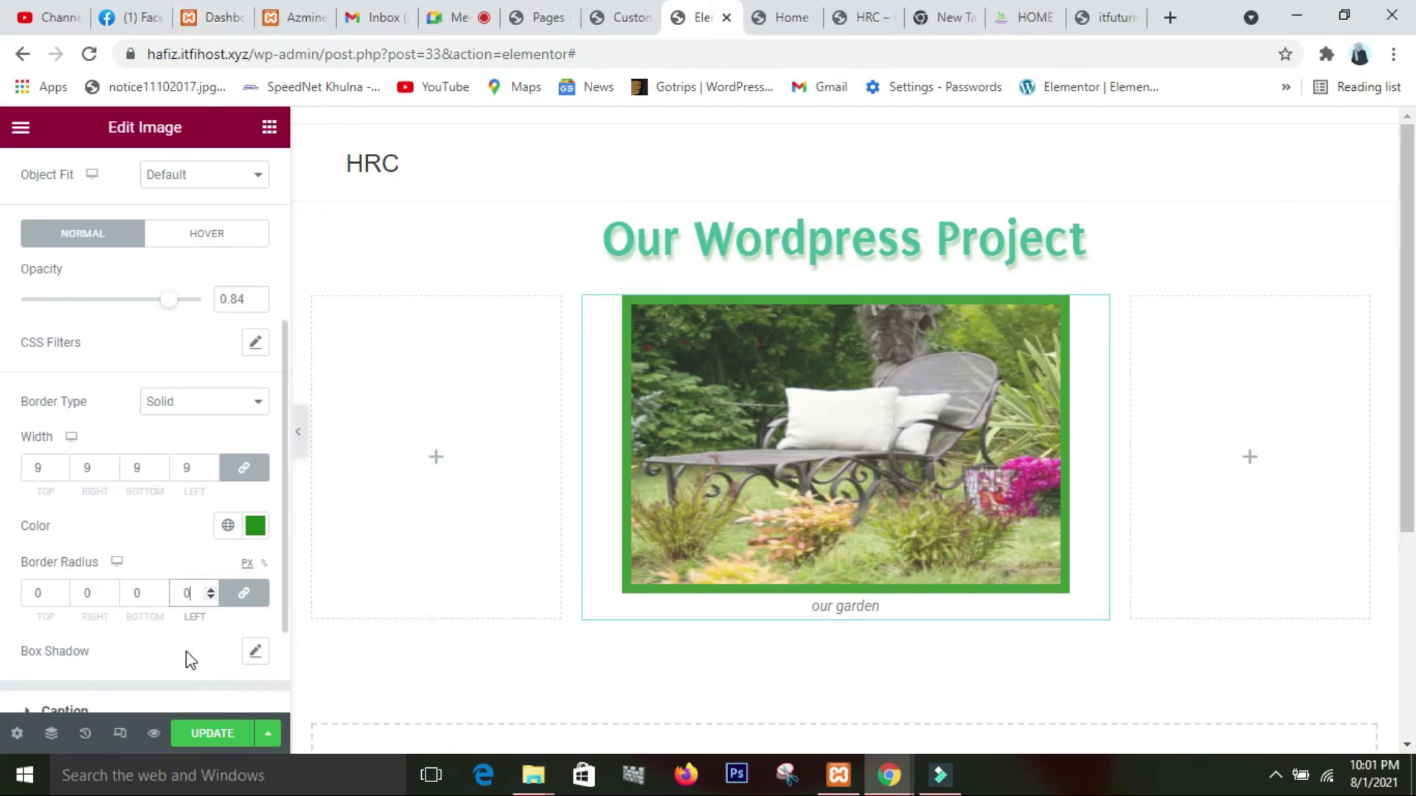
# - Add a box shadow to the image with a vertical offset of 12 and the green color rgba(25, 107, 44, 0.5)
pyautogui.click(255, 652)
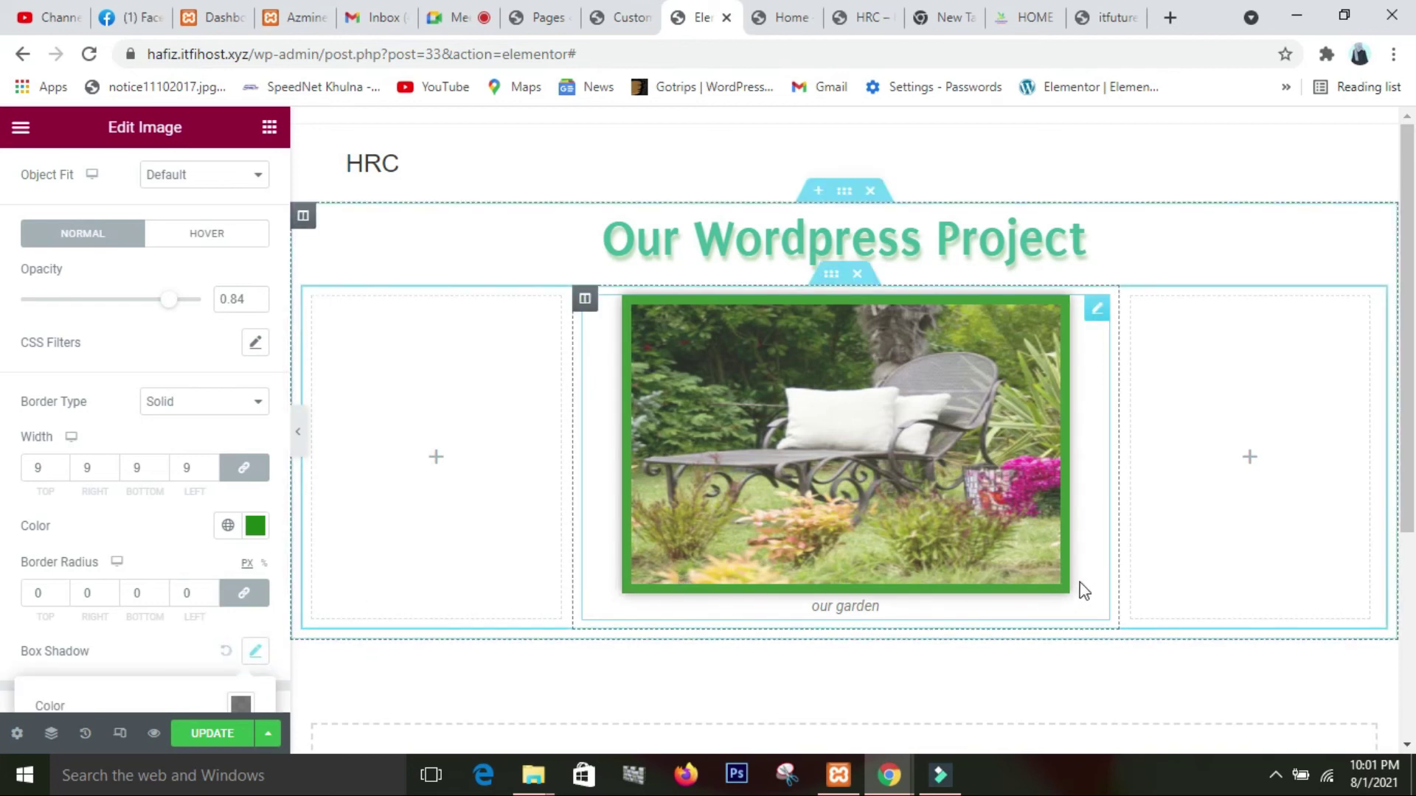
pyautogui.scroll(-2, 259, 635)
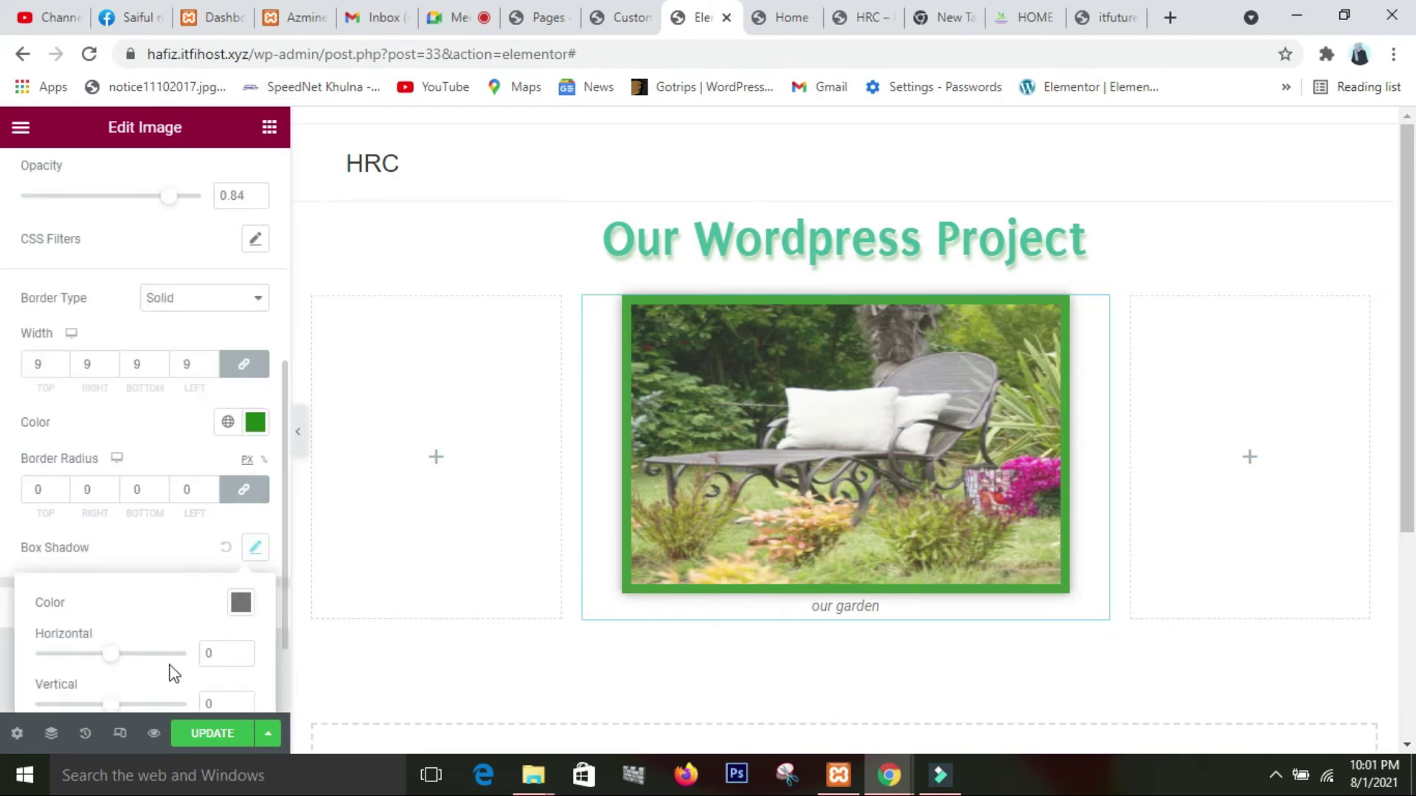
pyautogui.scroll(-2, 170, 673)
pyautogui.moveTo(111, 609)
pyautogui.mouseDown()
pyautogui.moveTo(91, 609)
pyautogui.moveTo(121, 624)
pyautogui.mouseUp()
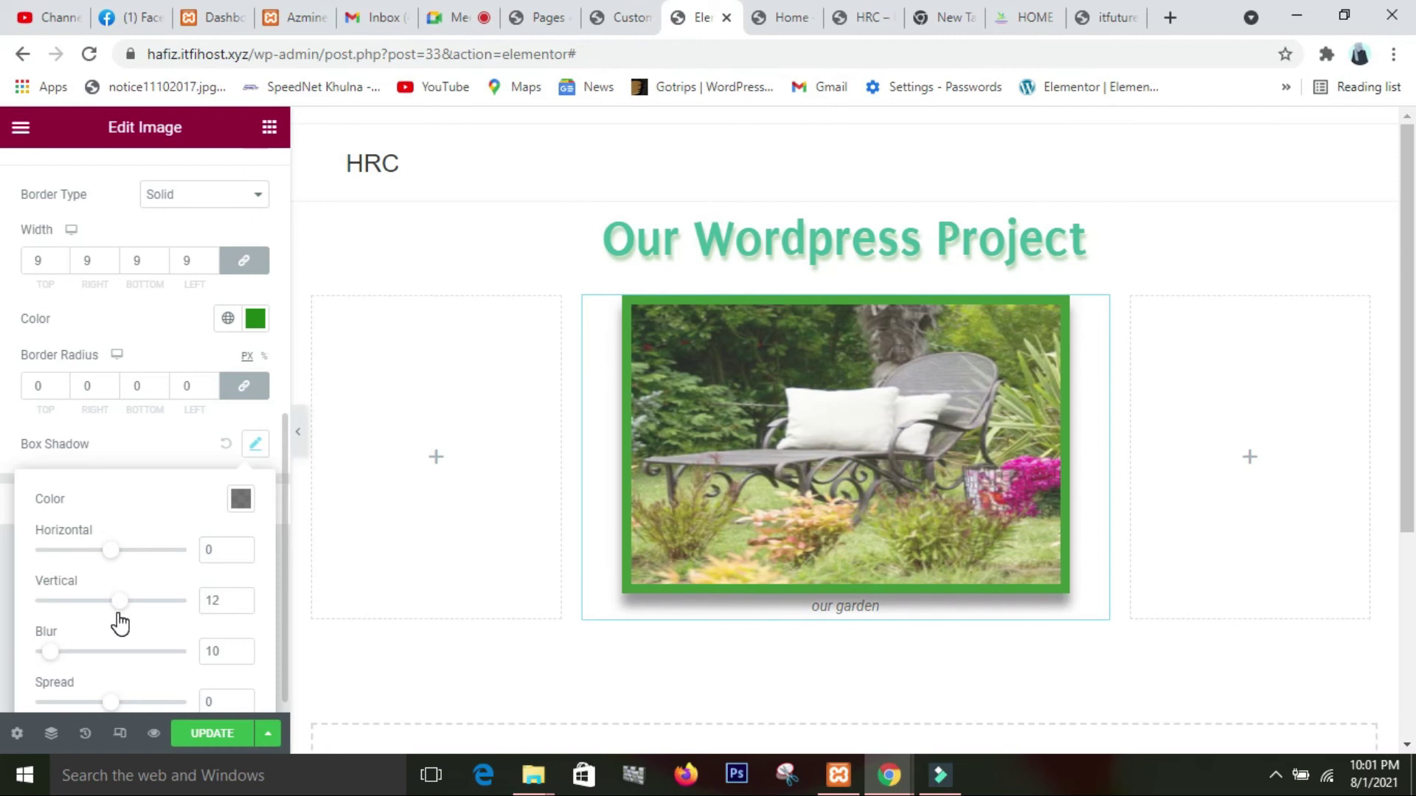
pyautogui.click(241, 499)
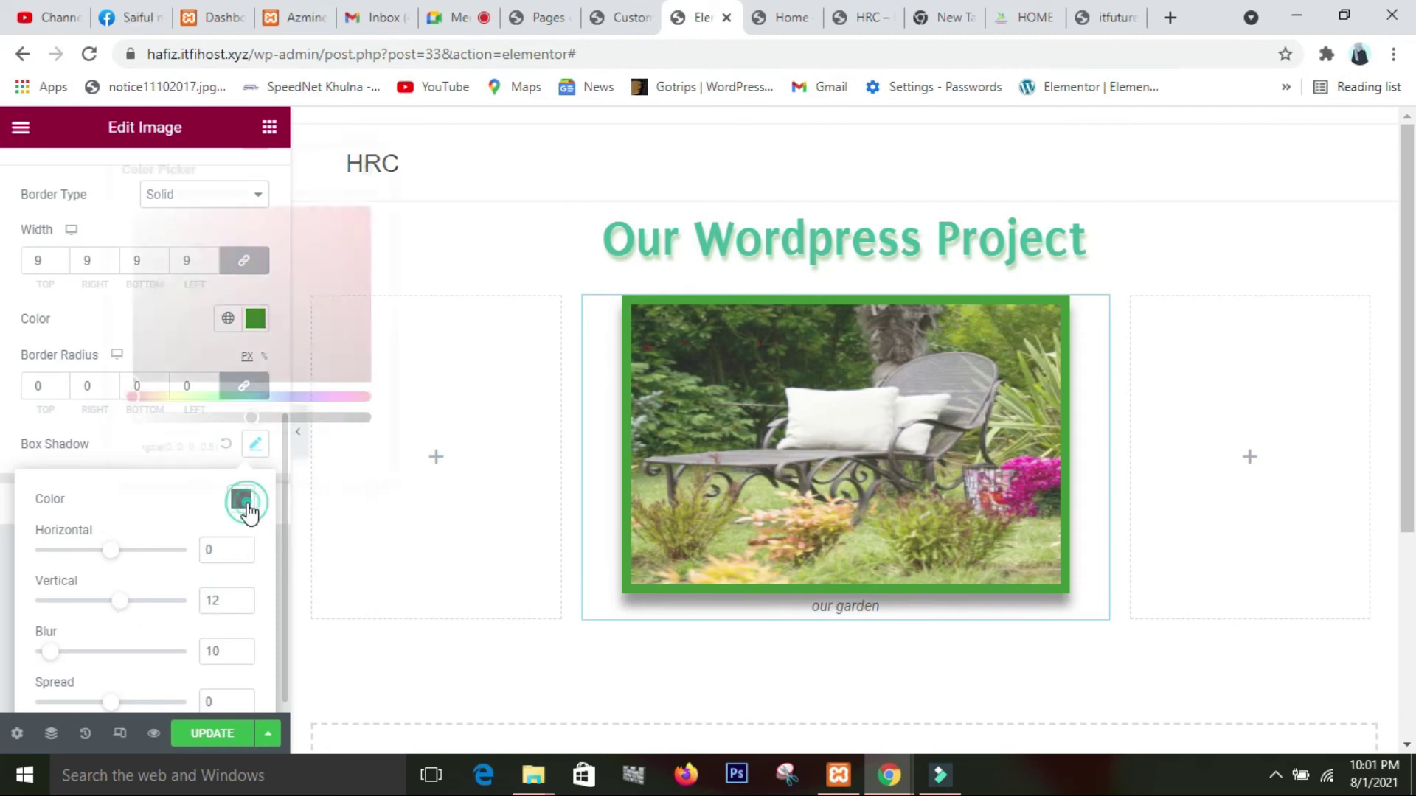
pyautogui.click(220, 397)
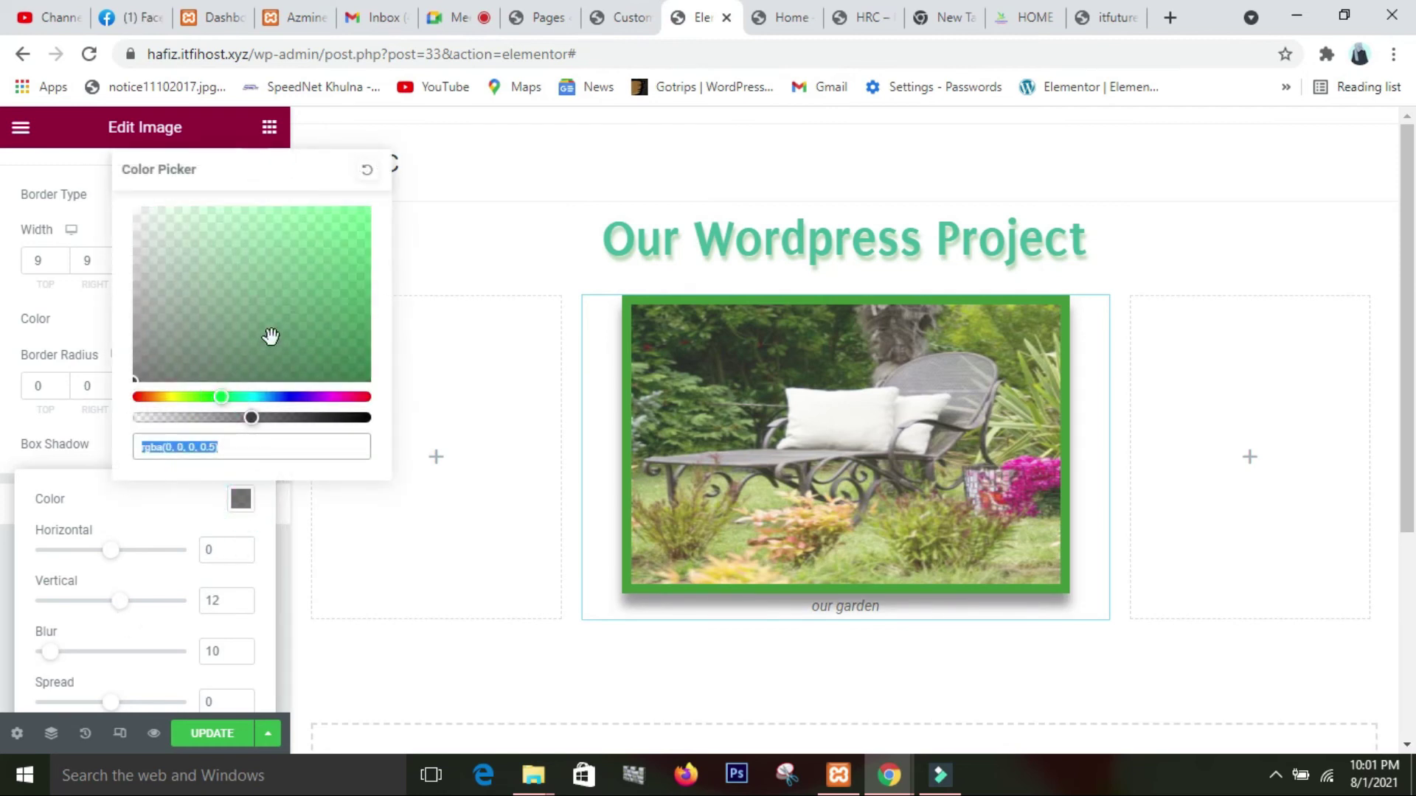
pyautogui.click(314, 306)
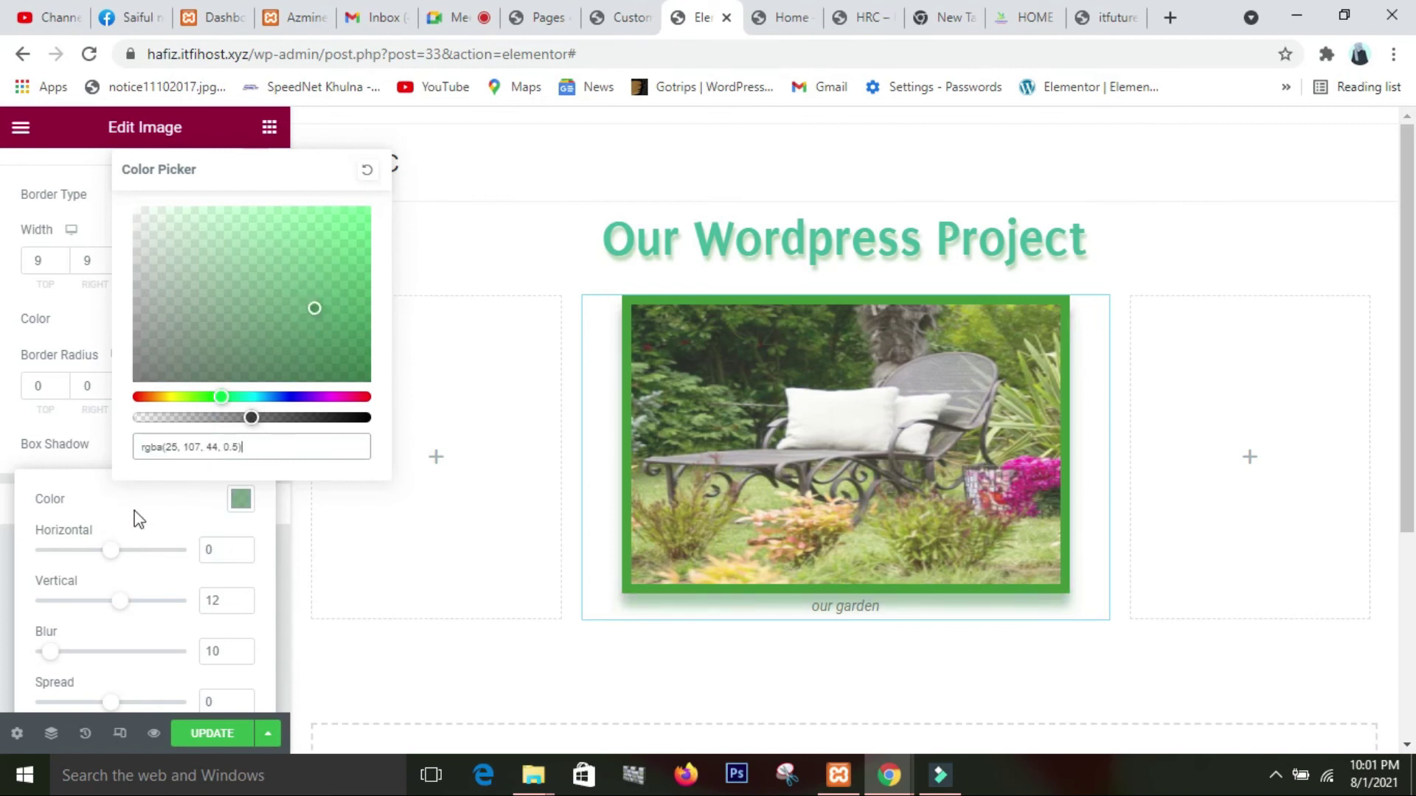
pyautogui.click(108, 451)
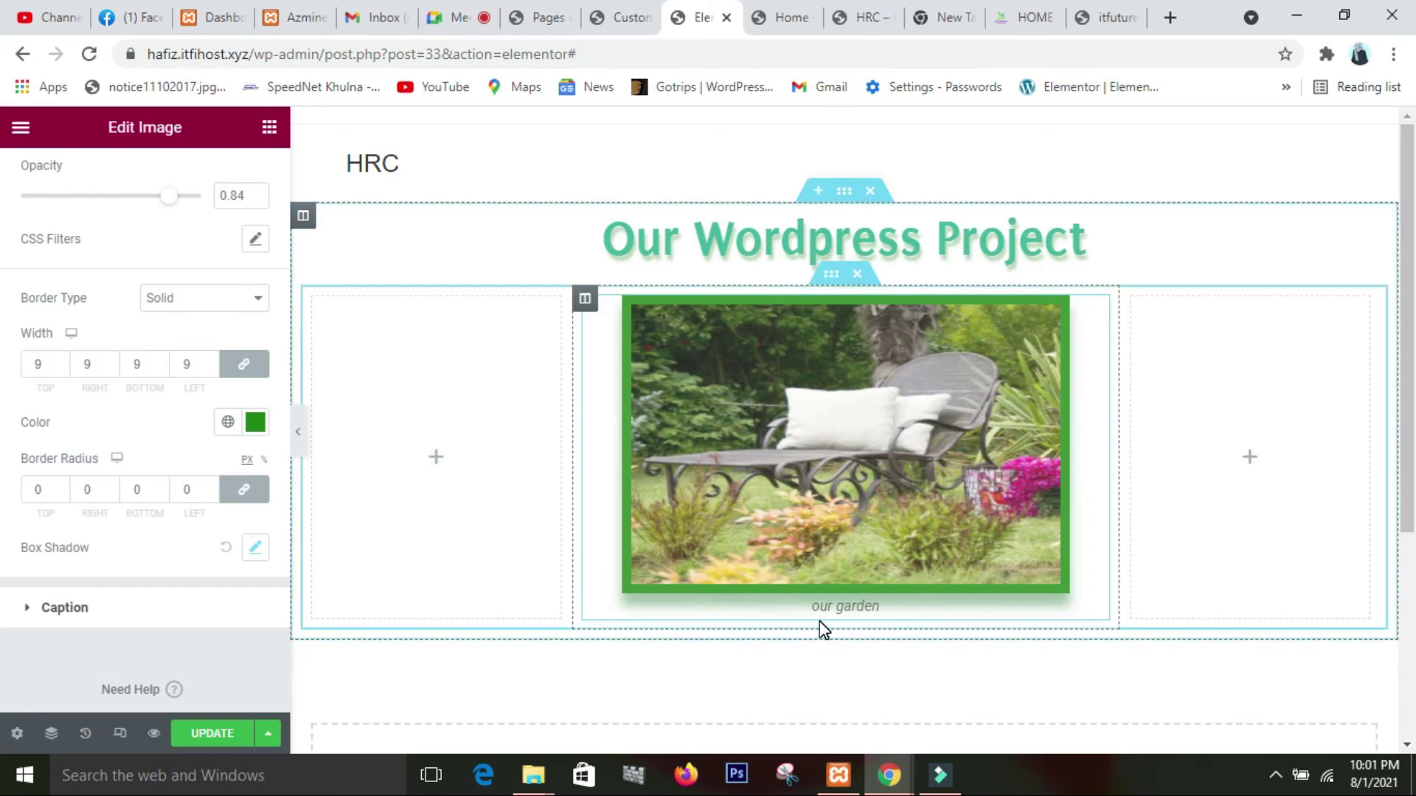
# - Try left and right alignment for the image's caption and settle on center
pyautogui.scroll(3, 107, 542)
pyautogui.scroll(3, 103, 538)
pyautogui.scroll(-6, 104, 532)
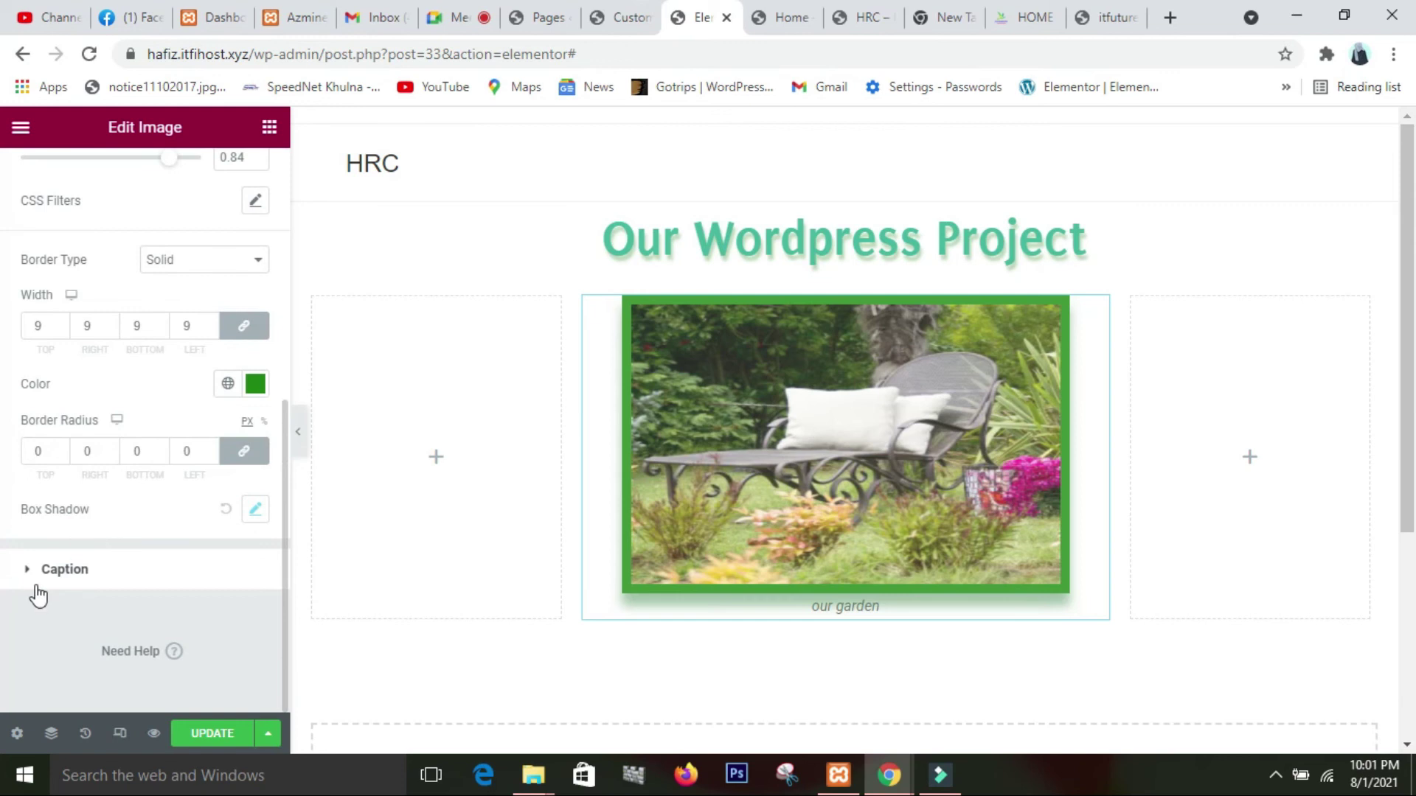
pyautogui.click(79, 571)
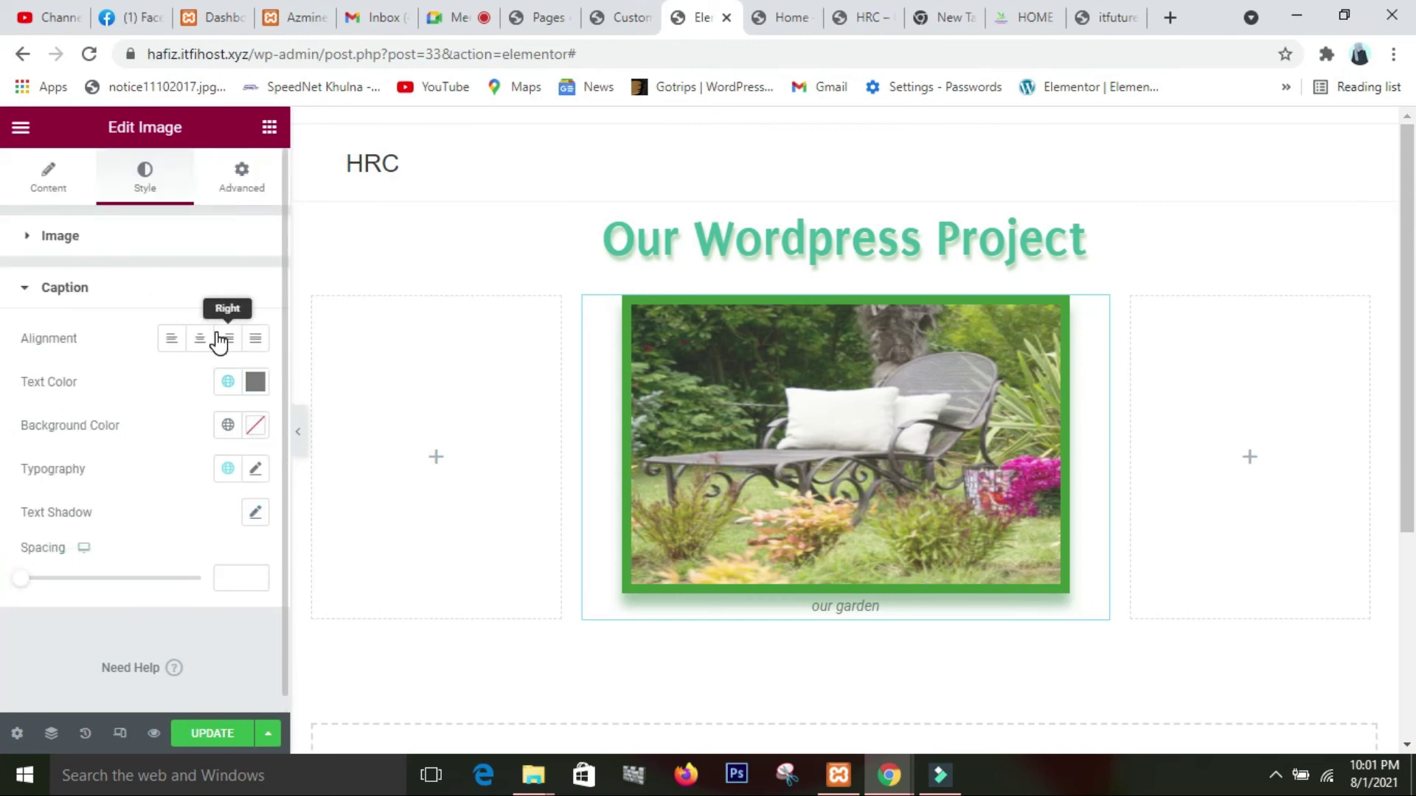
pyautogui.click(169, 344)
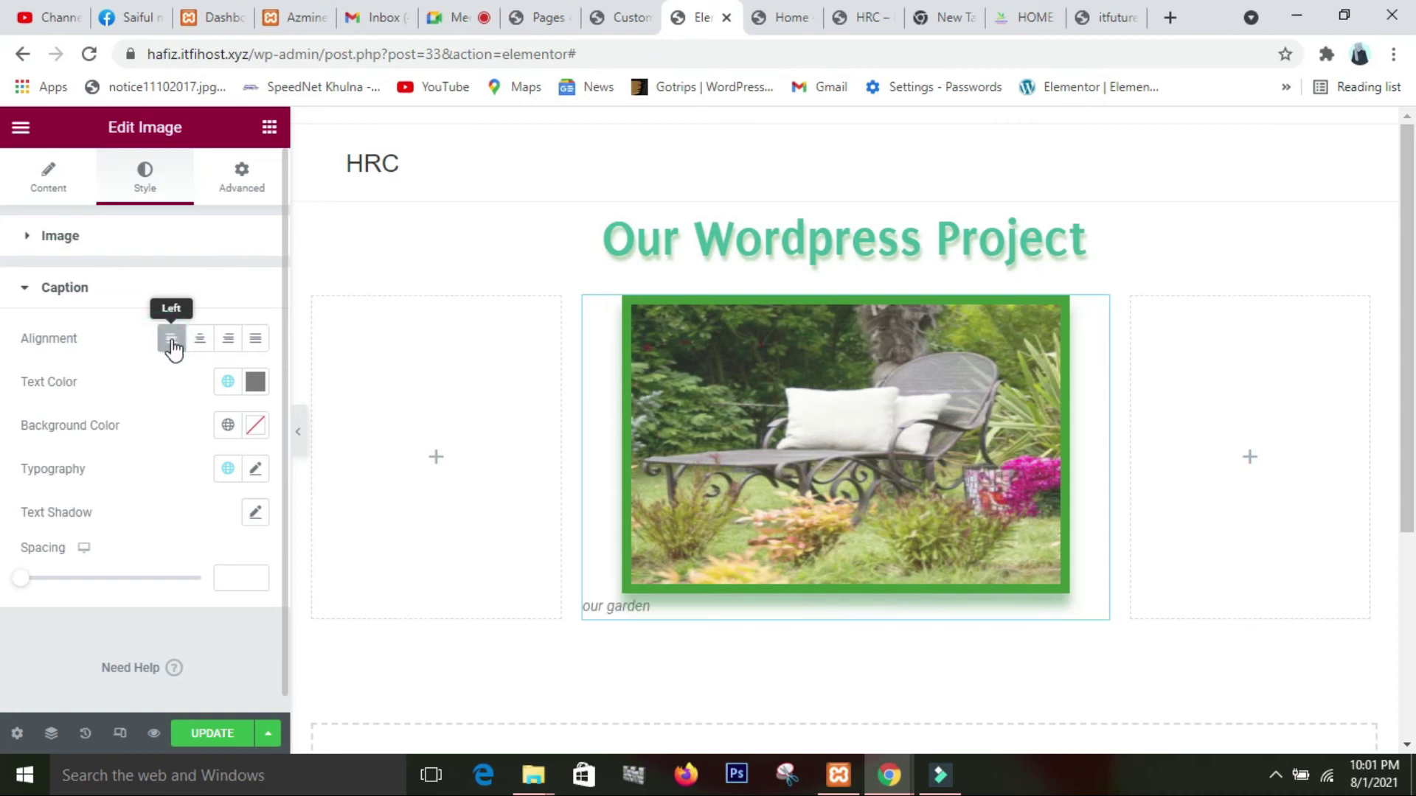
pyautogui.click(197, 342)
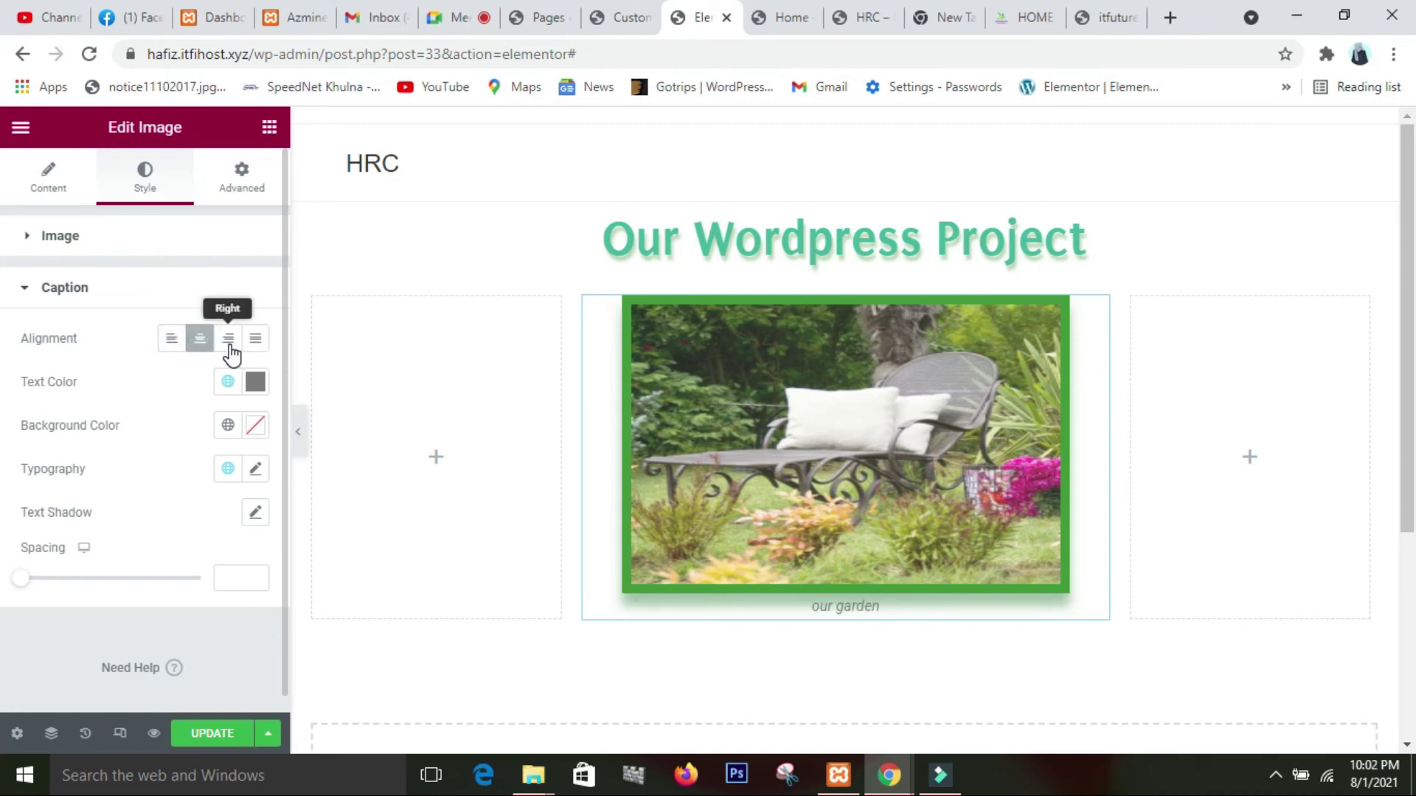
pyautogui.click(231, 352)
pyautogui.click(192, 349)
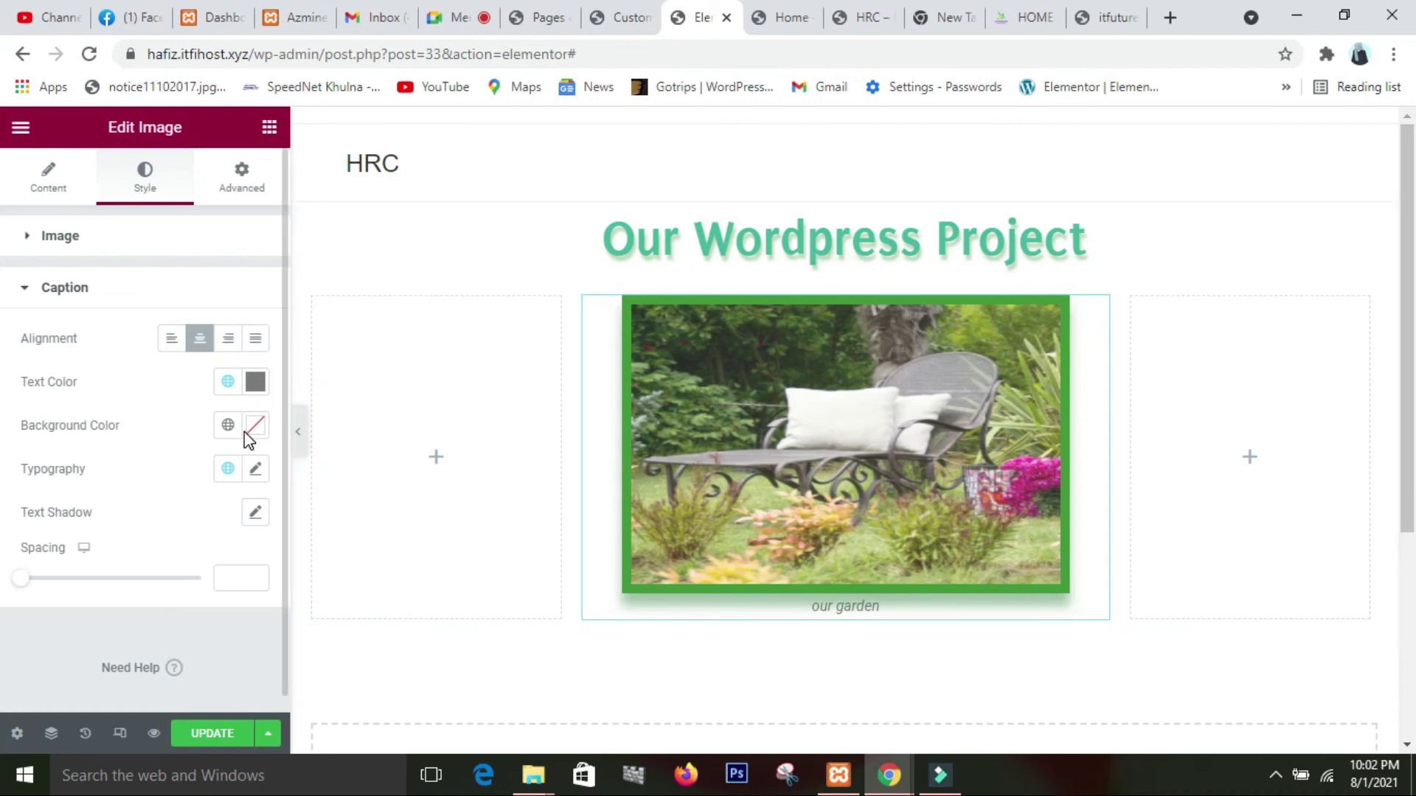
# - Set the caption's text color to red #C50A0A
pyautogui.click(255, 381)
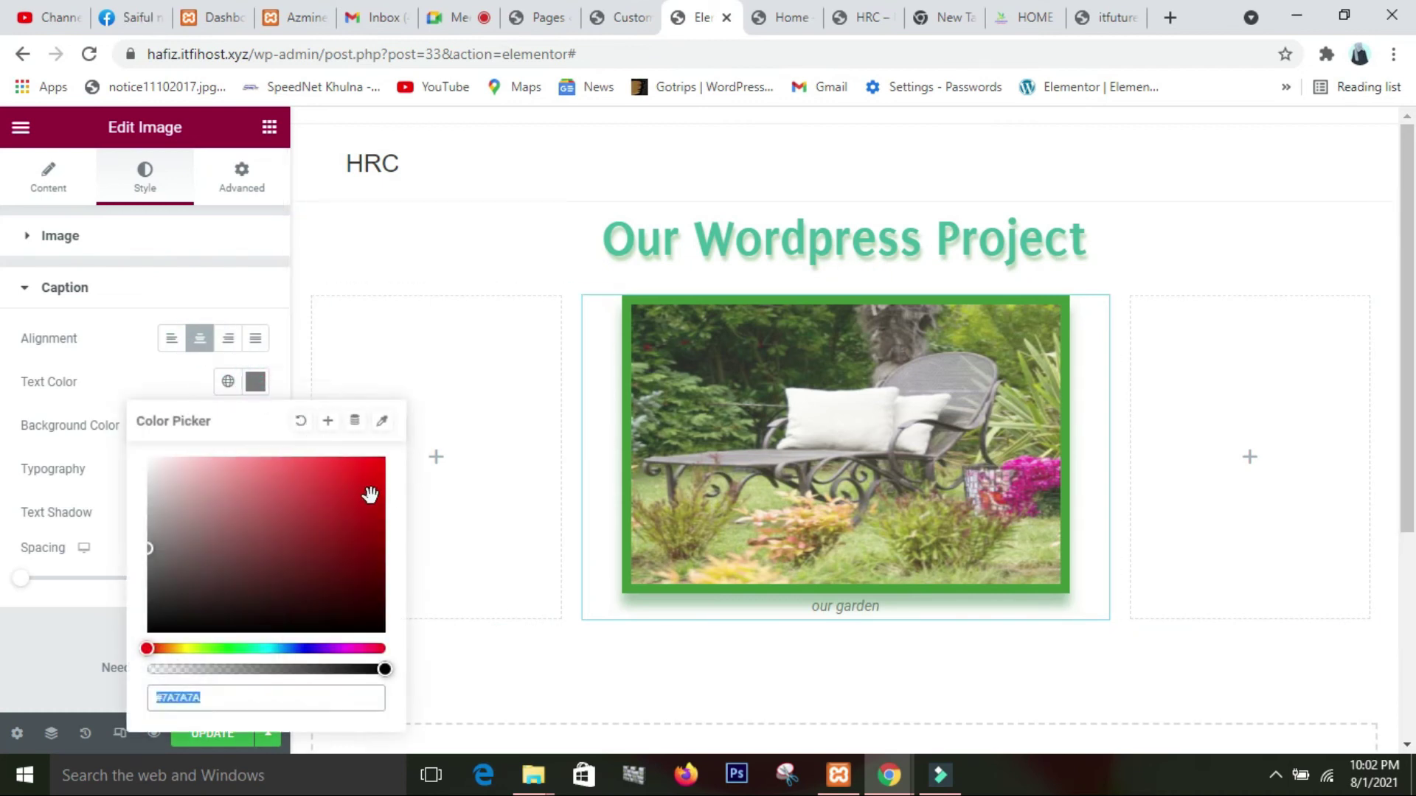
pyautogui.click(372, 497)
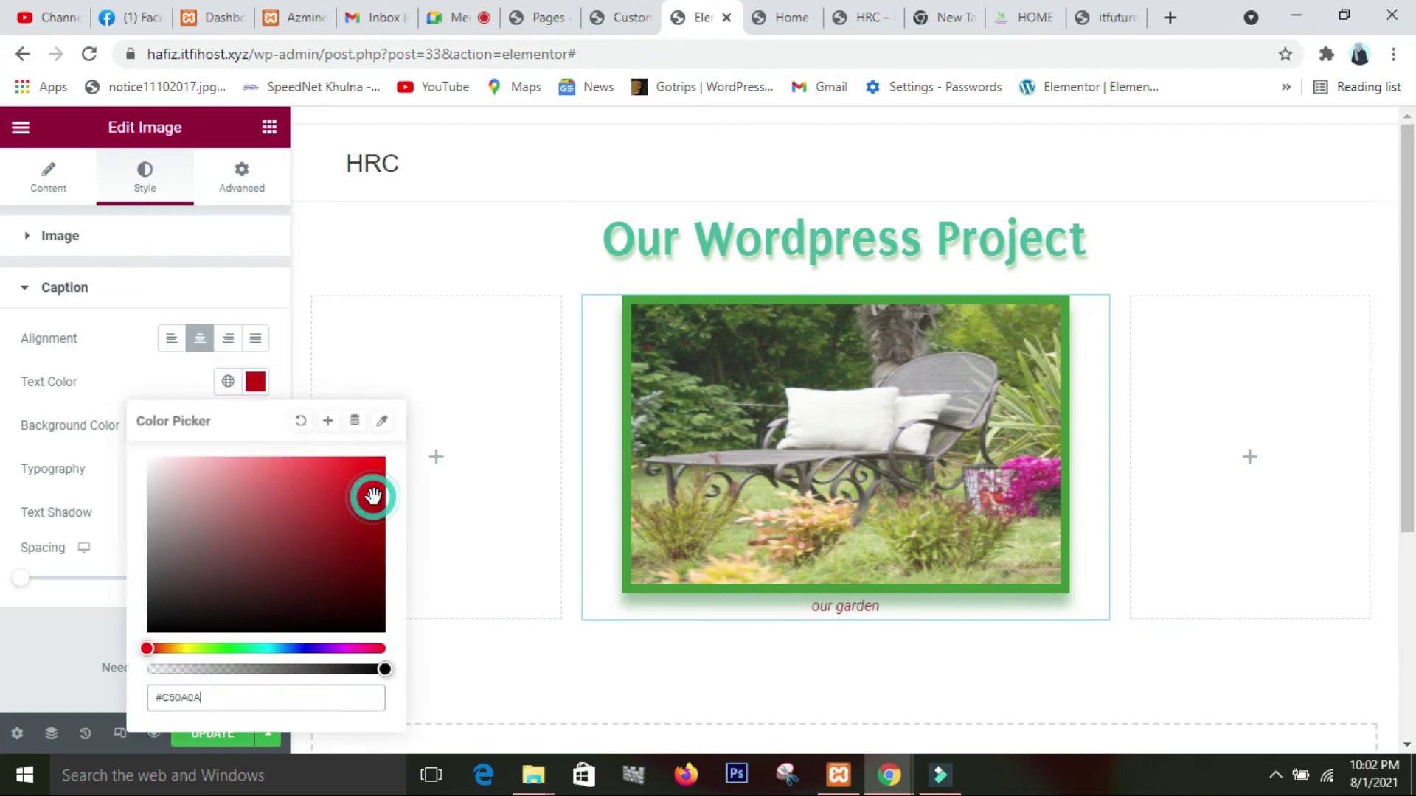
pyautogui.click(106, 382)
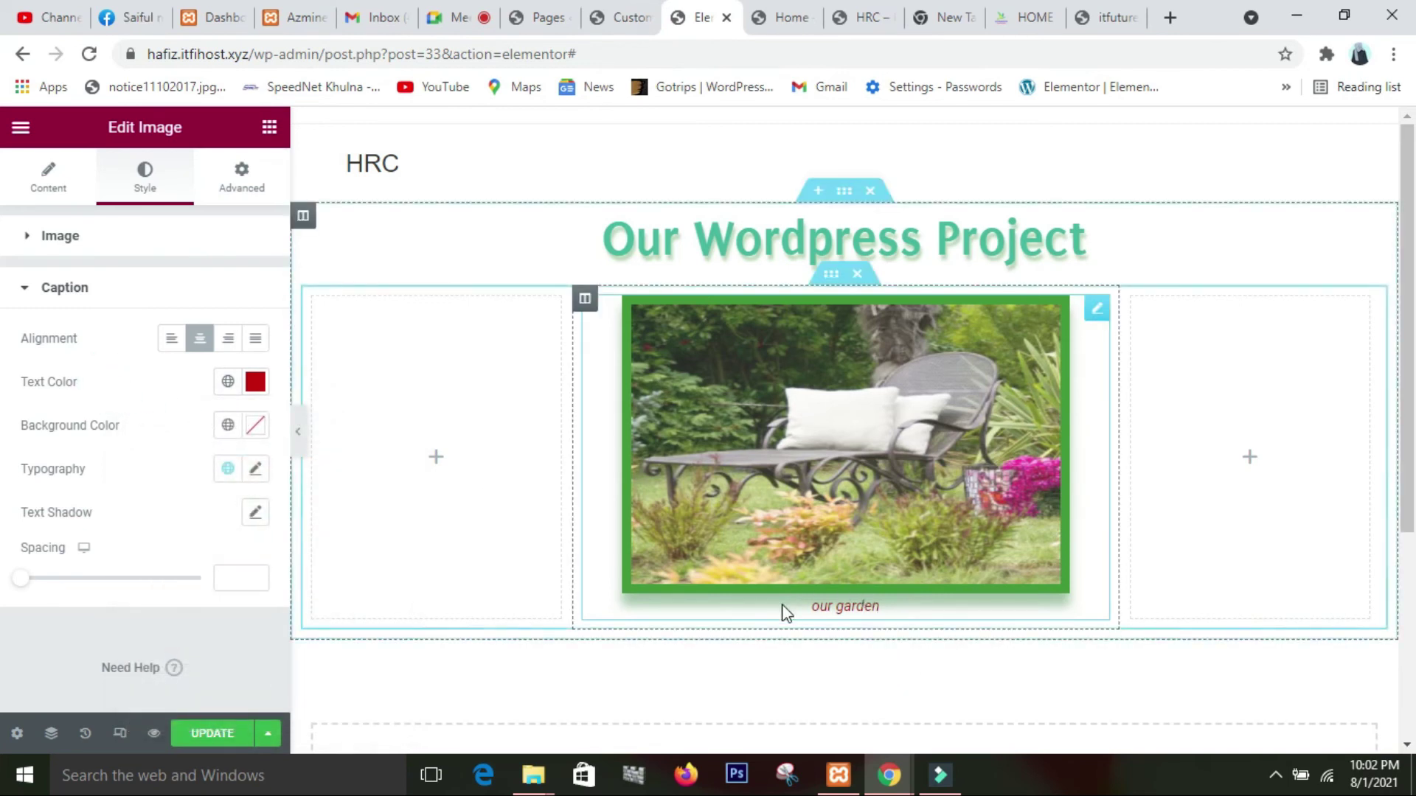
# - Try green #1A5F23 and dark blue #271A5F as the caption's background color, and reset it to none
pyautogui.click(255, 428)
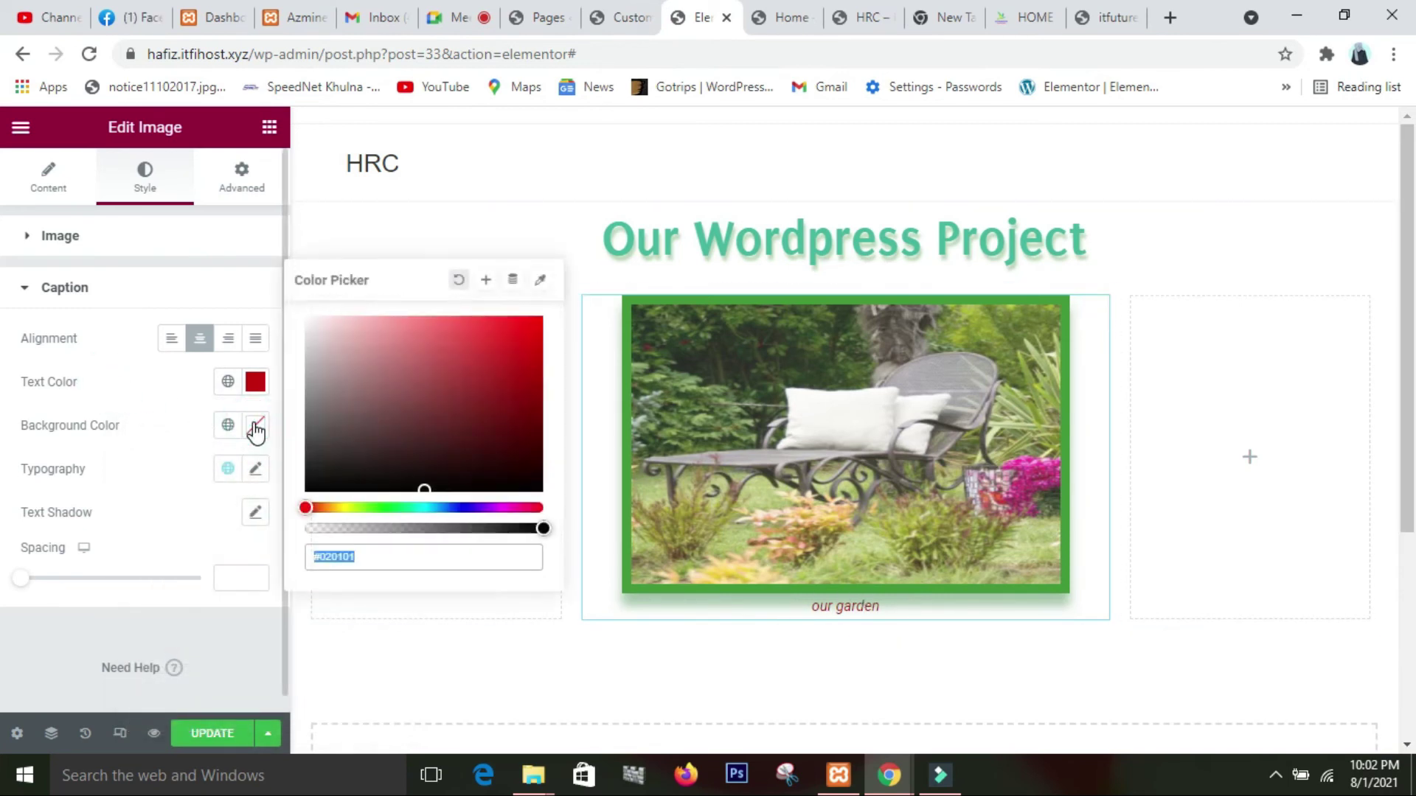
pyautogui.click(390, 503)
pyautogui.click(479, 427)
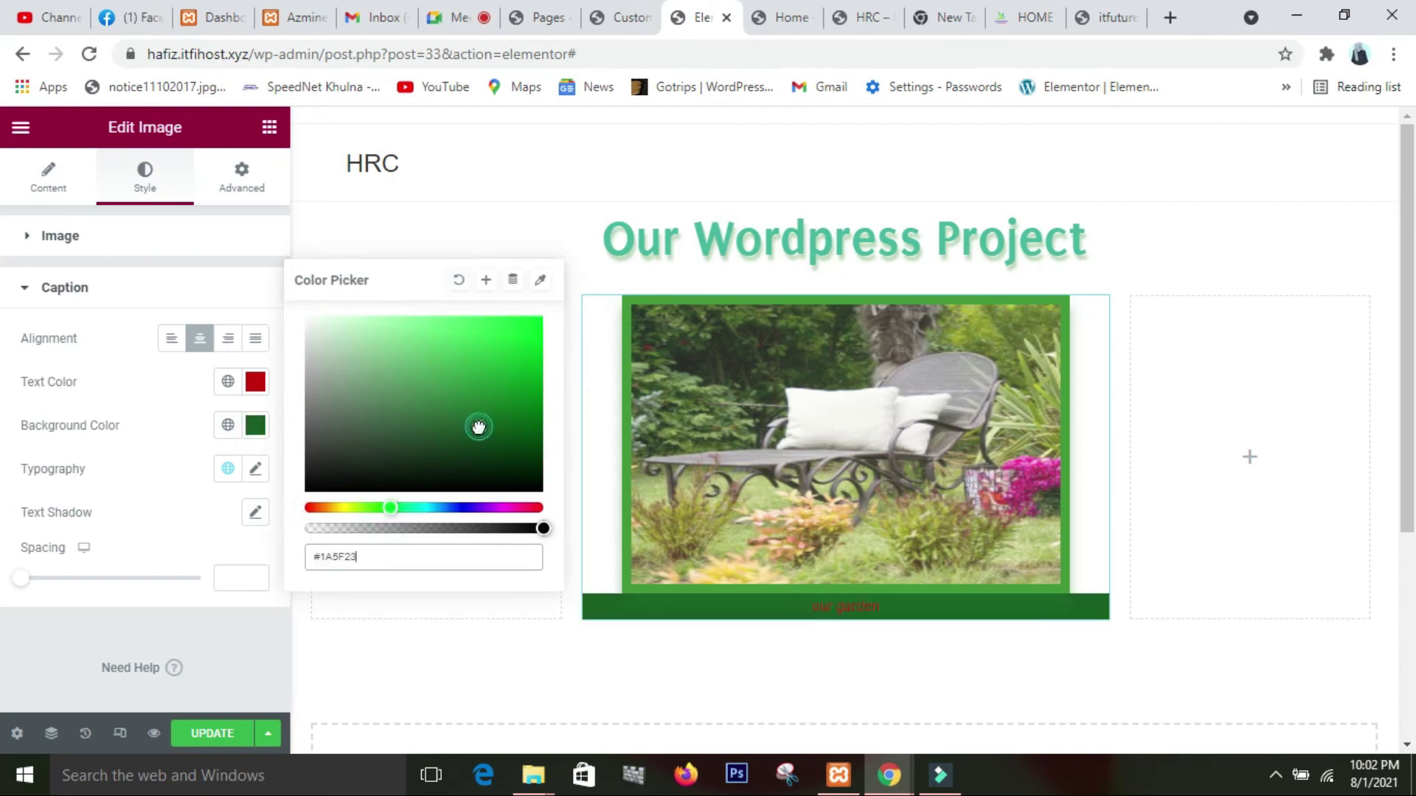
pyautogui.click(471, 506)
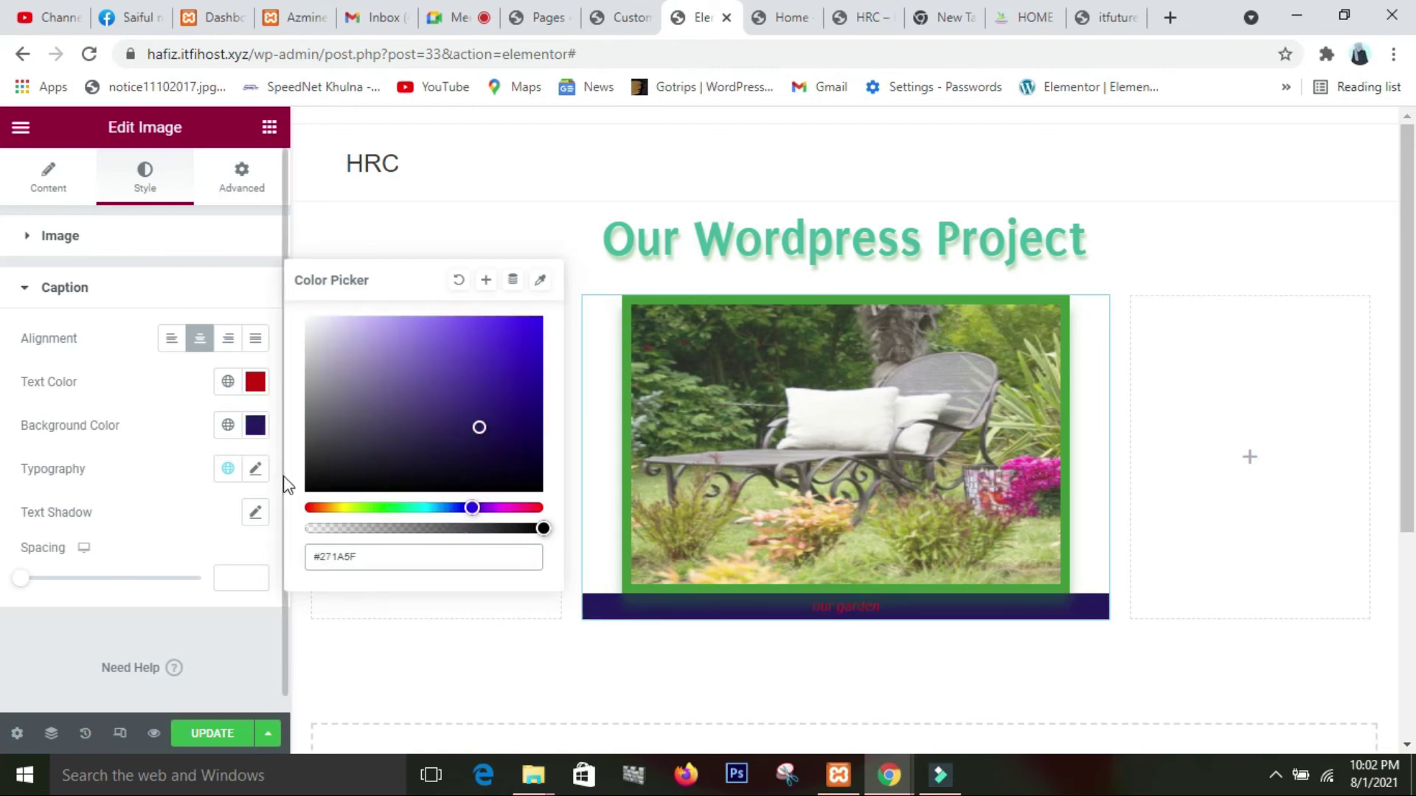
pyautogui.click(458, 280)
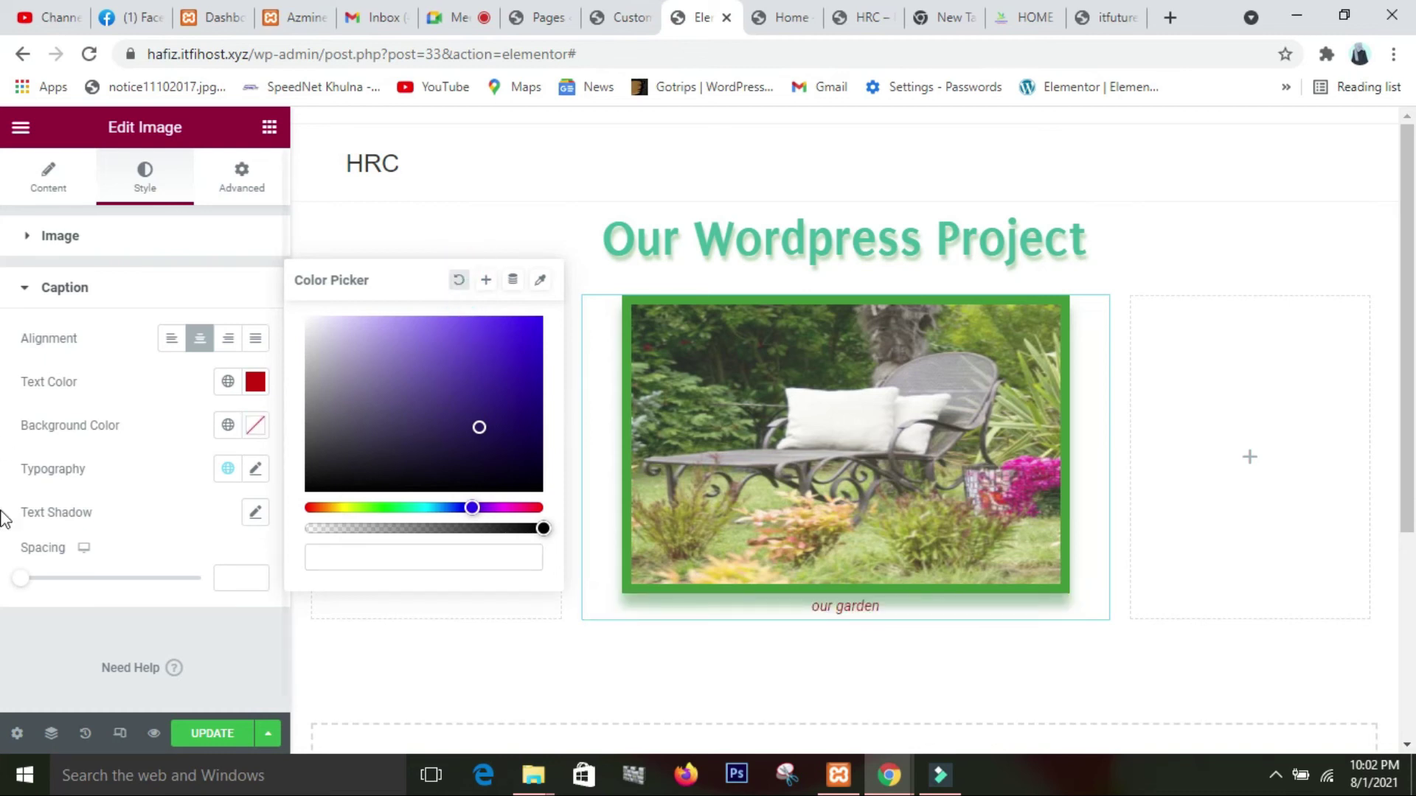
pyautogui.click(103, 516)
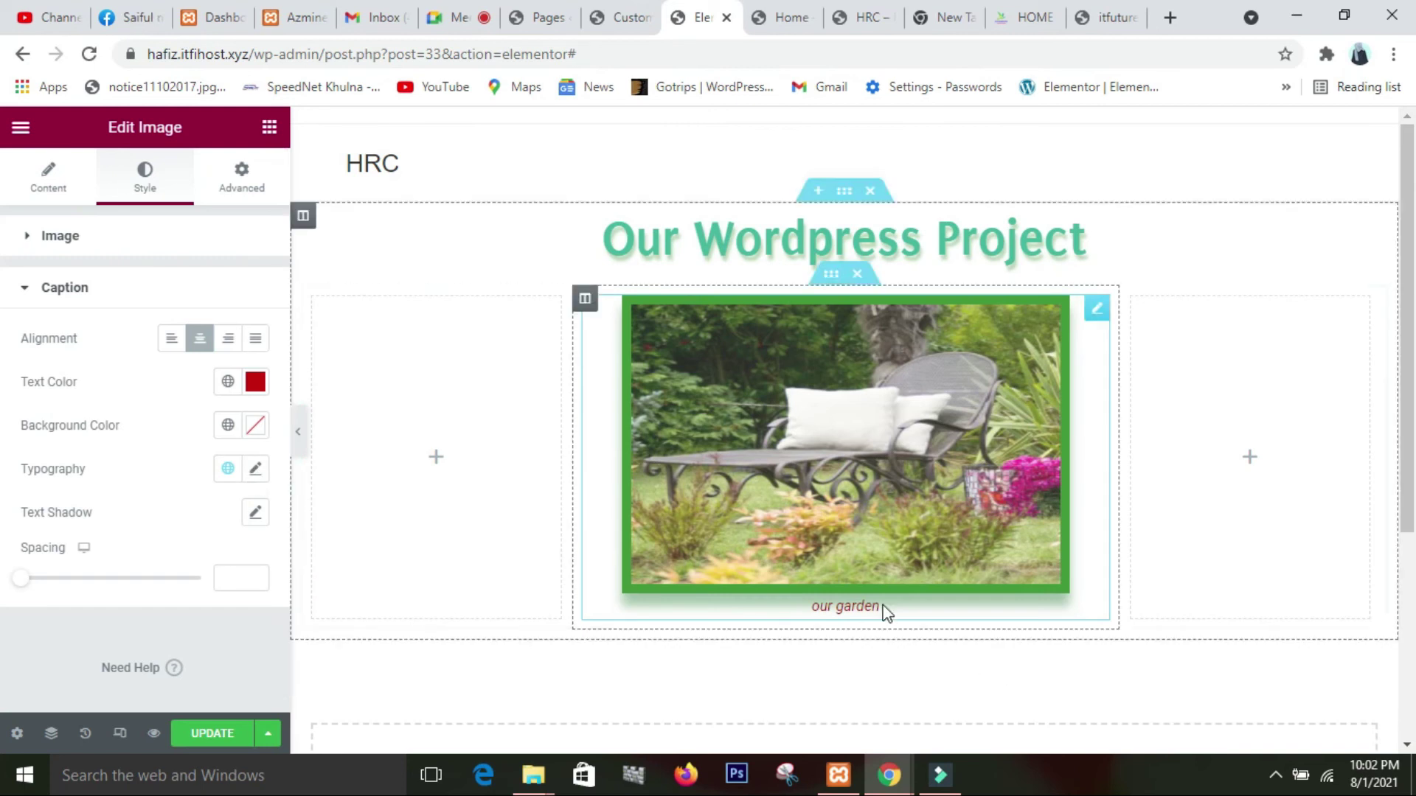
# - Set the caption's typography to the Roboto Condensed family, size 27 px and weight 600
pyautogui.click(246, 469)
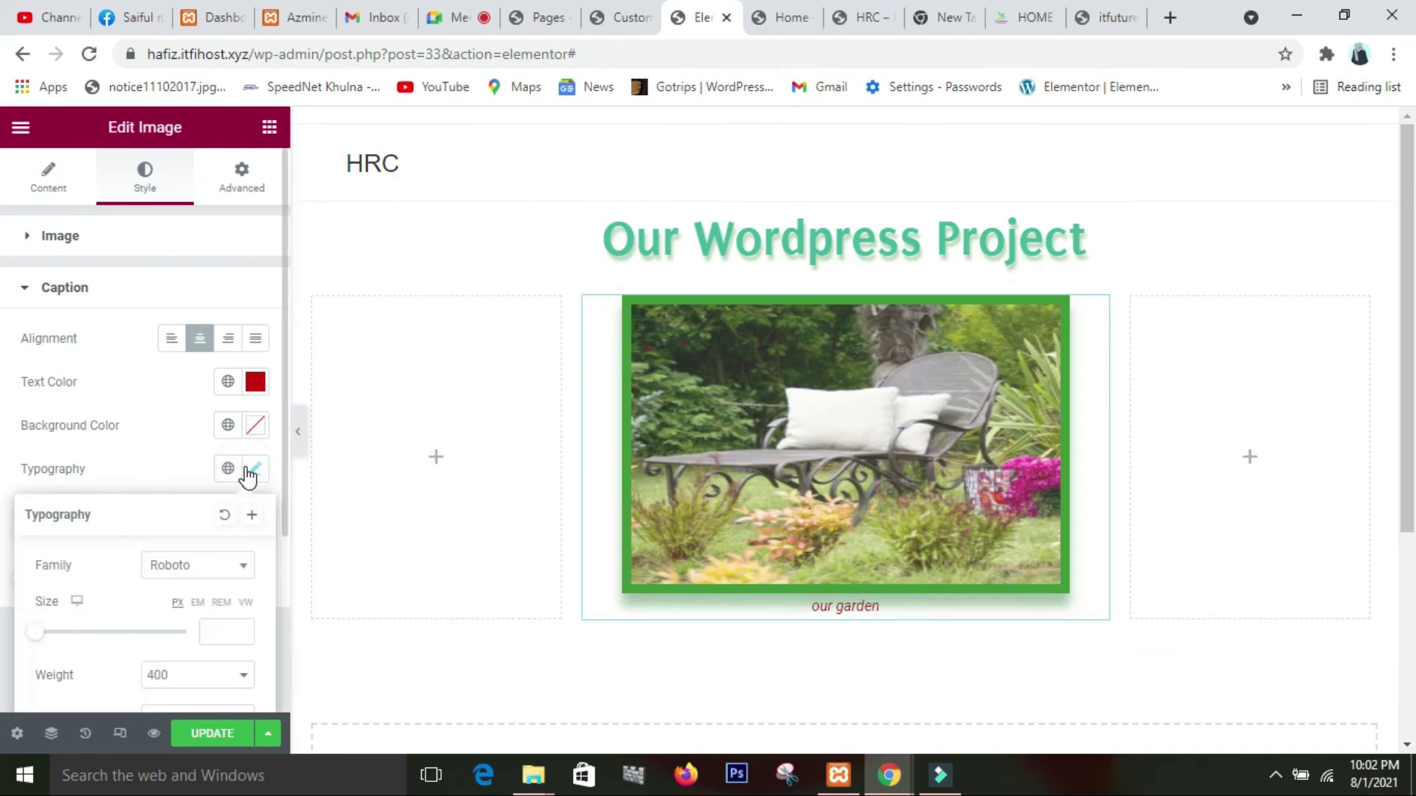
pyautogui.click(229, 568)
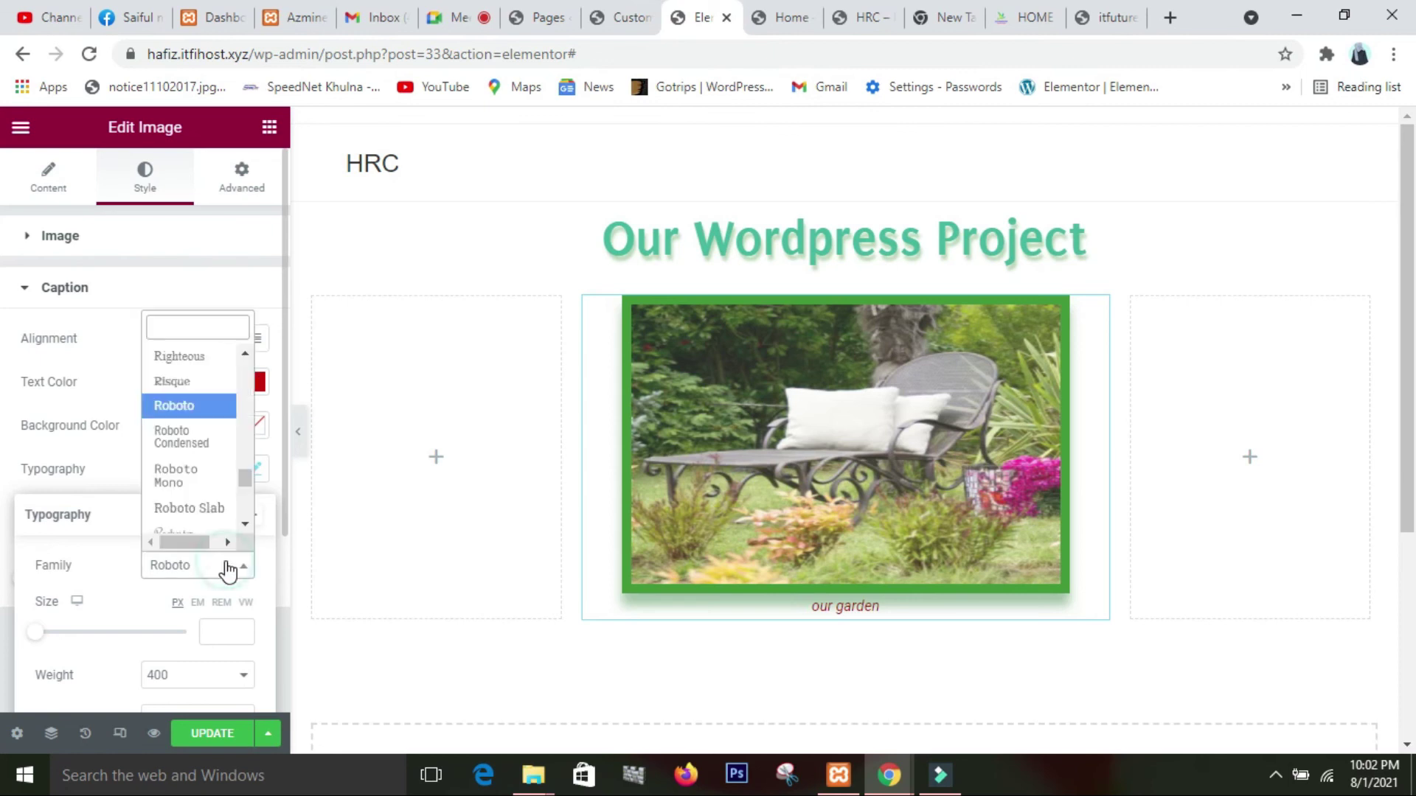
pyautogui.click(209, 444)
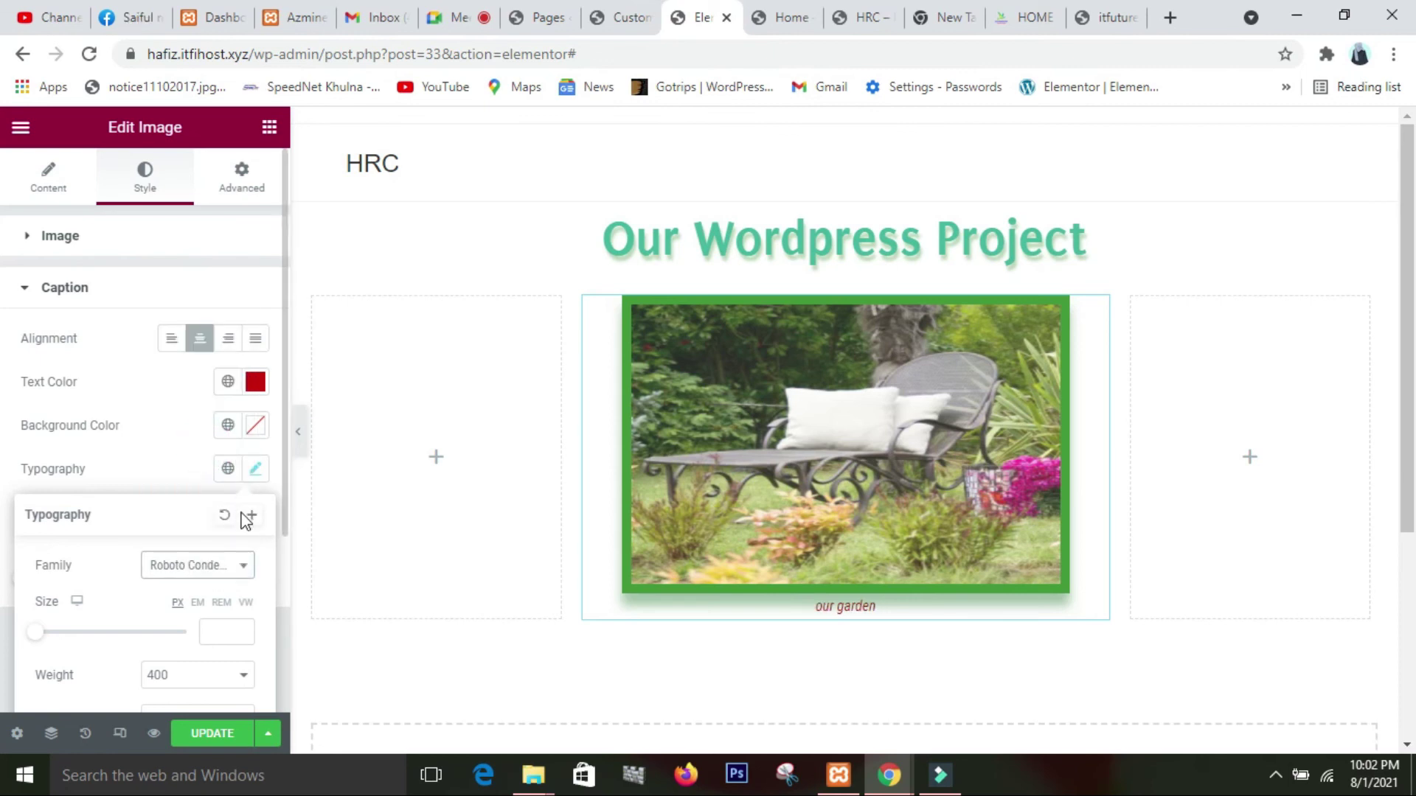
pyautogui.scroll(-2, 118, 586)
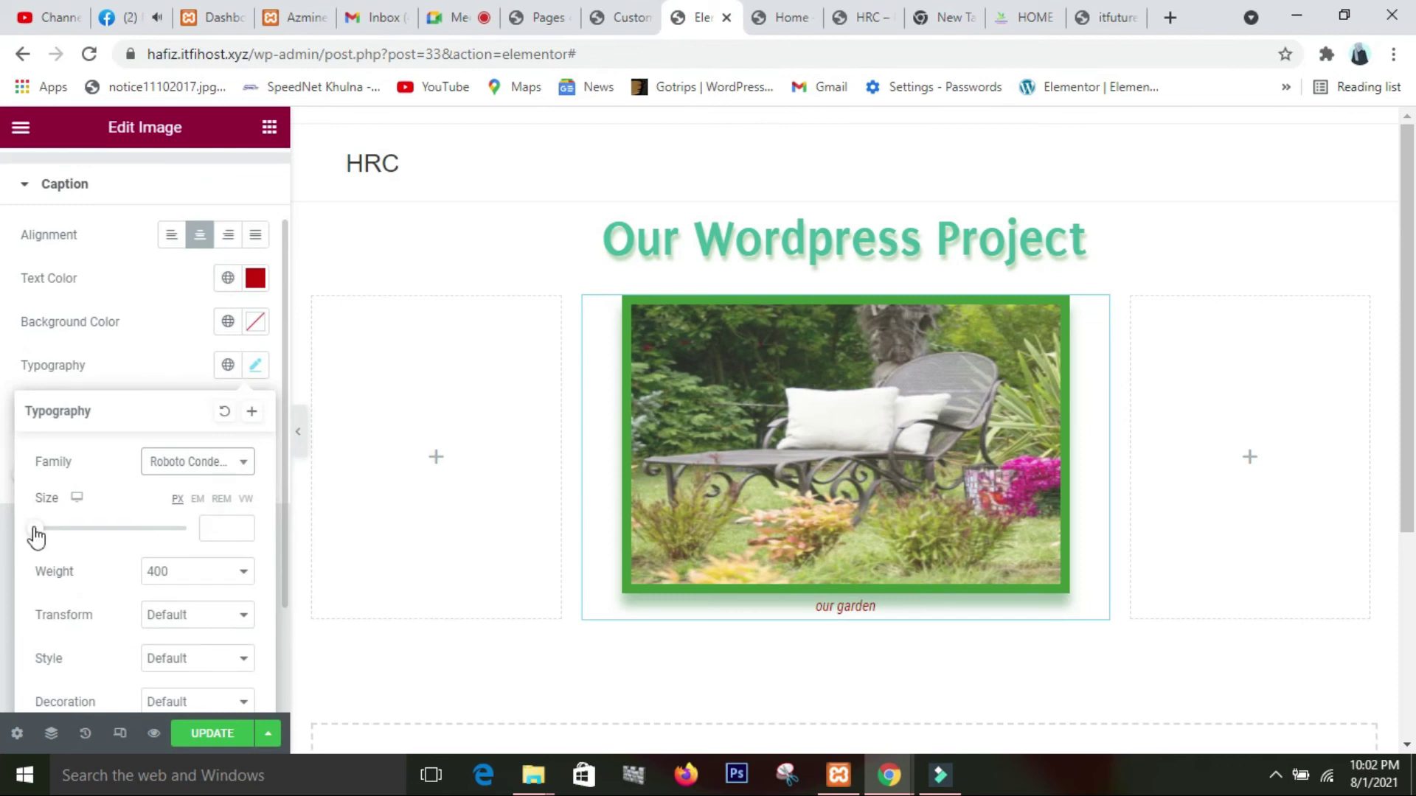
pyautogui.moveTo(35, 529); pyautogui.dragTo(55, 541)
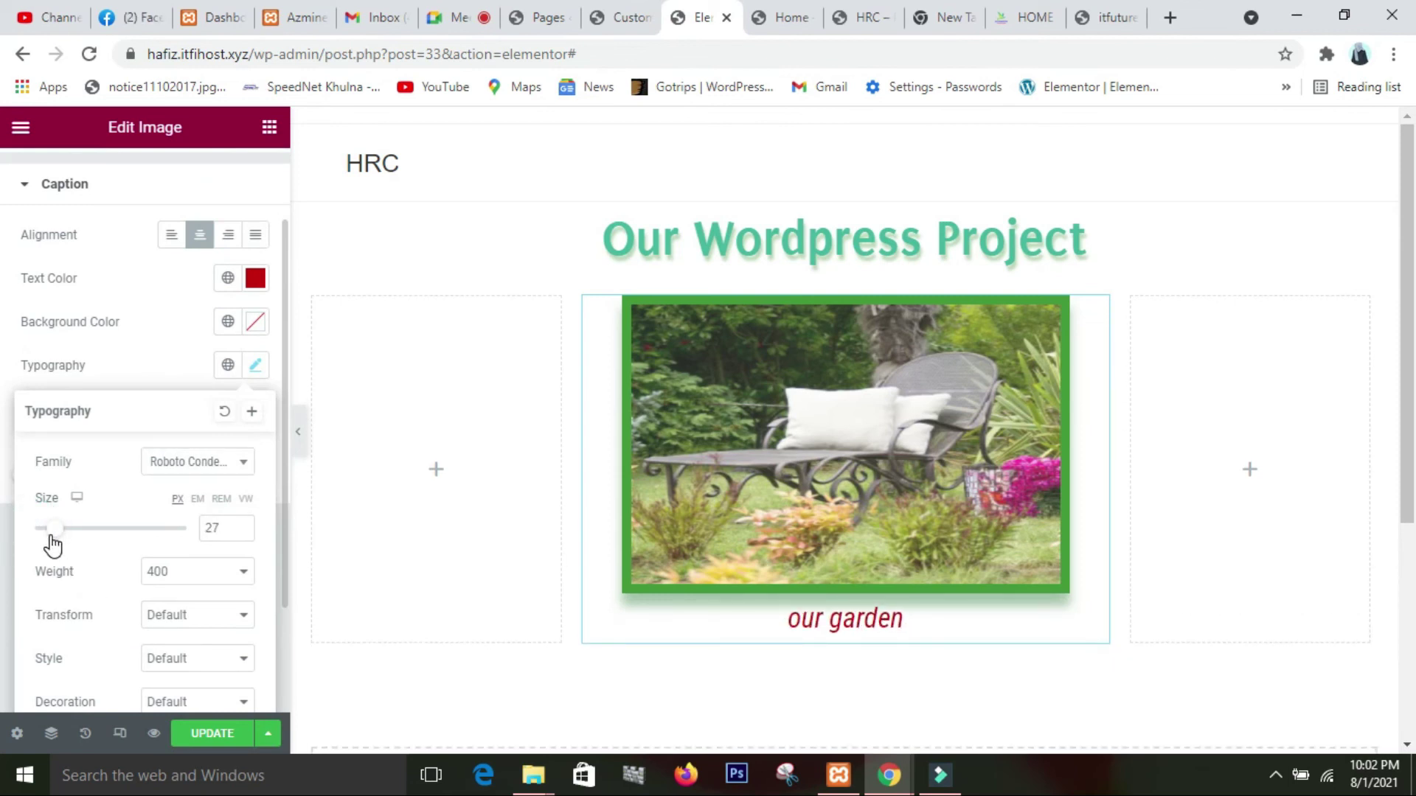
pyautogui.scroll(-2, 107, 594)
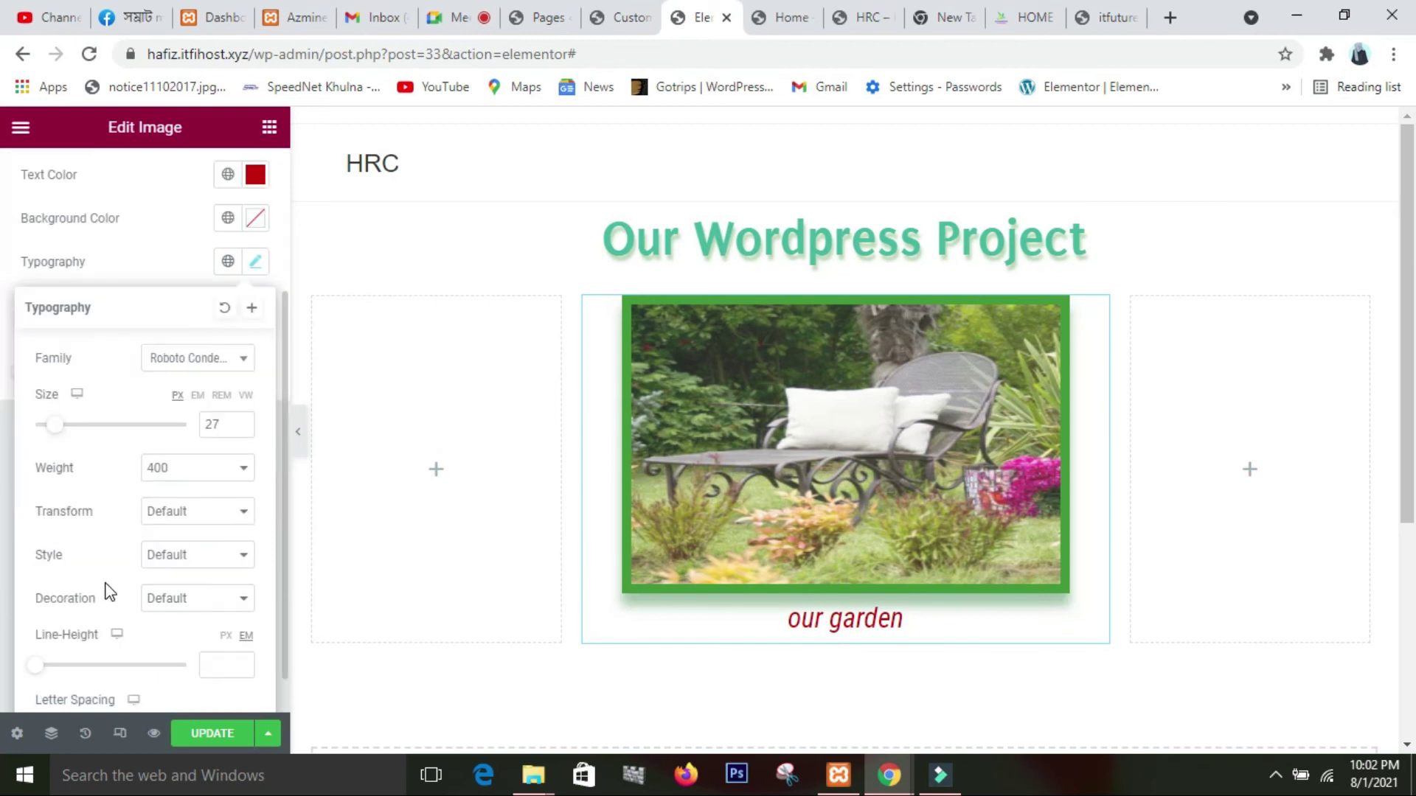
pyautogui.click(243, 472)
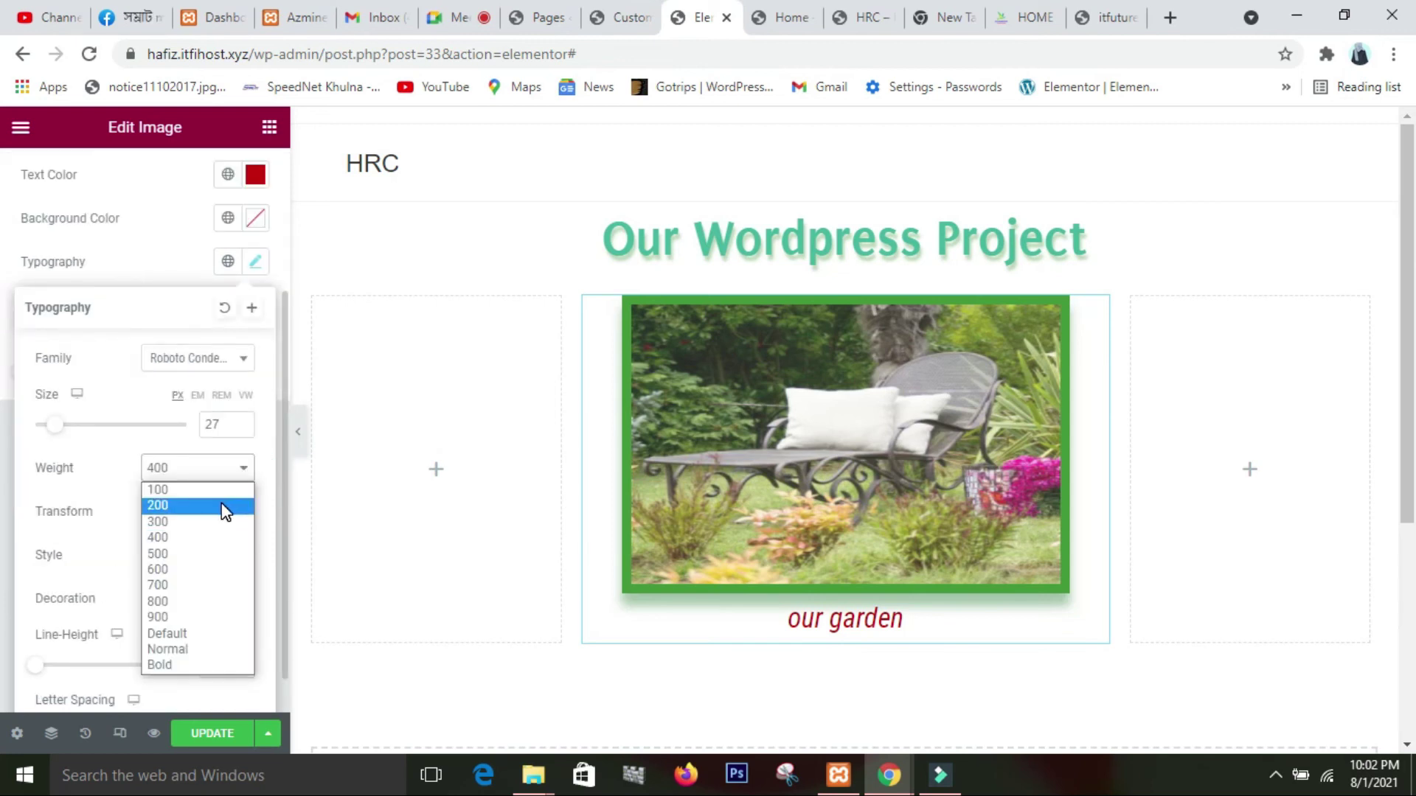
pyautogui.click(171, 571)
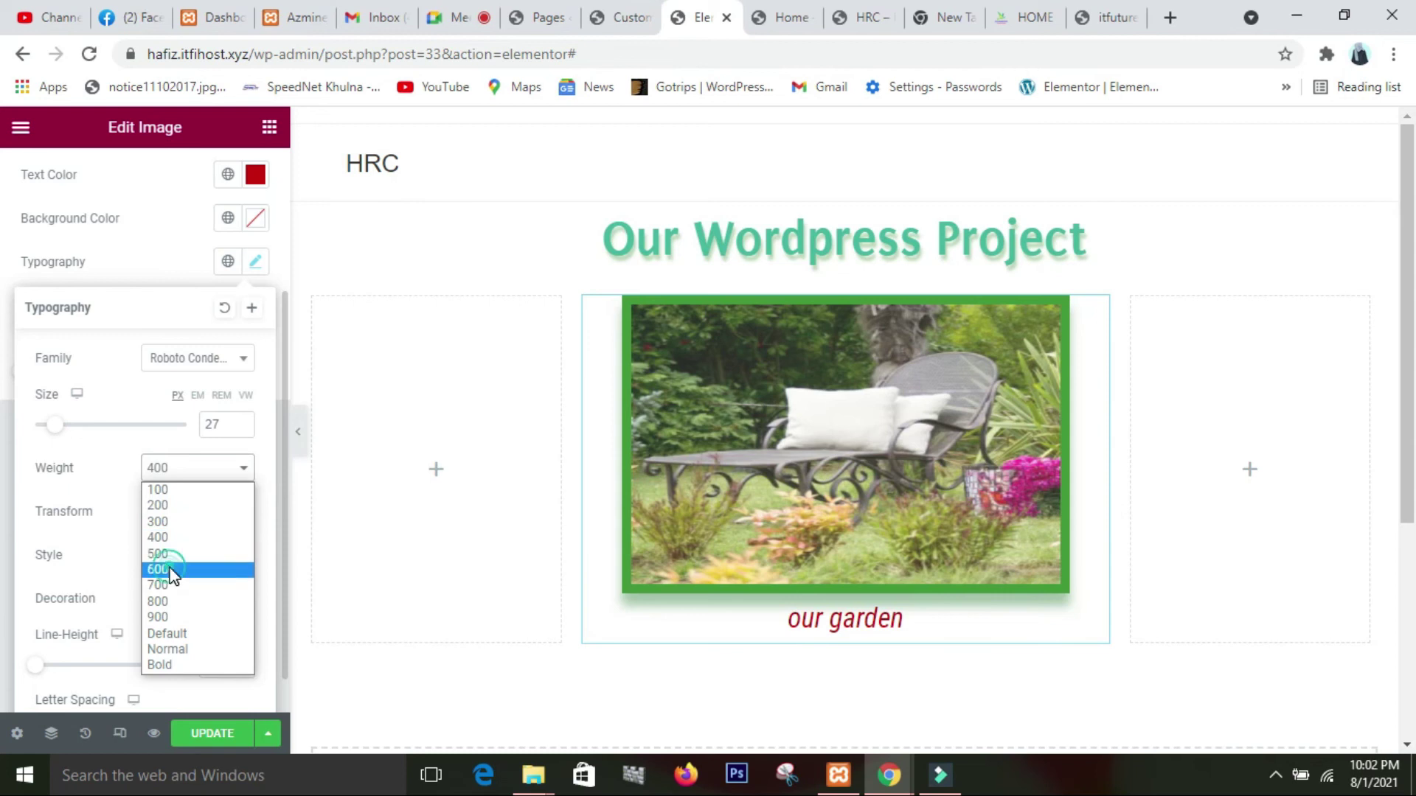